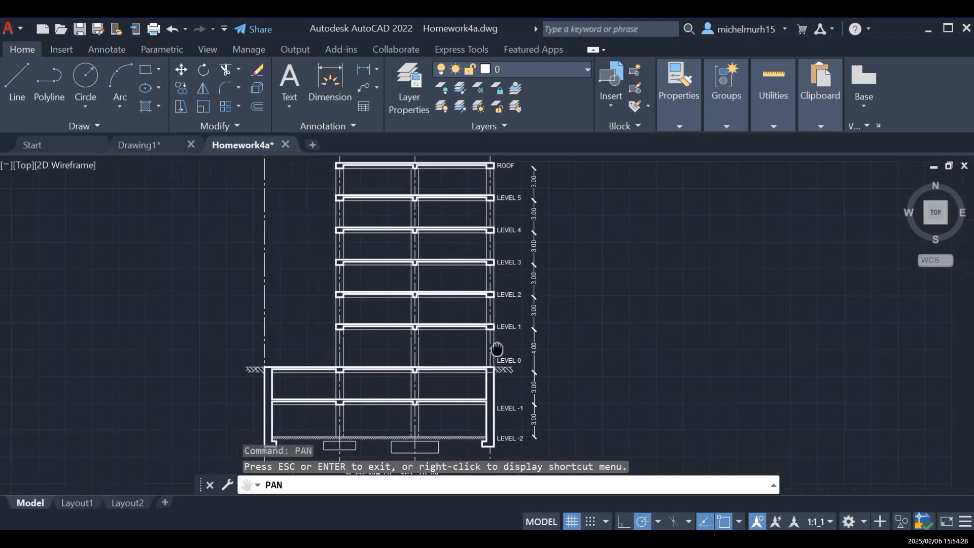
Step: Examine the building's schematic section from the grid bubbles and roof down to the basement and footings
left_click_drag(495, 260, 492, 318)
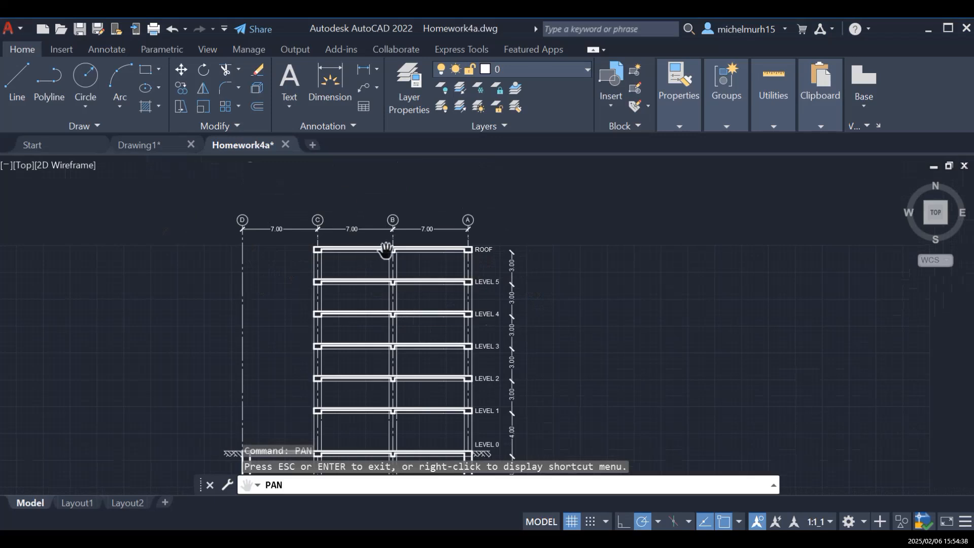
left_click_drag(424, 369, 434, 286)
left_click_drag(468, 388, 466, 312)
left_click_drag(474, 266, 423, 313)
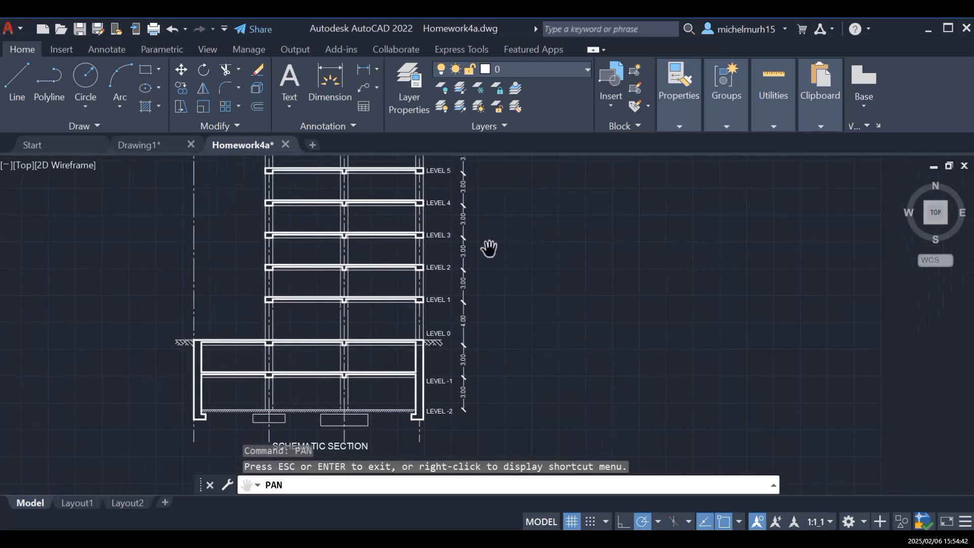
left_click_drag(489, 246, 433, 279)
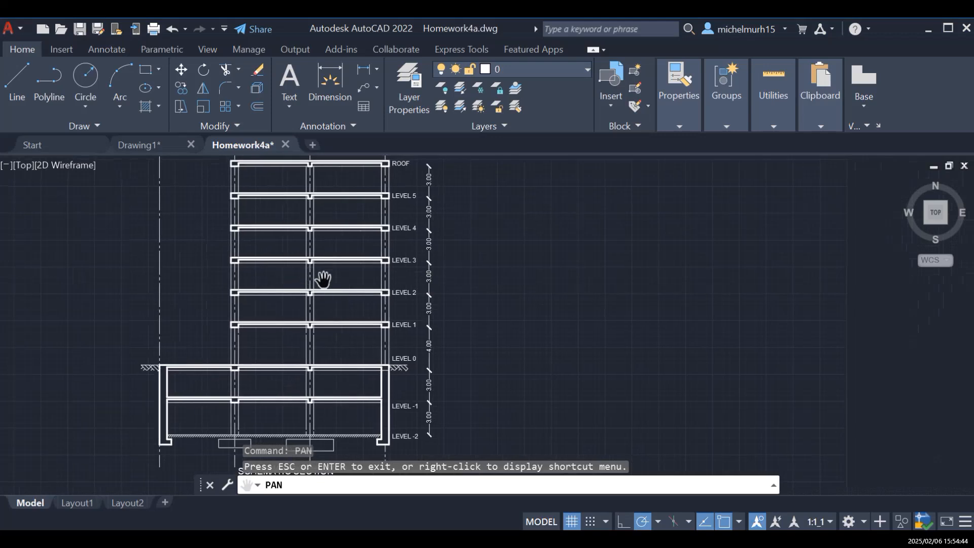
left_click_drag(330, 344, 513, 326)
left_click_drag(467, 397, 467, 348)
left_click_drag(549, 297, 470, 401)
left_click_drag(504, 285, 487, 334)
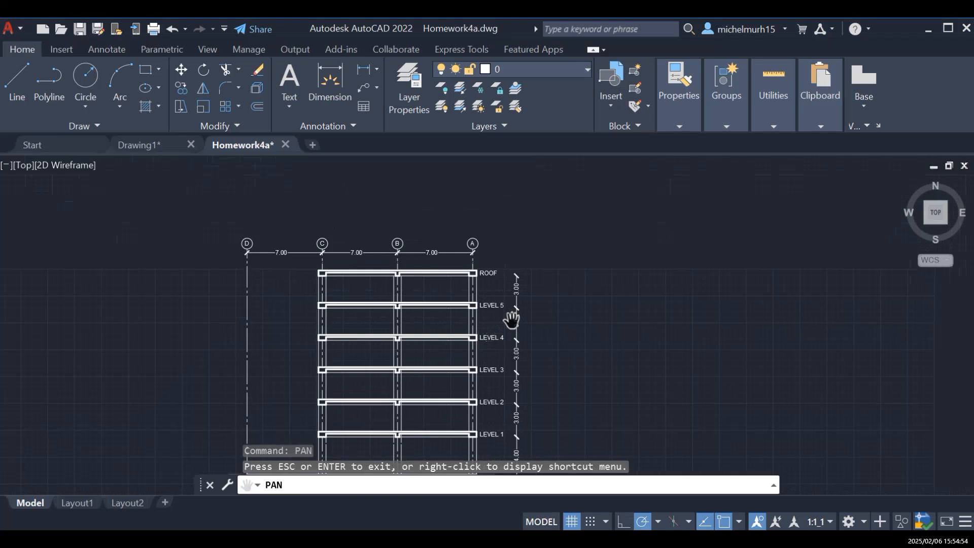
mouse_move(382, 391)
left_mouse_down()
mouse_move(379, 346)
mouse_move(355, 289)
left_mouse_up()
mouse_move(492, 306)
left_mouse_down()
mouse_move(435, 322)
mouse_move(392, 319)
left_mouse_up()
left_click_drag(332, 281, 314, 303)
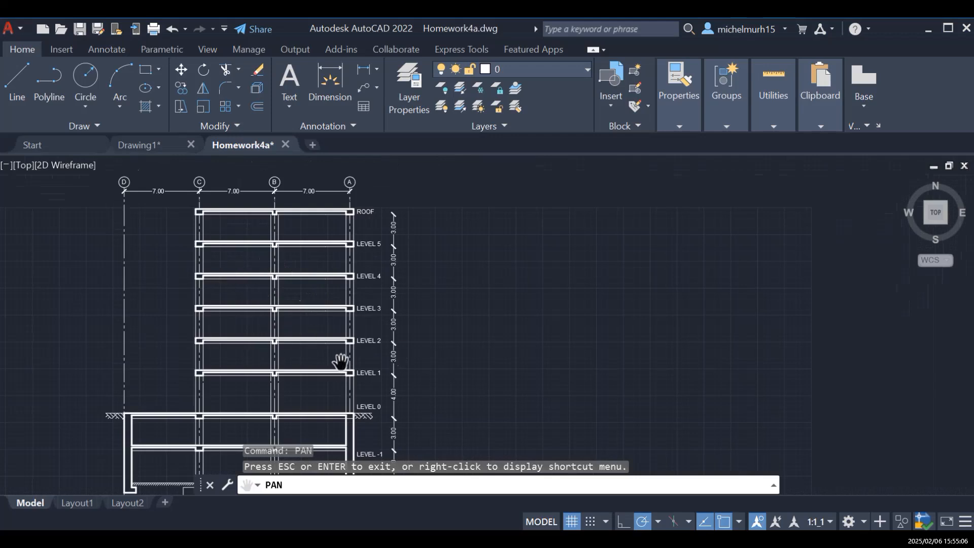
left_click_drag(344, 355, 332, 349)
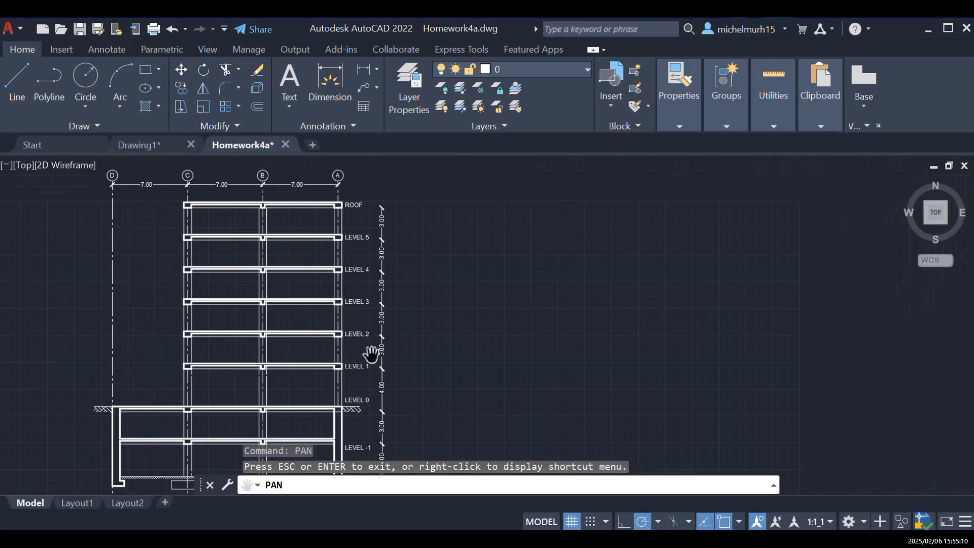
key("Escape")
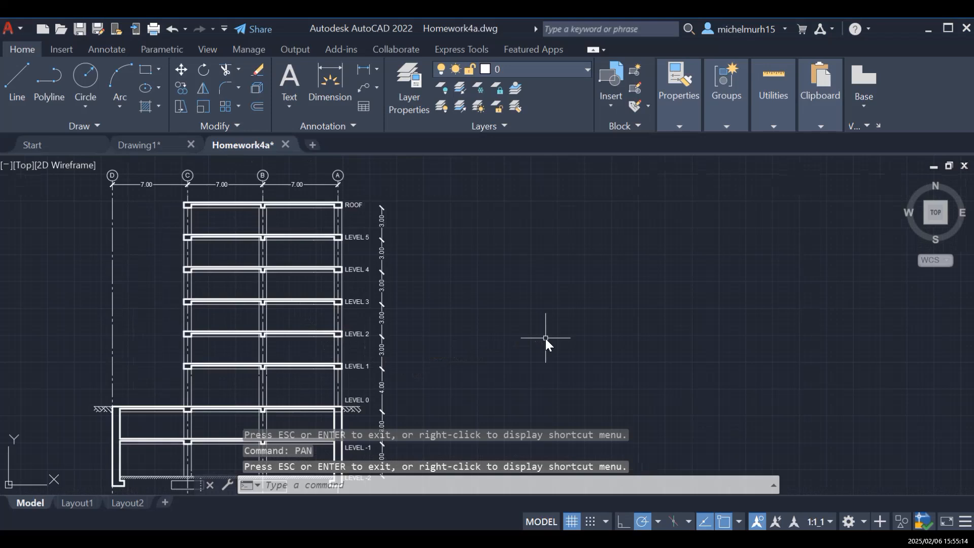
Step: Review the drawing units for length, angle, insertion scale and lighting, leaving the settings without saving
type("UN")
key("Return")
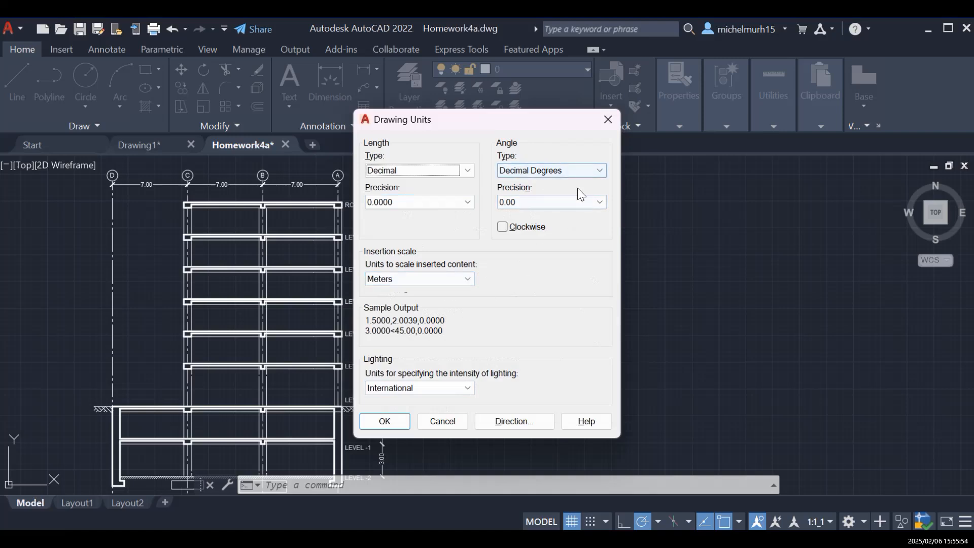
left_click(586, 172)
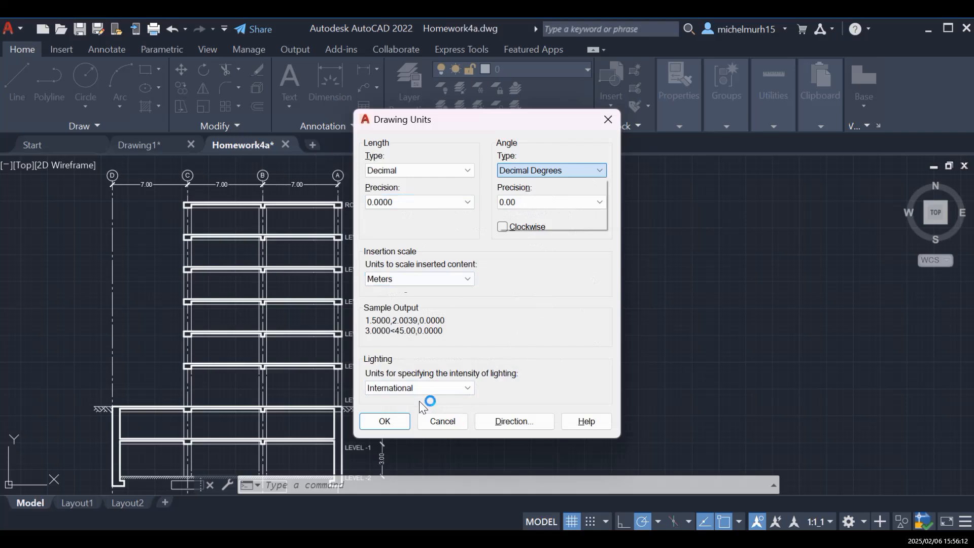
left_click(464, 389)
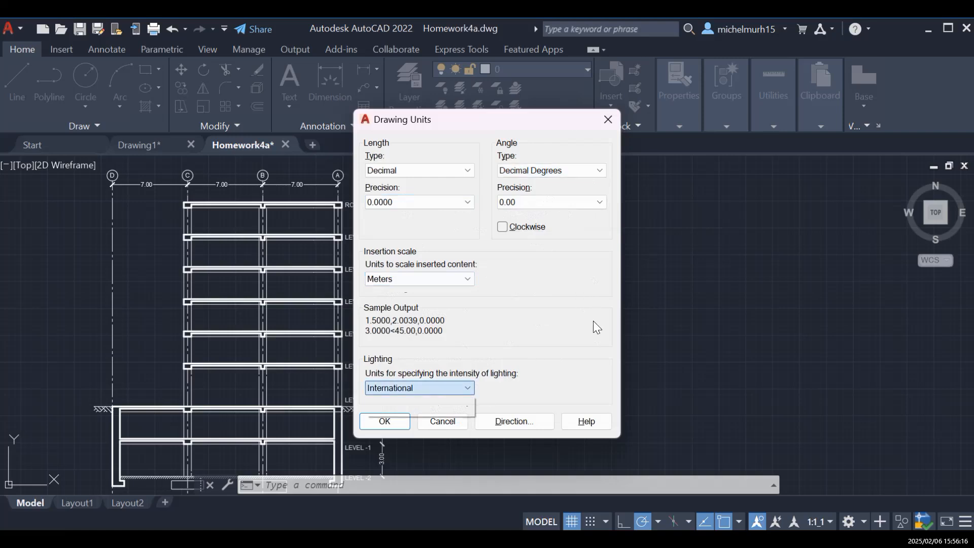
left_click(487, 300)
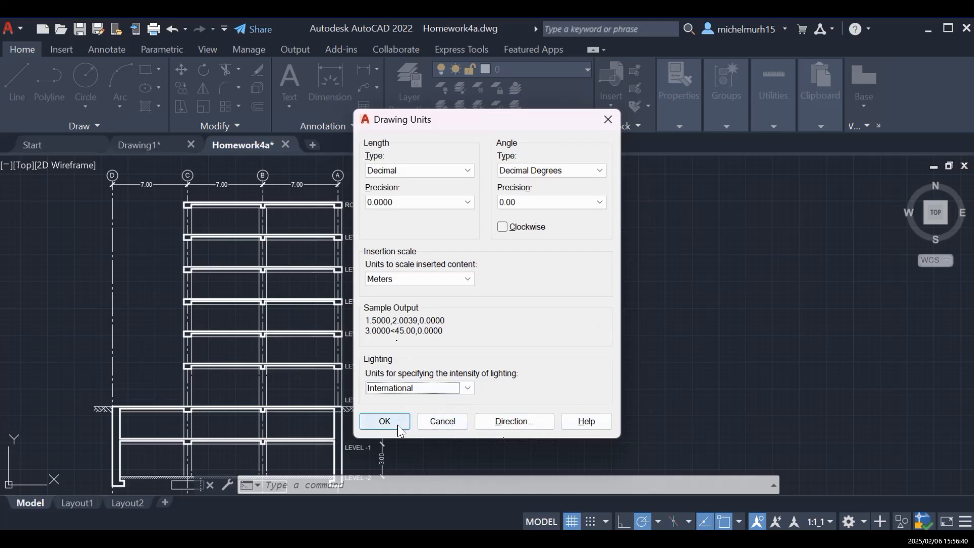
left_click(449, 425)
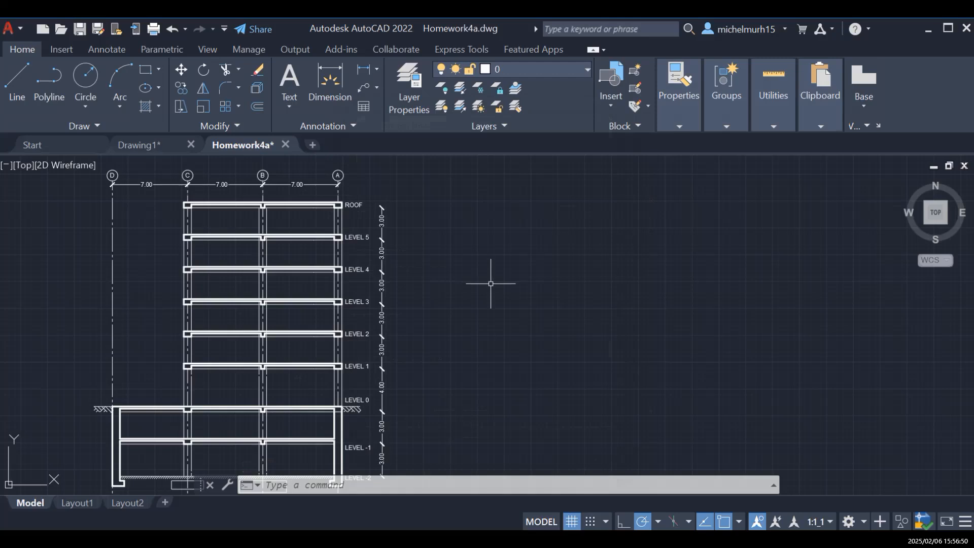
Step: Examine the floor slabs, beams, columns and storey heights of the section's above-ground levels
scroll(335, 300, "up", 2)
scroll(332, 303, "down", 2)
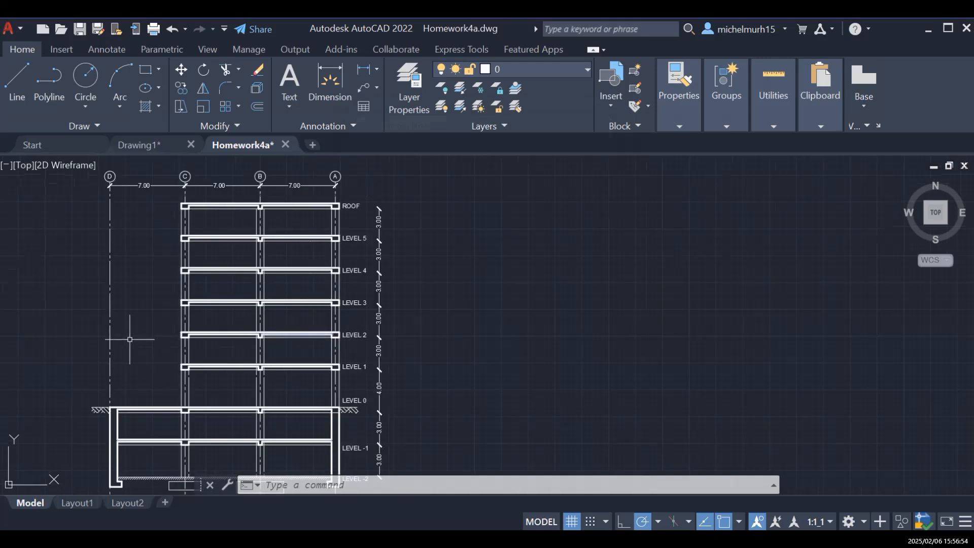
scroll(163, 326, "up", 4)
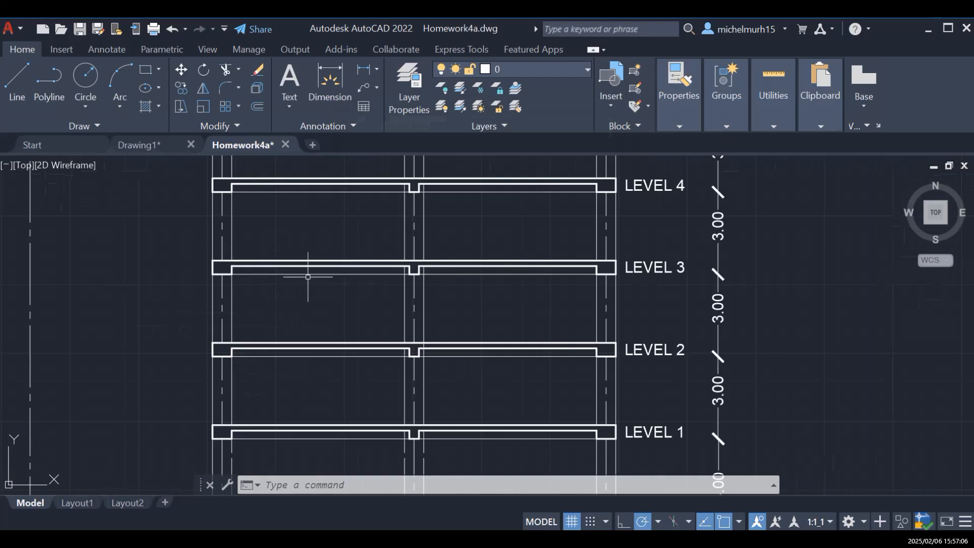
scroll(324, 282, "down", 2)
scroll(324, 282, "down", 3)
scroll(320, 275, "up", 5)
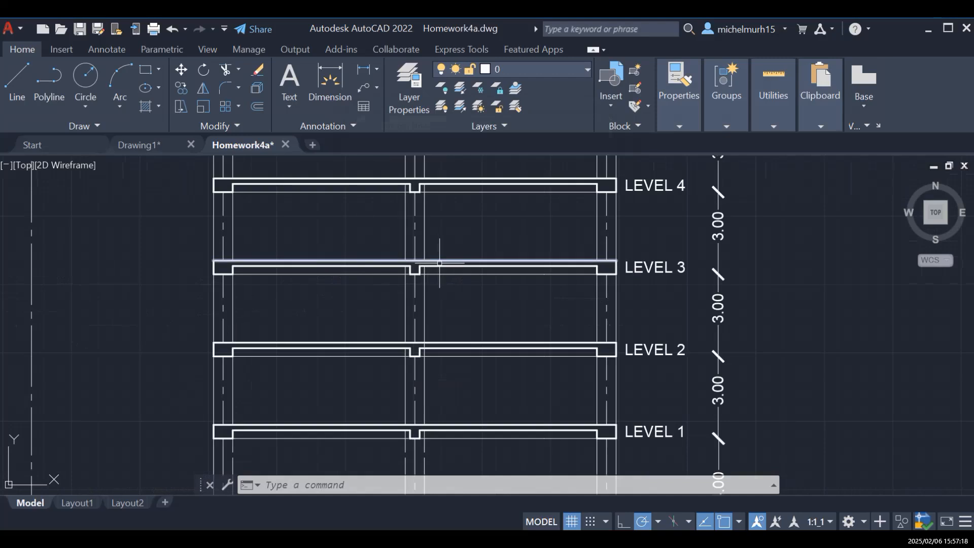
scroll(292, 308, "down", 1)
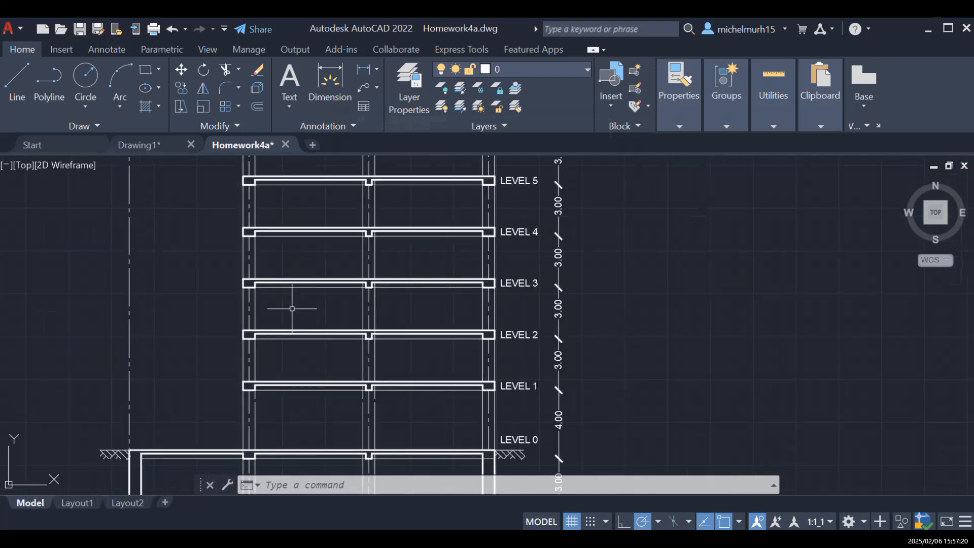
scroll(315, 300, "up", 2)
scroll(191, 304, "down", 4)
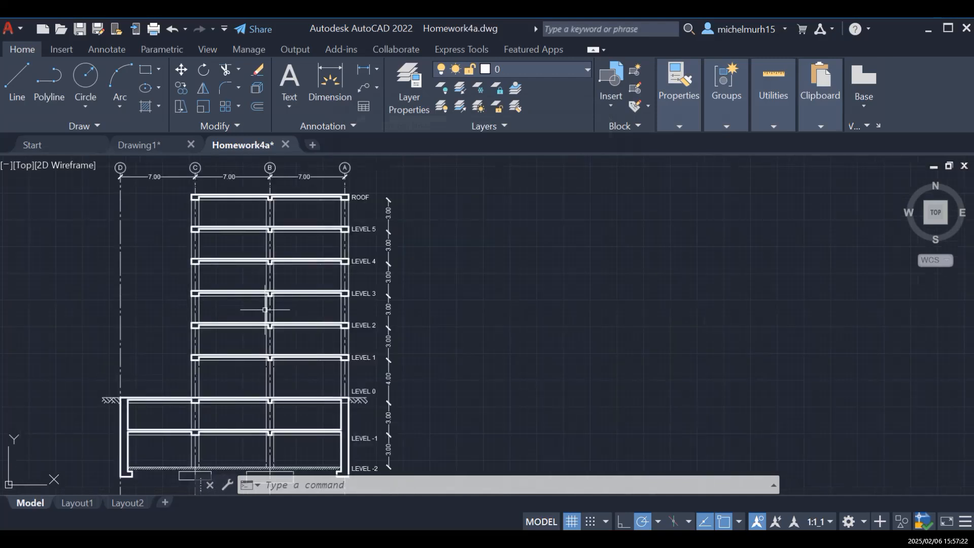
scroll(245, 313, "up", 4)
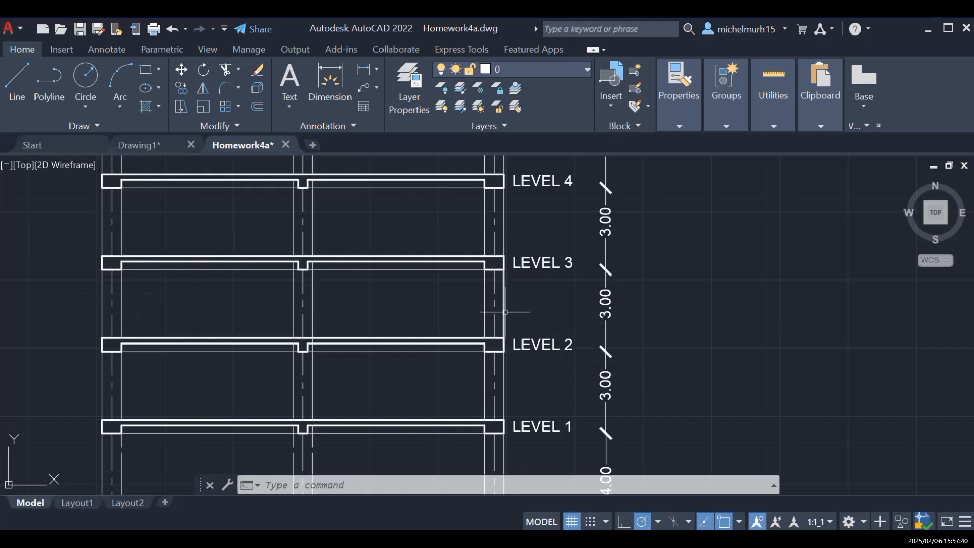
scroll(504, 314, "down", 5)
scroll(533, 304, "up", 3)
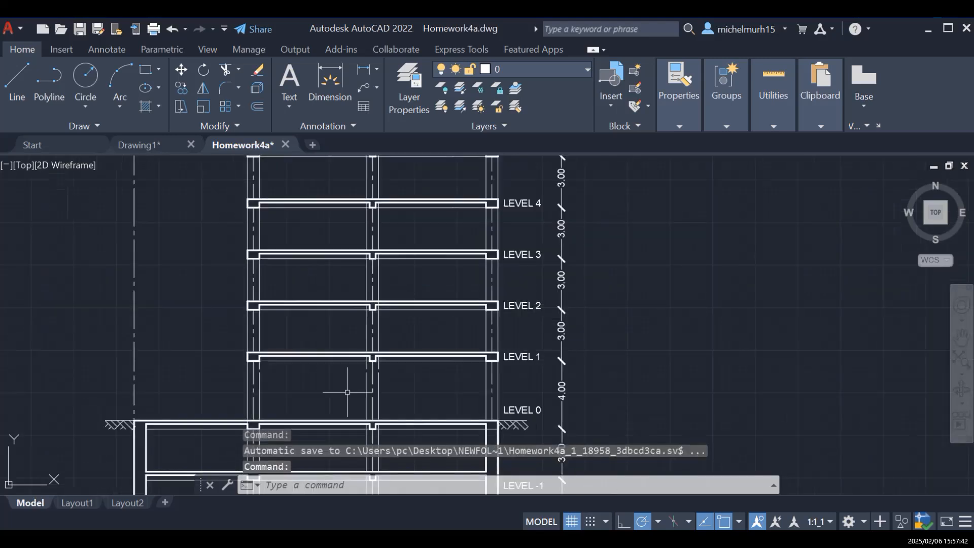
Step: Examine the basement levels and footings, then view the whole section beside empty drawing space
left_click(959, 334)
mouse_move(415, 432)
left_mouse_down()
mouse_move(467, 352)
mouse_move(476, 311)
left_mouse_up()
left_click_drag(485, 421, 485, 381)
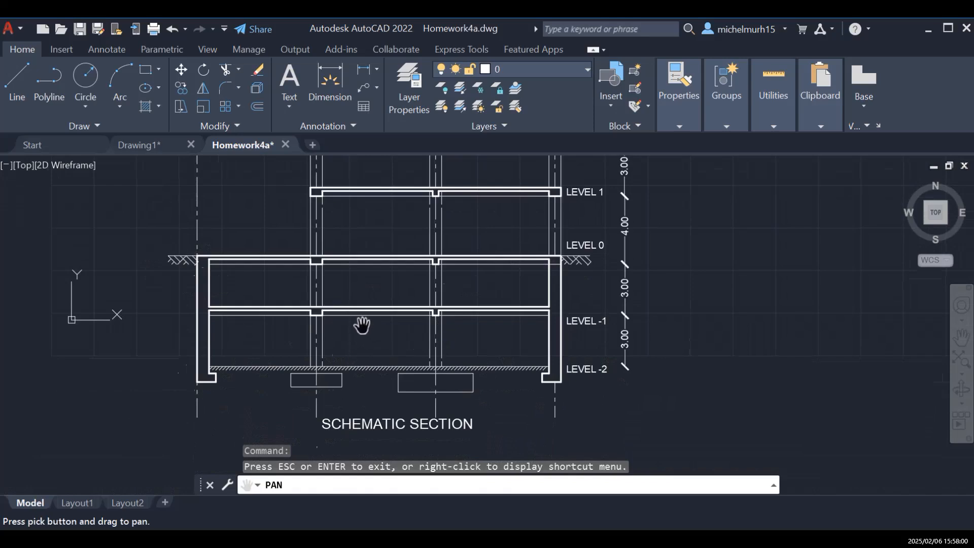
key("Escape")
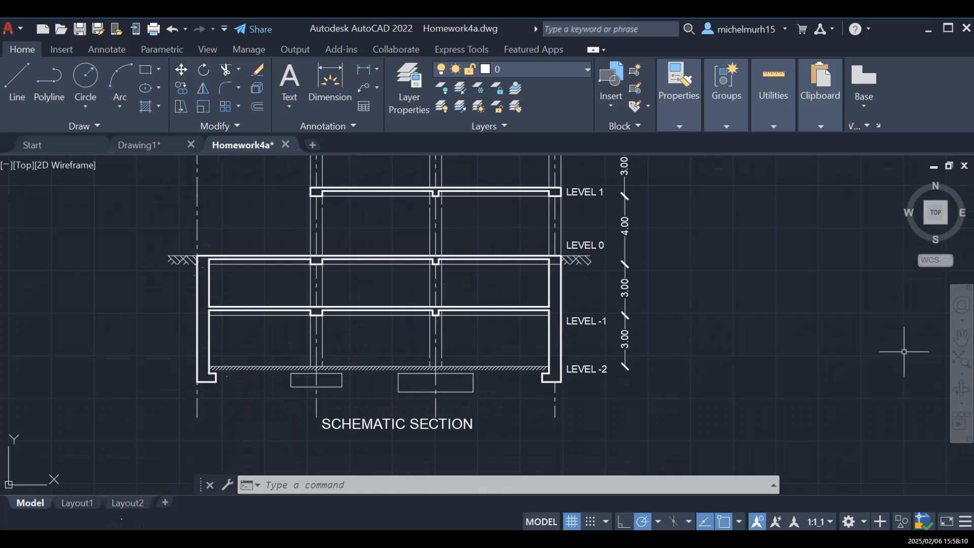
left_click(960, 341)
left_click_drag(657, 285, 413, 387)
scroll(413, 380, "down", 2)
scroll(421, 355, "down", 2)
left_click_drag(428, 332, 302, 324)
left_click_drag(441, 350, 353, 335)
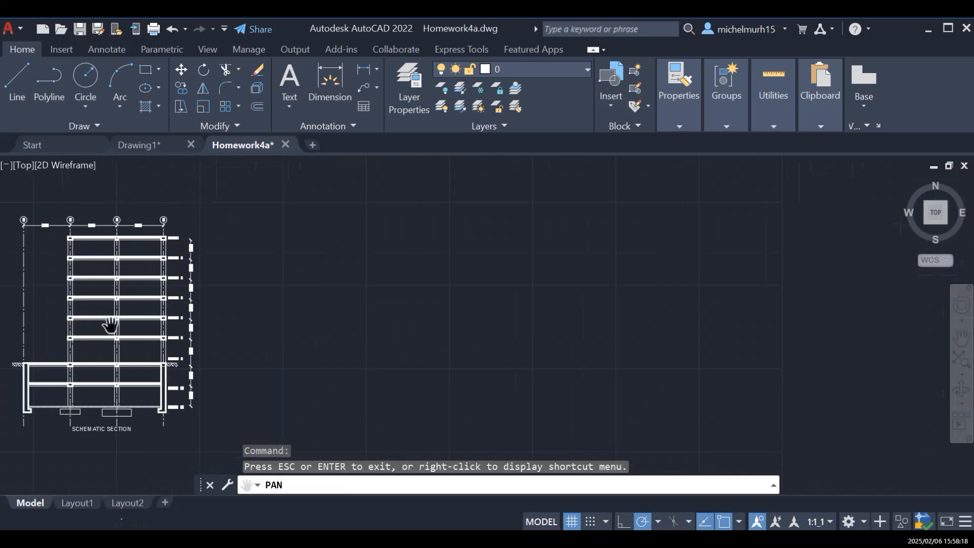
key("Escape")
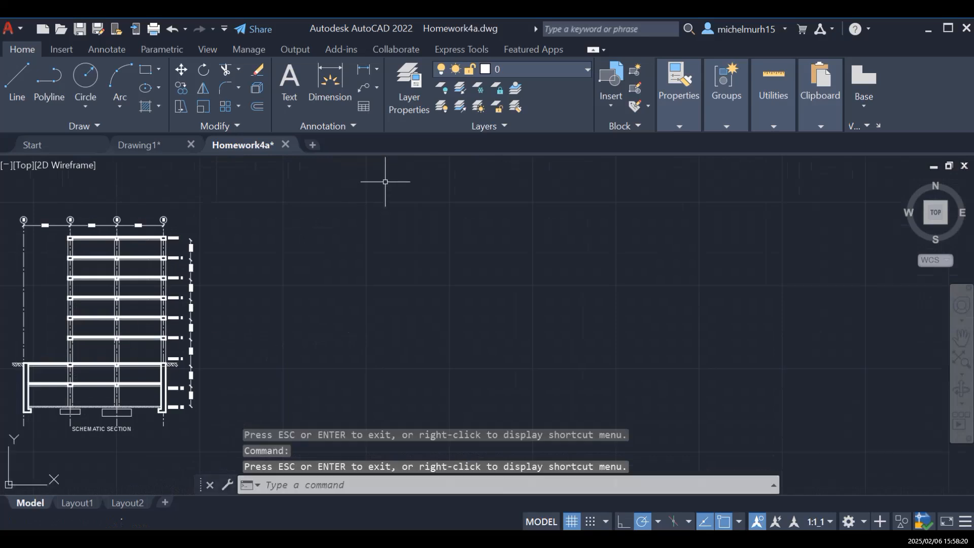
Step: Load the ACAD_ISO11W100 linetype from acadiso.lin while choosing a linetype for the grids layer
left_click(413, 104)
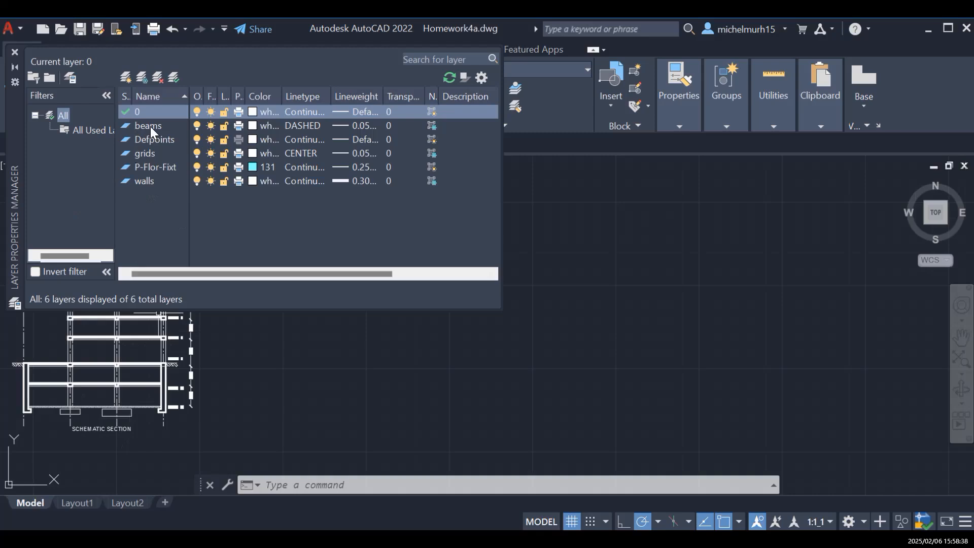
left_click(145, 153)
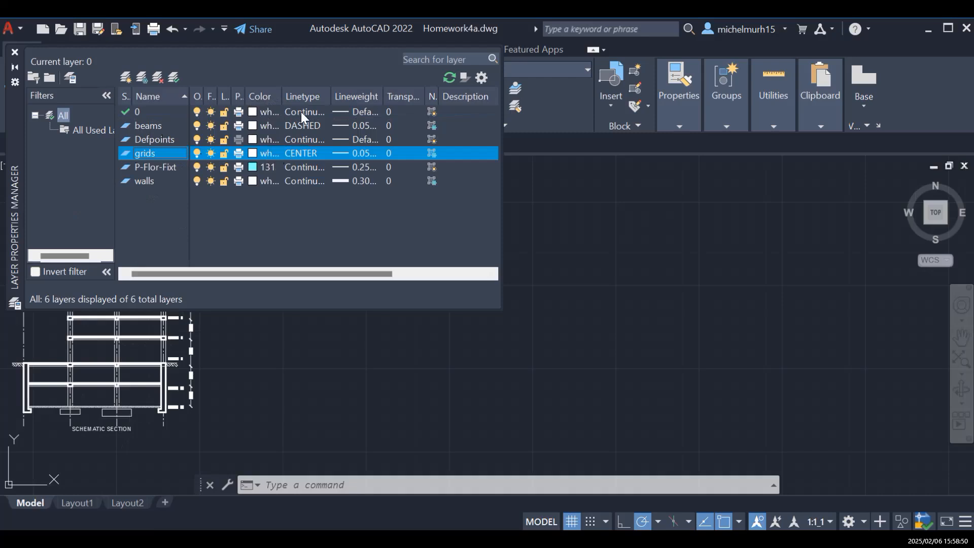
left_click(300, 153)
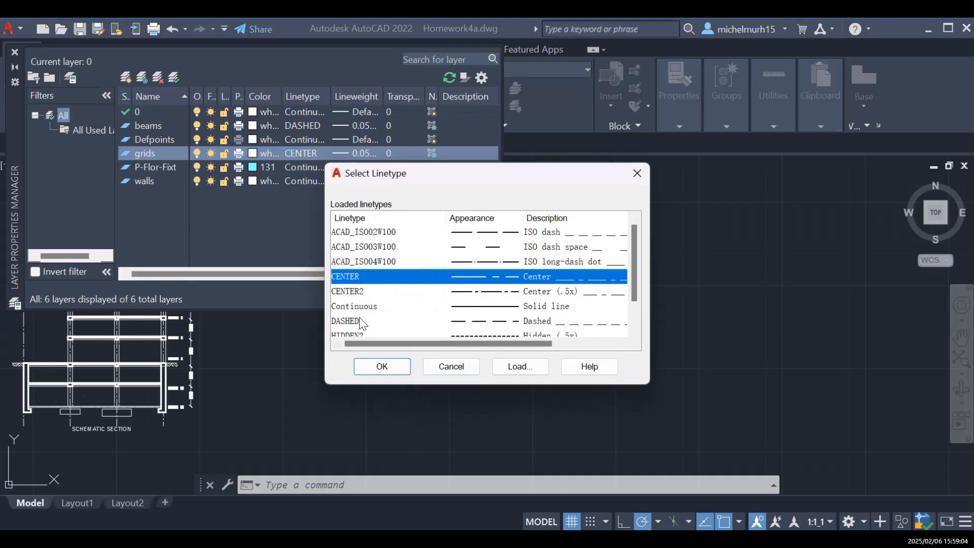
left_click(515, 369)
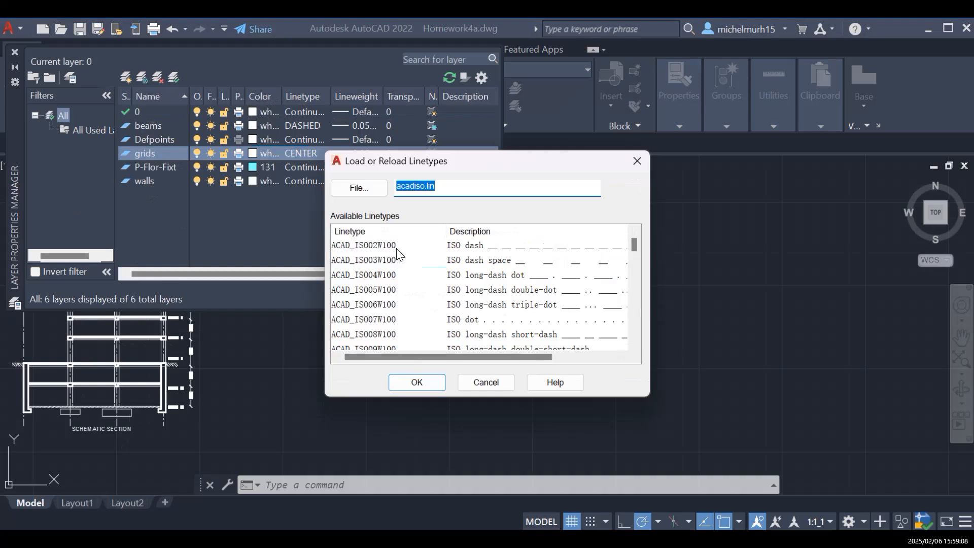
scroll(515, 264, "down", 2)
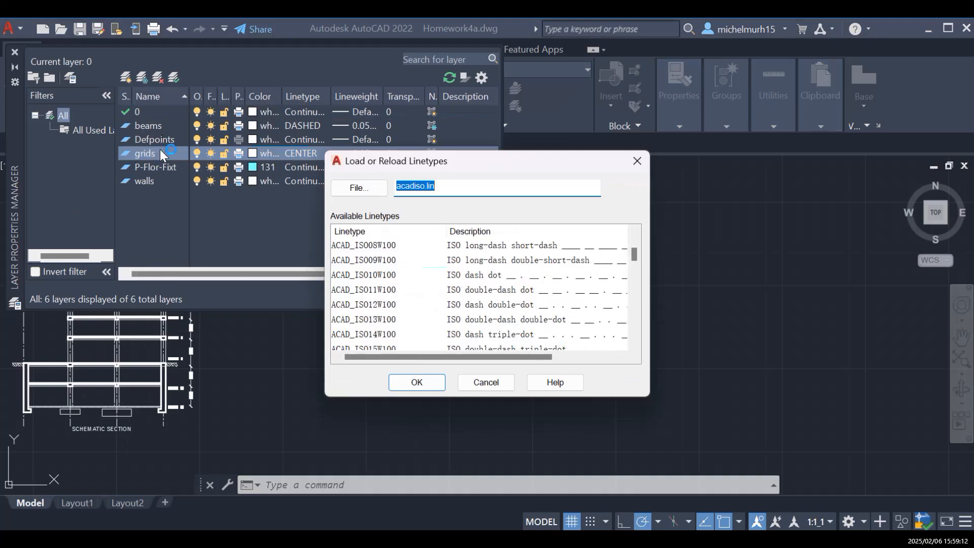
scroll(480, 294, "down", 1)
scroll(492, 303, "up", 1)
left_click(491, 293)
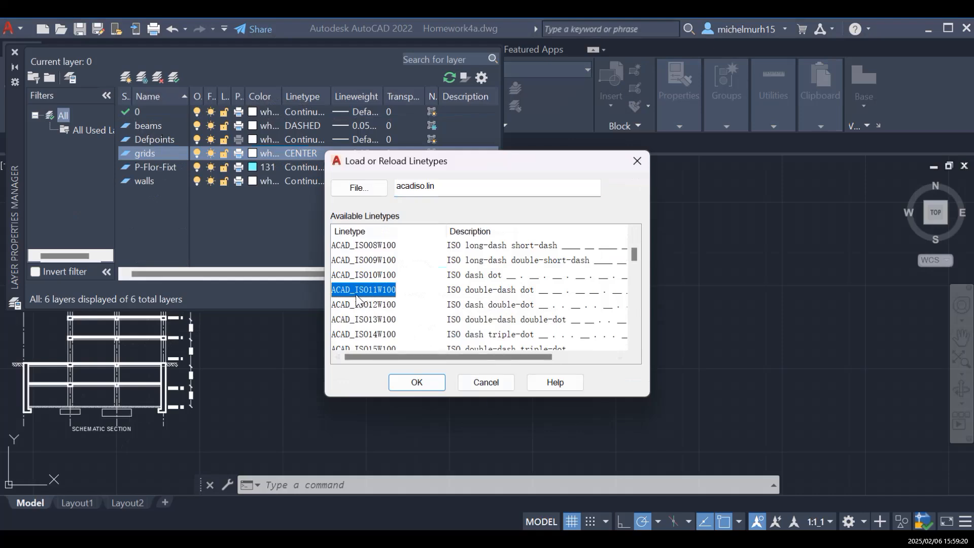
left_click(434, 377)
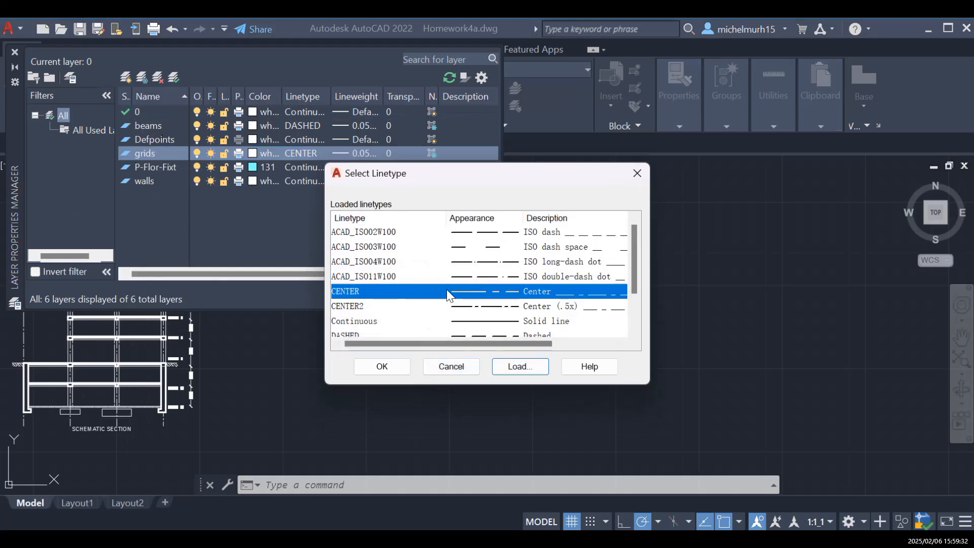
Step: Load the ACAD_ISO13W100 linetype from acadiso.lin, leaving the grids layer's linetype choice without applying it
scroll(477, 277, "down", 1)
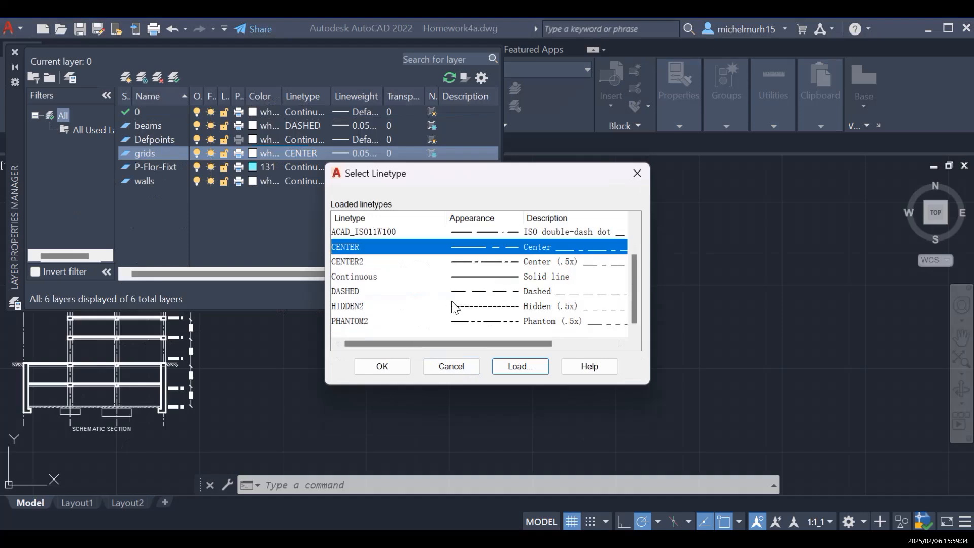
scroll(449, 307, "up", 1)
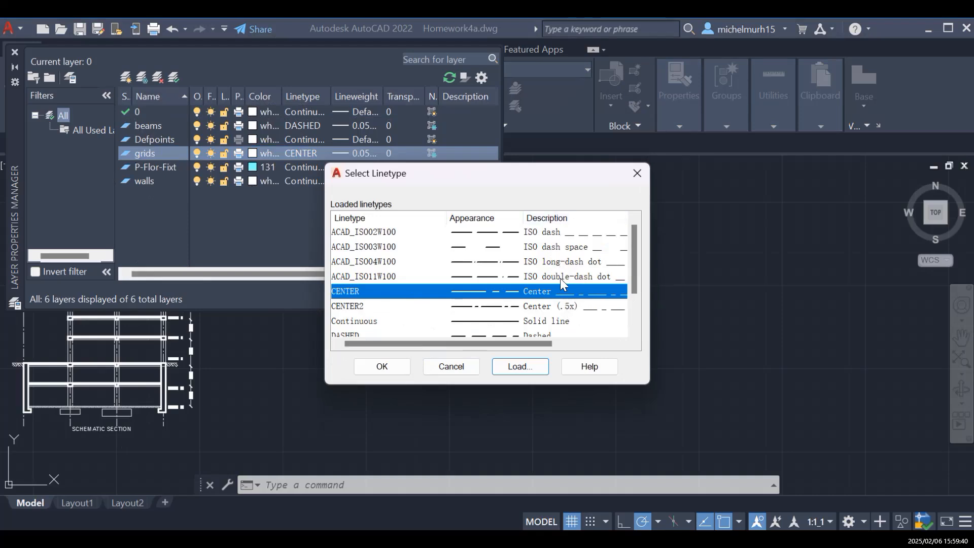
left_click(521, 276)
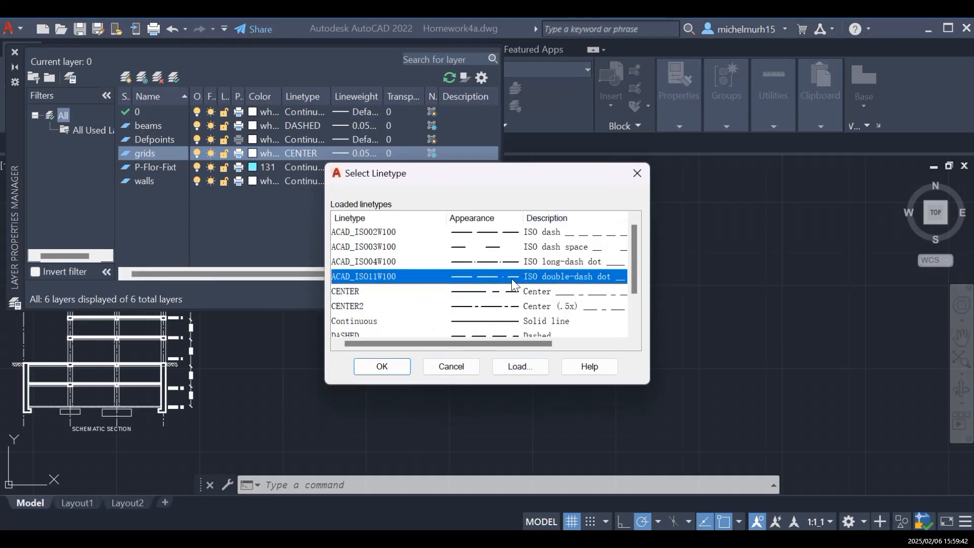
scroll(426, 304, "down", 1)
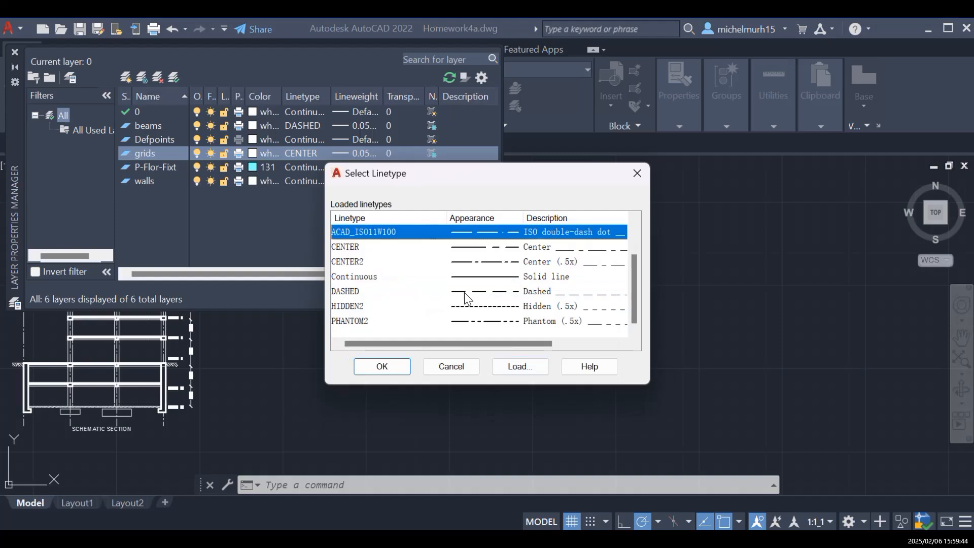
left_click(511, 363)
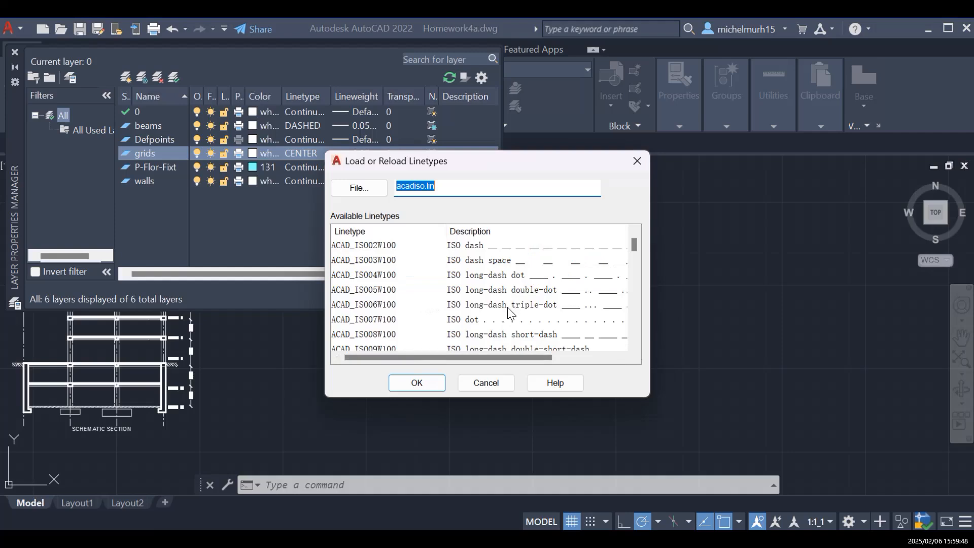
scroll(497, 310, "down", 2)
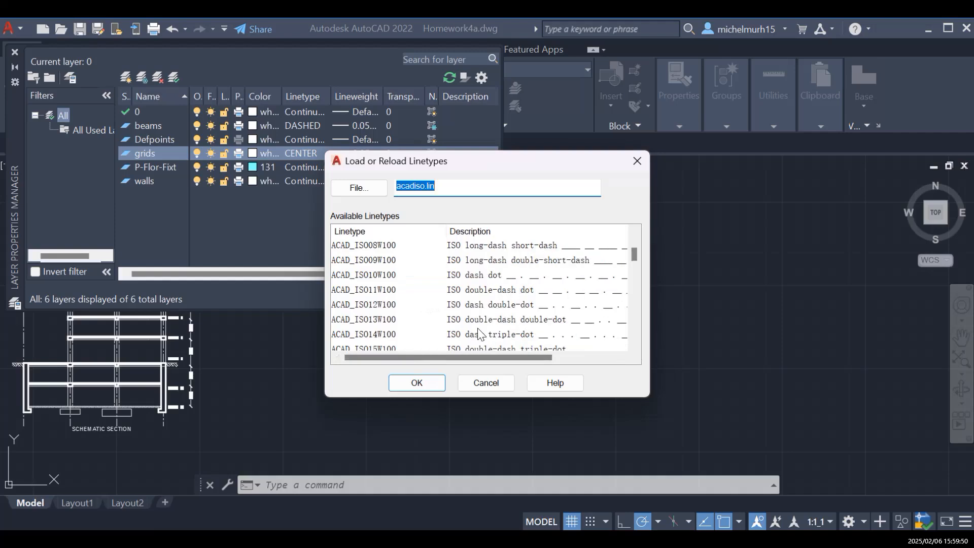
left_click(452, 322)
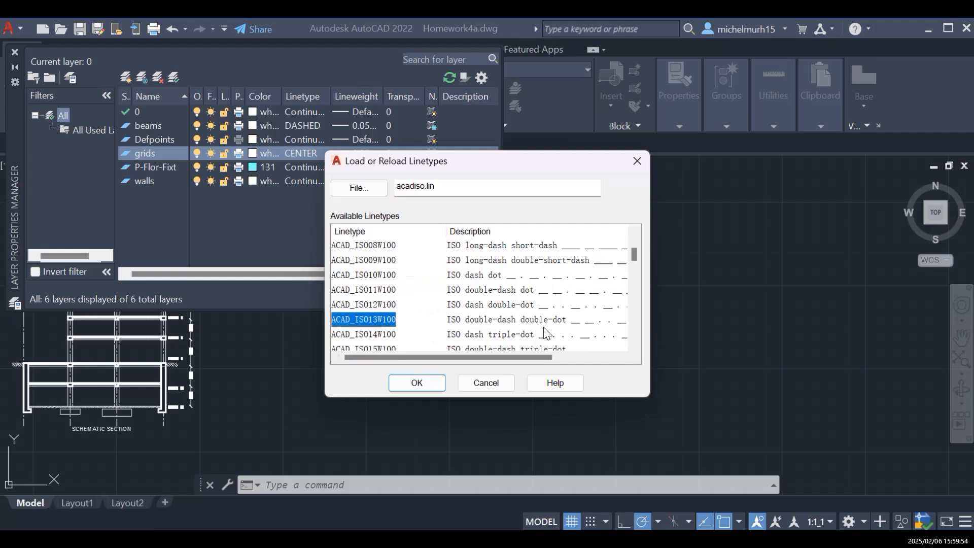
left_click(426, 385)
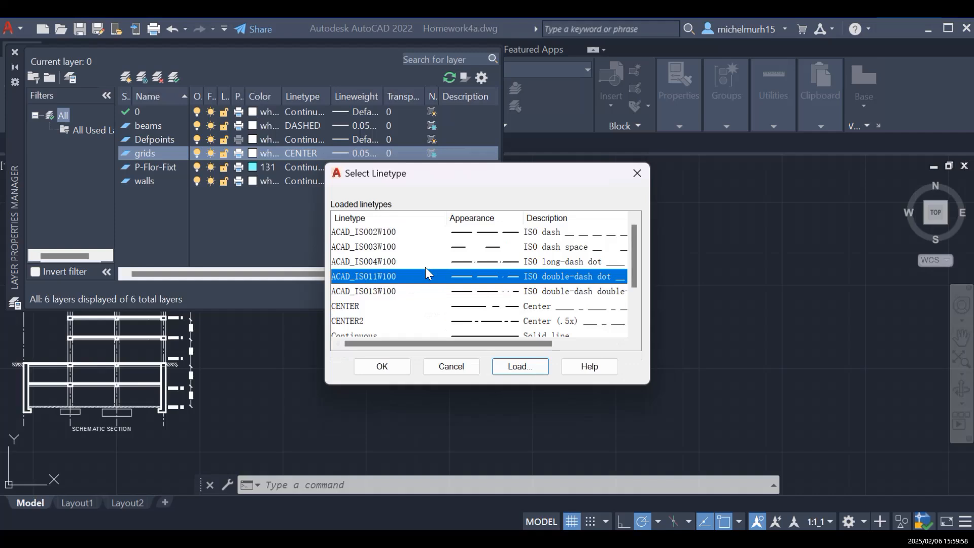
left_click(539, 291)
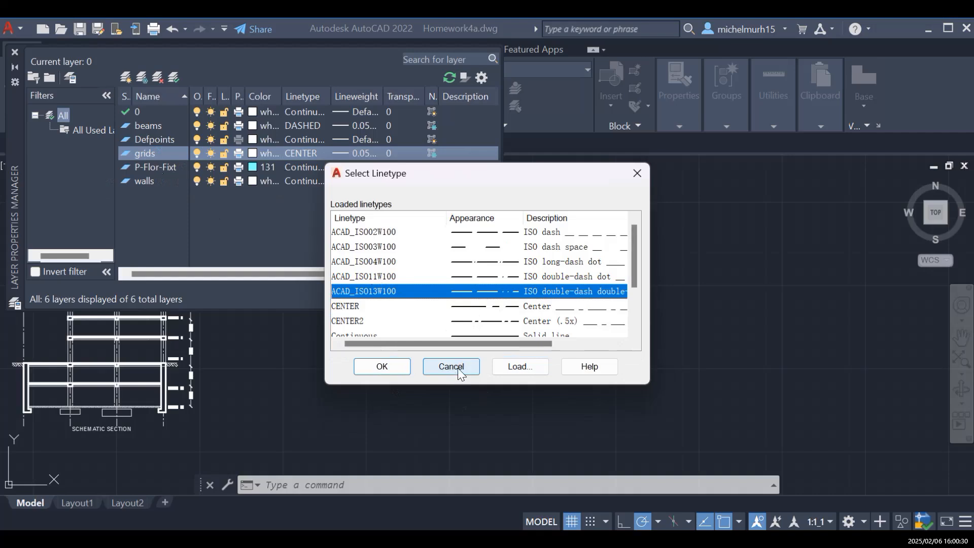
left_click(462, 370)
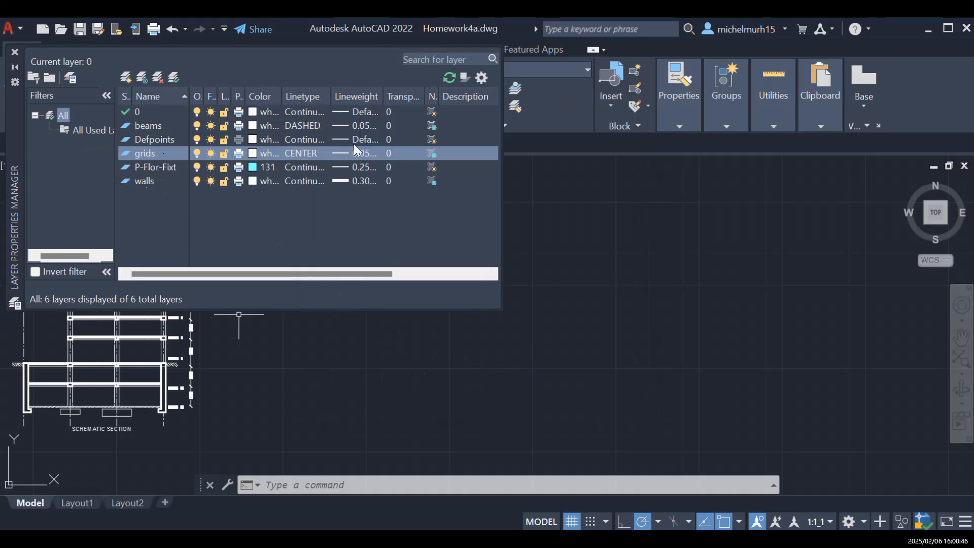
Step: Set the lineweight of the grids layer to 0.00 mm
left_click(349, 152)
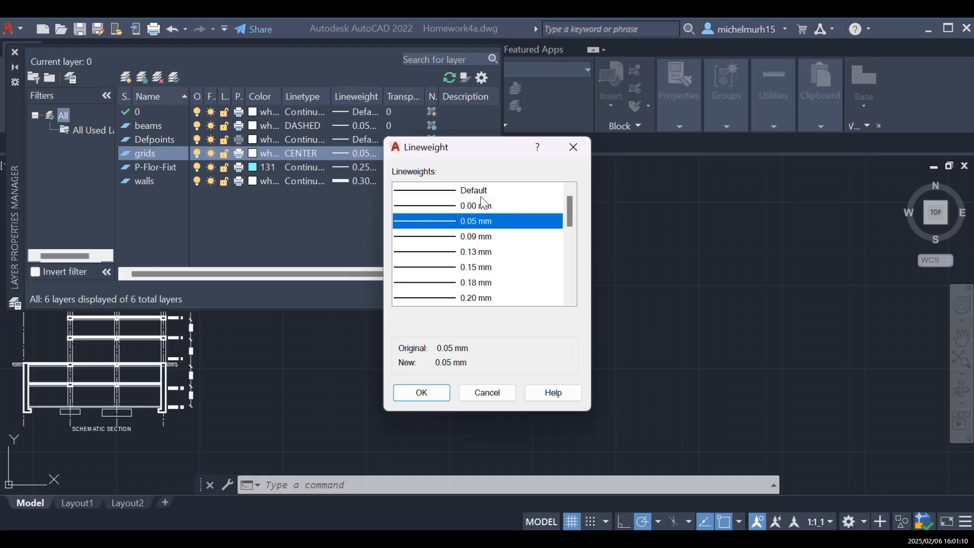
left_click(448, 207)
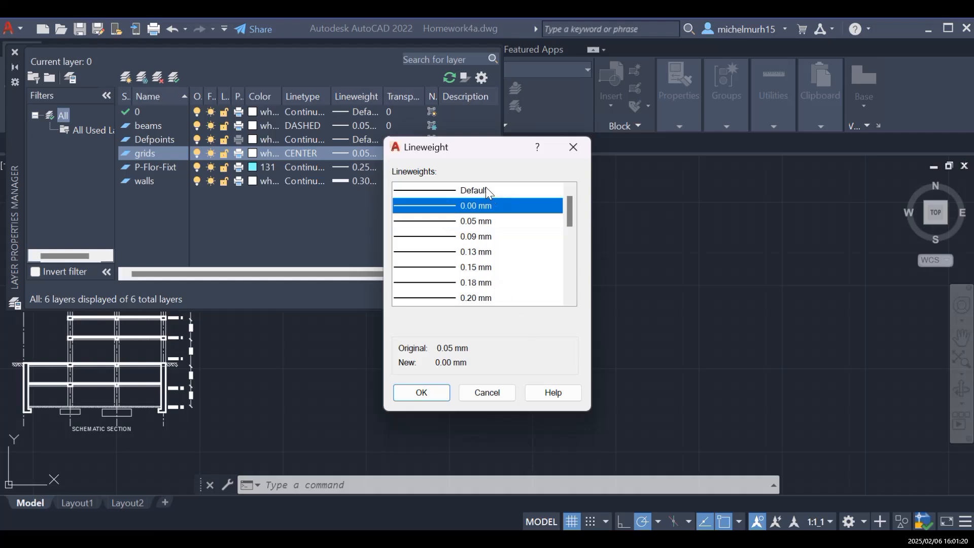
left_click(433, 397)
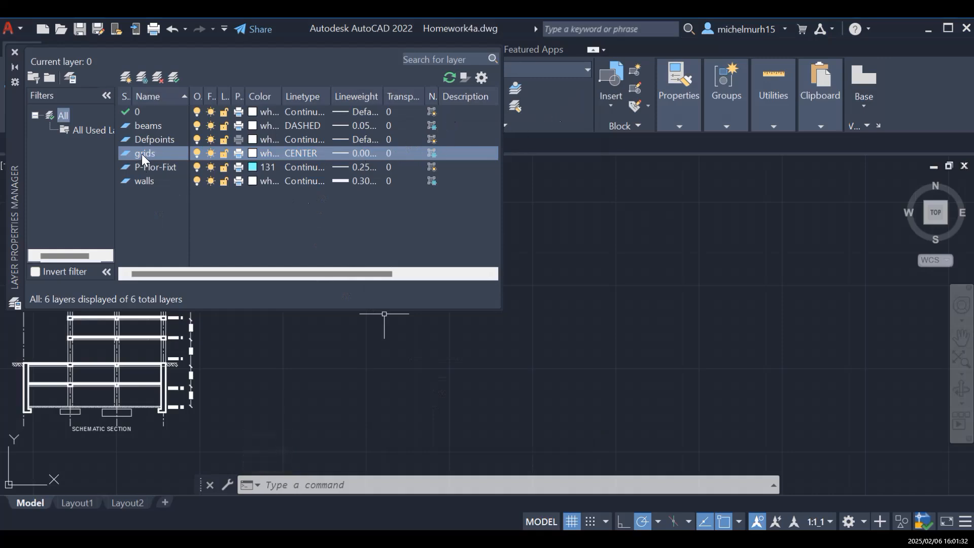
Step: Set the lineweight of the beams layer to 0.00 mm
left_click(150, 128)
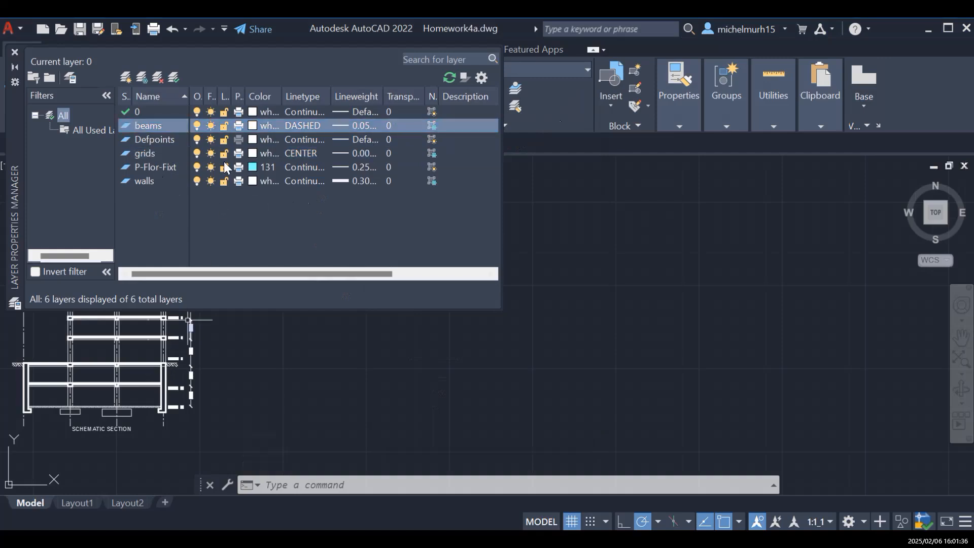
left_click(360, 125)
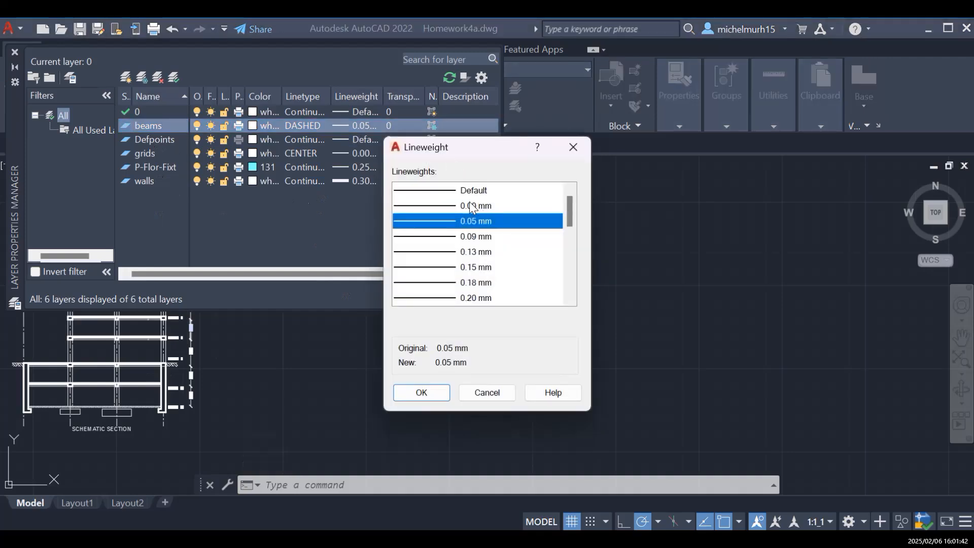
left_click(450, 205)
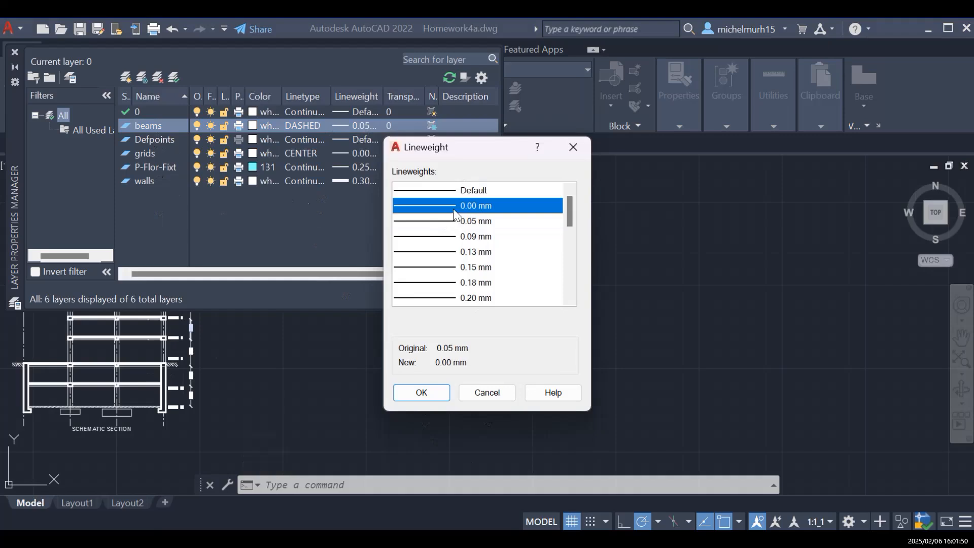
left_click(428, 395)
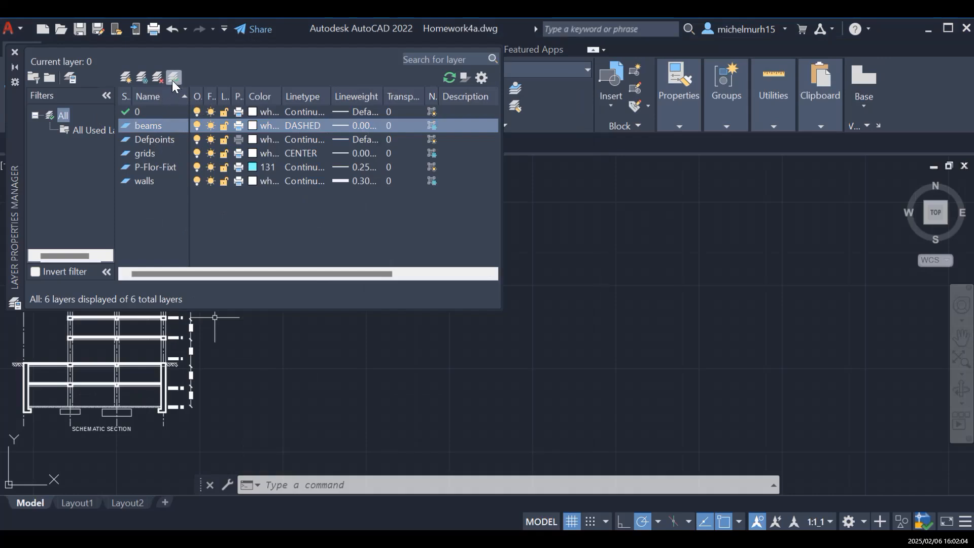
Step: Create a trial layer named hjj and delete it from the drawing's layer list
left_click(142, 80)
key("BackSpace")
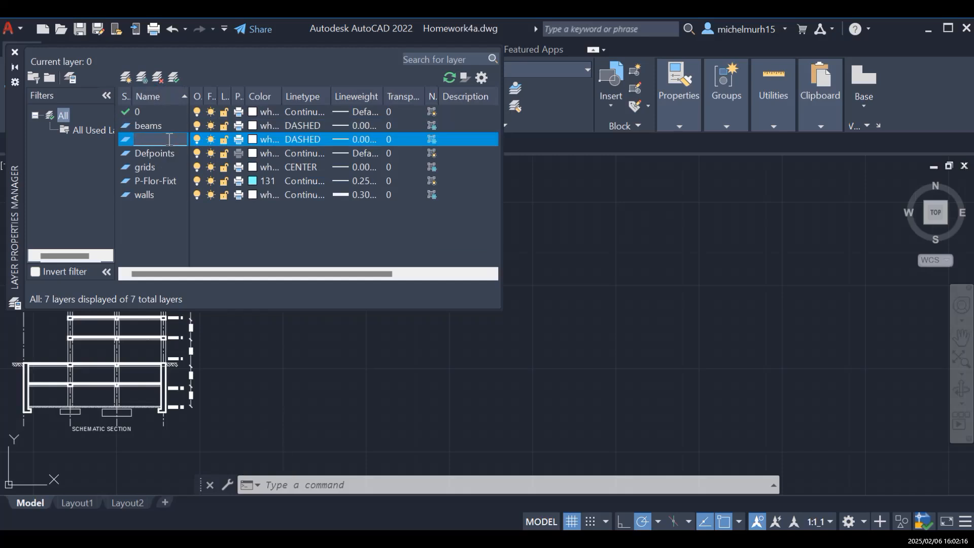
type("hjj")
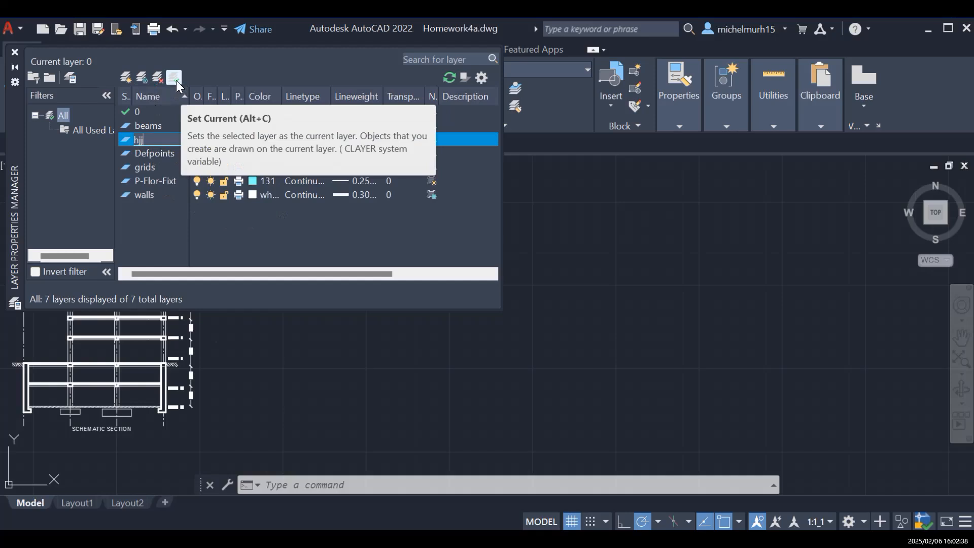
left_click(211, 234)
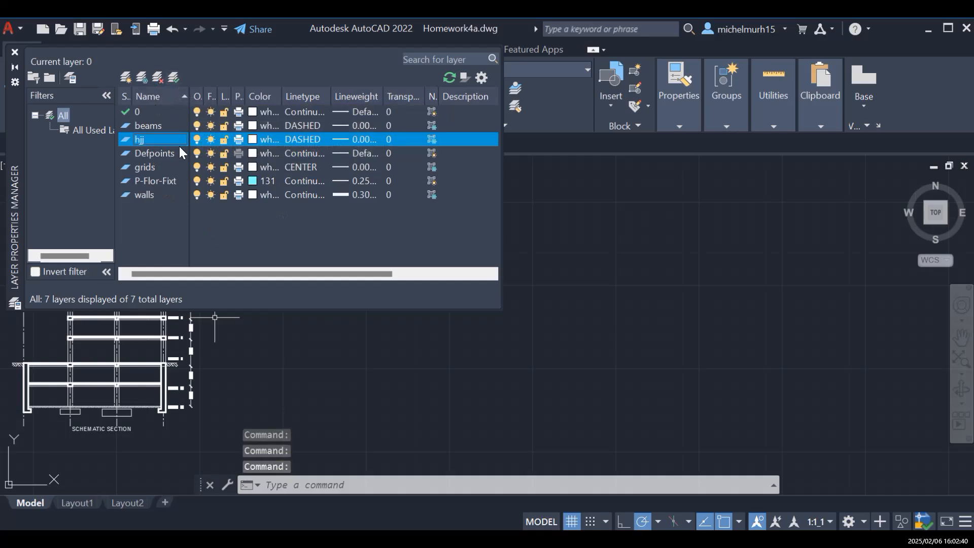
right_click(127, 138)
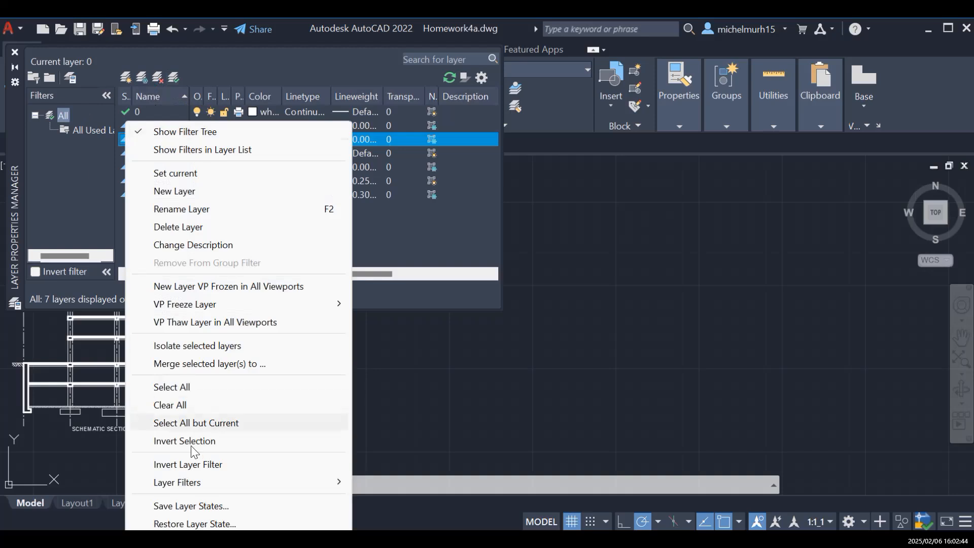
left_click(190, 226)
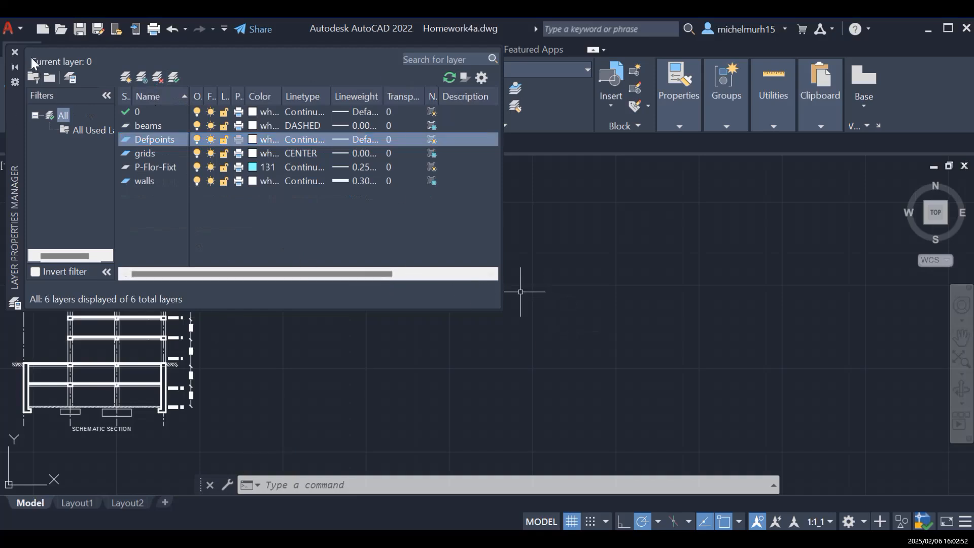
left_click(14, 50)
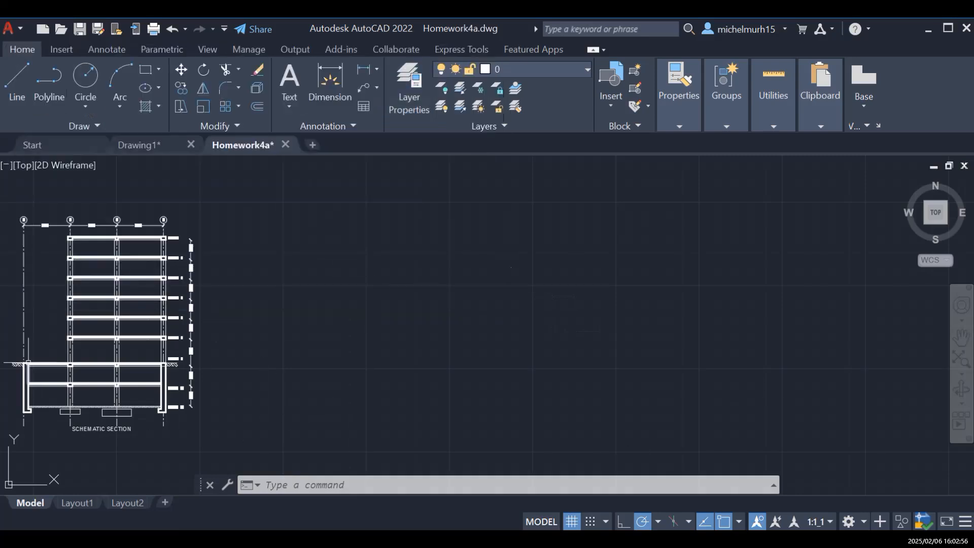
Step: Examine the section's grid axes A to D, their spacing dimensions and the upper floor levels
scroll(34, 370, "up", 6)
scroll(203, 326, "down", 4)
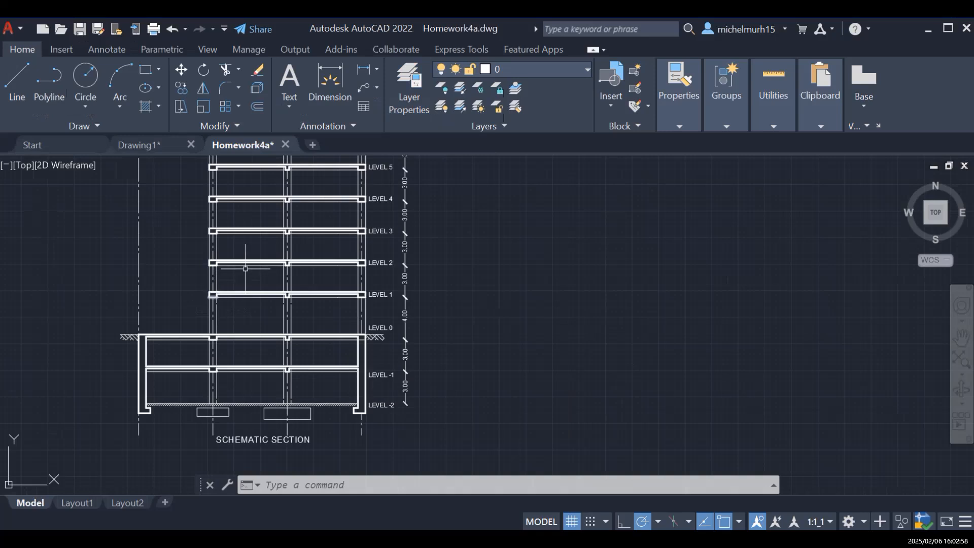
scroll(243, 272, "down", 3)
left_click(961, 337)
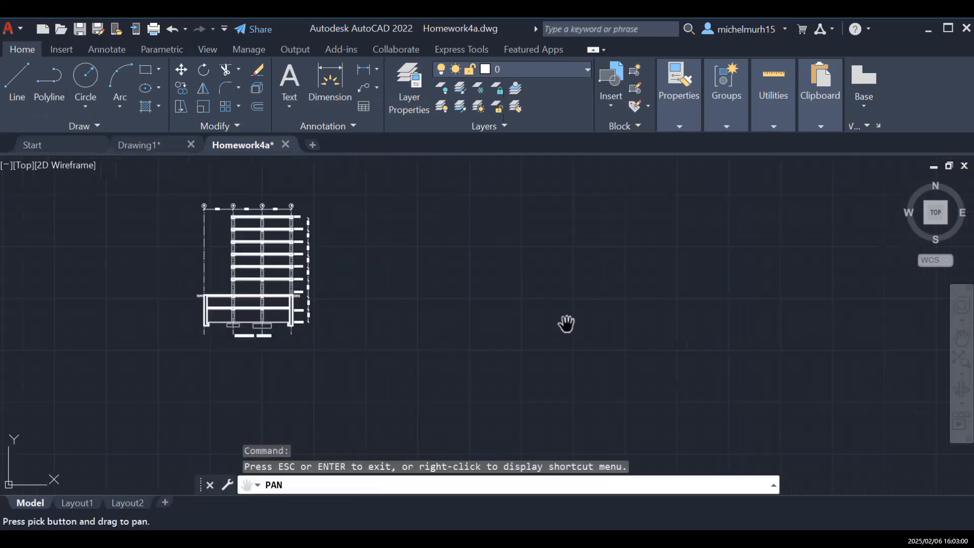
left_click_drag(274, 251, 265, 324)
scroll(270, 323, "up", 6)
left_click_drag(250, 269, 393, 321)
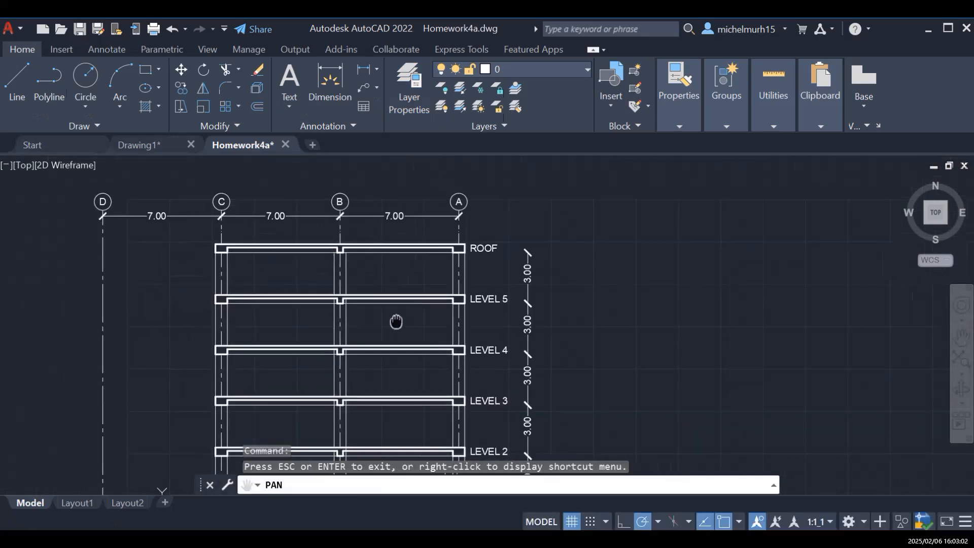
mouse_move(231, 308)
left_mouse_down()
mouse_move(210, 306)
mouse_move(254, 309)
left_mouse_up()
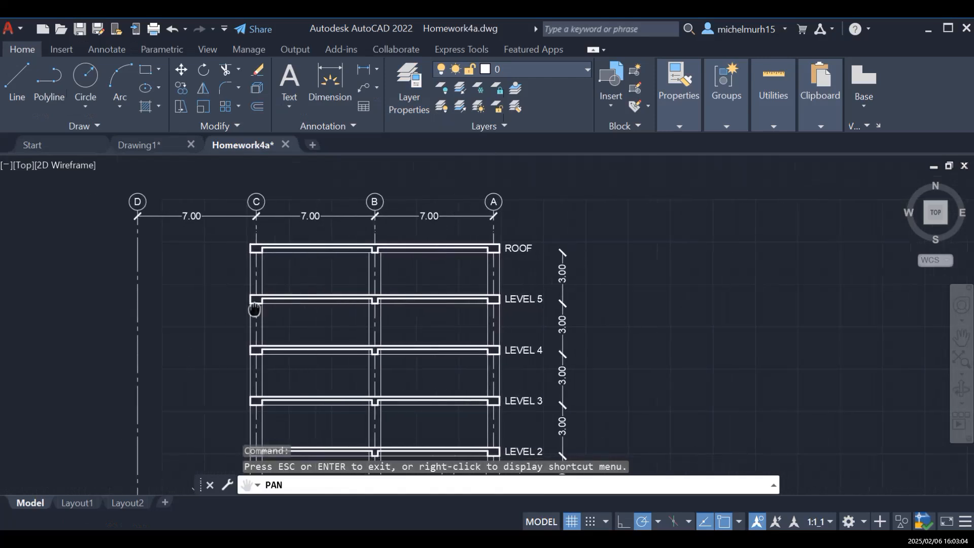
left_click_drag(345, 330, 303, 308)
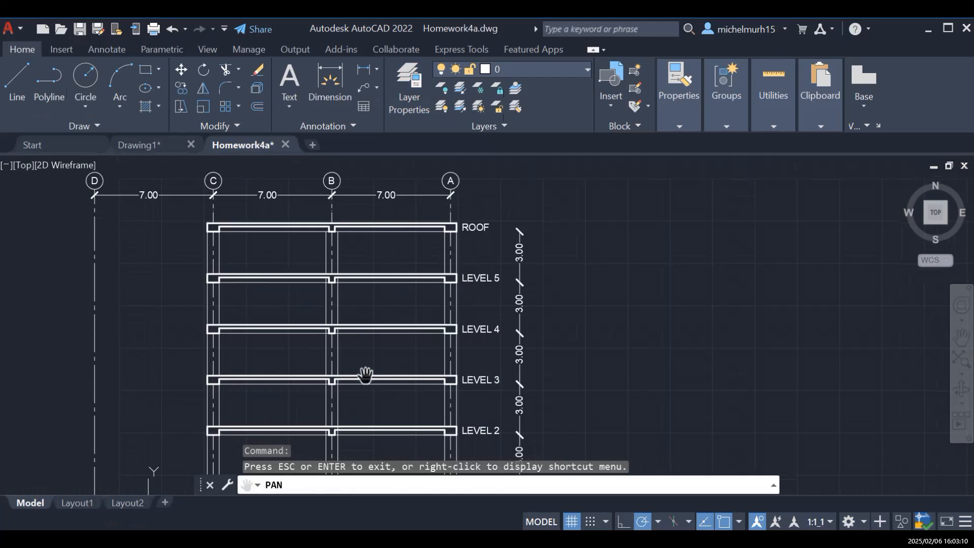
Step: Make the grids layer current for drawing the axis lines
left_click(16, 75)
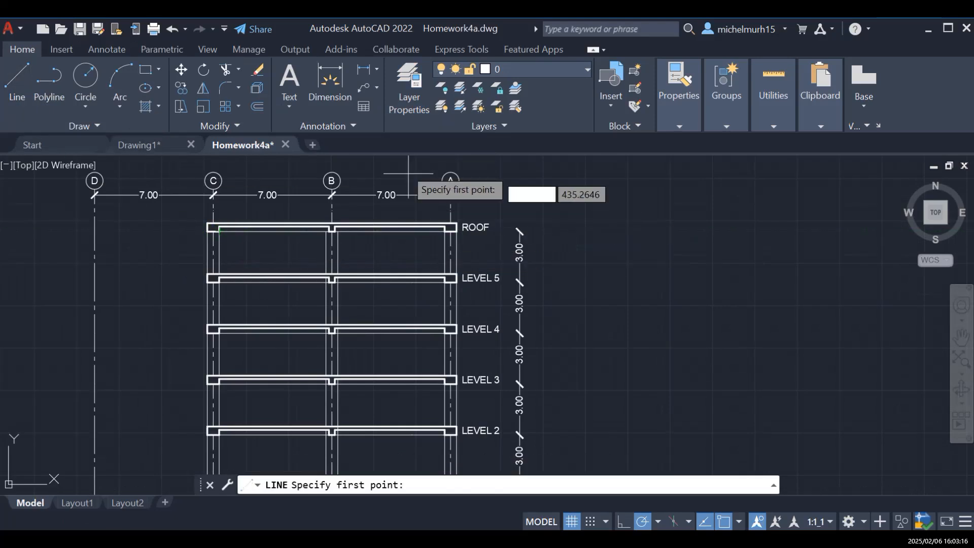
left_click(409, 105)
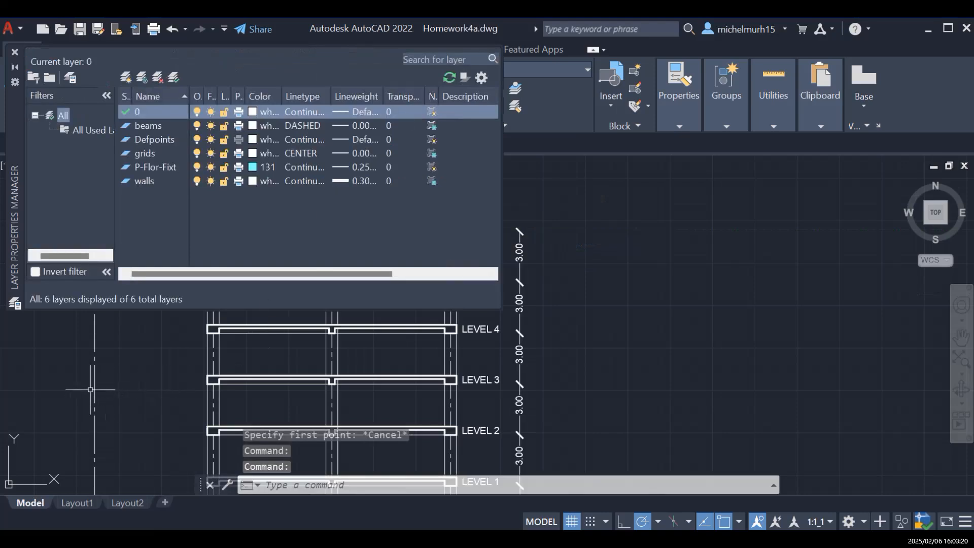
left_click(143, 153)
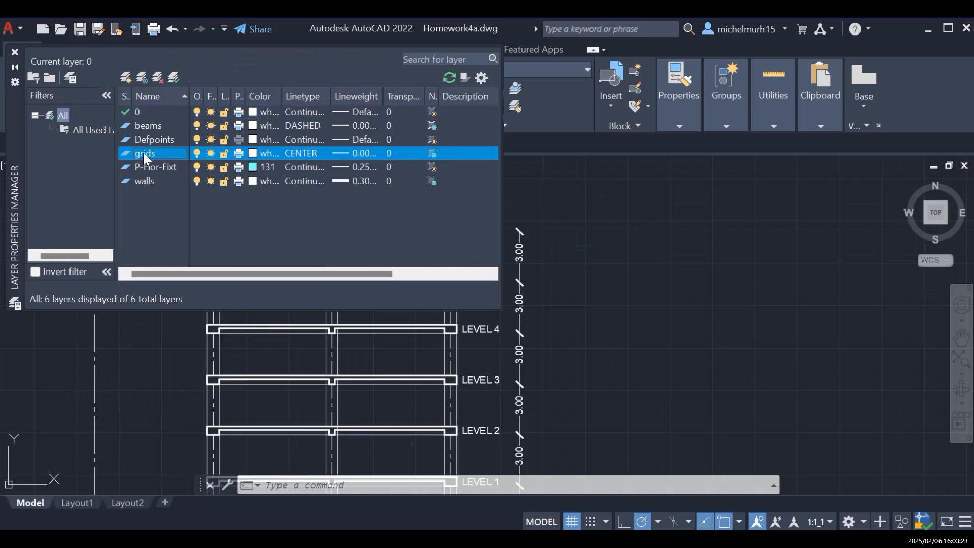
left_click(175, 77)
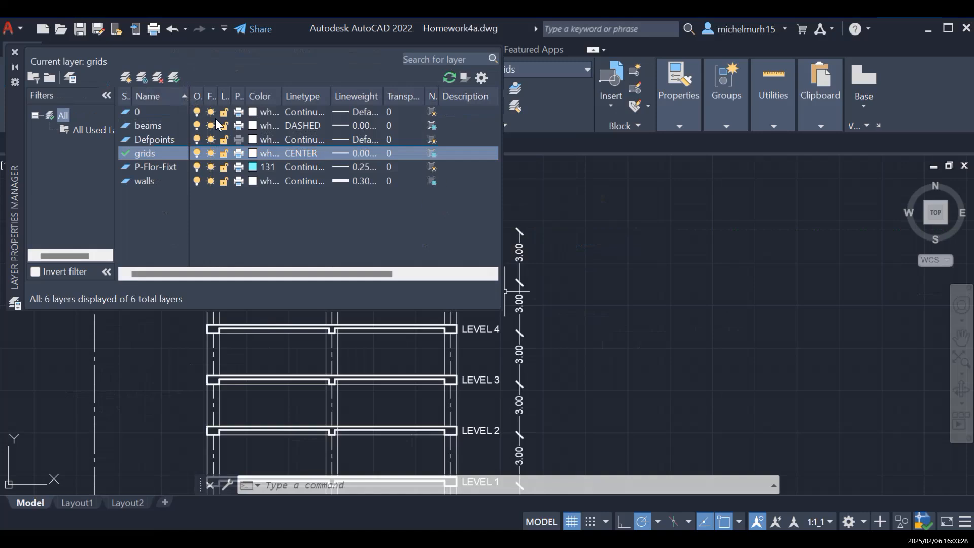
left_click(15, 53)
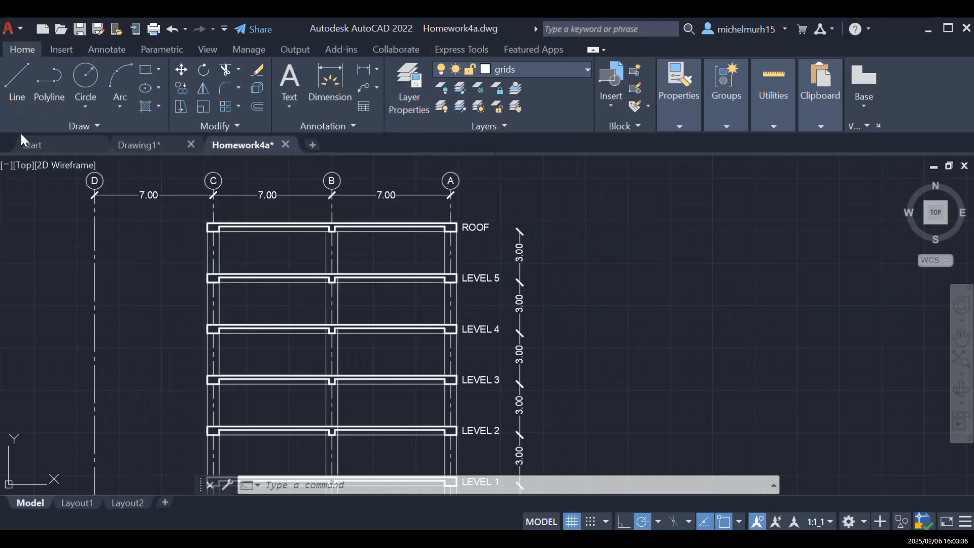
Step: Draw a vertical axis line downward beside the finished section, with a short freehand first segment and two 3-unit segments
left_click(21, 86)
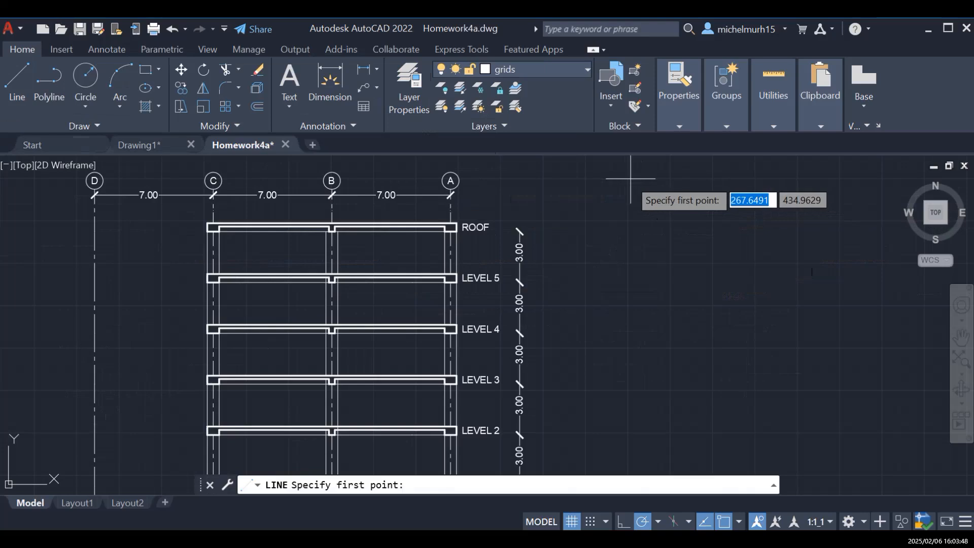
left_click(670, 195)
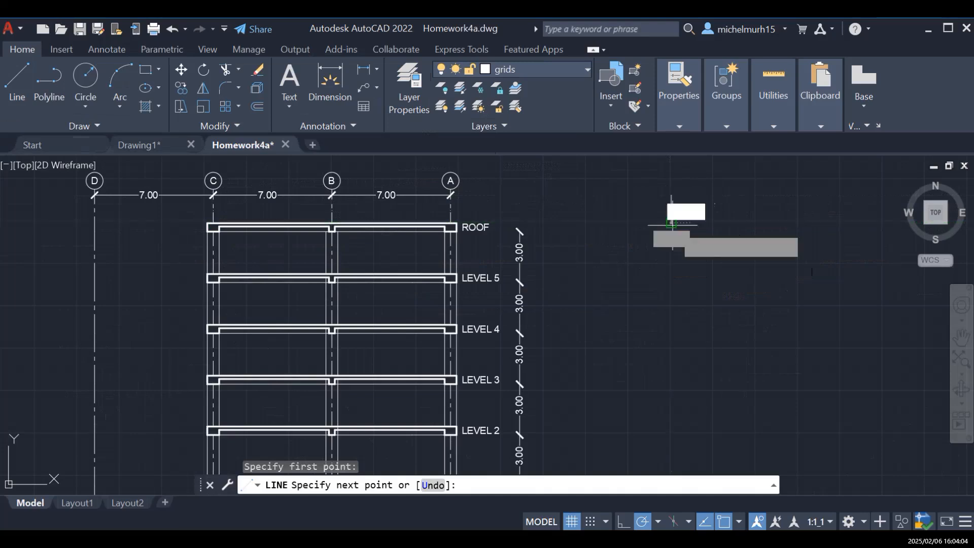
left_click(672, 222)
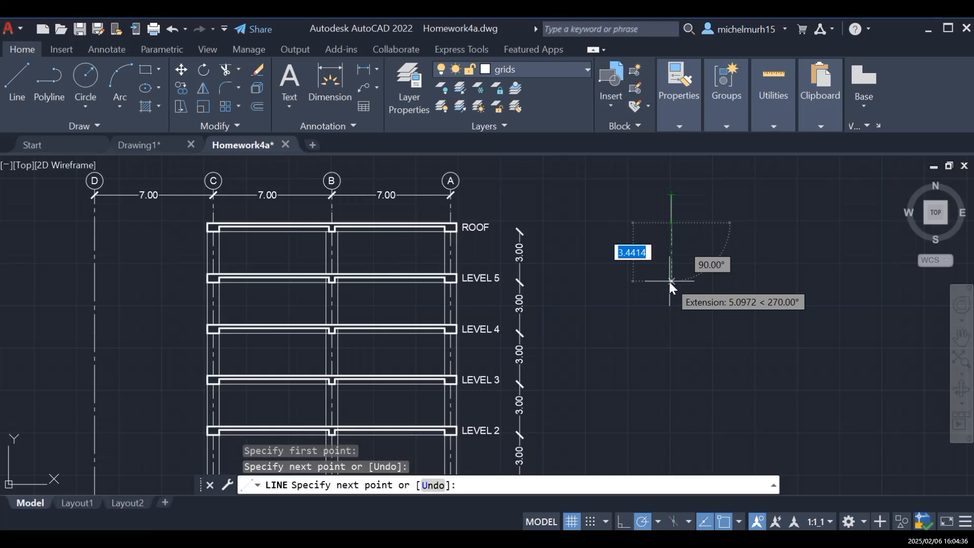
type("3")
key("Return")
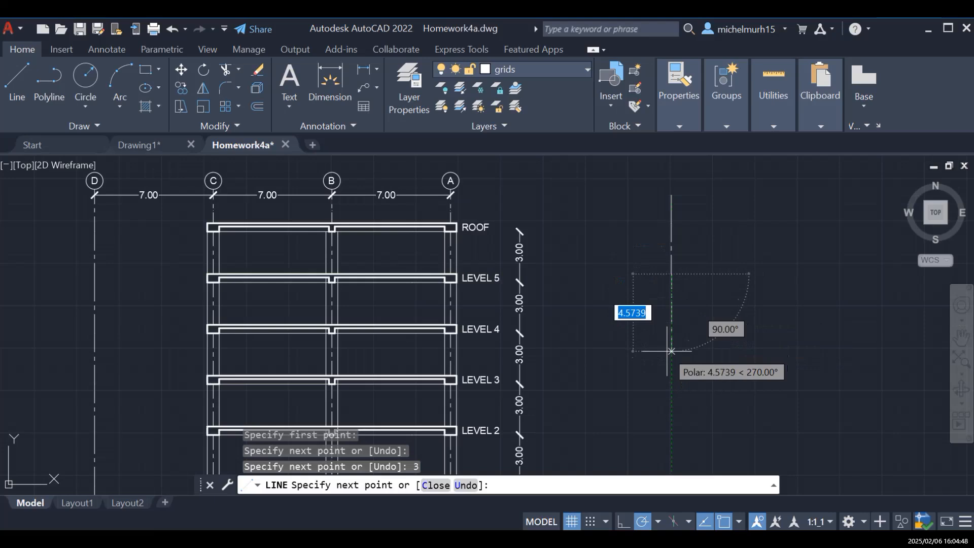
type("3")
key("Return")
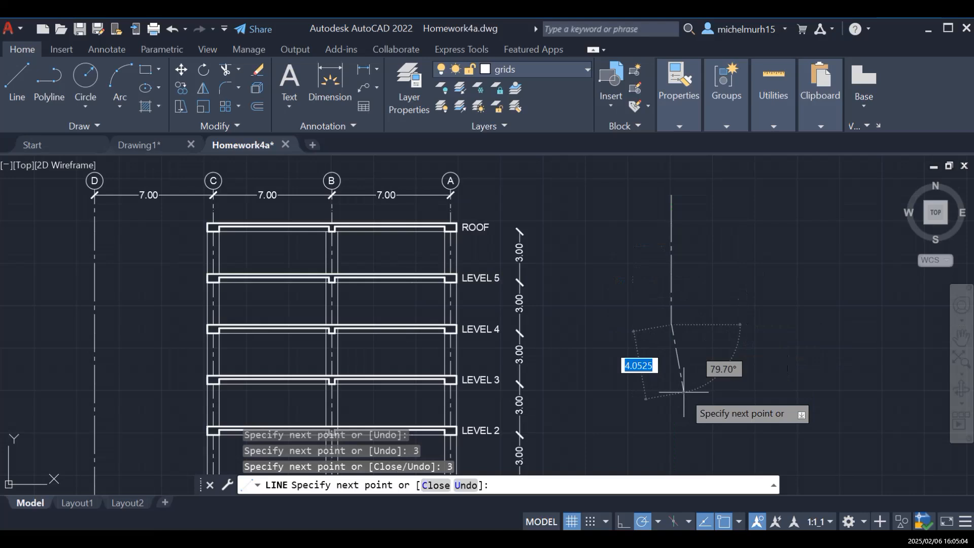
Step: Extend the axis line straight downward with two more 3-unit segments, setting the first one's angle to 90°
type("3")
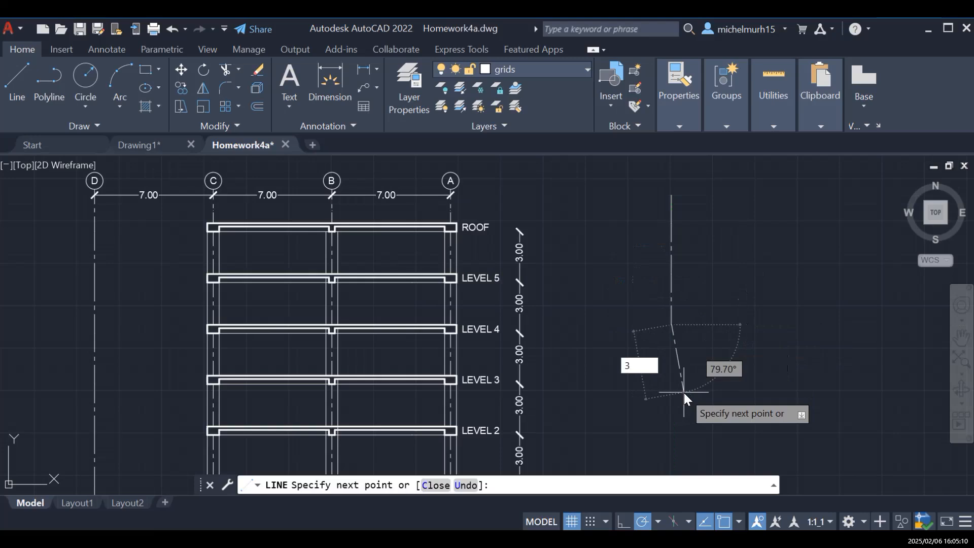
key("Tab")
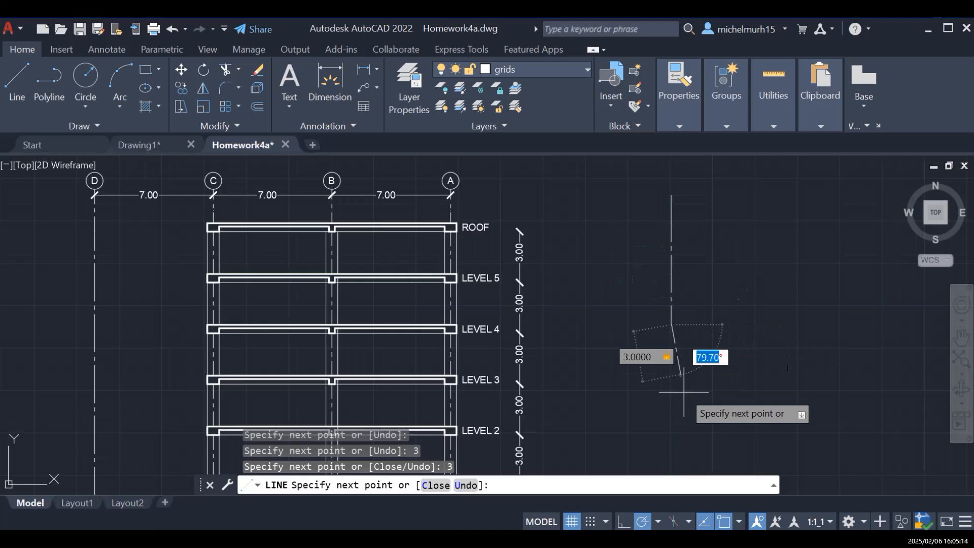
type("90")
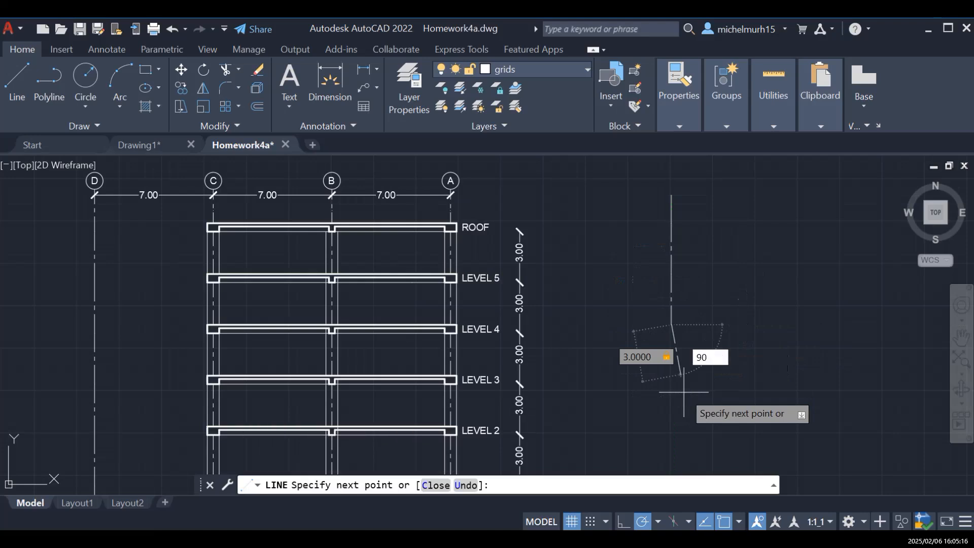
key("Return")
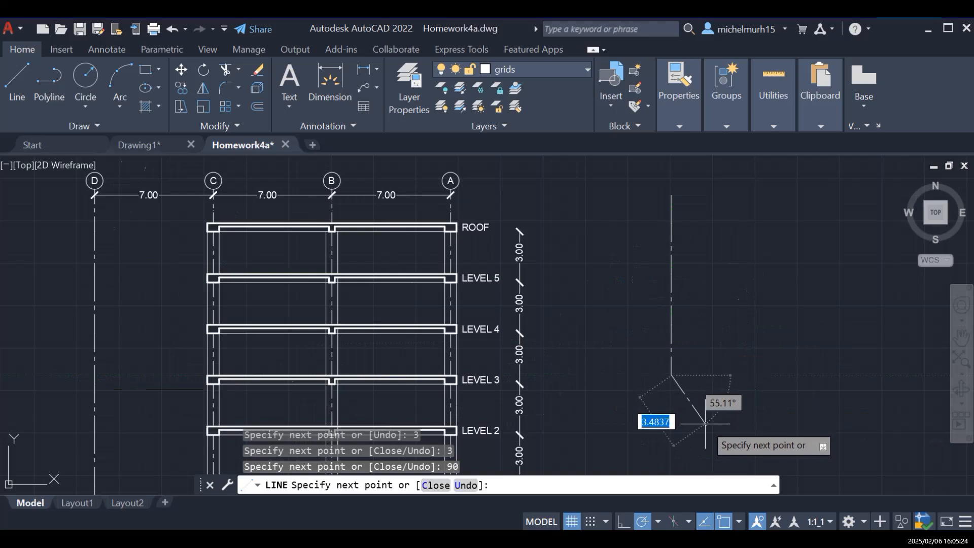
left_click(961, 336)
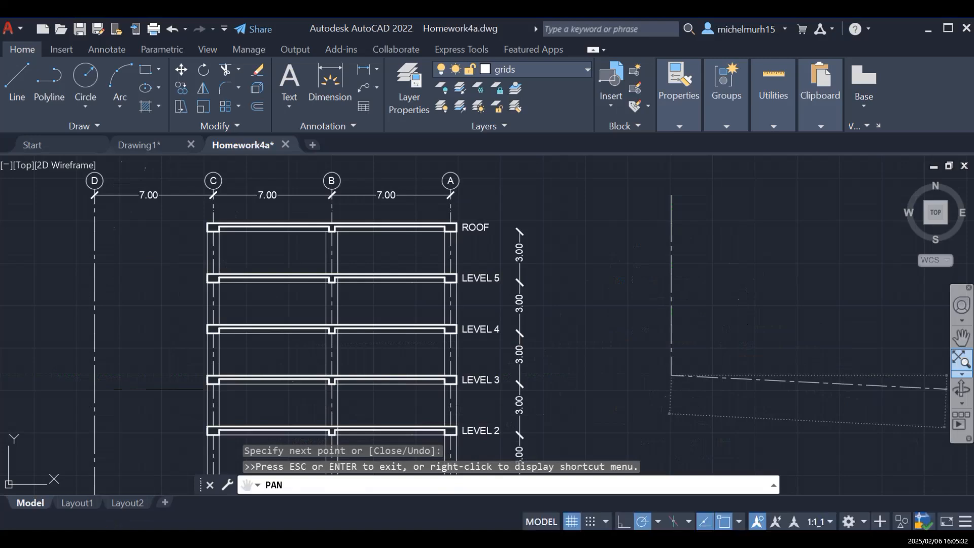
key("Escape")
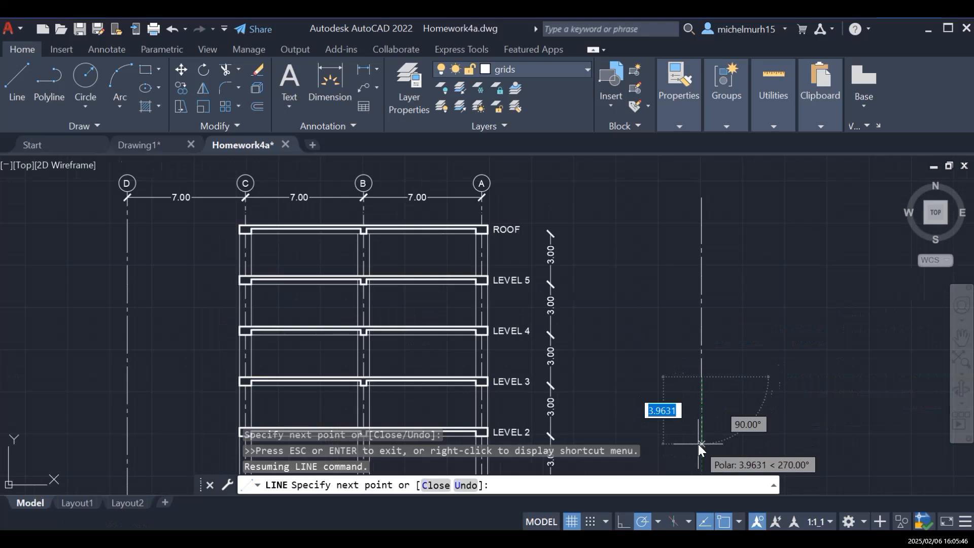
type("3")
key("Return")
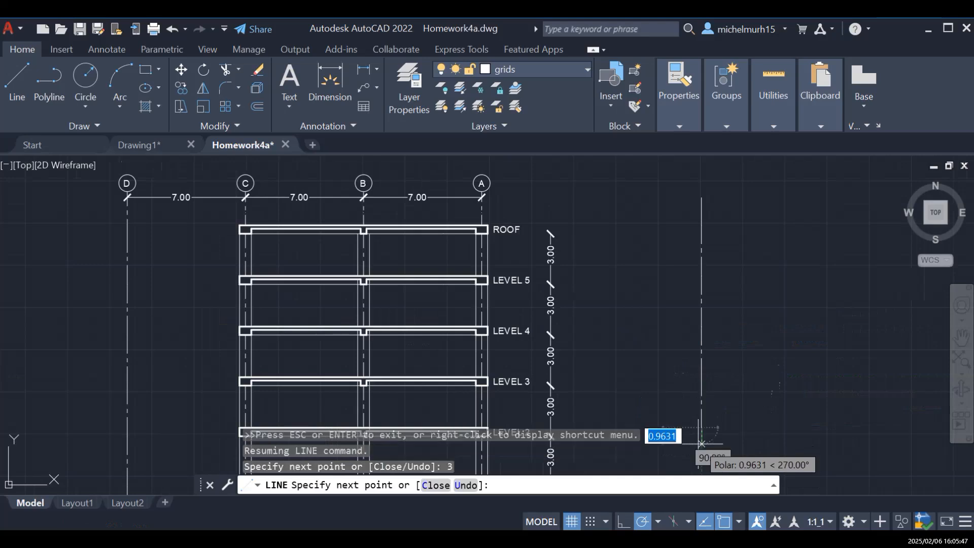
left_click(962, 338)
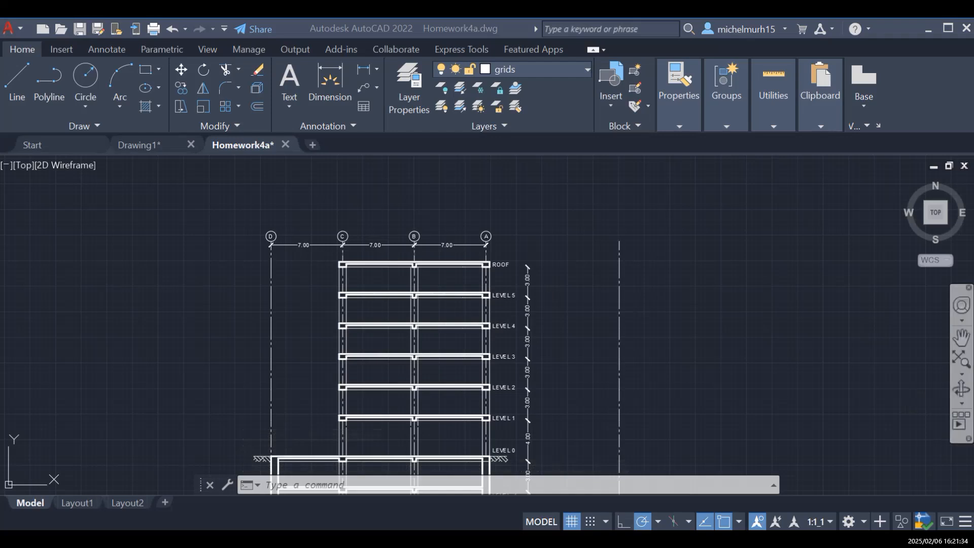
Step: Compare the extent of the new axis line with the section's levels from the roof down to the basement
left_click(697, 393)
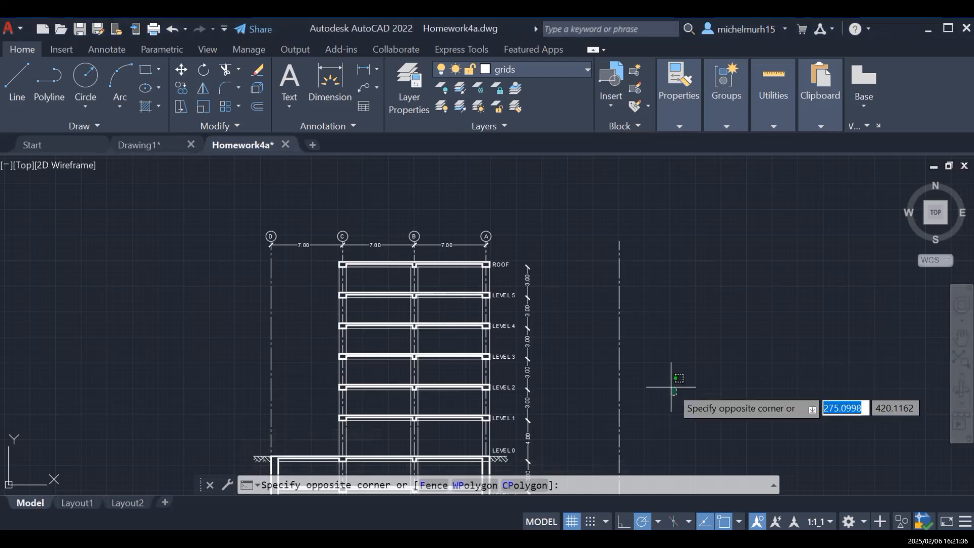
left_click(962, 339)
left_click_drag(680, 365, 682, 290)
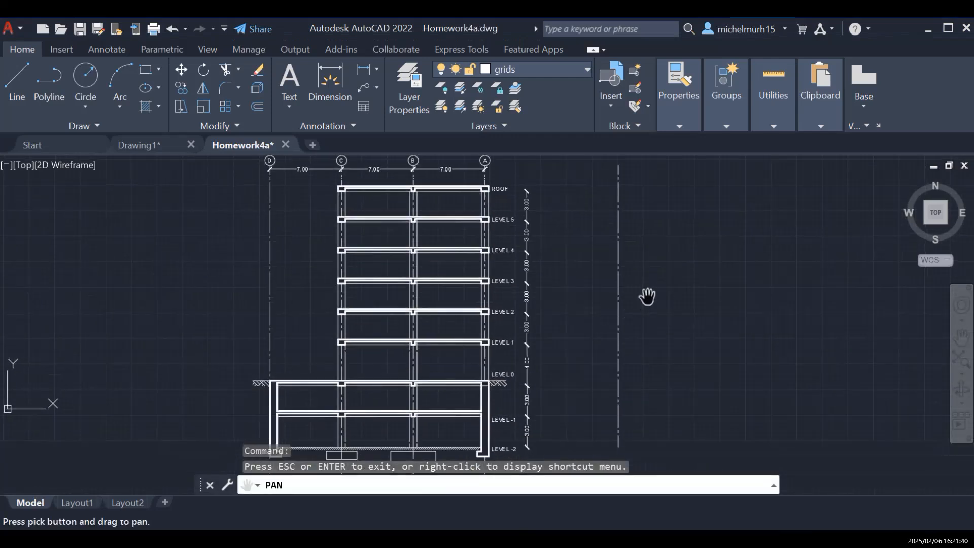
left_click_drag(539, 237, 534, 328)
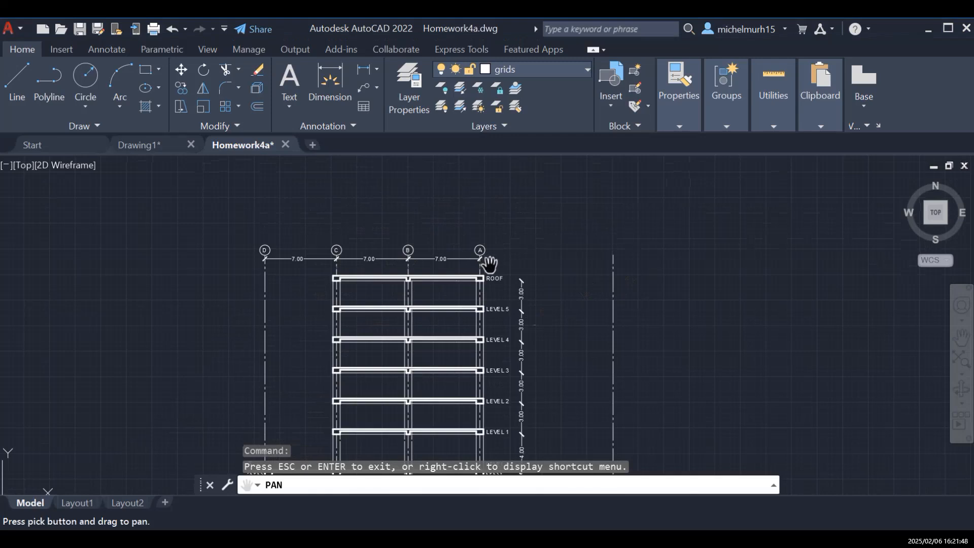
left_click_drag(748, 397, 748, 330)
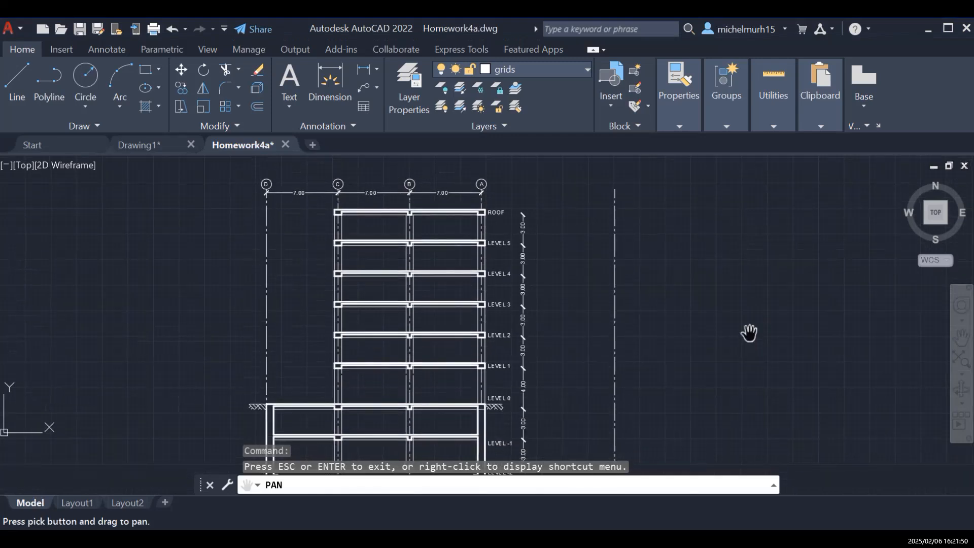
key("Escape")
mouse_move(589, 179)
left_mouse_down()
mouse_move(654, 213)
mouse_move(760, 429)
mouse_move(711, 456)
mouse_move(680, 446)
left_mouse_up()
scroll(681, 434, "down", 2)
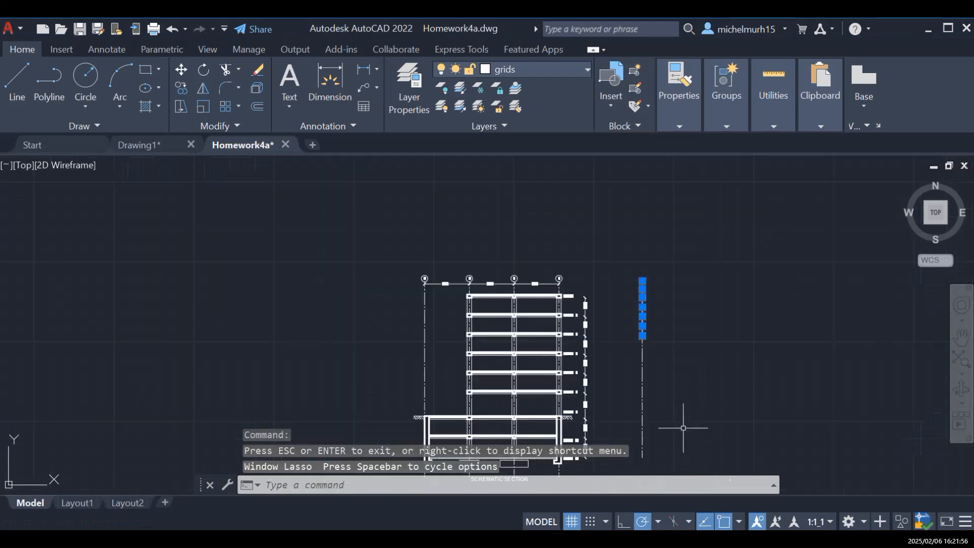
key("Escape")
Step: Copy all segments of the new axis line 7 units horizontally away from the section, using its top endpoint as base point
mouse_move(613, 268)
left_mouse_down()
mouse_move(690, 288)
mouse_move(680, 377)
mouse_move(646, 457)
mouse_move(631, 468)
left_mouse_up()
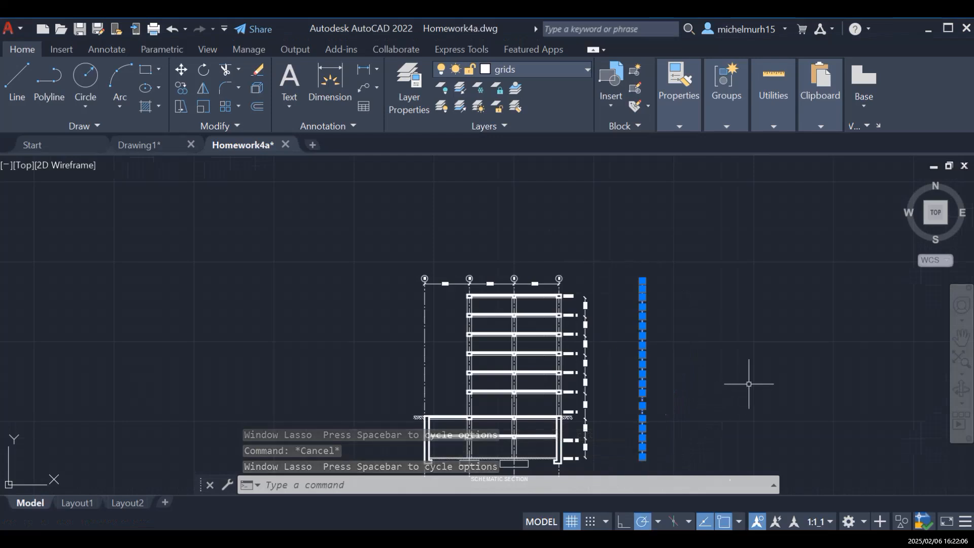
type("copy")
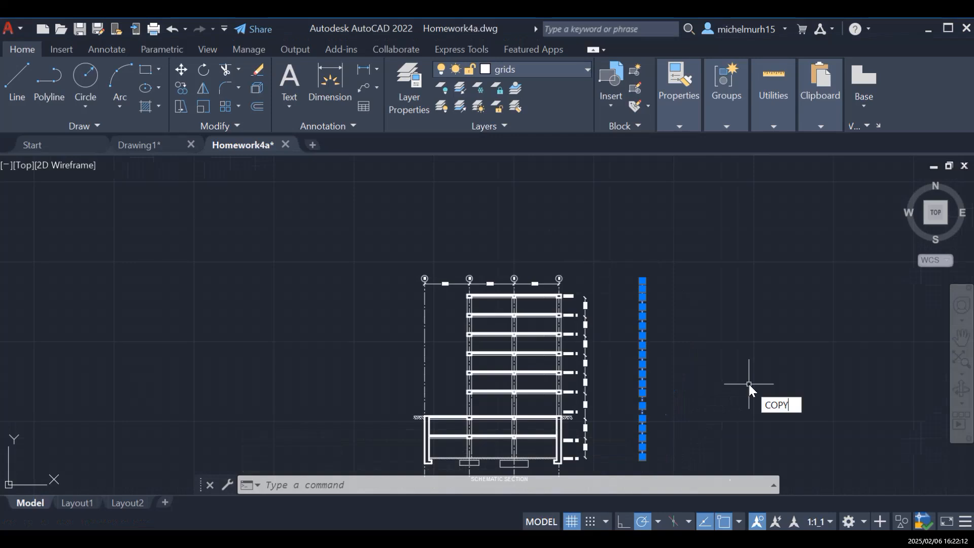
key("Return")
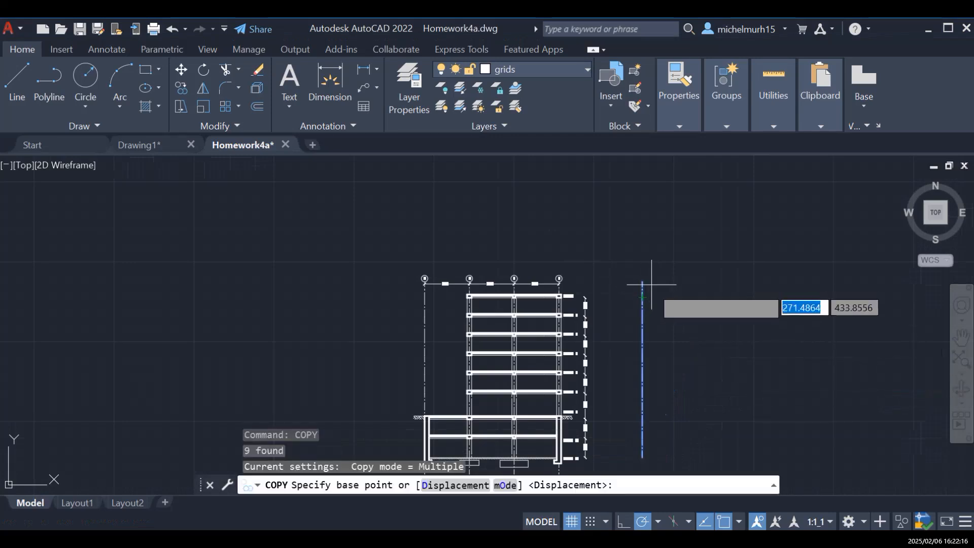
scroll(642, 284, "up", 4)
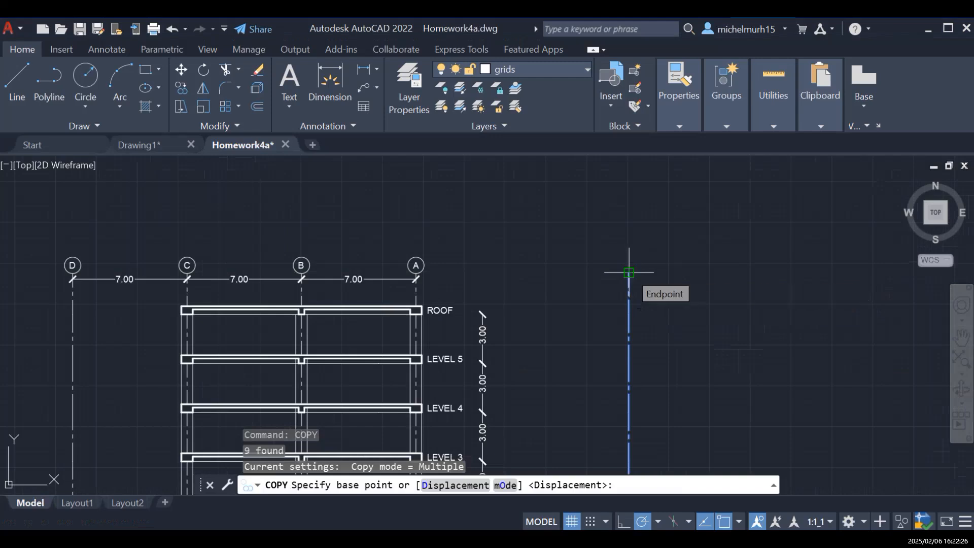
left_click(628, 272)
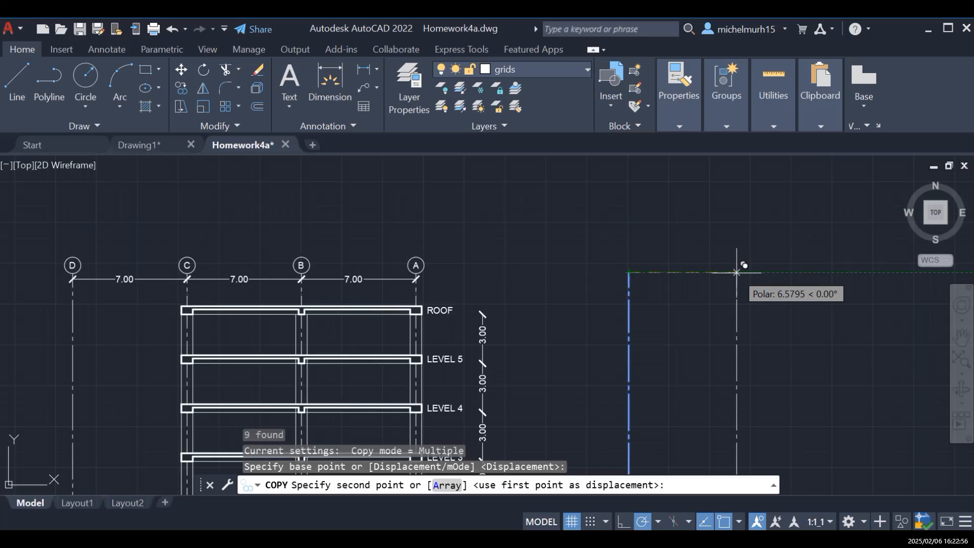
type("7")
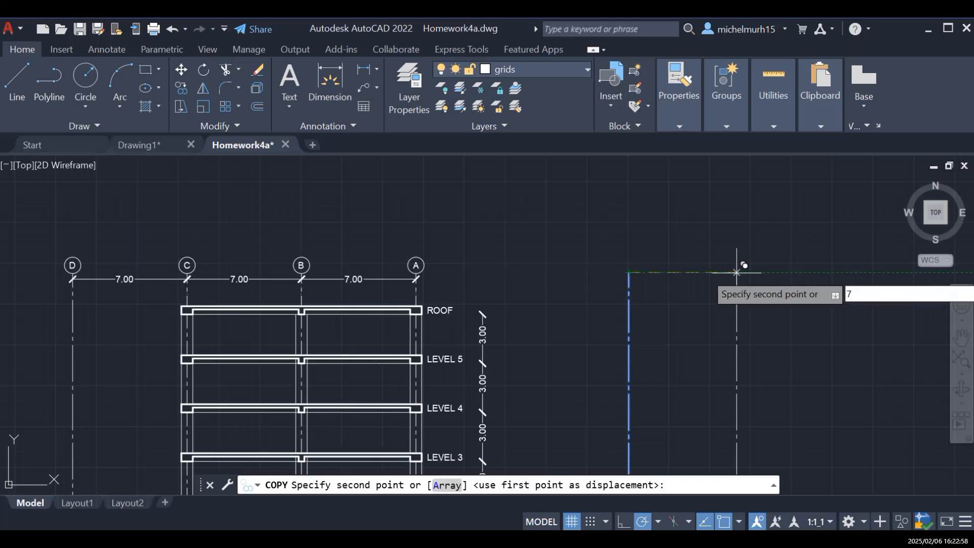
key("Return")
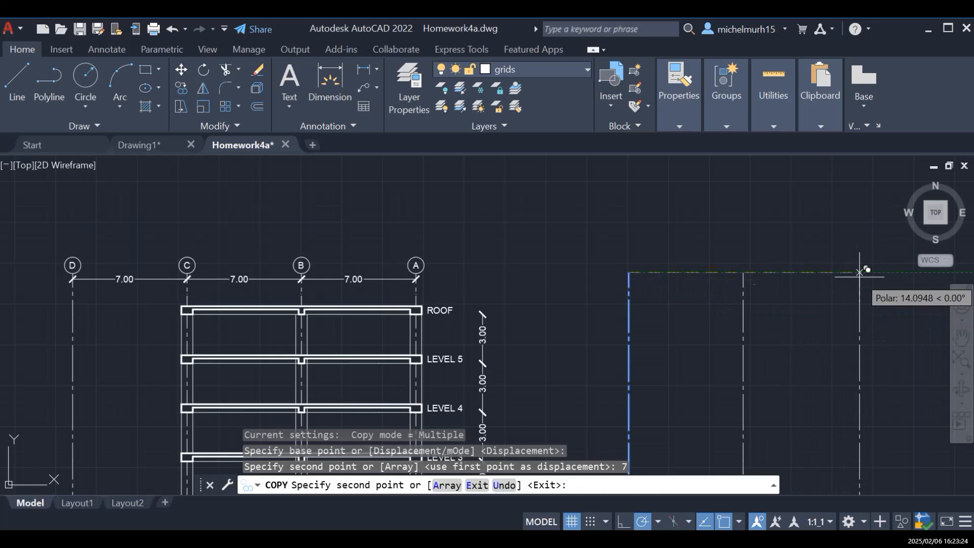
Step: Place a second copy of the axis line 14 units from the original and end the Copy command
type("14")
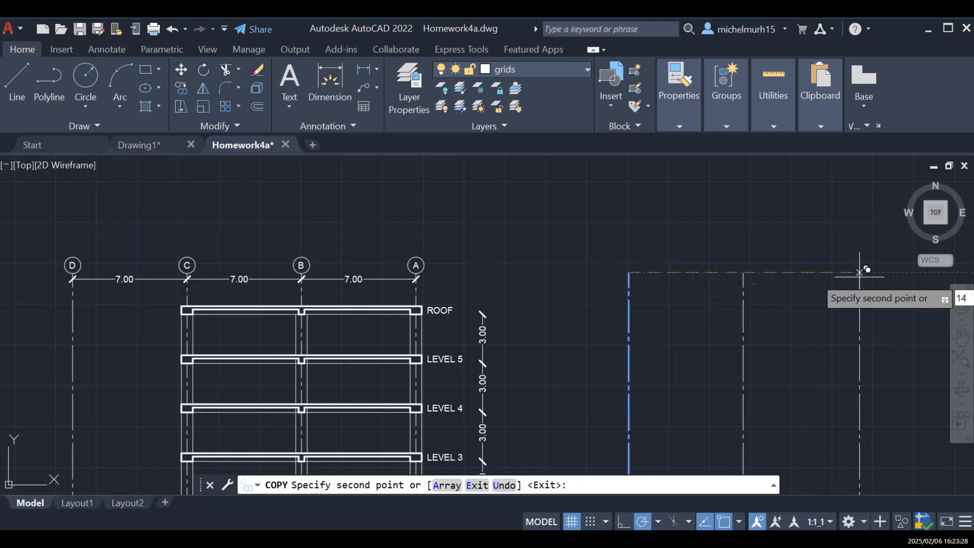
key("Return")
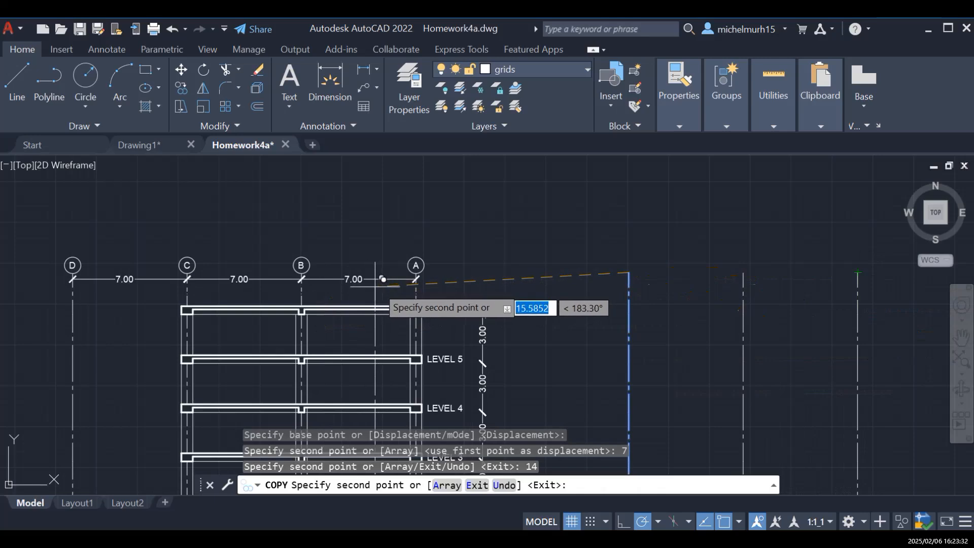
left_click(960, 337)
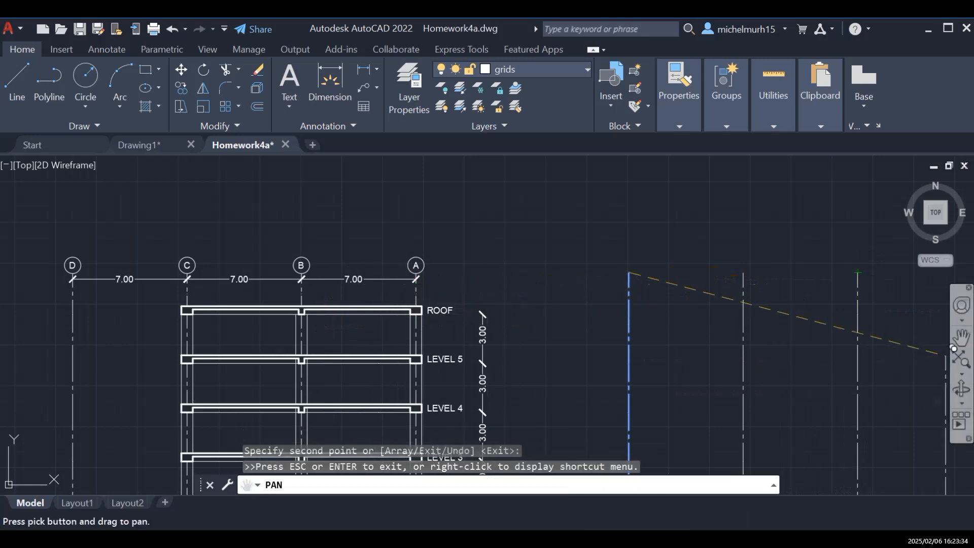
key("Escape")
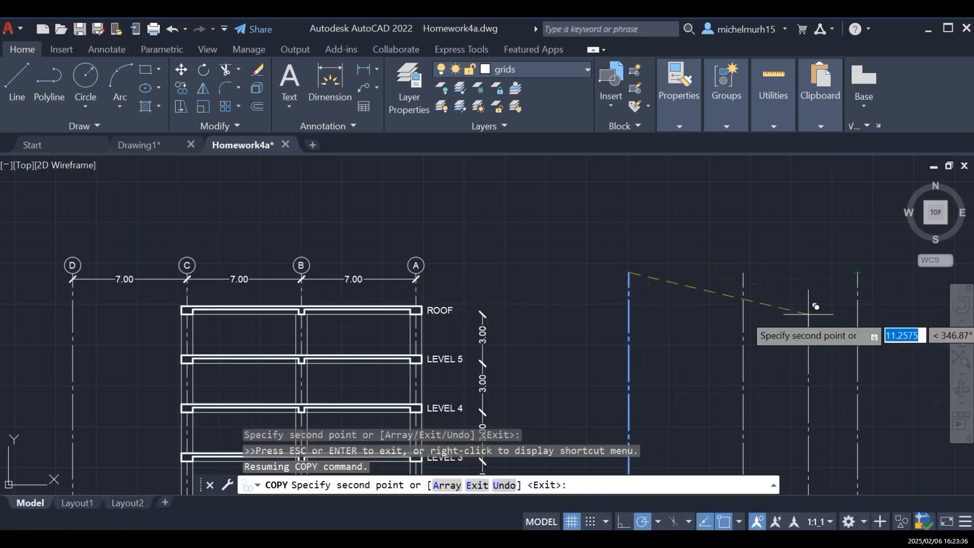
key("Escape")
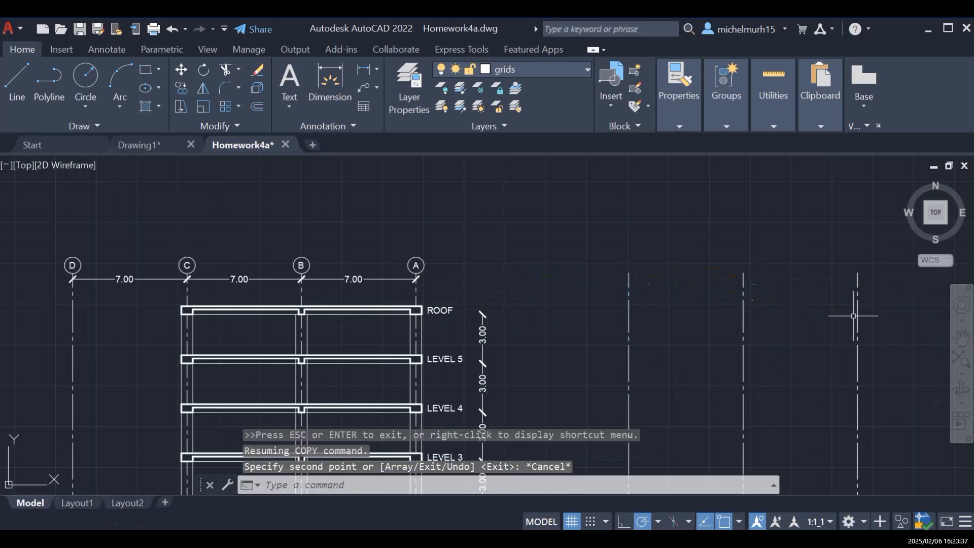
Step: Copy all segments of the outermost new axis line 7 units horizontally away from the section, using its top endpoint as base point
left_click(960, 336)
left_click_drag(885, 341, 709, 305)
scroll(709, 305, "down", 4)
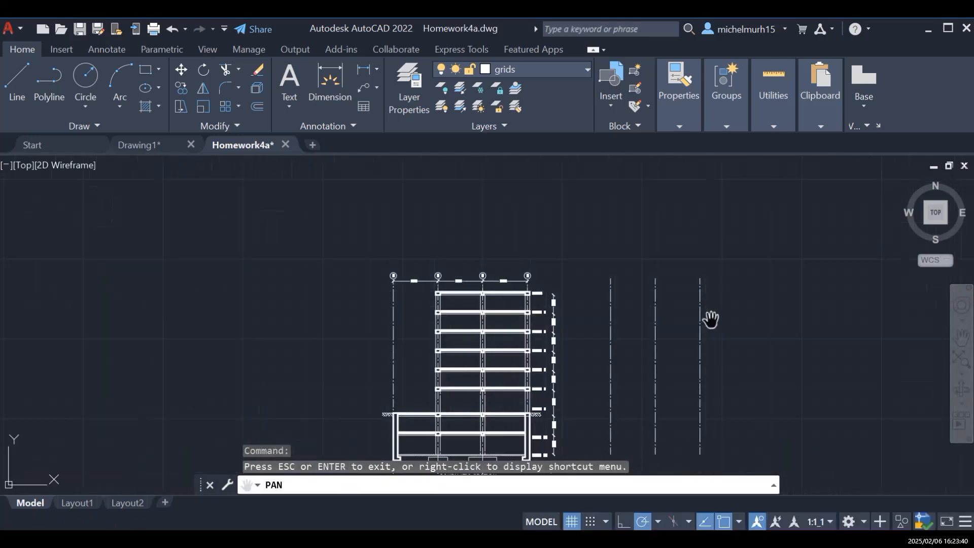
left_click_drag(750, 420, 720, 376)
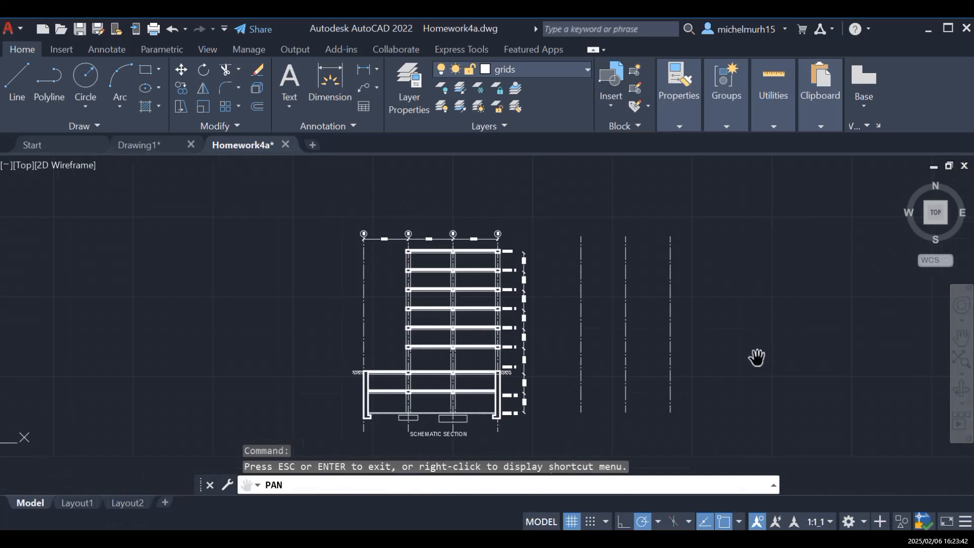
left_click_drag(800, 324, 781, 339)
key("Escape")
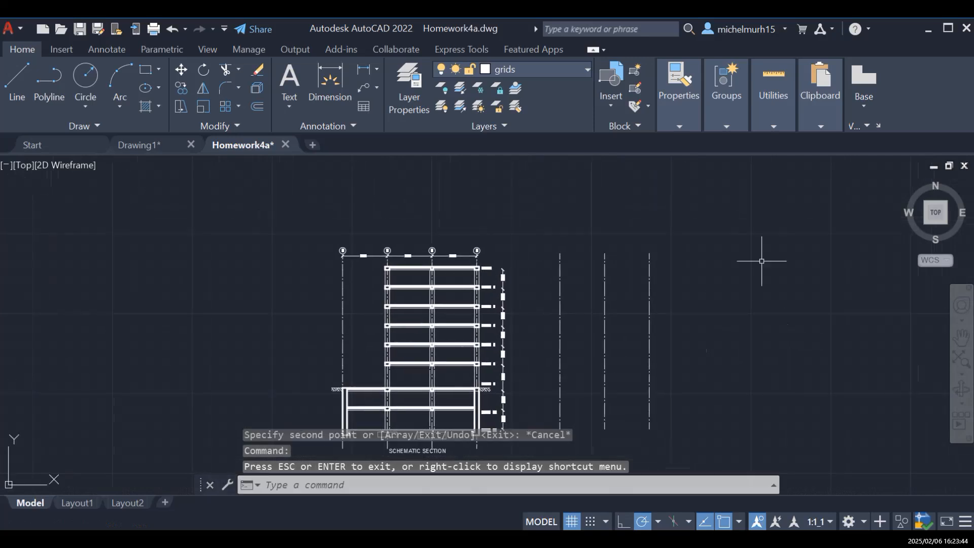
mouse_move(688, 241)
left_mouse_down()
mouse_move(660, 242)
mouse_move(649, 269)
mouse_move(651, 464)
left_mouse_up()
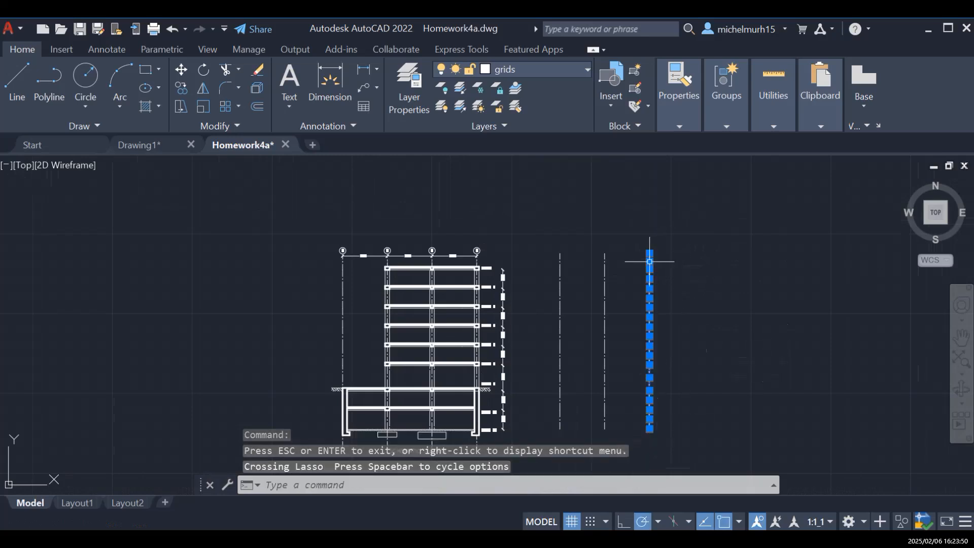
type("copy")
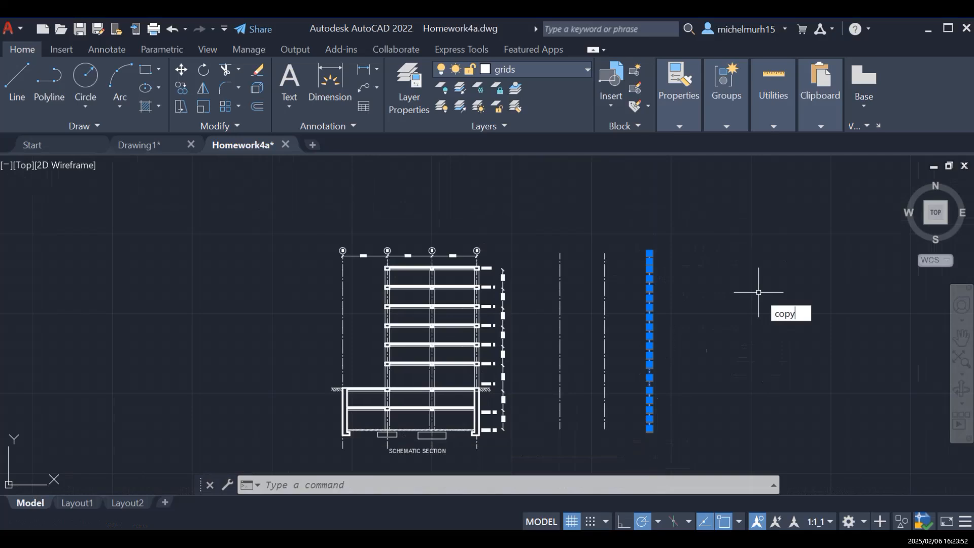
key("Return")
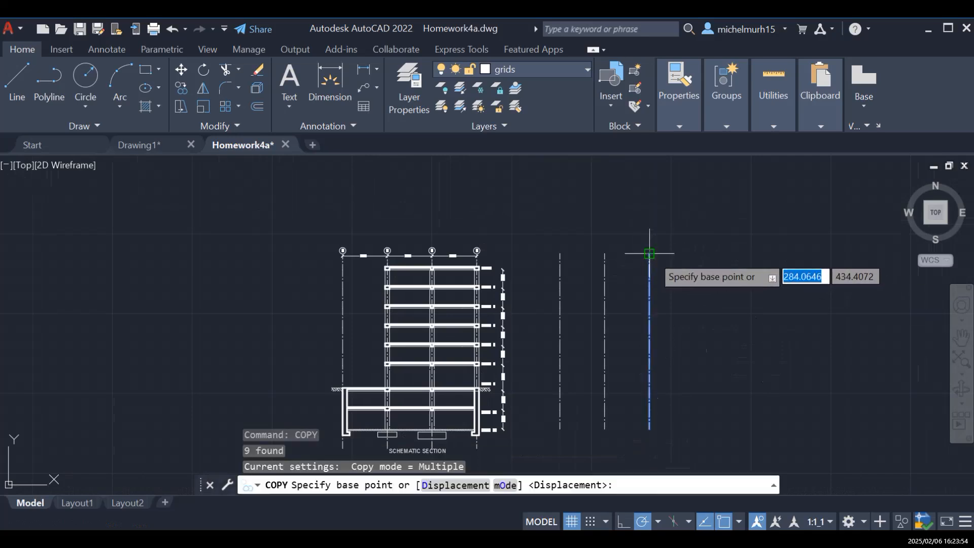
left_click(649, 253)
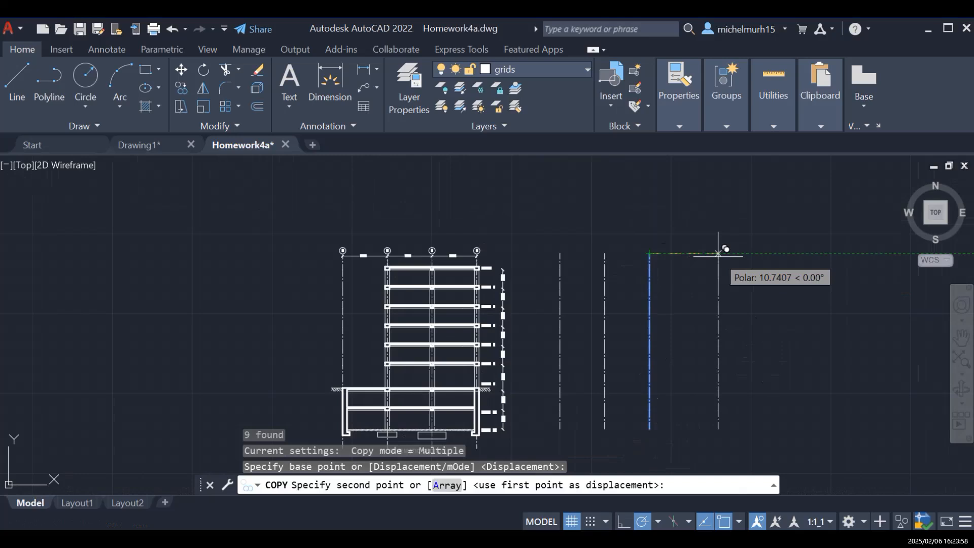
type("7")
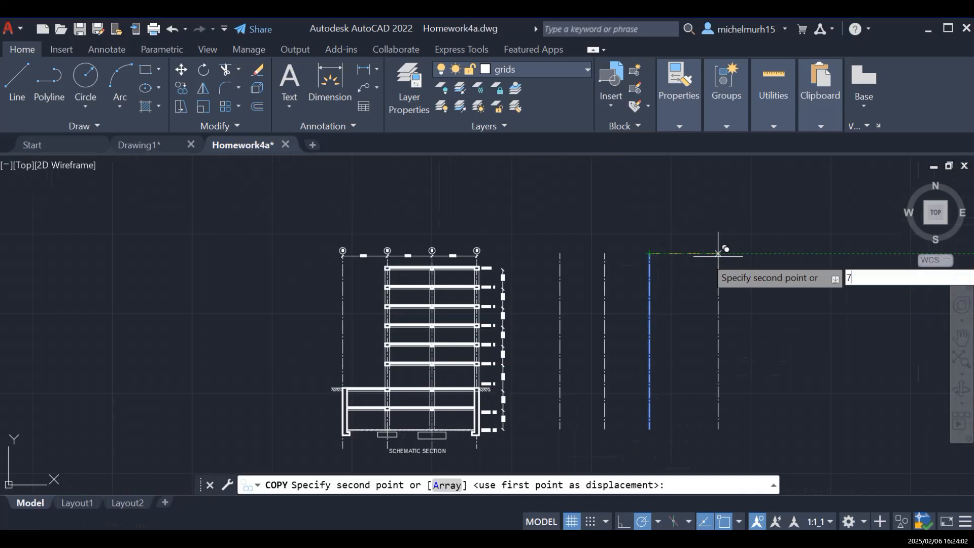
key("Return")
key("Escape")
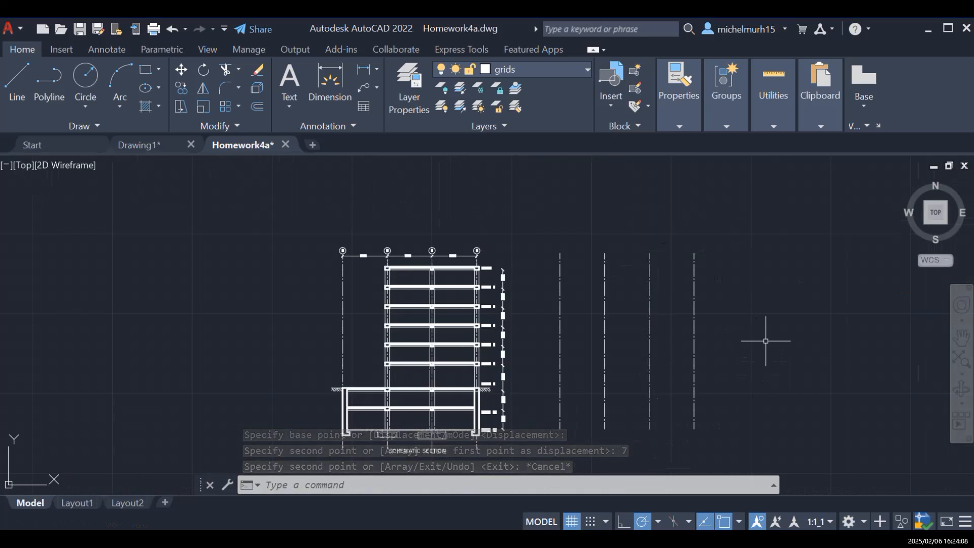
Step: Set the lineweight of layer 0 to 0.00 mm in the layer properties and close them
left_click(961, 336)
left_click_drag(342, 419, 362, 398)
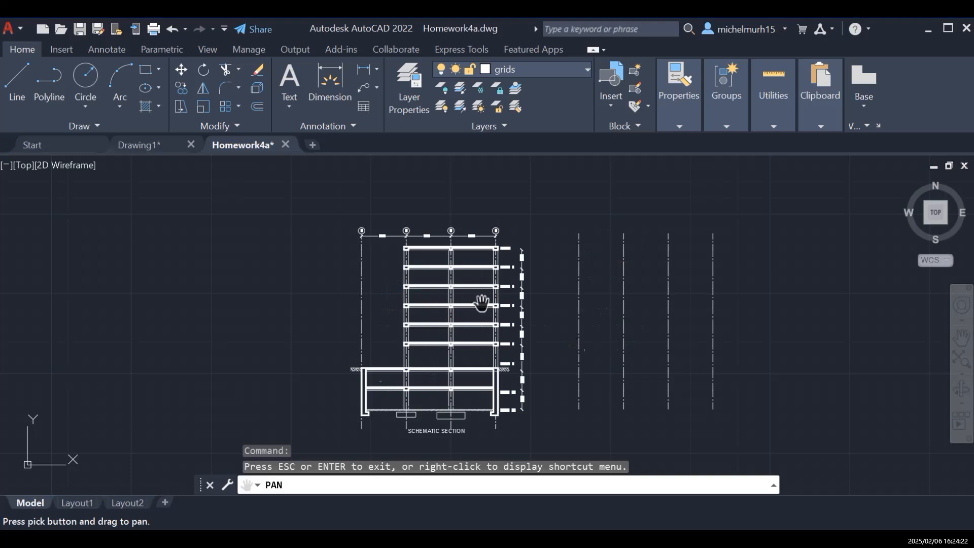
scroll(412, 239, "up", 6)
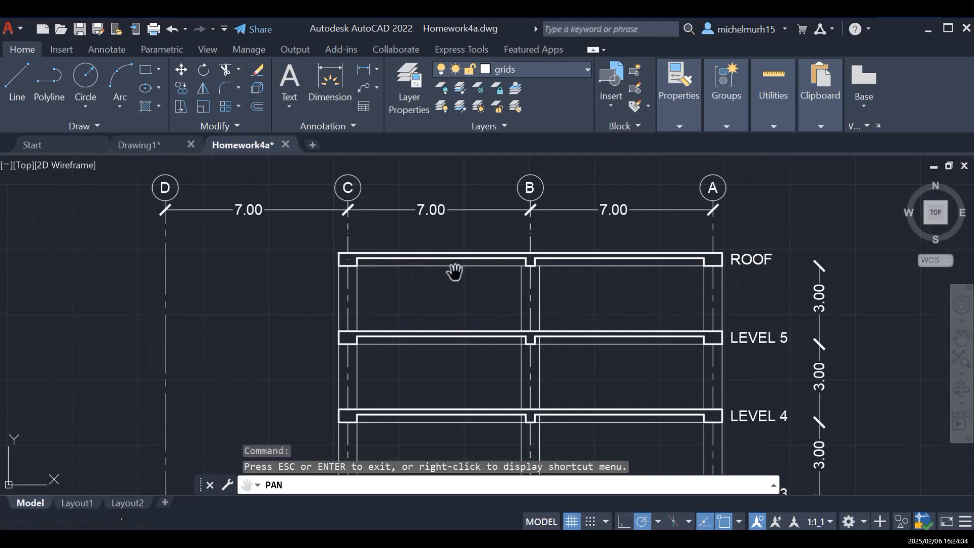
scroll(548, 267, "down", 2)
scroll(548, 267, "up", 2)
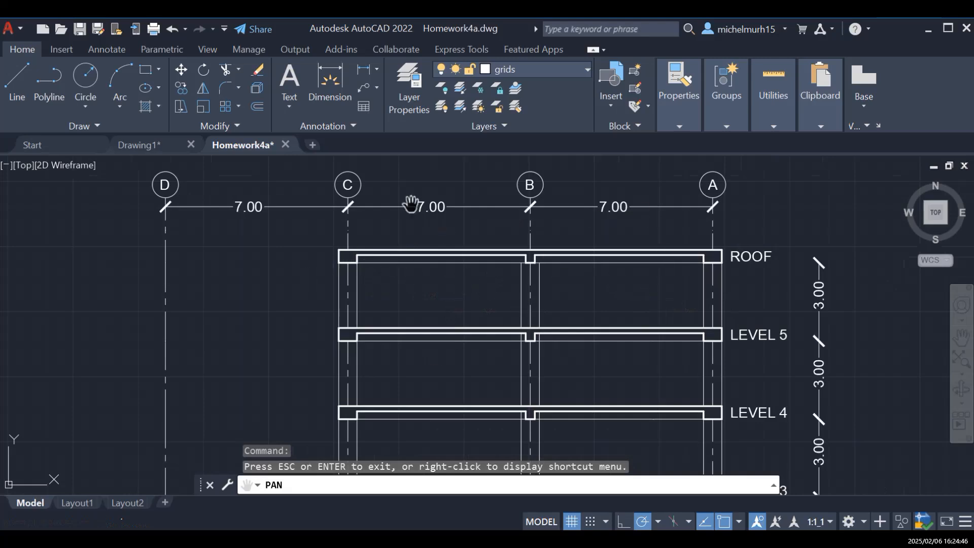
left_click(409, 96)
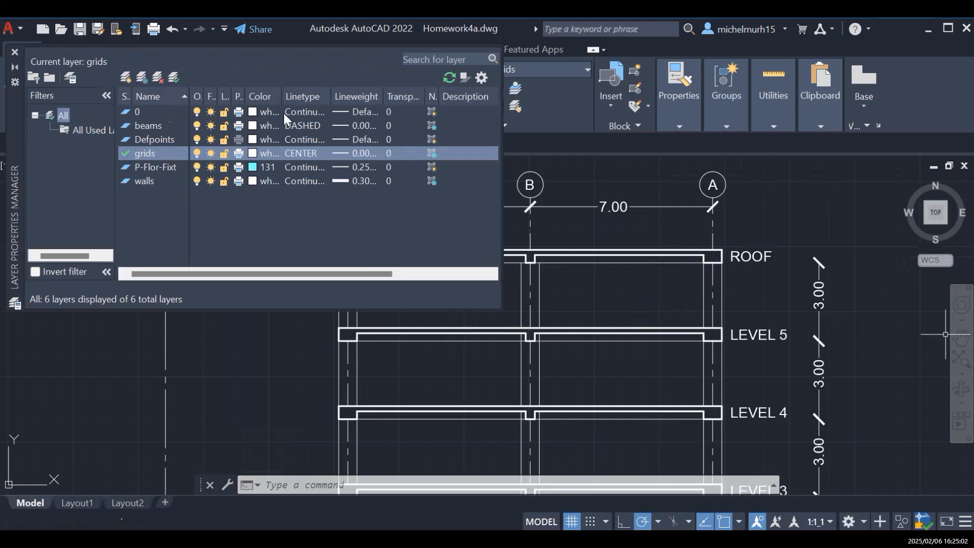
left_click(135, 114)
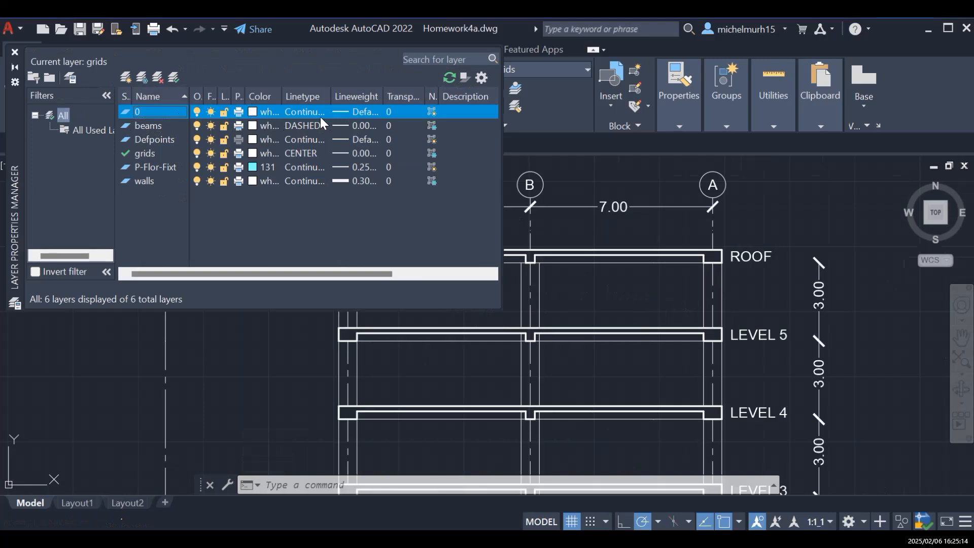
left_click(365, 110)
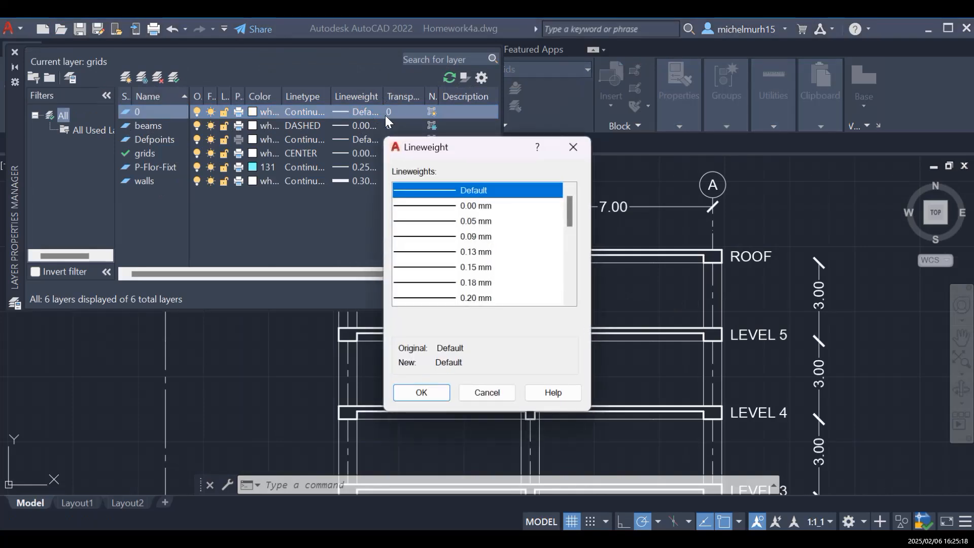
left_click(459, 207)
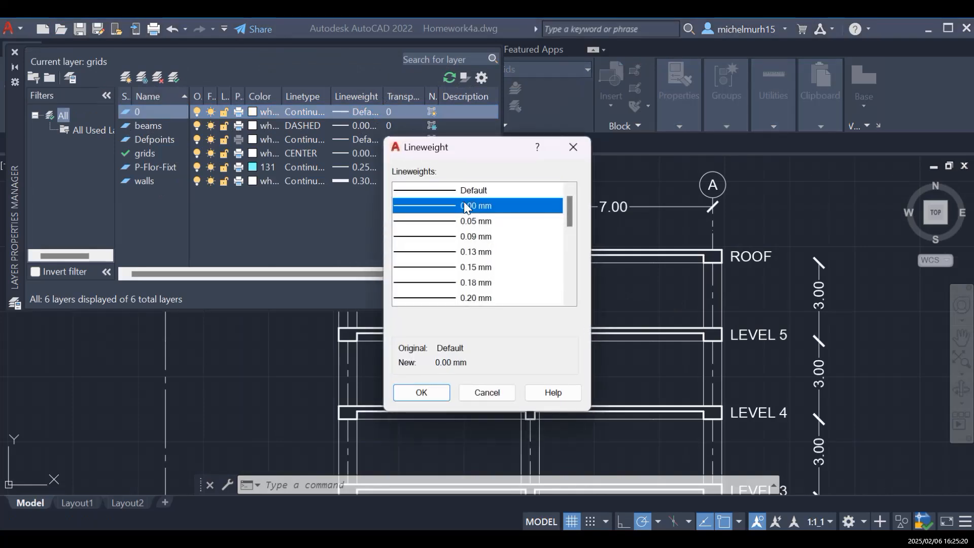
left_click(439, 391)
scroll(735, 304, "down", 8)
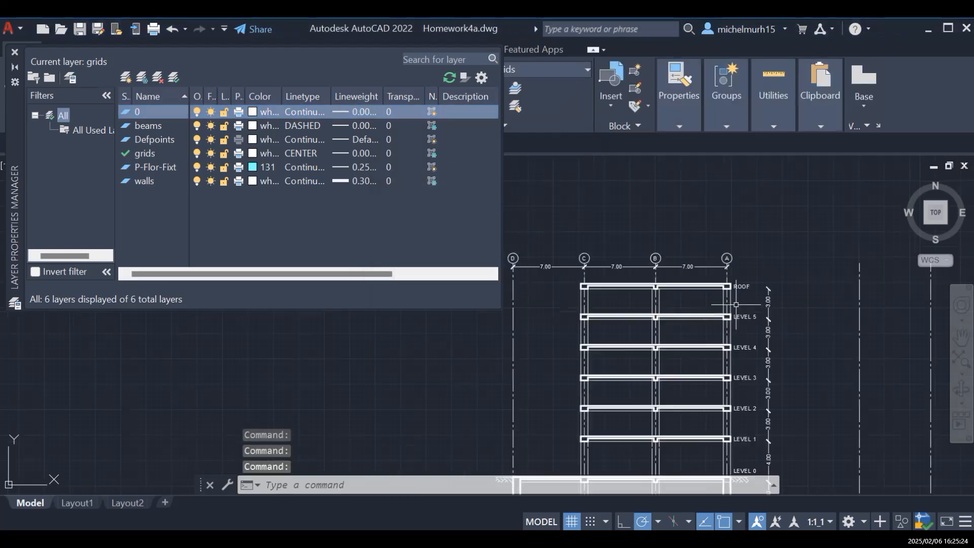
left_click(962, 337)
mouse_move(885, 350)
left_mouse_down()
mouse_move(670, 355)
mouse_move(670, 340)
left_mouse_up()
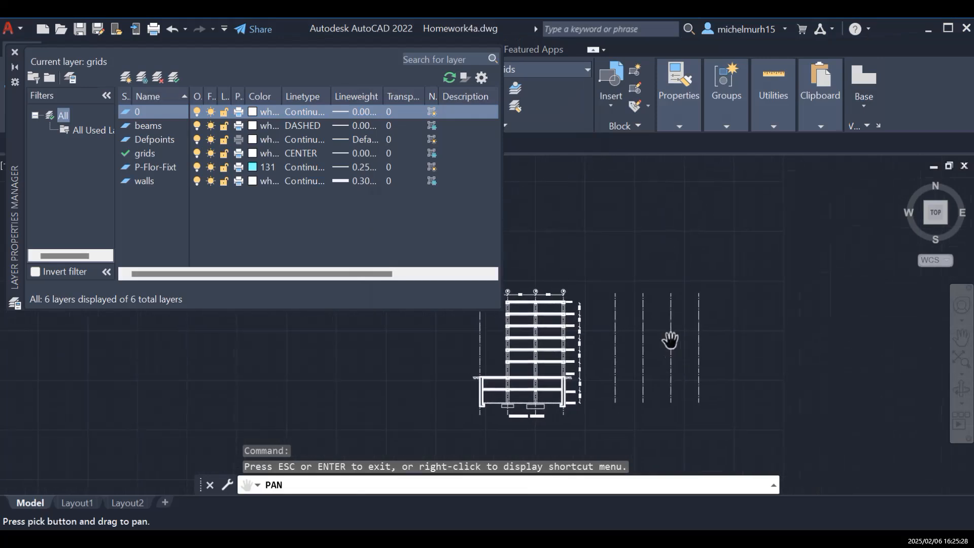
key("Escape")
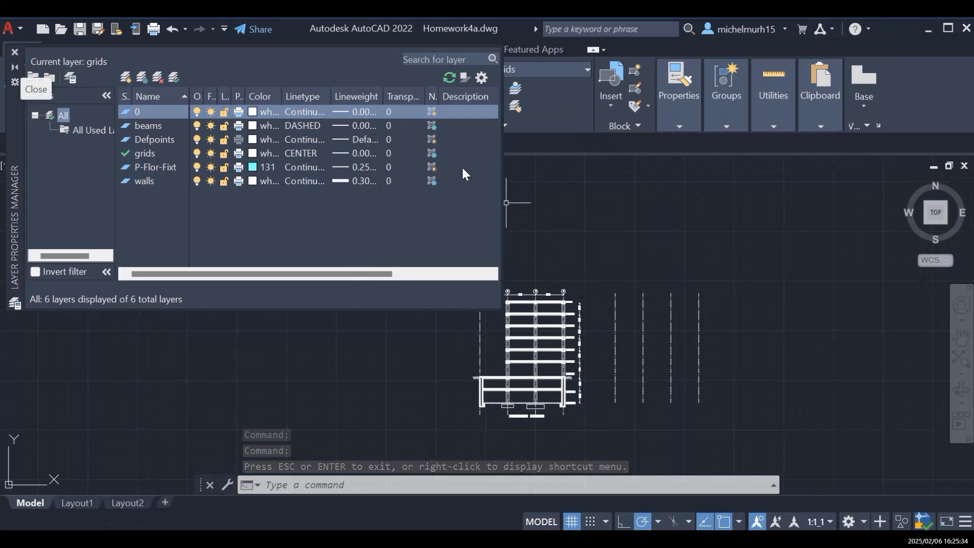
left_click(14, 51)
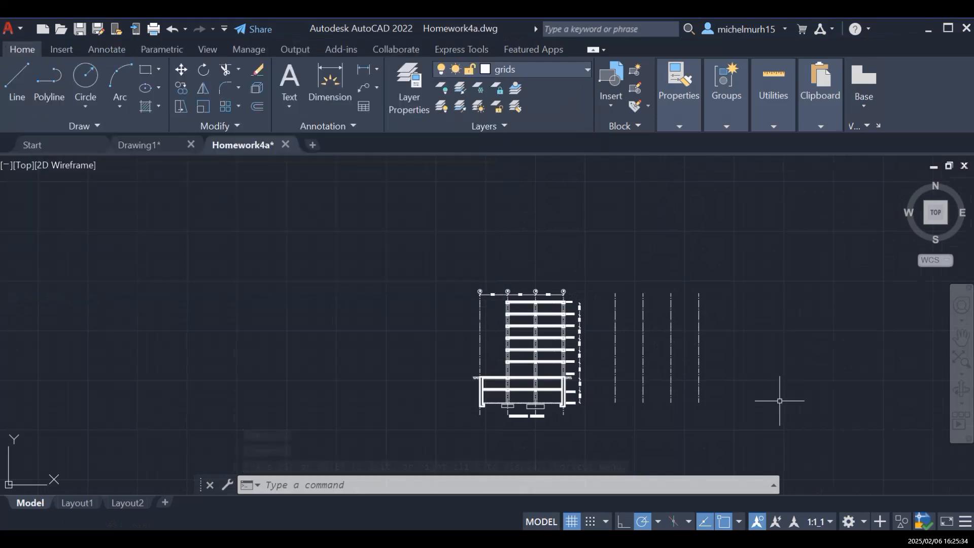
left_click(22, 80)
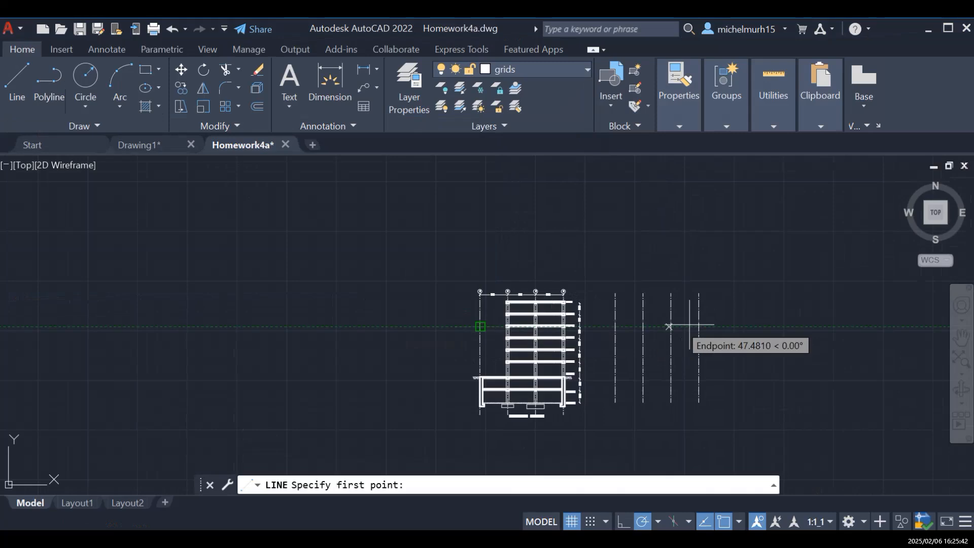
scroll(656, 362, "up", 2)
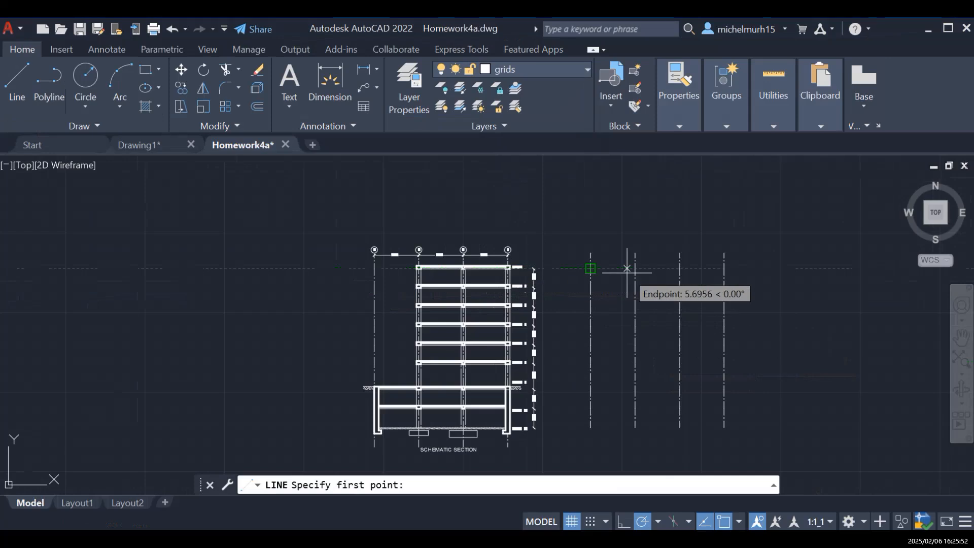
left_click(590, 269)
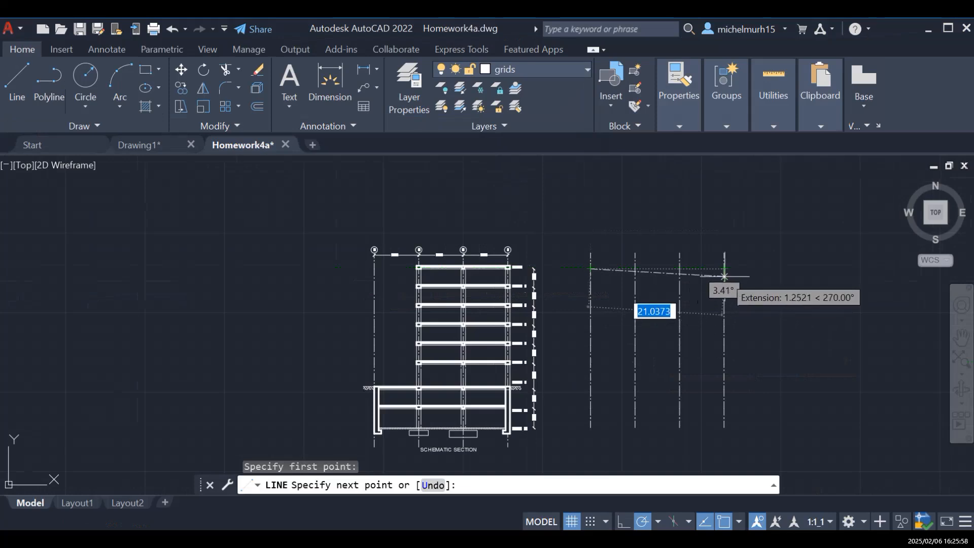
key("Escape")
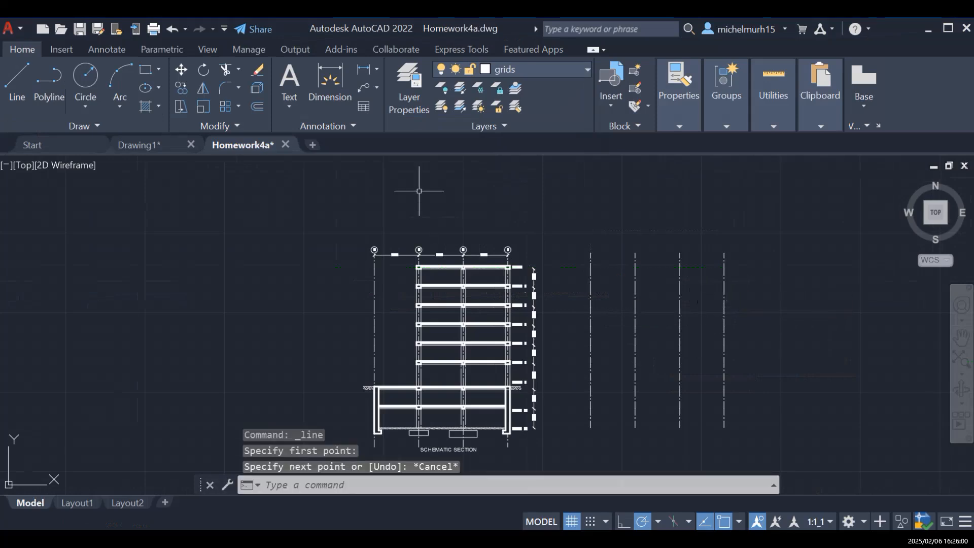
Step: Draw a horizontal roof line from the second to the fourth new axis, at the first segment endpoint below their tops
left_click(25, 81)
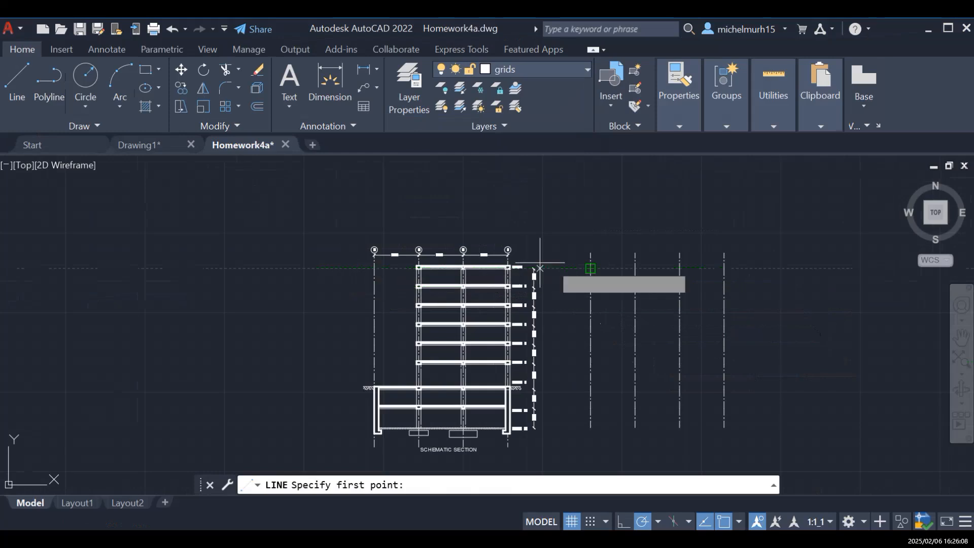
left_click(635, 268)
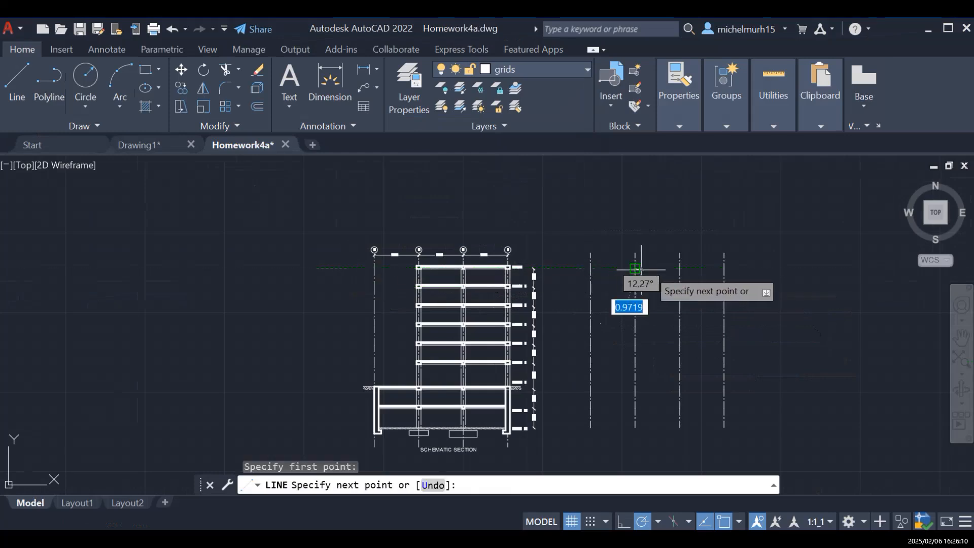
left_click(725, 267)
key("Escape")
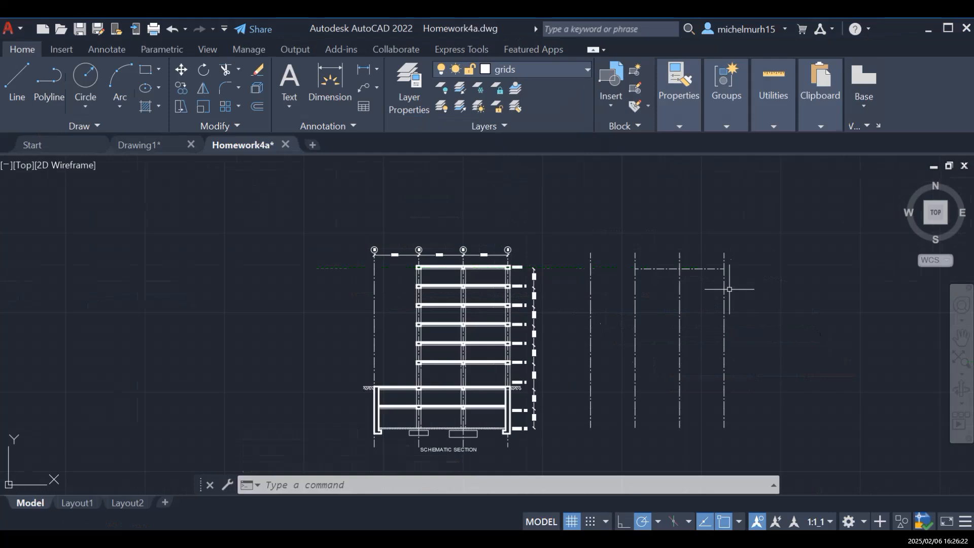
Step: Copy the roof line 3 units straight downward, using its endpoint on the fourth axis as base point
left_click(717, 269)
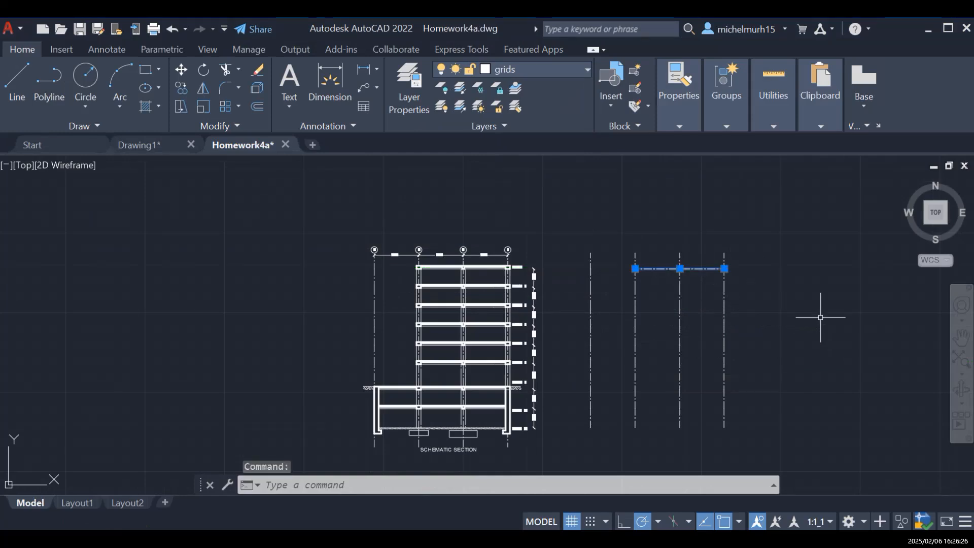
type("cop")
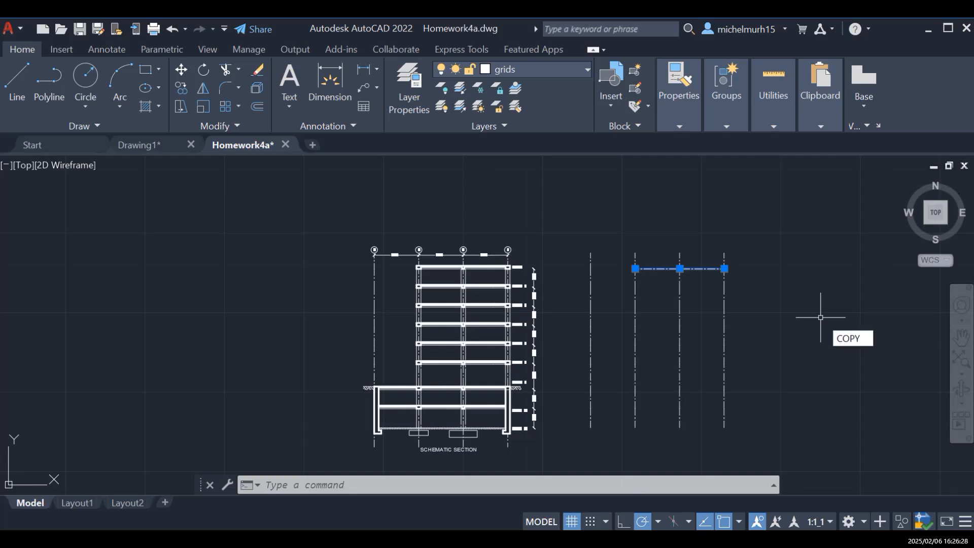
key("Return")
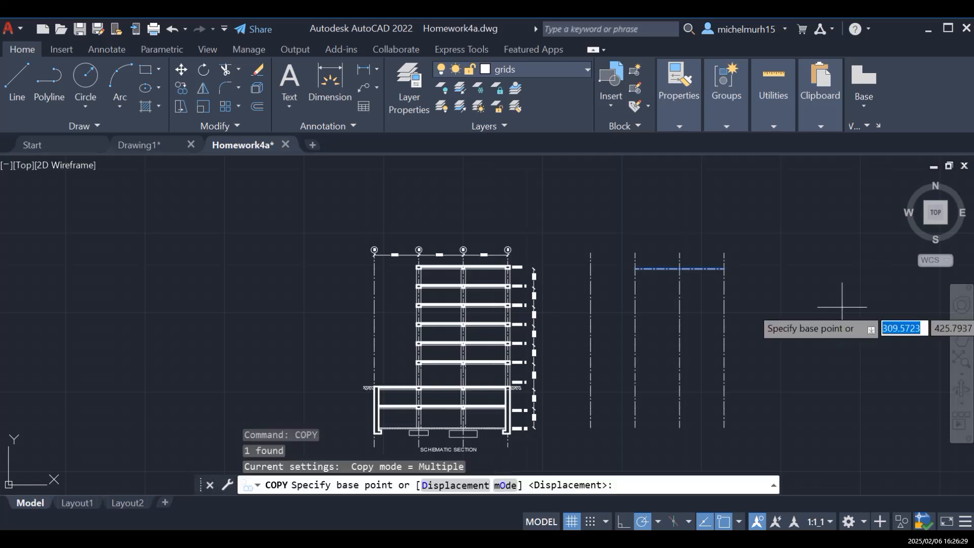
left_click(724, 268)
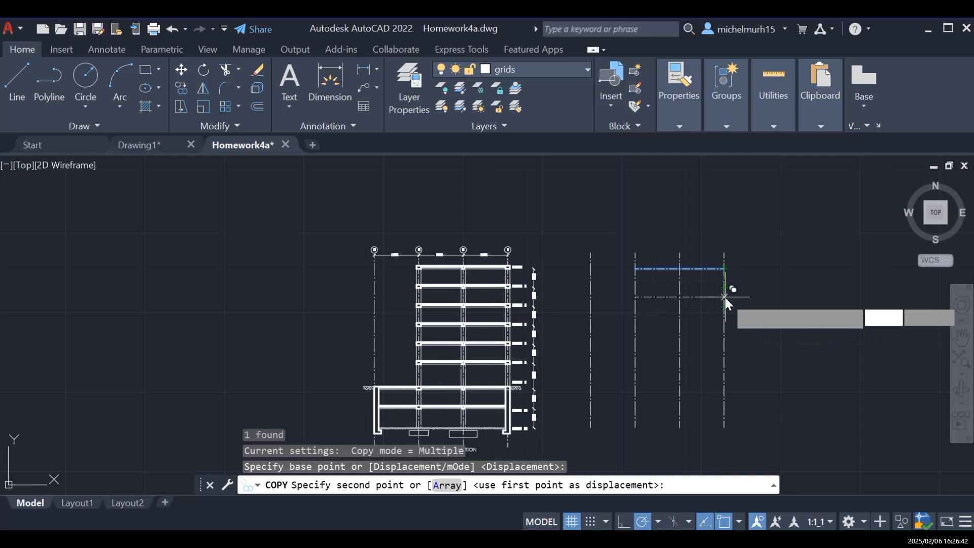
type("3")
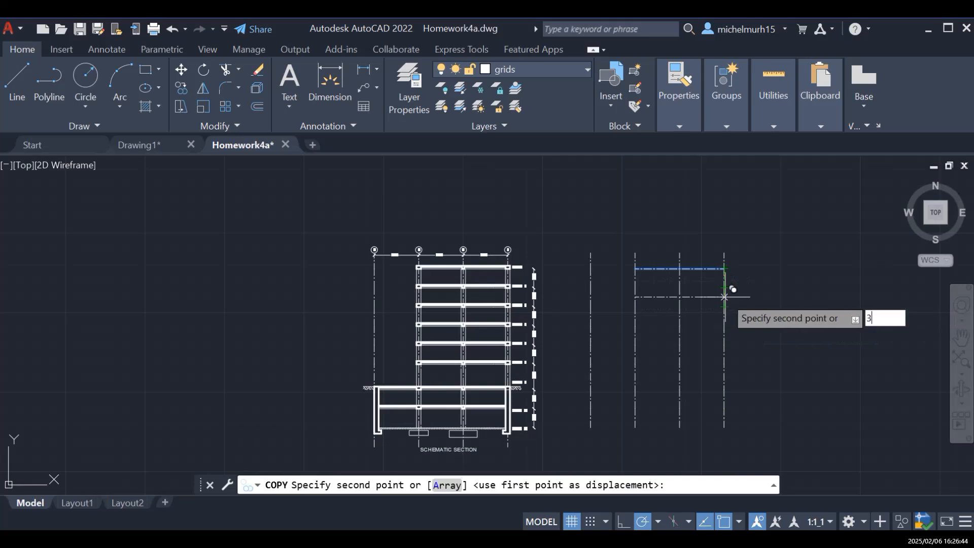
key("Return")
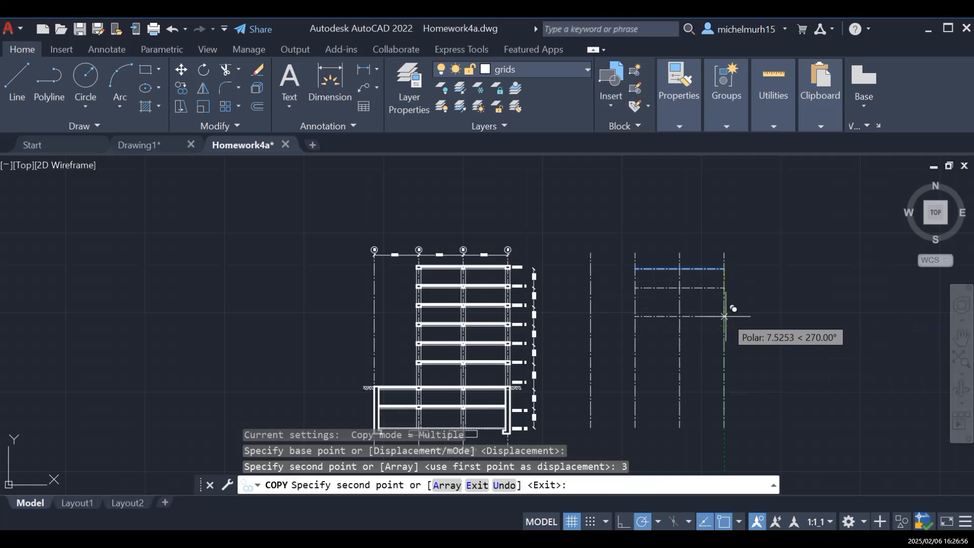
Step: Place further copies of the roof line 6, 9, 12, 15 and 18 units straight below it, ending the copy command
type("6")
key("Return")
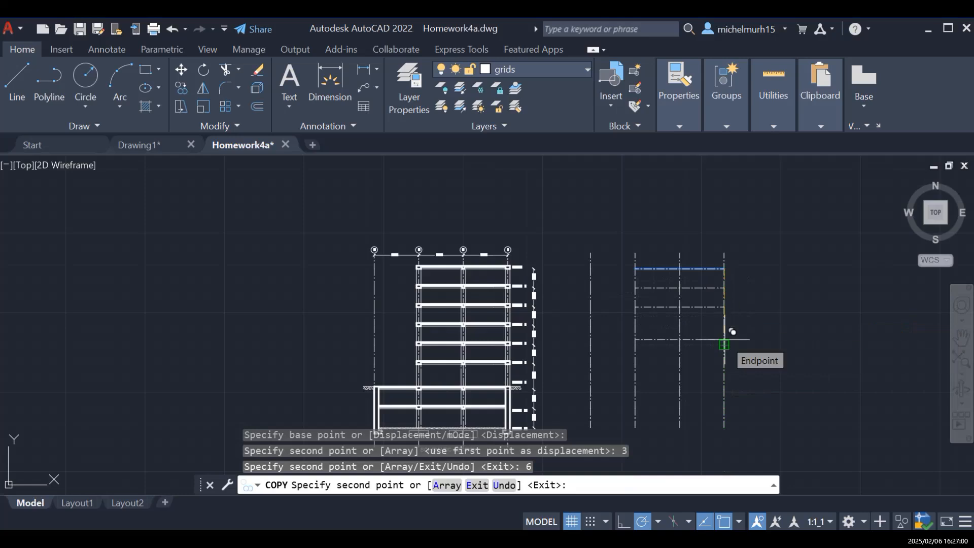
type("9")
key("Return")
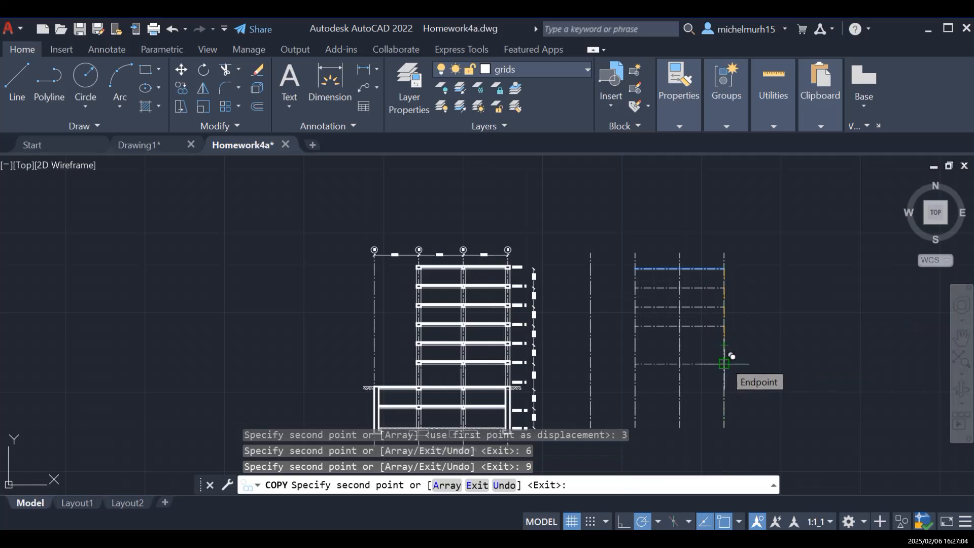
type("12")
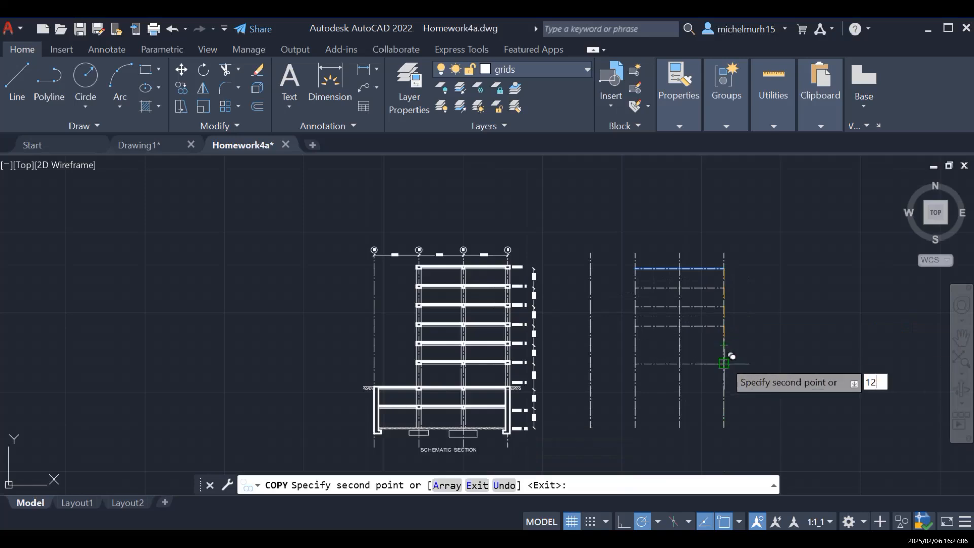
key("Return")
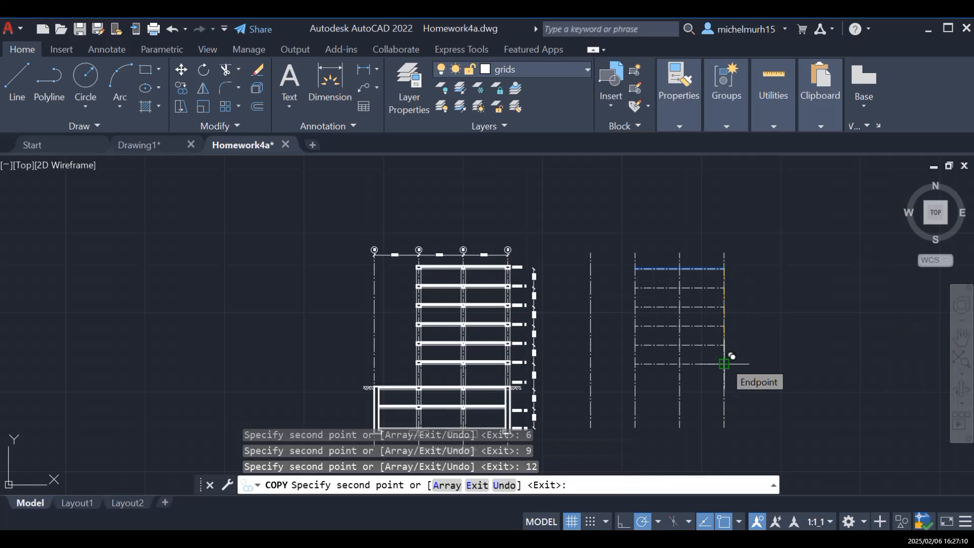
type("15")
key("Return")
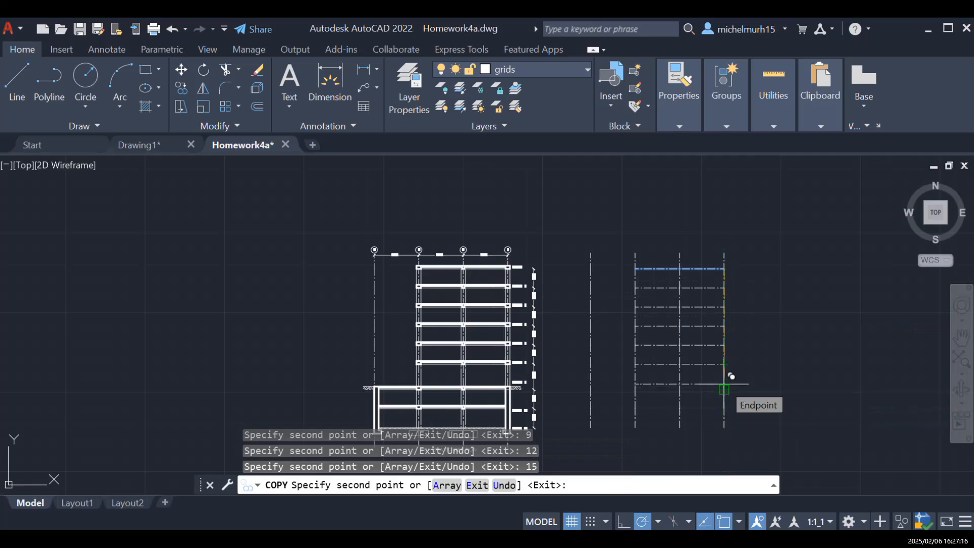
type("18")
key("Return")
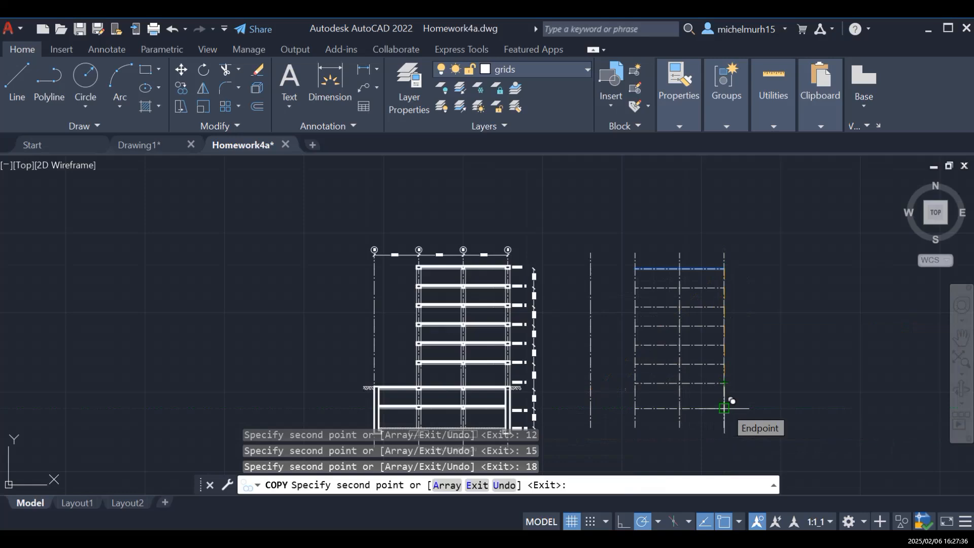
scroll(724, 409, "up", 6)
scroll(731, 409, "down", 6)
scroll(569, 421, "up", 6)
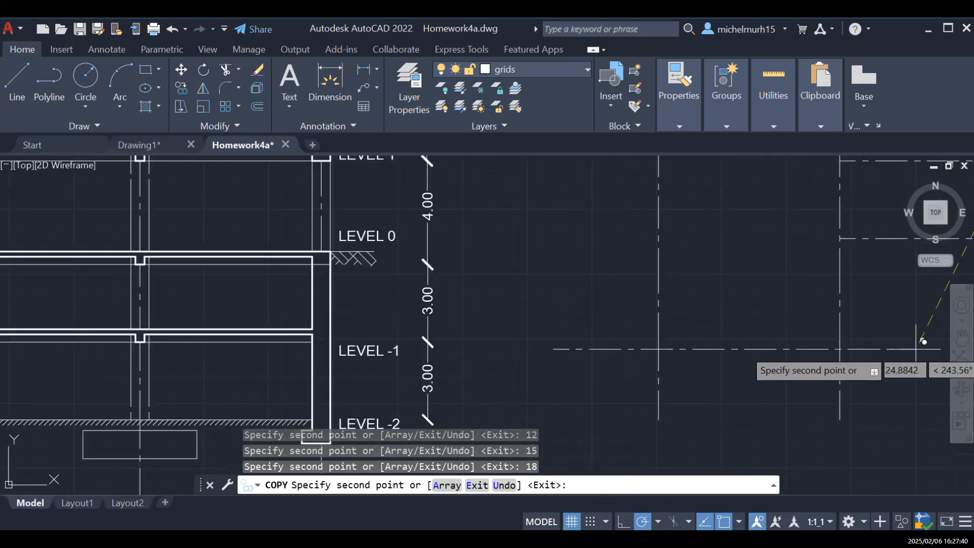
key("Escape")
Step: Erase the lowest floor line copy, 18 units below the roof line
left_click(960, 337)
mouse_move(620, 407)
left_mouse_down()
mouse_move(570, 355)
mouse_move(609, 390)
mouse_move(626, 444)
left_mouse_up()
left_click_drag(608, 314, 582, 391)
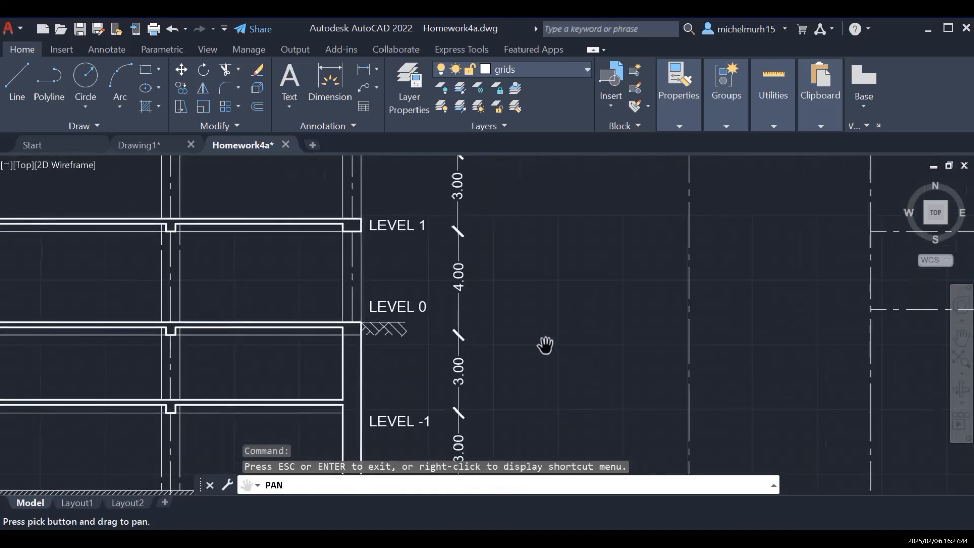
mouse_move(655, 267)
left_mouse_down()
mouse_move(570, 298)
mouse_move(443, 297)
left_mouse_up()
scroll(575, 297, "down", 1)
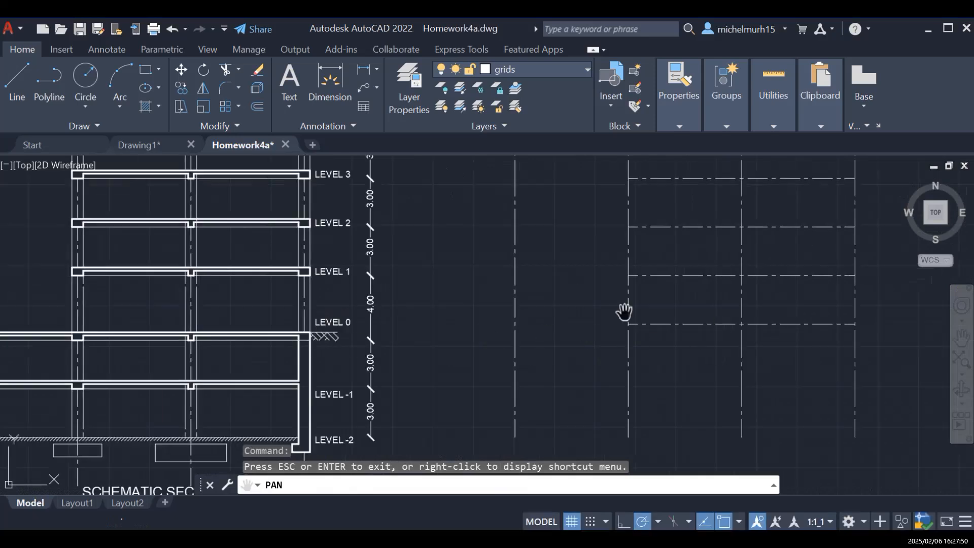
key("Escape")
left_click(804, 323)
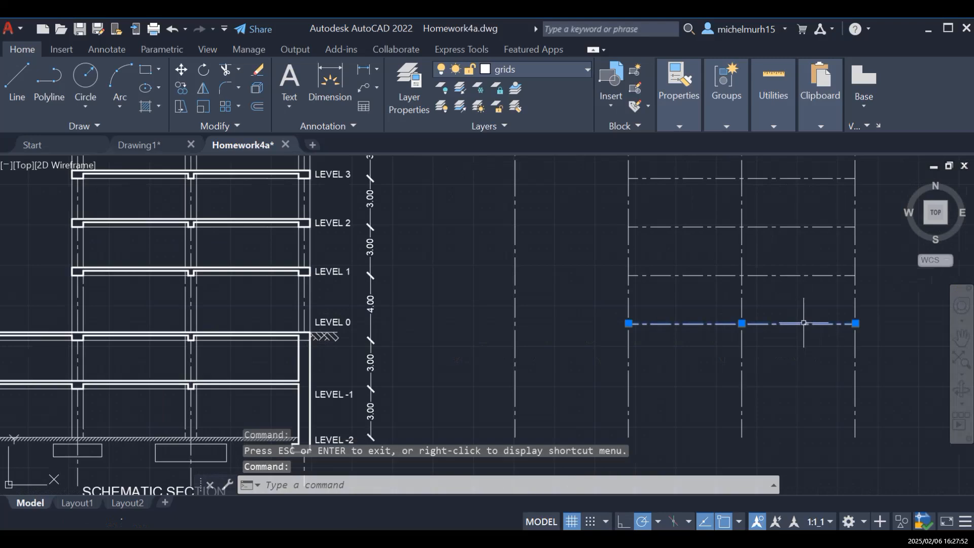
key("Delete")
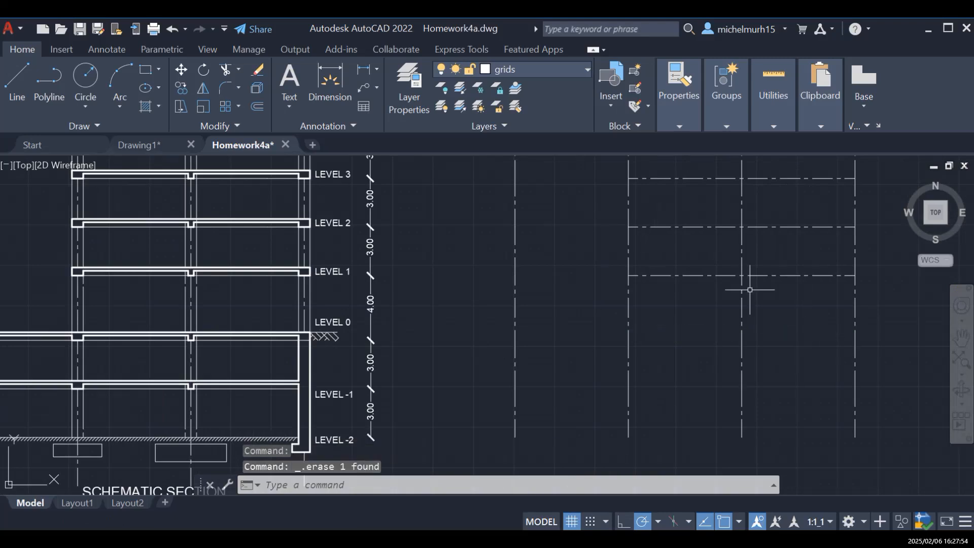
Step: Draw a horizontal line from the second to the fourth new axis, aligned with the existing section's Level 0 slab
left_click(16, 81)
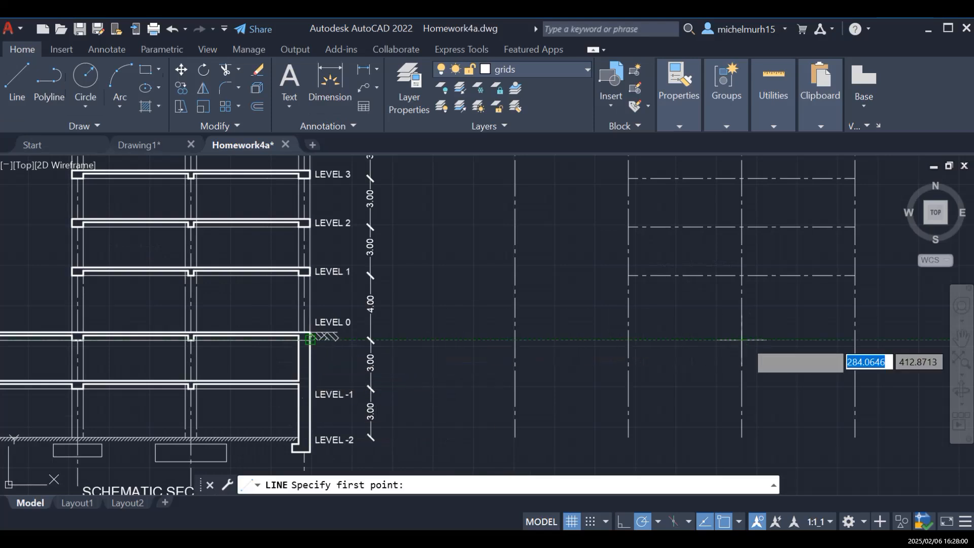
left_click(628, 339)
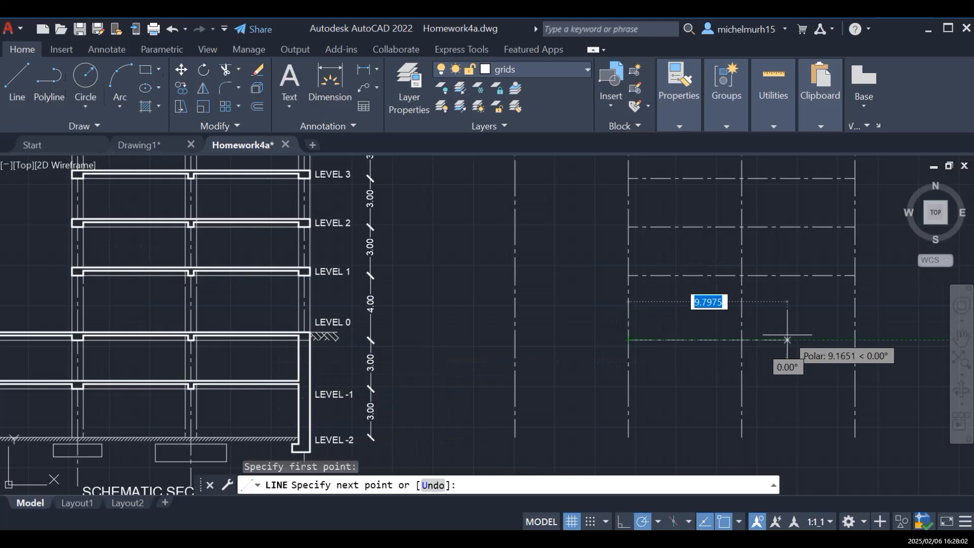
left_click(855, 339)
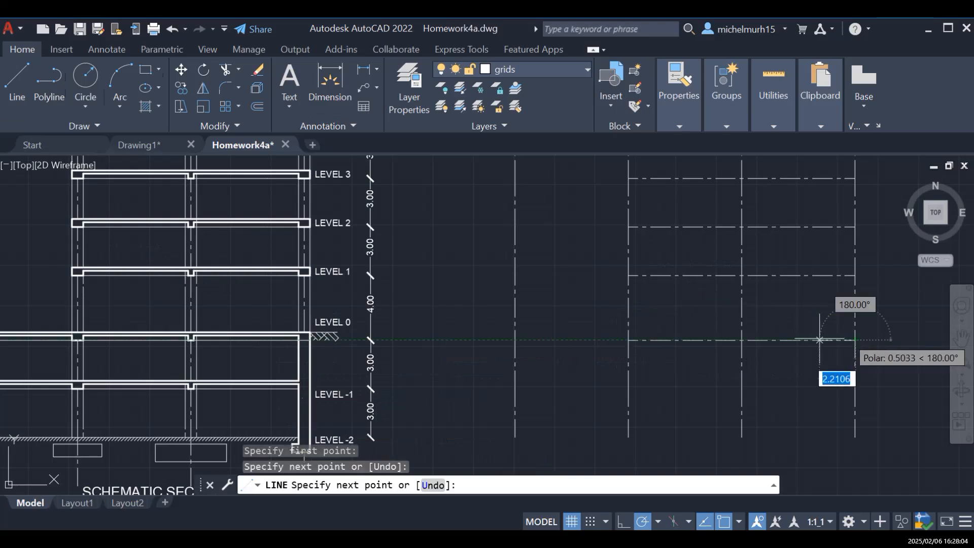
key("Escape")
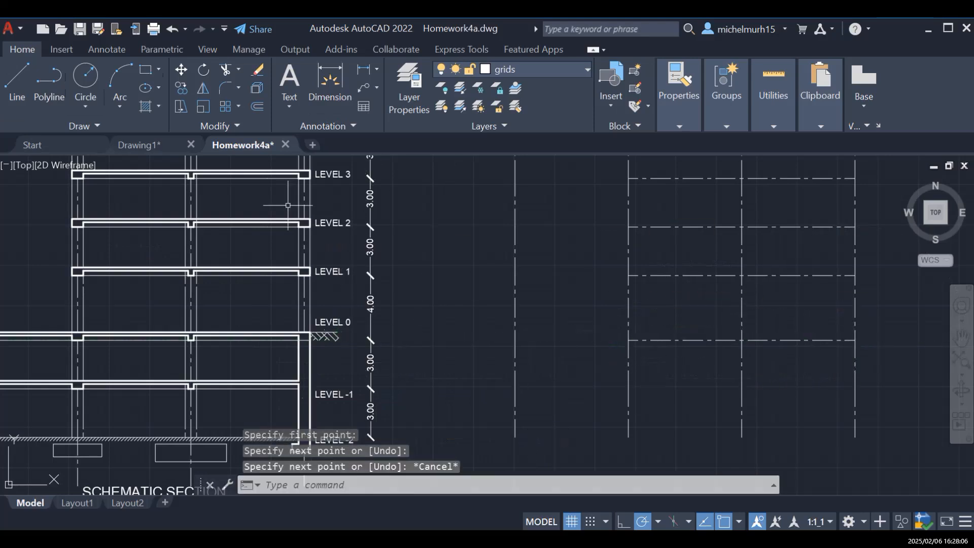
Step: Draw a horizontal line from the second to the fourth new axis, aligned with the existing section's Level -1 slab
left_click(18, 81)
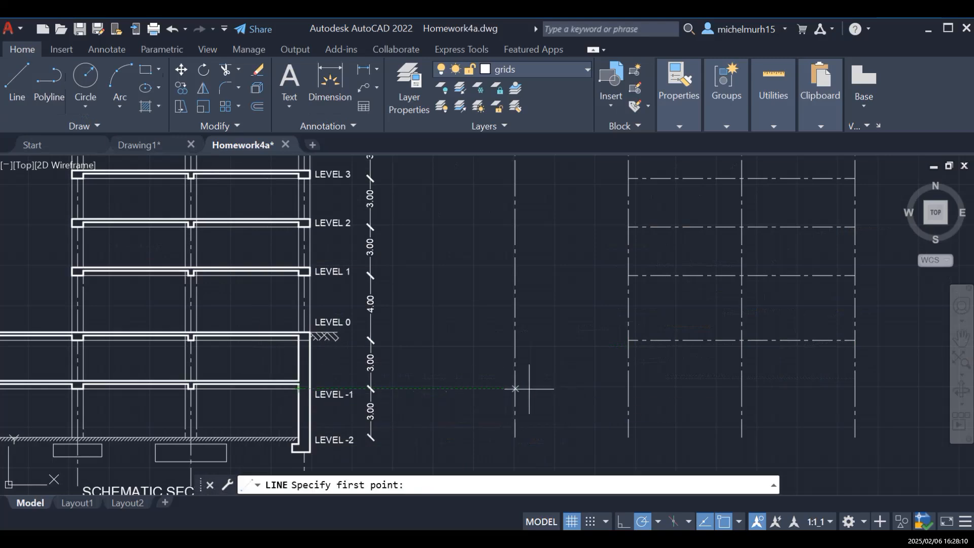
left_click(629, 388)
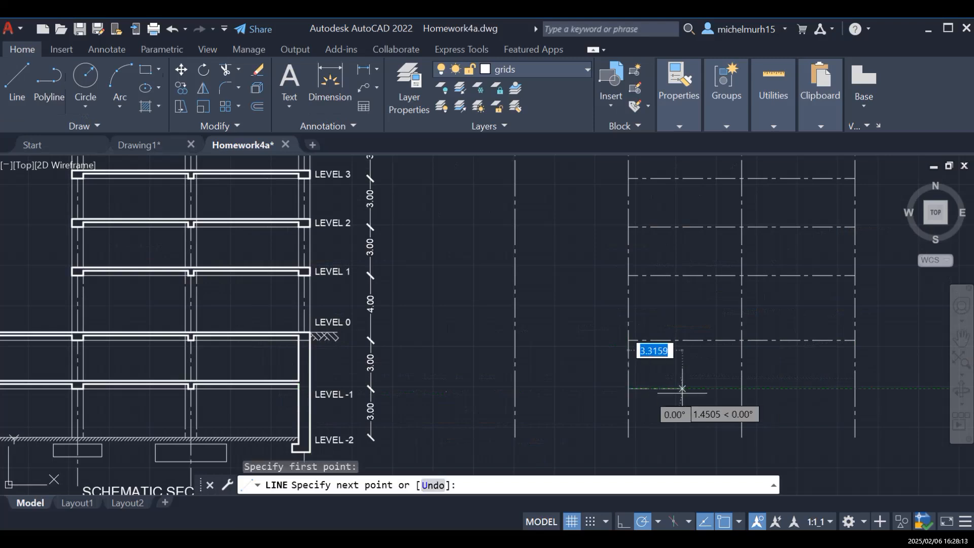
left_click(855, 389)
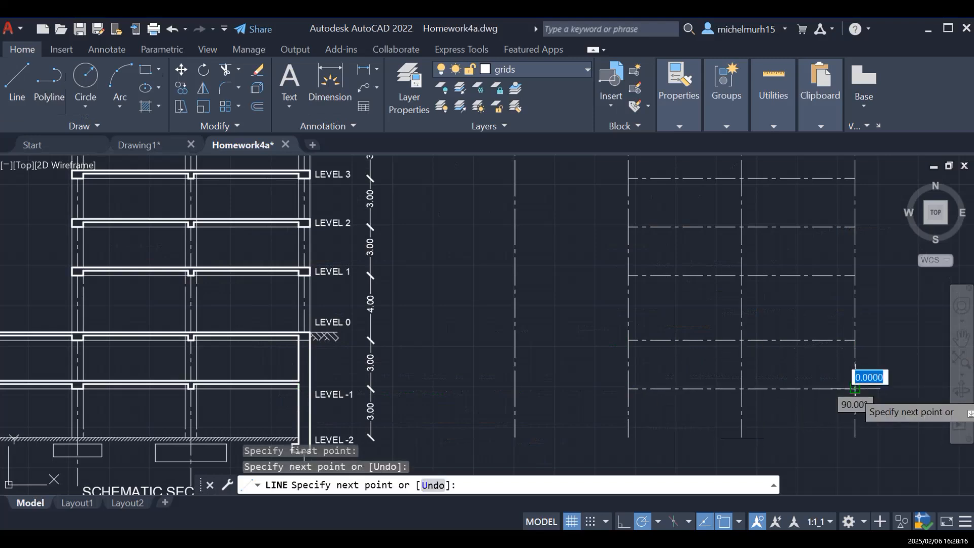
key("Escape")
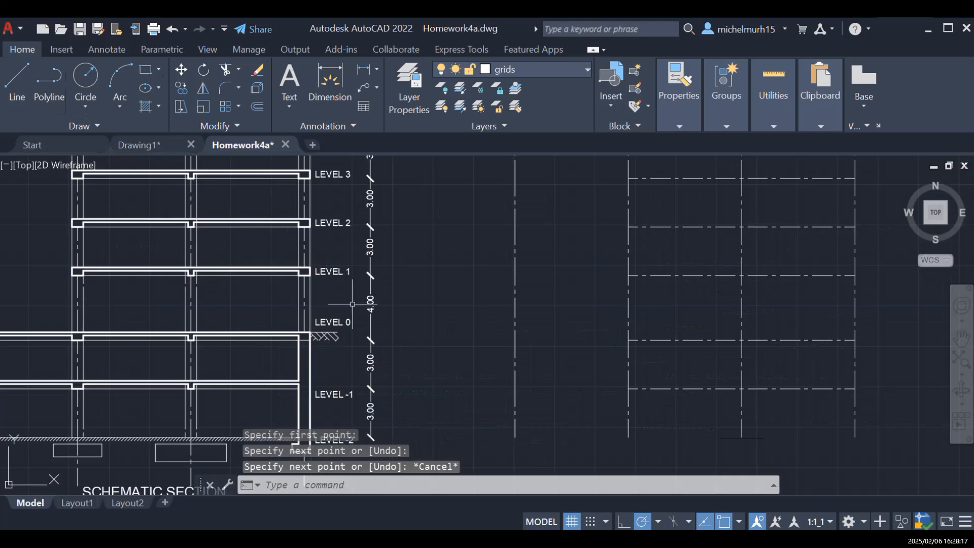
Step: Draw the Level -2 line between the bottom ends of the second and fourth new axes
left_click(20, 84)
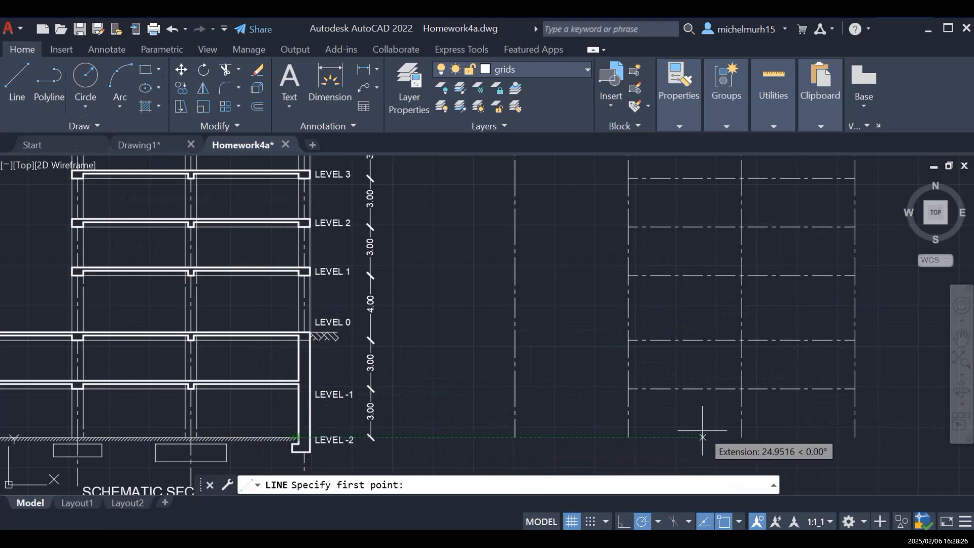
left_click(628, 437)
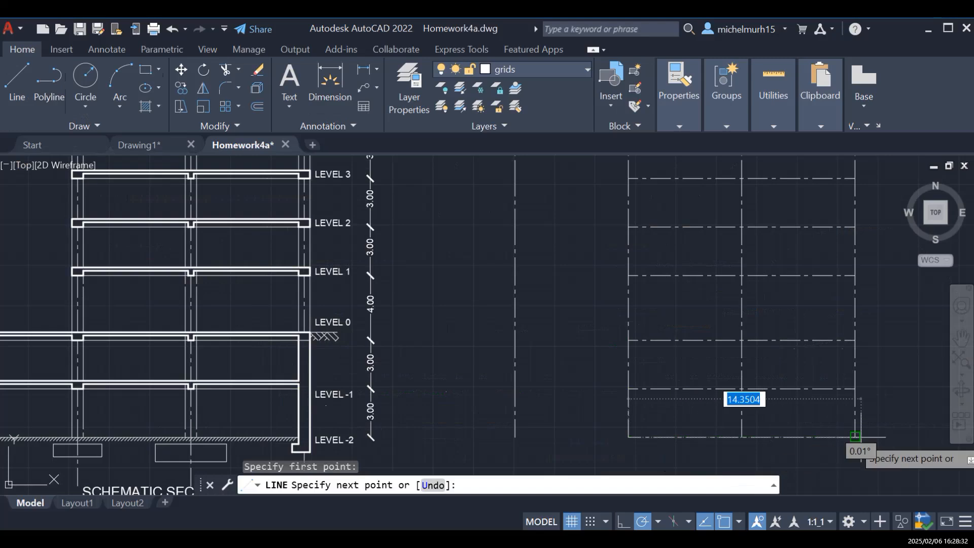
left_click(855, 436)
key("Escape")
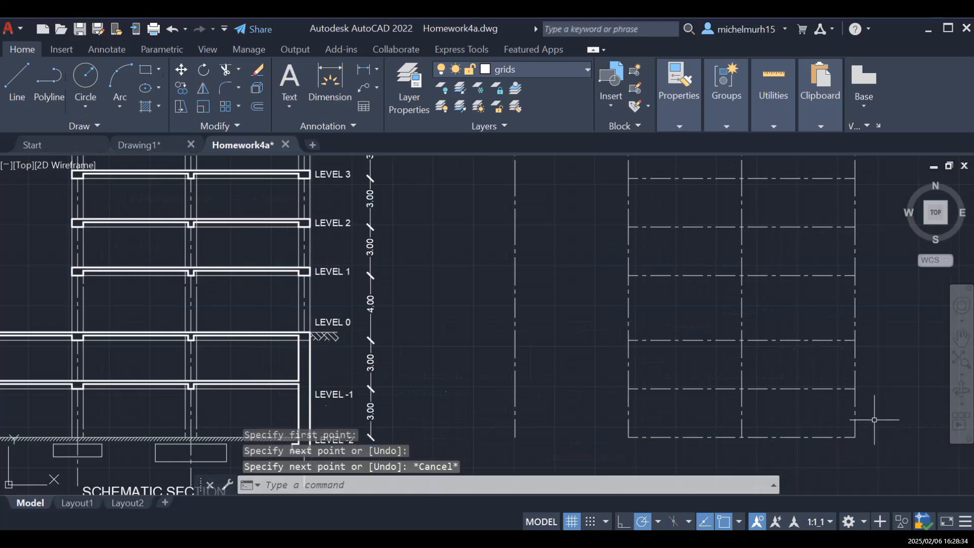
Step: Change the layer of all nine new horizontal level lines, from the roof down to Level -2, to layer 0 in their properties
scroll(808, 398, "down", 6)
scroll(774, 368, "up", 6)
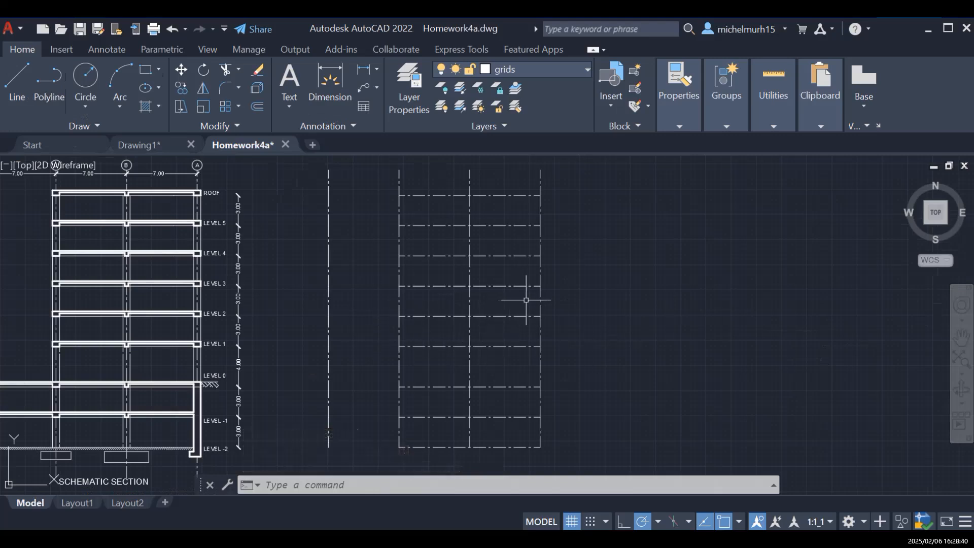
scroll(527, 301, "down", 2)
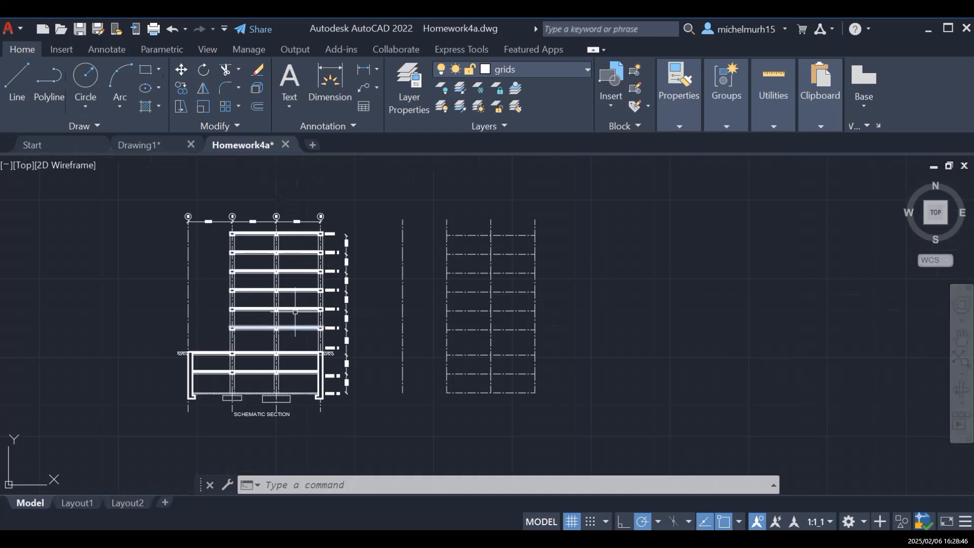
left_click(512, 236)
left_click(508, 255)
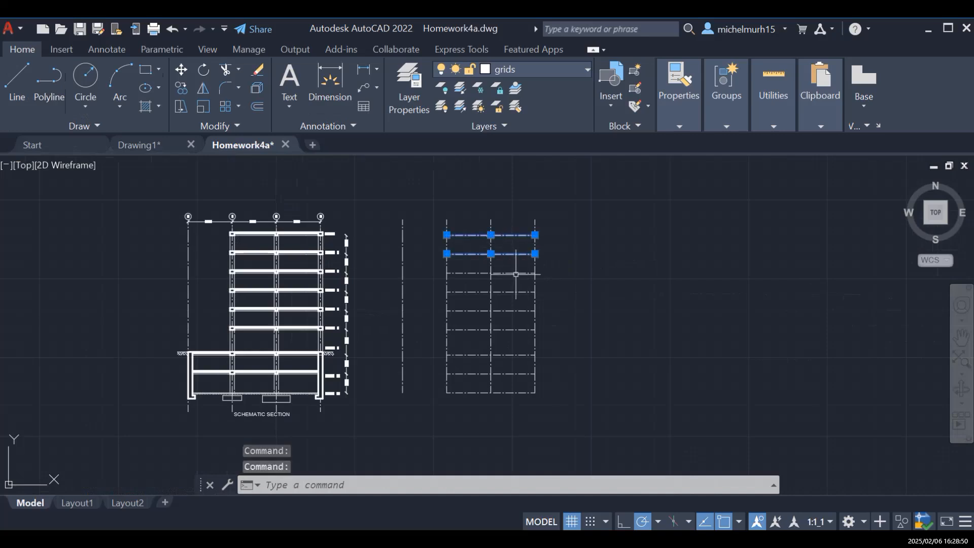
left_click(517, 273)
left_click(516, 292)
left_click(513, 310)
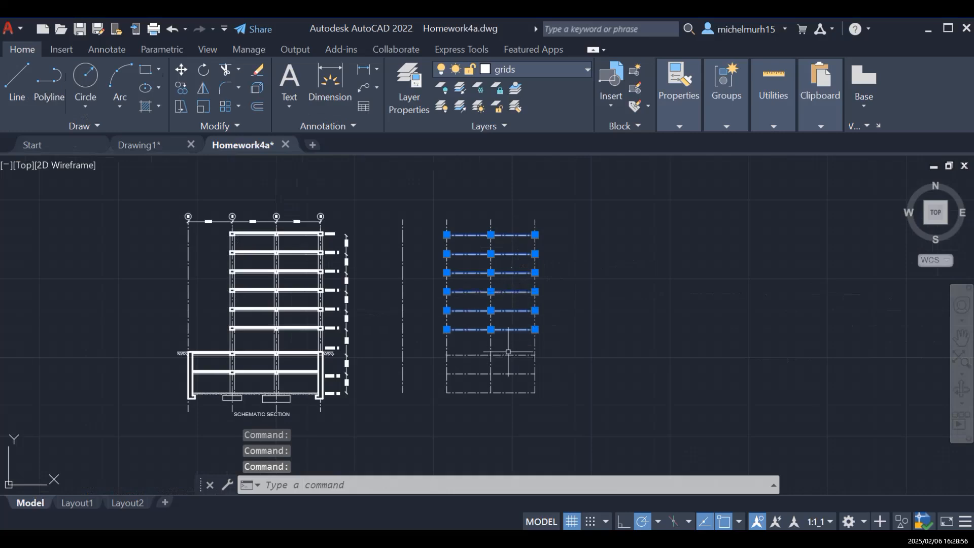
left_click(512, 373)
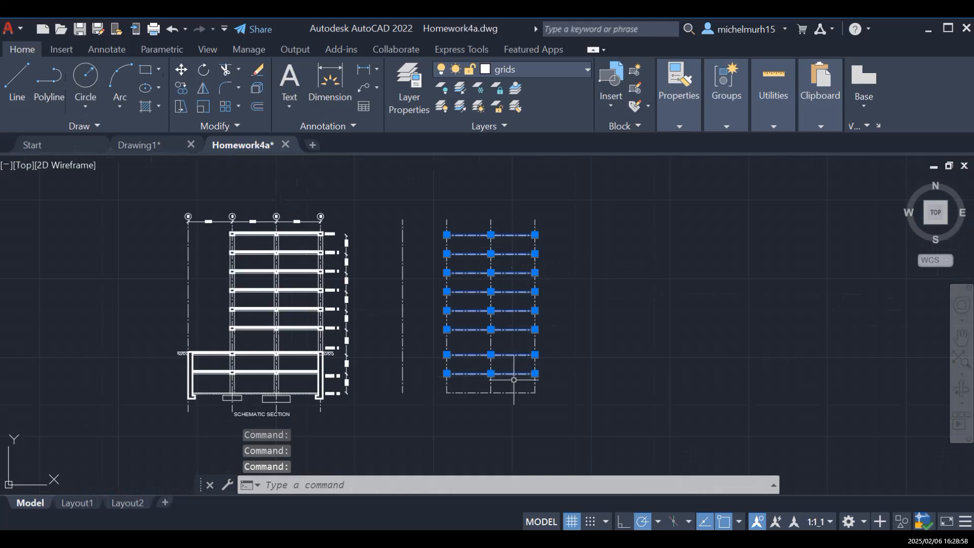
left_click(519, 401)
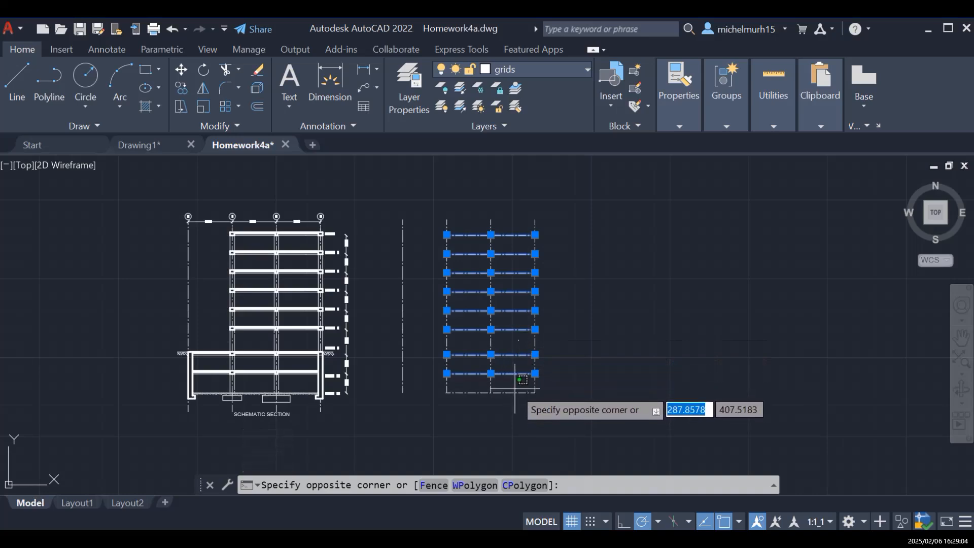
key("Escape")
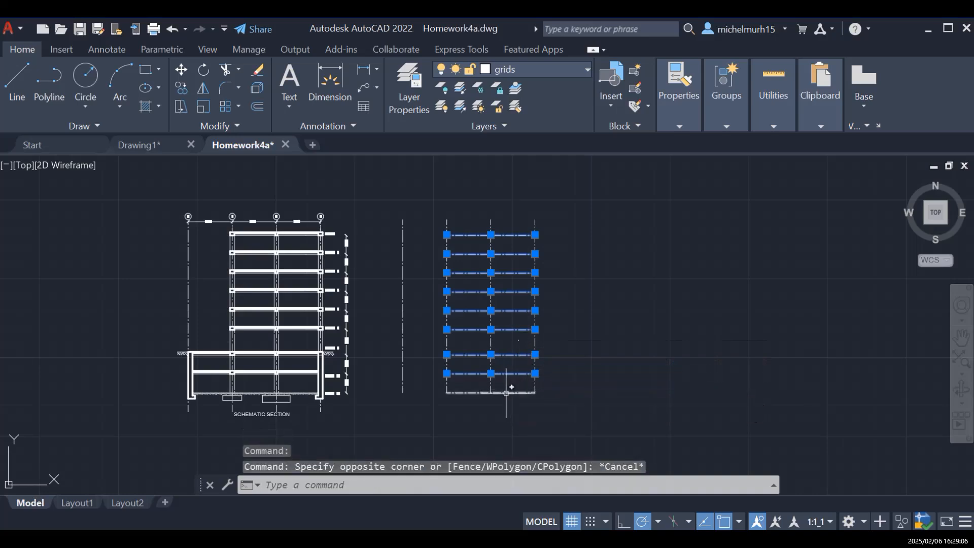
right_click(624, 275)
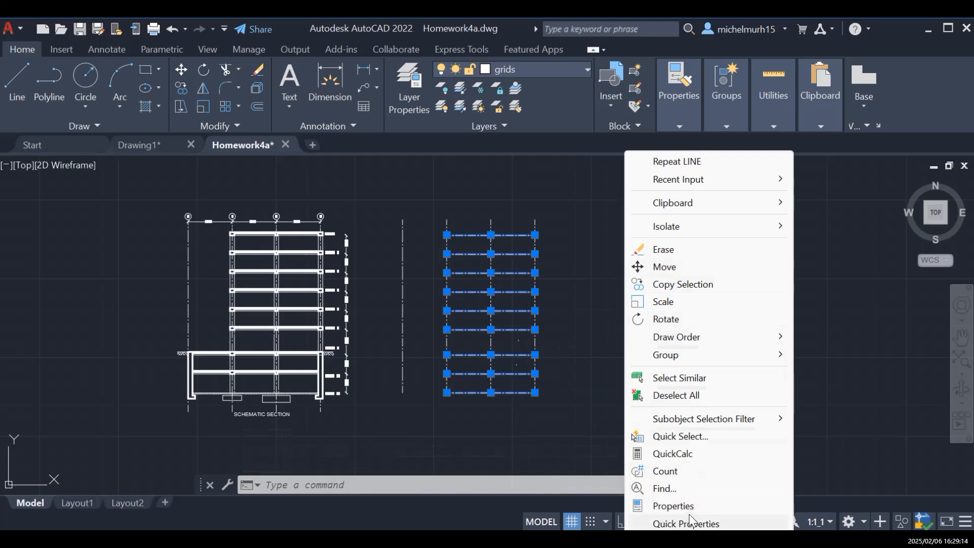
left_click(673, 506)
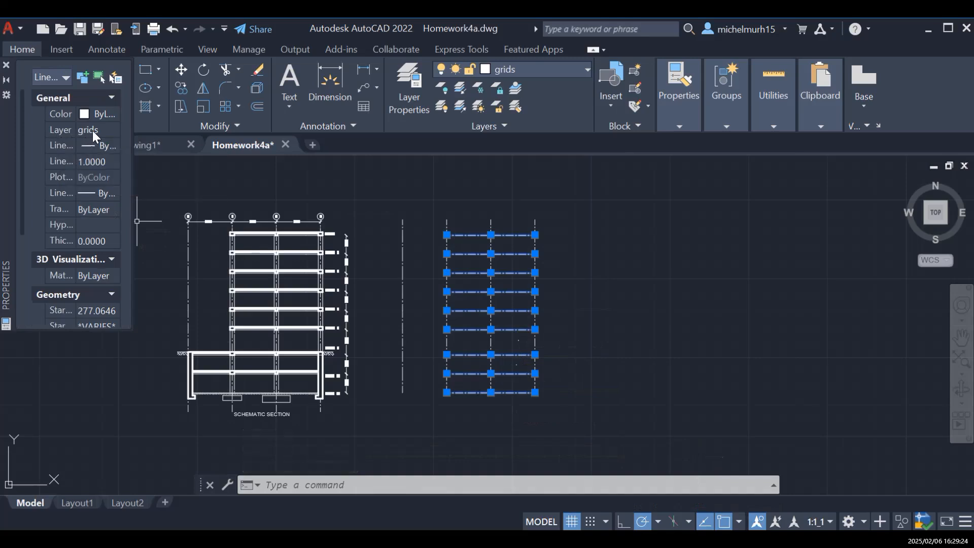
left_click(111, 130)
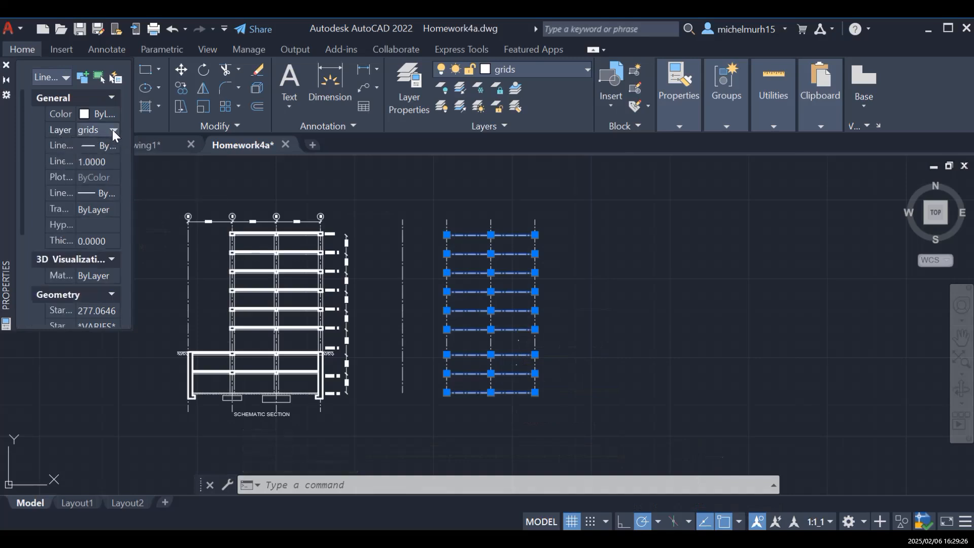
left_click(111, 129)
left_click(98, 169)
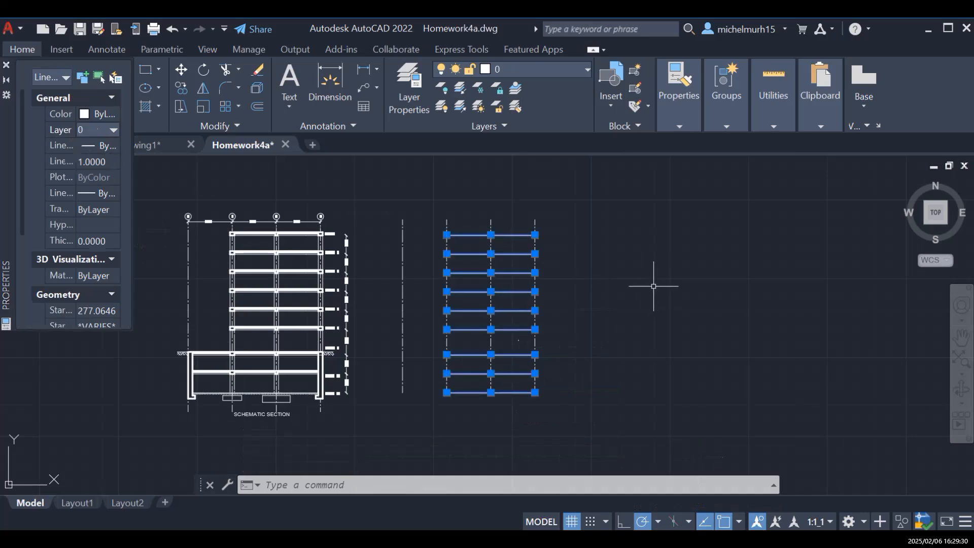
key("Escape")
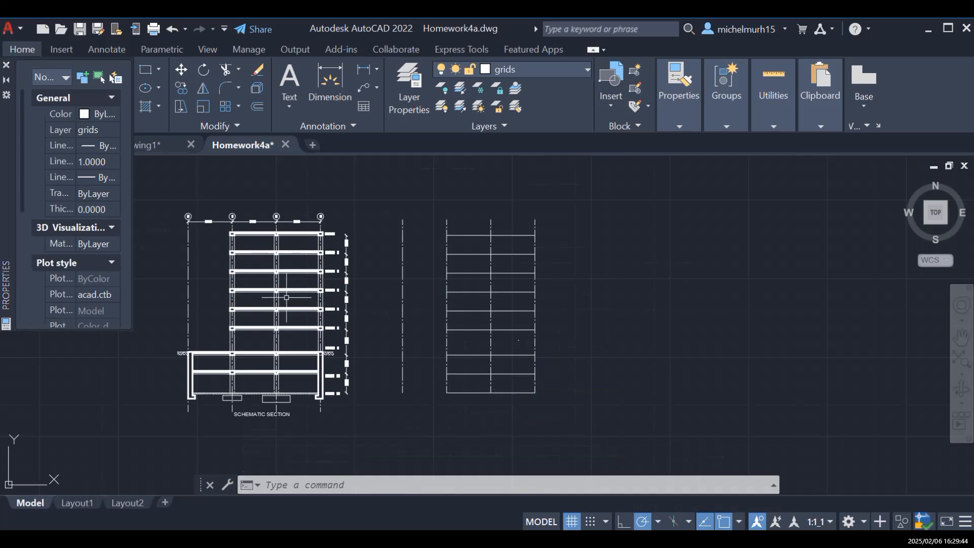
scroll(249, 297, "up", 4)
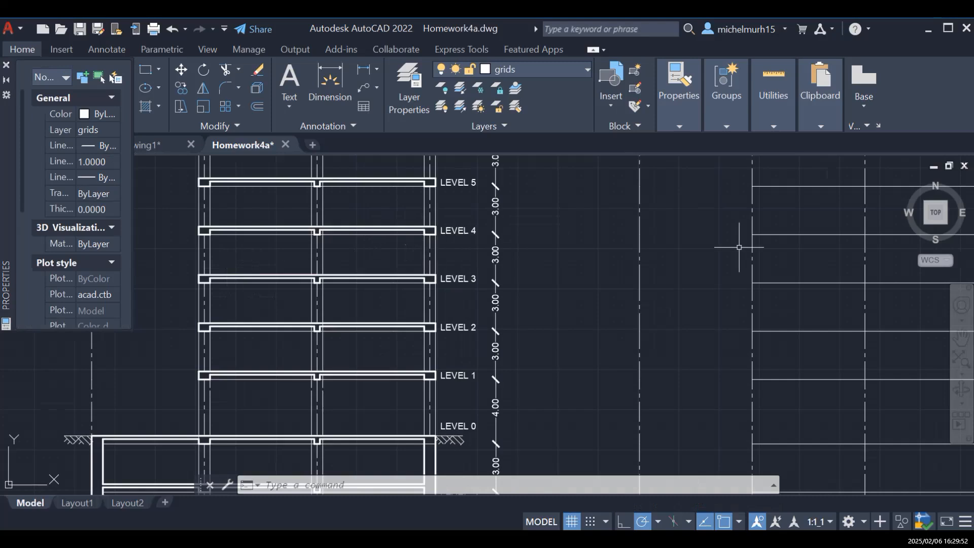
Step: Examine the basement levels and columns of the reference section, and close the Properties palette
scroll(555, 260, "down", 5)
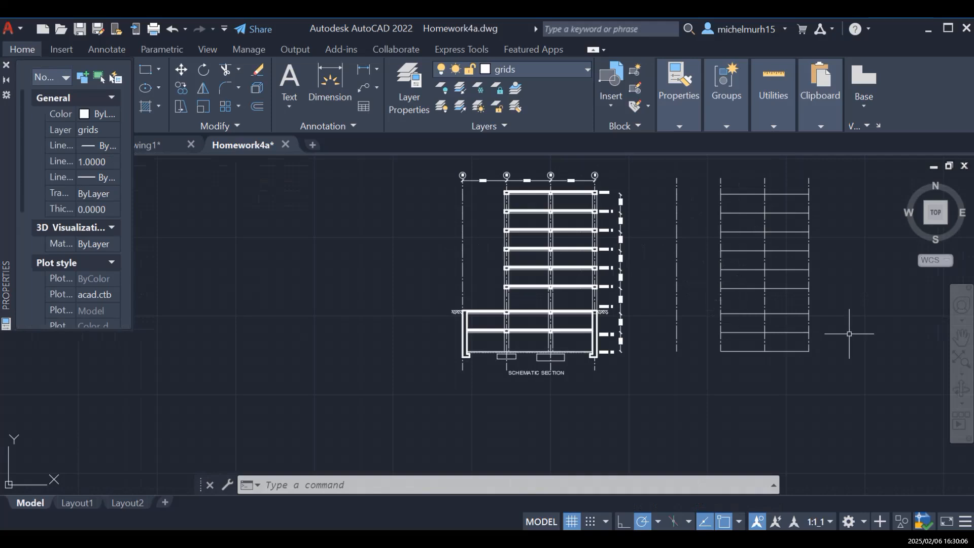
left_click(962, 338)
left_click_drag(881, 343, 717, 428)
key("Escape")
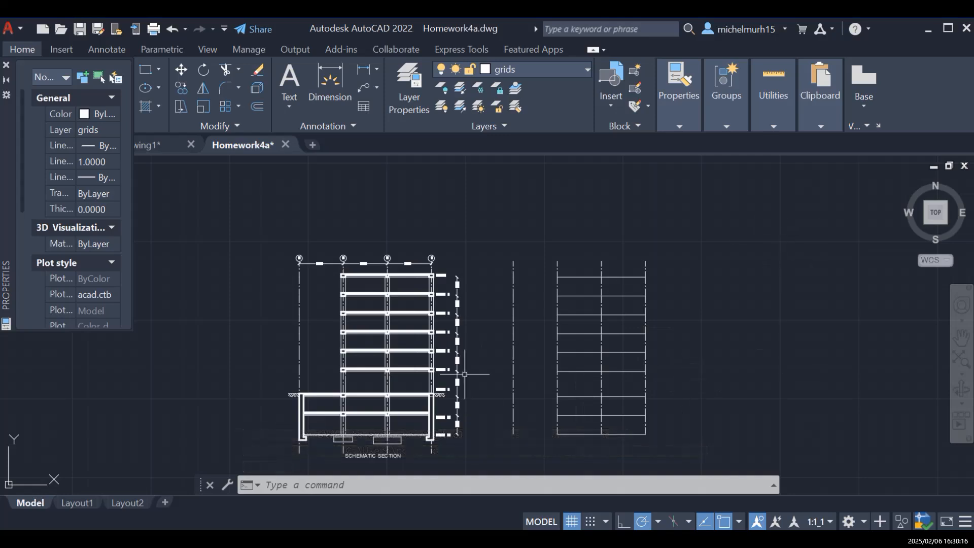
left_click(961, 337)
mouse_move(363, 403)
left_mouse_down()
mouse_move(400, 401)
mouse_move(586, 321)
left_mouse_up()
scroll(583, 421, "up", 5)
left_click_drag(541, 231, 561, 337)
left_click_drag(556, 246, 555, 337)
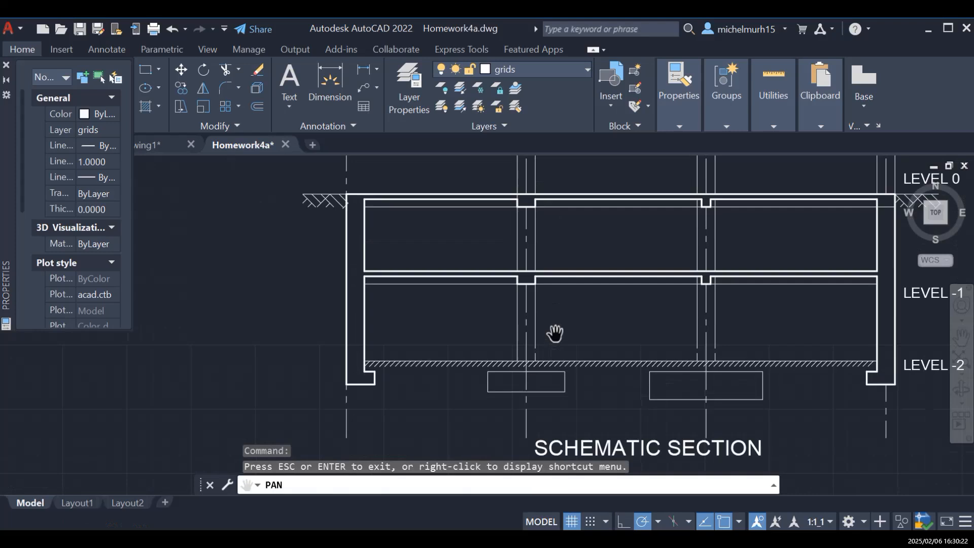
left_click(6, 65)
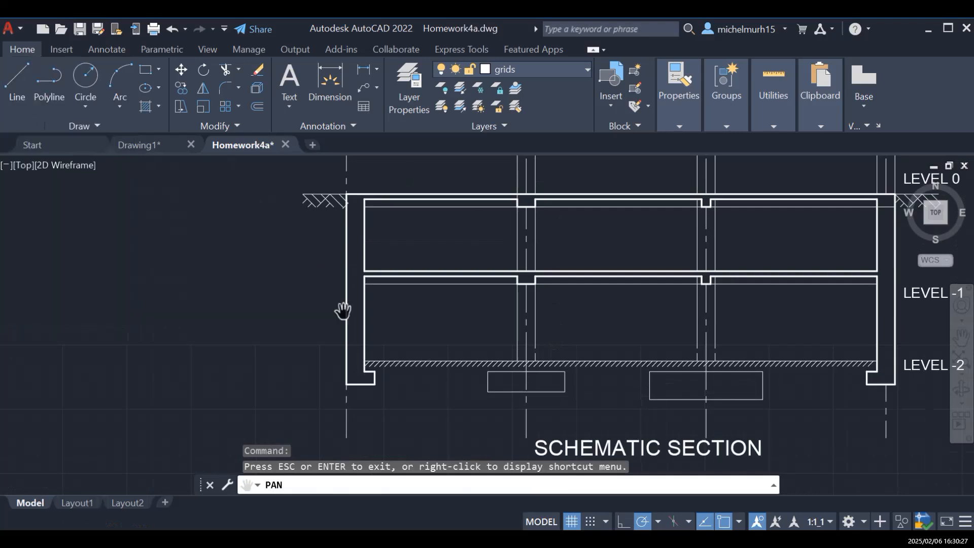
Step: Measure the column's width at Level -2 on the reference section's second axis with a temporary line
left_click(11, 77)
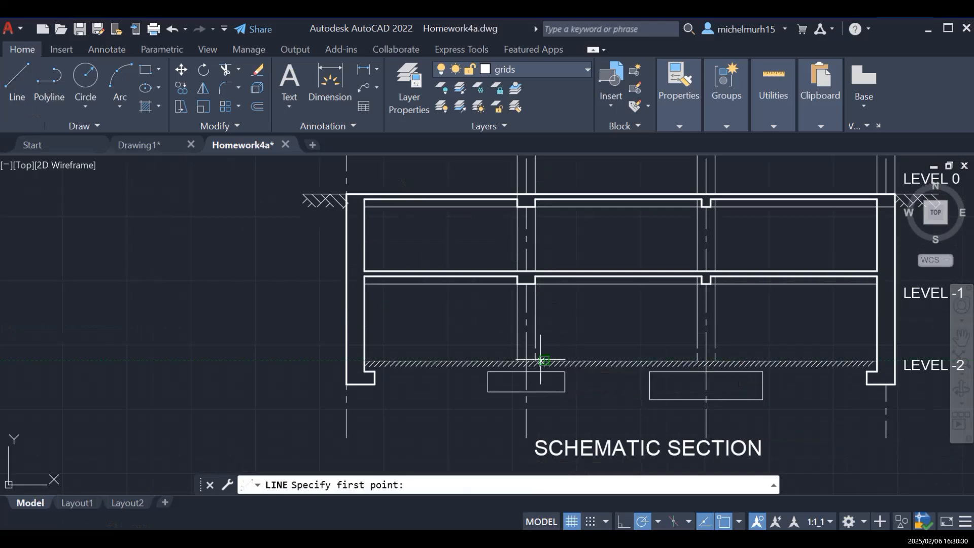
scroll(539, 362, "up", 5)
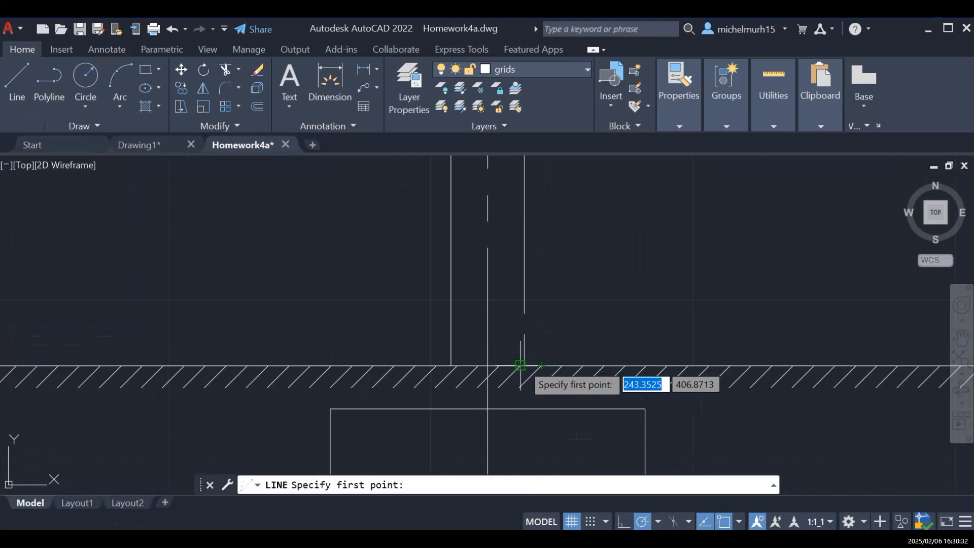
left_click(524, 364)
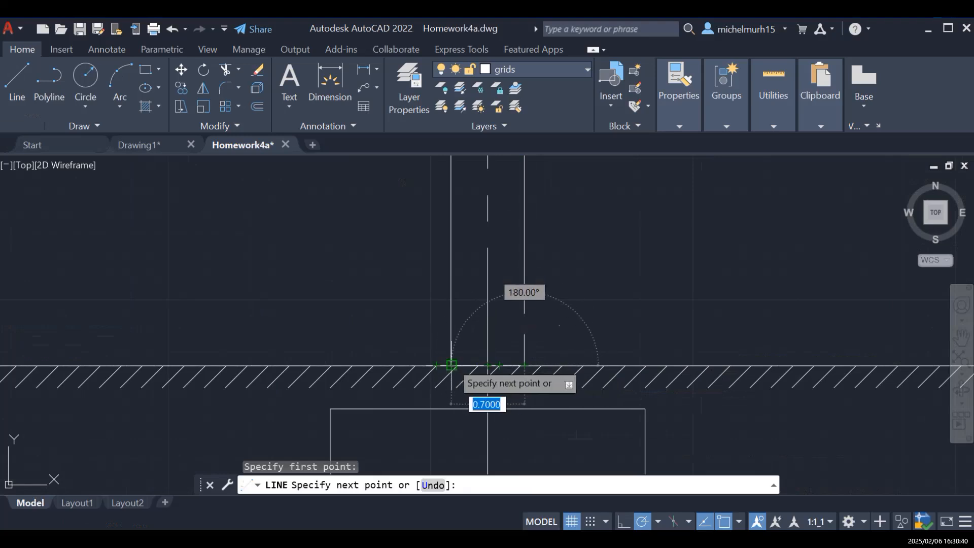
key("Escape")
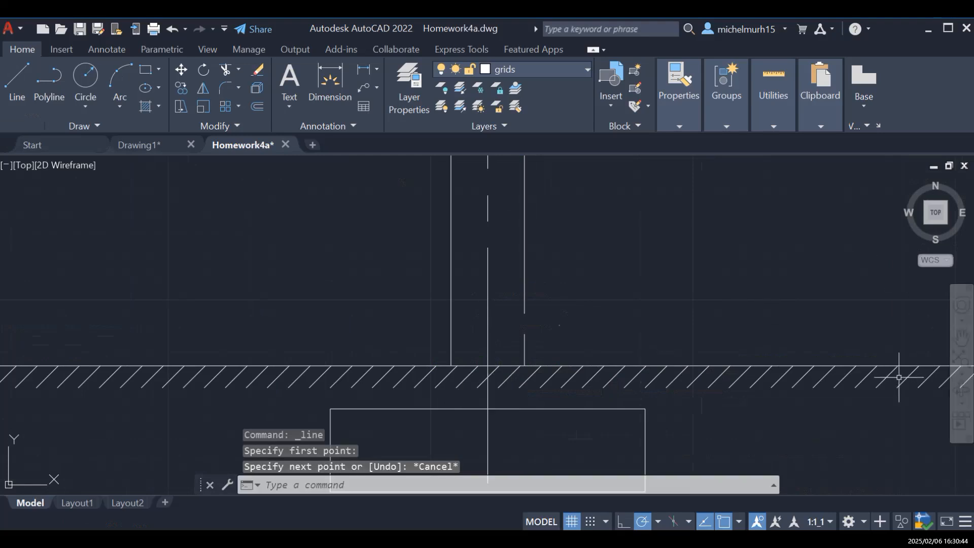
left_click(961, 336)
mouse_move(815, 309)
left_mouse_down()
mouse_move(428, 354)
mouse_move(507, 332)
mouse_move(391, 358)
mouse_move(249, 368)
left_mouse_up()
left_click_drag(634, 298, 360, 326)
scroll(586, 309, "down", 4)
mouse_move(626, 328)
left_mouse_down()
mouse_move(539, 348)
mouse_move(556, 392)
left_mouse_up()
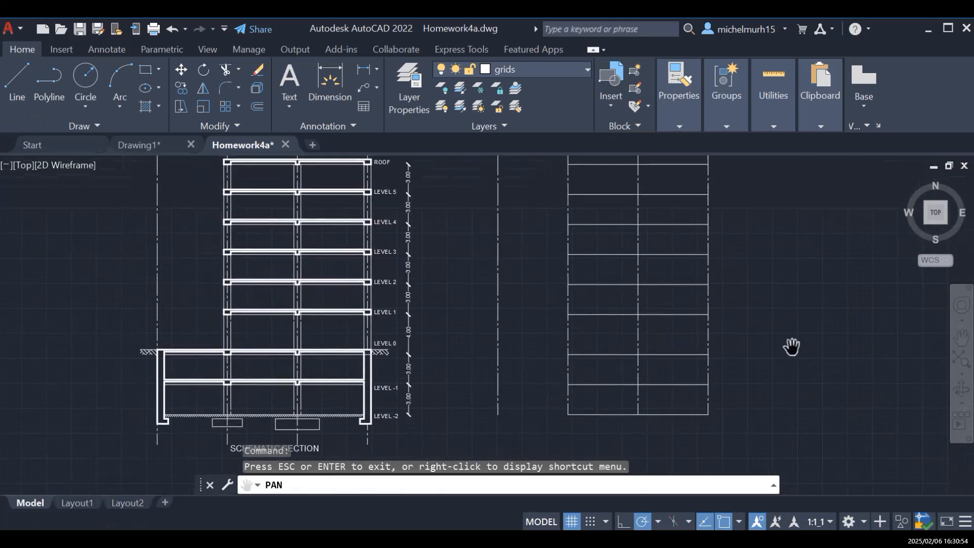
key("Escape")
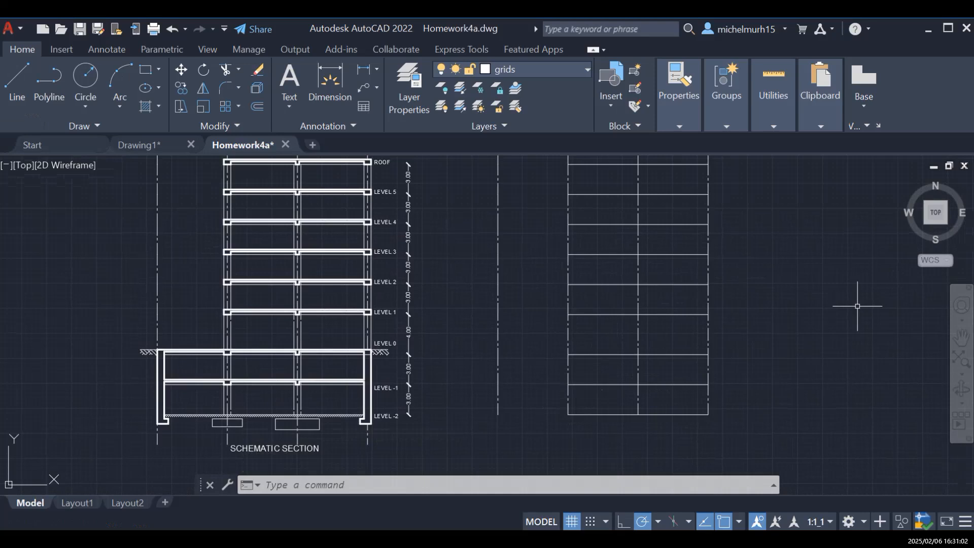
type("o")
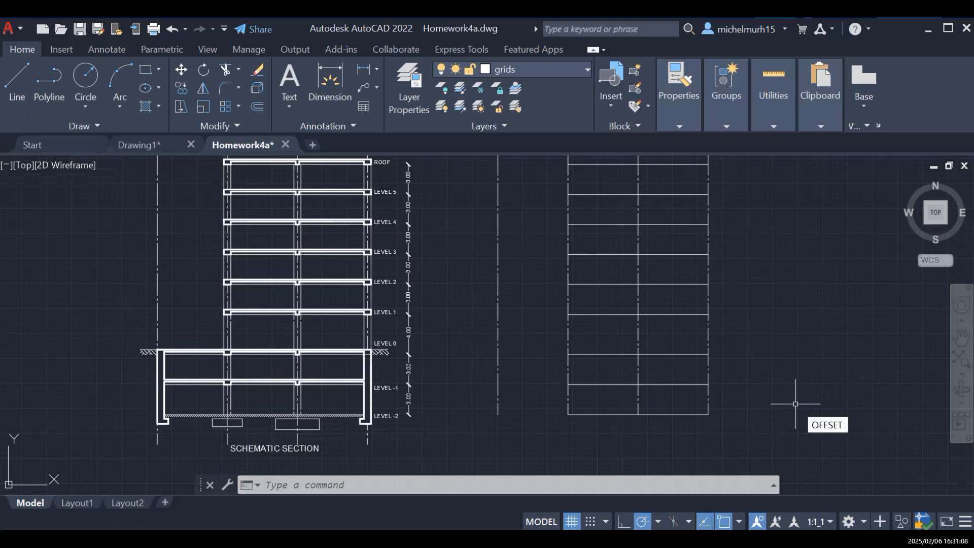
key("Return")
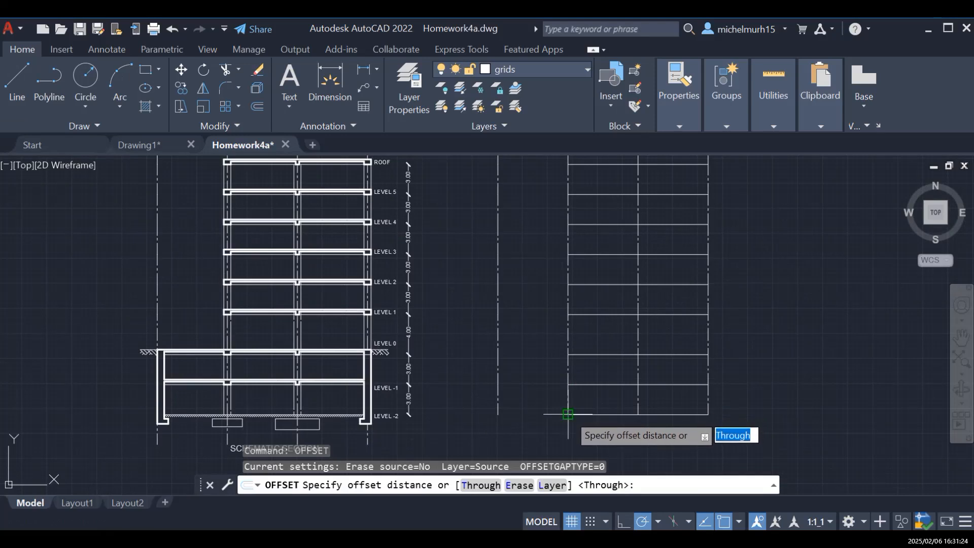
key("Escape")
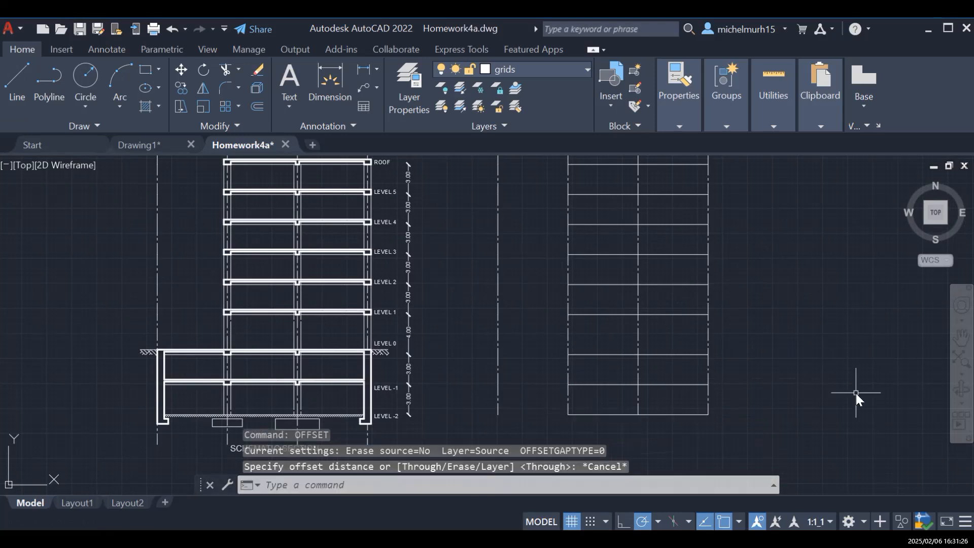
Step: Offset the second new axis's segments by 0.35: Level -2 to -1 toward its left side, Level -1 to 0 toward its right
key("Up")
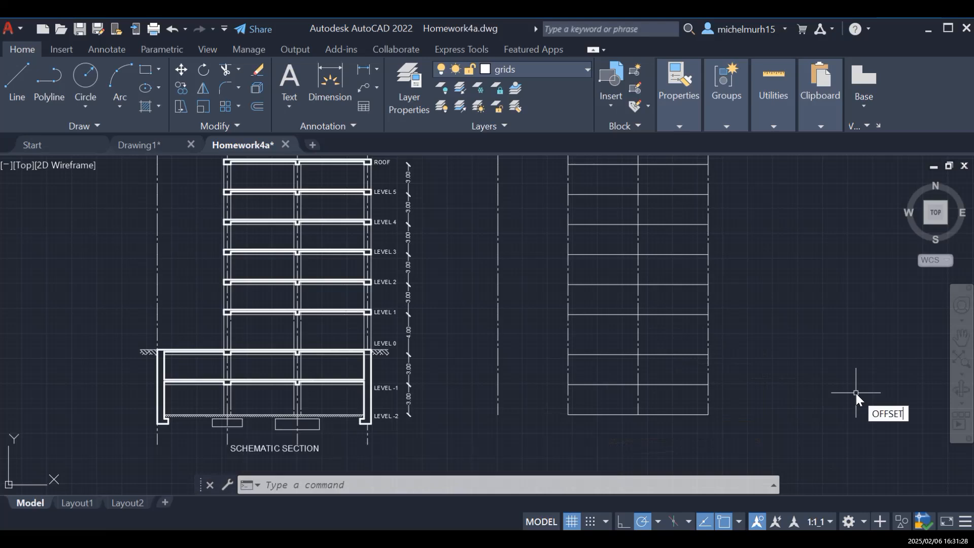
key("Return")
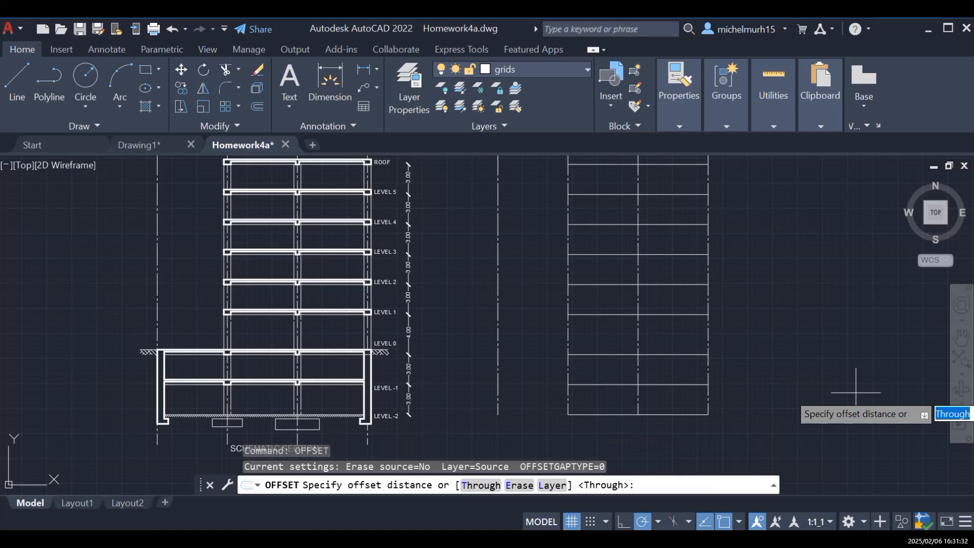
type("0.")
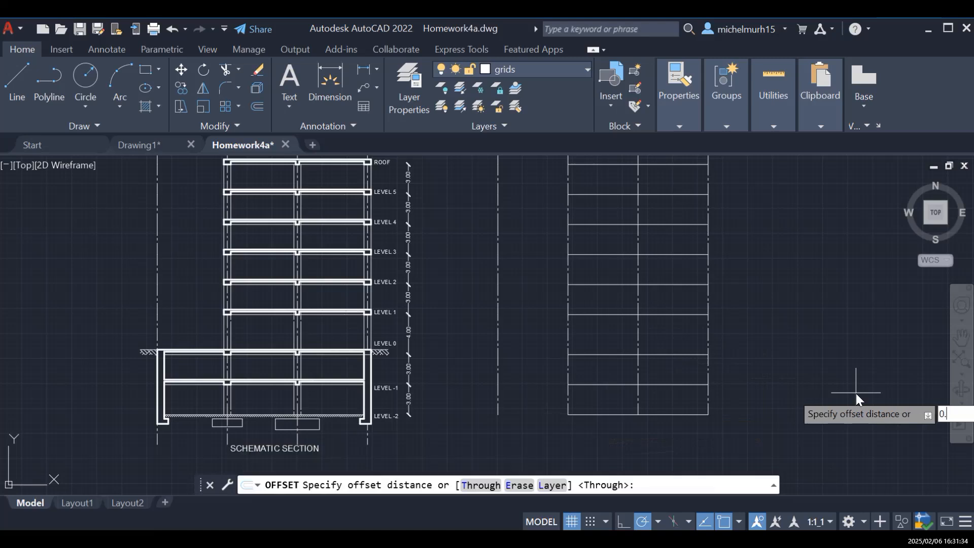
type("35")
key("Return")
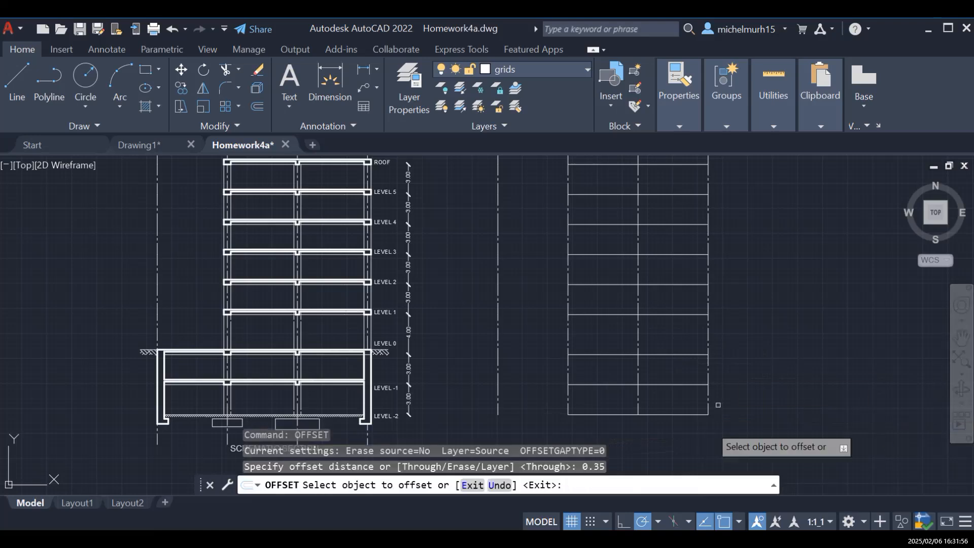
left_click(568, 399)
left_click(561, 390)
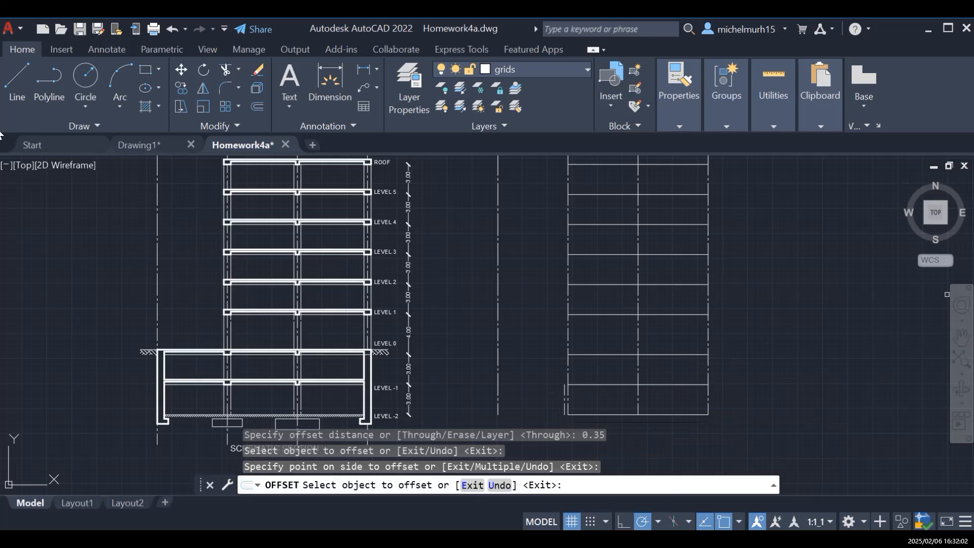
left_click(567, 384)
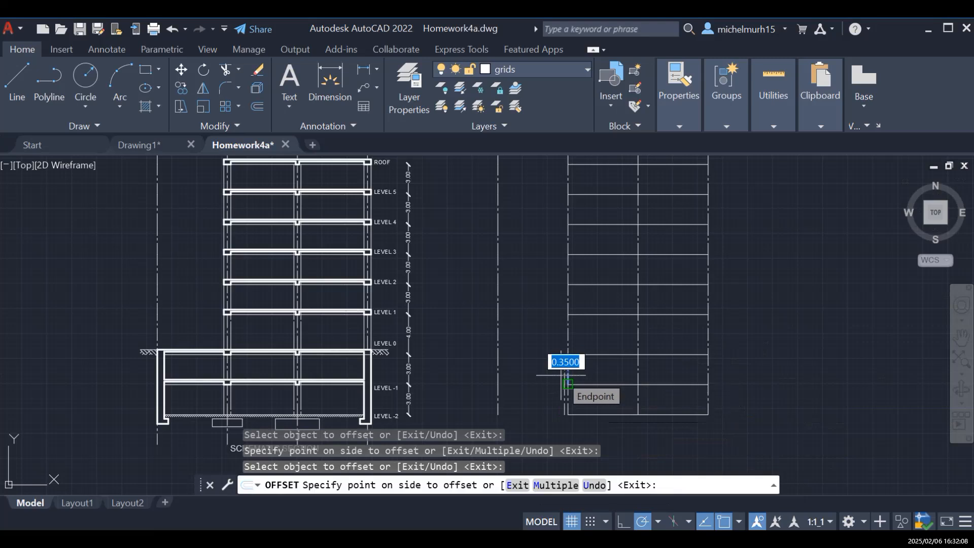
left_click(563, 375)
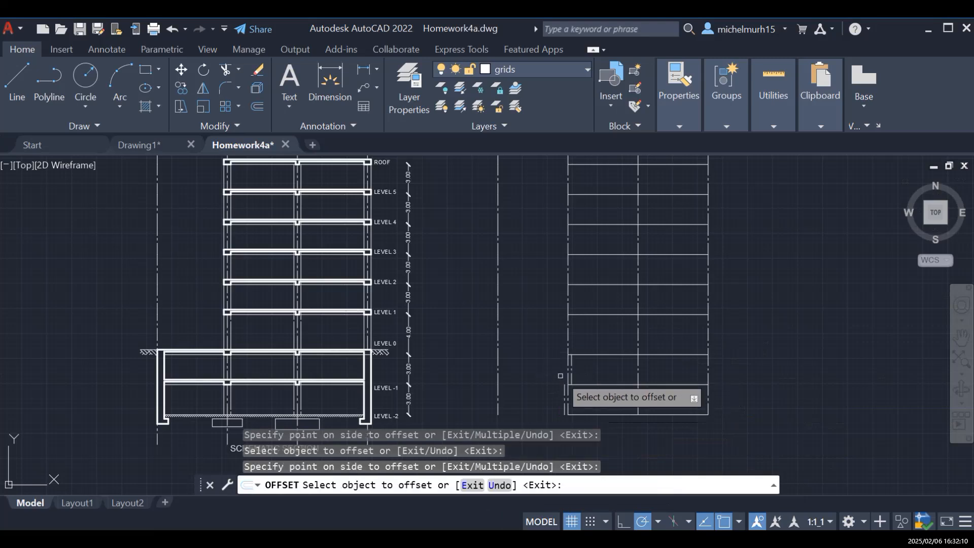
Step: Offset the second new axis's four segments between Level 0 and Level 4 by 0.35 to the left of the axis
left_click(568, 333)
left_click(555, 327)
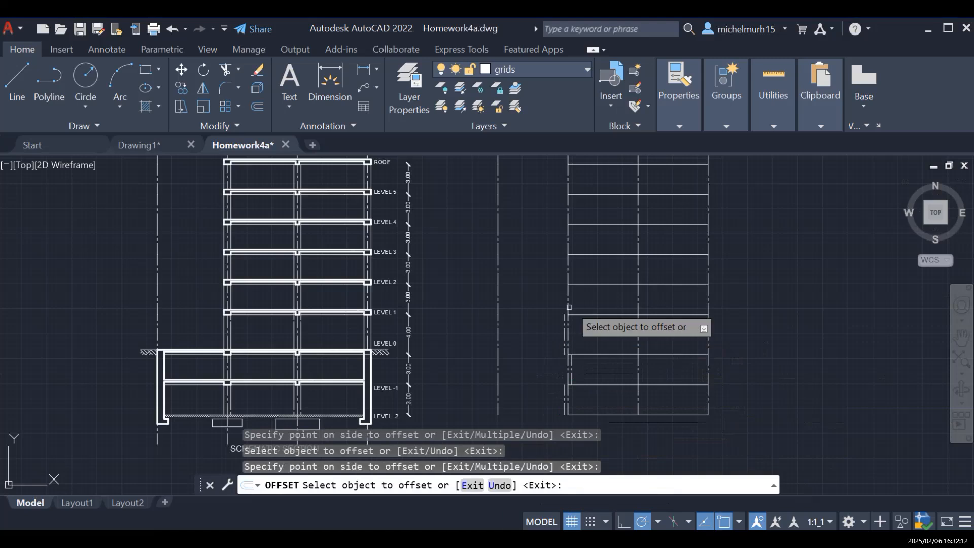
left_click(571, 314)
left_click(551, 296)
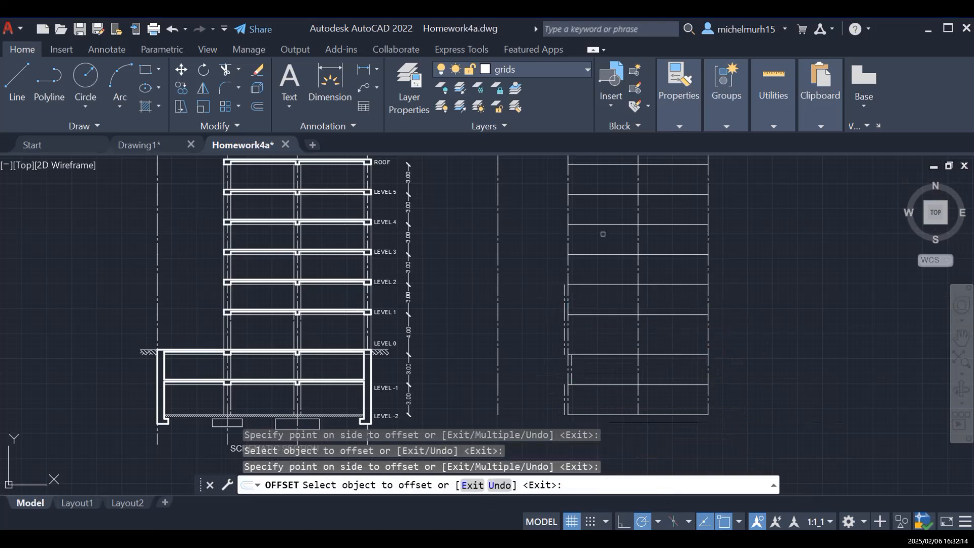
left_click(568, 258)
left_click(547, 266)
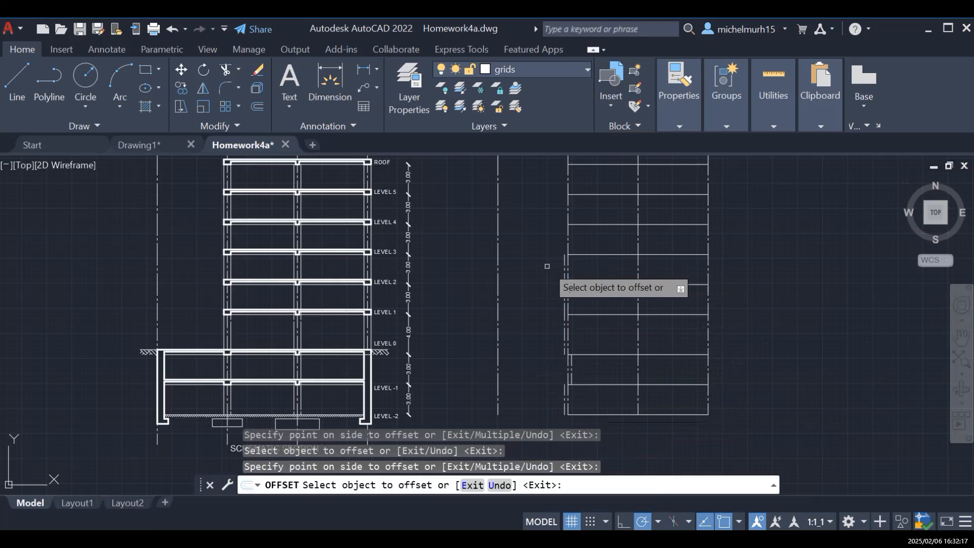
left_click(566, 234)
left_click(532, 241)
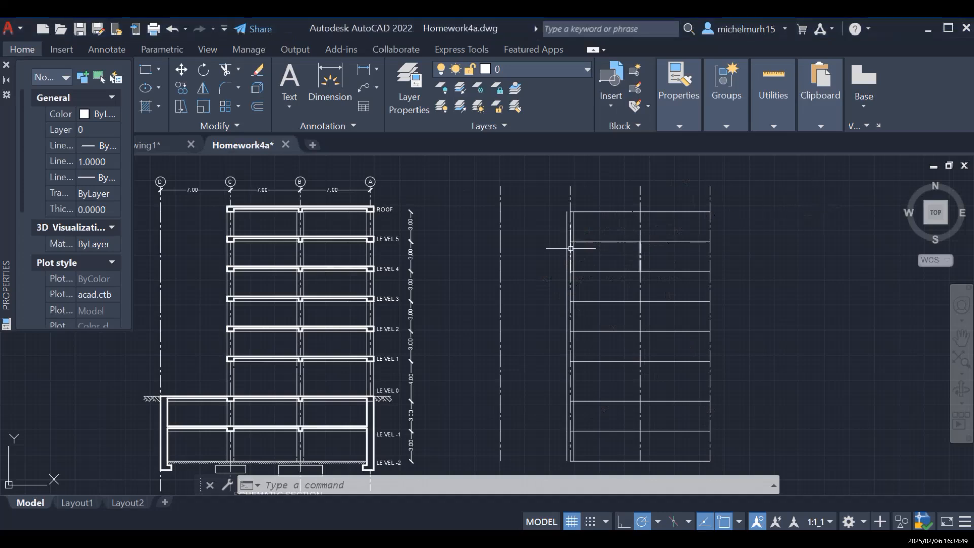
Step: Select the column lines on both sides of the second new axis, from the roof down to Level 1
scroll(565, 232, "up", 4)
left_click(590, 223)
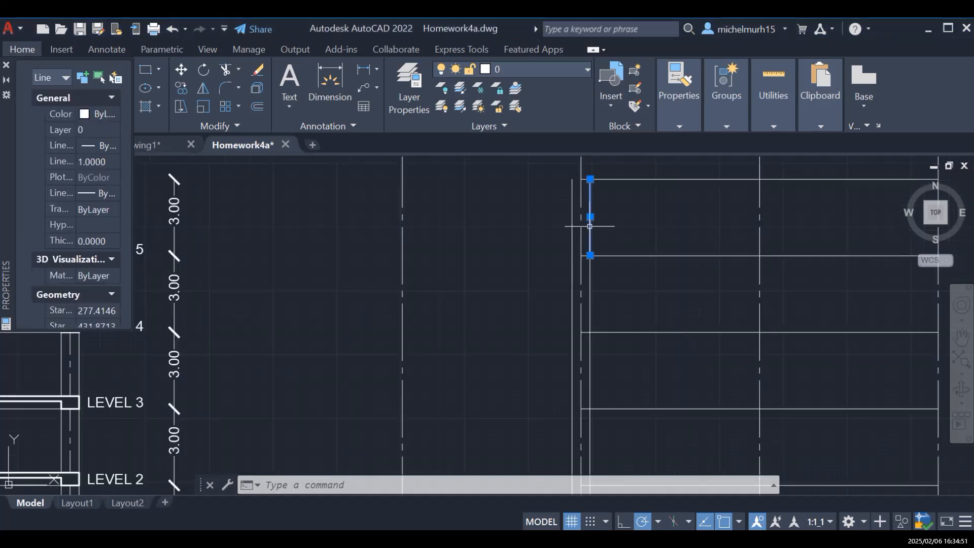
left_click(573, 222)
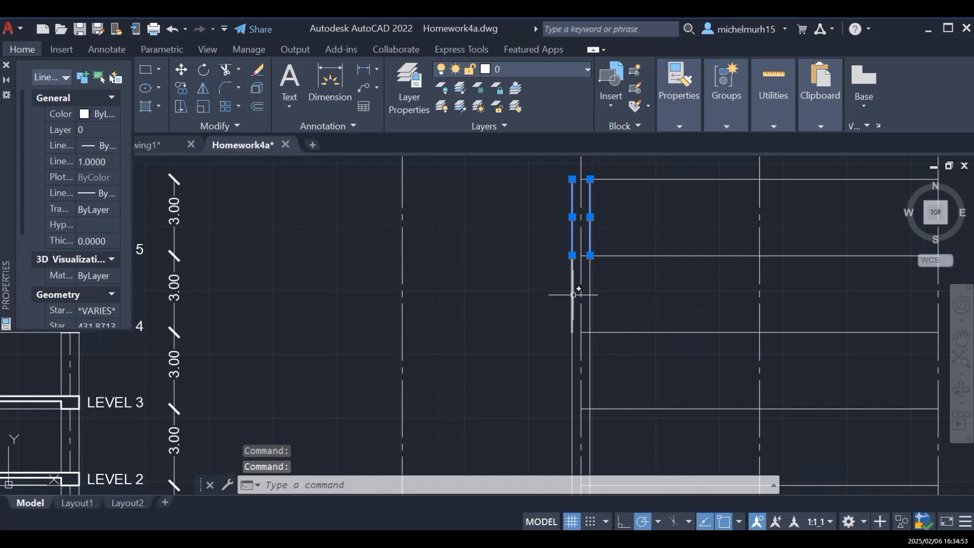
left_click(572, 292)
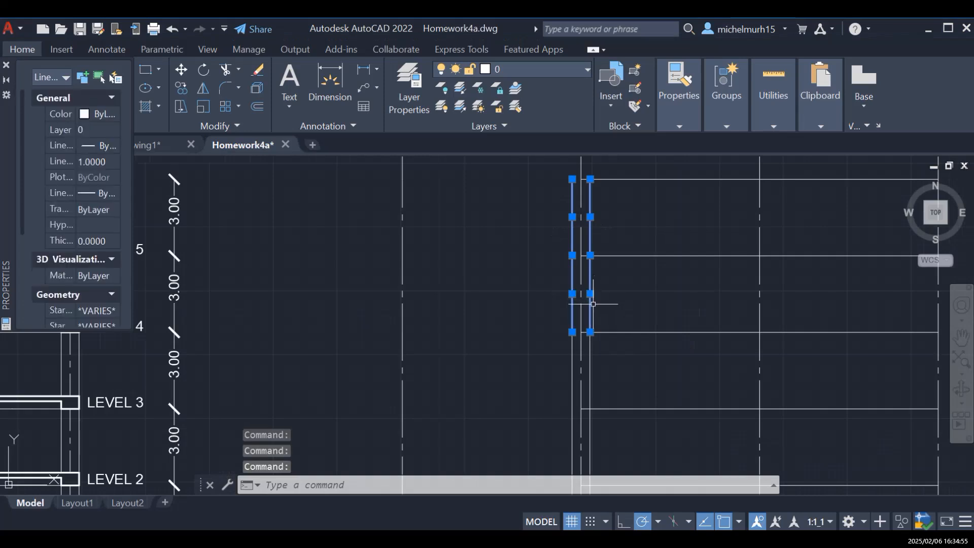
scroll(588, 304, "down", 4)
left_click(583, 337)
scroll(572, 394, "up", 4)
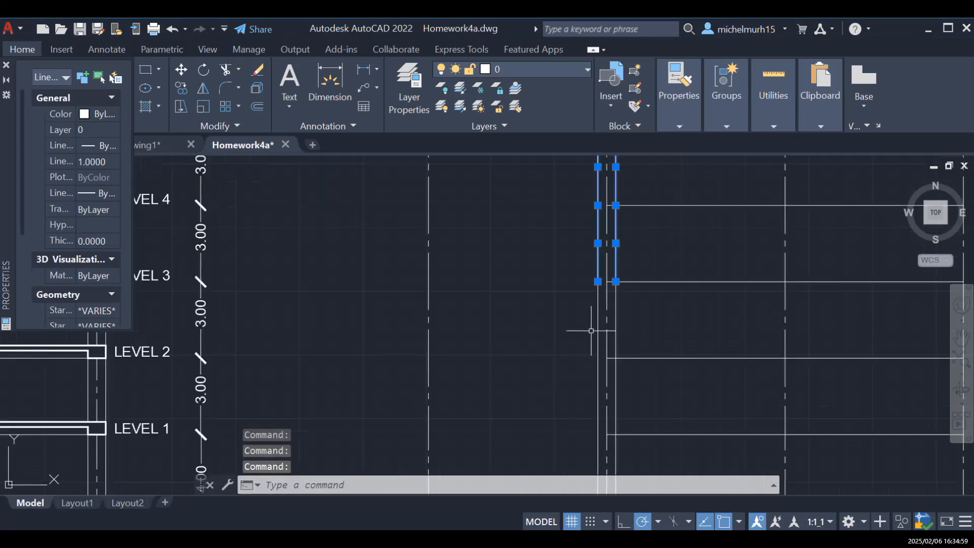
left_click(599, 319)
left_click(616, 321)
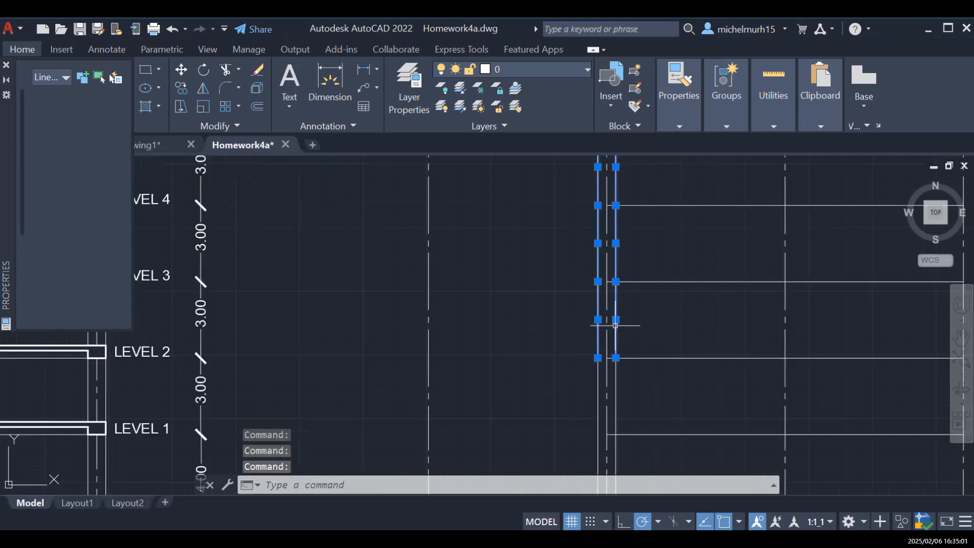
left_click(614, 390)
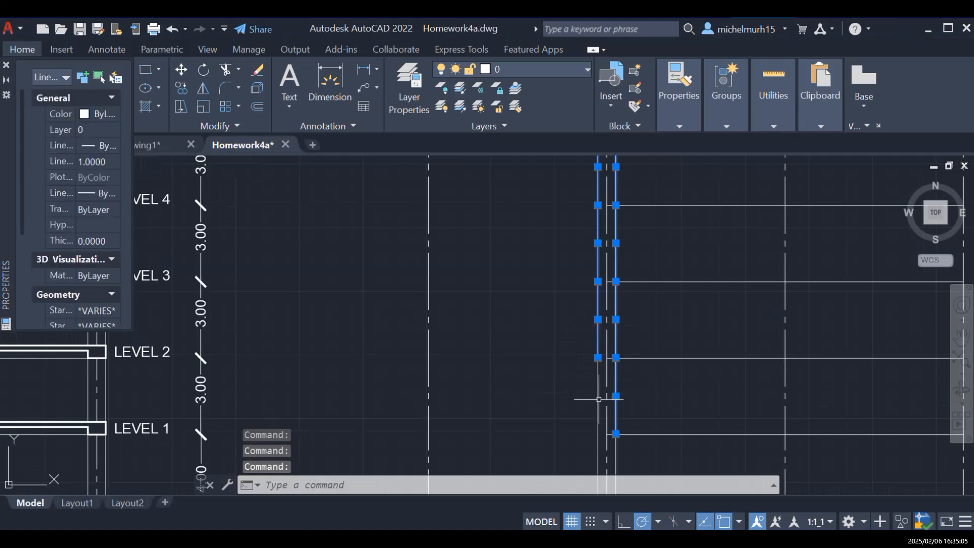
left_click(598, 396)
scroll(601, 371, "down", 2)
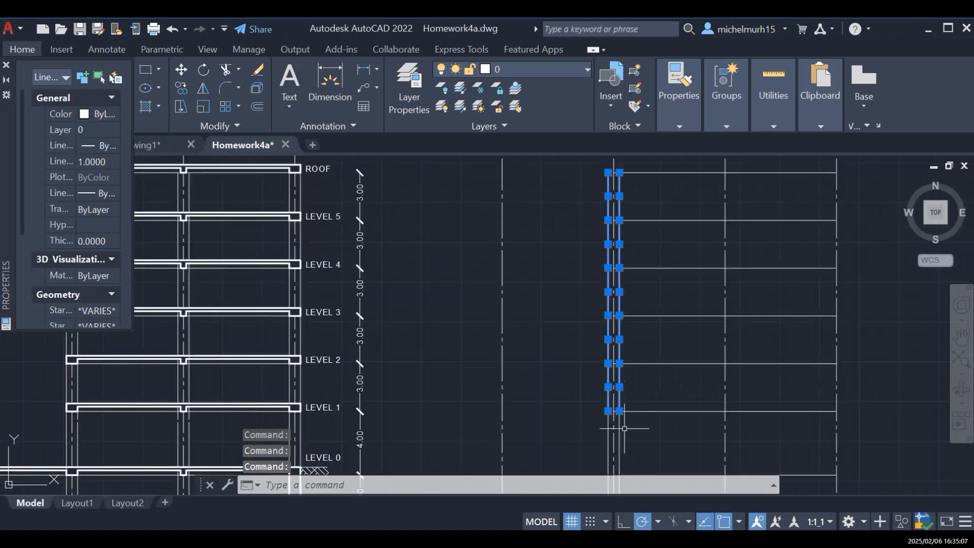
Step: Add the second new axis's remaining column lines between Level 1 and Level -2 to the selection
left_click(620, 434)
left_click(608, 434)
scroll(684, 396, "down", 4)
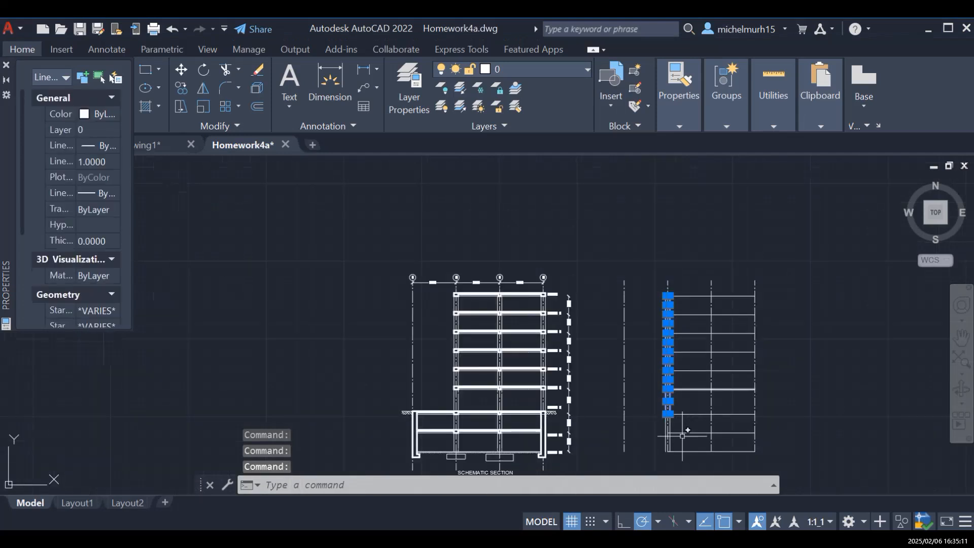
scroll(669, 416, "up", 2)
left_click(666, 419)
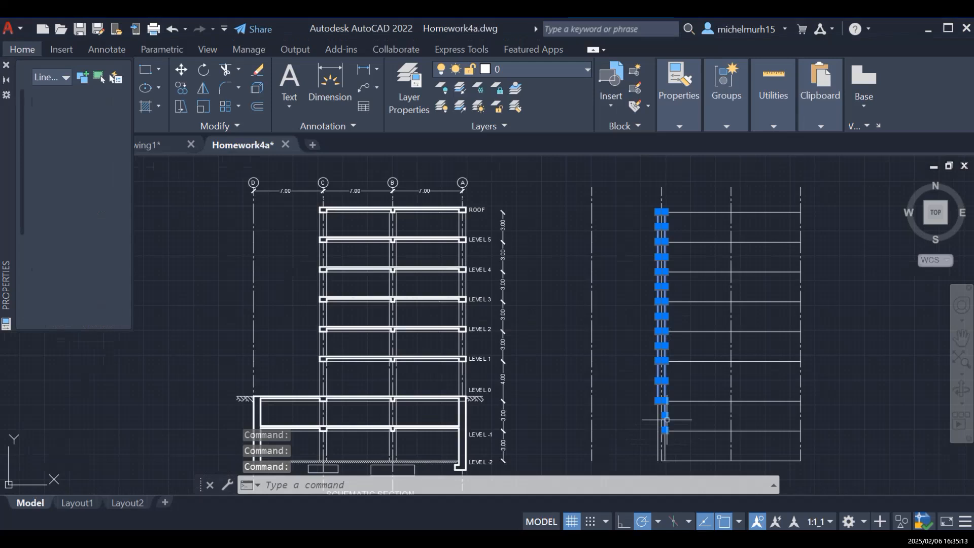
left_click(658, 450)
left_click(667, 444)
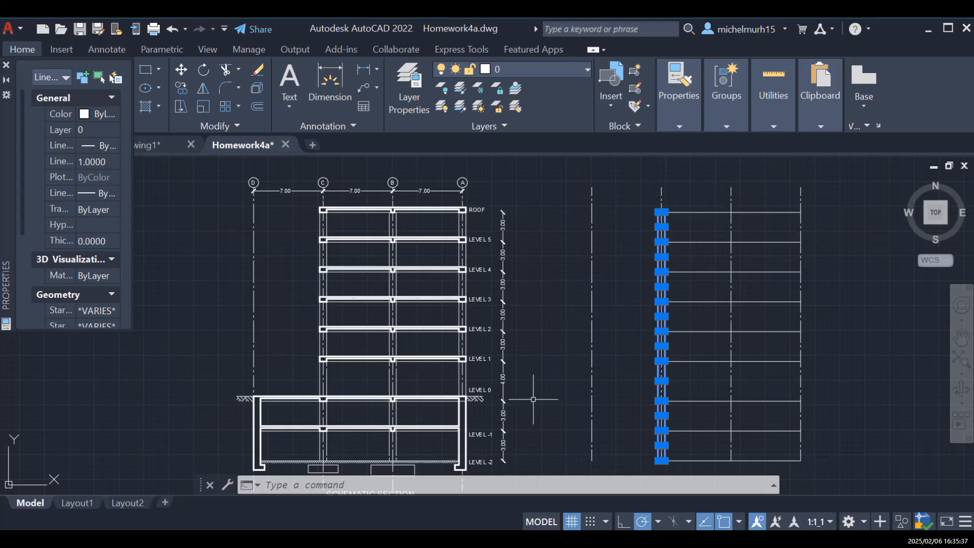
Step: Try to copy the selected column lines from the second new axis to the third and fourth axes, and undo the copy
type("c")
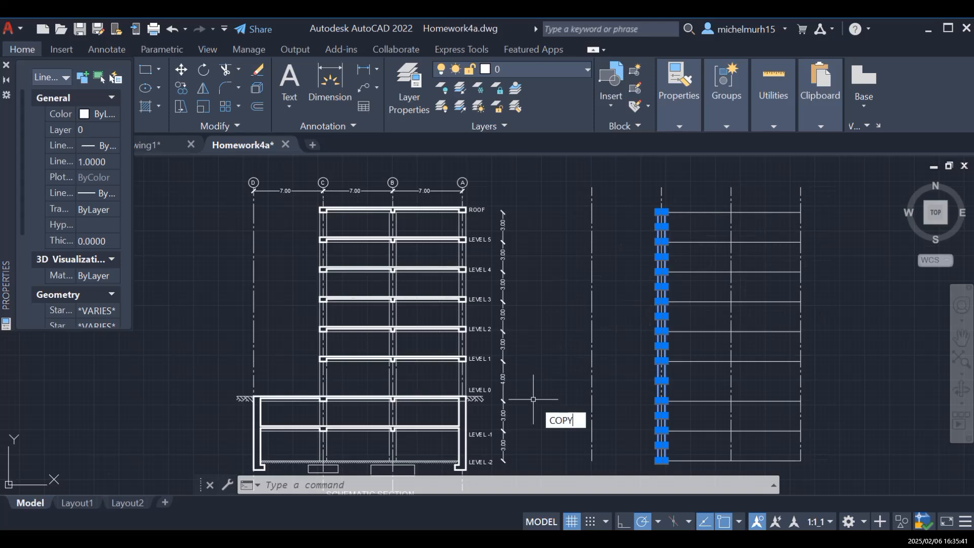
key("Return")
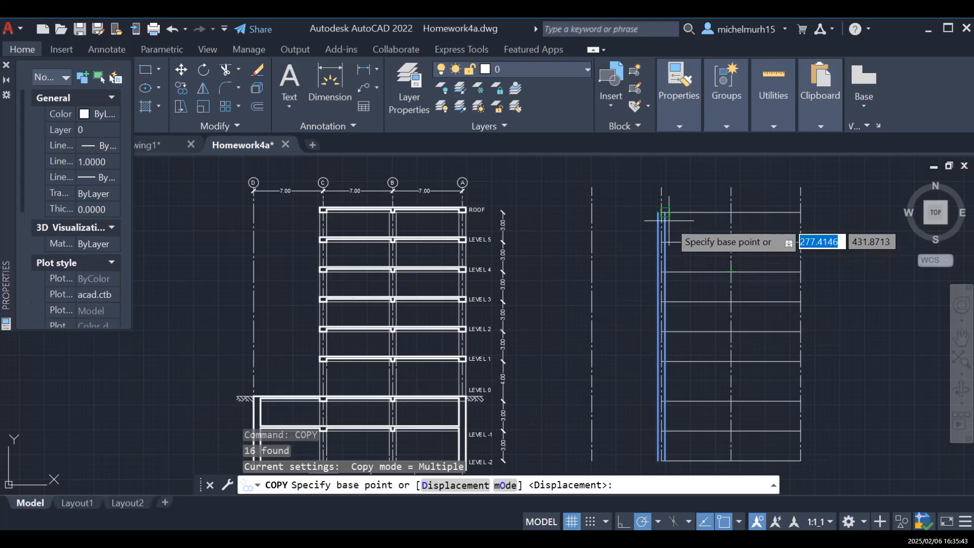
scroll(665, 212, "up", 4)
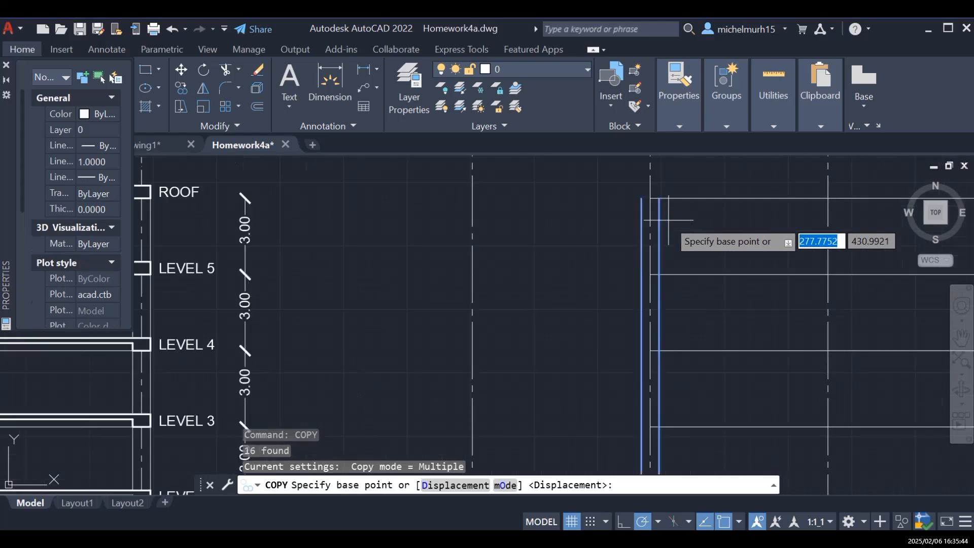
left_click(650, 197)
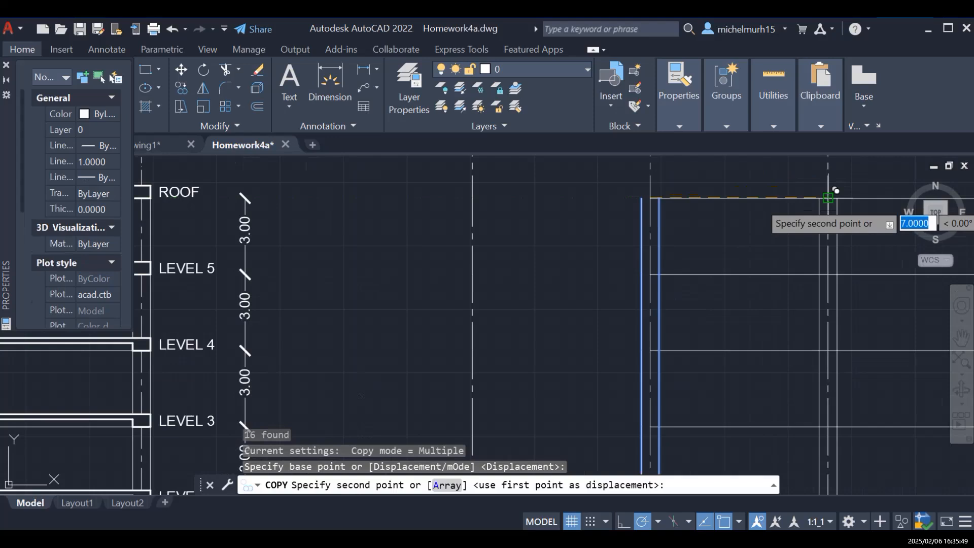
left_click(828, 198)
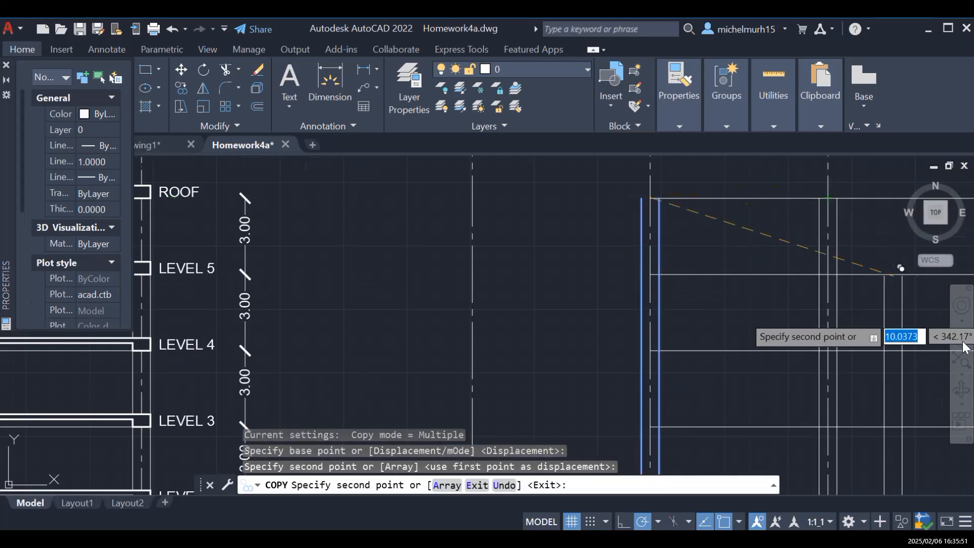
left_click(915, 351)
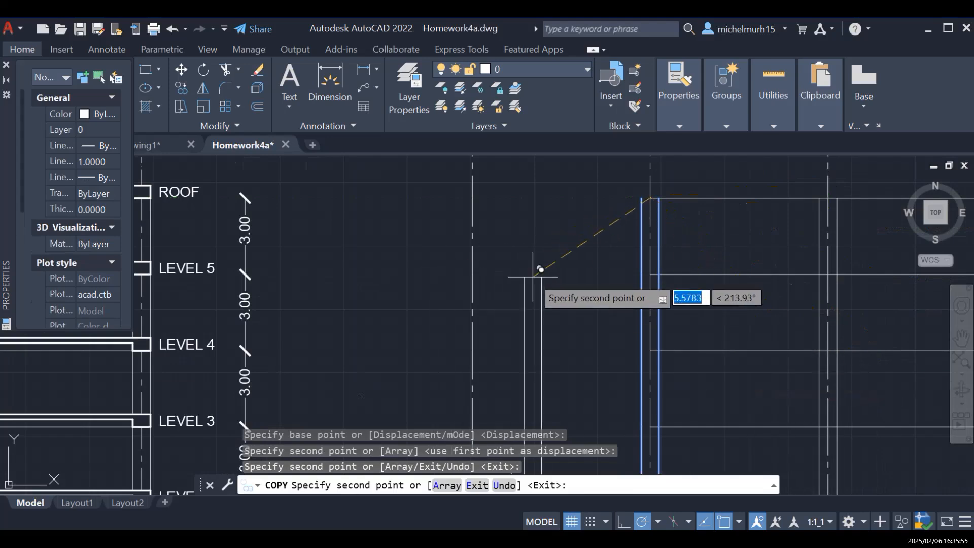
left_click(961, 337)
left_click_drag(837, 330, 817, 331)
key("Escape")
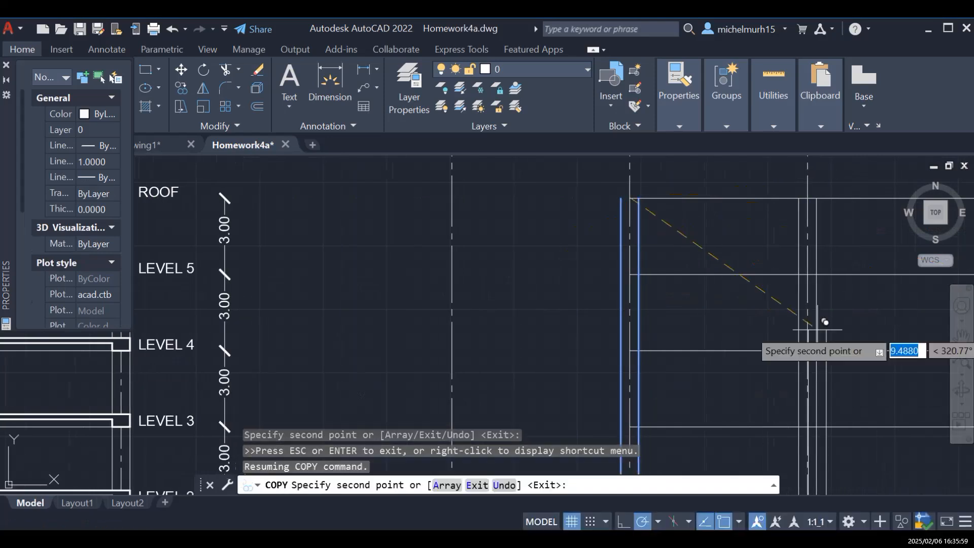
scroll(939, 304, "down", 3)
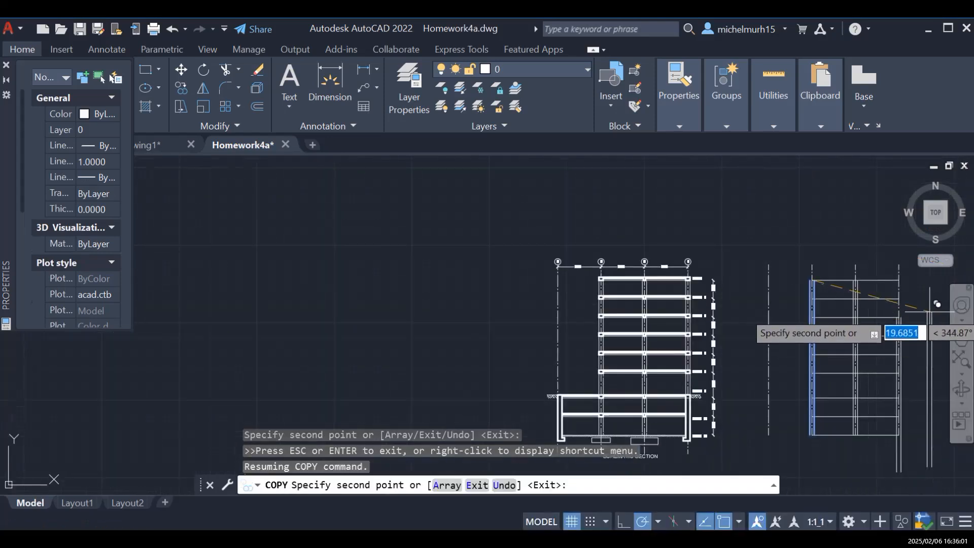
key("Escape")
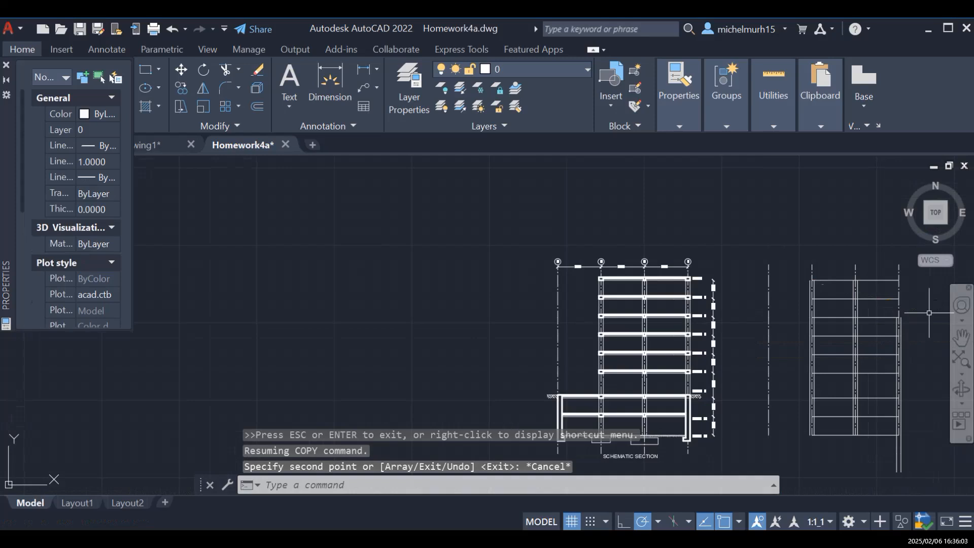
key("ctrl+z")
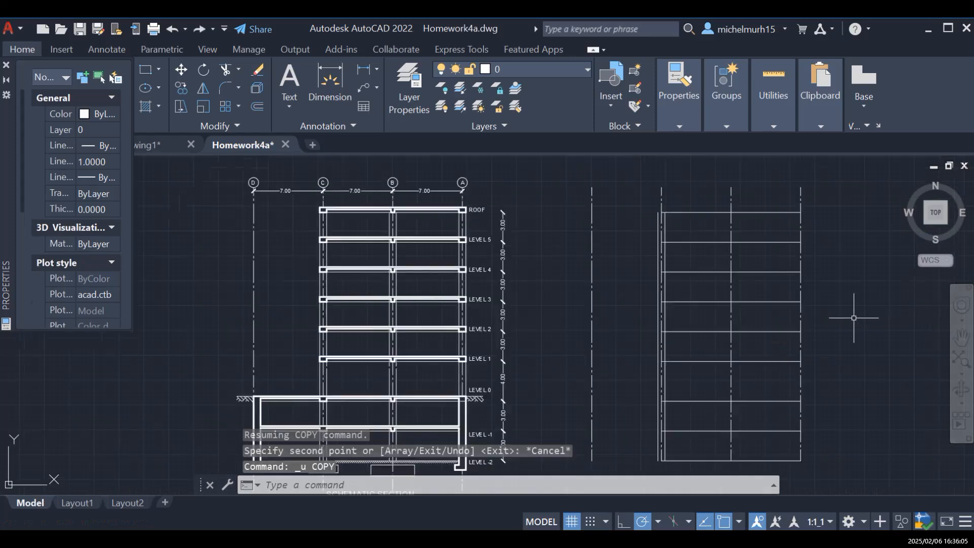
scroll(866, 315, "down", 3)
left_click(962, 338)
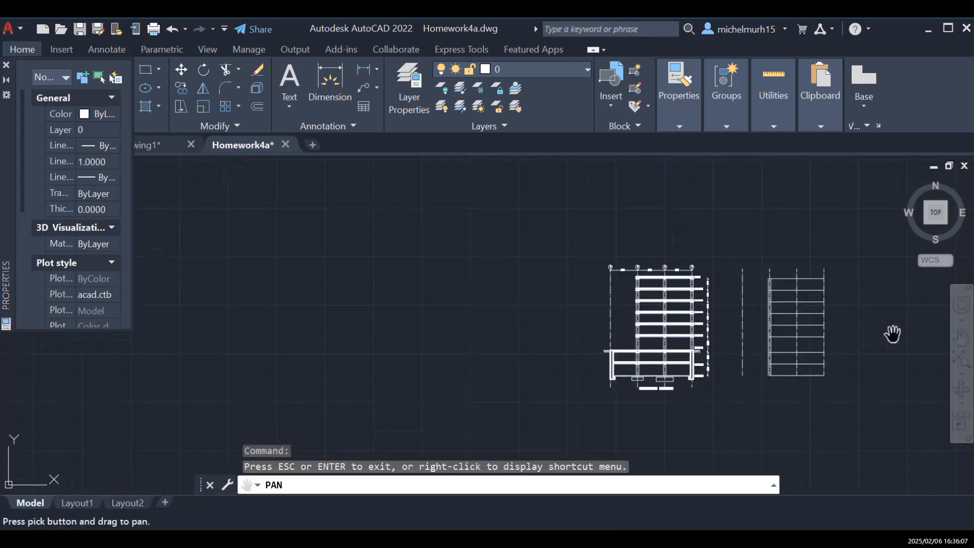
left_click_drag(863, 338, 644, 346)
scroll(570, 346, "up", 6)
left_click_drag(499, 333, 741, 327)
scroll(741, 328, "down", 4)
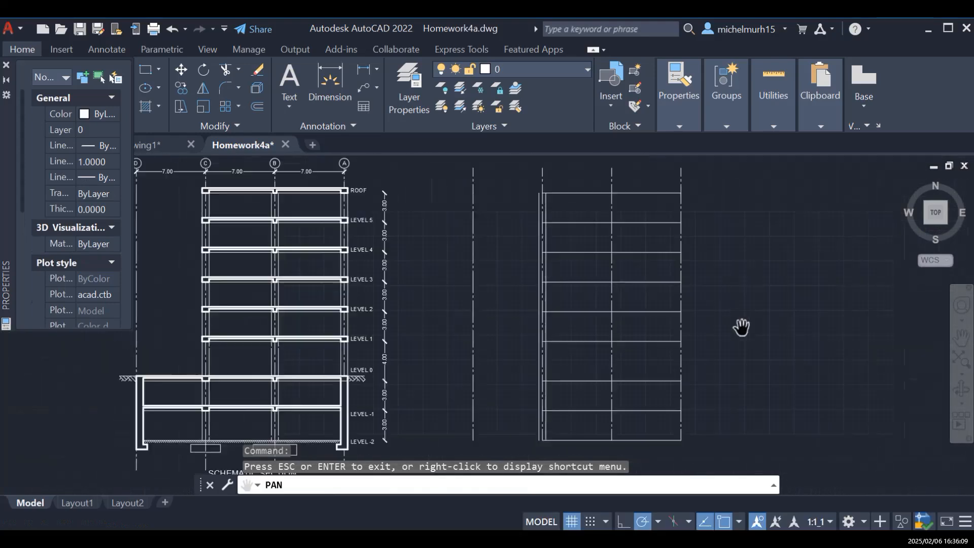
key("Escape")
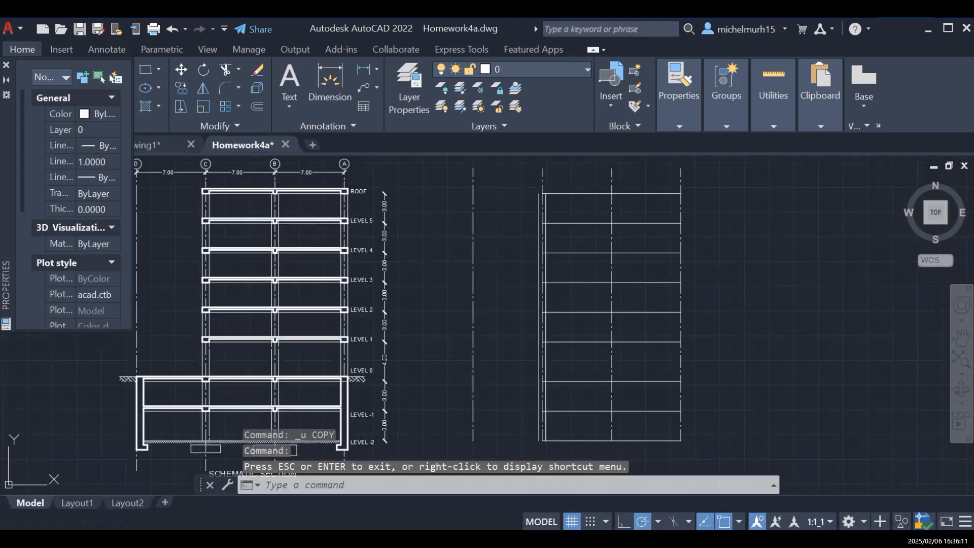
right_click(755, 315)
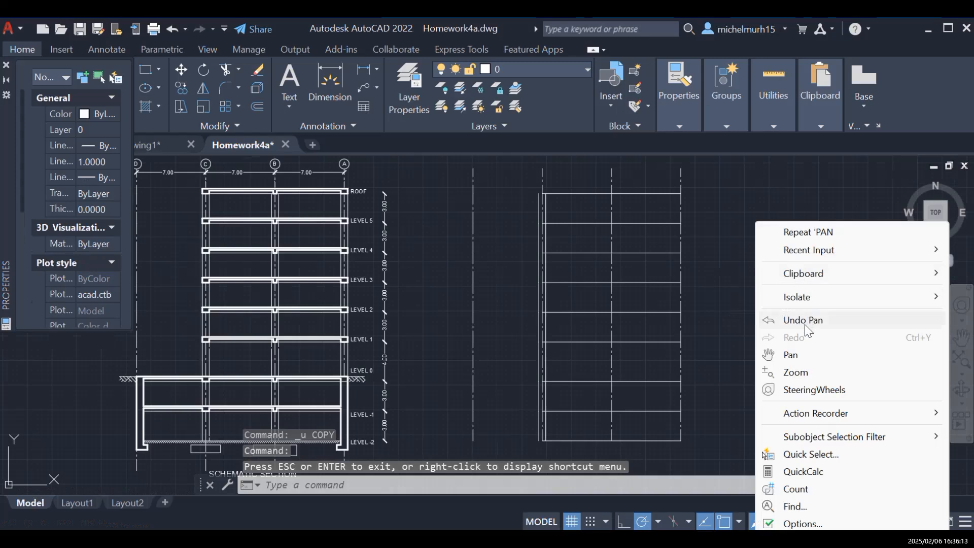
left_click(814, 372)
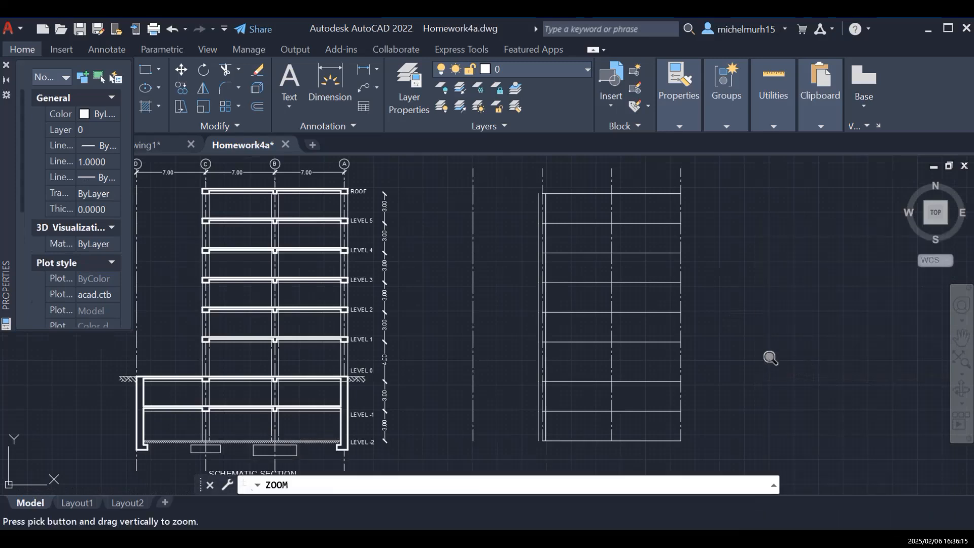
scroll(754, 354, "up", 2)
scroll(755, 354, "down", 3)
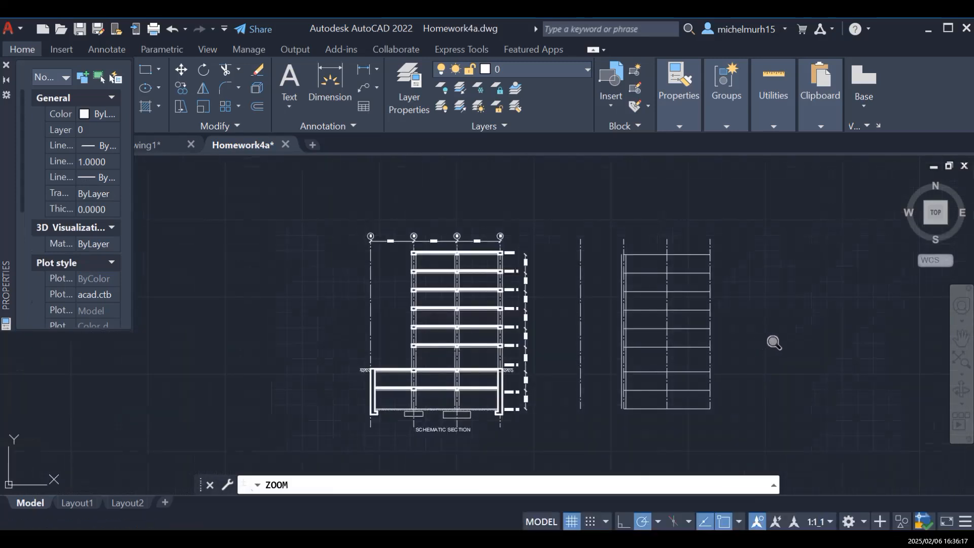
key("Escape")
right_click(881, 346)
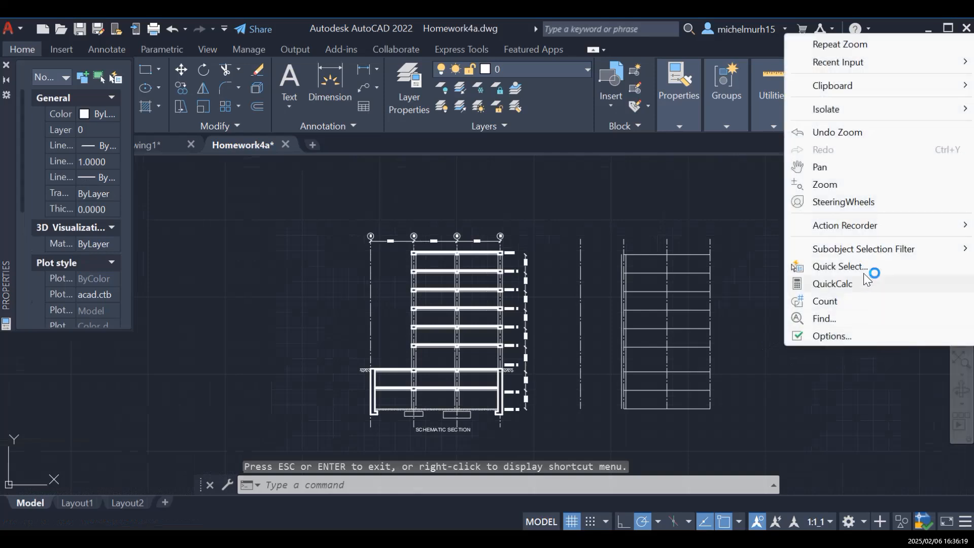
left_click(741, 219)
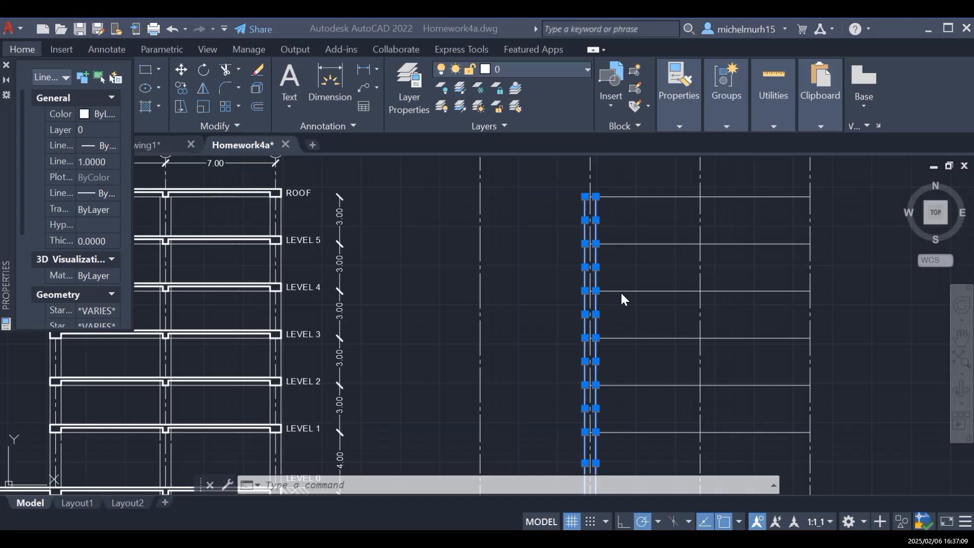
Step: Copy the selected column lines to the third and fourth new axes, using the second axis's intersection with the roof line as base point
left_click(561, 345)
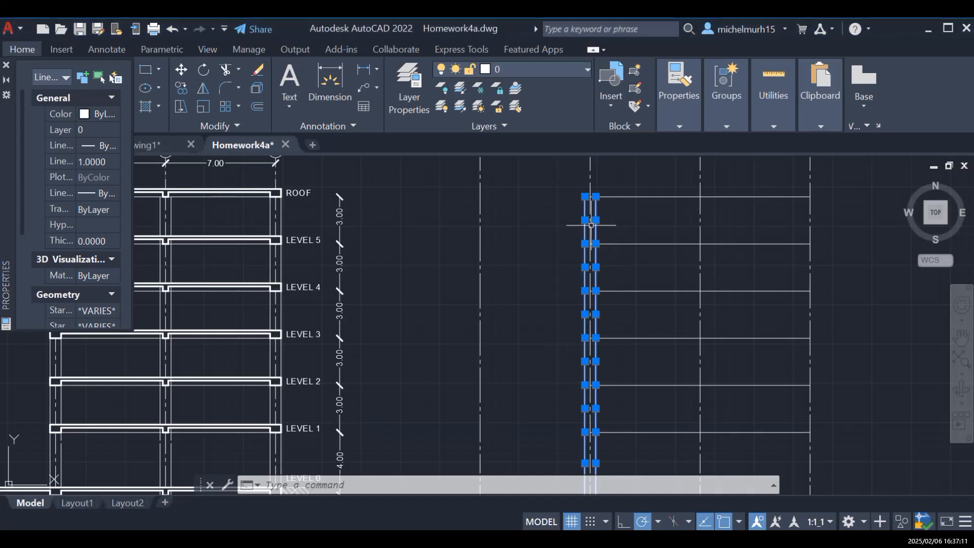
type("co")
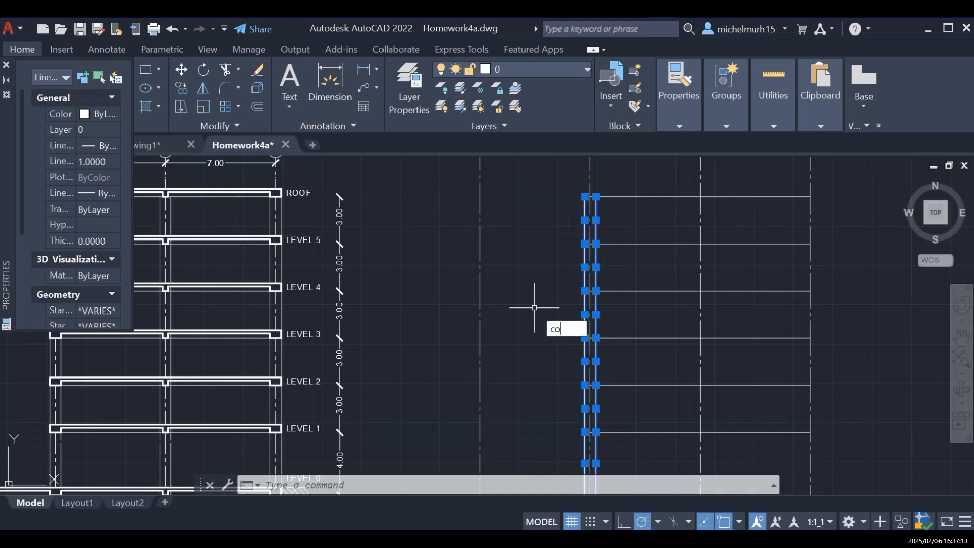
type("py")
key("Return")
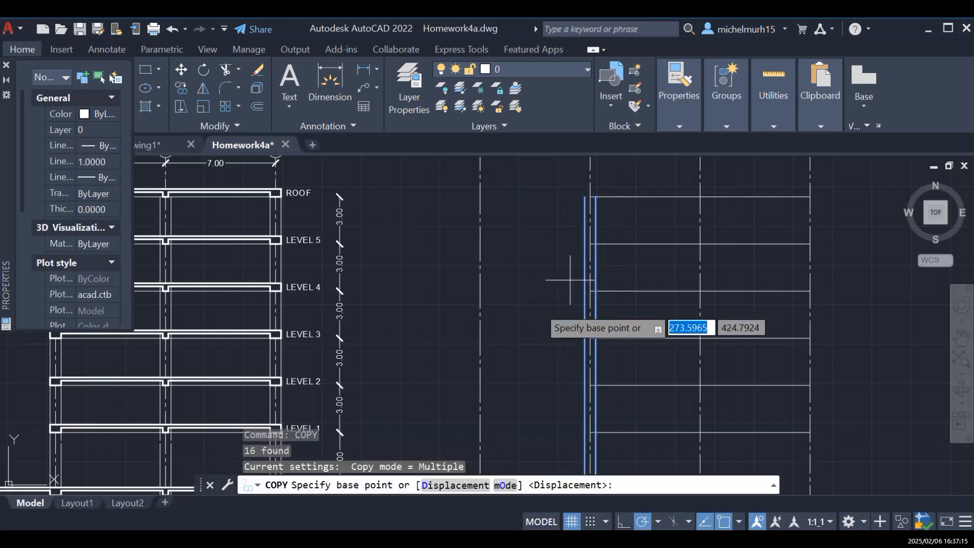
left_click(590, 195)
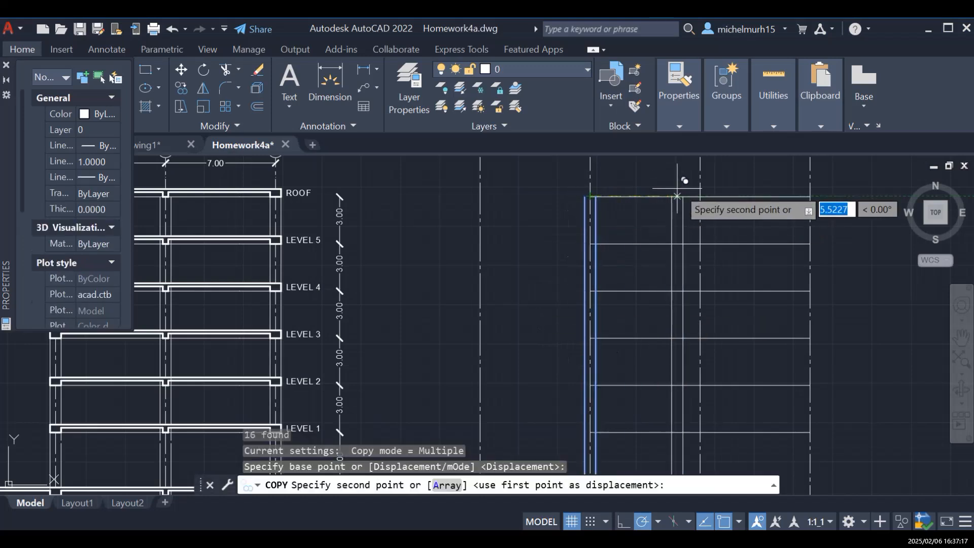
left_click(700, 196)
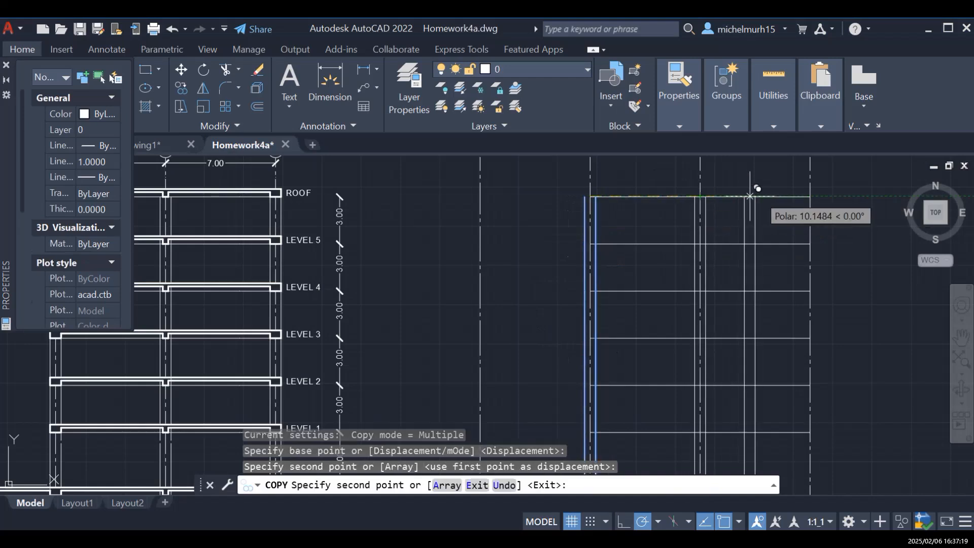
left_click(810, 196)
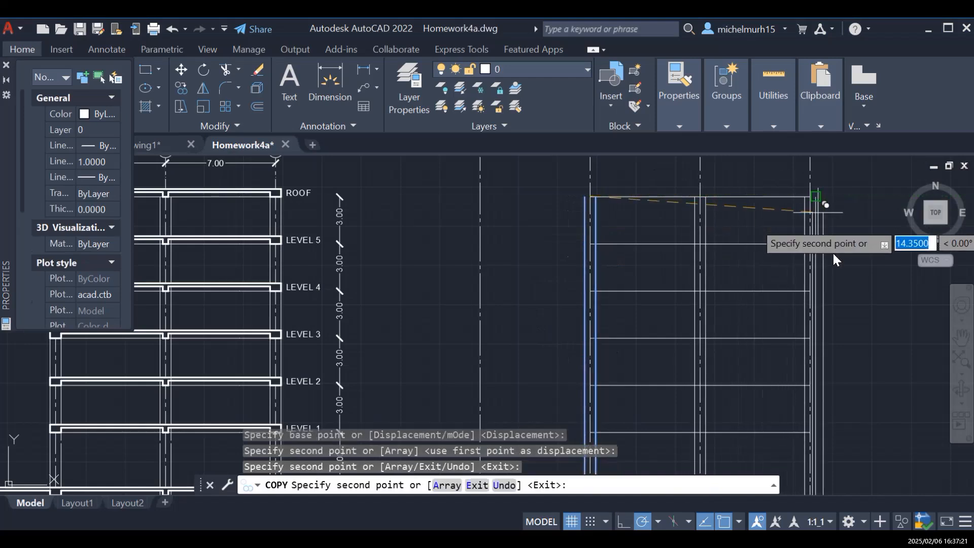
key("Escape")
scroll(707, 272, "down", 3)
scroll(767, 319, "up", 4)
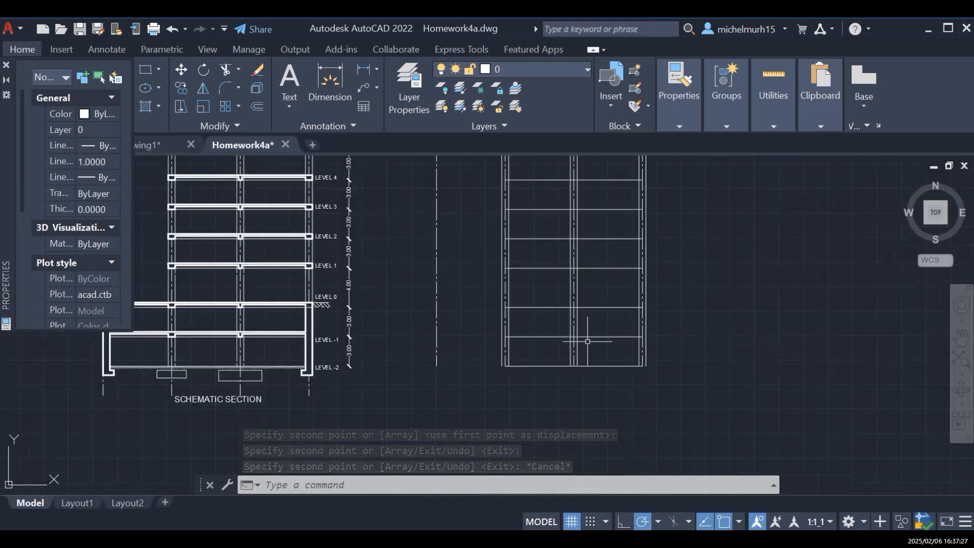
Step: Examine the lower part of the reference schematic section, from Level 2 down to the basement walls and footings
scroll(587, 330, "down", 4)
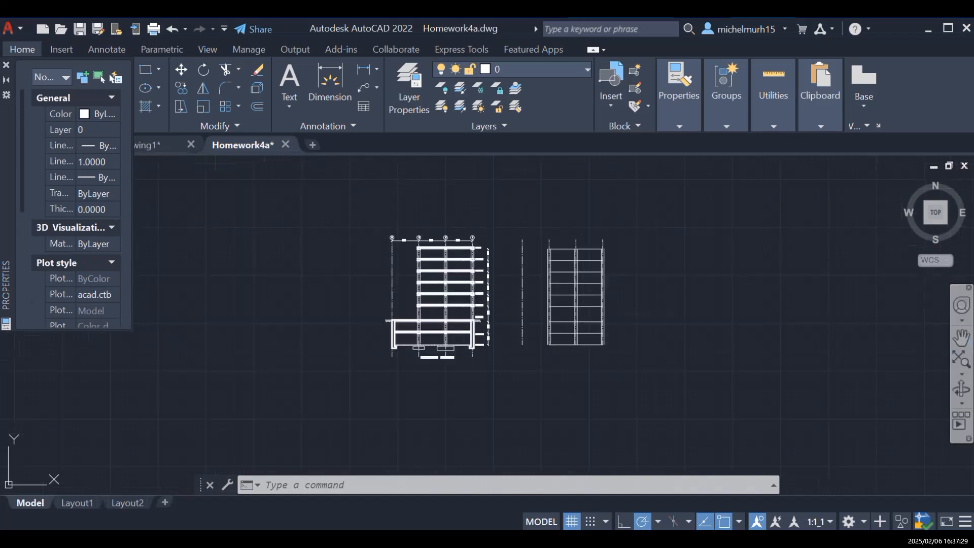
left_click(961, 336)
left_click_drag(387, 331, 518, 330)
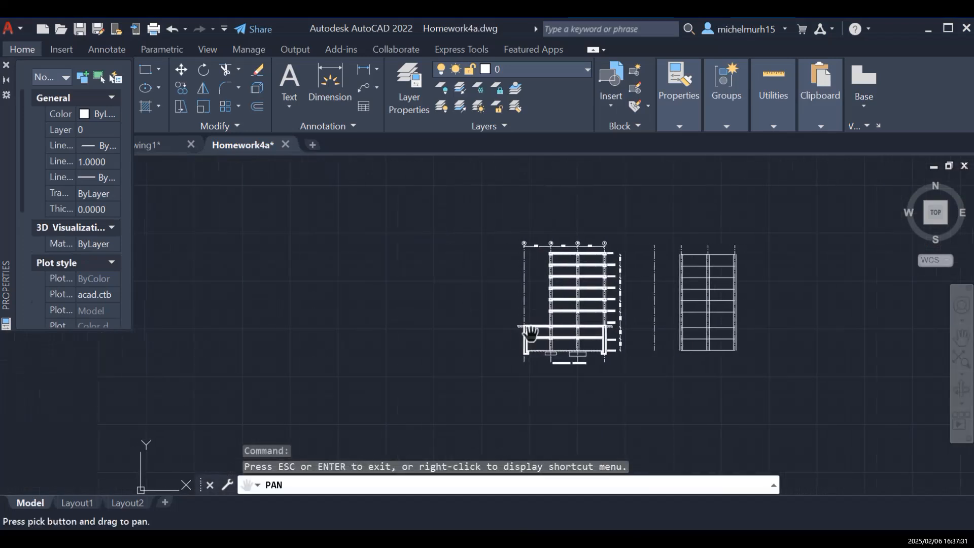
scroll(579, 332, "up", 5)
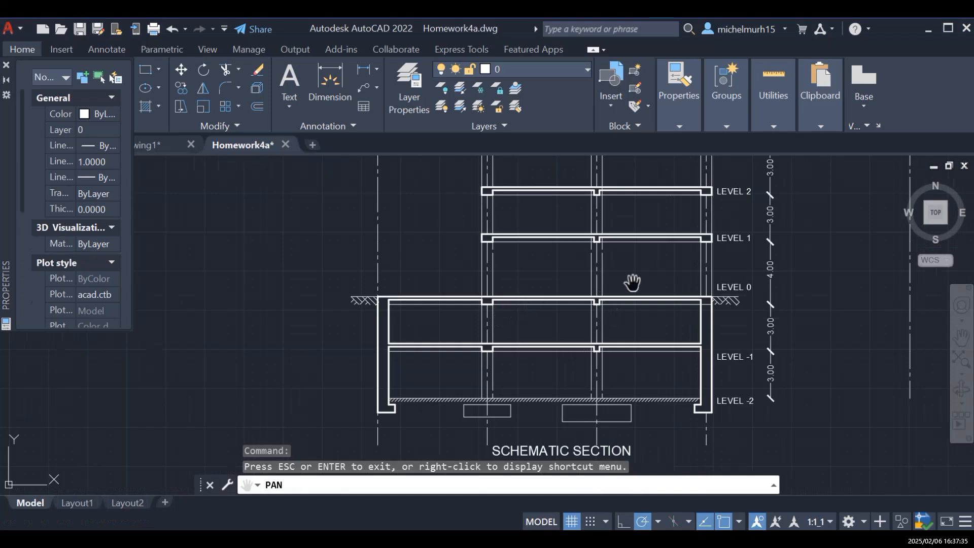
scroll(629, 284, "down", 2)
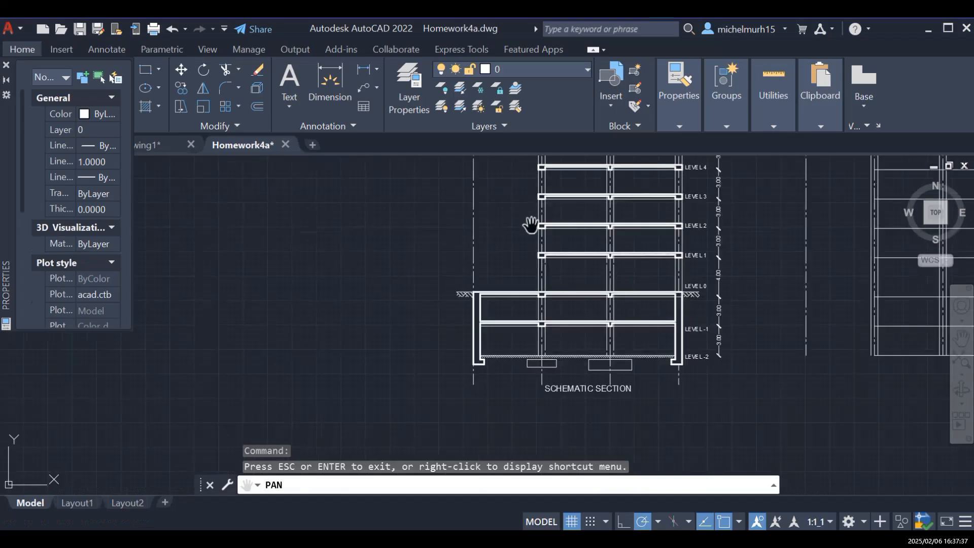
scroll(615, 204, "down", 2)
Step: Examine the slab and beam outlines at the roof and upper levels of the reference section across axes C, B and A
mouse_move(611, 223)
left_mouse_down()
mouse_move(606, 267)
mouse_move(561, 332)
left_mouse_up()
scroll(567, 273, "up", 6)
left_click_drag(553, 234, 522, 272)
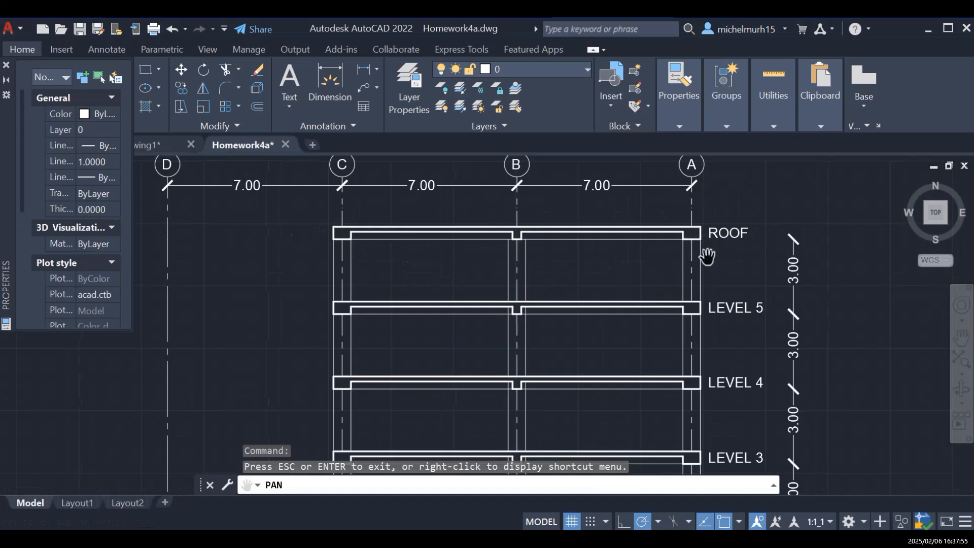
mouse_move(680, 289)
left_mouse_down()
mouse_move(506, 291)
mouse_move(477, 281)
left_mouse_up()
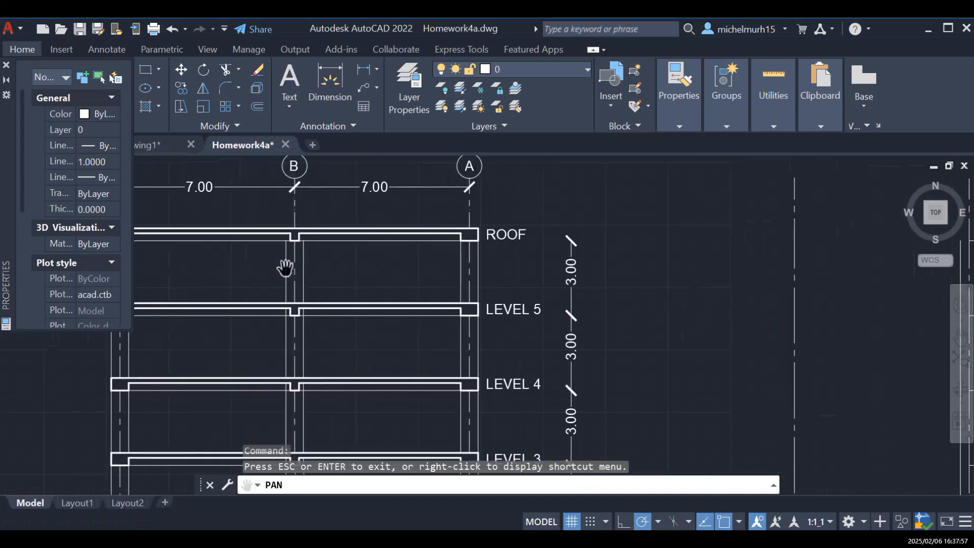
left_click_drag(275, 266, 384, 307)
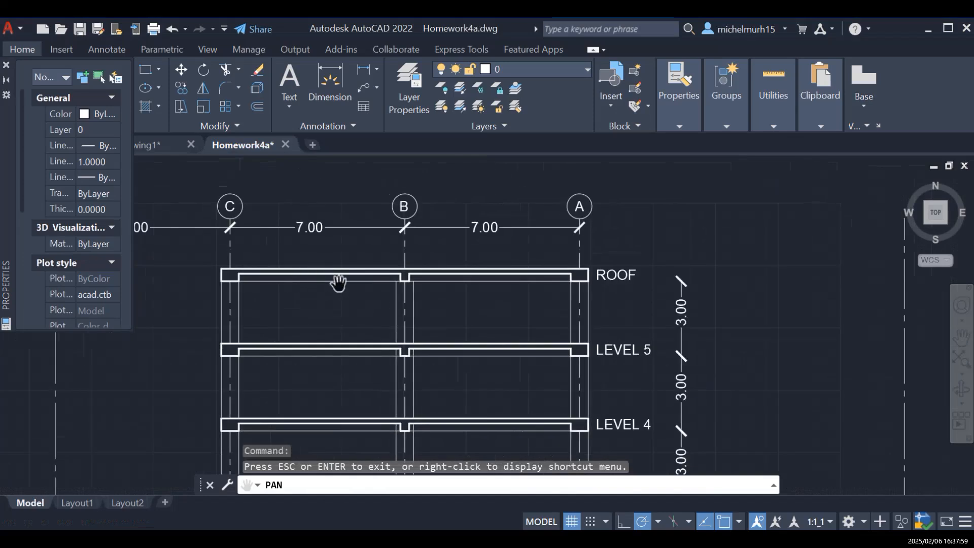
scroll(466, 350, "down", 1)
scroll(507, 327, "up", 1)
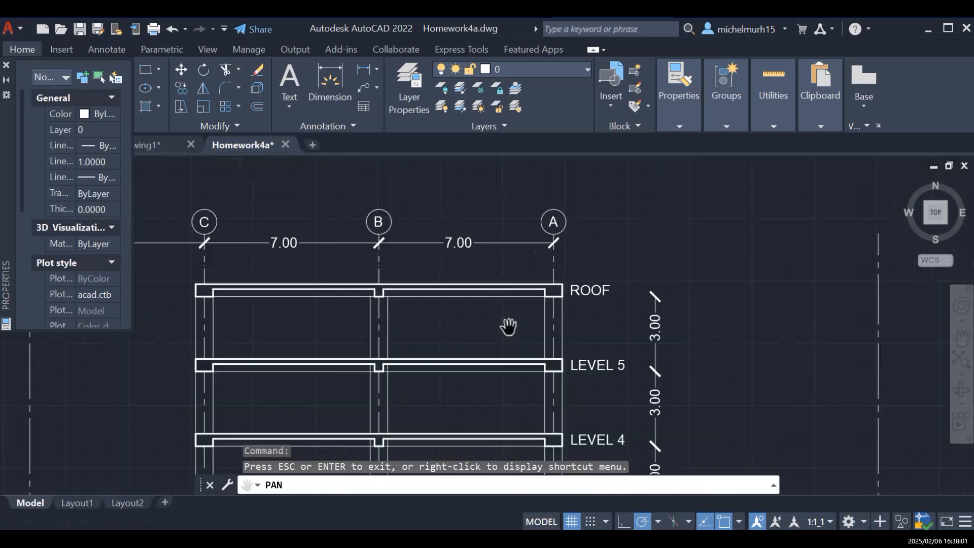
left_click_drag(500, 322, 358, 336)
left_click_drag(582, 298, 556, 304)
mouse_move(844, 291)
left_mouse_down()
mouse_move(717, 298)
mouse_move(654, 326)
mouse_move(685, 314)
left_mouse_up()
left_click_drag(423, 335, 666, 313)
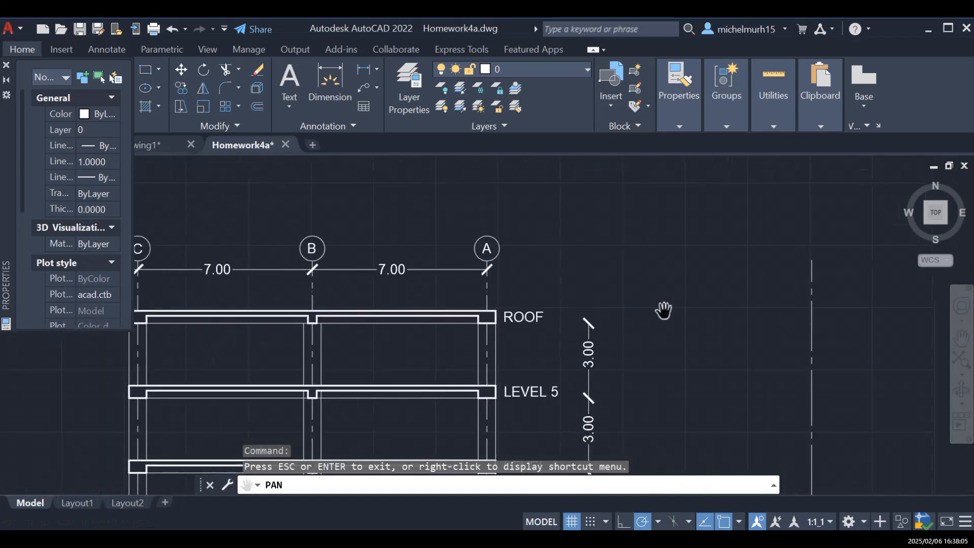
left_click_drag(491, 343, 513, 340)
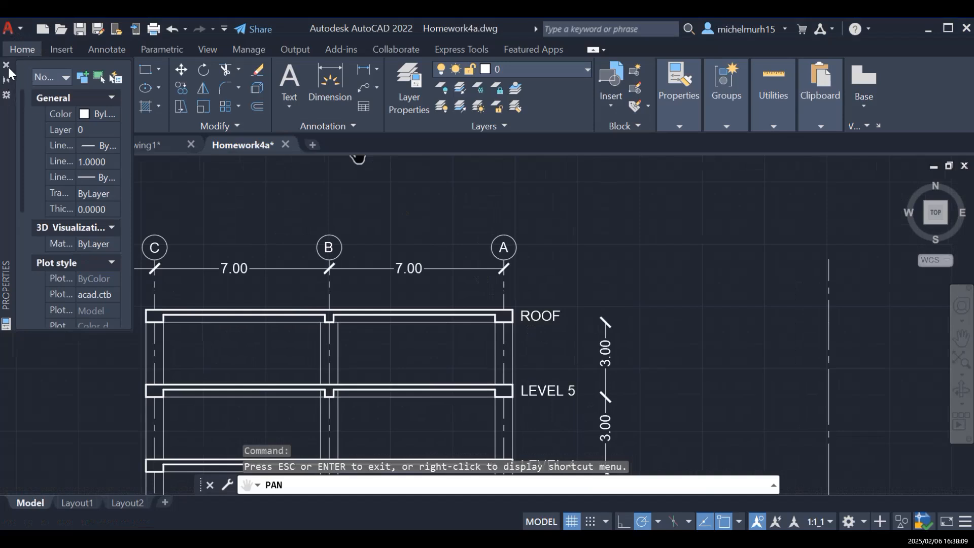
Step: Make the walls layer the current layer in the layer manager and close the manager
left_click(410, 87)
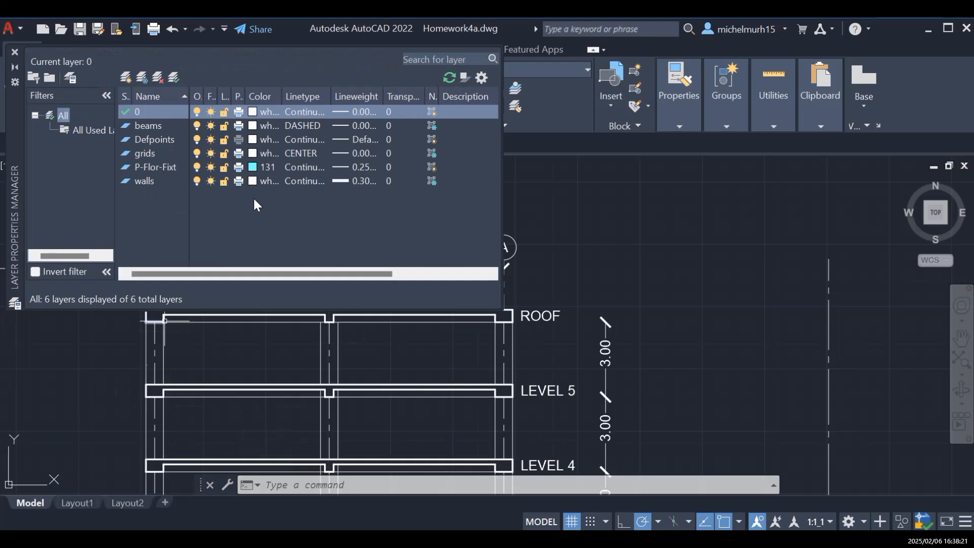
left_click(135, 184)
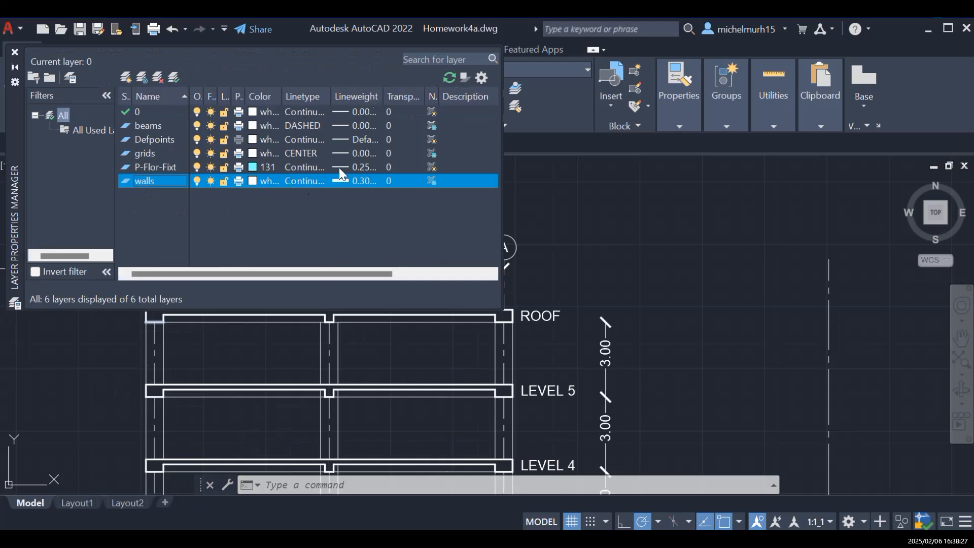
left_click(175, 77)
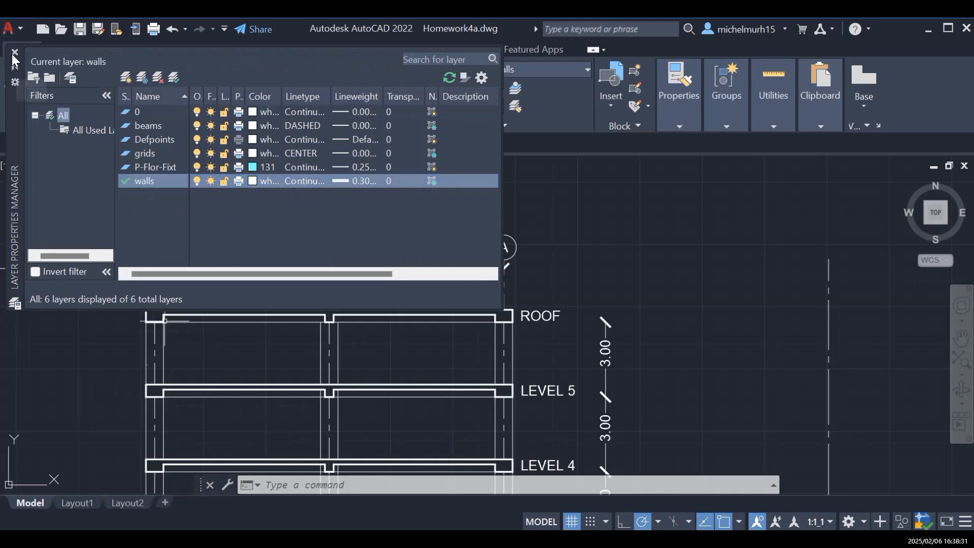
left_click(15, 52)
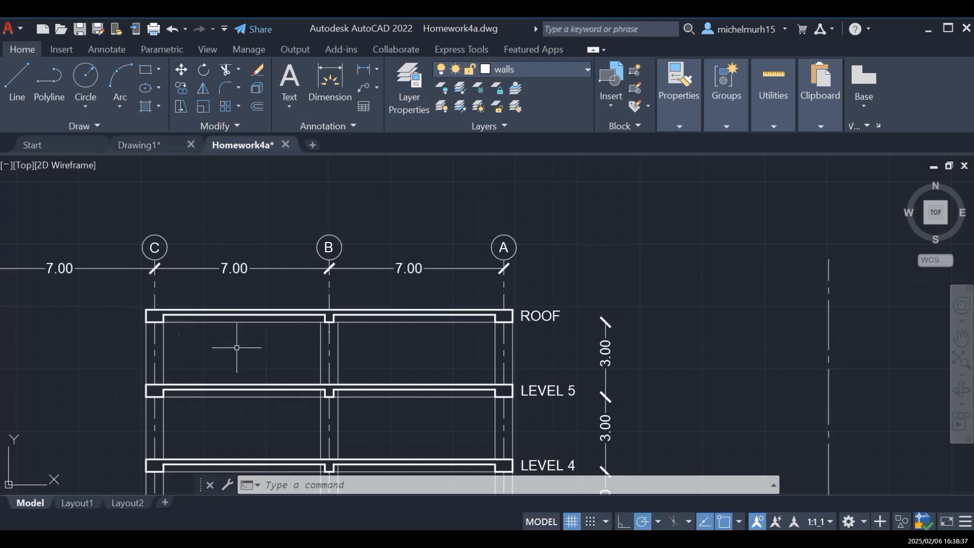
Step: Measure the height of the reference roof slab's outer edge at axis C with a temporary line
scroll(236, 348, "up", 2)
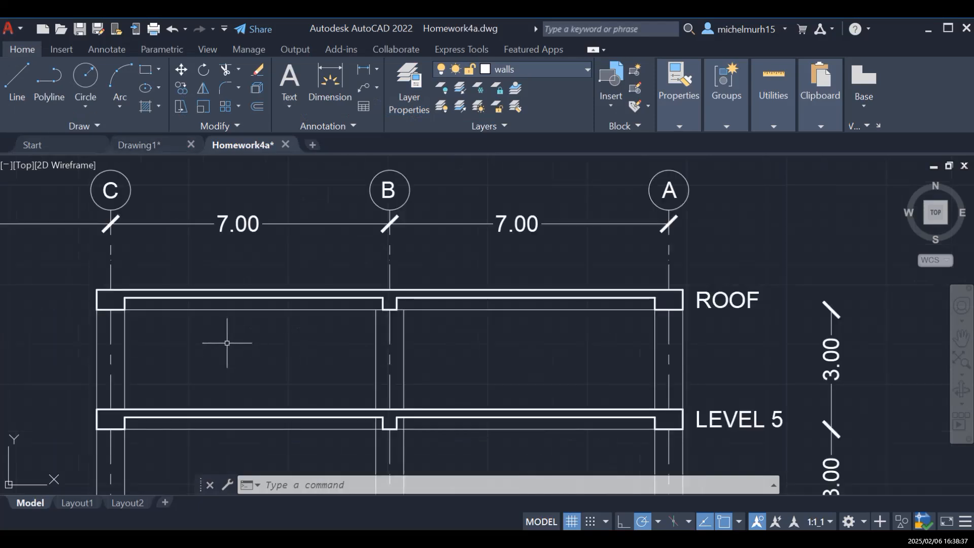
left_click(18, 75)
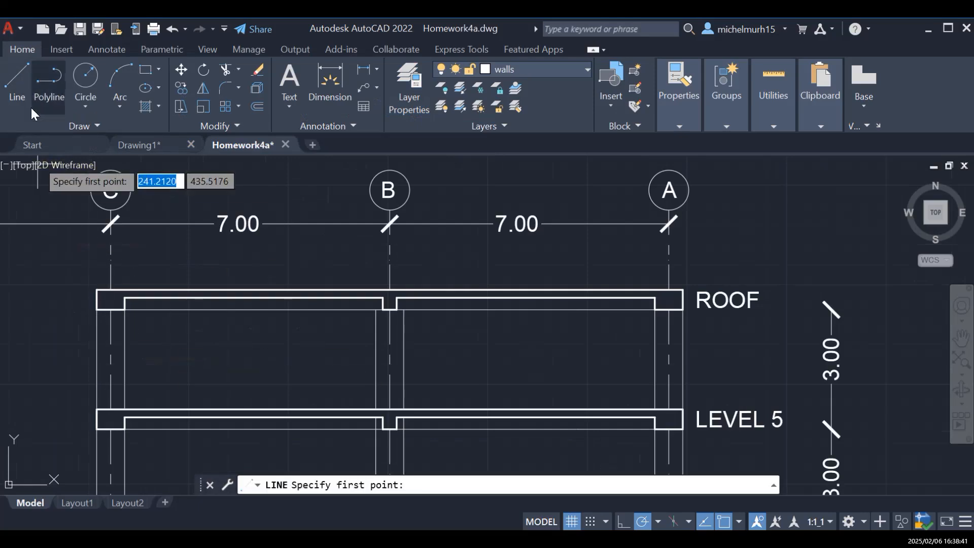
scroll(92, 325, "up", 2)
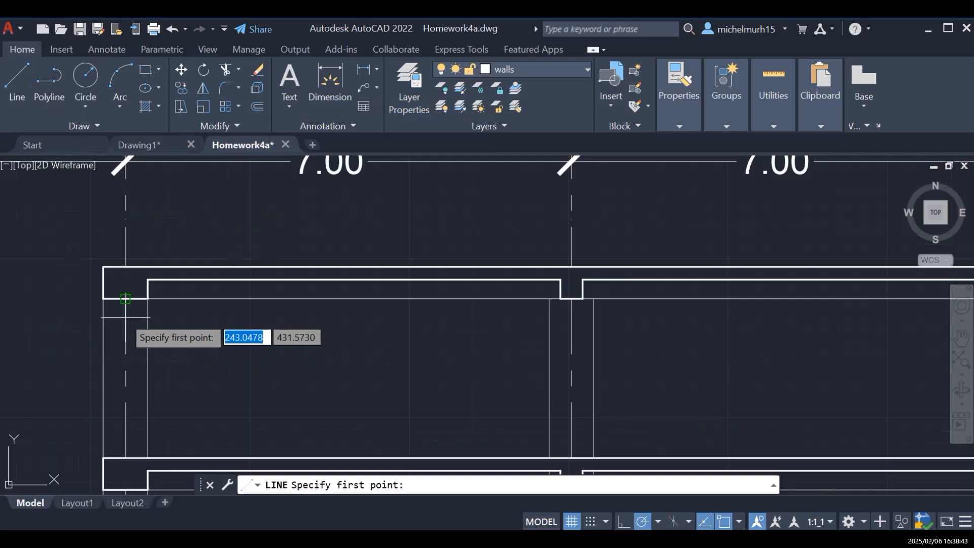
left_click(102, 298)
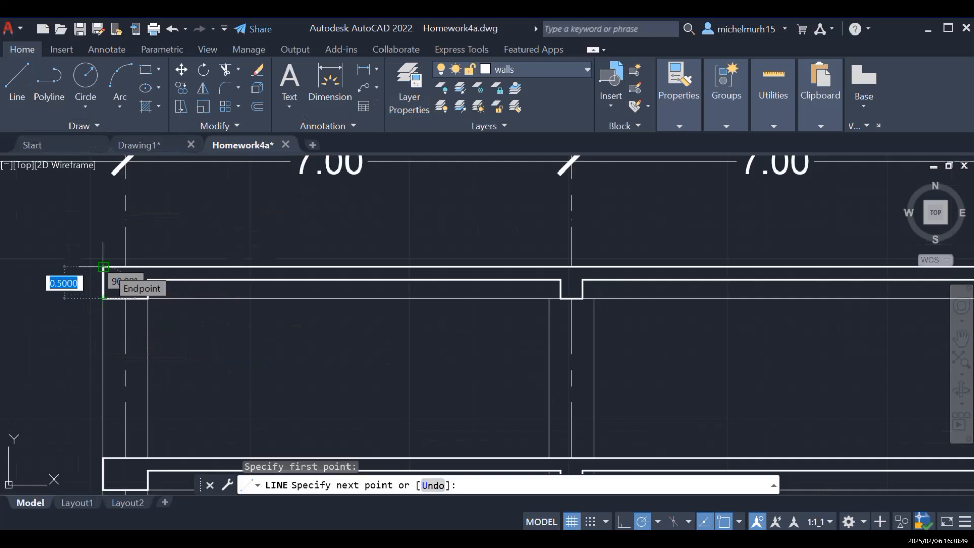
key("Escape")
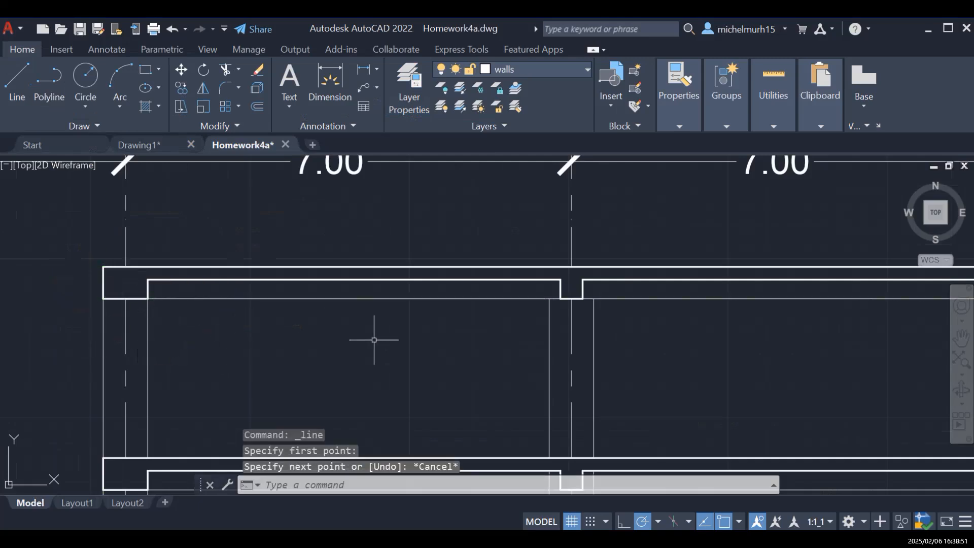
Step: Measure the distances from the column face and from axis B to the edge of the reference roof beam with temporary lines
left_click(17, 84)
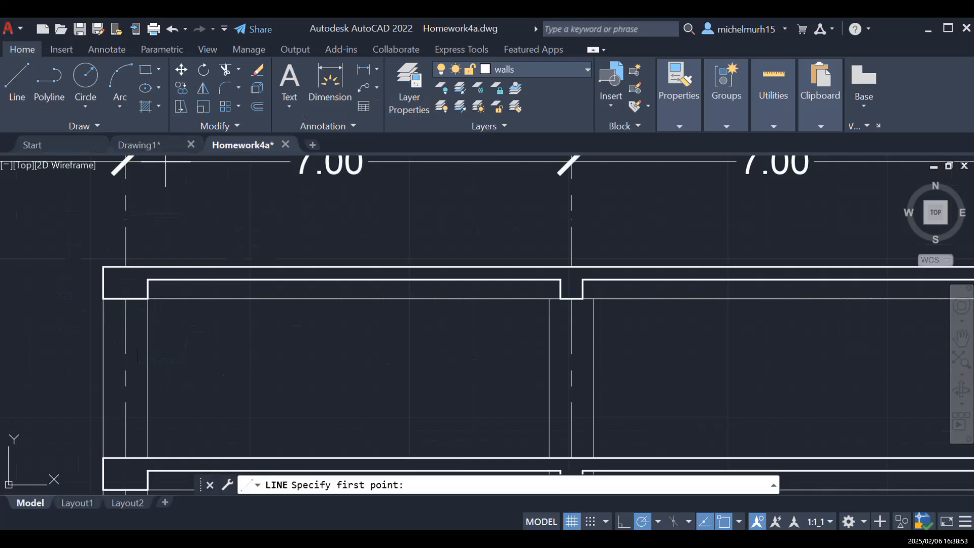
left_click(549, 299)
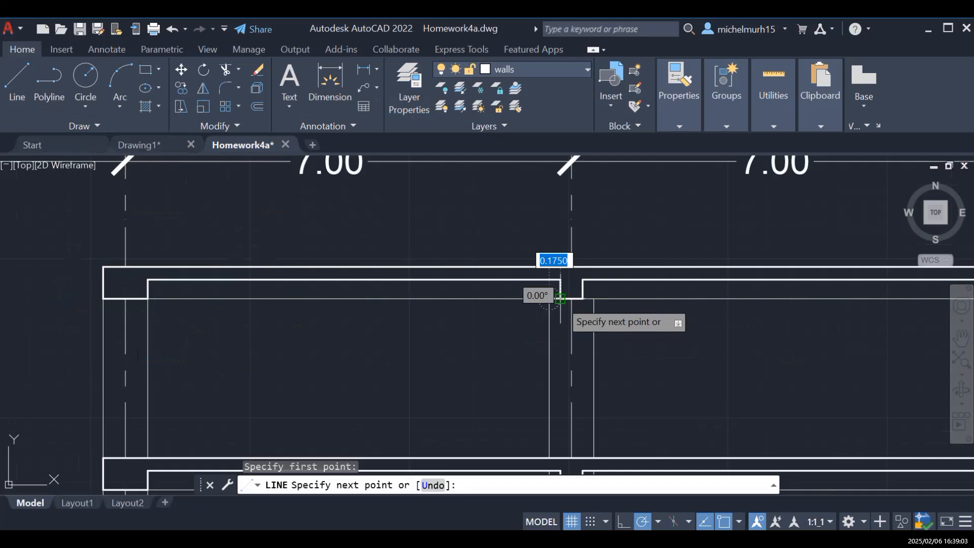
key("Escape")
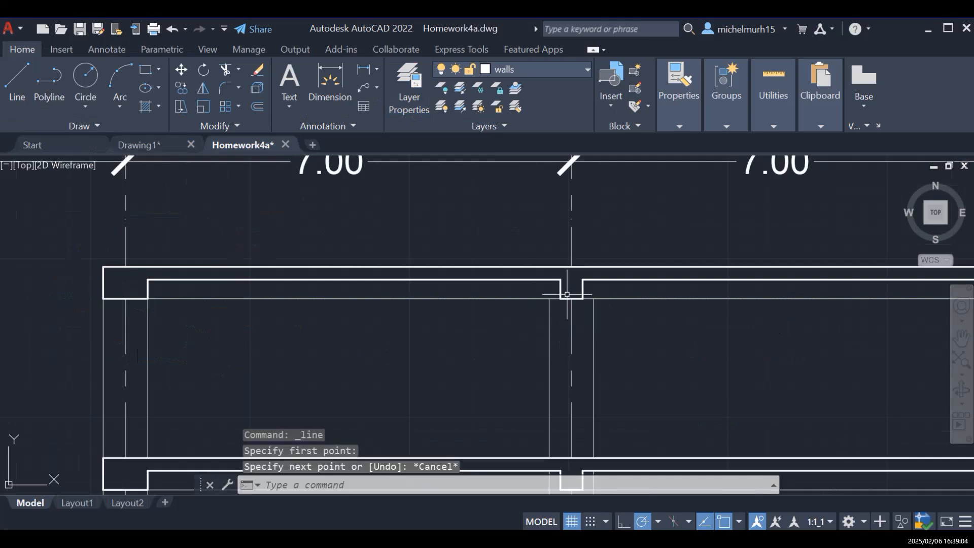
left_click(29, 76)
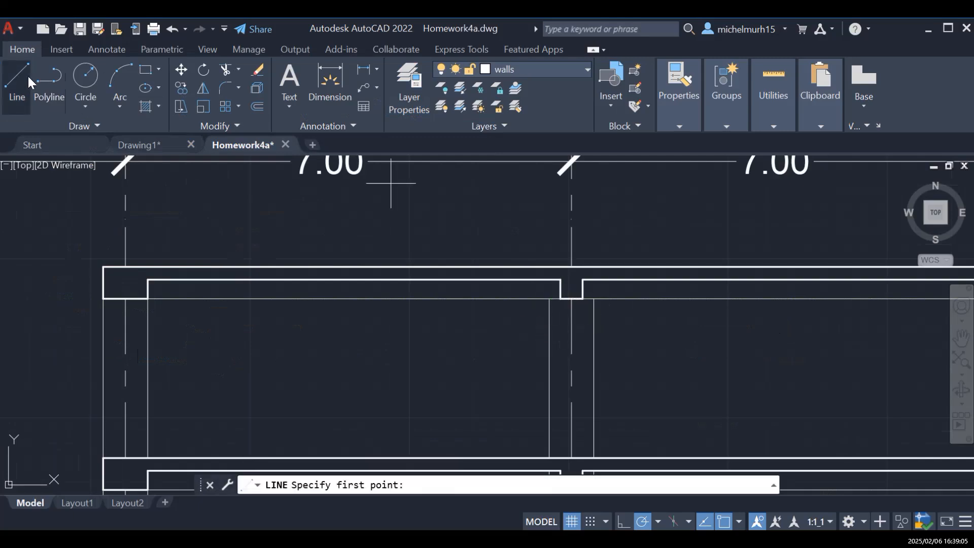
left_click(571, 298)
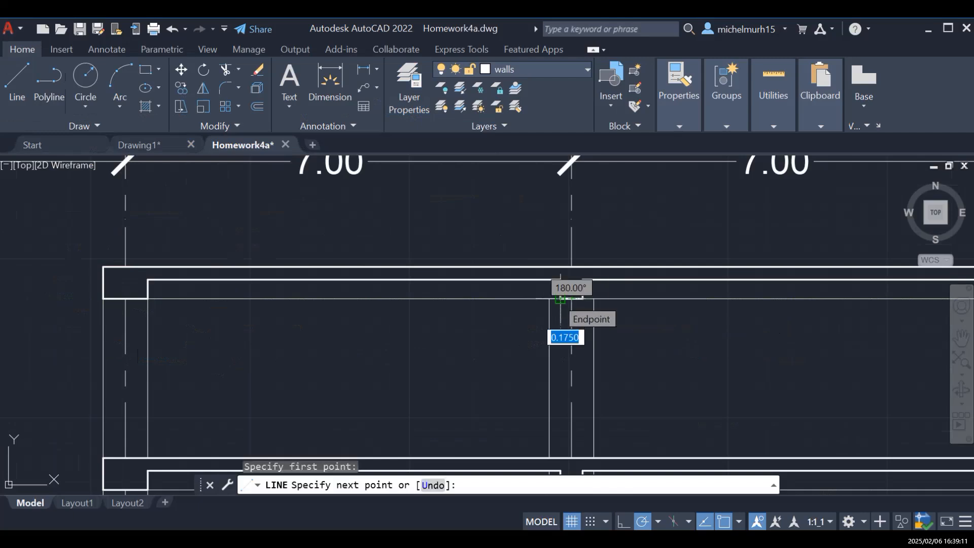
key("Escape")
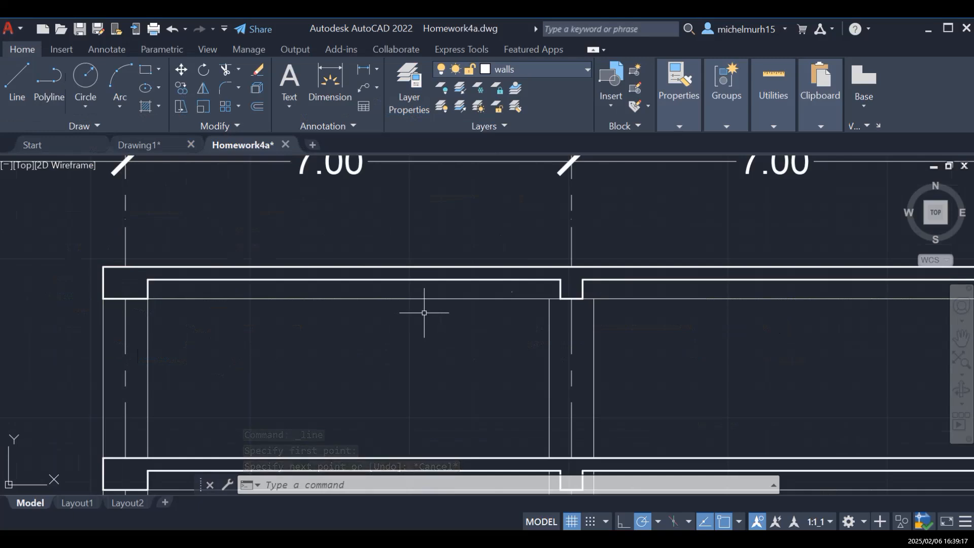
Step: Draw a 0.5 vertical line upward from the top of the outer column face at axis C in the new section
scroll(600, 310, "down", 6)
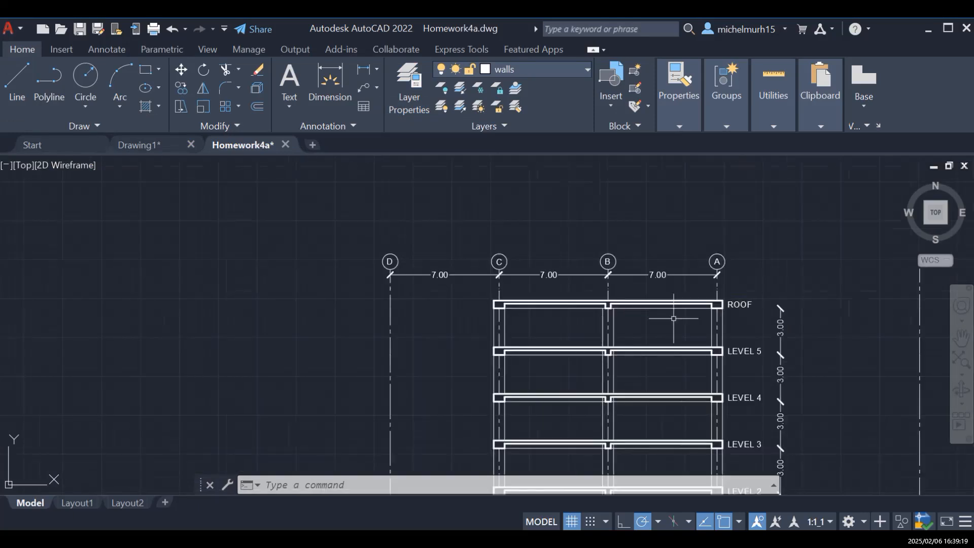
left_click(961, 337)
left_click_drag(886, 364, 648, 373)
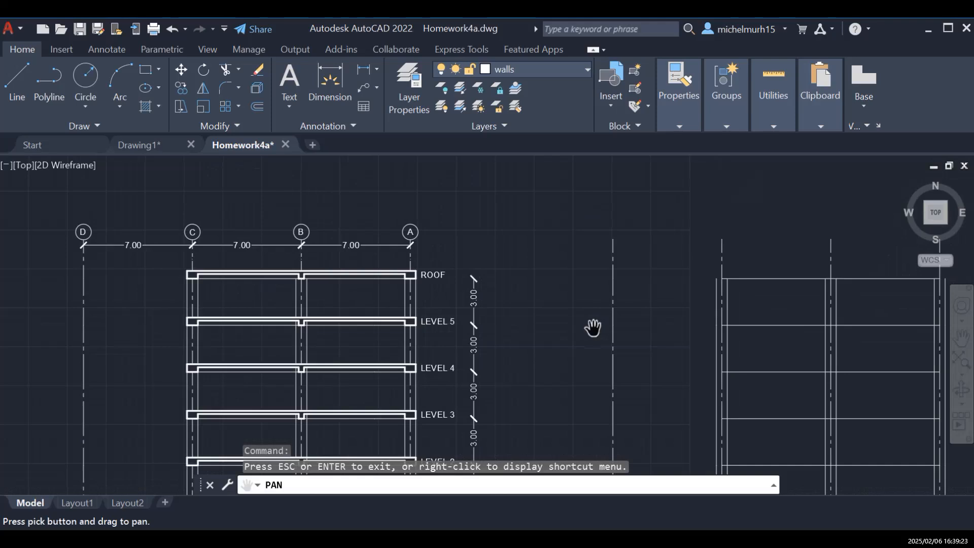
key("Escape")
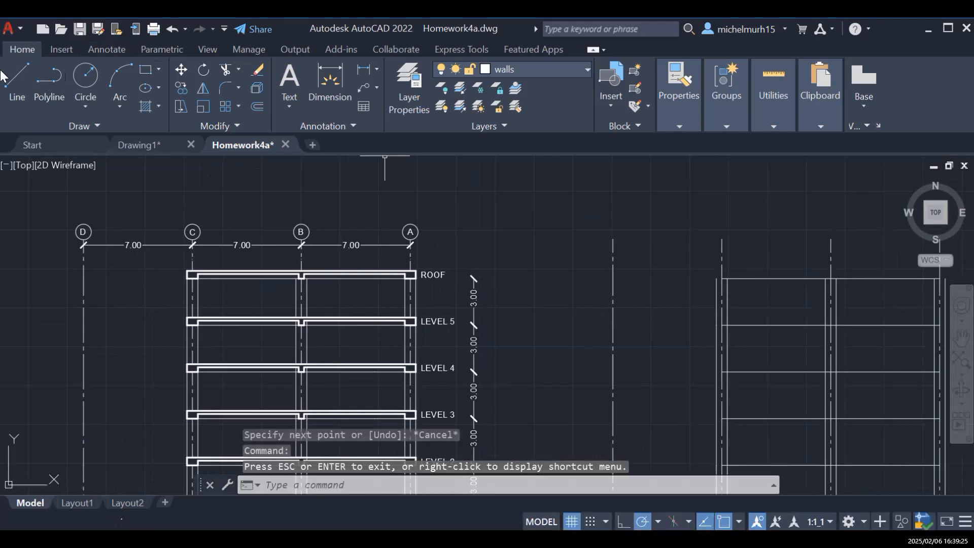
left_click(16, 88)
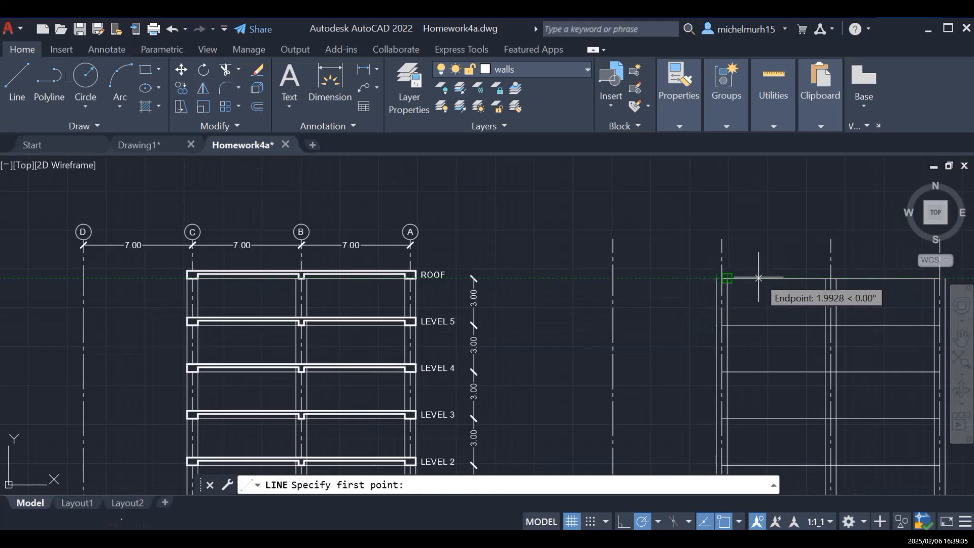
left_click(716, 278)
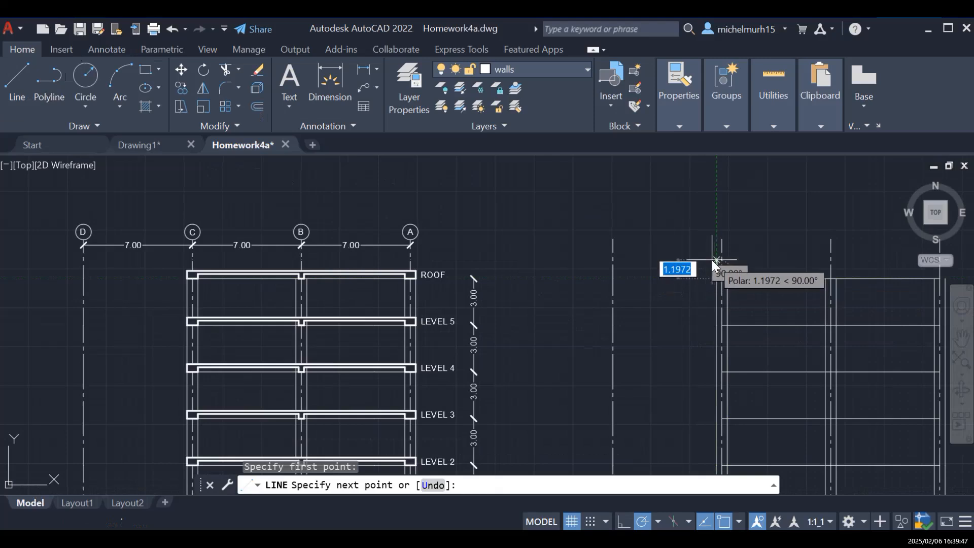
type("0.5")
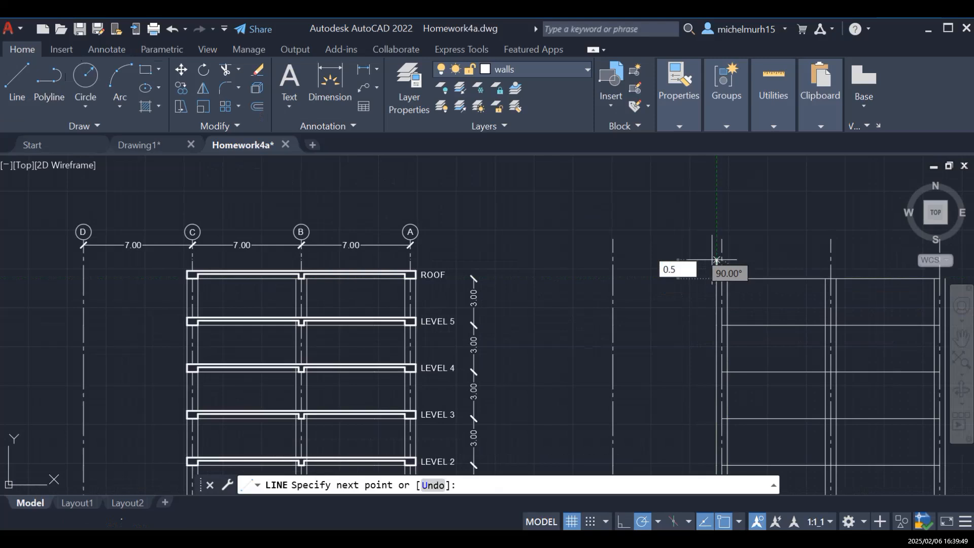
key("Return")
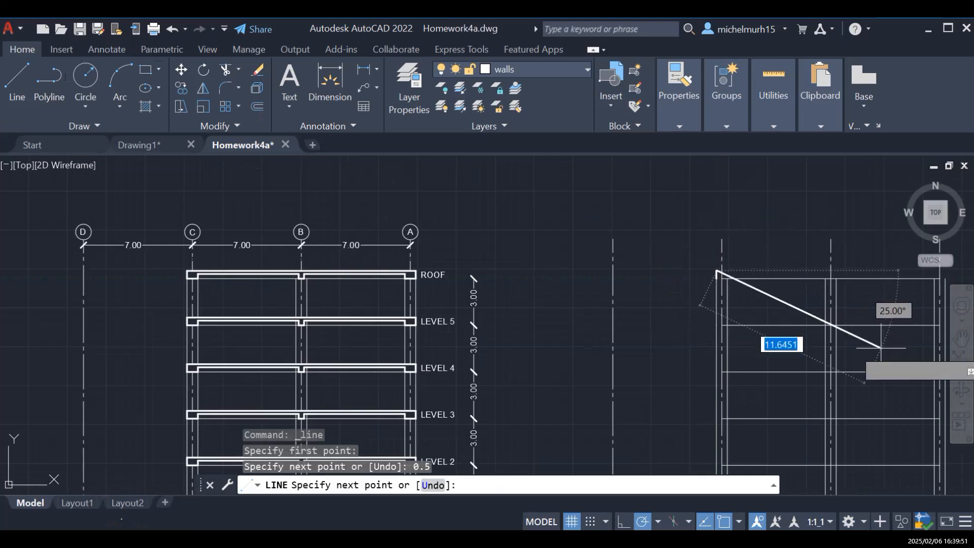
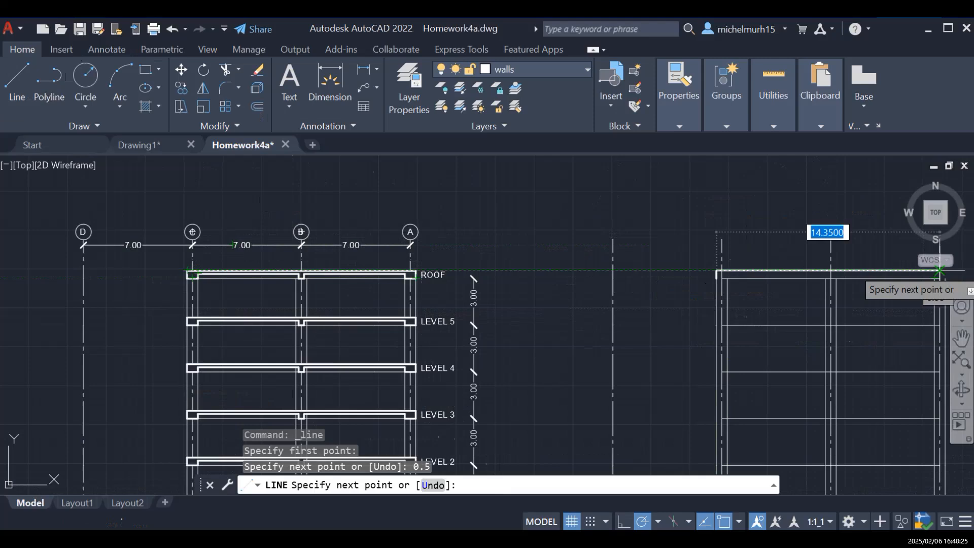
Step: Draw a 15-unit horizontal line from the top of the vertical edge toward axis A as the roof slab's upper edge
type("15")
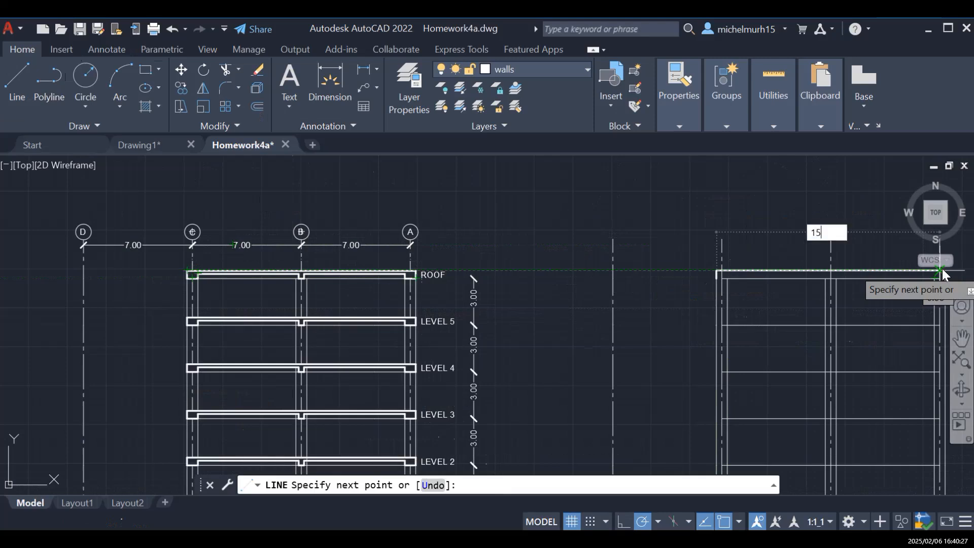
key("Return")
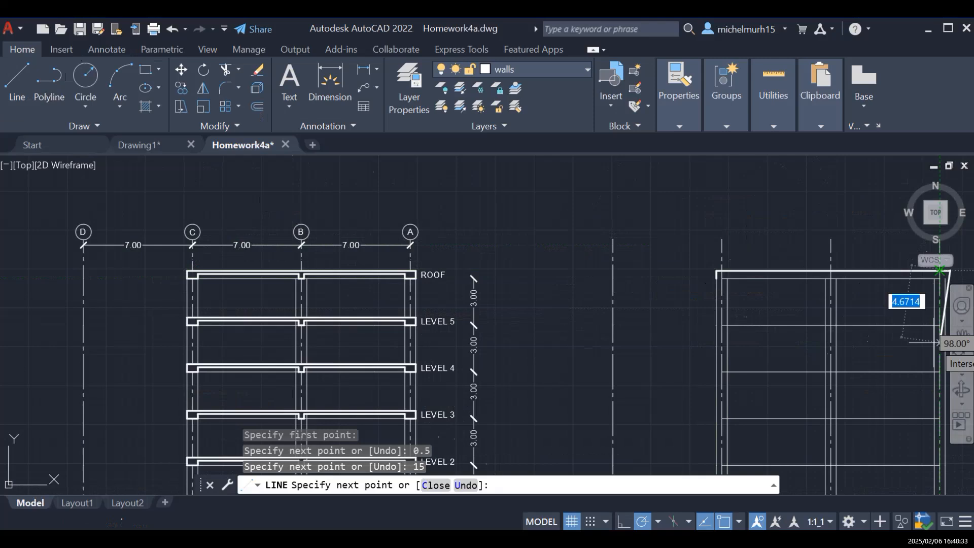
key("Escape")
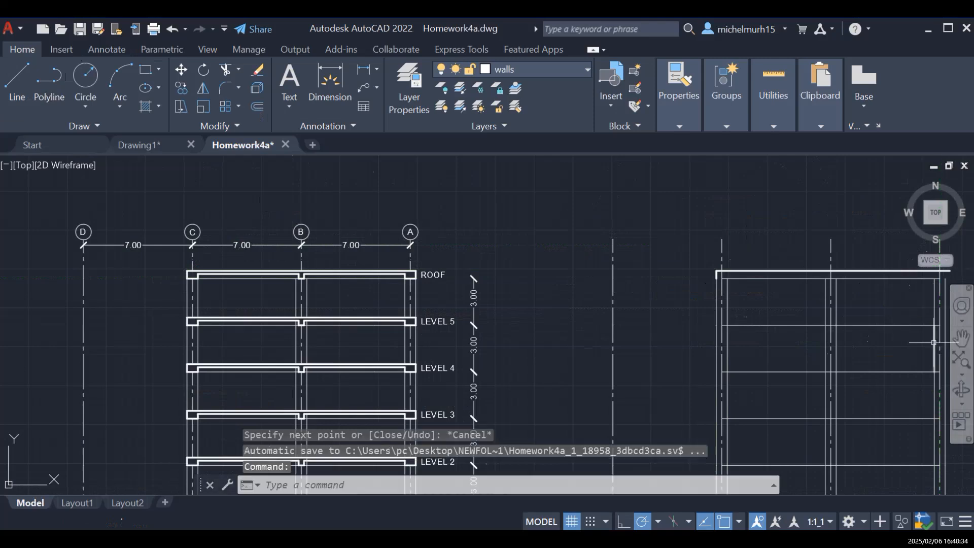
Step: Delete the 15-unit horizontal line along the top of the new roof slab
left_click(961, 338)
left_click_drag(835, 348, 581, 363)
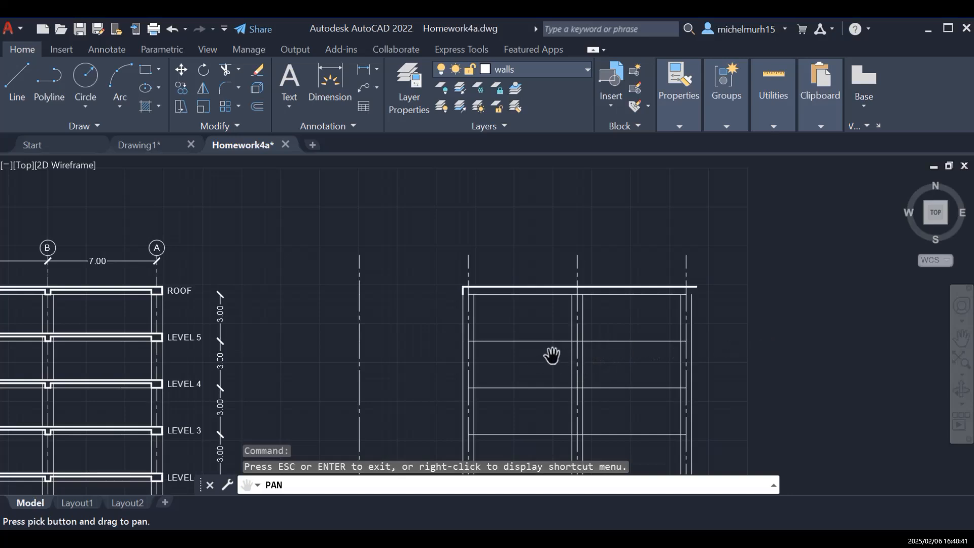
key("Escape")
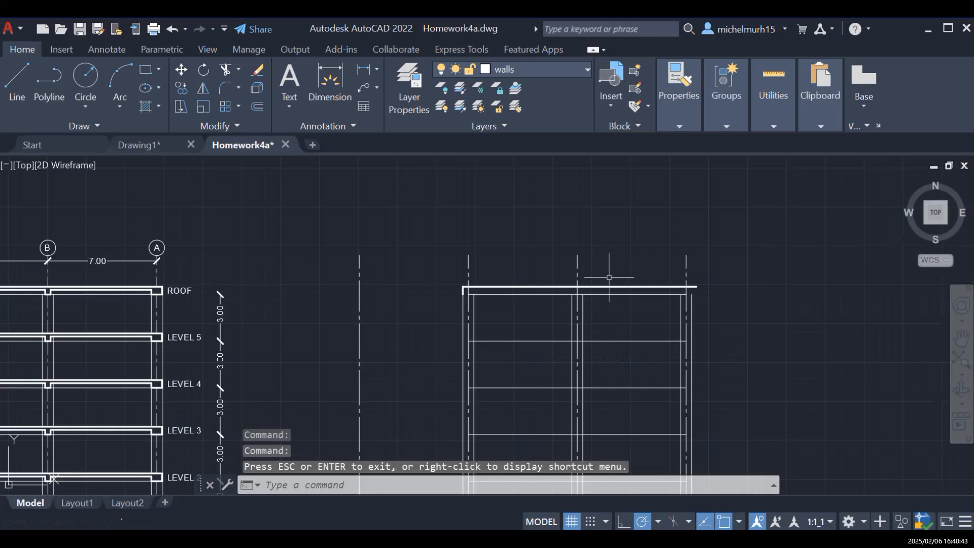
left_click(603, 286)
key("Delete")
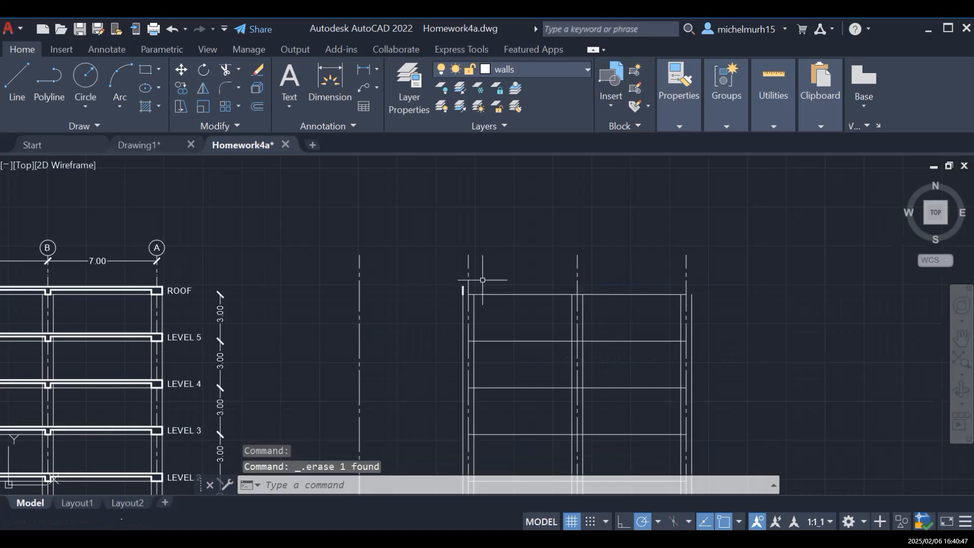
Step: Complete the roof slab rectangle with lines across to axis A's outer column face, down to the column top and back to the starting column
scroll(742, 286, "up", 2)
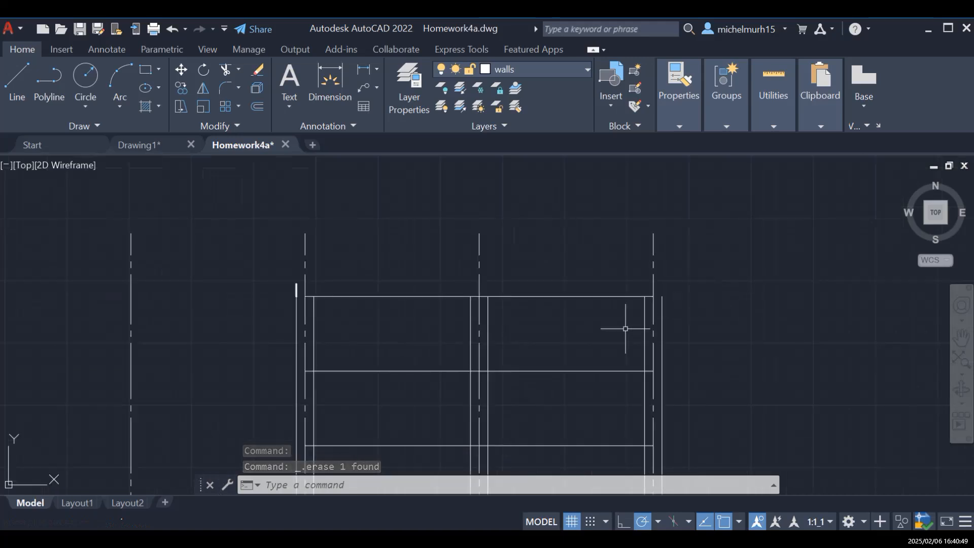
left_click(27, 78)
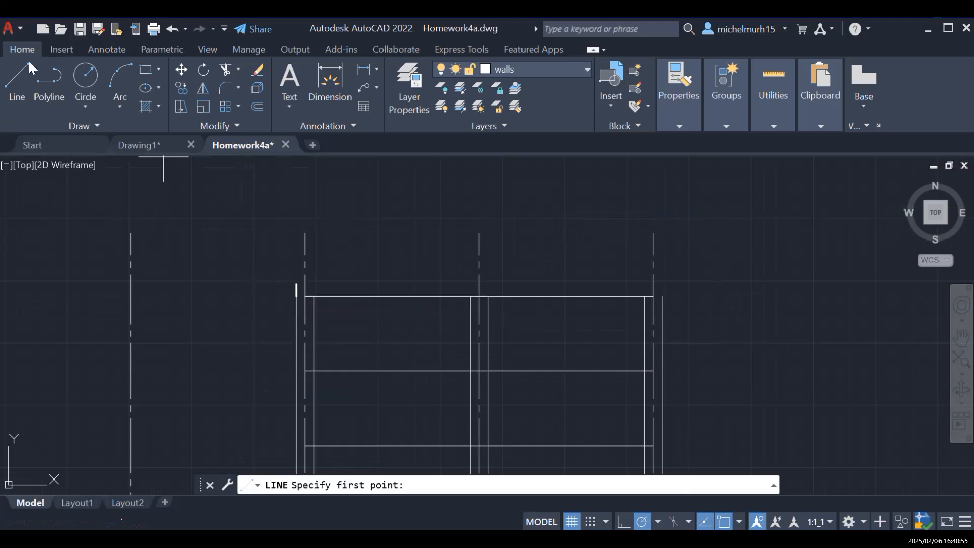
left_click(20, 76)
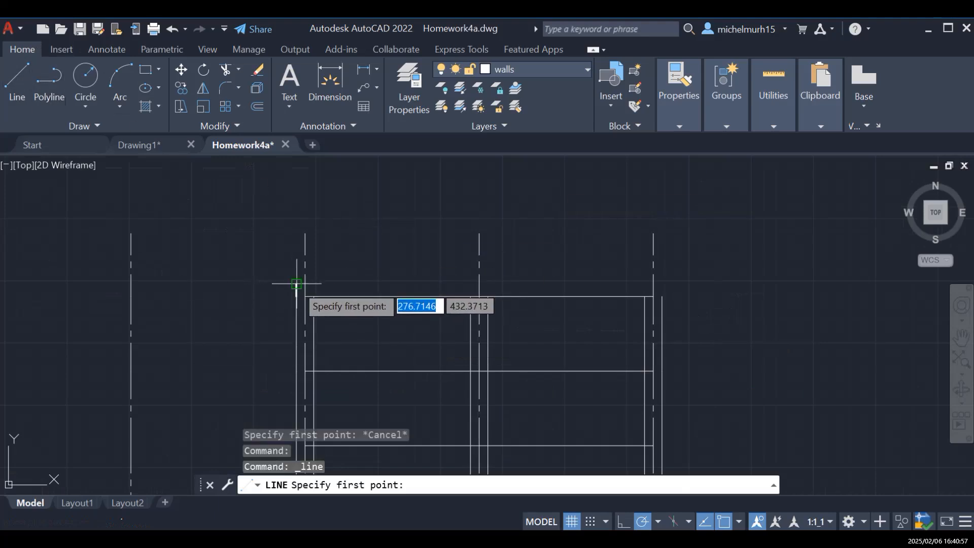
left_click(297, 283)
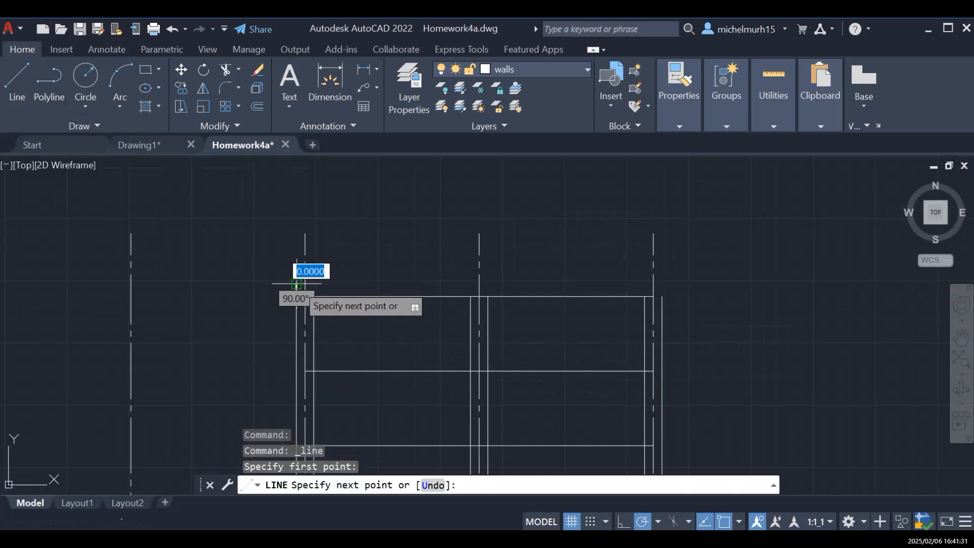
left_click(662, 284)
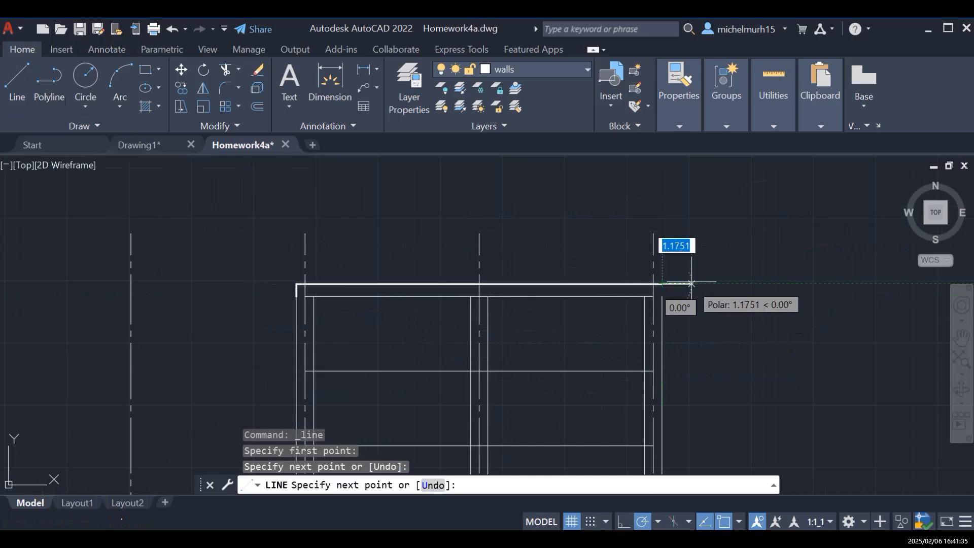
left_click(662, 296)
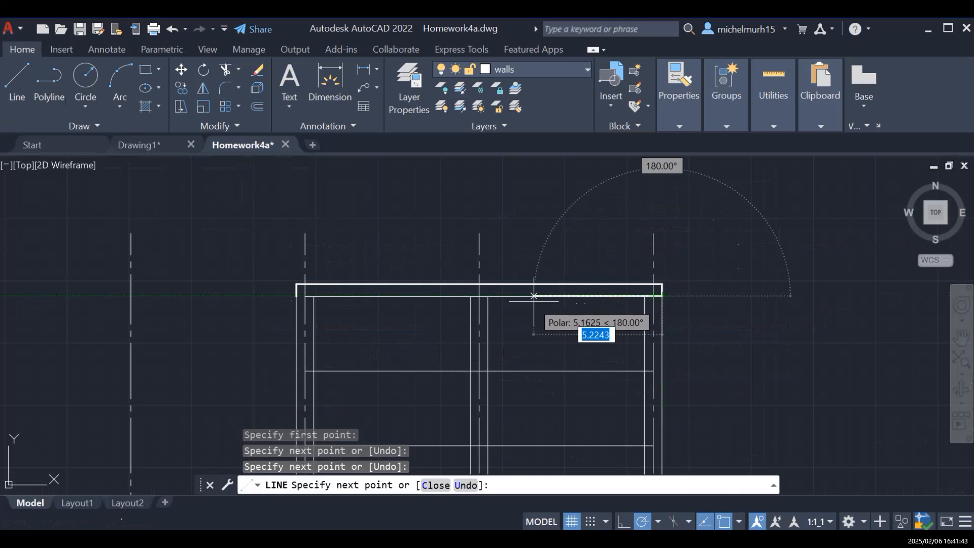
scroll(504, 299, "up", 5)
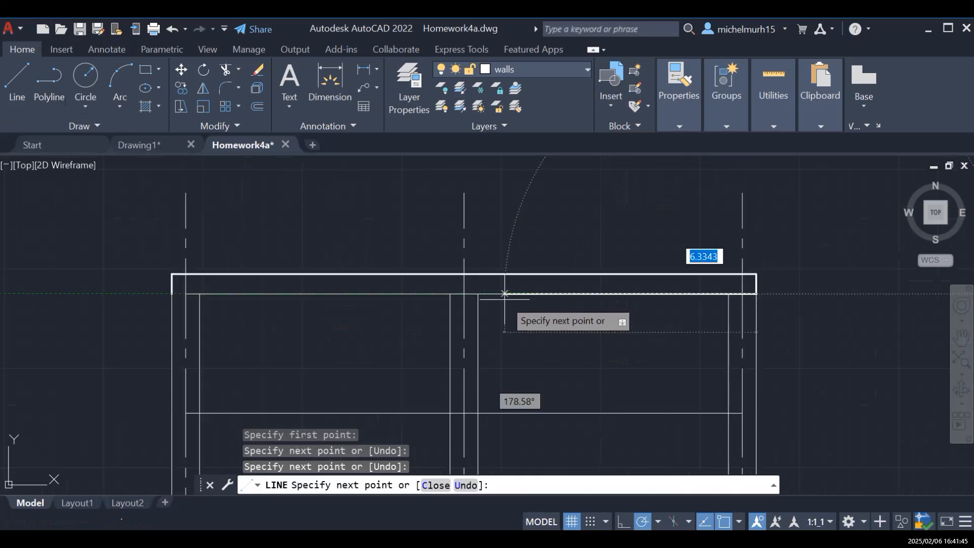
scroll(505, 299, "down", 3)
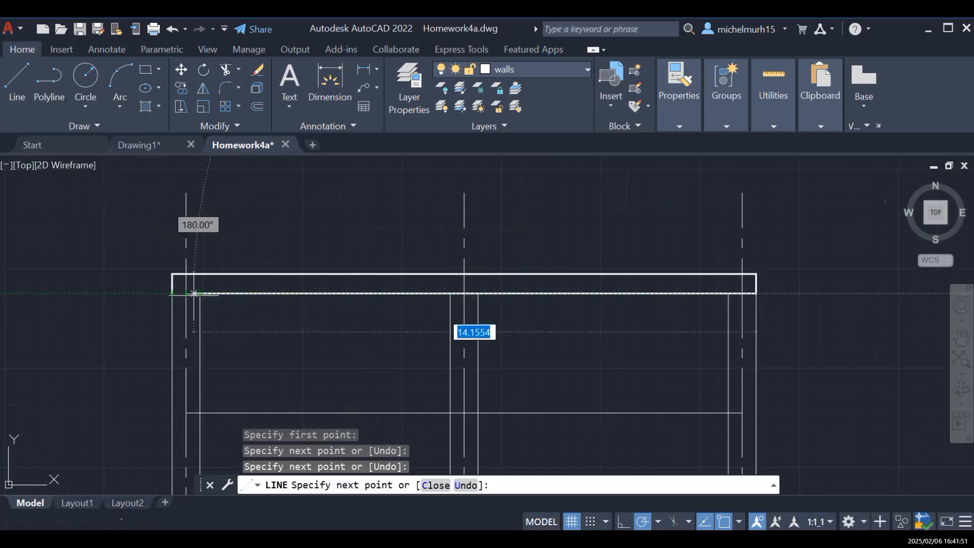
left_click(172, 293)
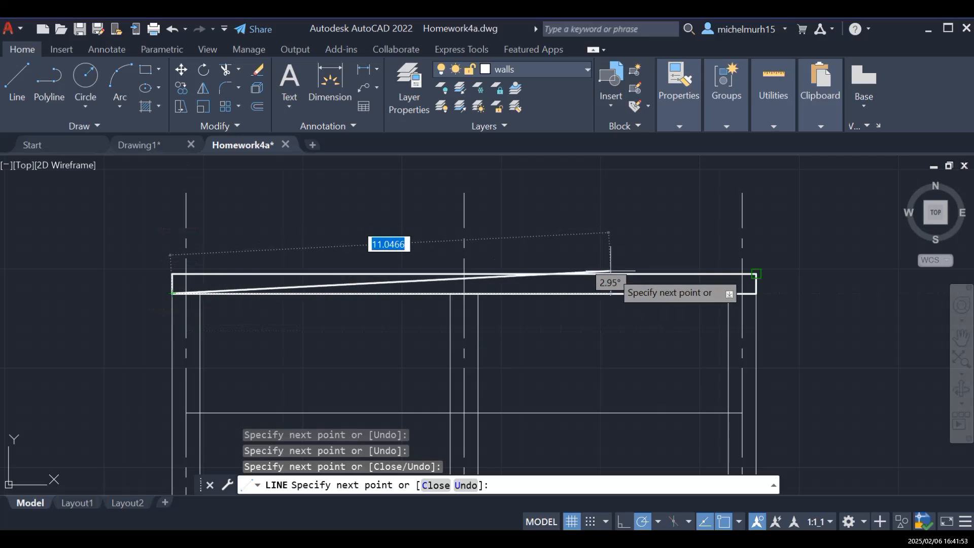
key("Escape")
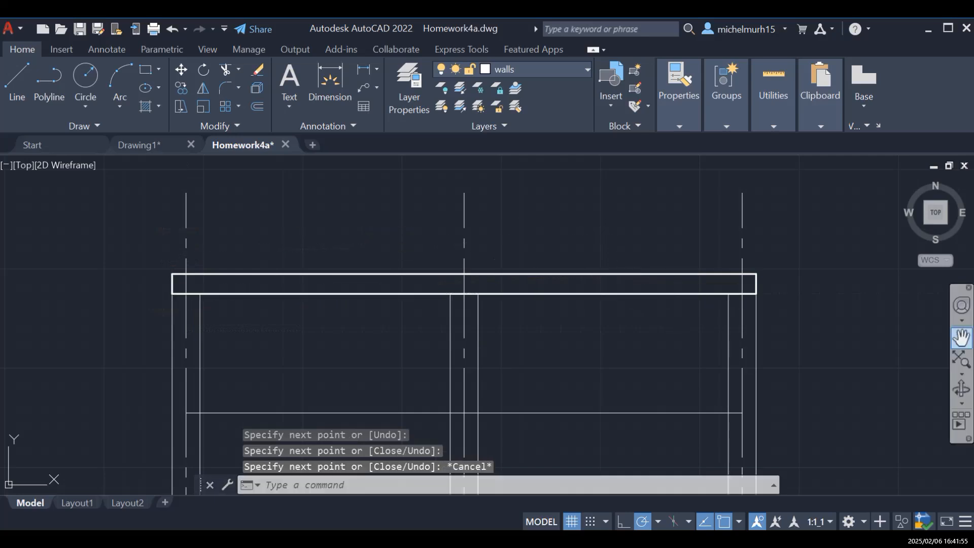
Step: Measure the thickness of the reference roof slab beside the axis C beam with a temporary line
left_click(961, 337)
left_click_drag(313, 332, 539, 328)
scroll(540, 324, "down", 4)
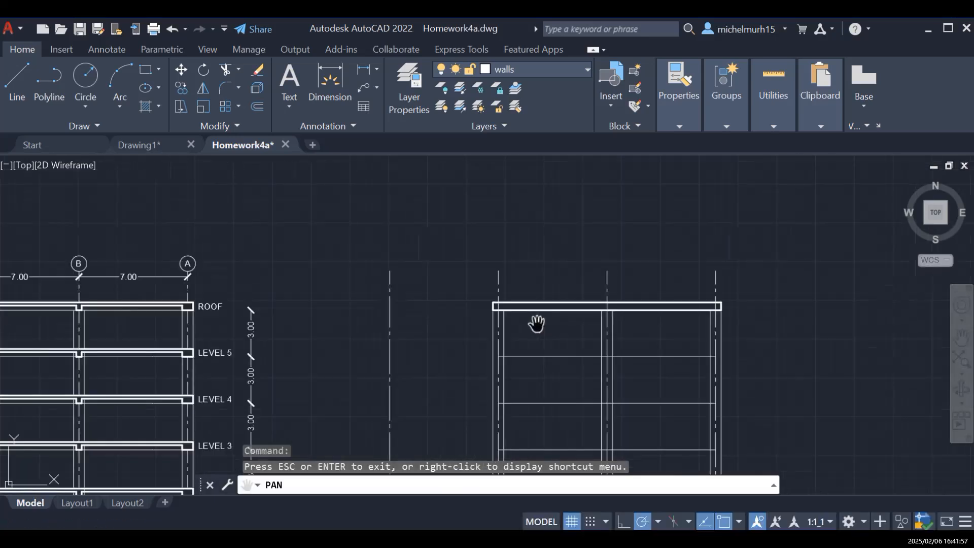
mouse_move(246, 330)
left_mouse_down()
mouse_move(415, 339)
mouse_move(239, 330)
mouse_move(291, 332)
left_mouse_up()
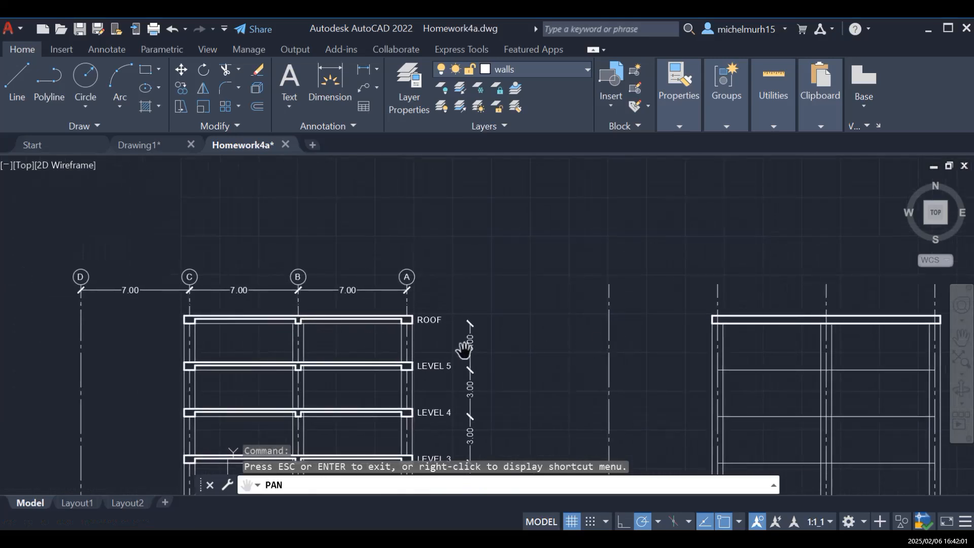
left_click_drag(463, 351, 407, 354)
left_click_drag(565, 344, 478, 359)
left_click_drag(224, 348, 552, 354)
scroll(345, 355, "up", 5)
left_click_drag(180, 302, 310, 325)
mouse_move(209, 358)
left_mouse_down()
mouse_move(342, 348)
mouse_move(365, 297)
left_mouse_up()
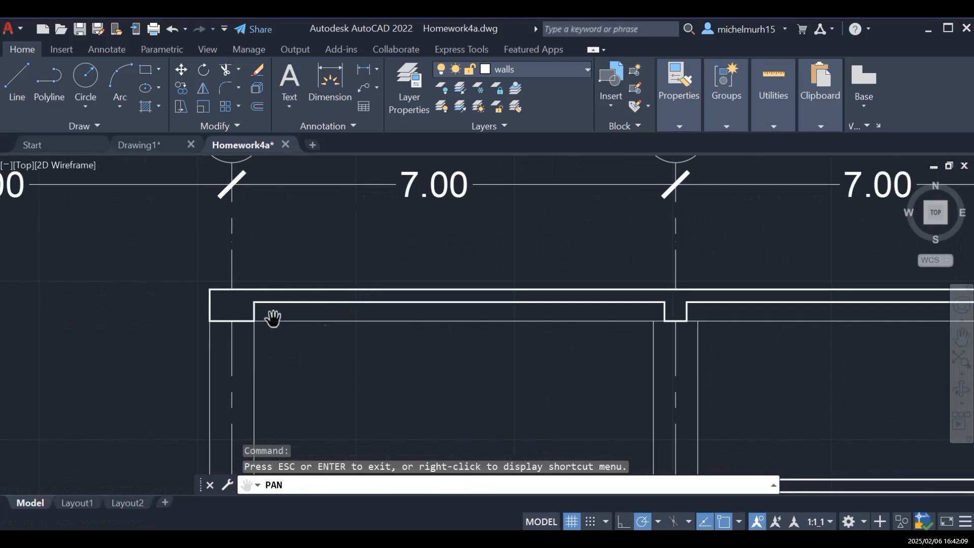
key("Escape")
left_click(20, 70)
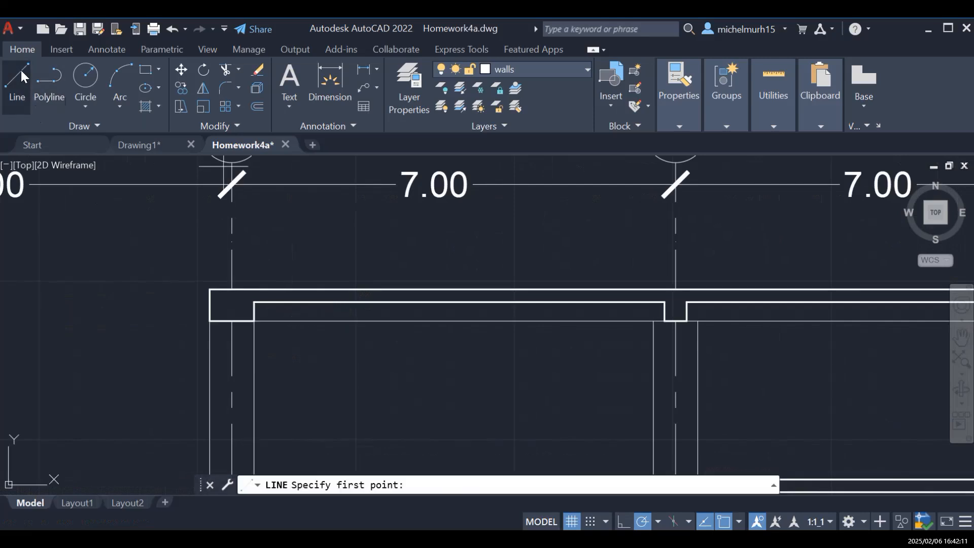
left_click(254, 302)
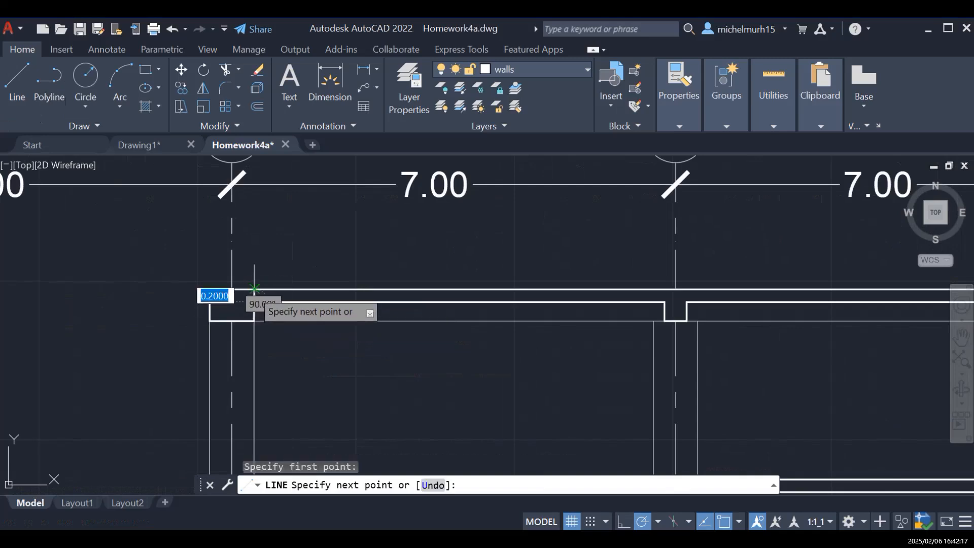
key("Escape")
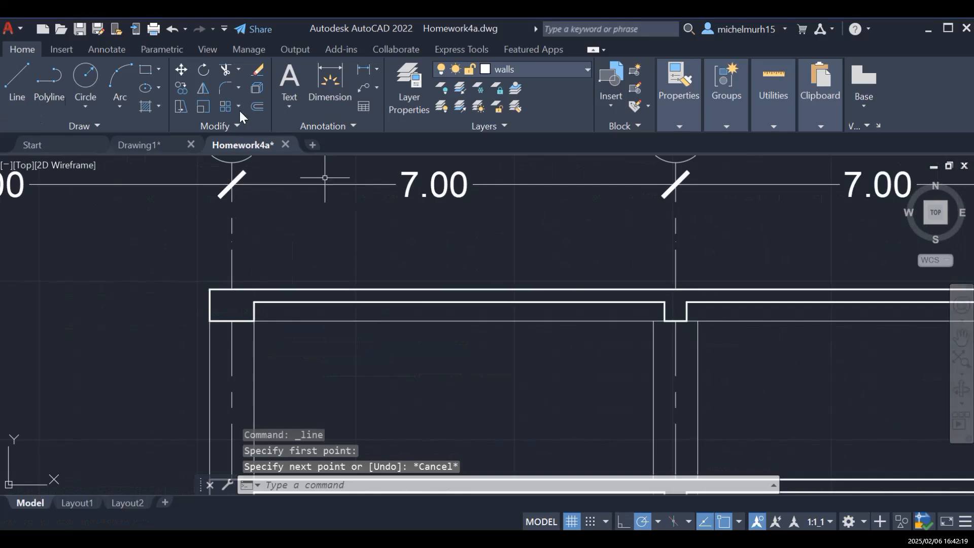
Step: Measure the offset from the axis B column face to the reference beam's edge and recheck the slab thickness at axis C with temporary lines
left_click(16, 84)
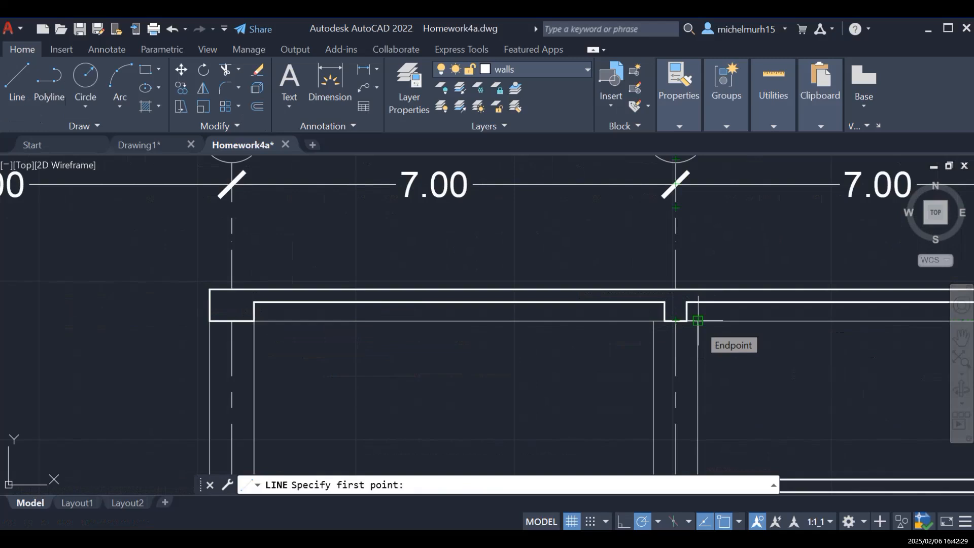
left_click(698, 321)
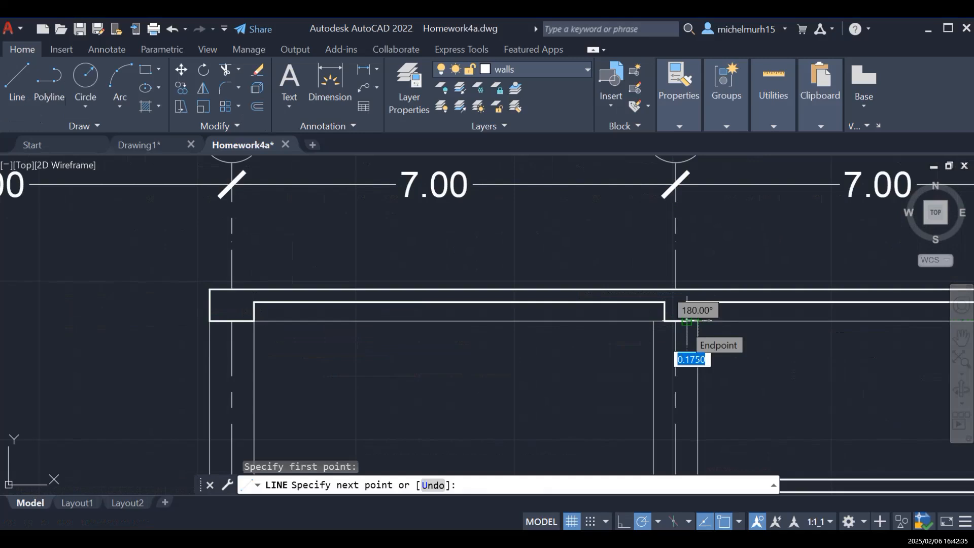
key("Escape")
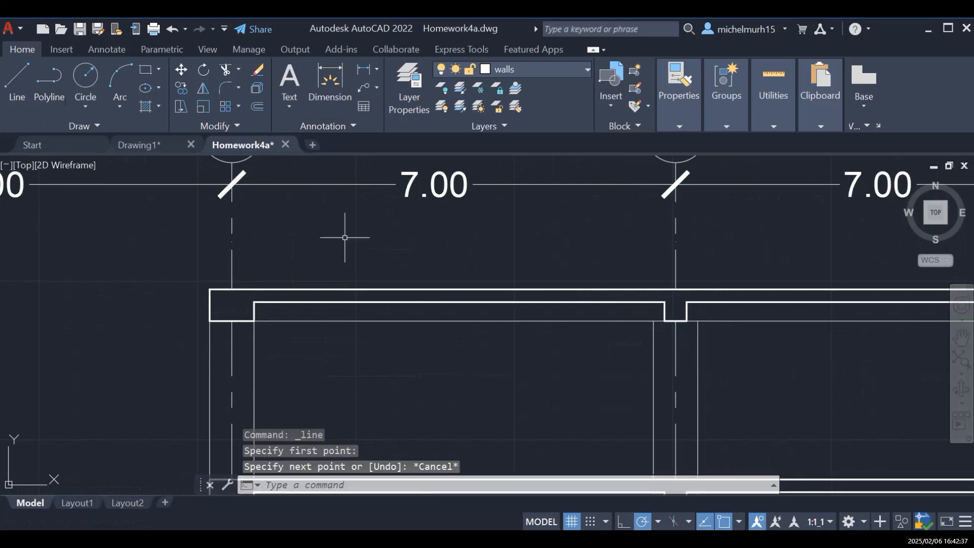
left_click(19, 81)
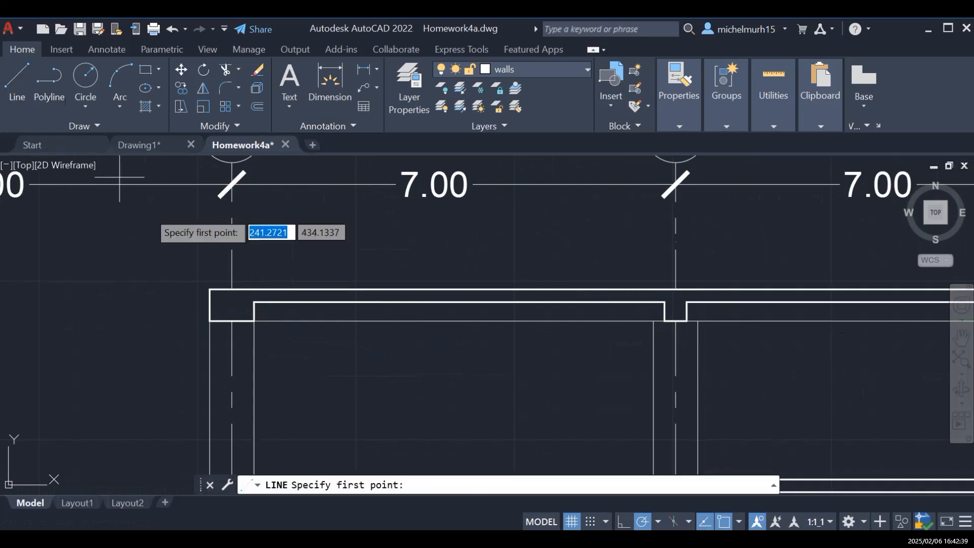
left_click(254, 302)
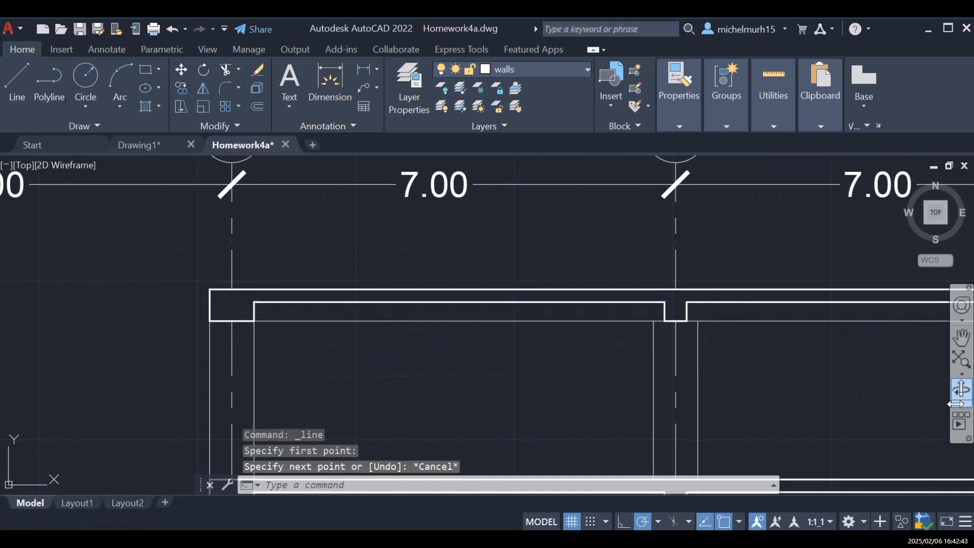
Step: Draw a line 0.2 up from the axis A column's inner top corner and across to the near face of axis B's column
left_click(960, 358)
left_click(961, 337)
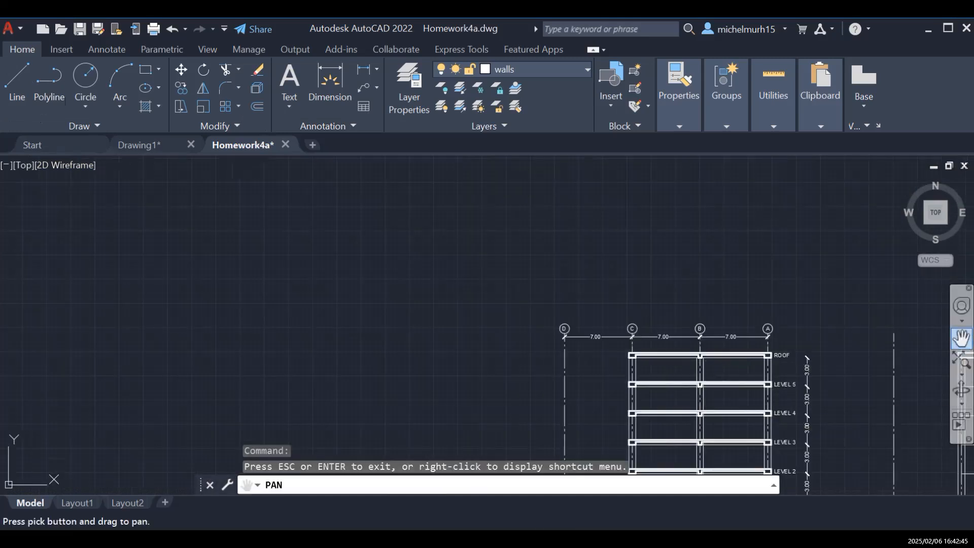
mouse_move(835, 343)
left_mouse_down()
mouse_move(370, 337)
mouse_move(343, 323)
left_mouse_up()
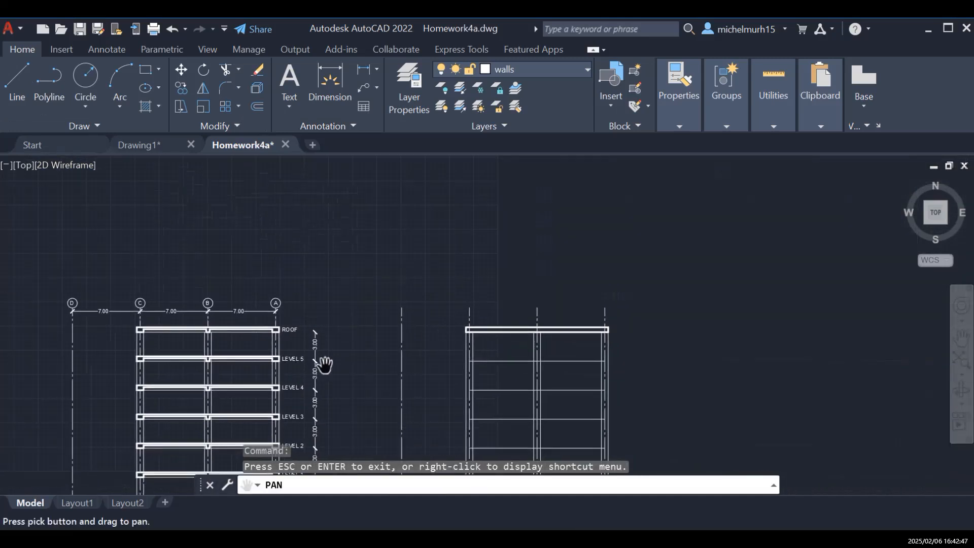
left_click_drag(643, 372, 599, 371)
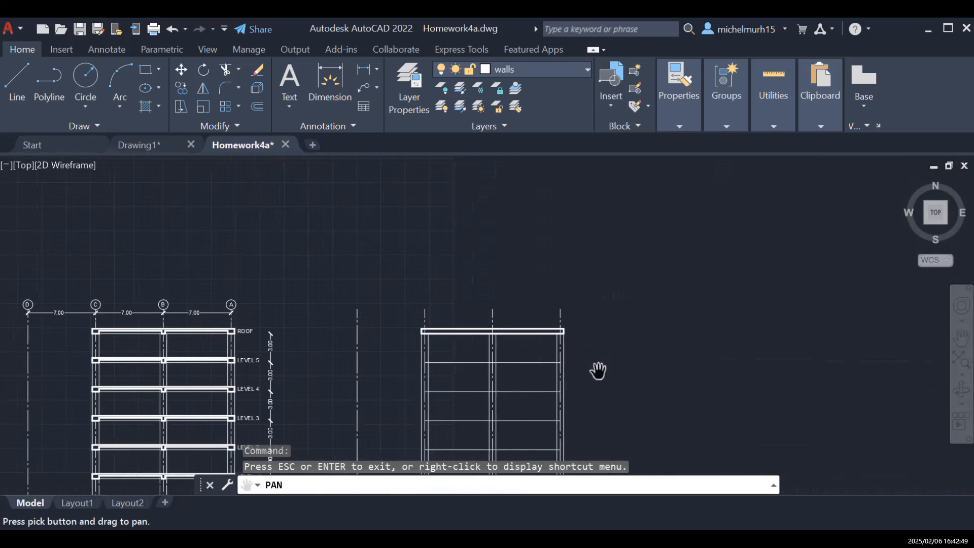
key("Escape")
scroll(532, 367, "up", 4)
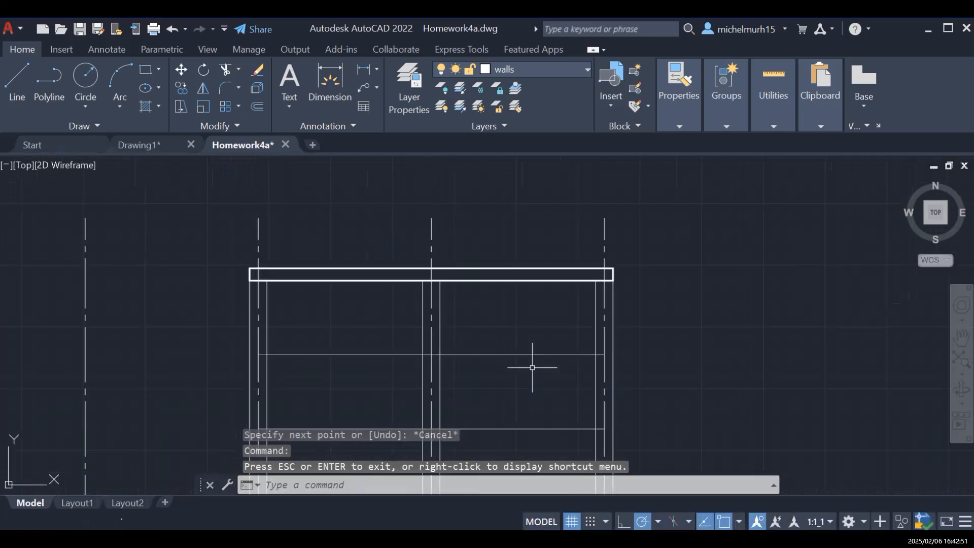
scroll(619, 329, "up", 2)
scroll(446, 333, "down", 5)
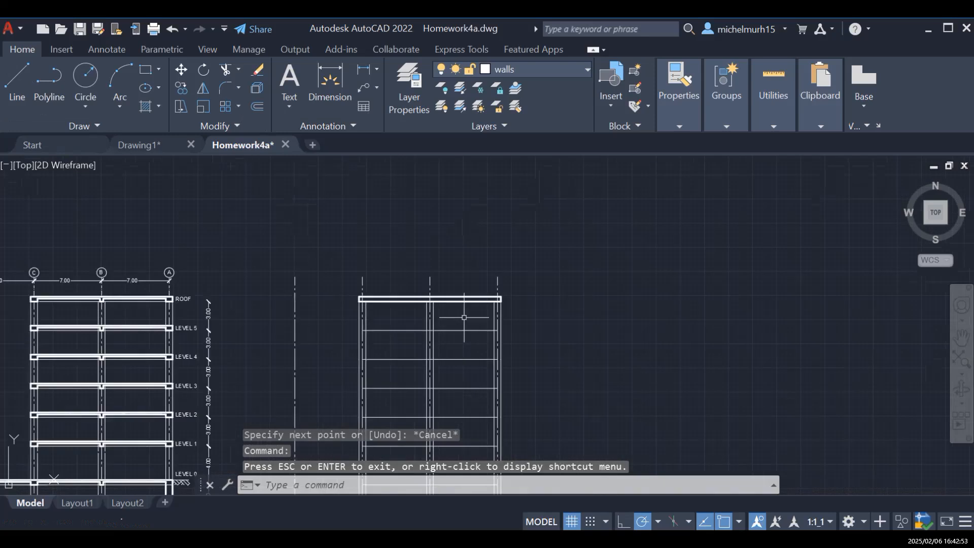
scroll(504, 324, "up", 5)
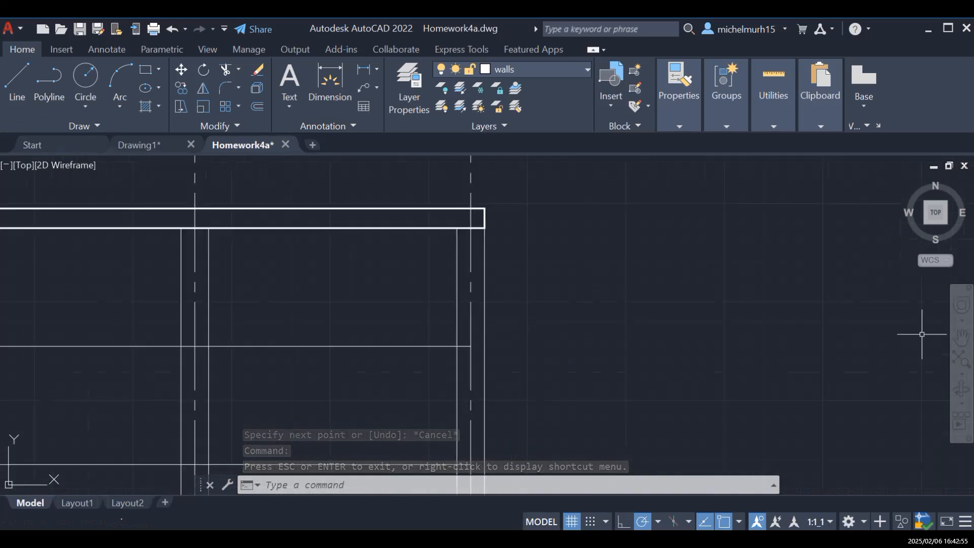
left_click(961, 337)
left_click_drag(565, 298, 640, 392)
left_click(25, 77)
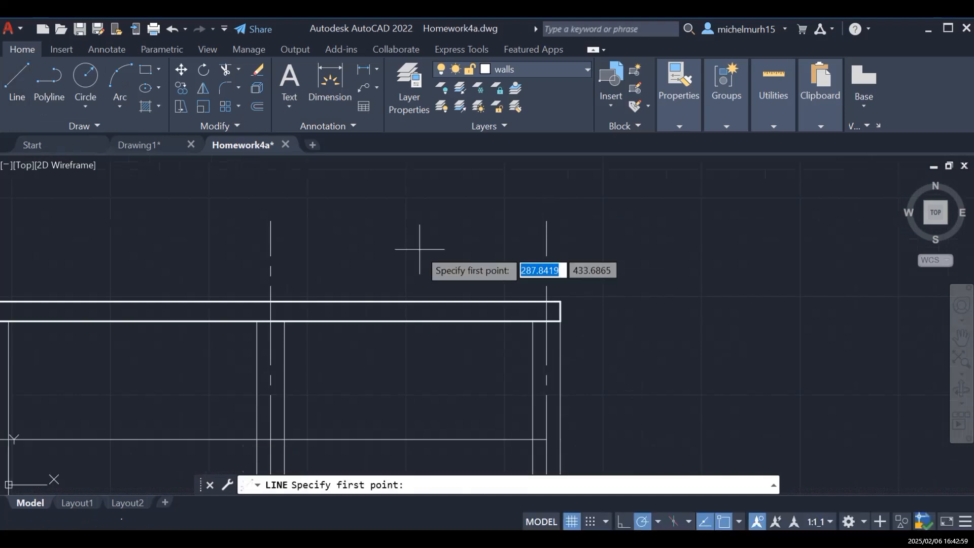
left_click(532, 321)
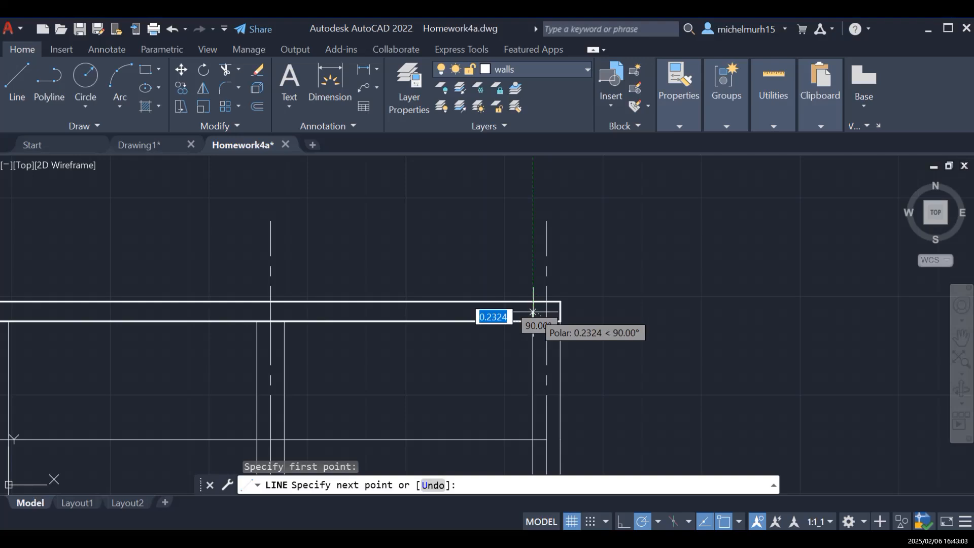
type("0.2")
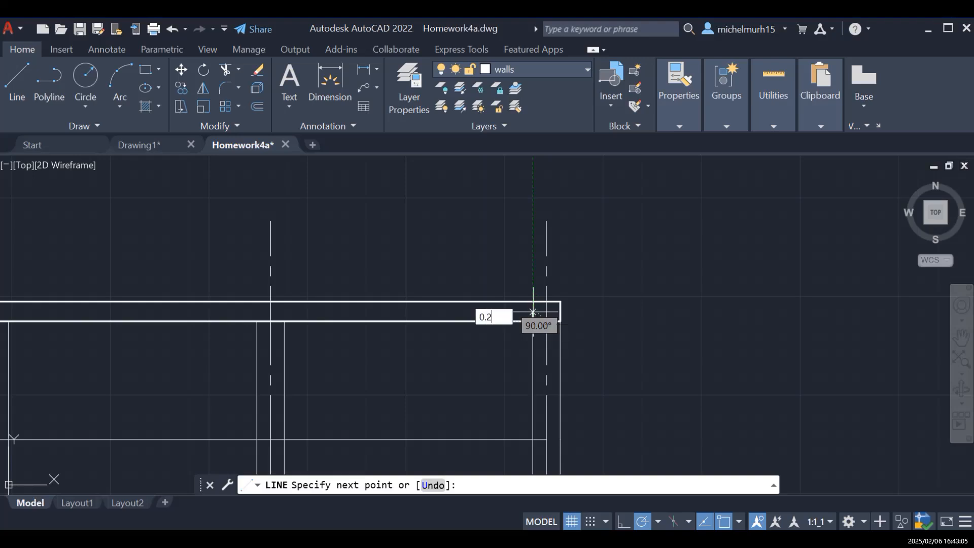
key("Return")
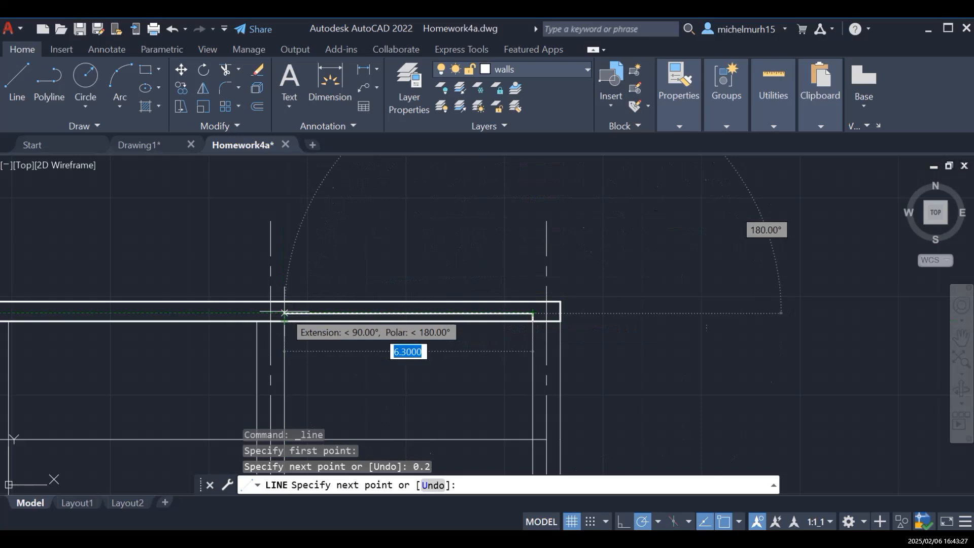
scroll(284, 314, "up", 4)
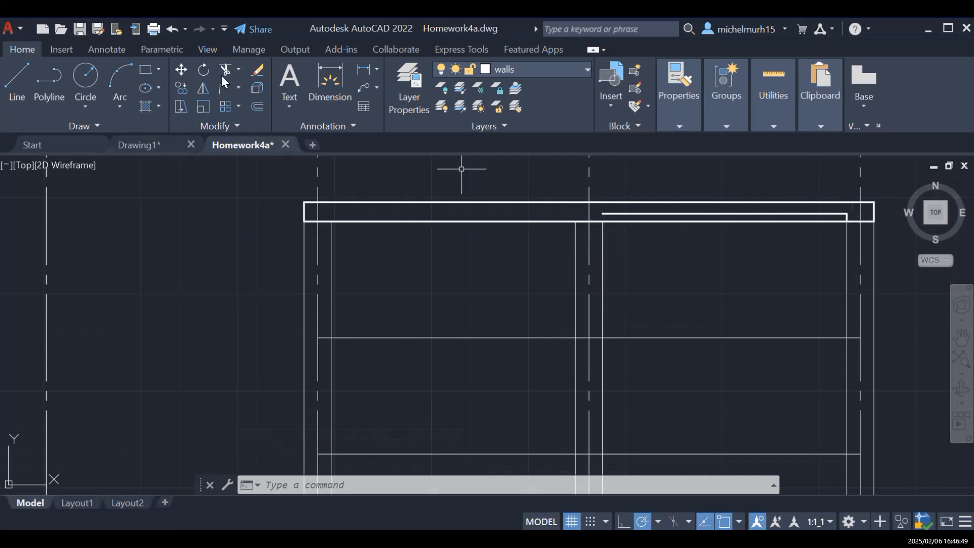
Step: Continue the slab underside 0.1750 past the column face toward axis B and drop a vertical line to the roof rectangle's lower edge
left_click(24, 79)
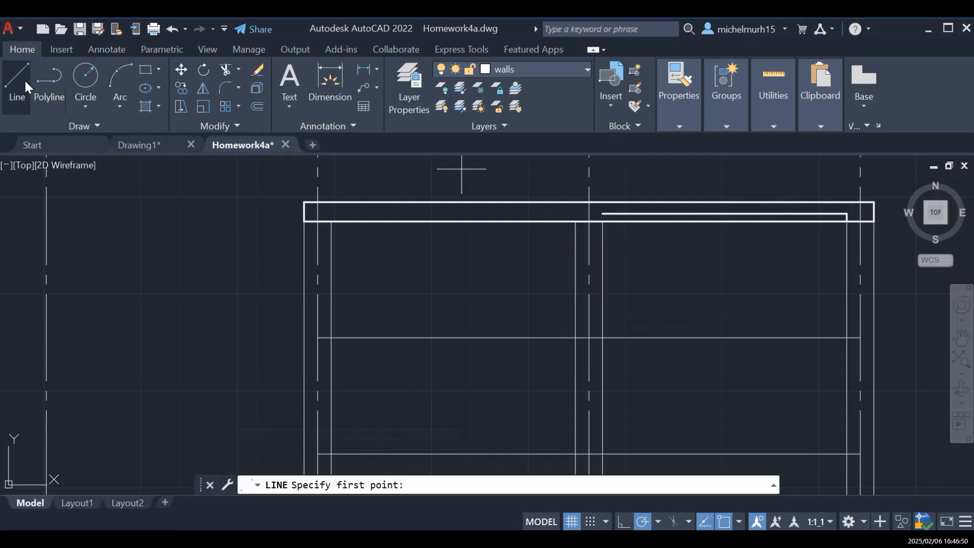
left_click(603, 213)
scroll(601, 216, "up", 4)
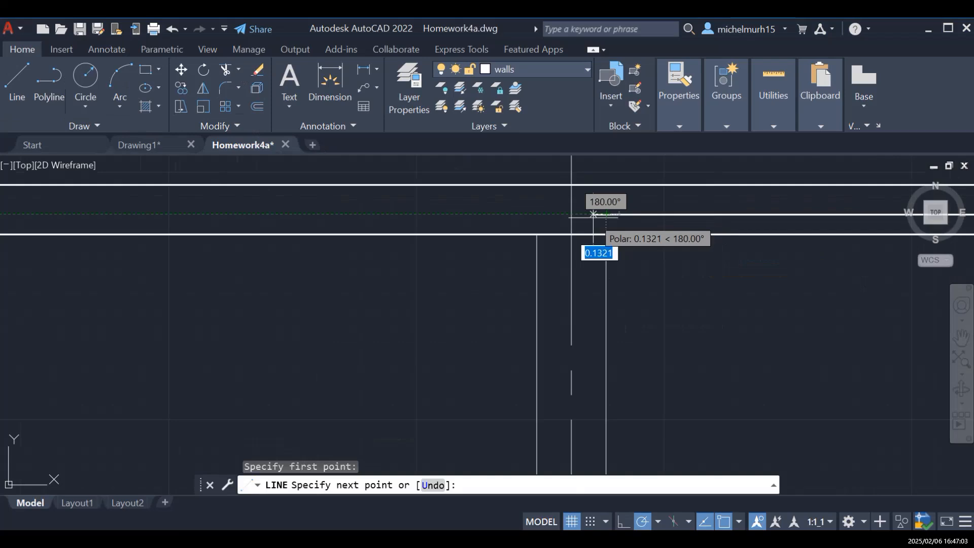
type("0.1")
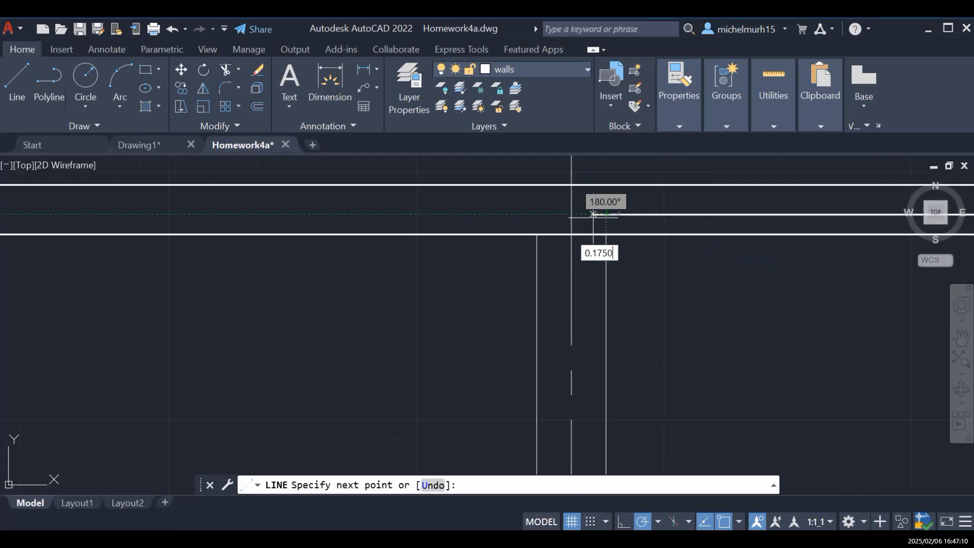
type("750")
key("Return")
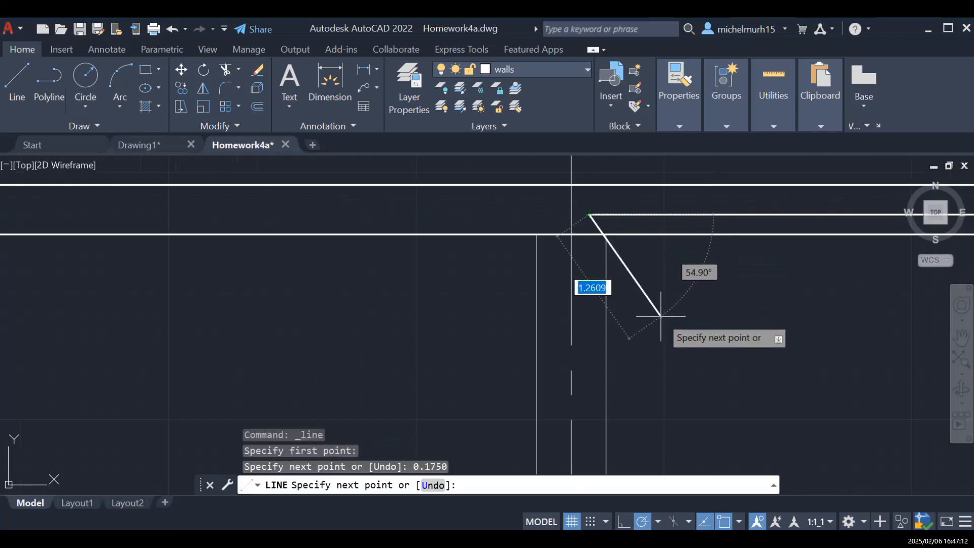
scroll(602, 266, "up", 2)
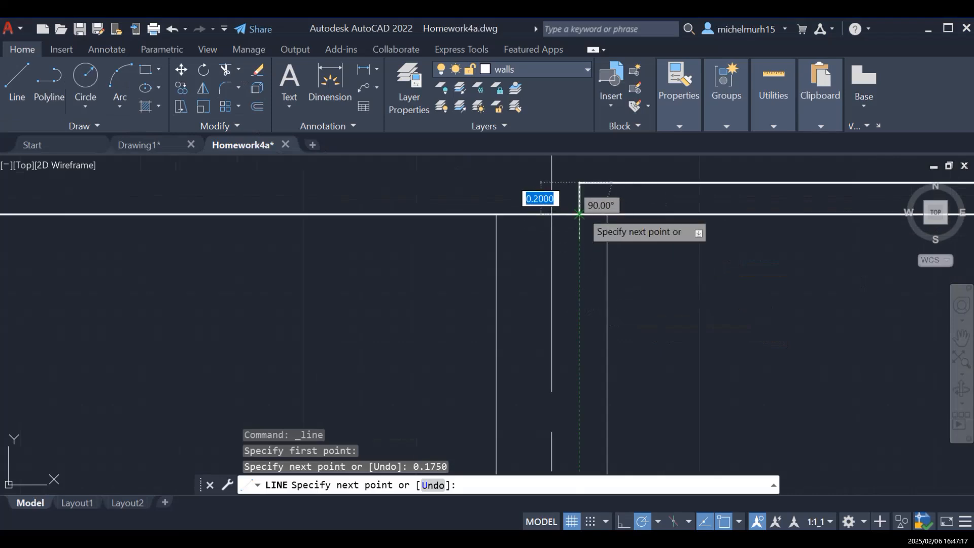
left_click(579, 214)
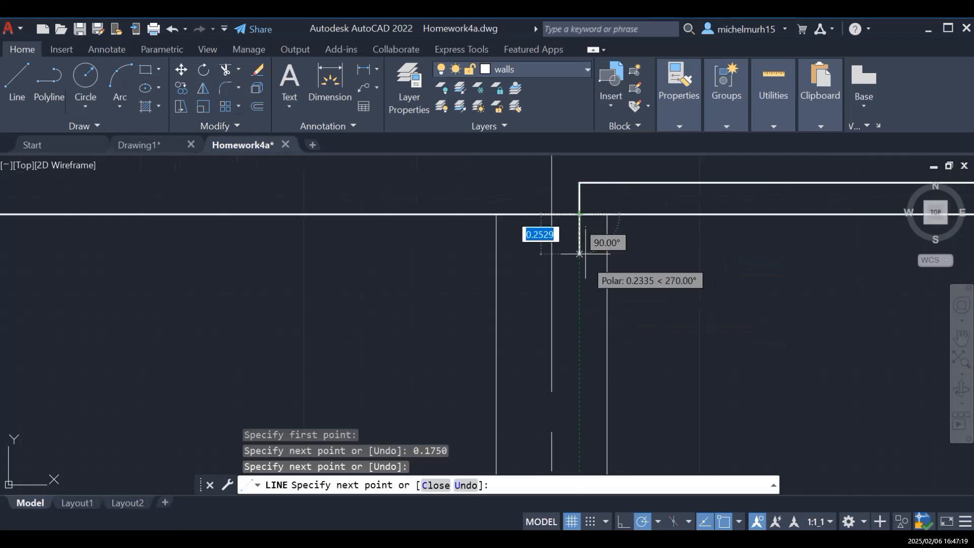
key("Escape")
Step: Draw the other beam side 0.1750 beyond axis B, up to the slab underside level, and across to axis C's outer column face
left_click(962, 336)
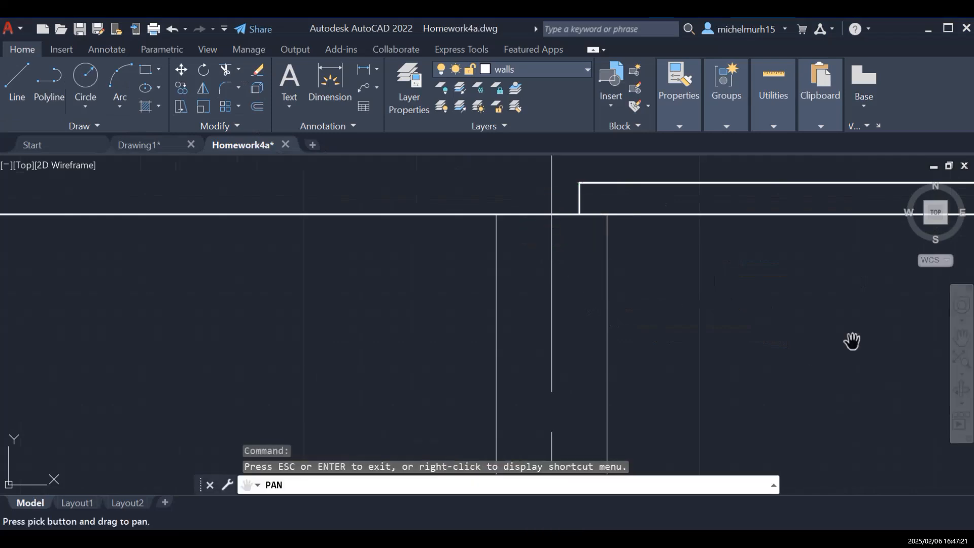
left_click_drag(628, 294, 750, 408)
left_click_drag(586, 361, 608, 369)
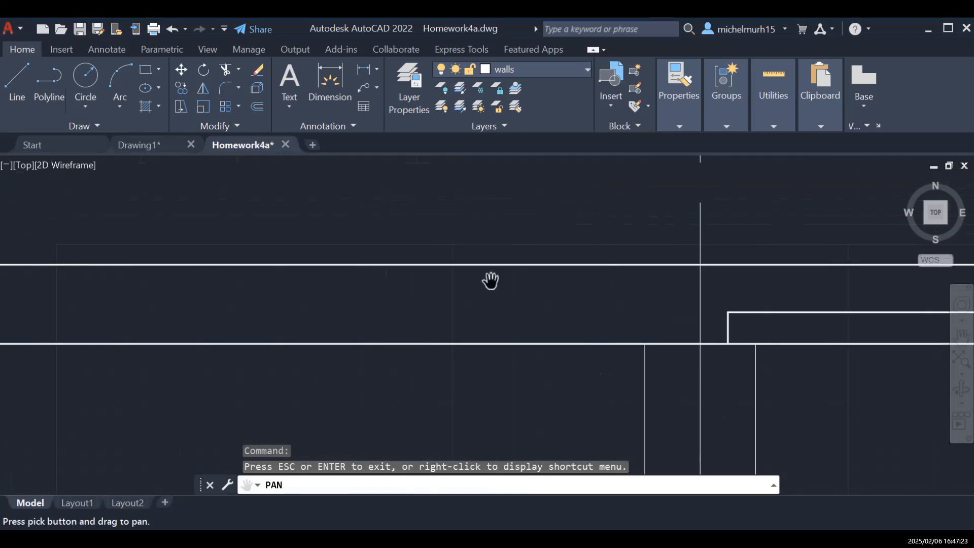
left_click(19, 83)
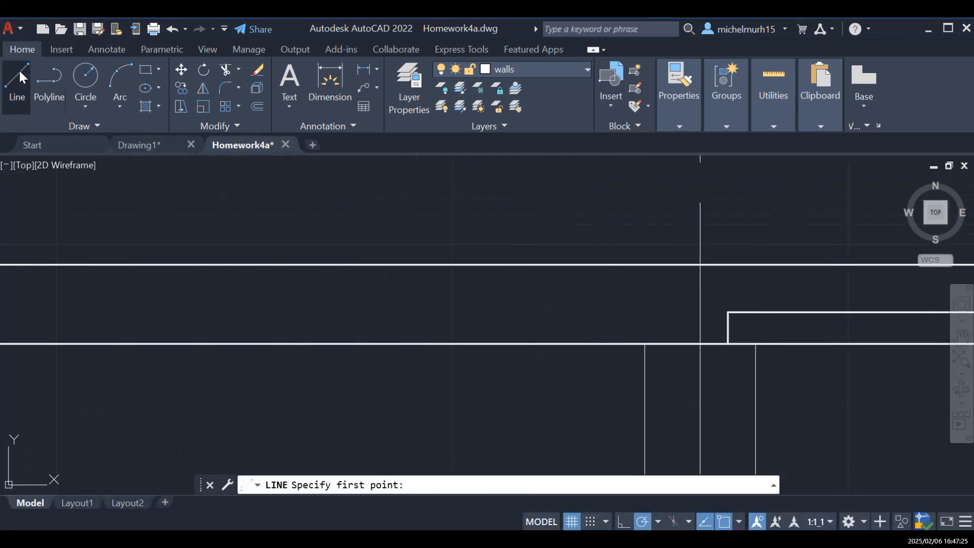
left_click(20, 75)
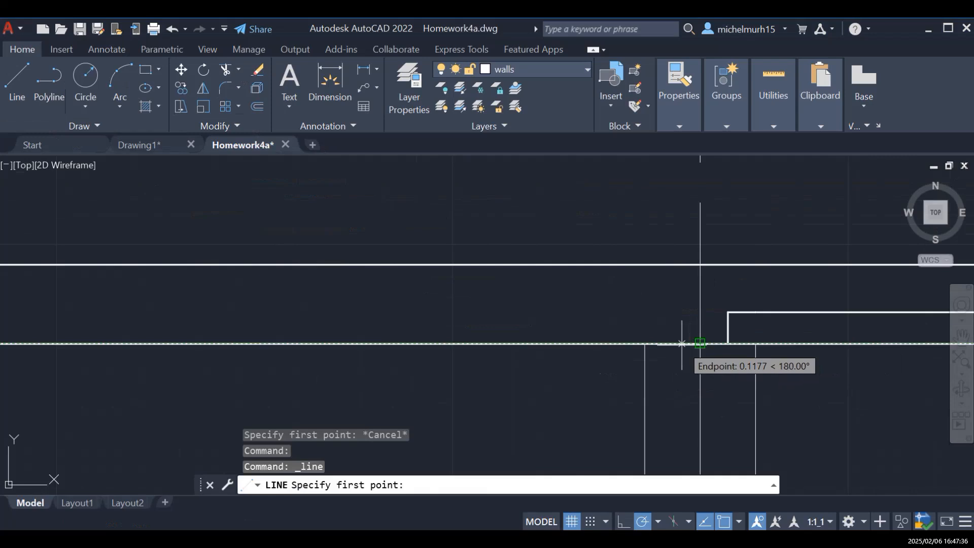
type("0.1750")
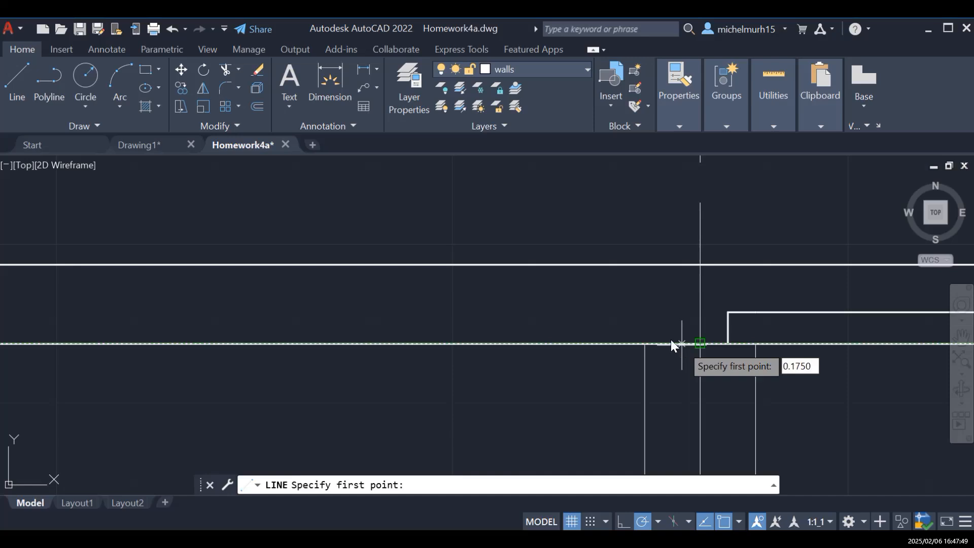
key("Return")
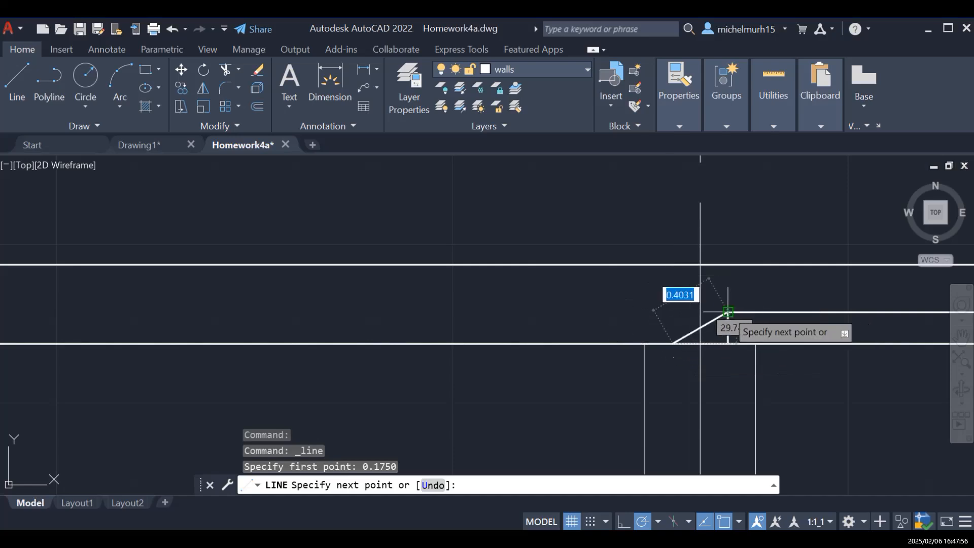
left_click(672, 311)
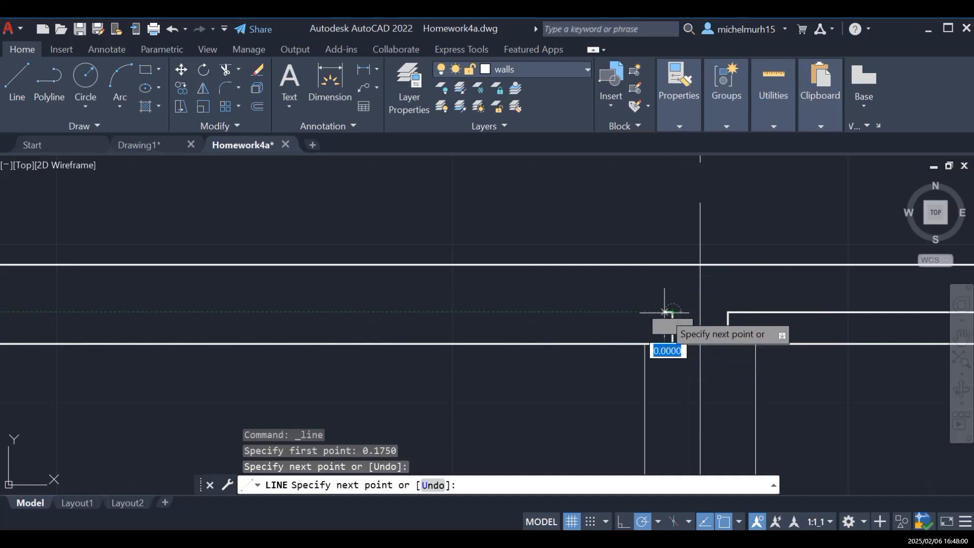
scroll(345, 299, "down", 3)
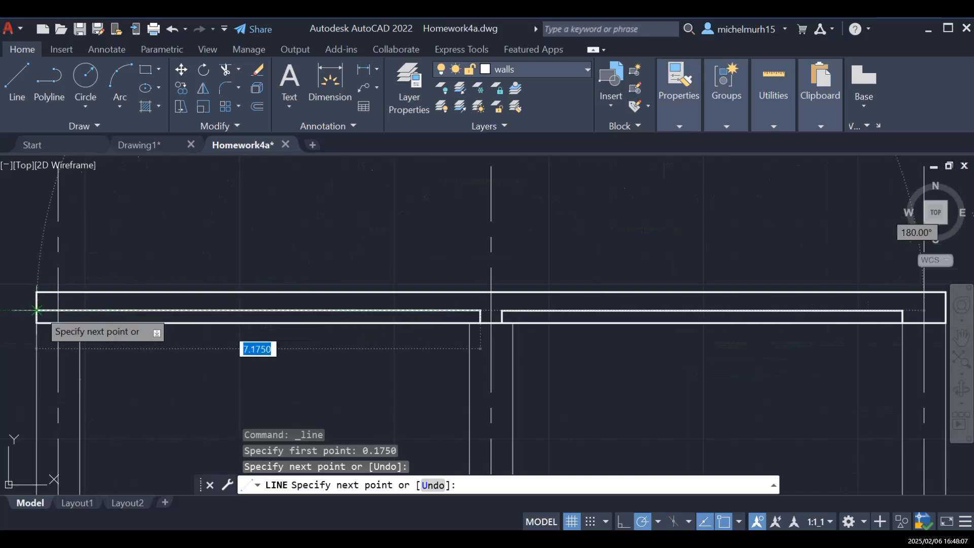
left_click(36, 310)
key("Escape")
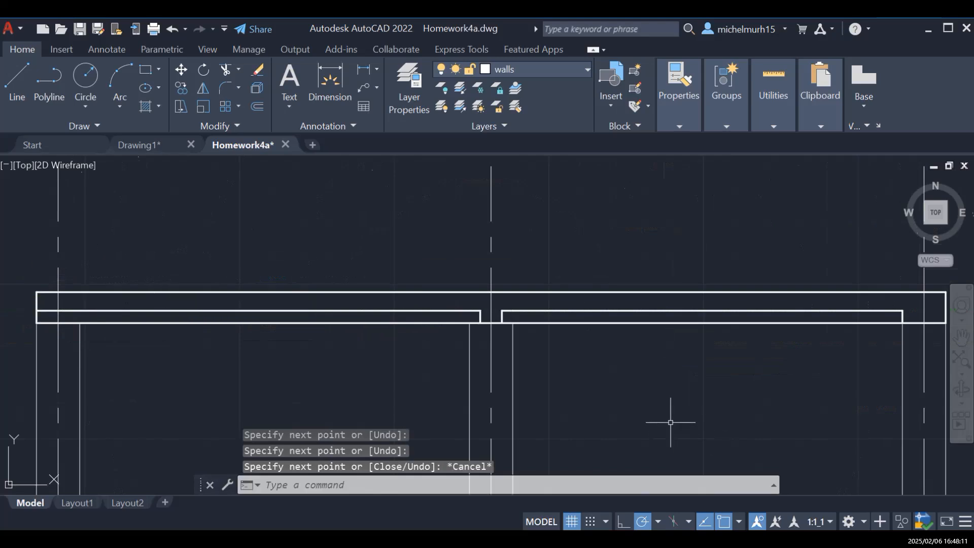
Step: Start the Trim command for the new roof slab and beam outline
type("trim")
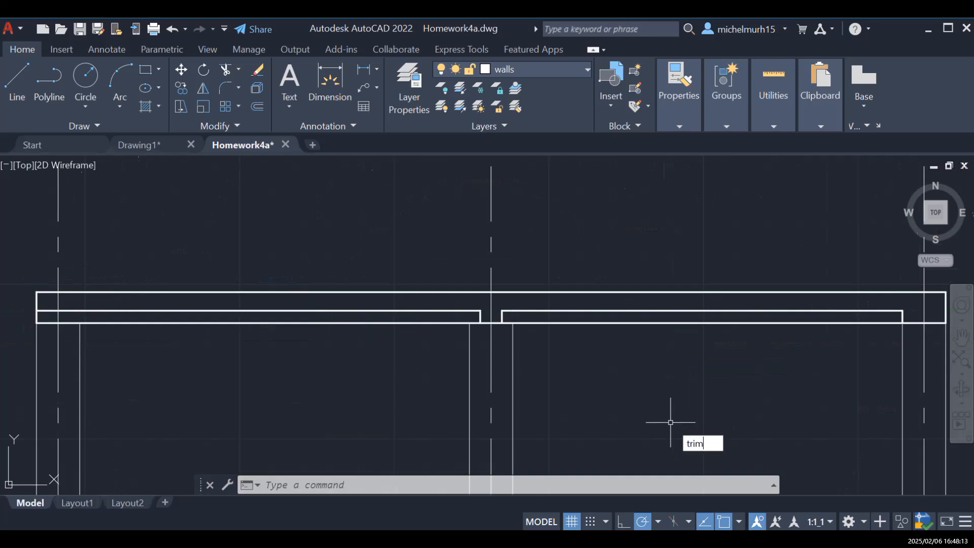
key("Return")
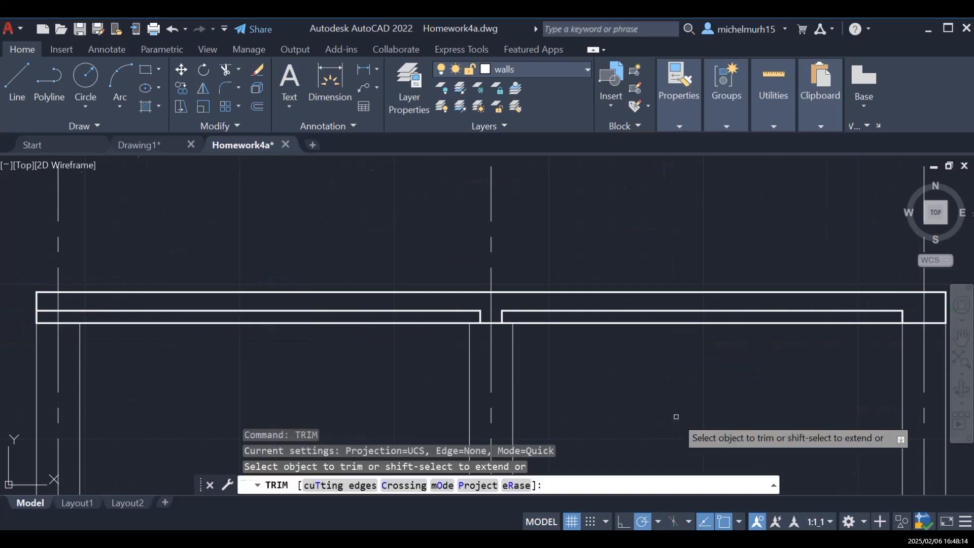
Step: Trim the heavy beam-bottom line across the roof's right bay and the short stub left of the centre beam
left_click(511, 321)
left_click(477, 322)
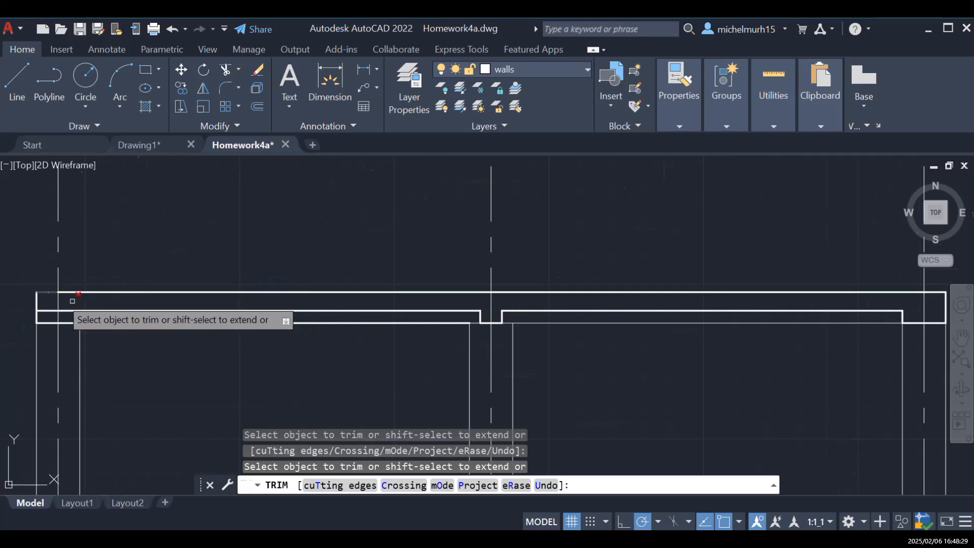
key("Escape")
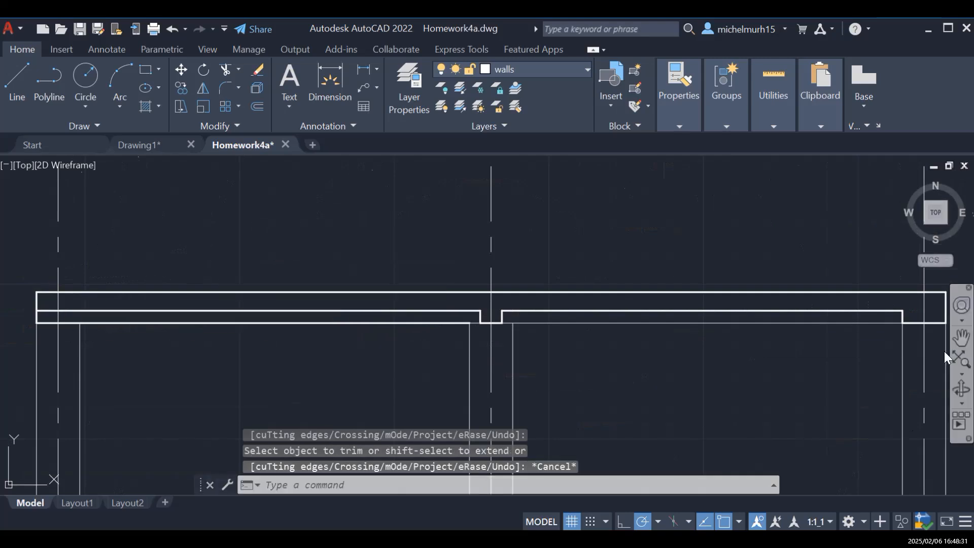
Step: Examine the roof slab and end beam of the finished elevation for comparison with the unfinished left end of the second elevation
left_click(963, 338)
left_click_drag(187, 360, 459, 356)
left_click_drag(259, 339, 471, 324)
scroll(464, 324, "down", 2)
left_click_drag(191, 320, 532, 337)
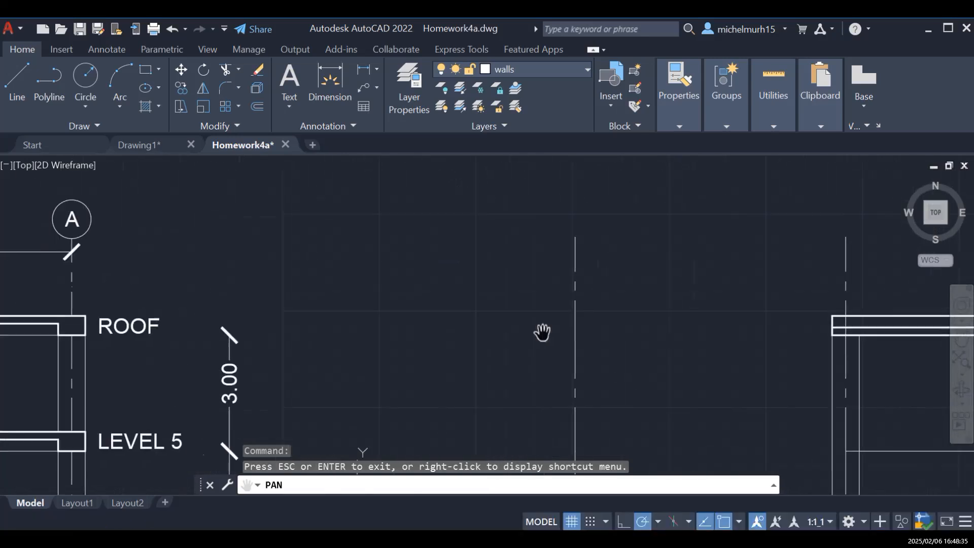
scroll(504, 325, "down", 6)
scroll(276, 329, "up", 9)
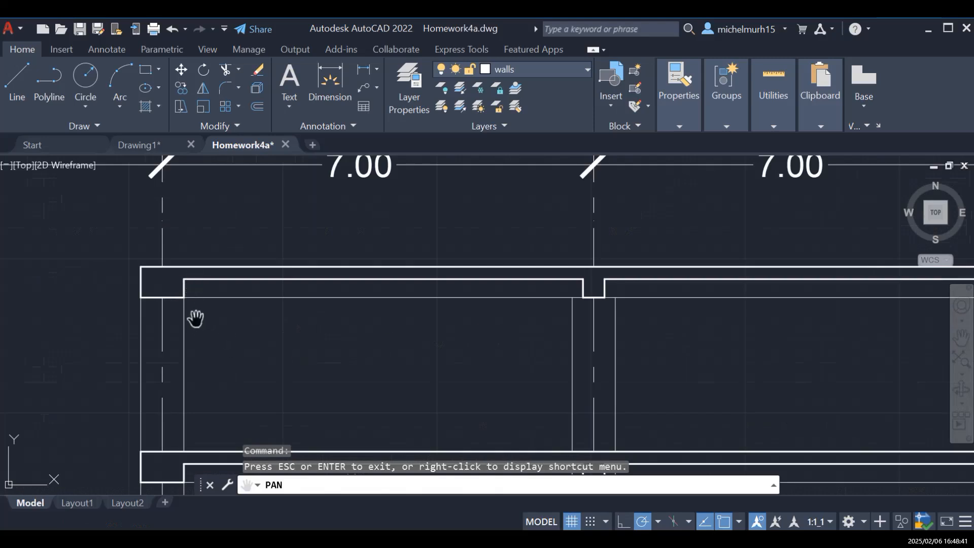
left_click_drag(687, 389, 378, 387)
left_click_drag(648, 322, 338, 365)
left_click_drag(631, 339, 307, 353)
left_click_drag(730, 333, 402, 335)
left_click_drag(611, 308, 577, 287)
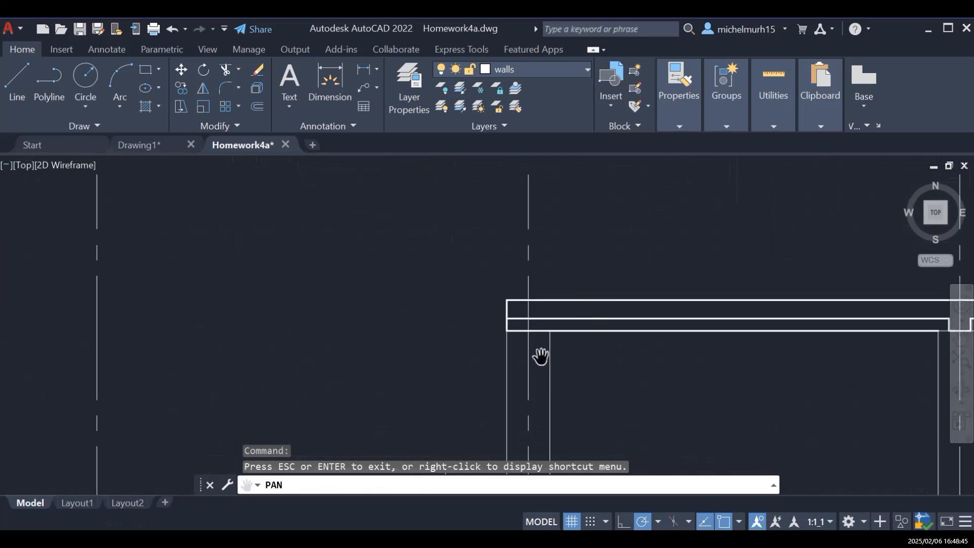
key("Escape")
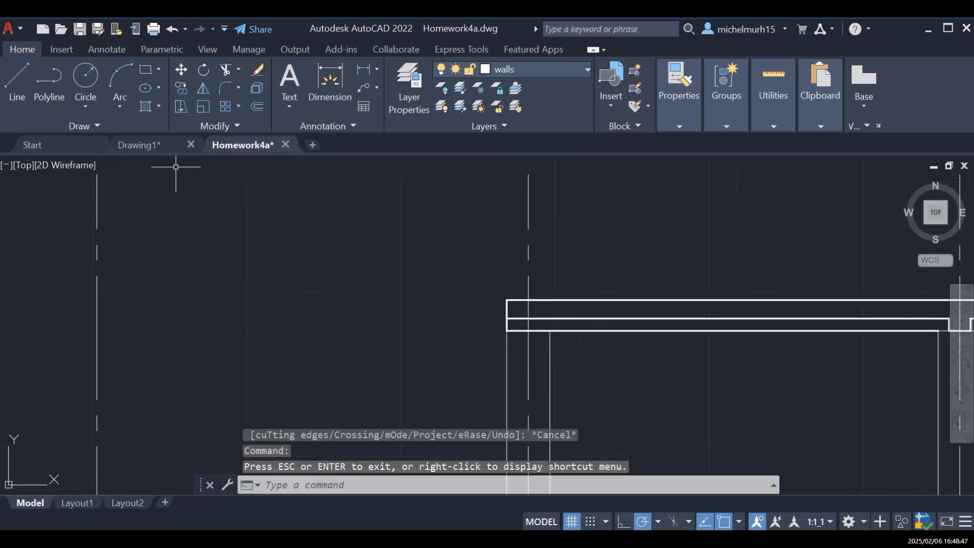
Step: Draw a short vertical line at the left column's inner face, between the roof slab's underside and the beam bottom
left_click(23, 71)
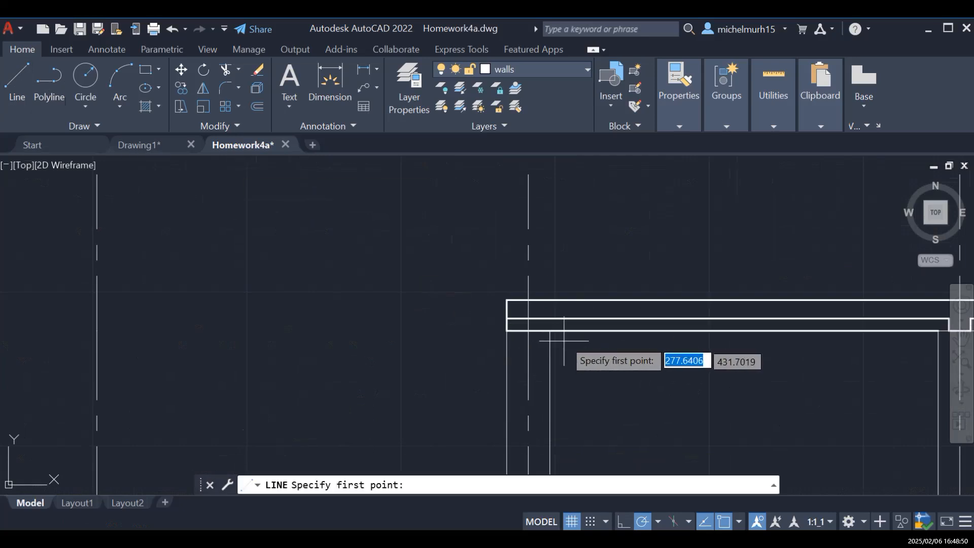
left_click(550, 331)
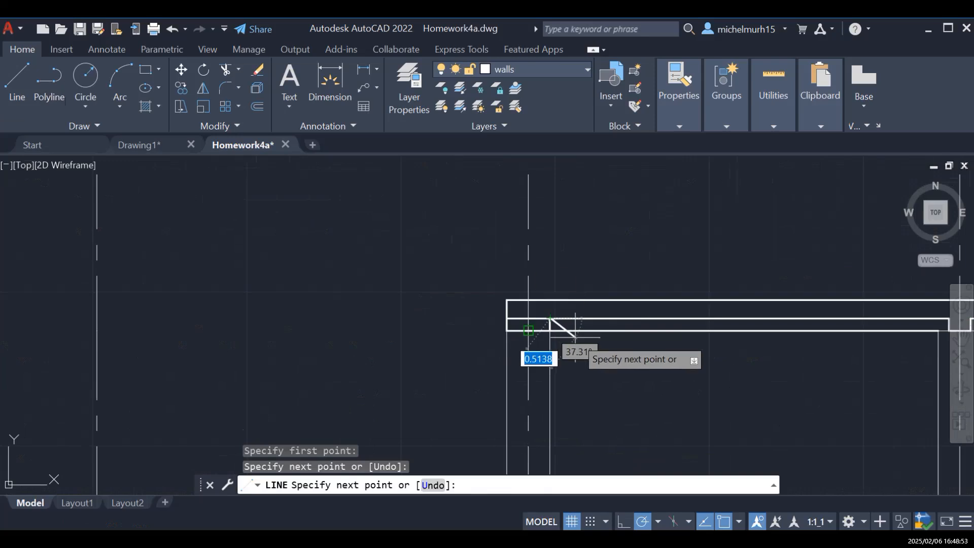
key("Escape")
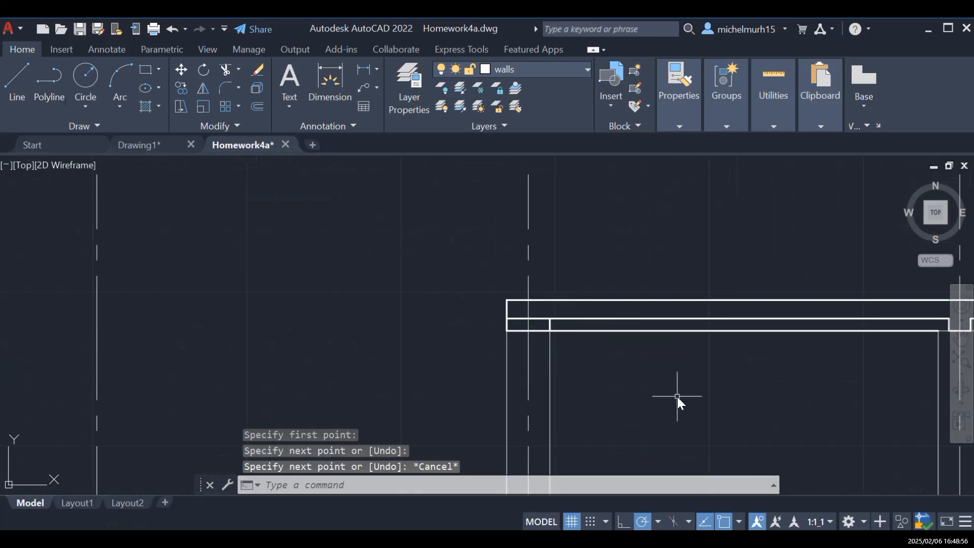
Step: Trim the slab underside inside the left end beam and the heavy beam-bottom line across the left bay
type("trim")
key("Return")
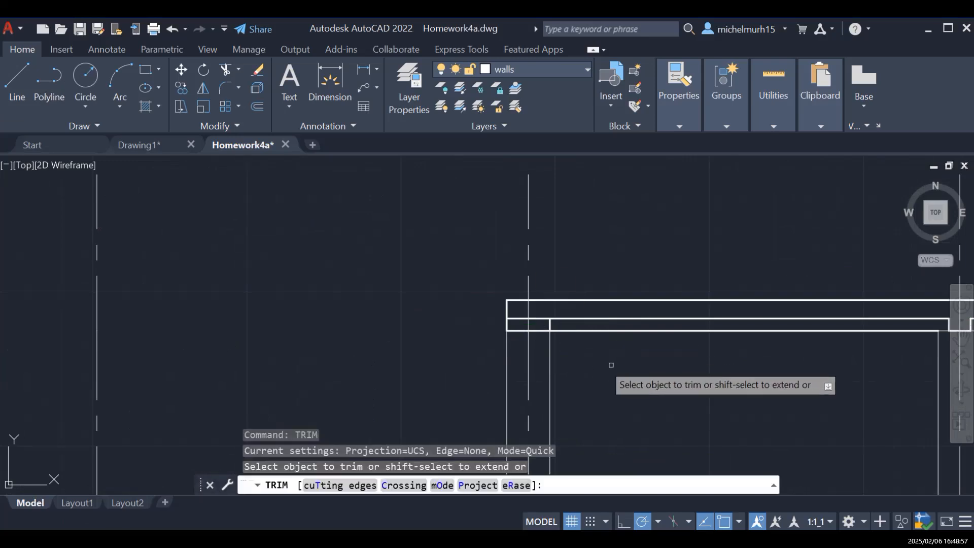
left_click(544, 317)
left_click(517, 318)
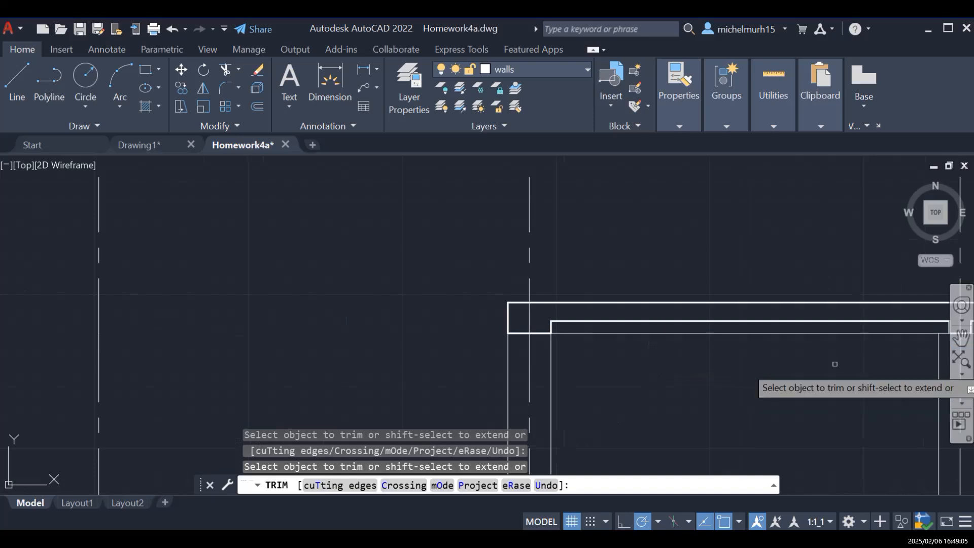
left_click(960, 336)
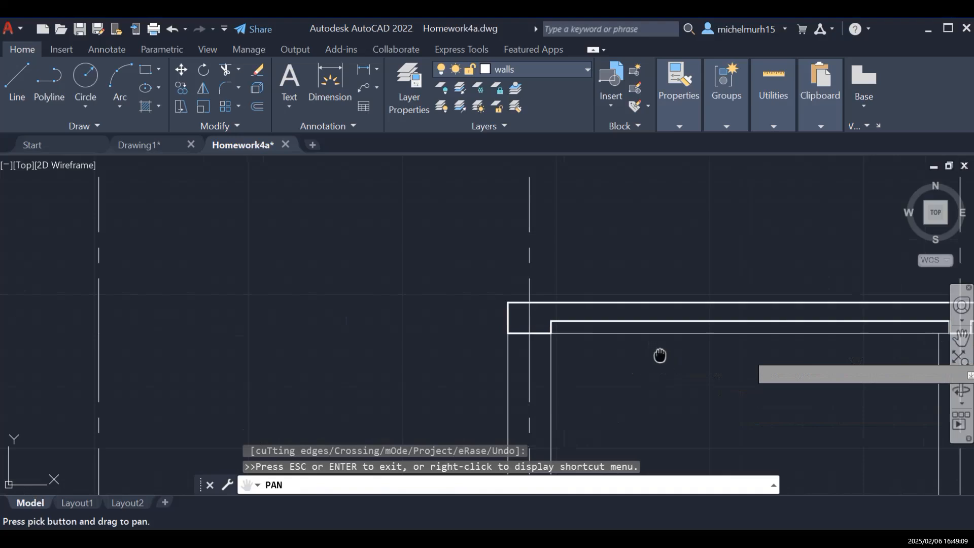
scroll(546, 368, "down", 4)
scroll(702, 415, "up", 4)
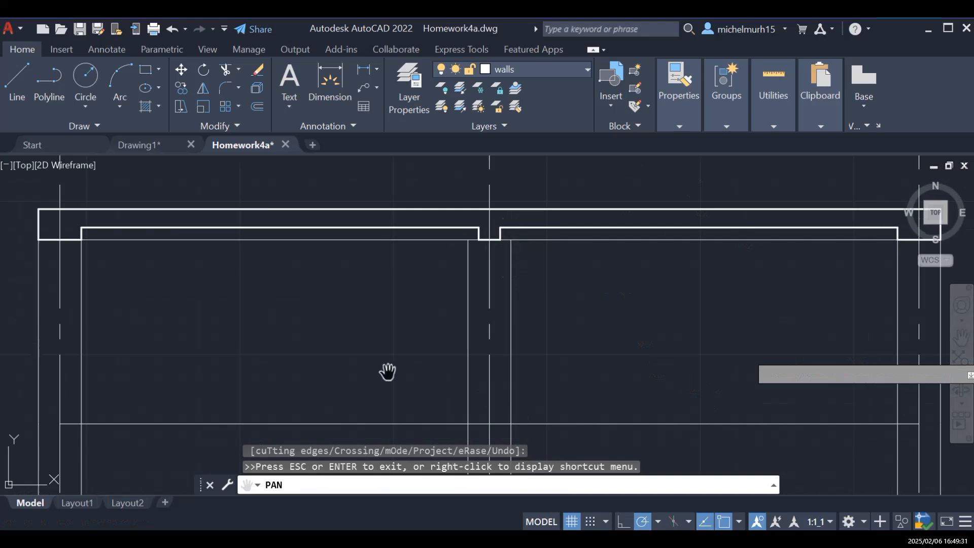
key("Escape")
key("Escape")
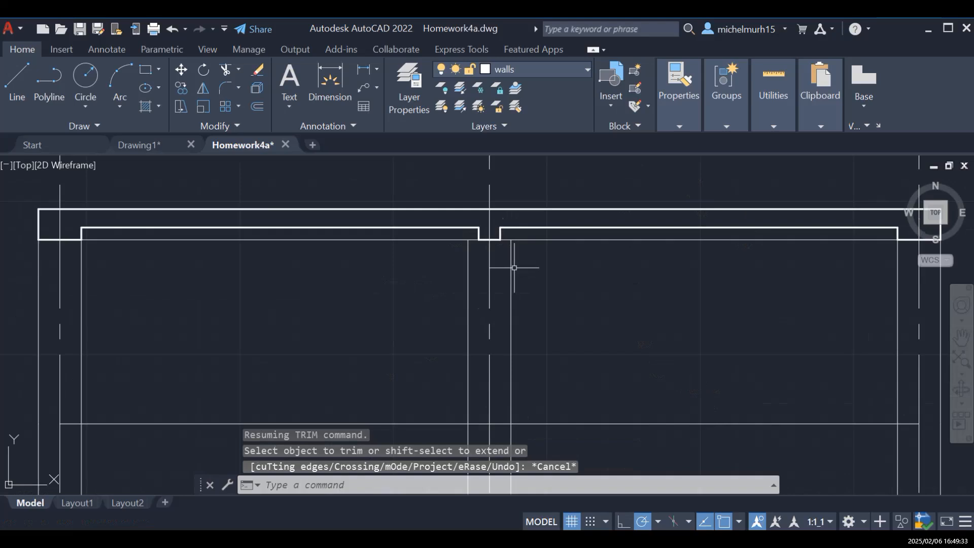
Step: Copy the complete roof slab and beam outline from the centre beam's bottom midpoint onto the two floor levels directly below
left_click(545, 226)
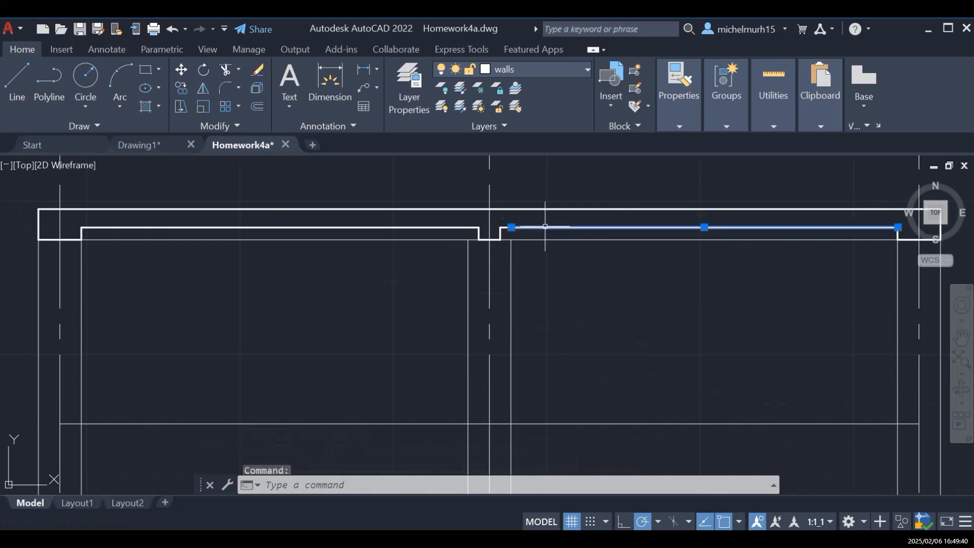
left_click(502, 227)
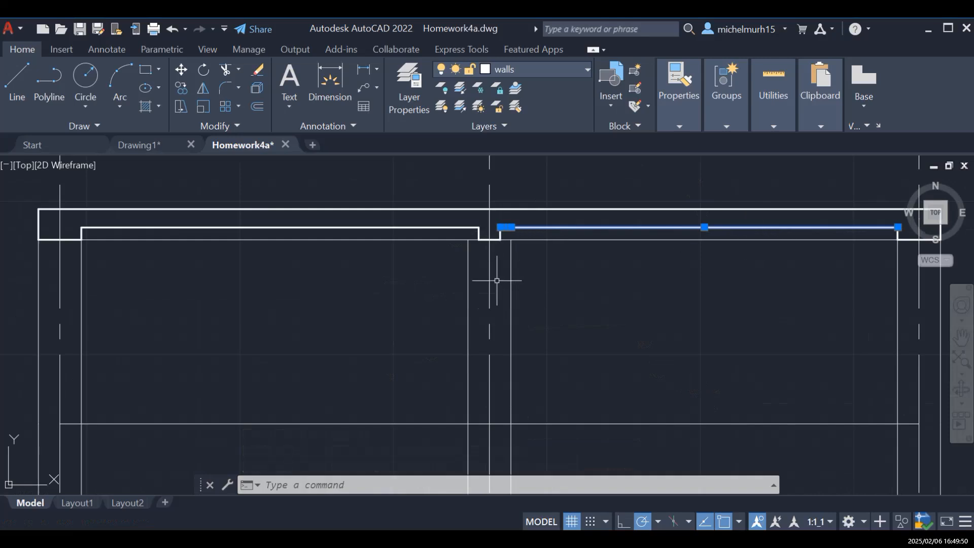
scroll(503, 270, "up", 2)
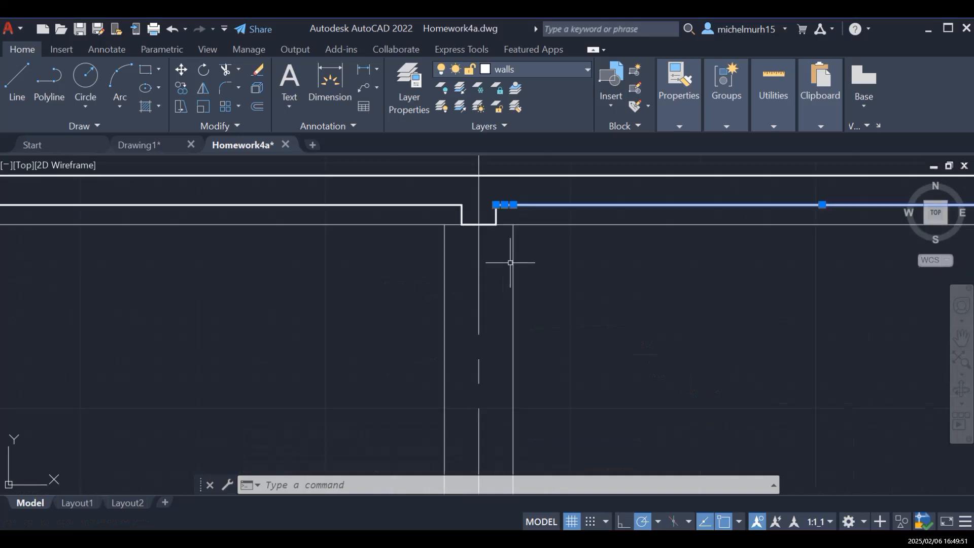
scroll(518, 240, "down", 4)
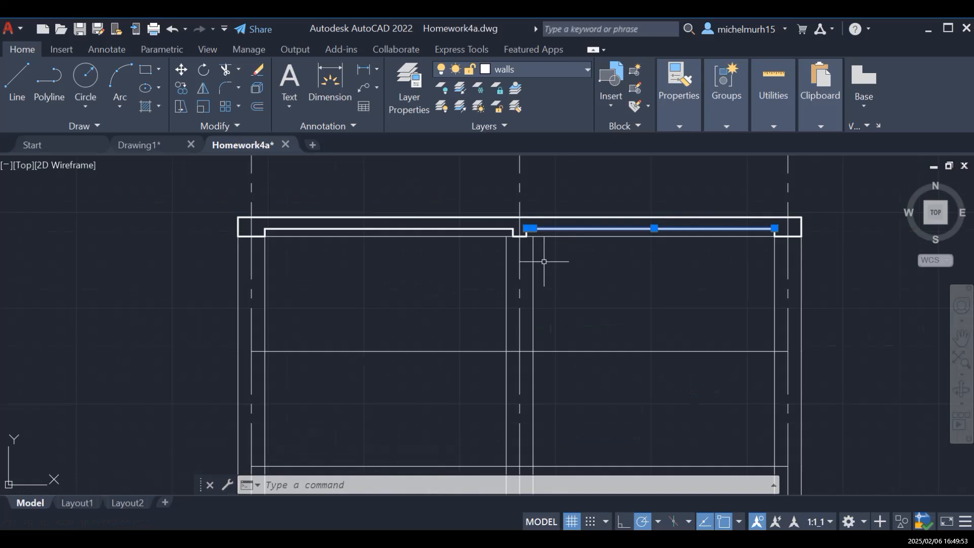
scroll(527, 234, "up", 2)
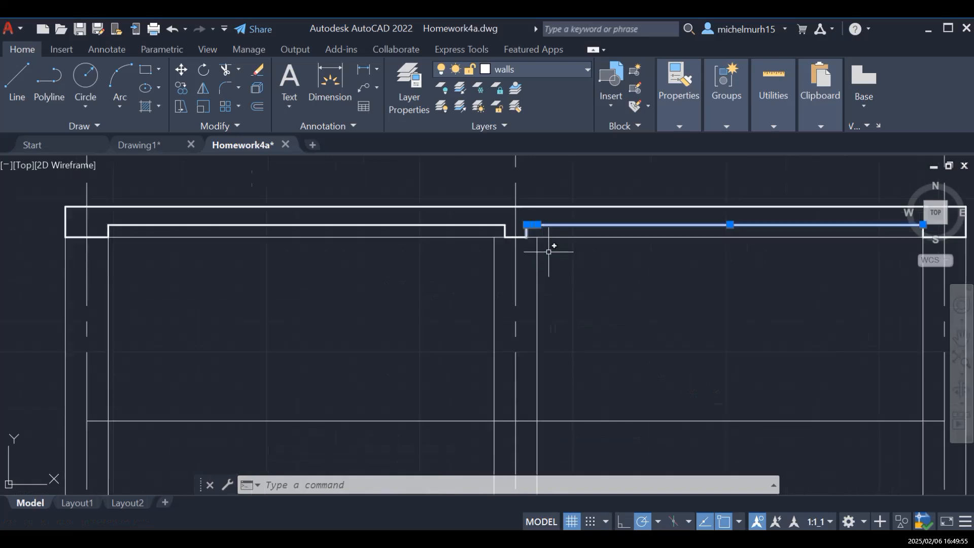
scroll(730, 277, "down", 3)
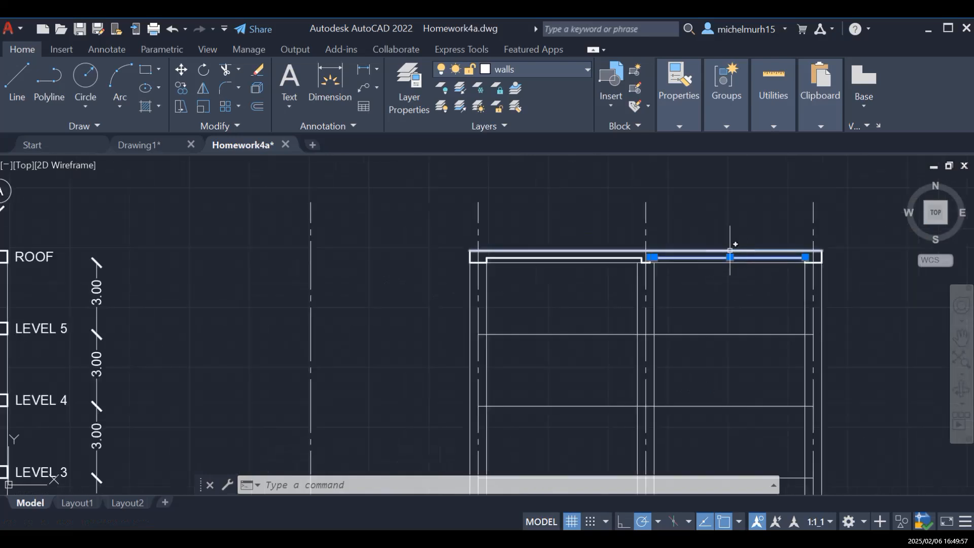
left_click(727, 248)
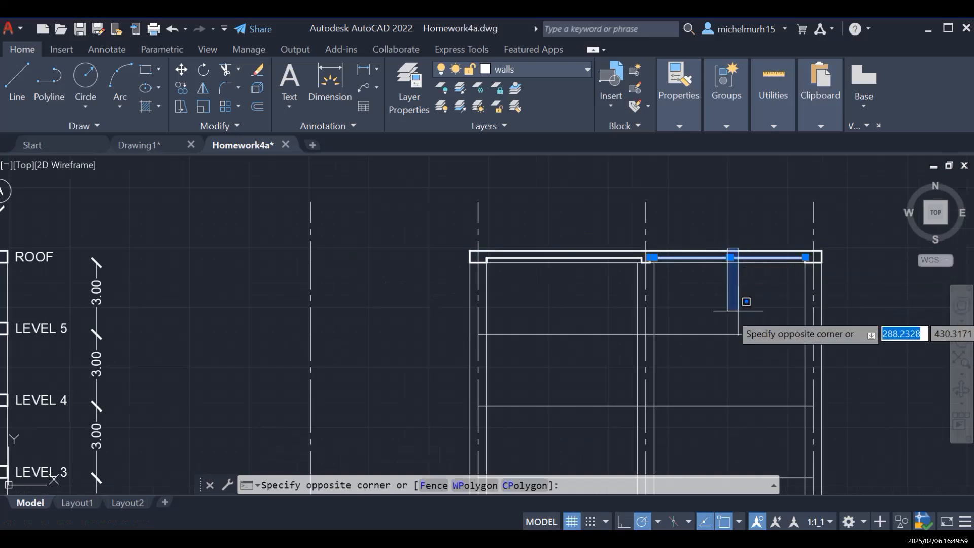
key("Escape")
left_click(730, 251)
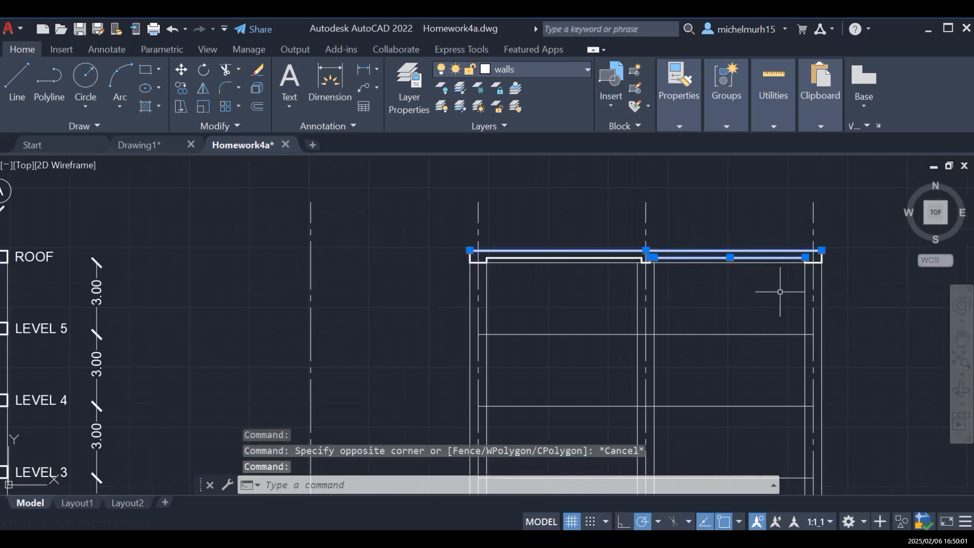
scroll(790, 306, "up", 4)
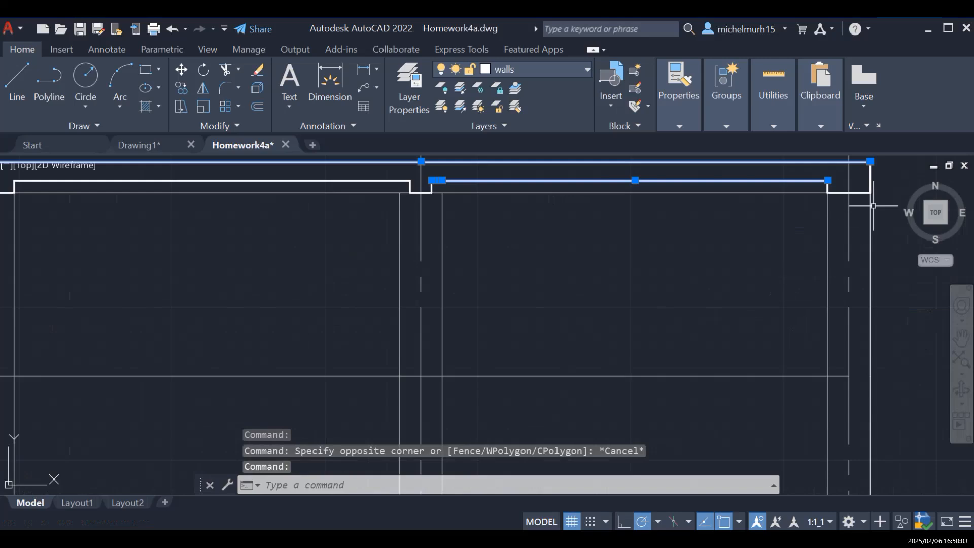
left_click(870, 185)
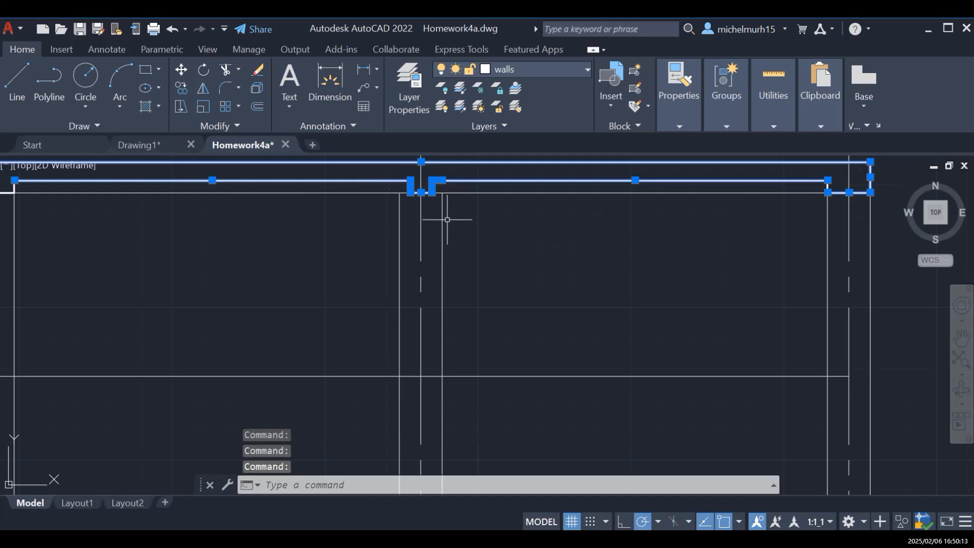
scroll(480, 229, "down", 4)
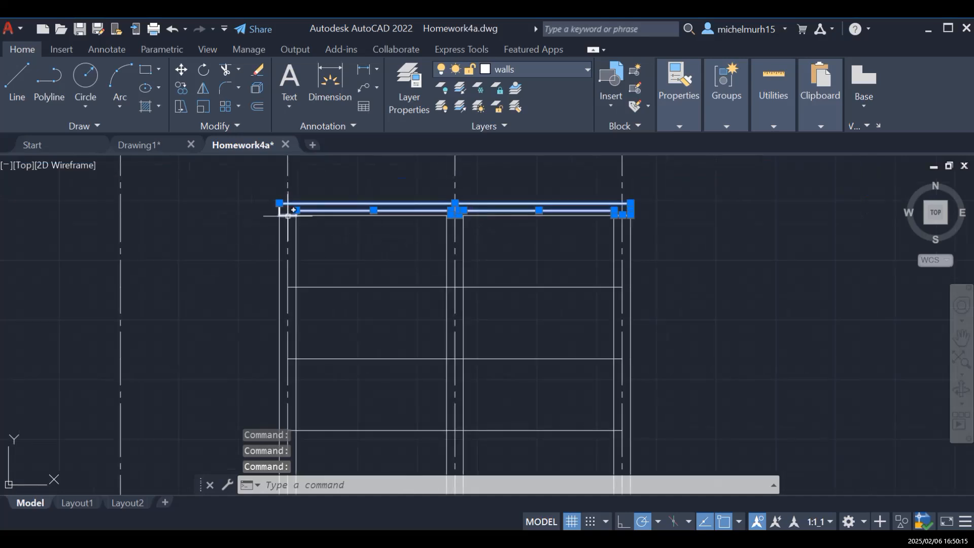
scroll(293, 209, "up", 4)
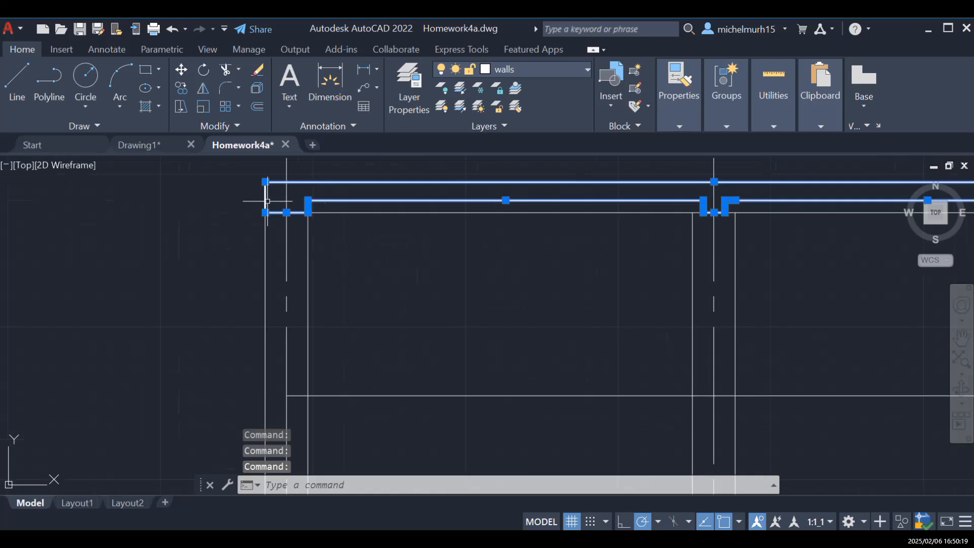
scroll(562, 253, "down", 2)
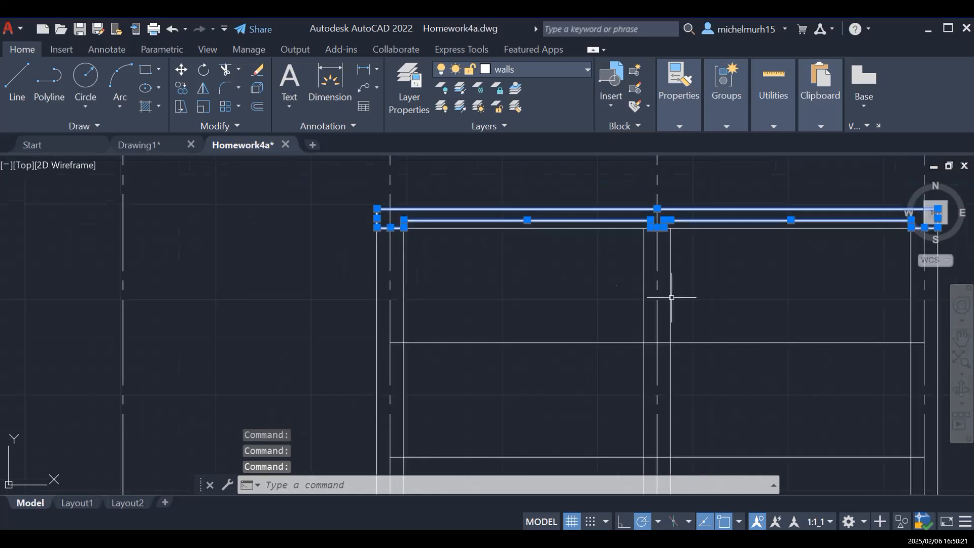
scroll(641, 218, "up", 2)
scroll(659, 228, "down", 2)
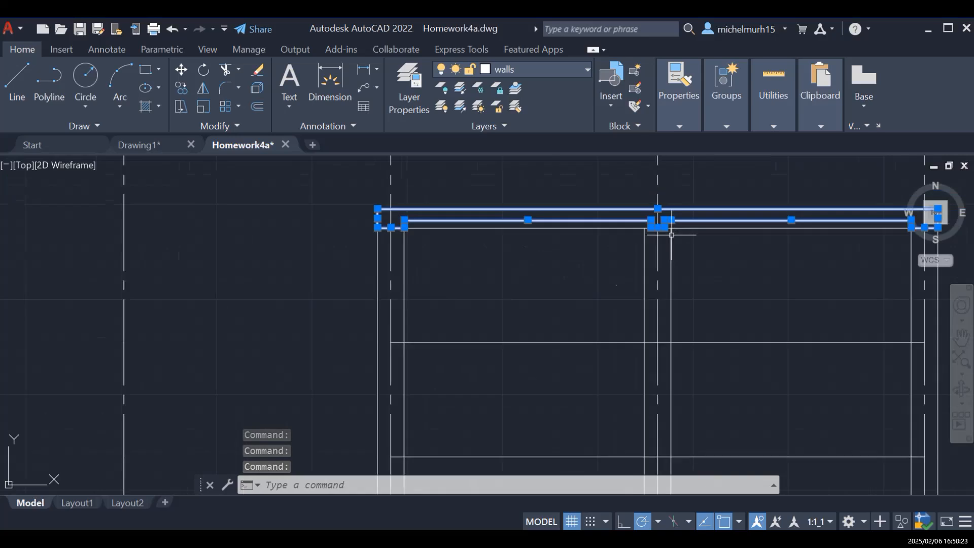
scroll(666, 241, "up", 2)
scroll(663, 218, "down", 3)
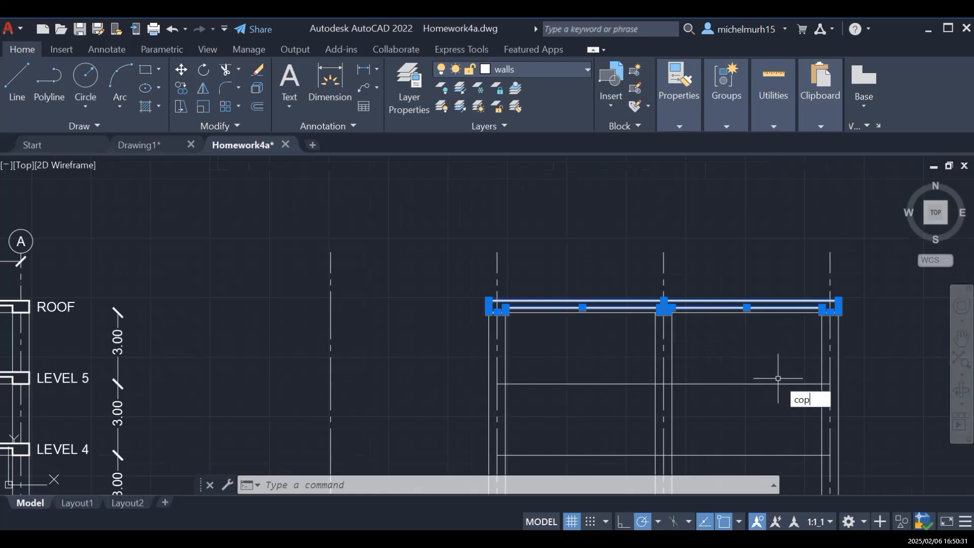
key("Return")
scroll(664, 356, "up", 4)
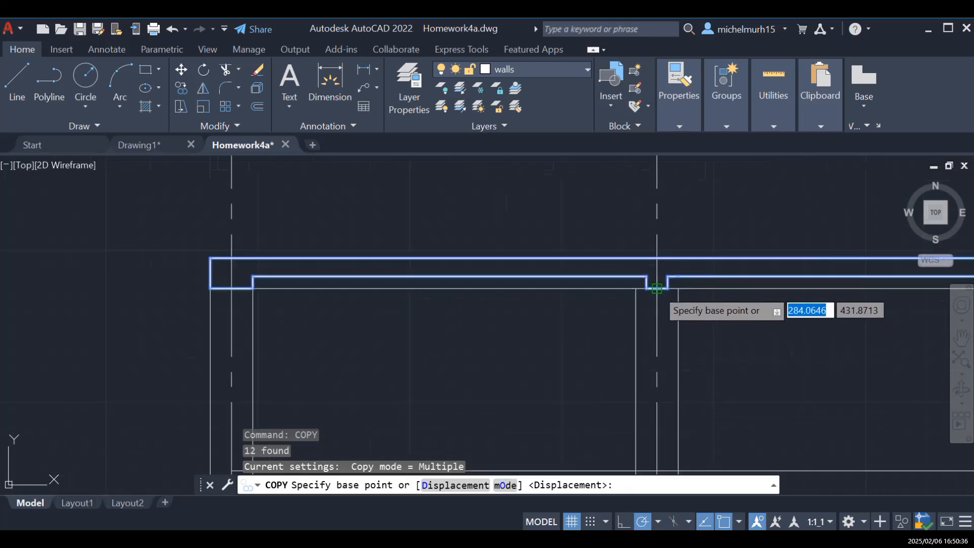
left_click(657, 288)
scroll(662, 290, "down", 4)
scroll(665, 353, "up", 4)
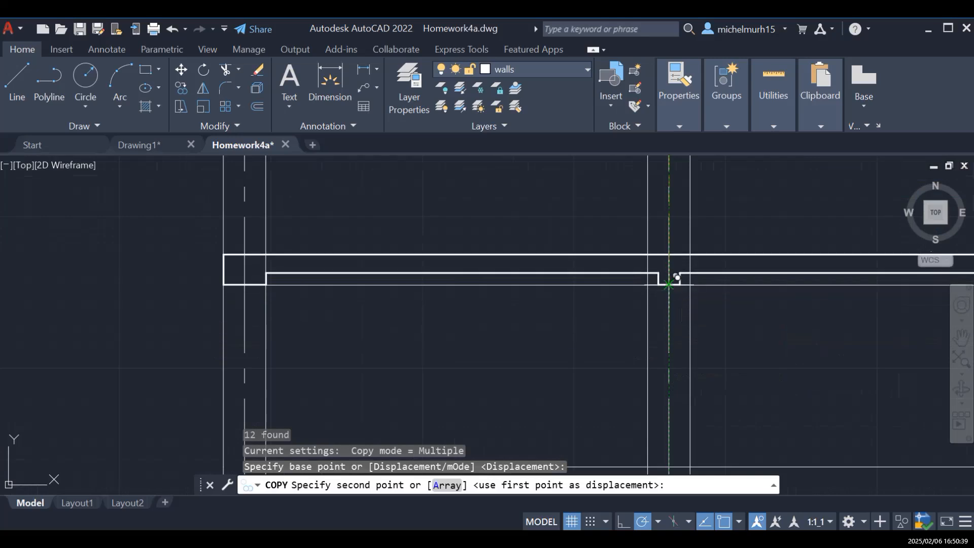
left_click(668, 284)
left_click(668, 465)
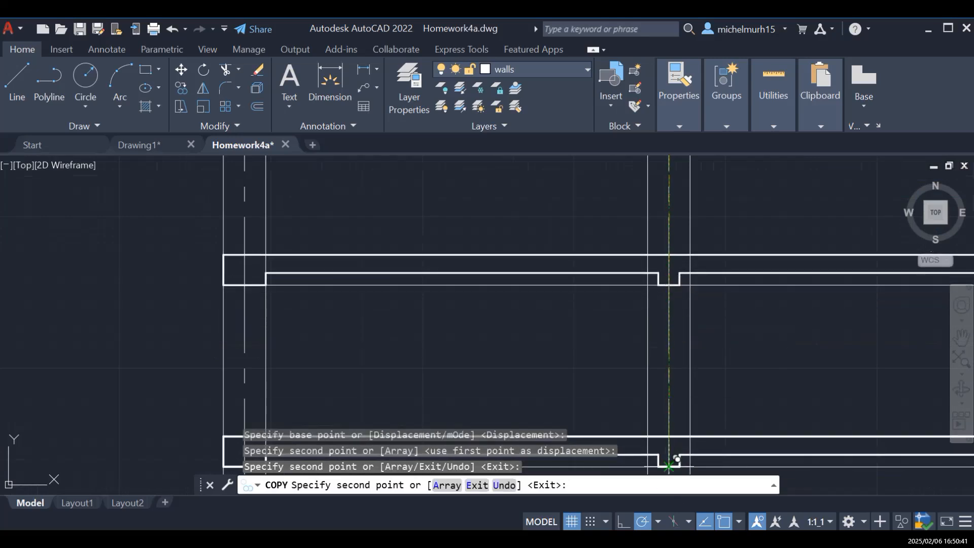
Step: Copy the roof slab and beam outline onto levels 2, 3 and 1 of the second elevation, ending the copying there
scroll(668, 466, "down", 6)
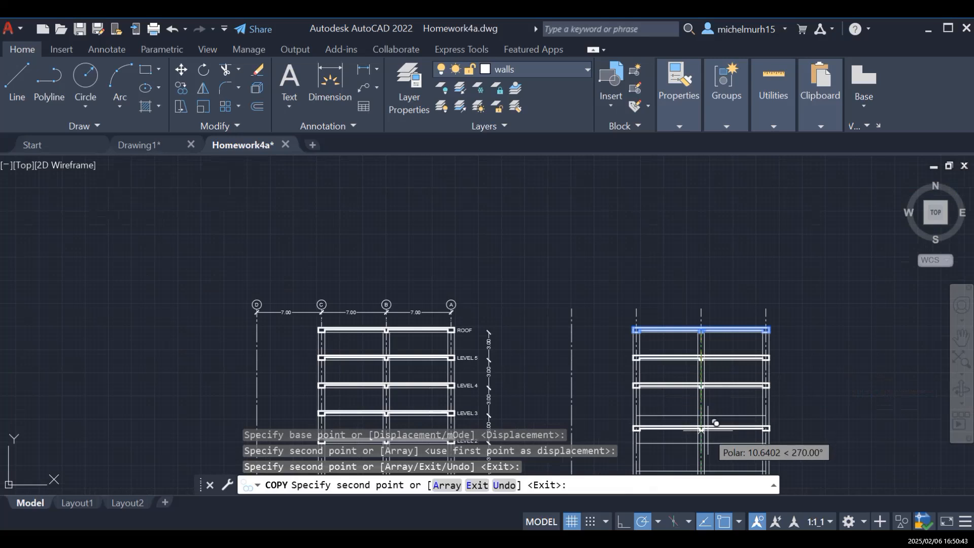
scroll(716, 423, "up", 6)
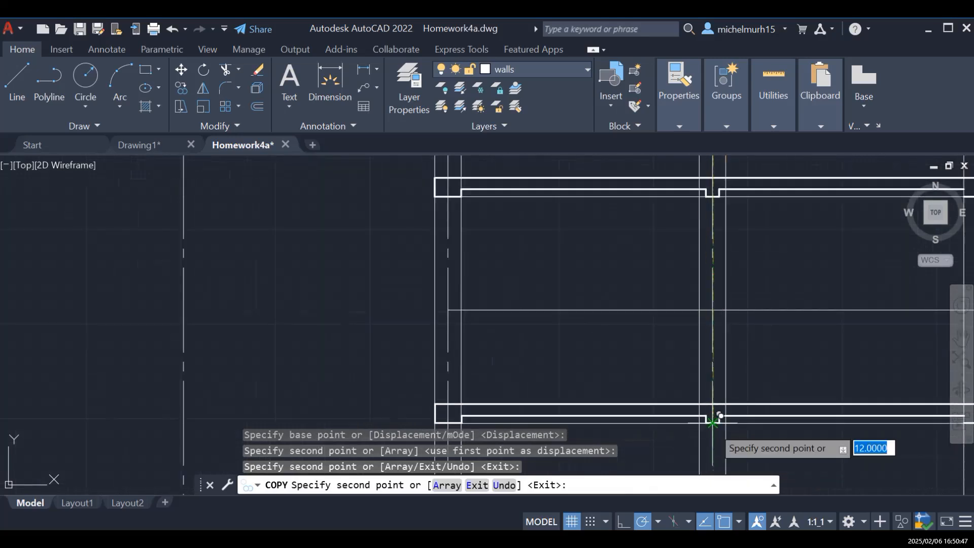
left_click(713, 423)
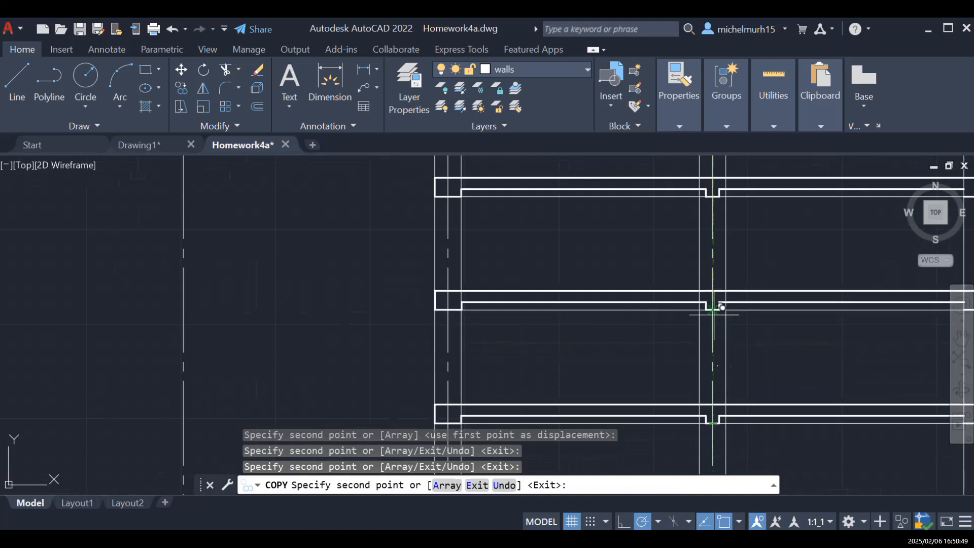
left_click(718, 303)
scroll(718, 303, "down", 3)
scroll(744, 316, "down", 4)
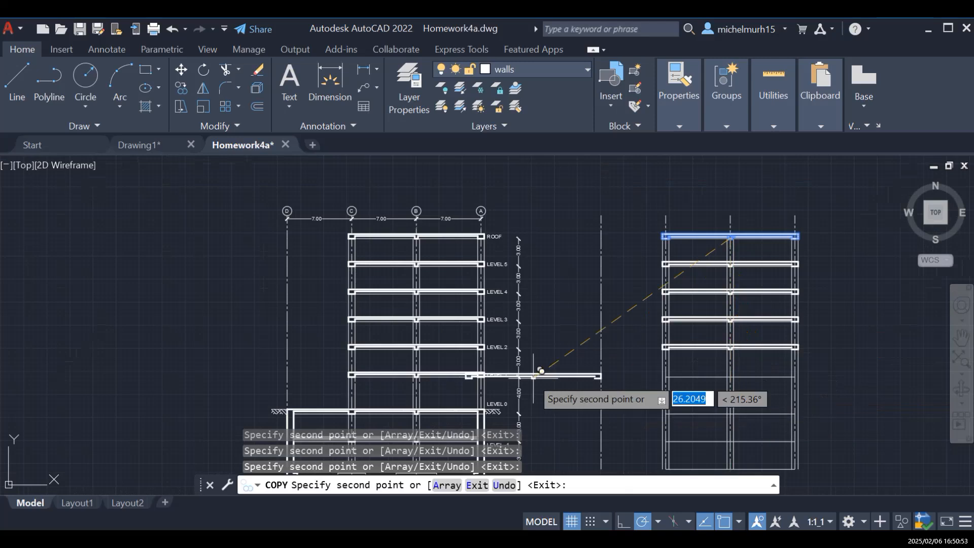
scroll(737, 372, "up", 2)
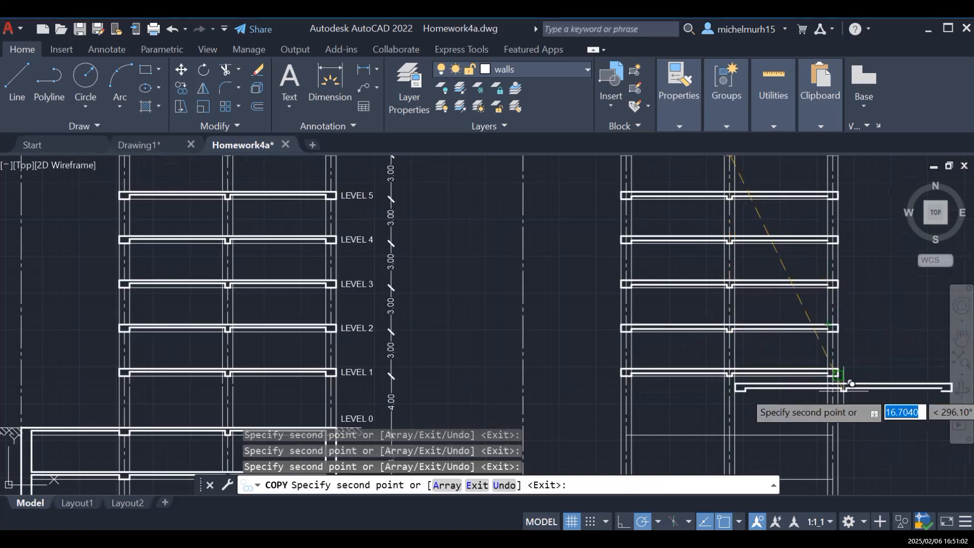
key("Escape")
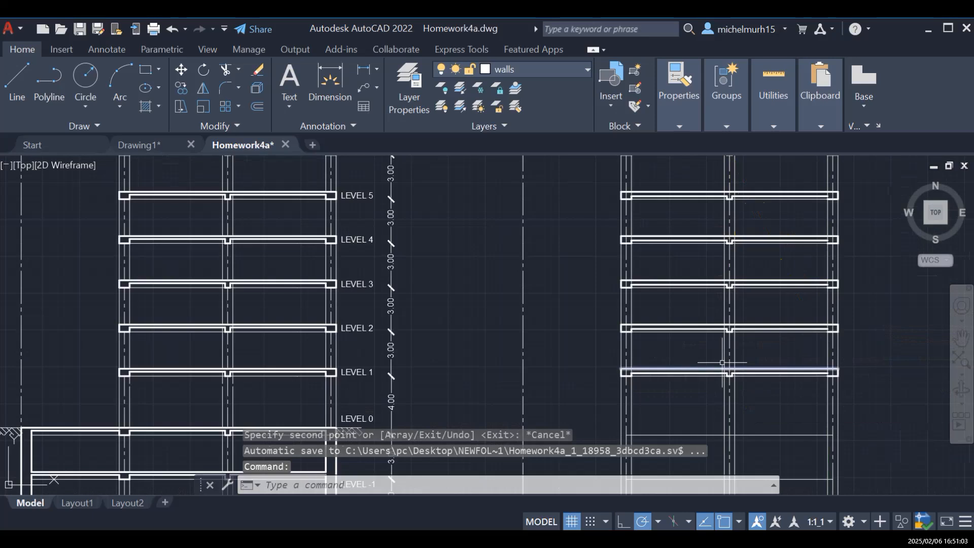
Step: Draw a 0.2-long vertical line closing the right end beam's inner face at level 5, from slab underside to beam bottom
left_click(960, 338)
left_click_drag(844, 342, 678, 370)
scroll(677, 368, "up", 5)
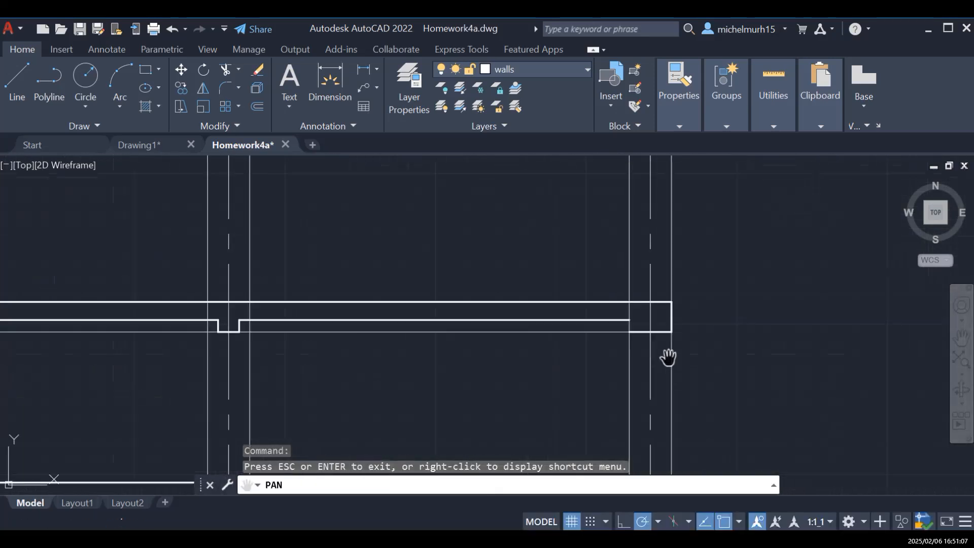
scroll(673, 218, "down", 4)
mouse_move(719, 206)
left_mouse_down()
mouse_move(619, 217)
mouse_move(622, 266)
left_mouse_up()
scroll(593, 260, "up", 5)
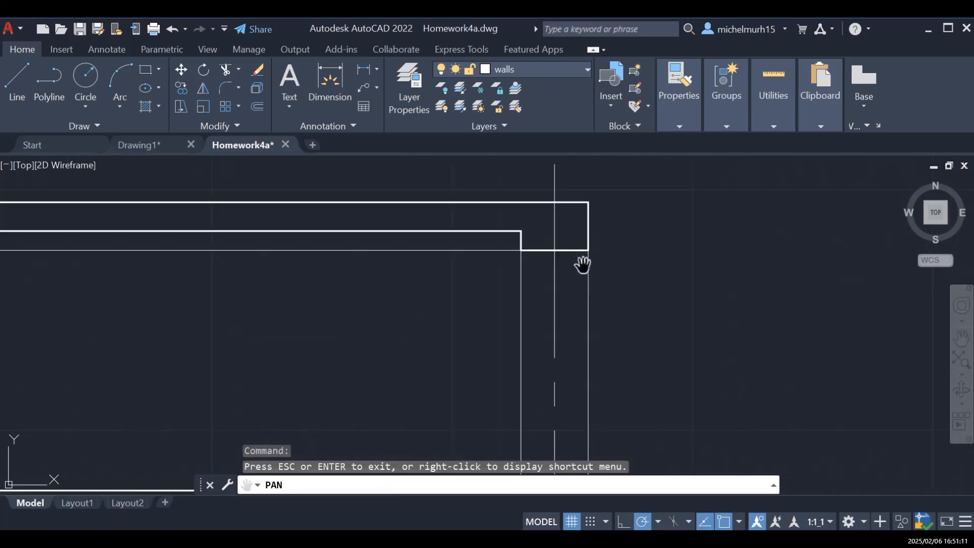
left_click_drag(695, 335, 701, 322)
left_click_drag(675, 377, 759, 260)
key("Escape")
left_click(9, 90)
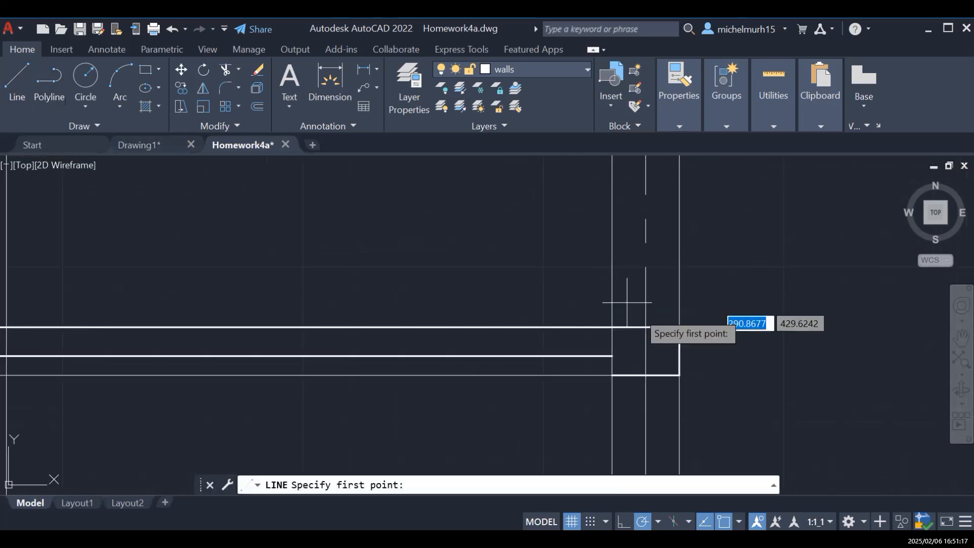
left_click(612, 355)
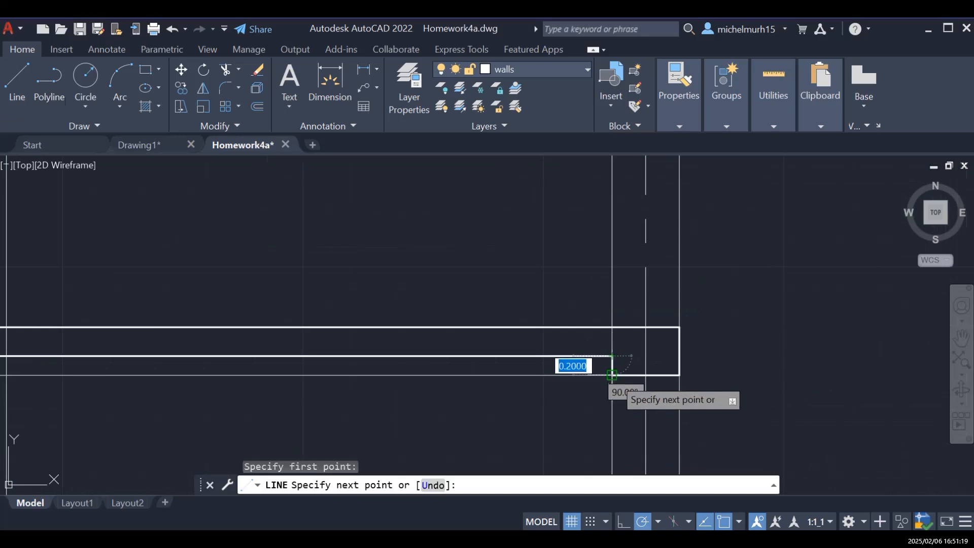
left_click(613, 375)
scroll(665, 349, "down", 5)
key("Escape")
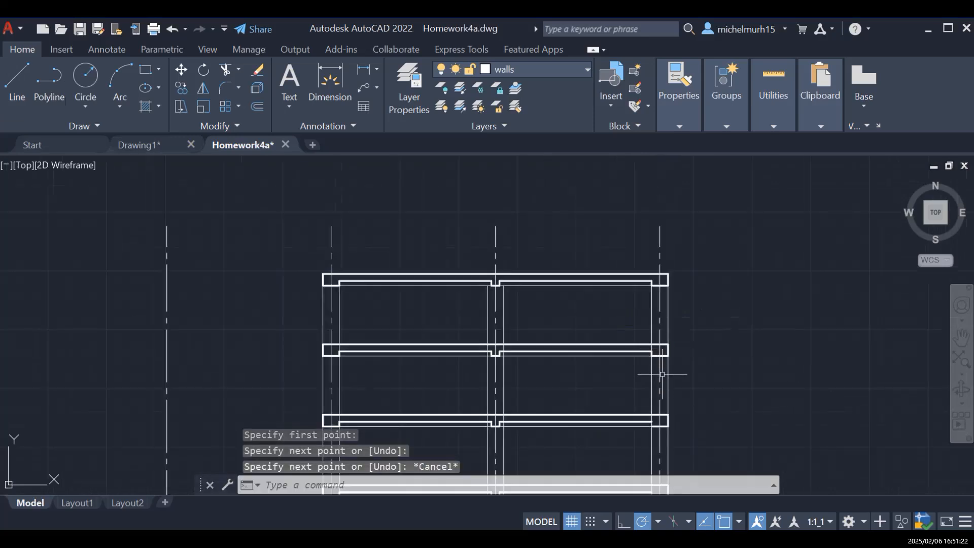
Step: Close the level 4 right end beam with a vertical line along the column's inner face
left_click(15, 74)
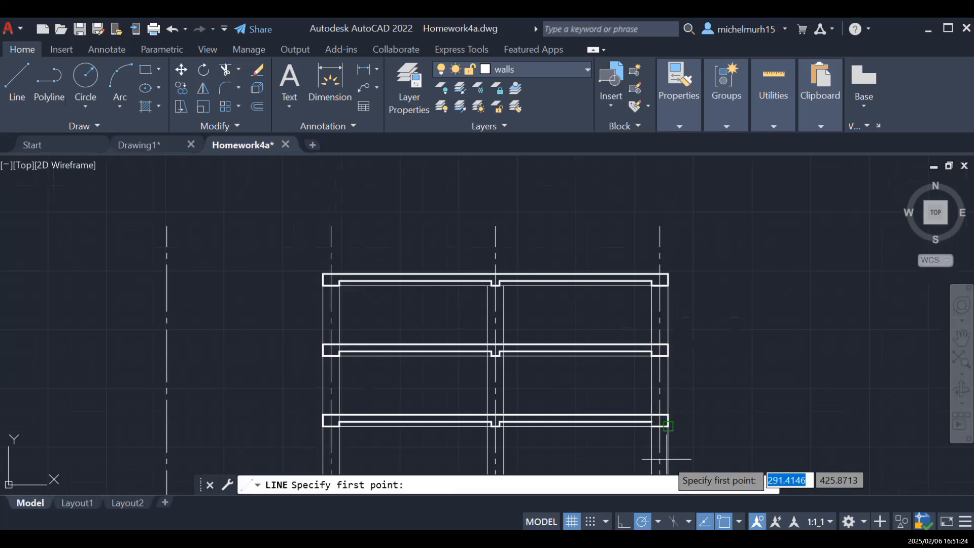
scroll(657, 441, "up", 3)
left_click(644, 404)
left_click(686, 403)
key("Escape")
scroll(683, 398, "down", 3)
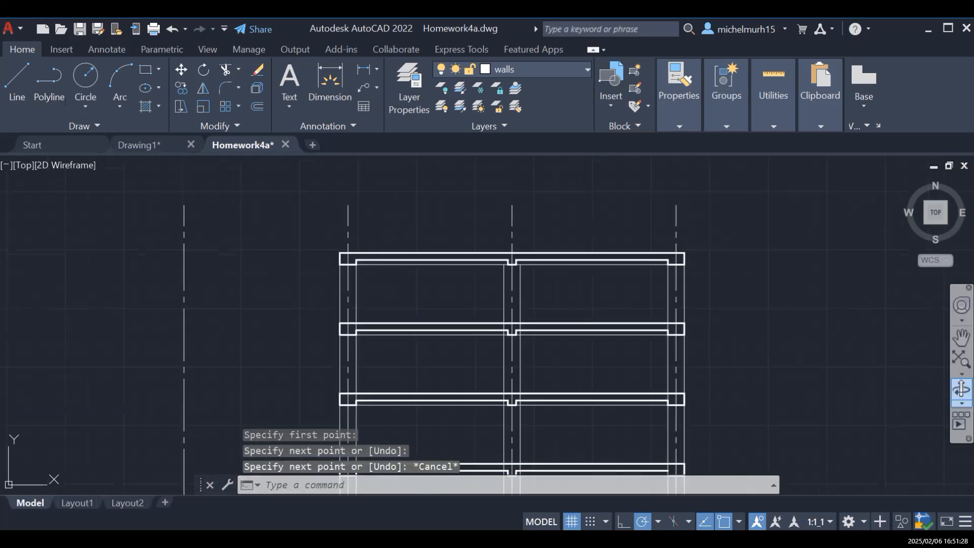
Step: Draw the missing vertical inner edge of the right end beam at level 3, between slab underside and beam bottom
left_click(961, 337)
mouse_move(670, 434)
left_mouse_down()
mouse_move(675, 327)
mouse_move(666, 349)
left_mouse_up()
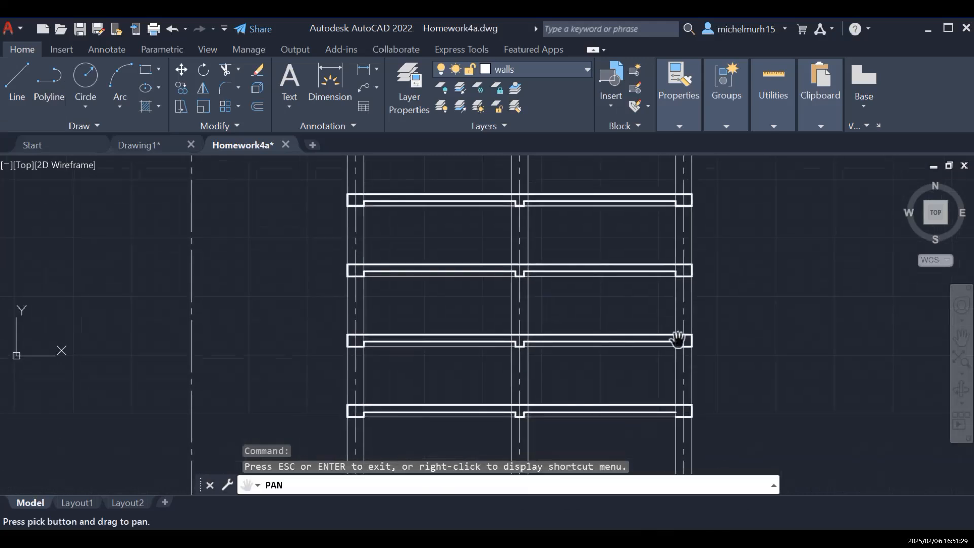
key("Escape")
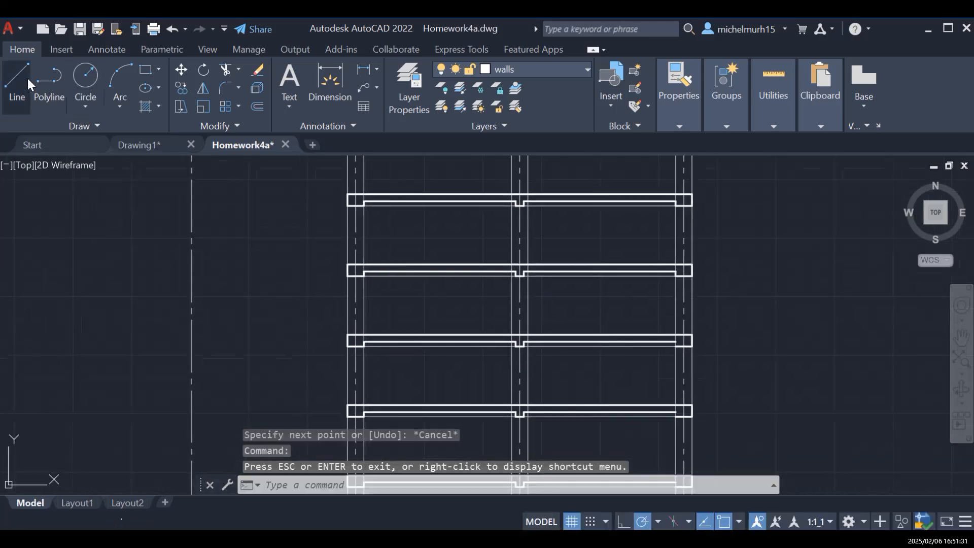
left_click(18, 83)
scroll(768, 443, "up", 3)
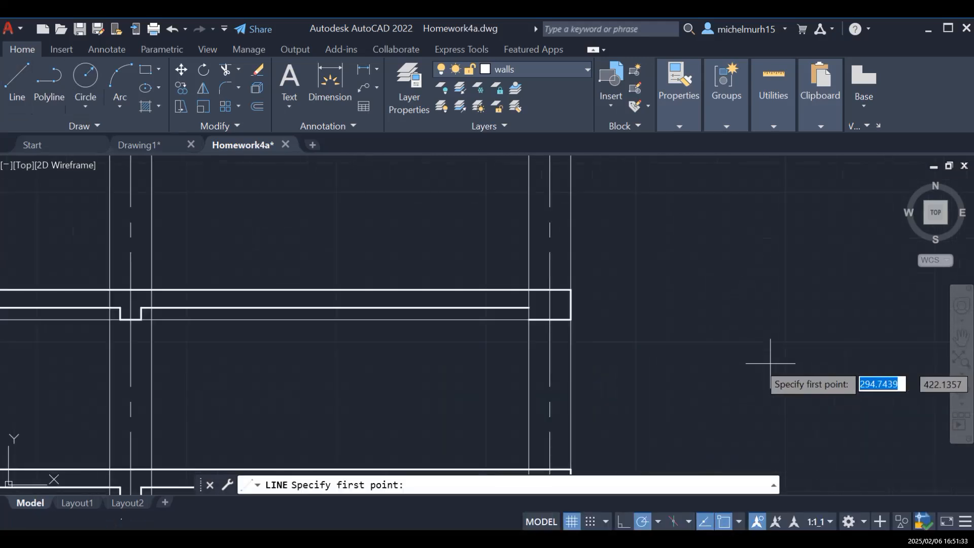
left_click(528, 306)
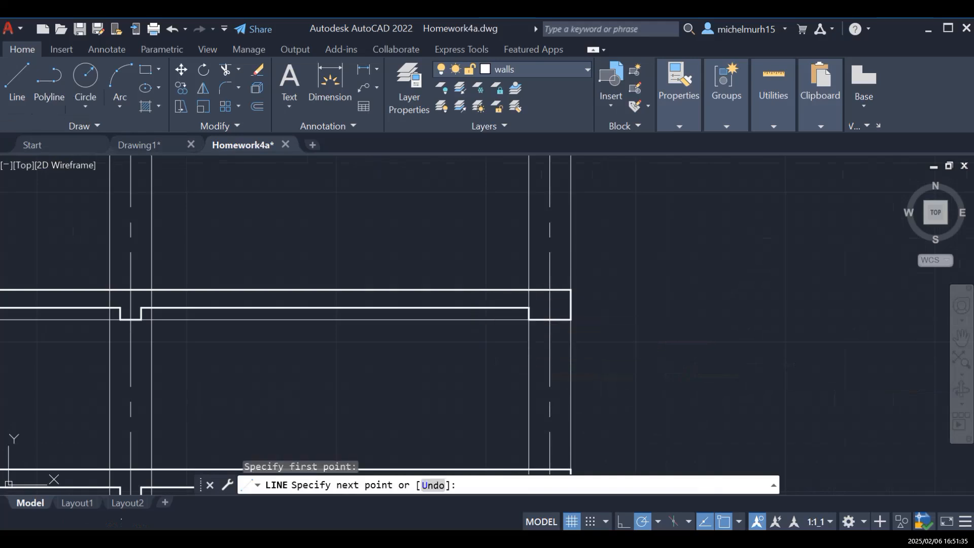
key("Escape")
Step: Add the short vertical line at the inner face of the level 2 right end beam
left_click(963, 337)
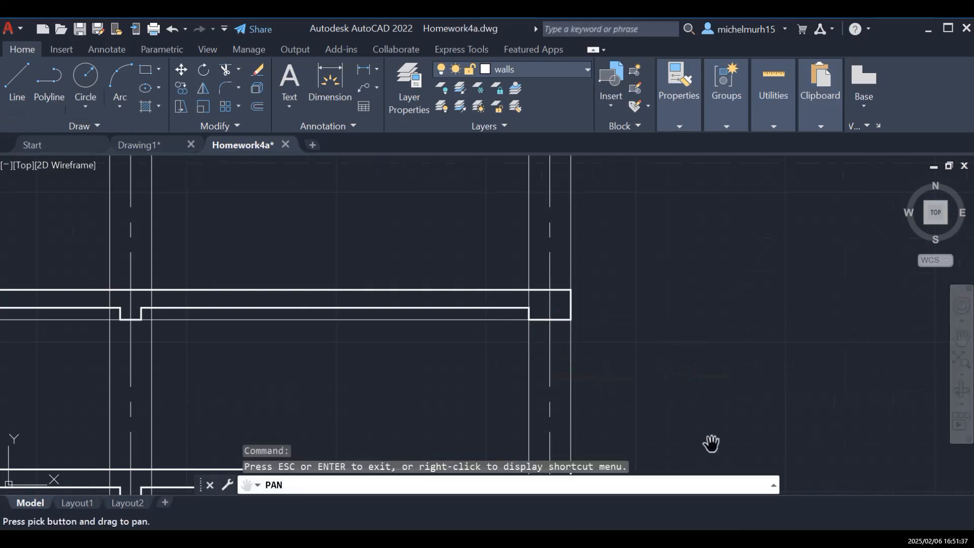
mouse_move(561, 420)
left_mouse_down()
mouse_move(614, 344)
mouse_move(606, 356)
left_mouse_up()
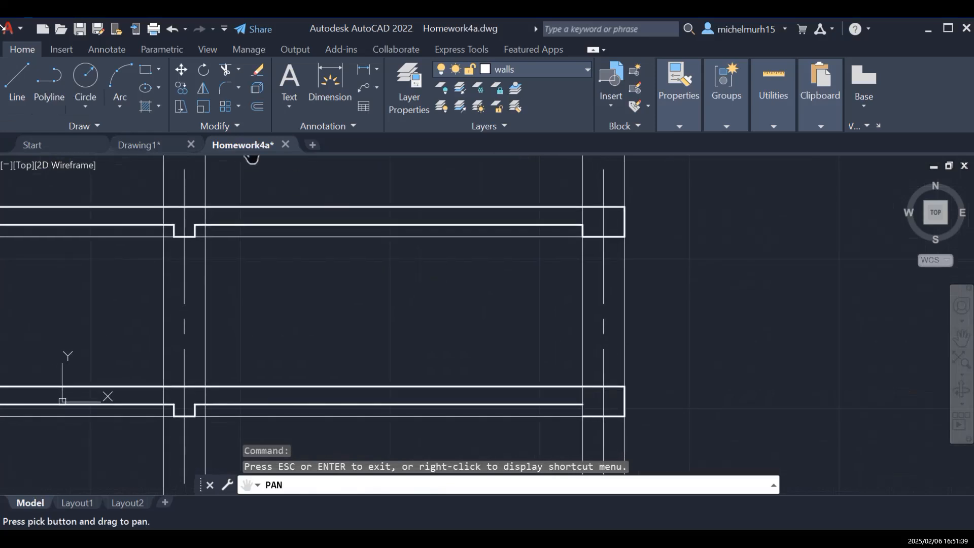
left_click(17, 81)
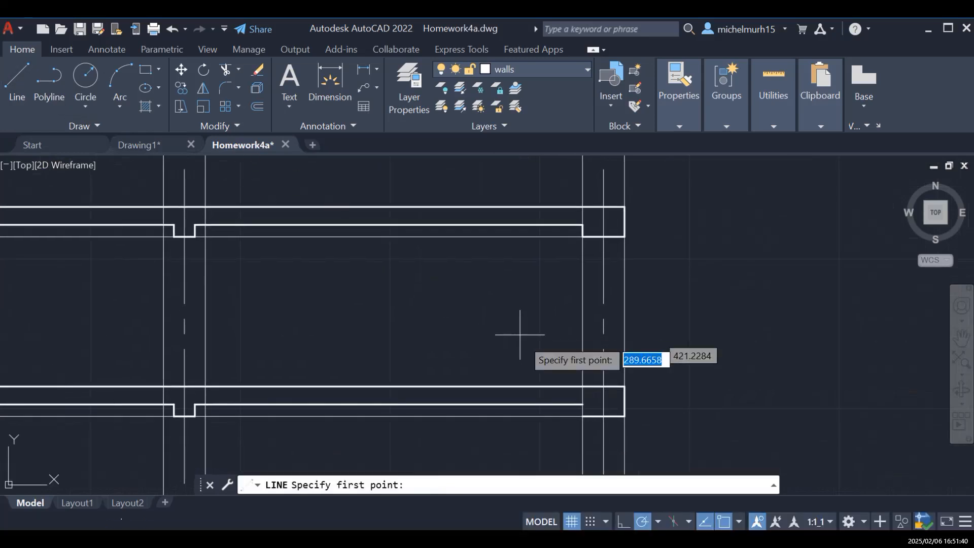
left_click(583, 416)
key("Escape")
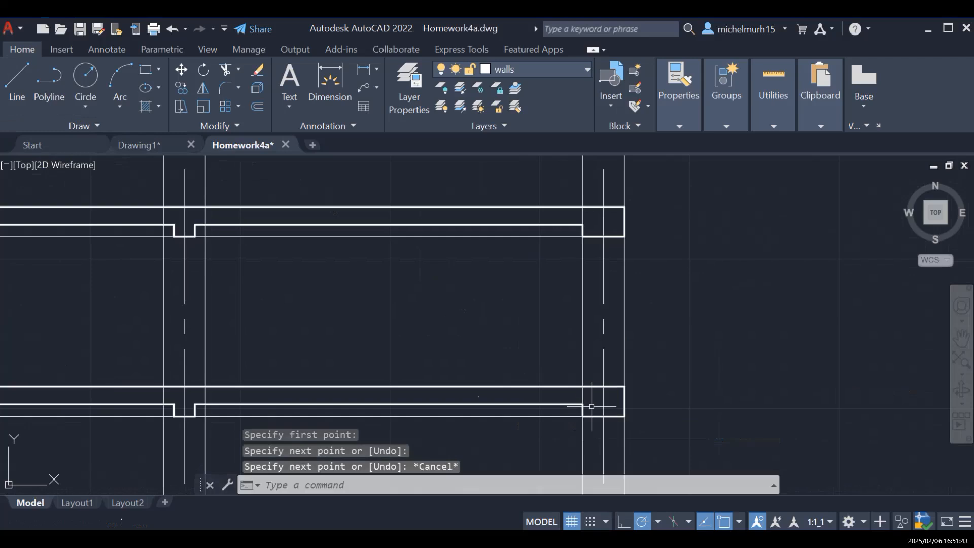
Step: Draw the short vertical line from beam bottom to slab underside at the level 1 right end beam's inner face
scroll(733, 341, "down", 2)
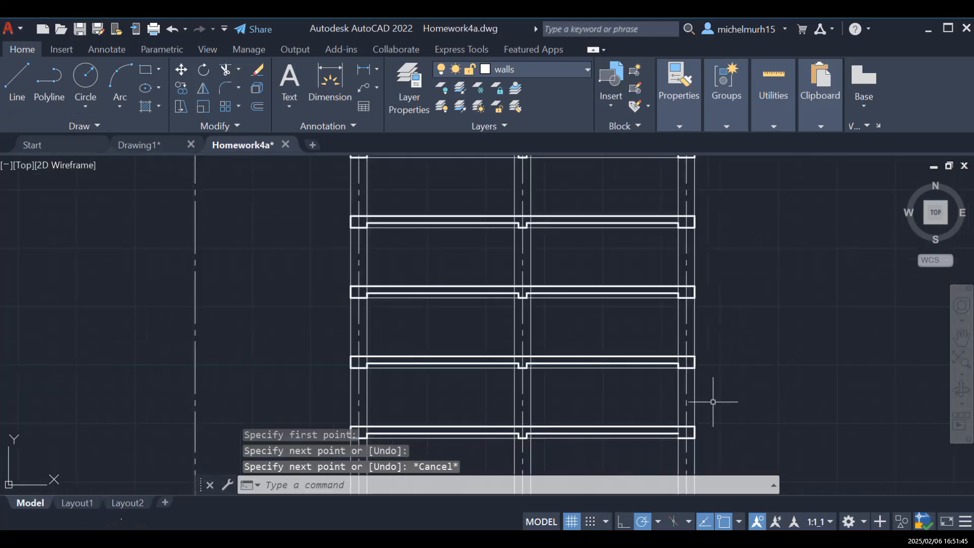
scroll(657, 451, "up", 4)
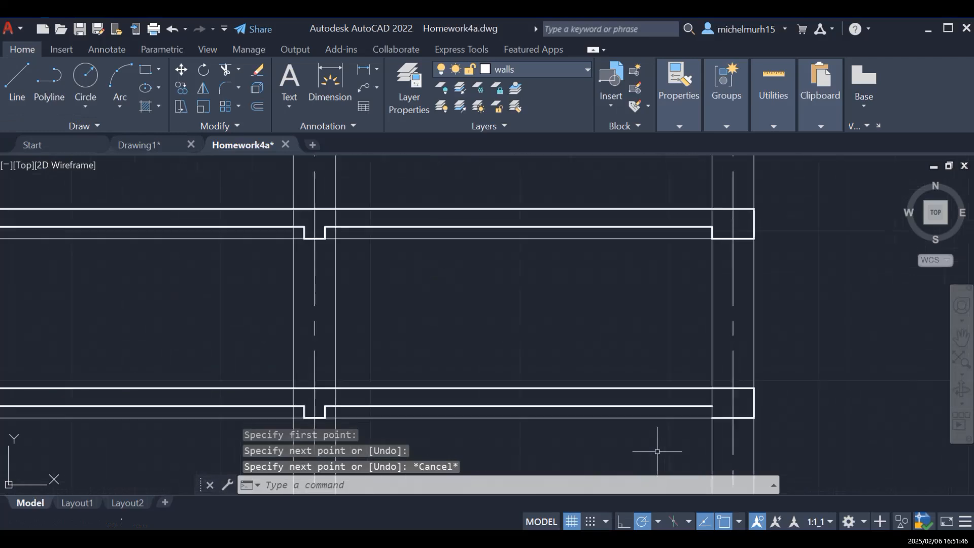
left_click(961, 336)
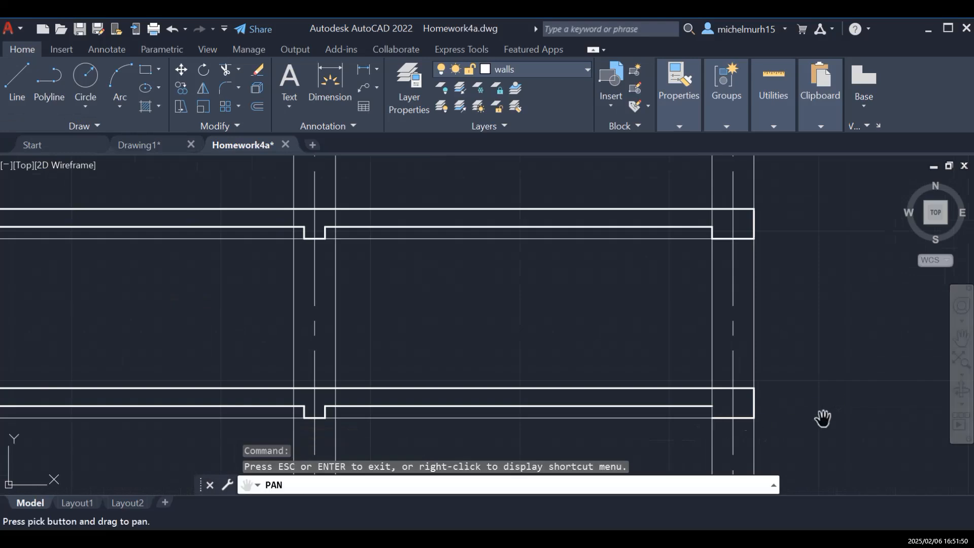
key("Escape")
left_click(16, 81)
scroll(656, 432, "up", 2)
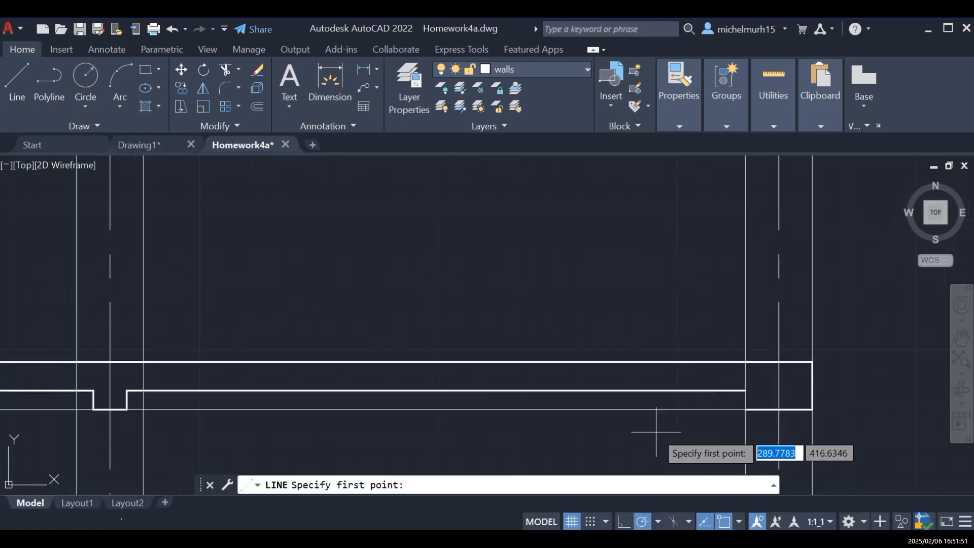
left_click(745, 408)
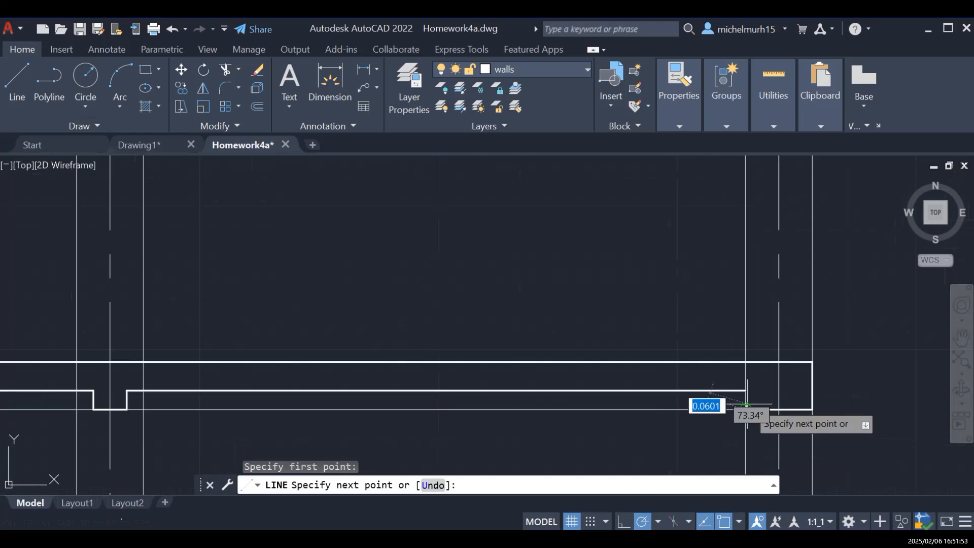
left_click(745, 391)
key("Escape")
scroll(839, 335, "down", 4)
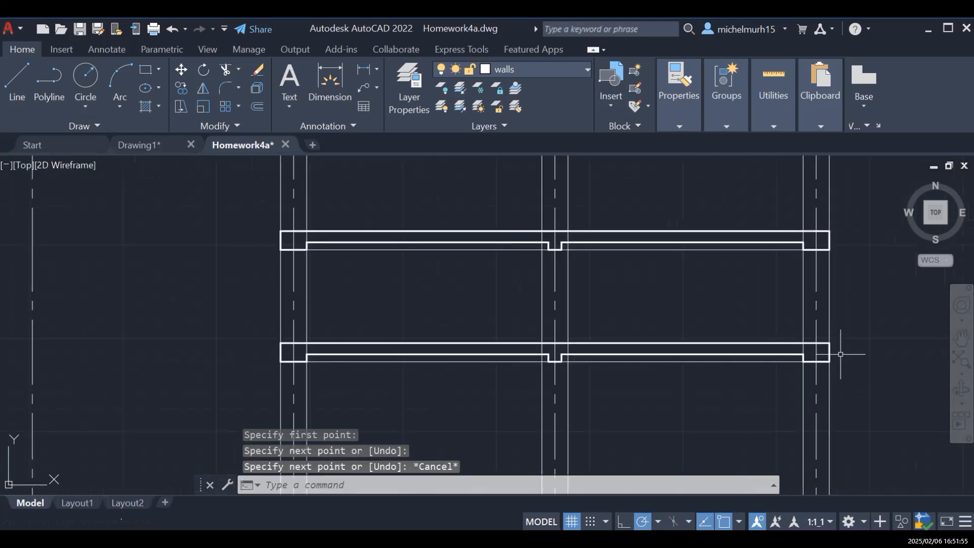
Step: Examine the ground floor and basement structure of the finished elevation against the unfinished levels below level 1 on the second elevation
scroll(840, 346, "down", 3)
mouse_move(705, 358)
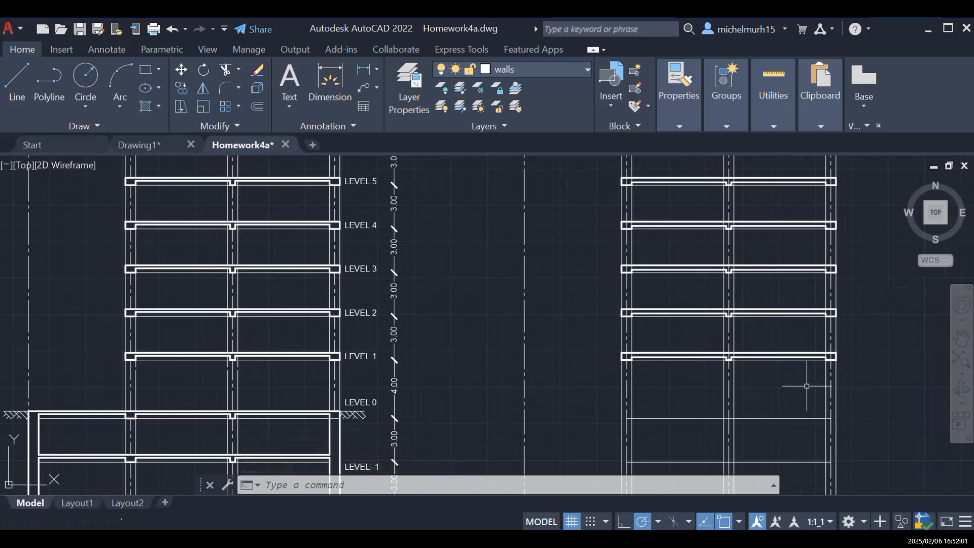
left_click(961, 337)
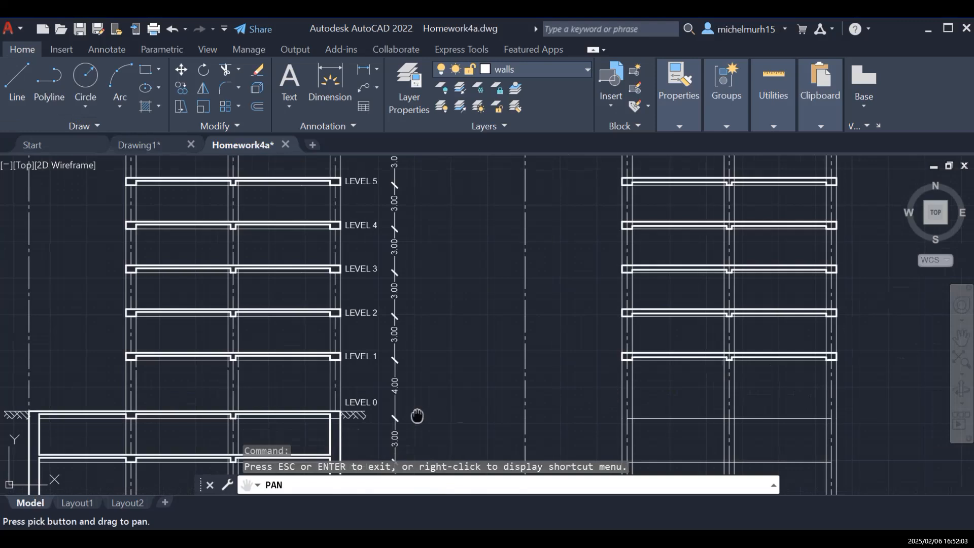
left_click_drag(415, 414, 548, 354)
left_click_drag(473, 383, 577, 356)
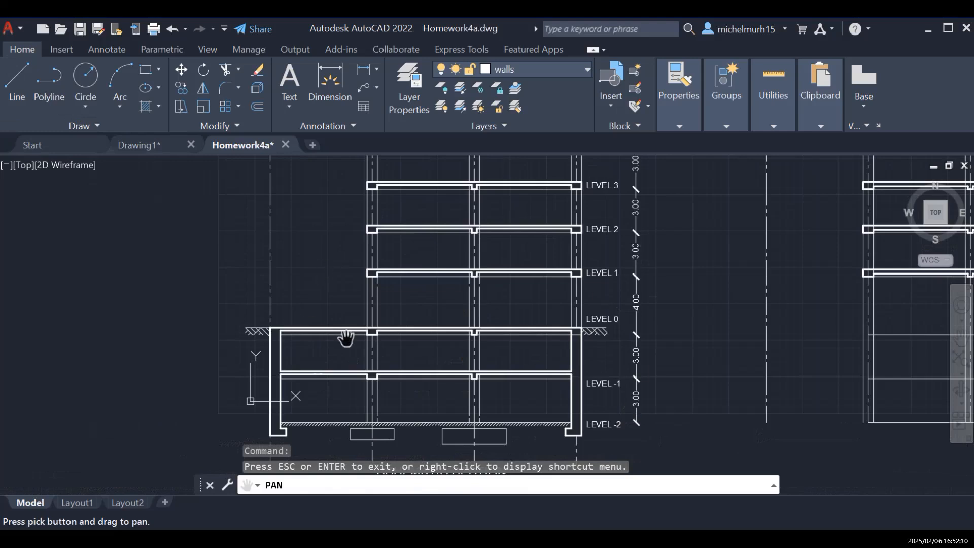
left_click_drag(682, 352, 563, 379)
left_click_drag(777, 366, 772, 368)
left_click_drag(500, 368, 559, 364)
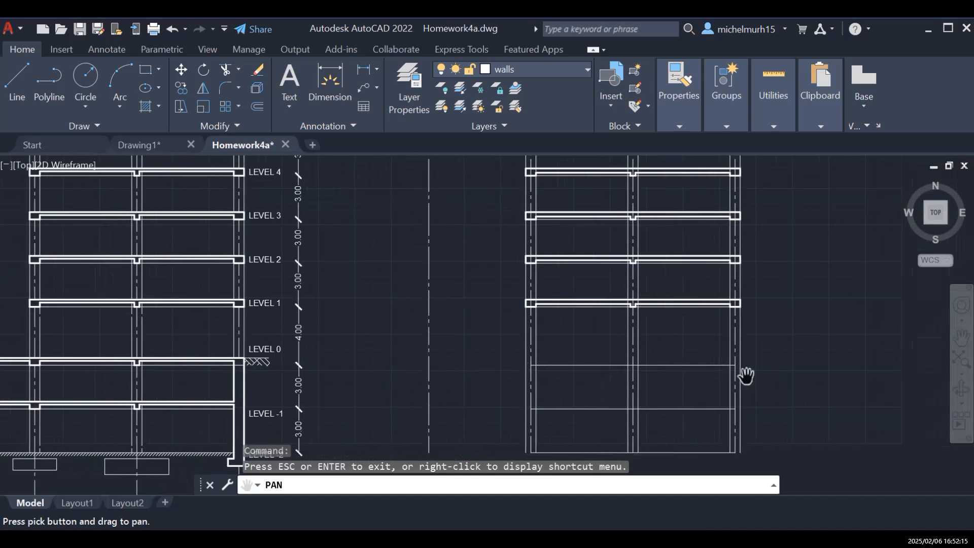
left_click_drag(418, 371, 606, 352)
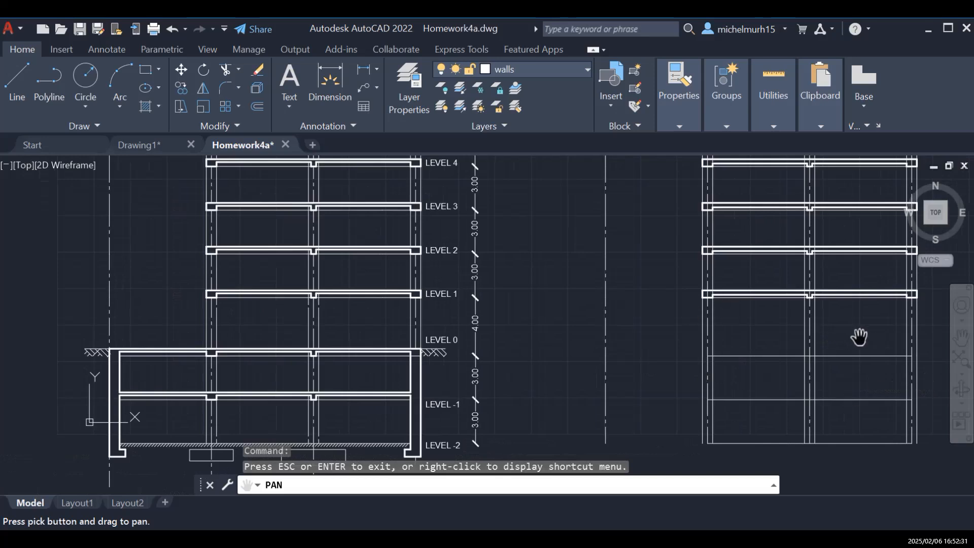
left_click_drag(820, 338, 745, 347)
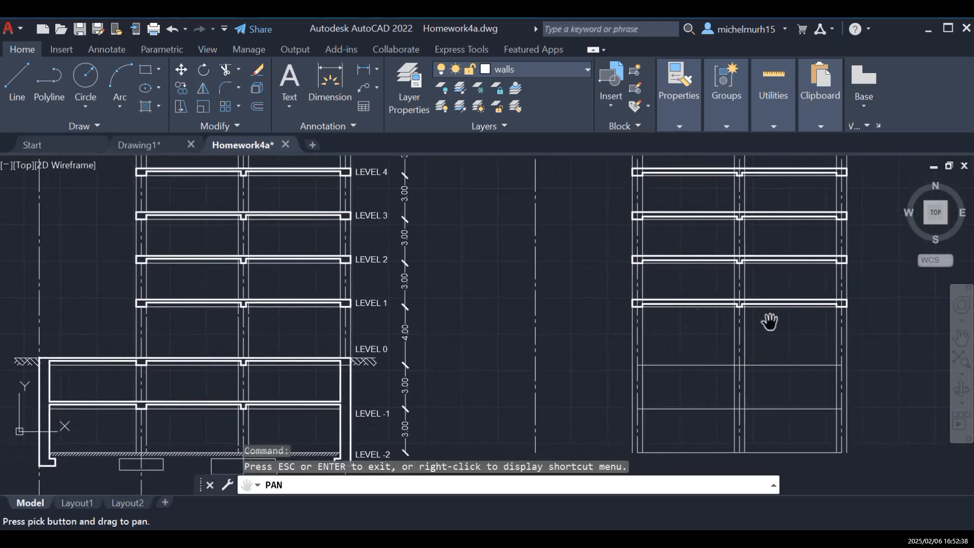
key("Escape")
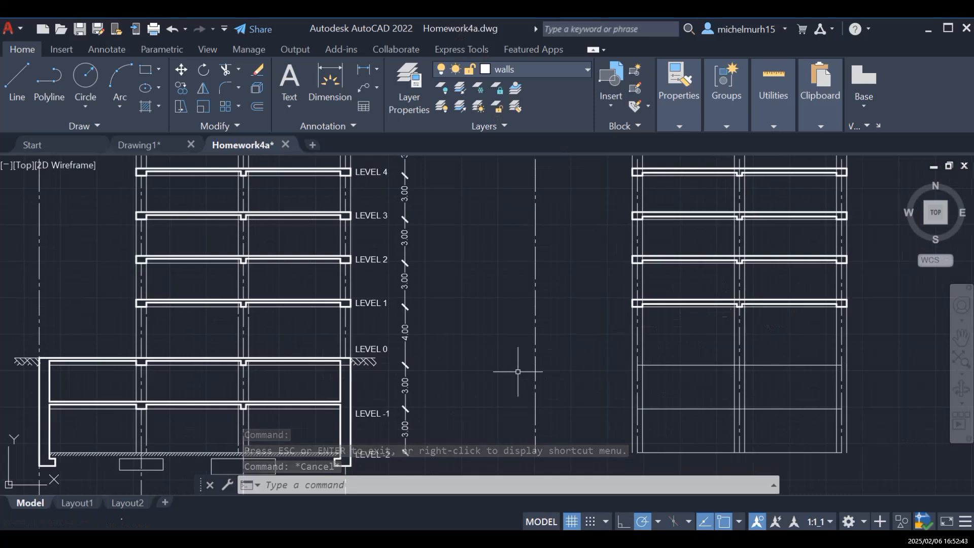
scroll(681, 270, "up", 2)
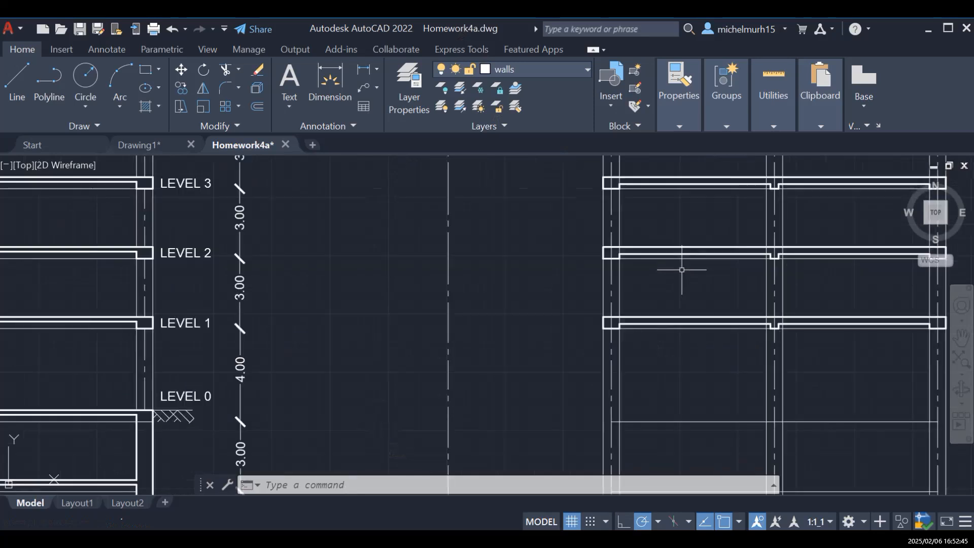
Step: Copy the complete level 1 slab and beam outline of the second elevation down to levels 0 and -1, using the middle beam's bottom midpoint as base
left_click(961, 338)
mouse_move(862, 358)
left_mouse_down()
mouse_move(768, 363)
mouse_move(741, 352)
left_mouse_up()
key("Escape")
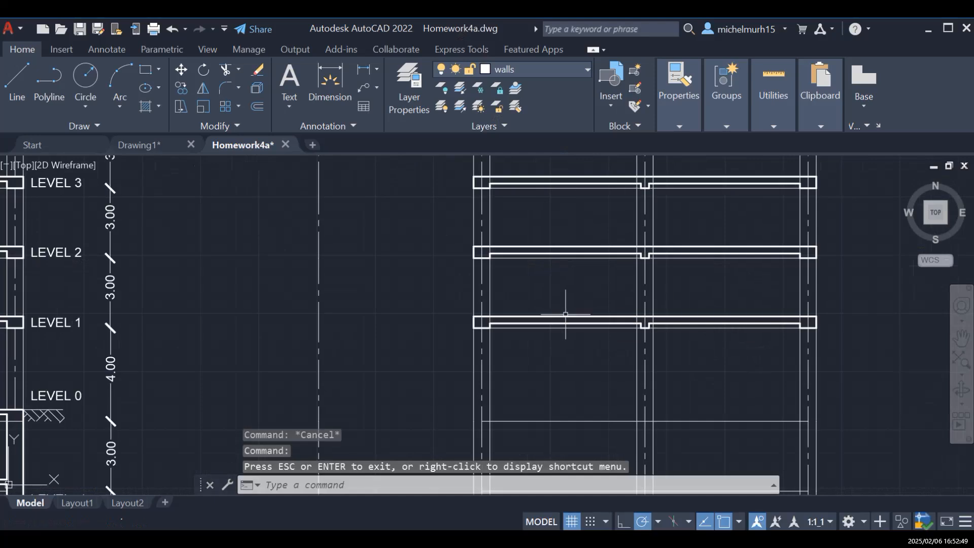
left_click(546, 315)
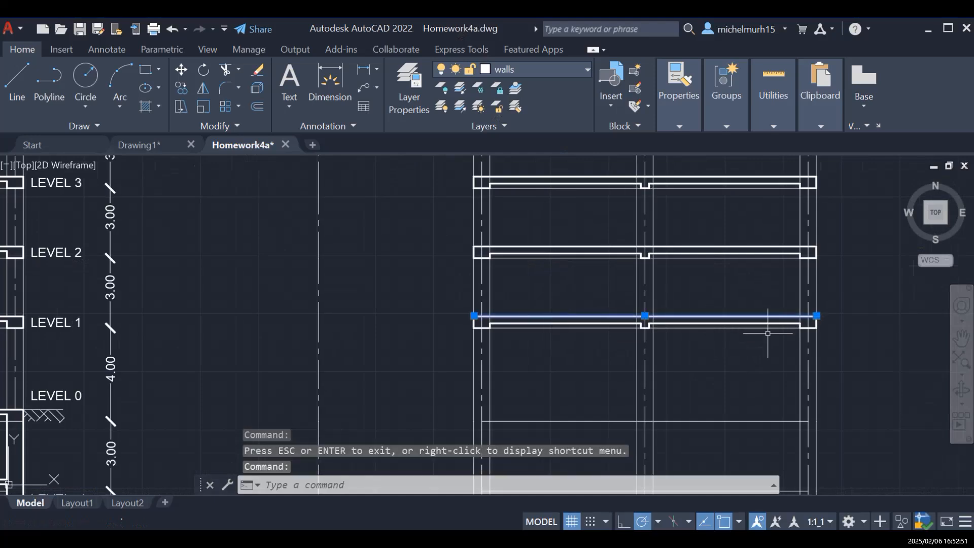
left_click(775, 325)
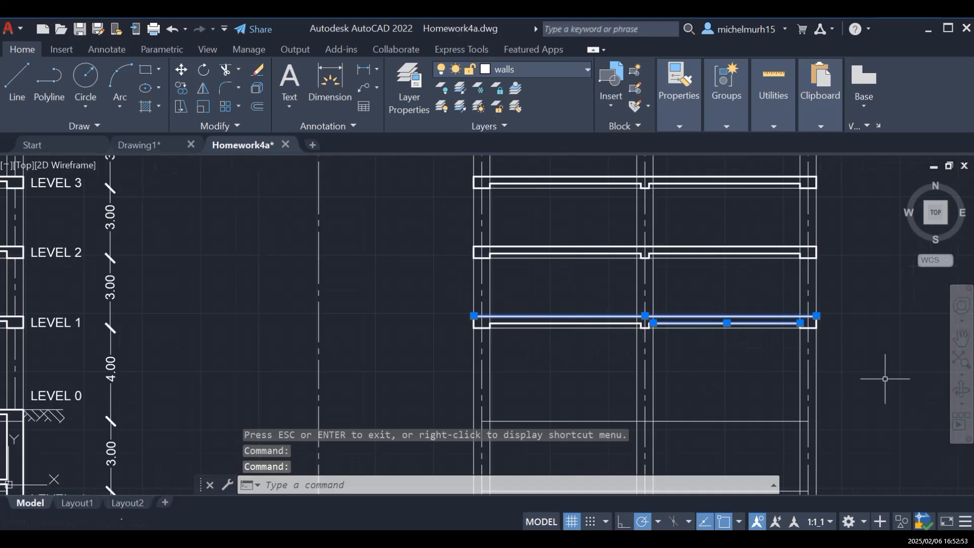
scroll(881, 378, "up", 2)
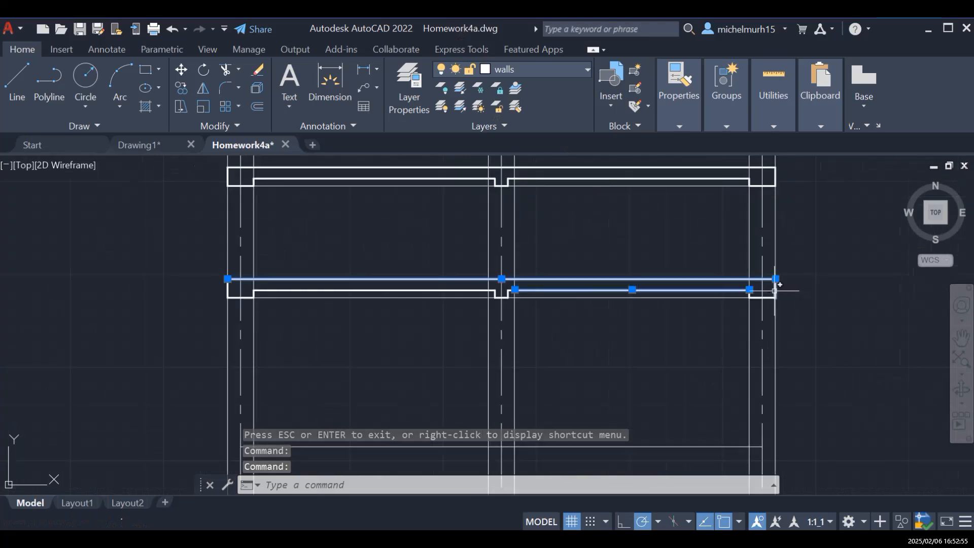
left_click(775, 295)
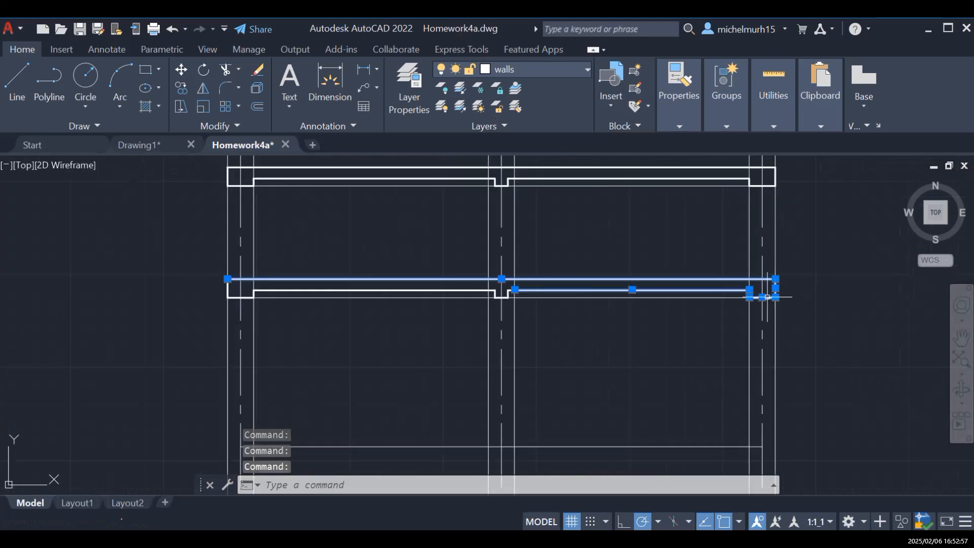
scroll(769, 296, "up", 1)
scroll(728, 282, "up", 1)
scroll(745, 282, "down", 2)
scroll(500, 279, "up", 2)
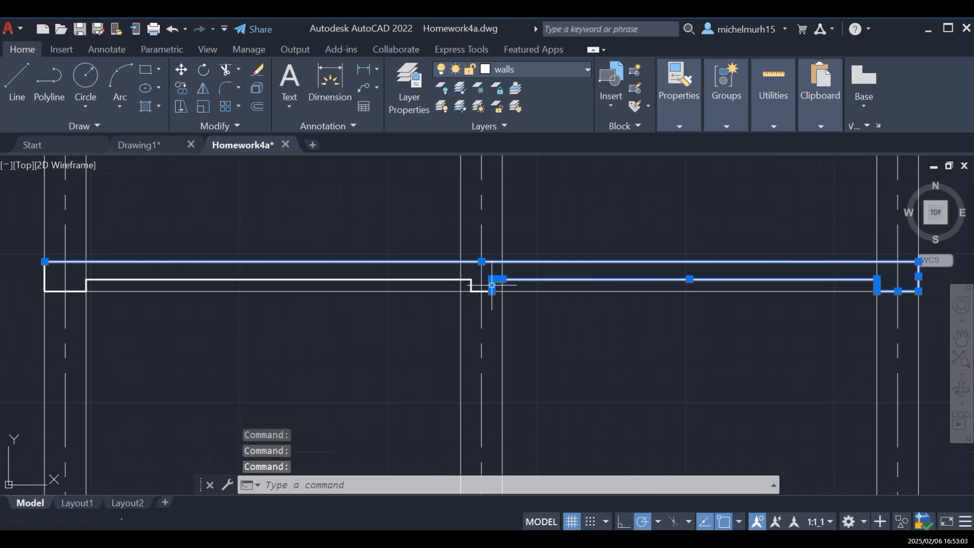
scroll(492, 285, "up", 3)
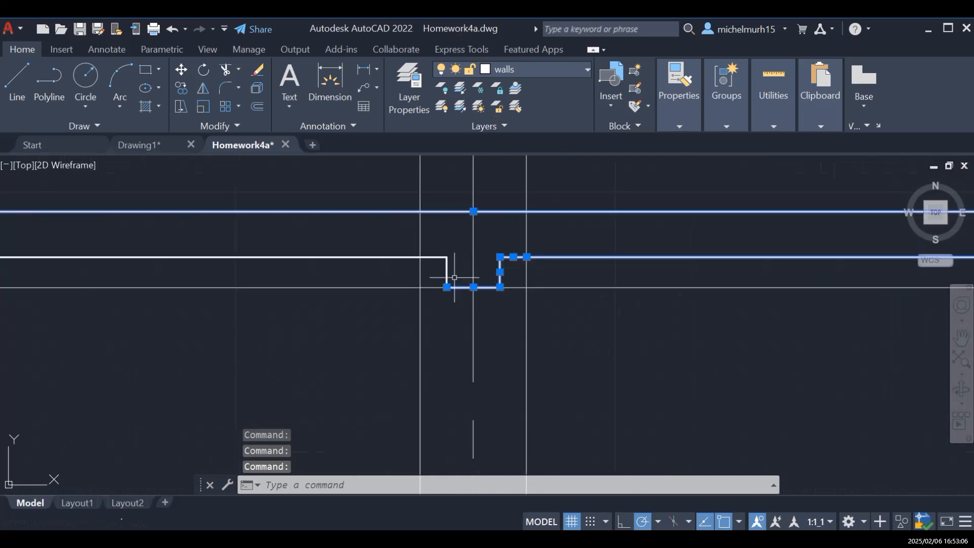
left_click(436, 256)
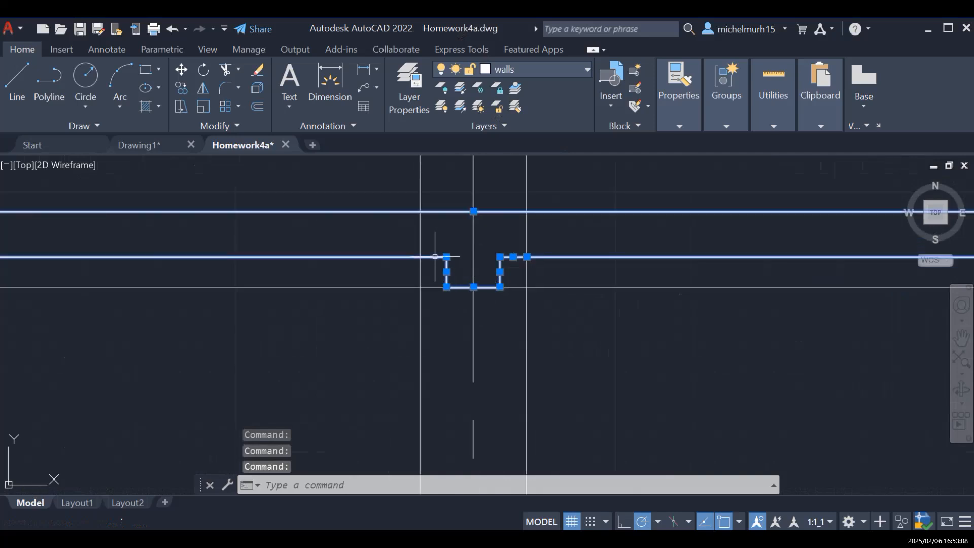
scroll(654, 246, "down", 3)
scroll(350, 251, "up", 2)
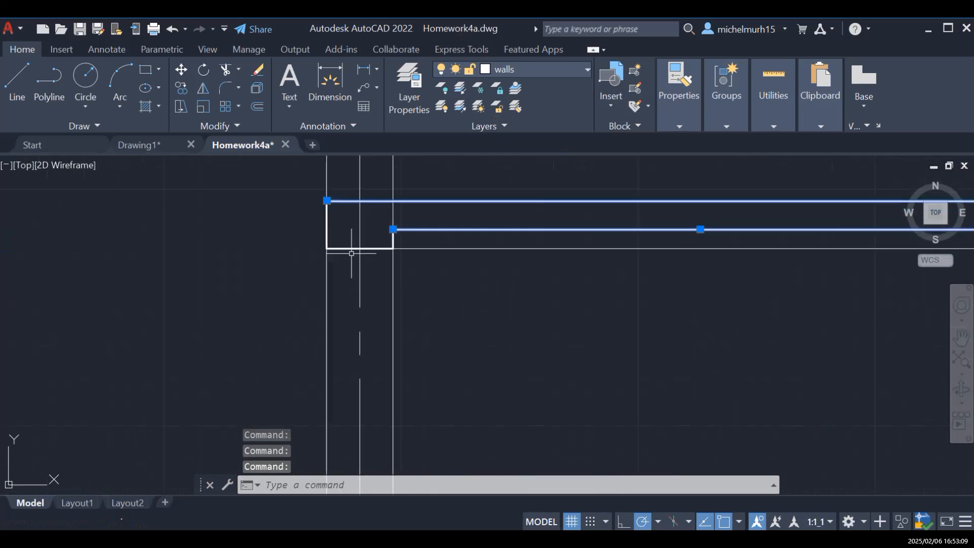
left_click(350, 248)
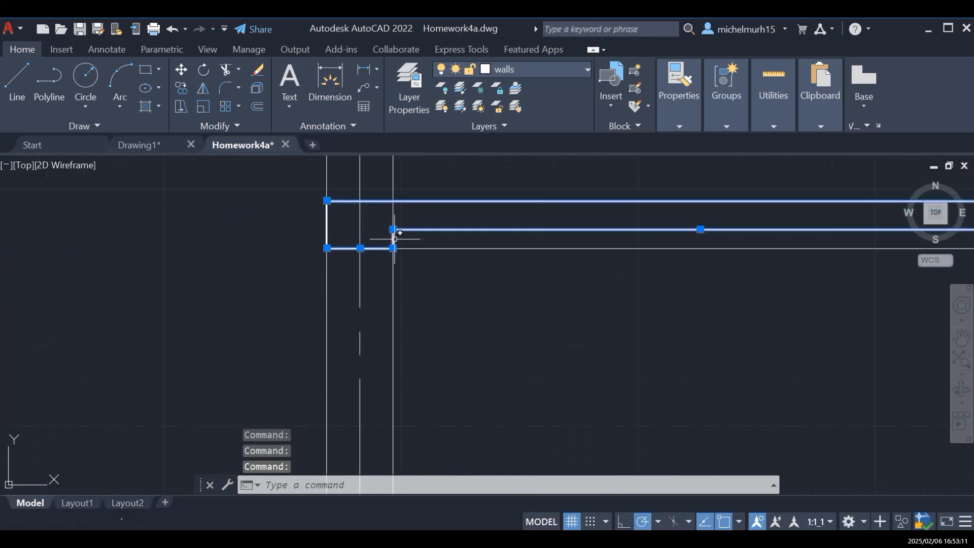
left_click(393, 239)
left_click(326, 228)
scroll(556, 286, "down", 3)
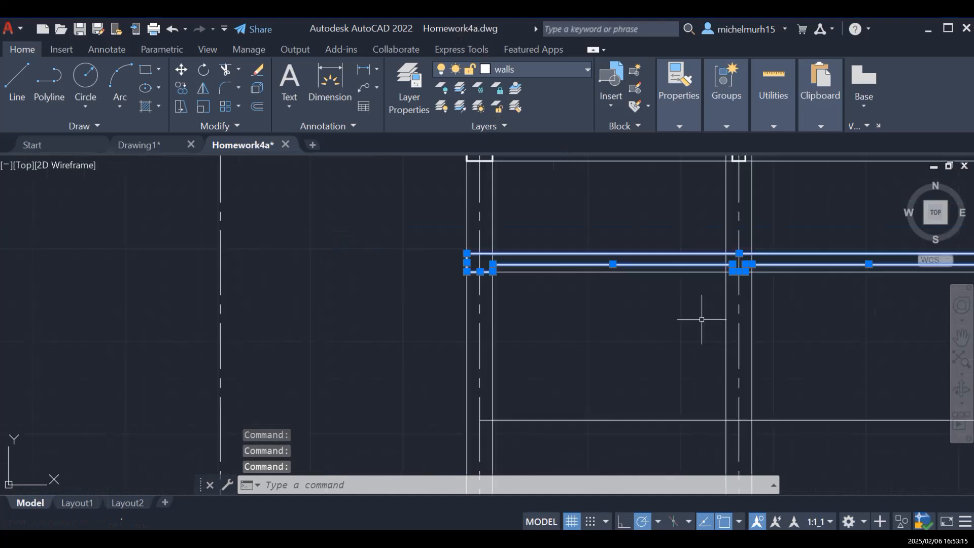
scroll(842, 329, "up", 3)
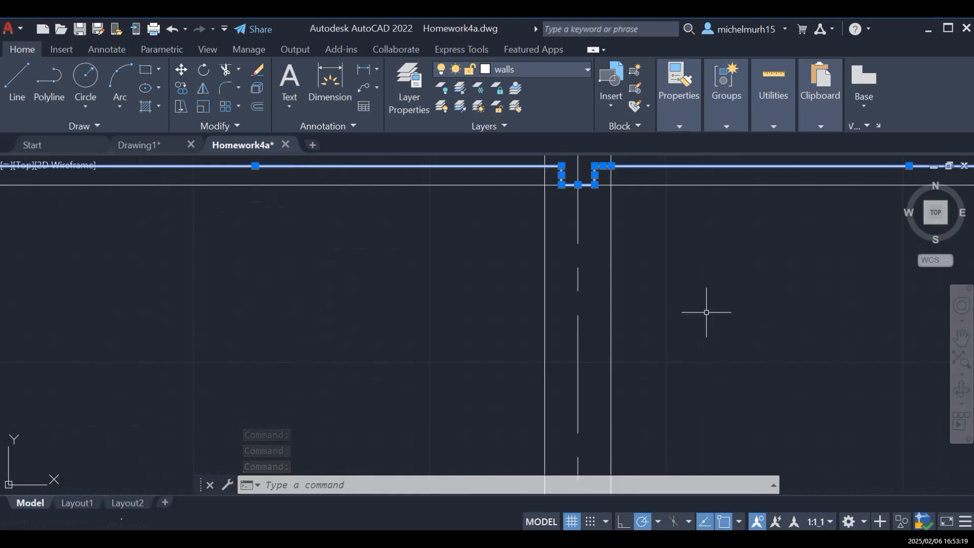
type("cop")
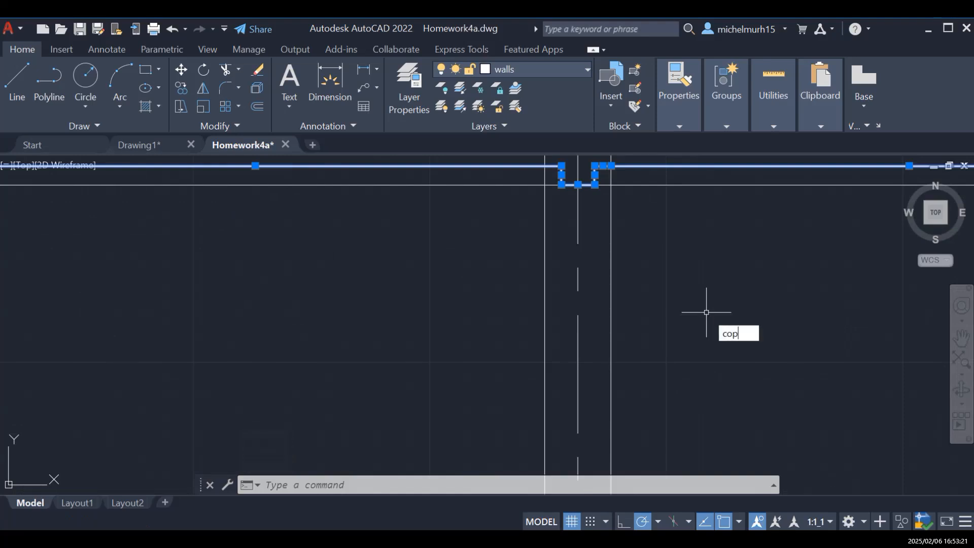
type("y")
key("Return")
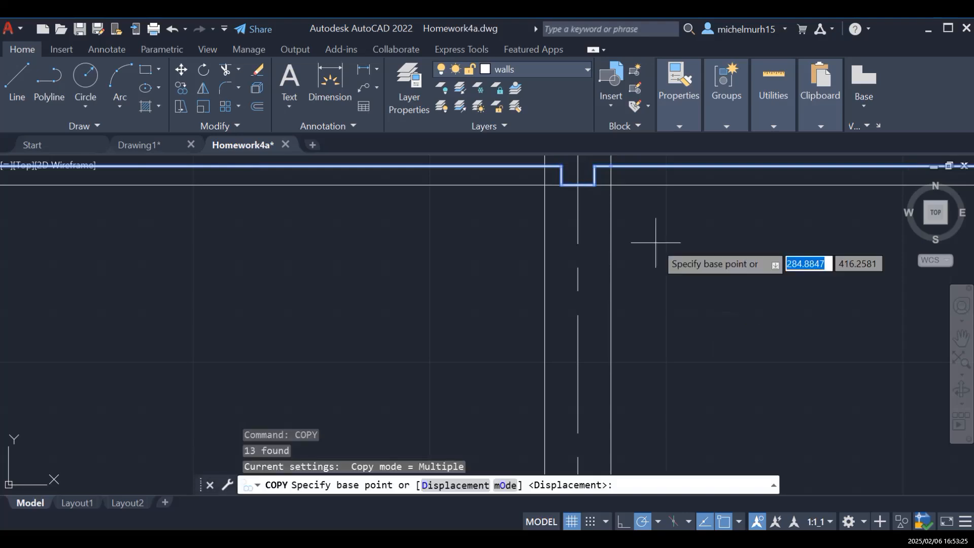
left_click(577, 184)
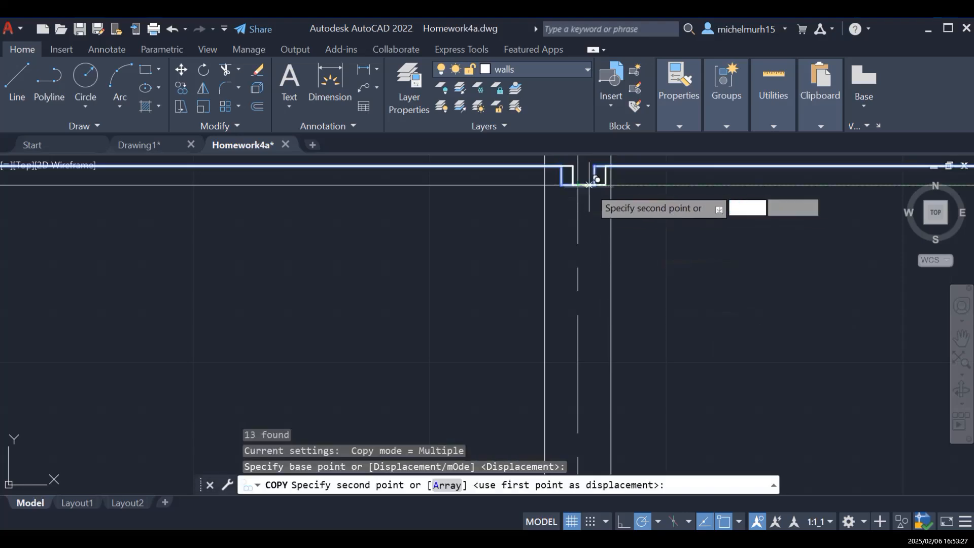
scroll(583, 188, "down", 3)
scroll(607, 245, "down", 2)
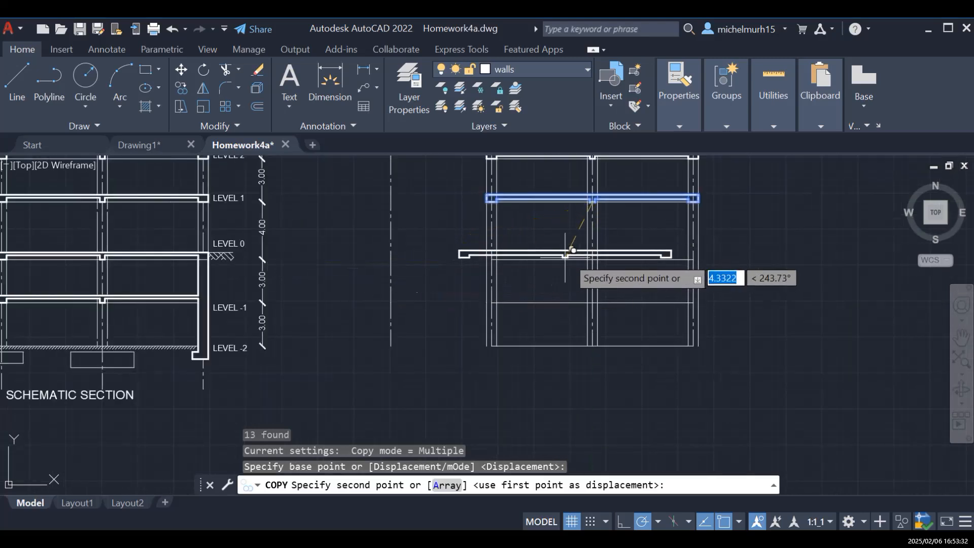
scroll(558, 254, "up", 4)
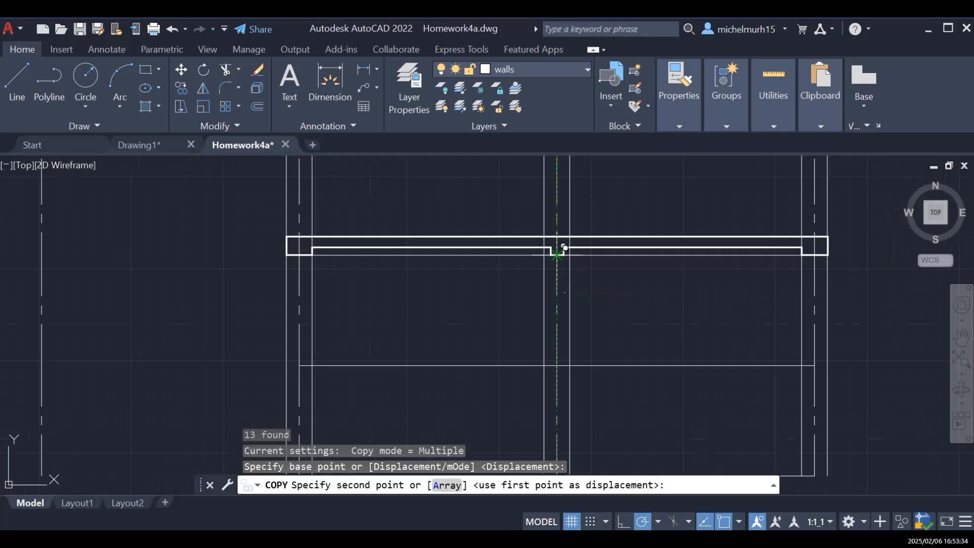
left_click(561, 251)
left_click(558, 361)
scroll(583, 327, "down", 3)
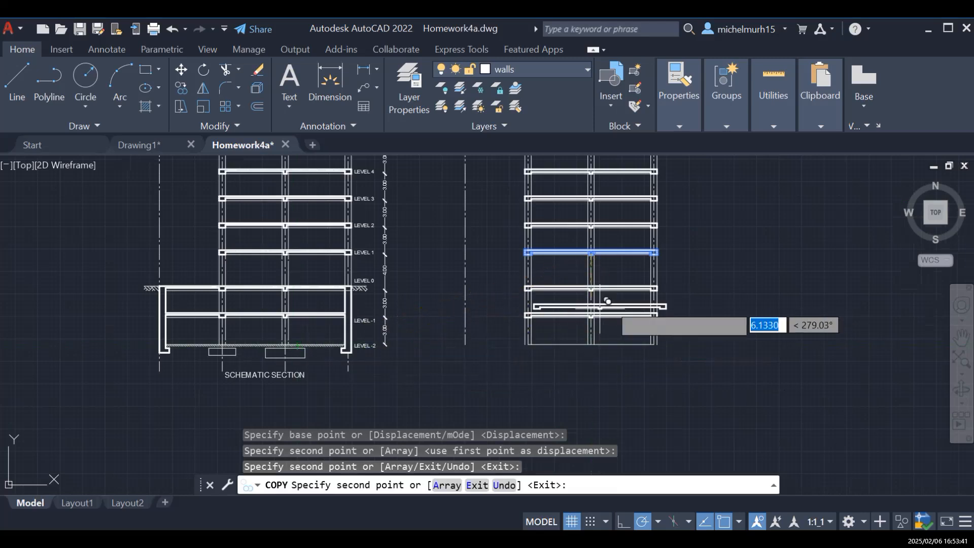
key("Escape")
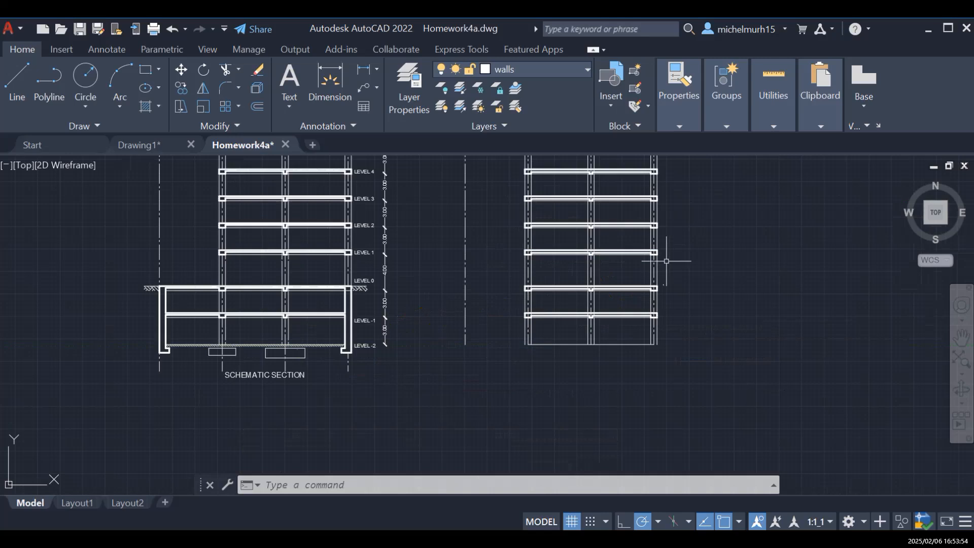
Step: Erase the bottom lines of the right end beams at levels 1 and 0 on the second elevation
scroll(647, 248, "up", 9)
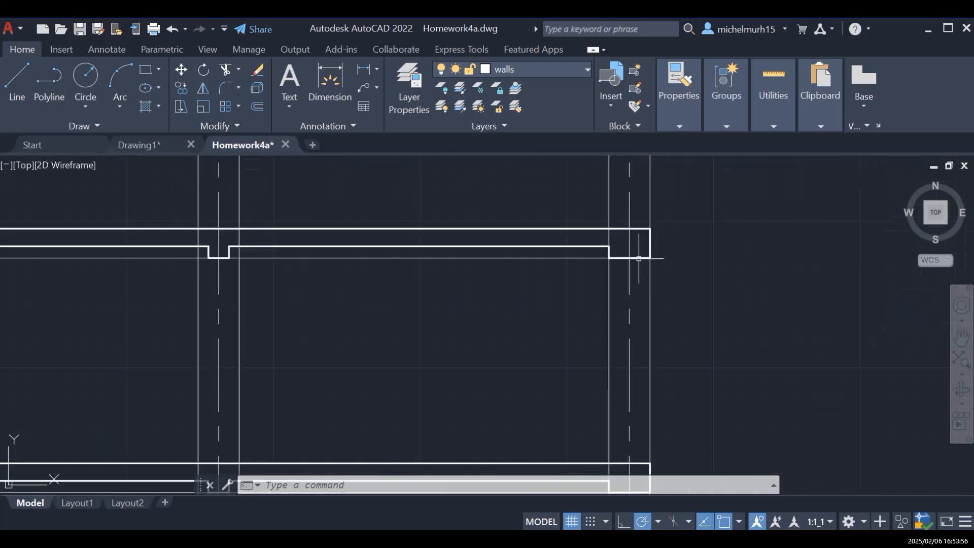
left_click(638, 258)
key("Delete")
scroll(621, 244, "down", 4)
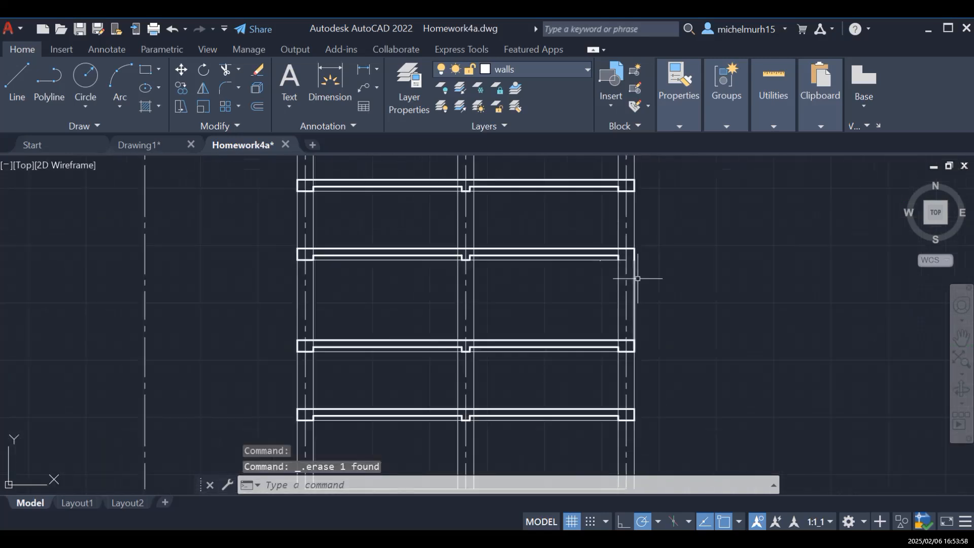
scroll(630, 361, "up", 2)
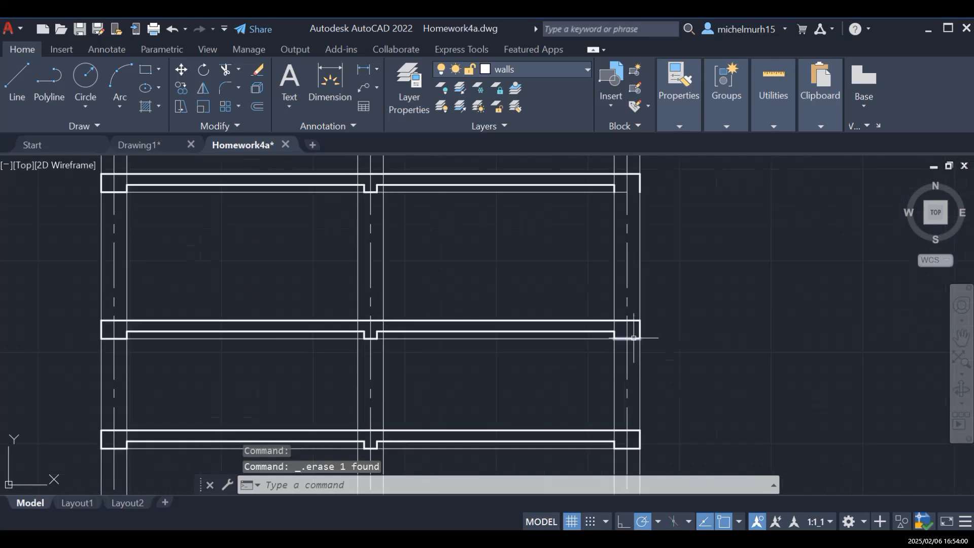
Step: Erase the bottom lines of the left end beams at levels 0 and -1 on the second elevation
scroll(625, 332, "down", 7)
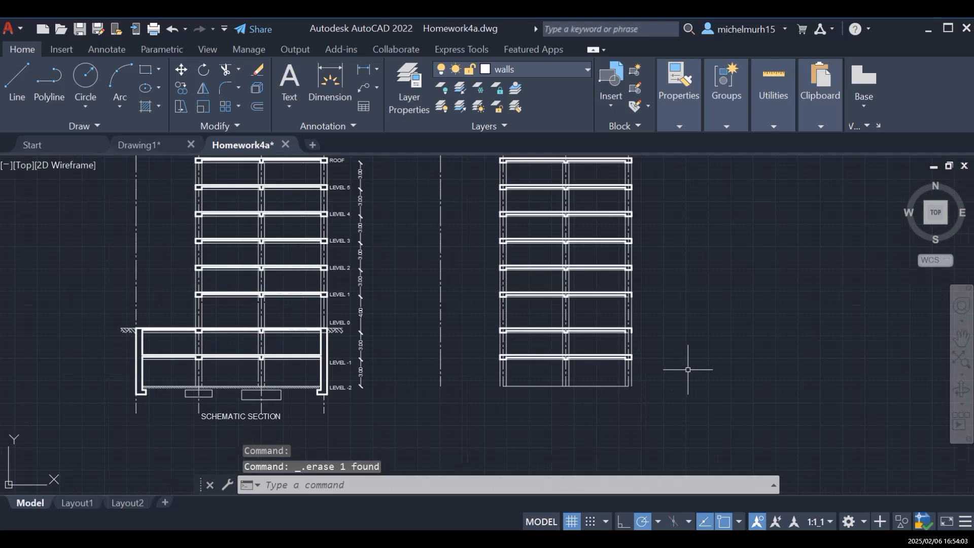
scroll(583, 406, "up", 6)
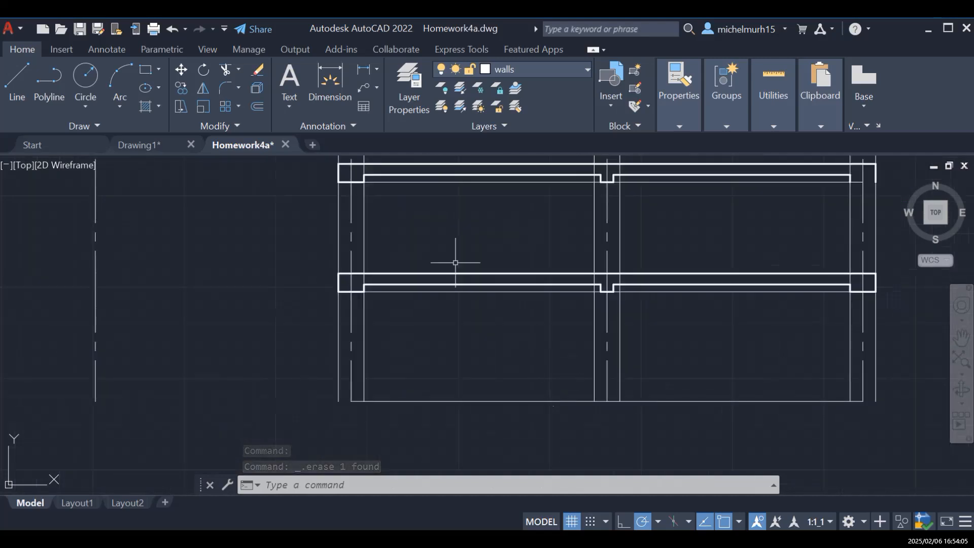
left_click(354, 183)
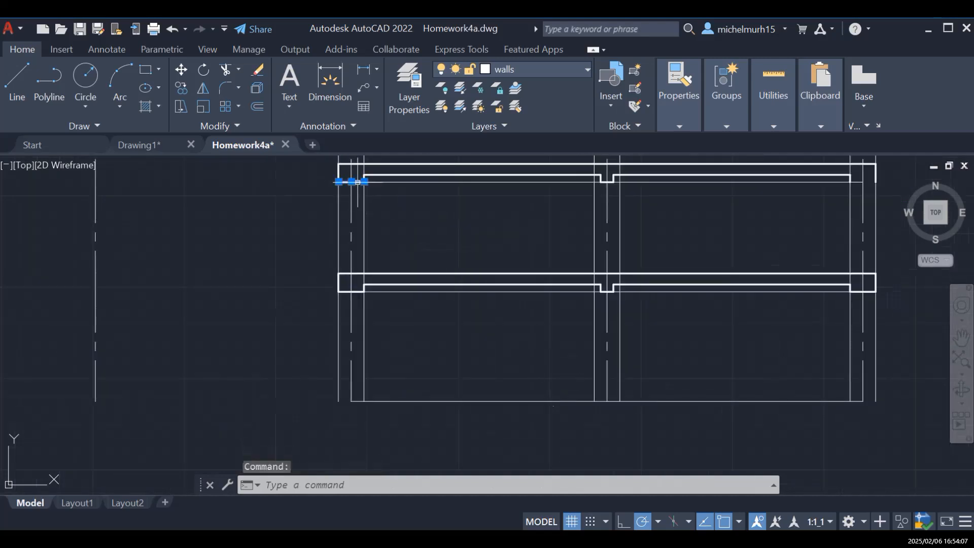
key("Delete")
left_click(349, 291)
key("Delete")
Step: Erase the short outer vertical edges of the left end beams at levels -1 and 0
scroll(494, 315, "down", 5)
scroll(498, 309, "up", 5)
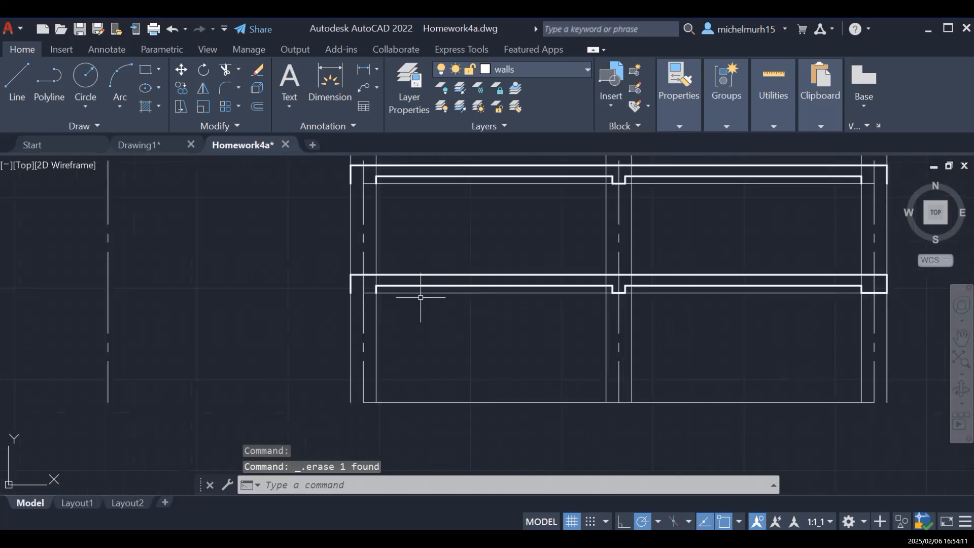
left_click(350, 284)
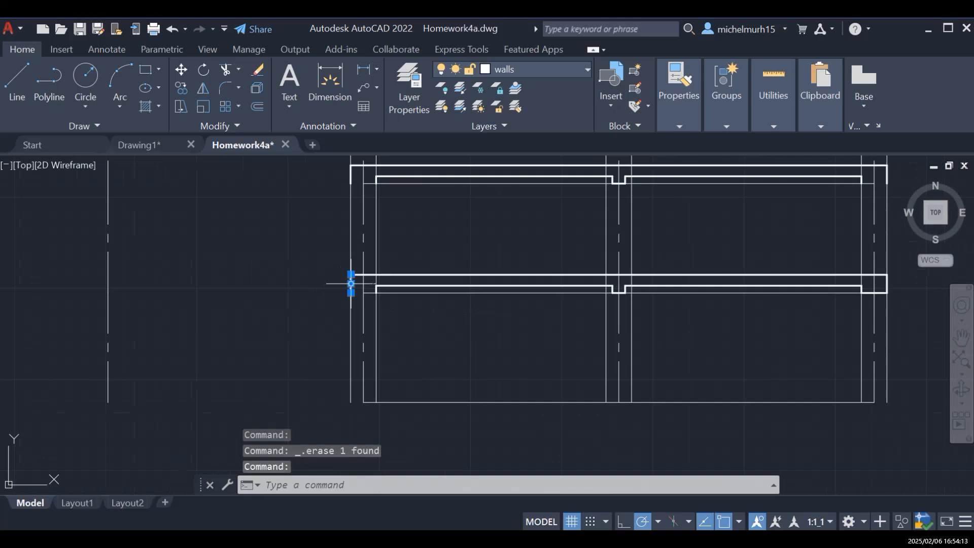
key("Delete")
left_click(357, 175)
key("Delete")
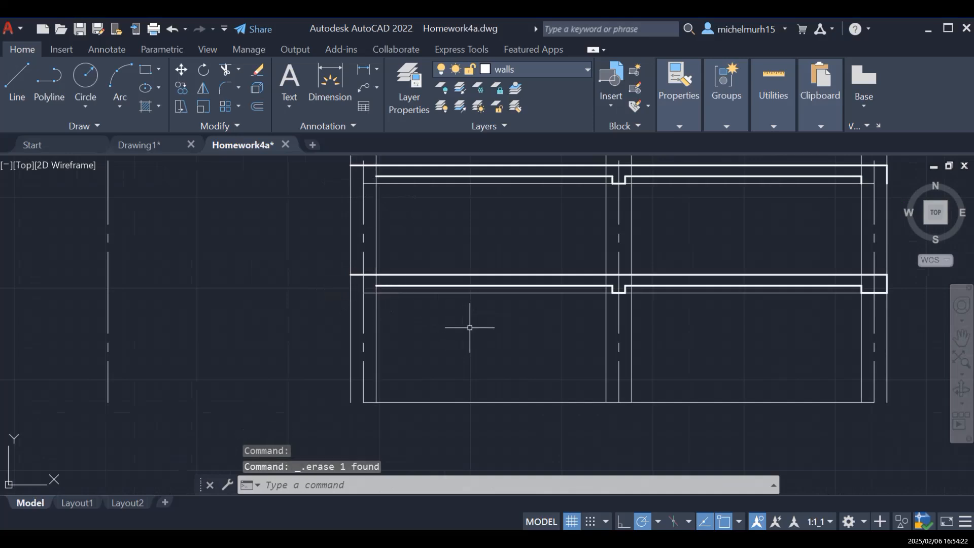
Step: Extend the level 0 slab's top line leftward to the outer dash-dot axis on the second elevation
scroll(326, 300, "down", 4)
left_click(962, 341)
left_click_drag(284, 332, 569, 360)
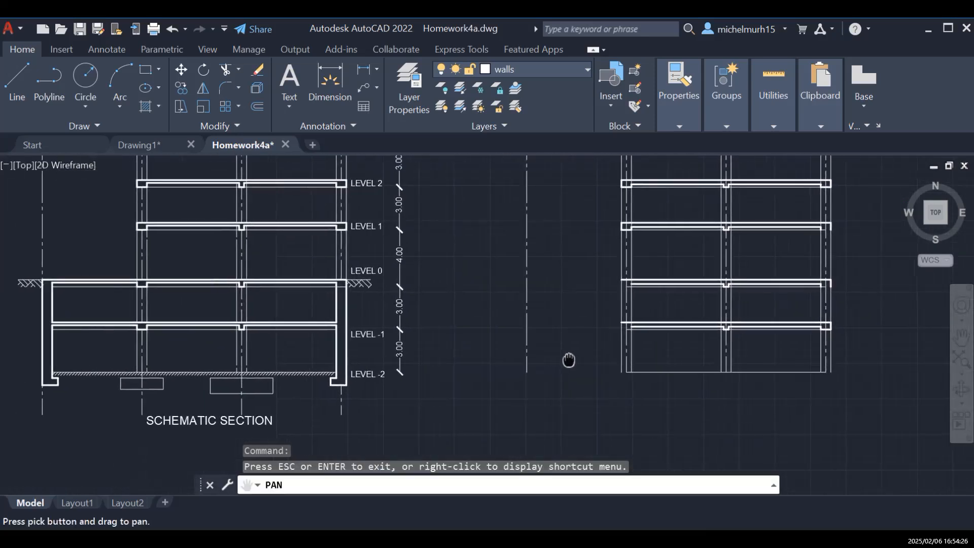
left_click_drag(411, 363, 475, 369)
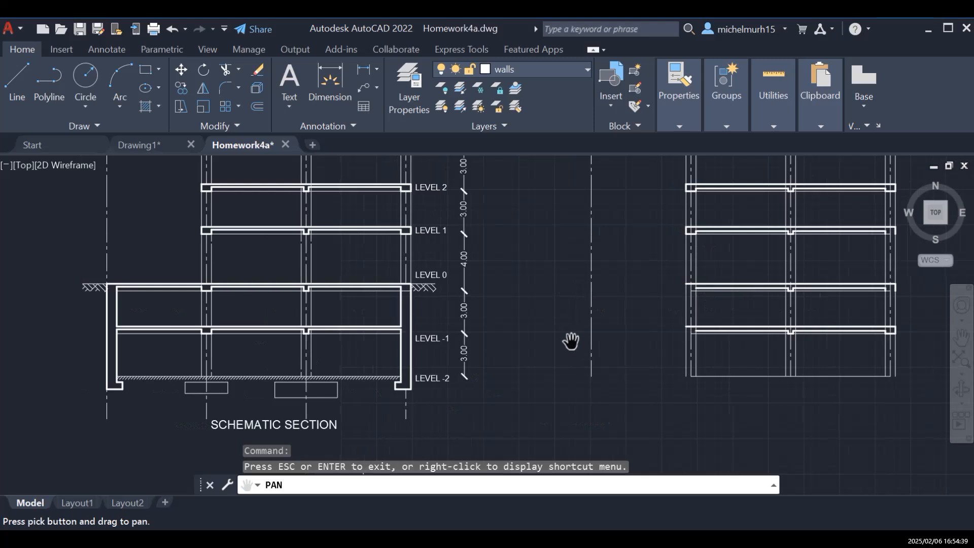
key("Escape")
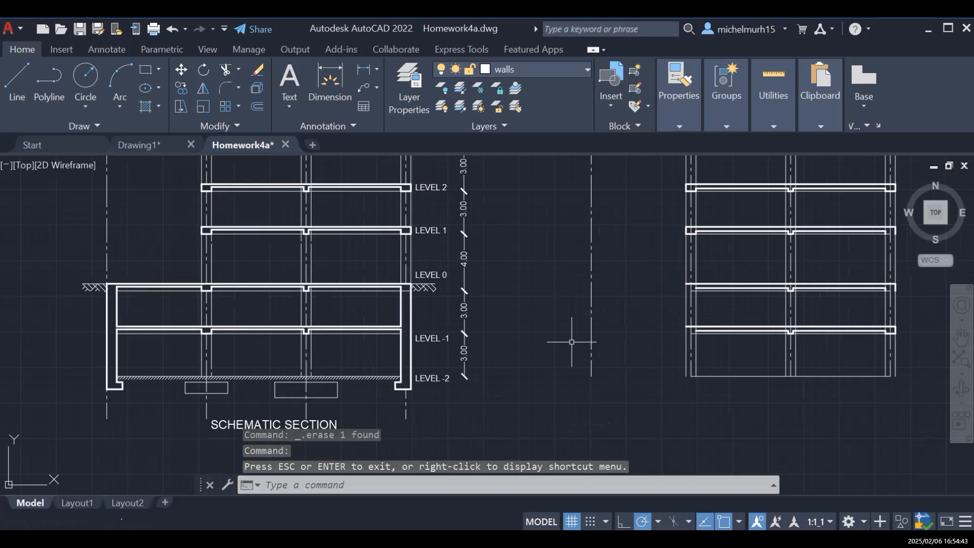
type("exte")
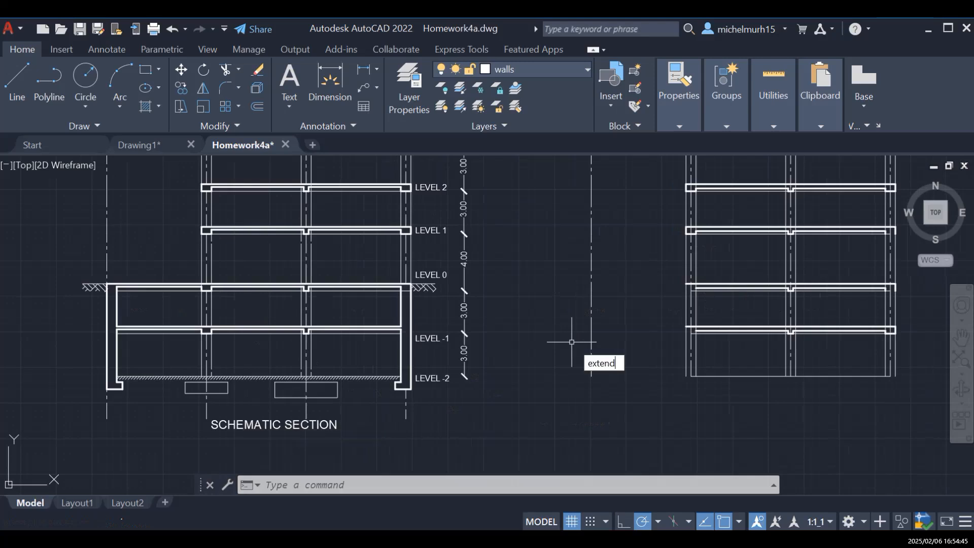
type("nd")
key("Return")
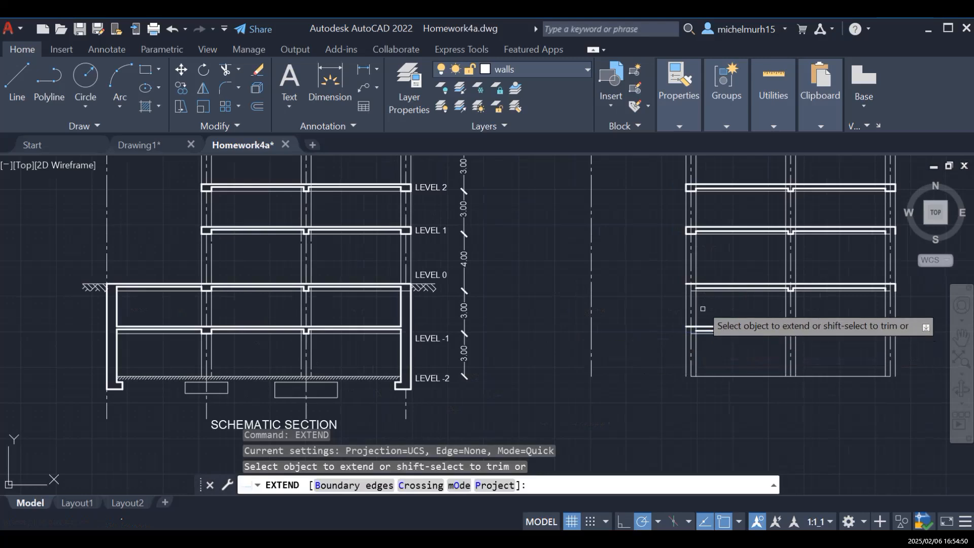
left_click(689, 284)
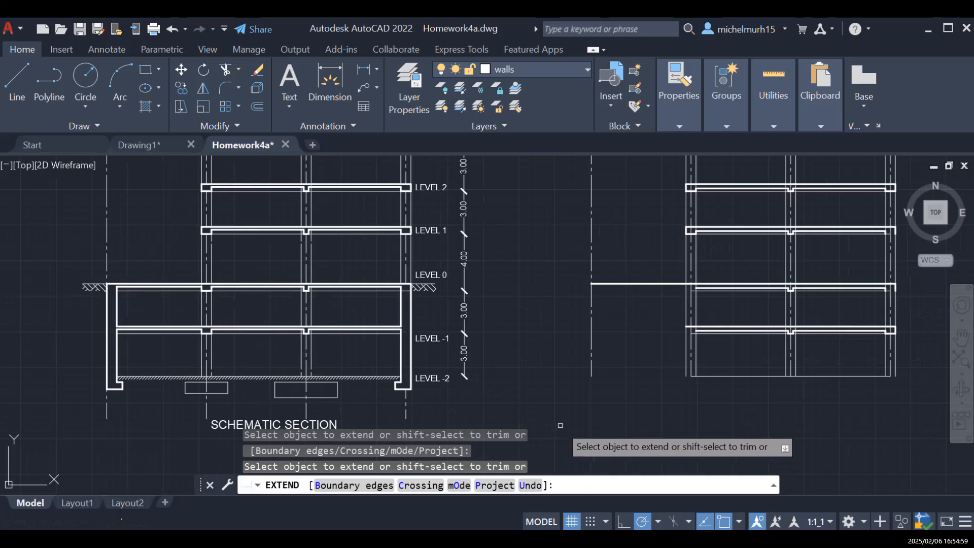
key("Escape")
Step: Draw the basement's left outer wall line along the outer dash-dot axis, from level -2 up to the level 0 slab's top line
left_click(18, 81)
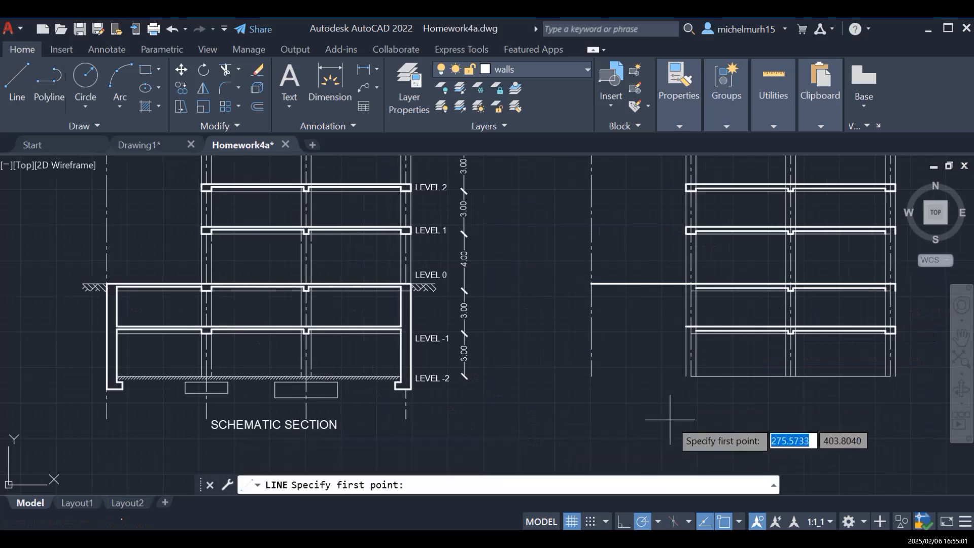
left_click(591, 376)
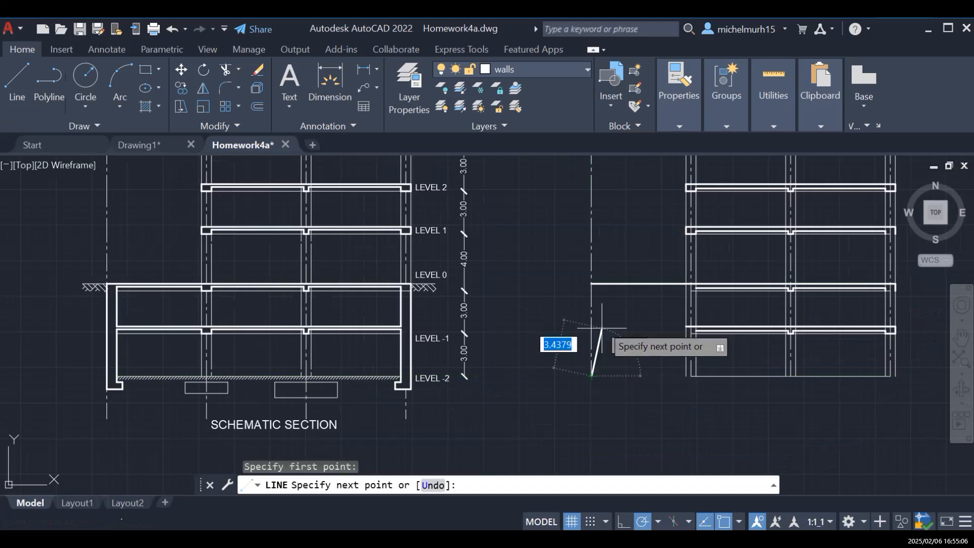
left_click(591, 283)
key("Escape")
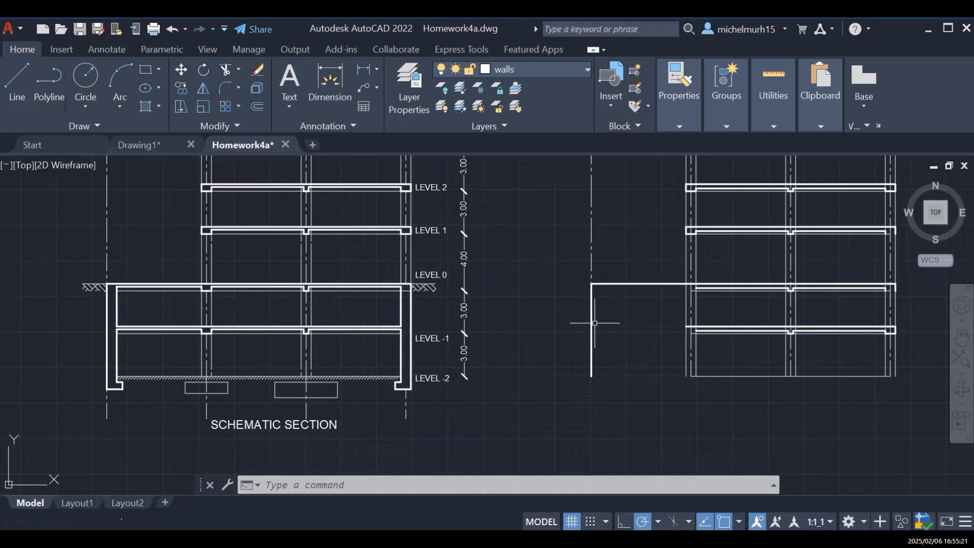
Step: Offset the left outer wall line 0.7 toward the inside of the basement on the second elevation
type("off")
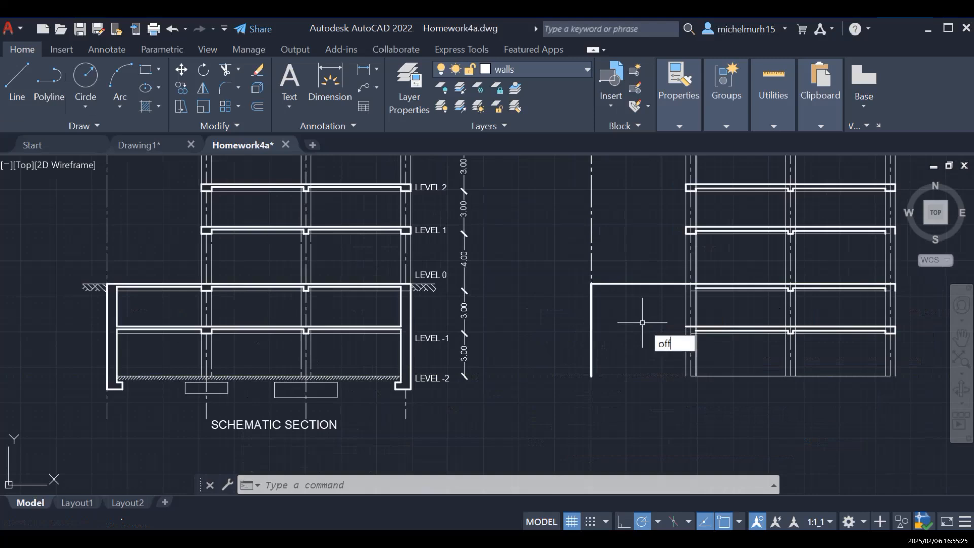
key("Return")
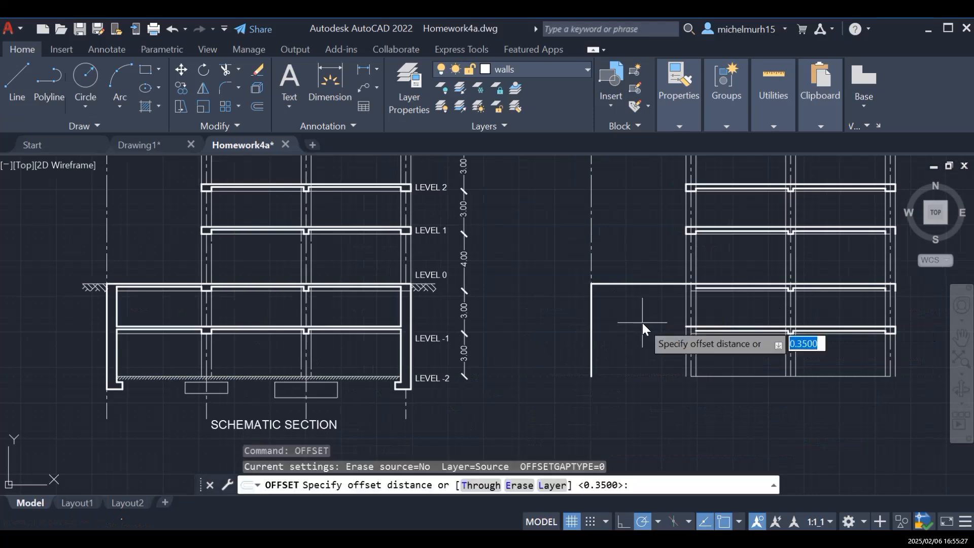
type("0.7")
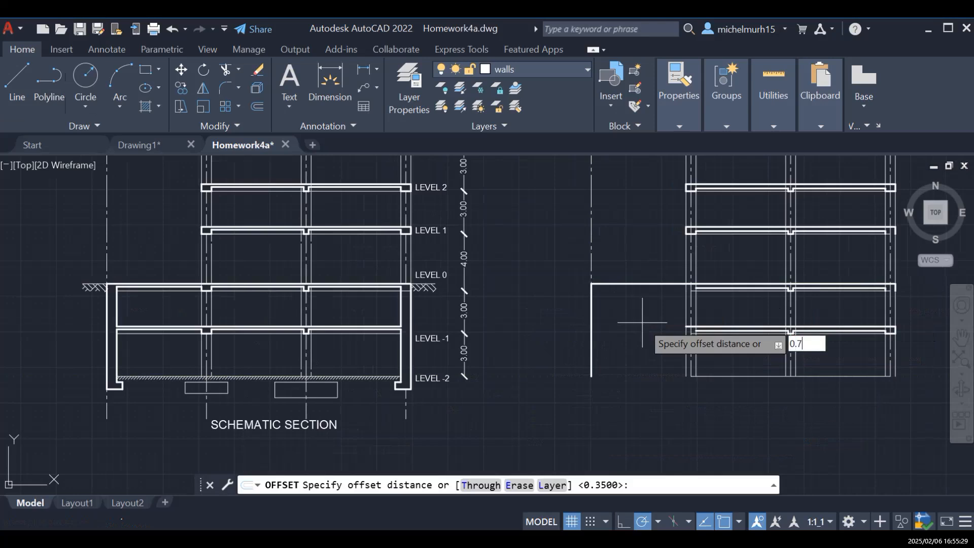
key("Return")
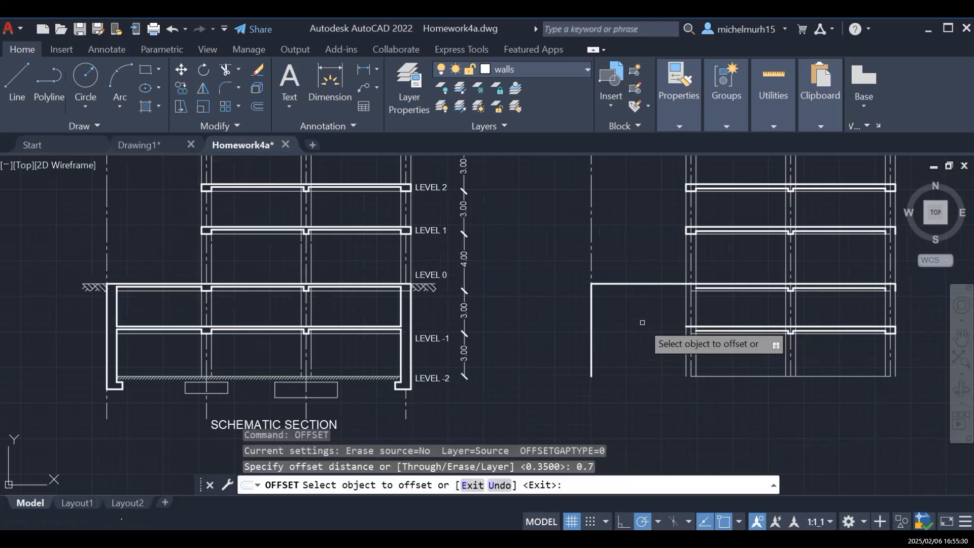
left_click(591, 343)
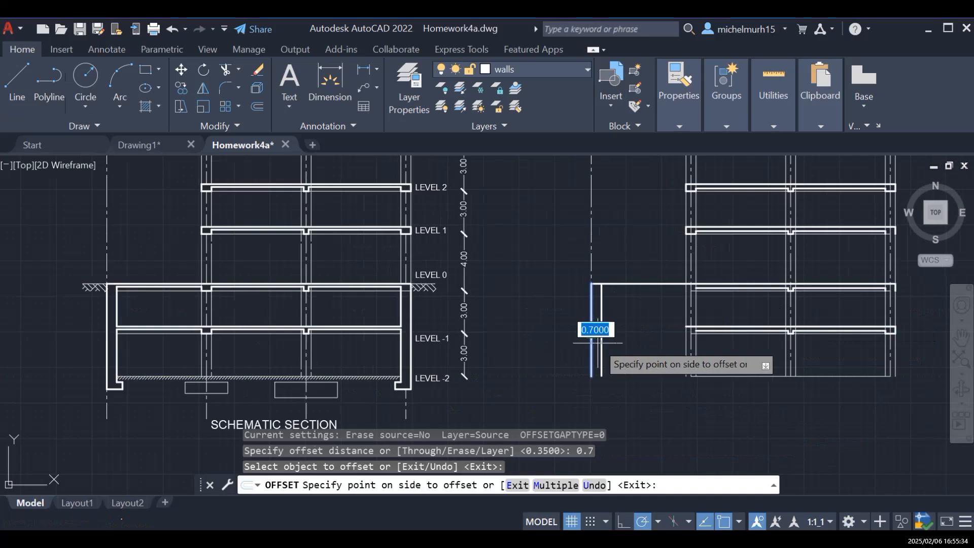
left_click(606, 344)
key("Escape")
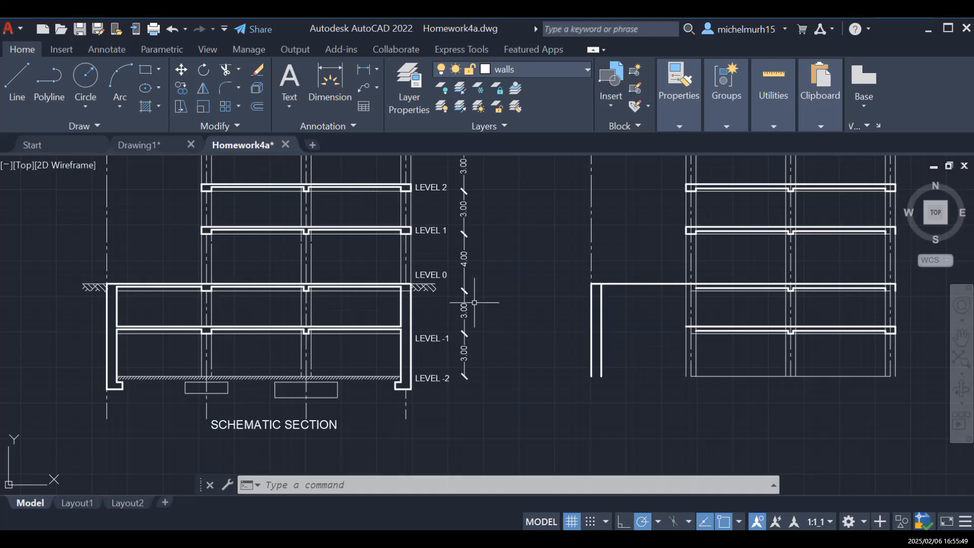
Step: Draw the level 0 beam outline at the left column and continue the slab's underside leftward to the basement wall's inner line
left_click(22, 81)
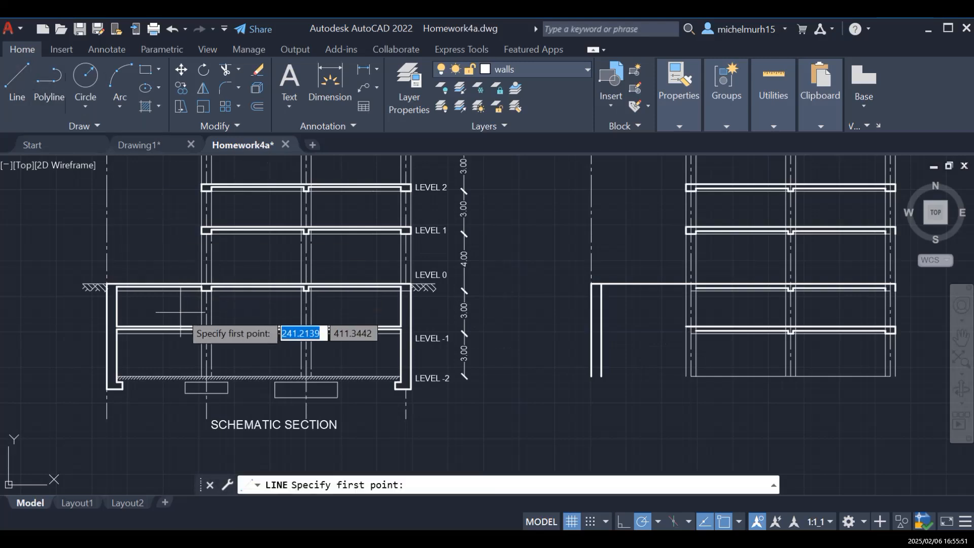
scroll(188, 309, "up", 2)
scroll(469, 304, "down", 2)
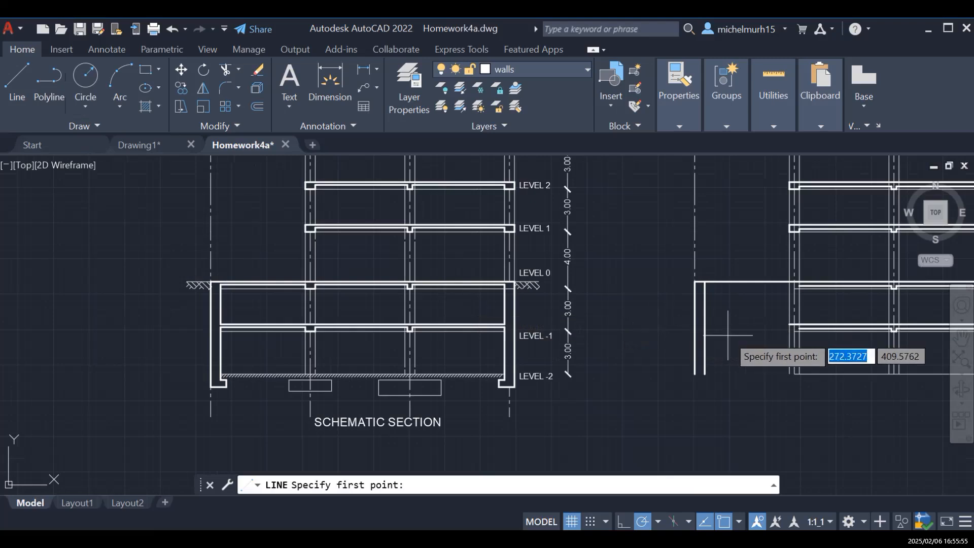
scroll(856, 307, "up", 3)
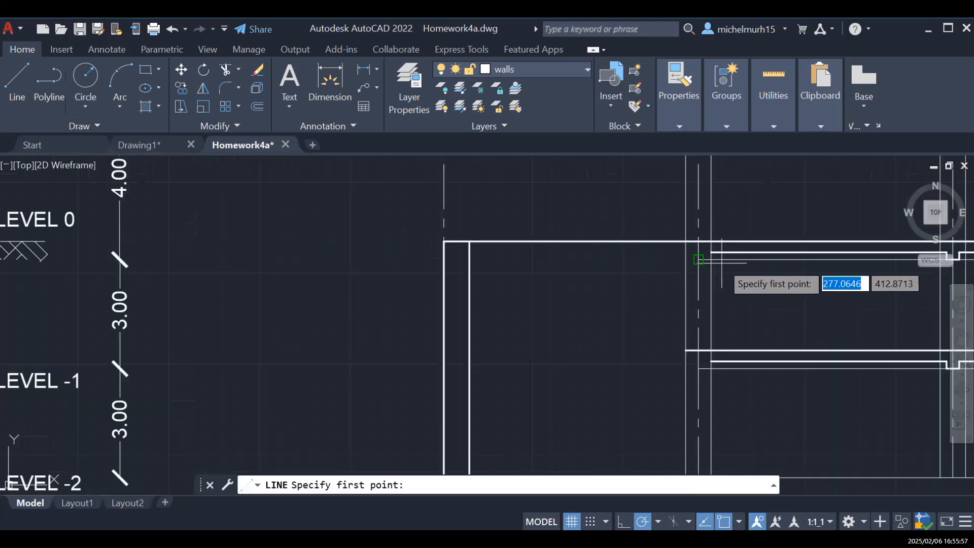
left_click(711, 253)
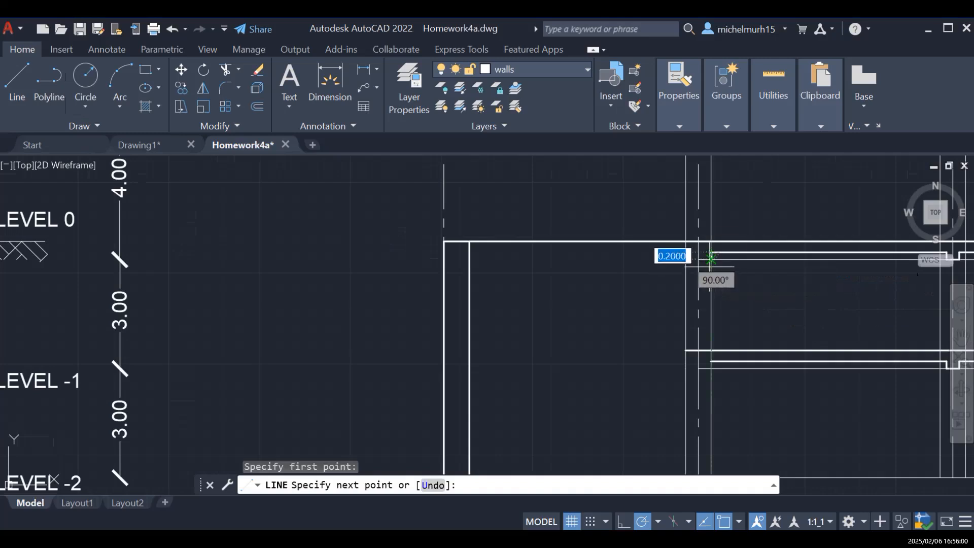
left_click(711, 260)
left_click(685, 260)
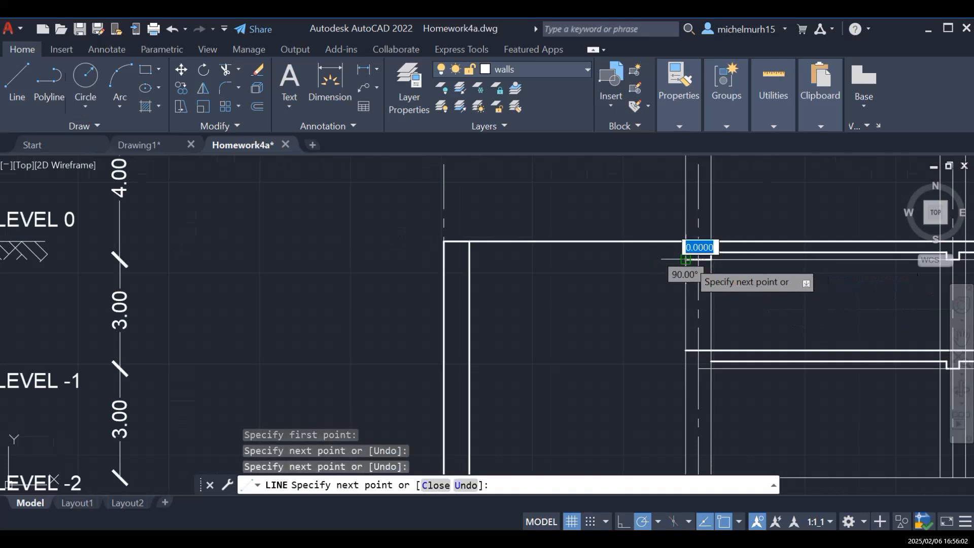
scroll(693, 259, "up", 2)
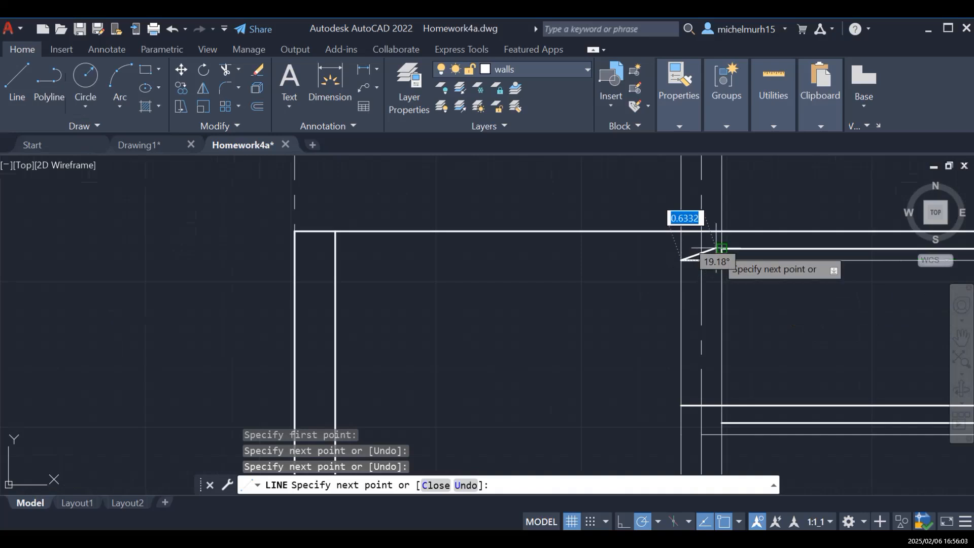
left_click(680, 248)
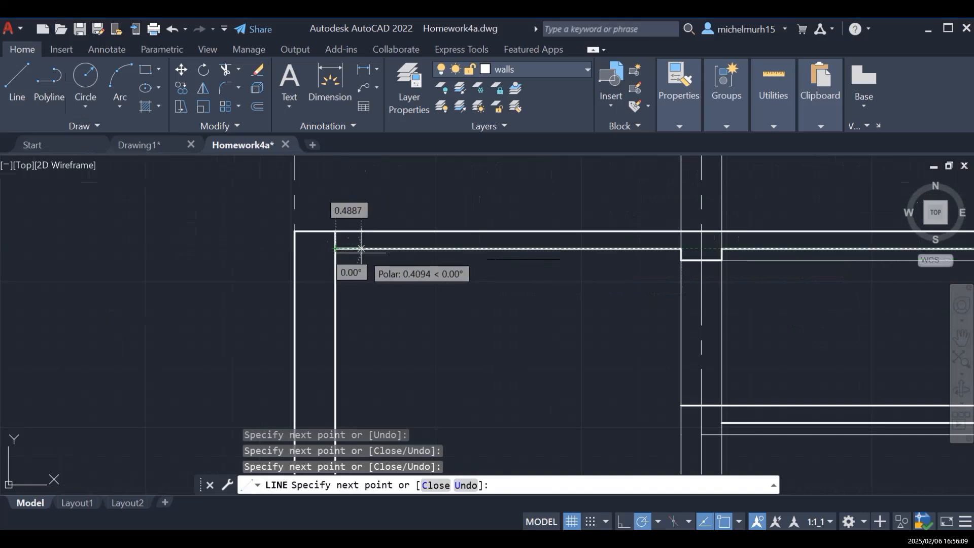
key("Escape")
Step: Trim the part of the left basement wall's inner line that passes through the level 0 slab
scroll(446, 273, "down", 5)
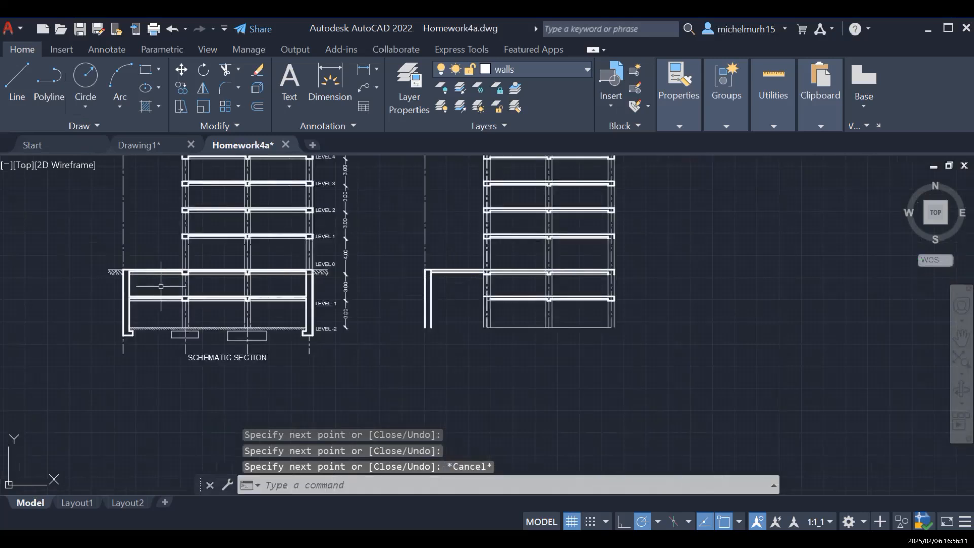
scroll(163, 289, "up", 4)
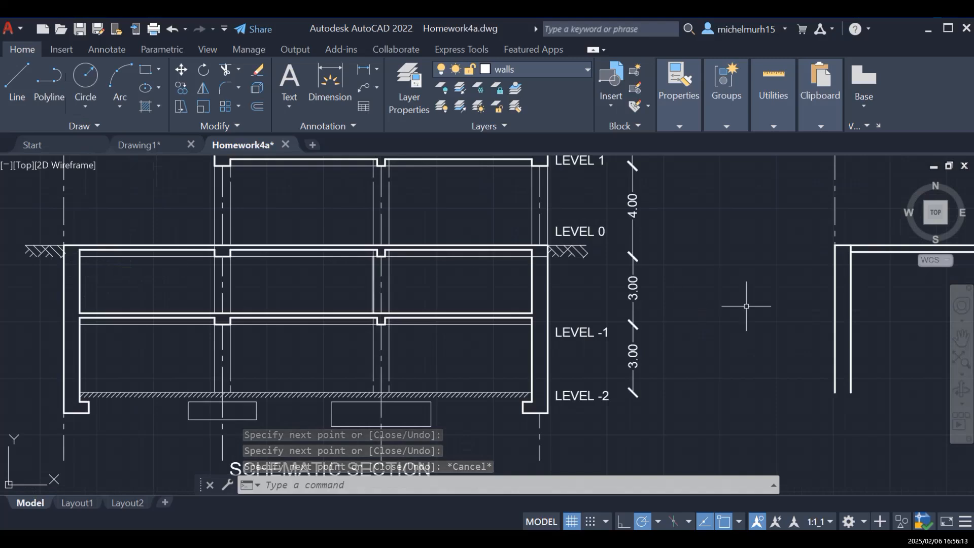
scroll(898, 287, "up", 4)
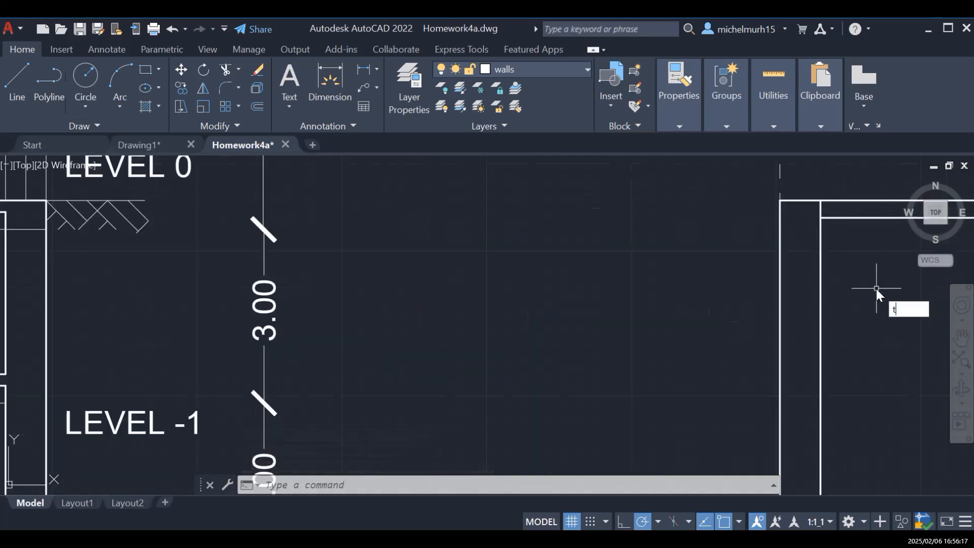
key("Return")
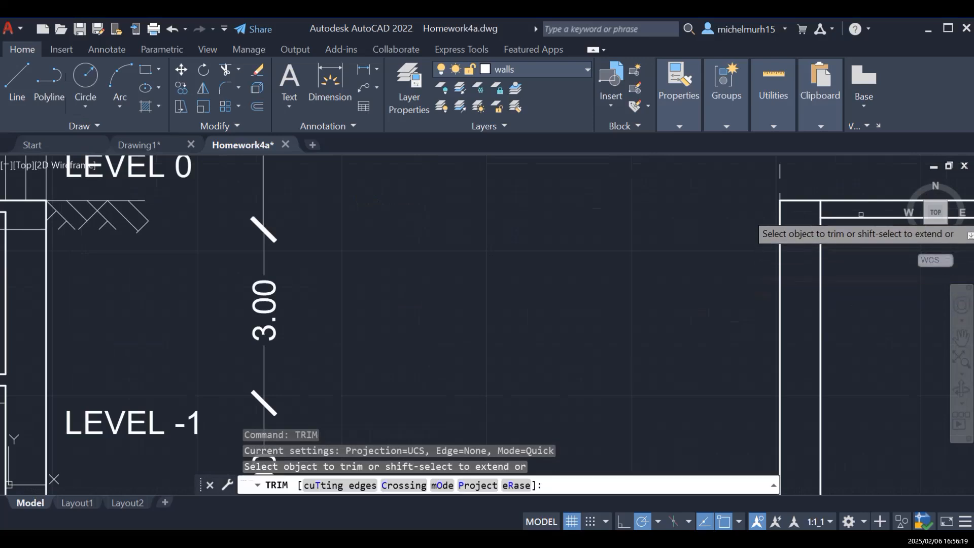
left_click(822, 207)
Step: Remove the bottom line of the right end beam at level -1 by trimming it and erasing the leftover piece
scroll(872, 322, "down", 6)
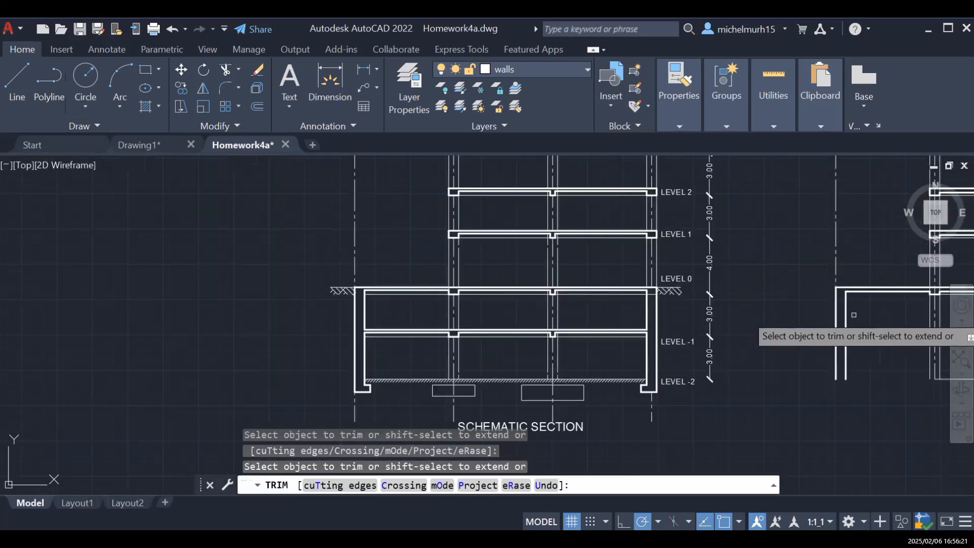
left_click(963, 340)
left_click_drag(870, 347, 689, 352)
scroll(689, 352, "down", 5)
scroll(828, 406, "up", 5)
mouse_move(465, 301)
left_mouse_down()
mouse_move(554, 341)
mouse_move(574, 366)
left_mouse_up()
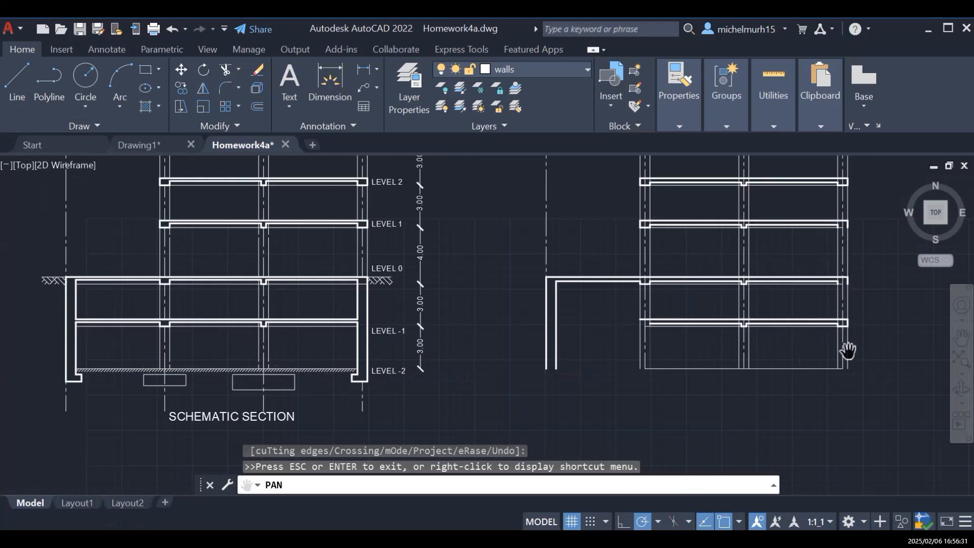
scroll(872, 358, "up", 4)
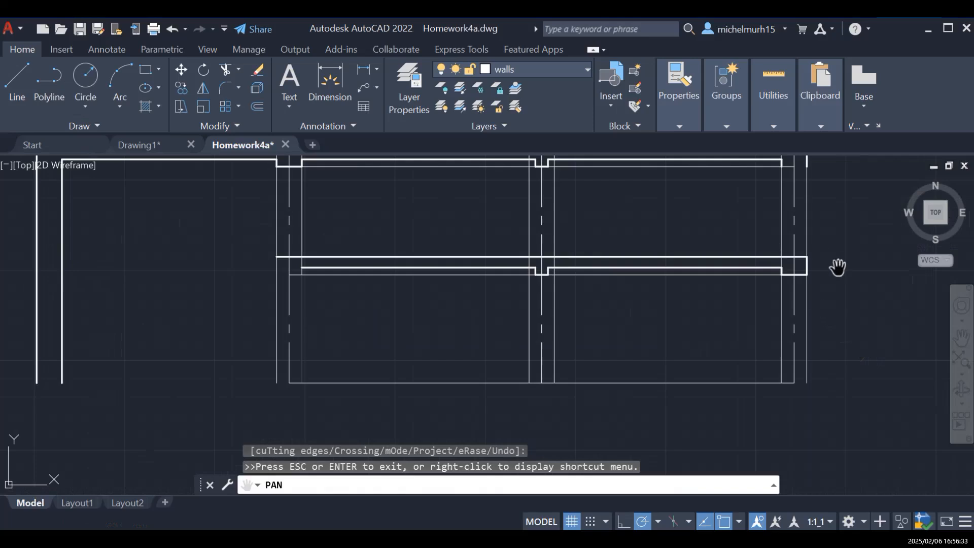
scroll(832, 293, "down", 2)
scroll(828, 305, "up", 2)
key("Escape")
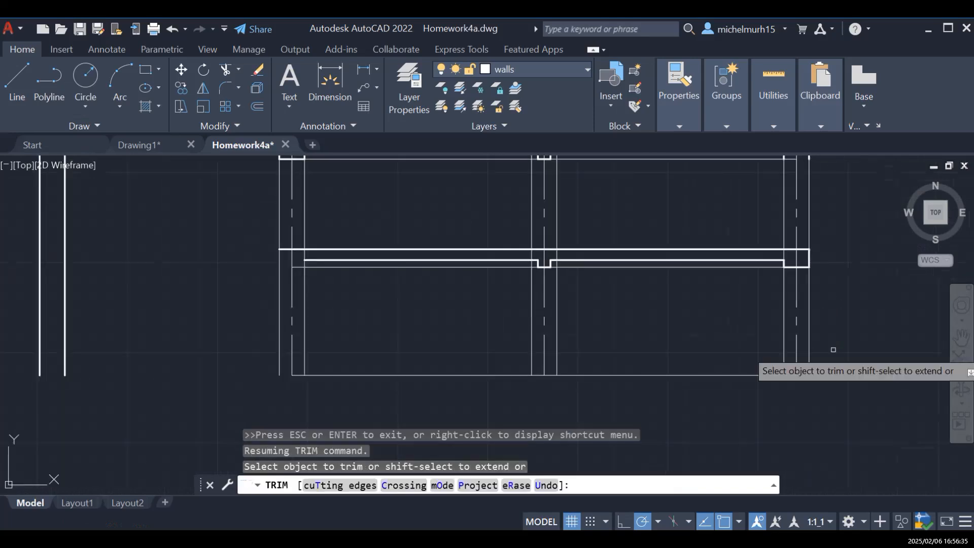
type("trim")
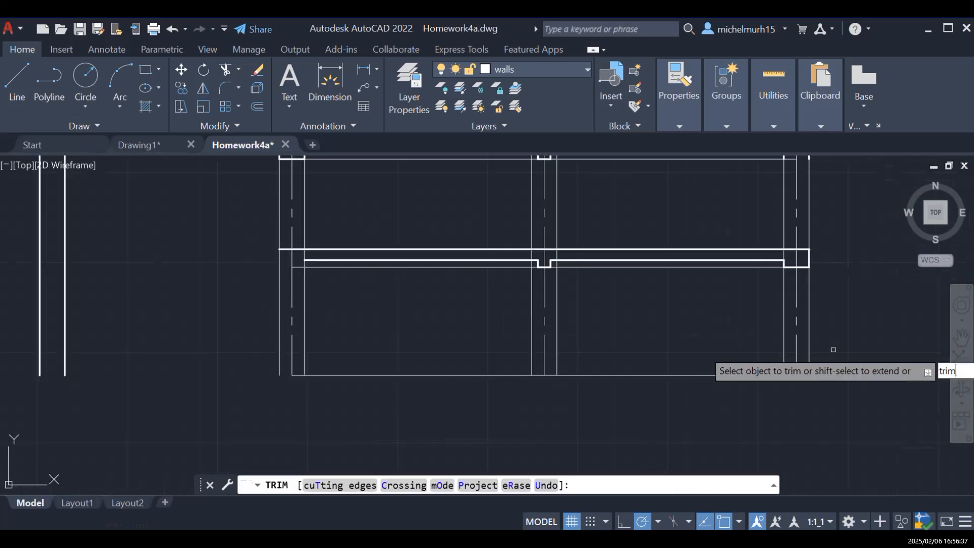
key("Return")
left_click(800, 265)
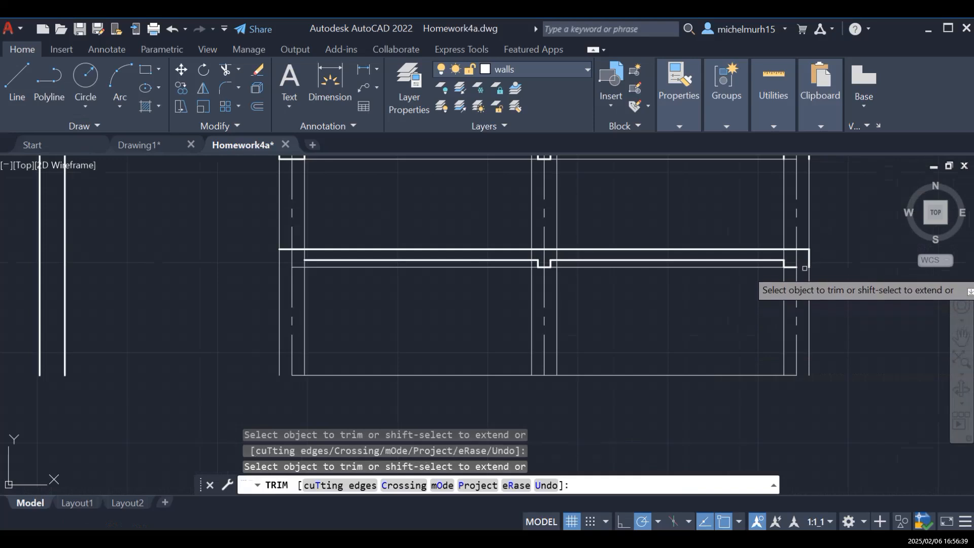
left_click(794, 265)
key("Escape")
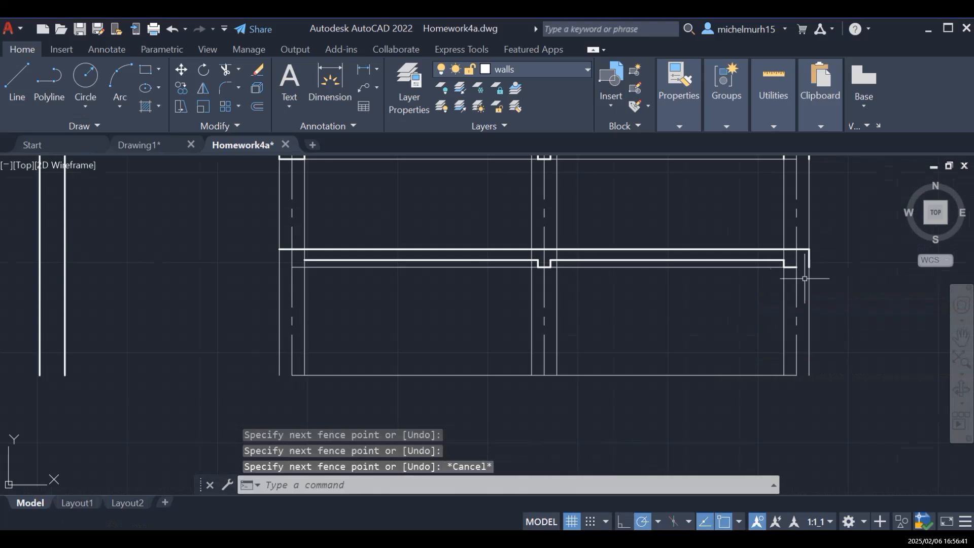
left_click(791, 267)
key("Delete")
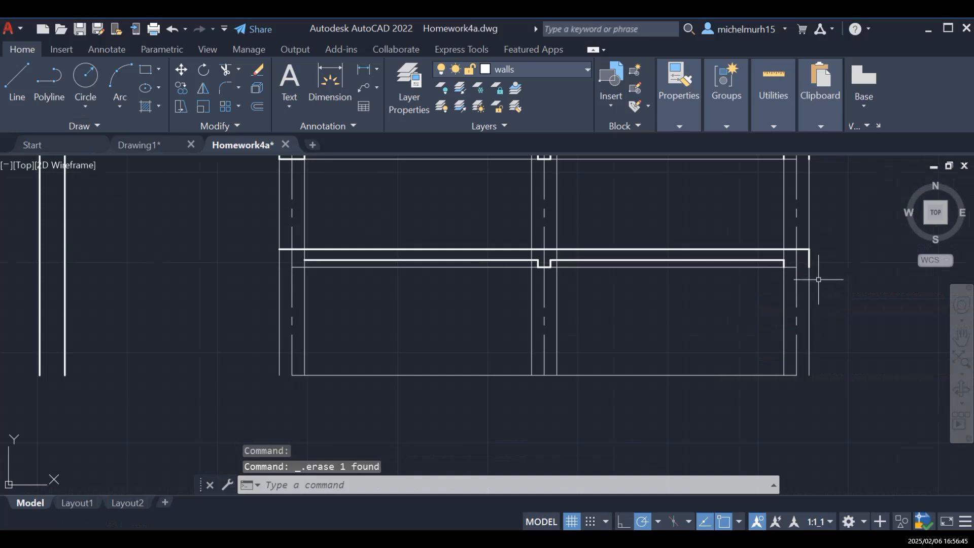
Step: Erase the remaining vertical side lines of the right end beams at levels 1, 0 and -1
scroll(818, 279, "down", 2)
scroll(818, 285, "down", 2)
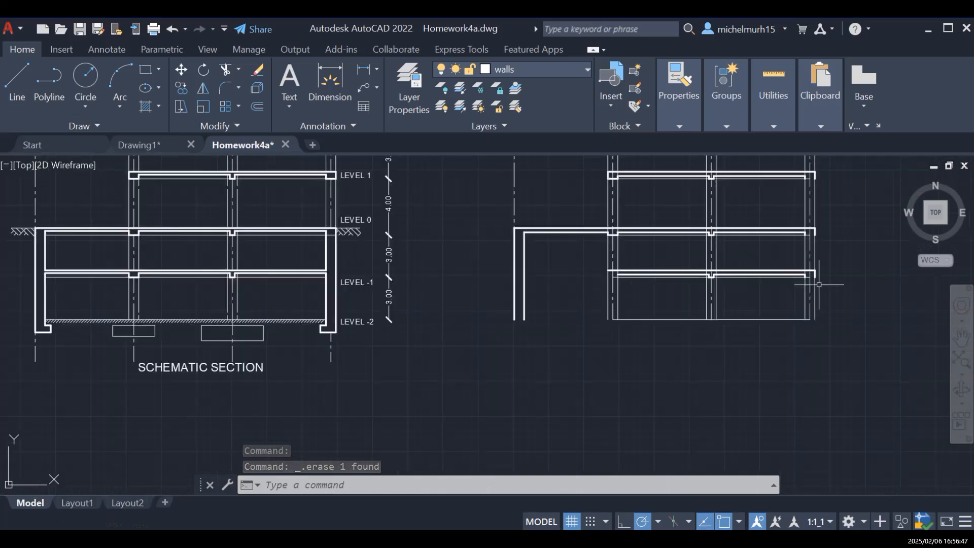
scroll(819, 285, "up", 2)
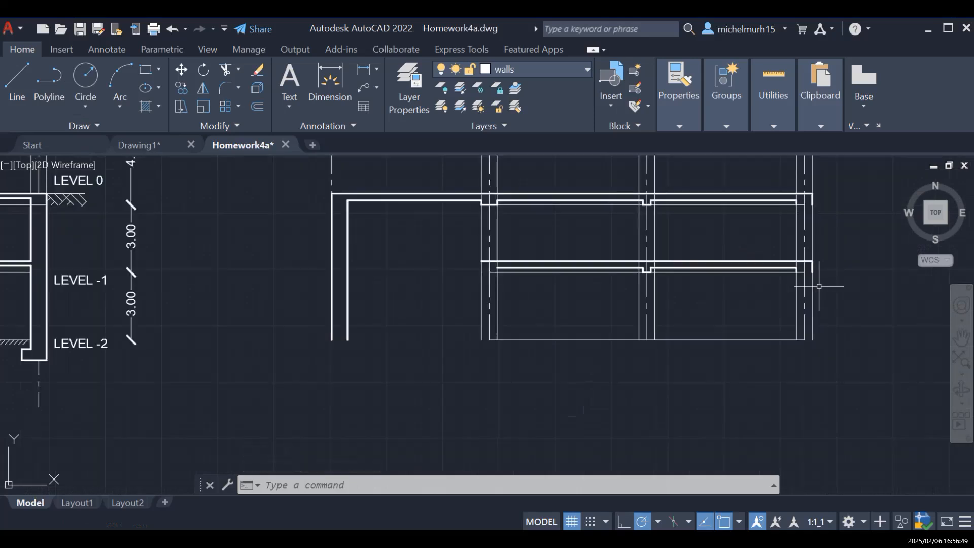
scroll(833, 294, "down", 2)
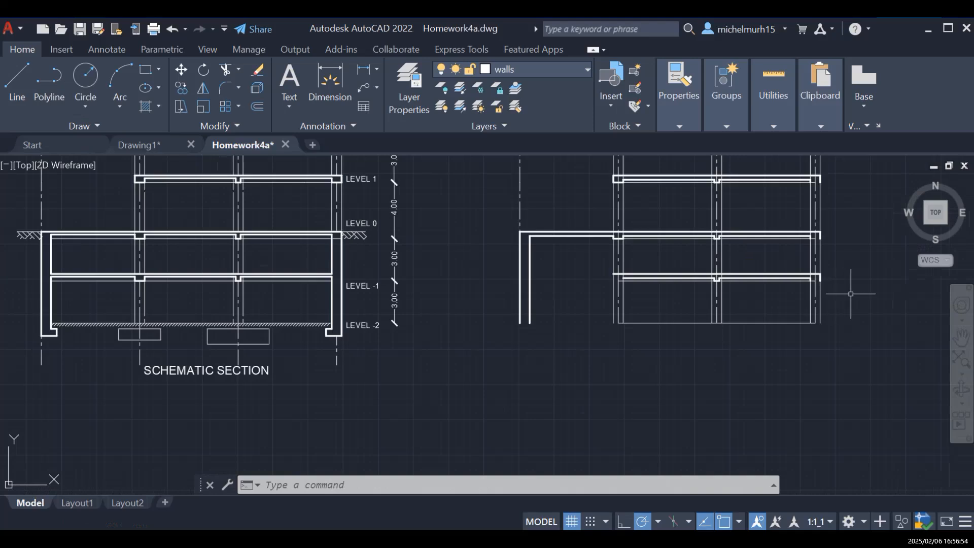
scroll(806, 206, "up", 2)
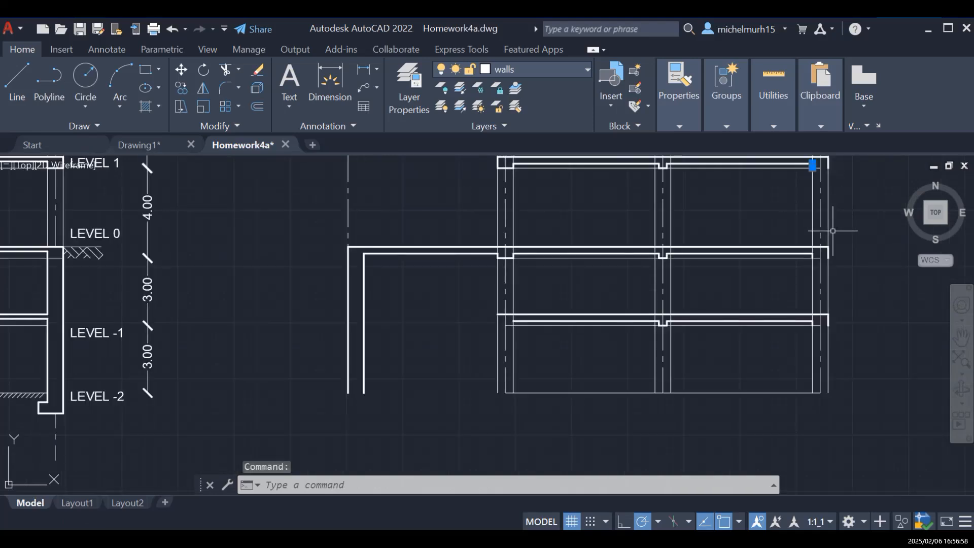
key("Delete")
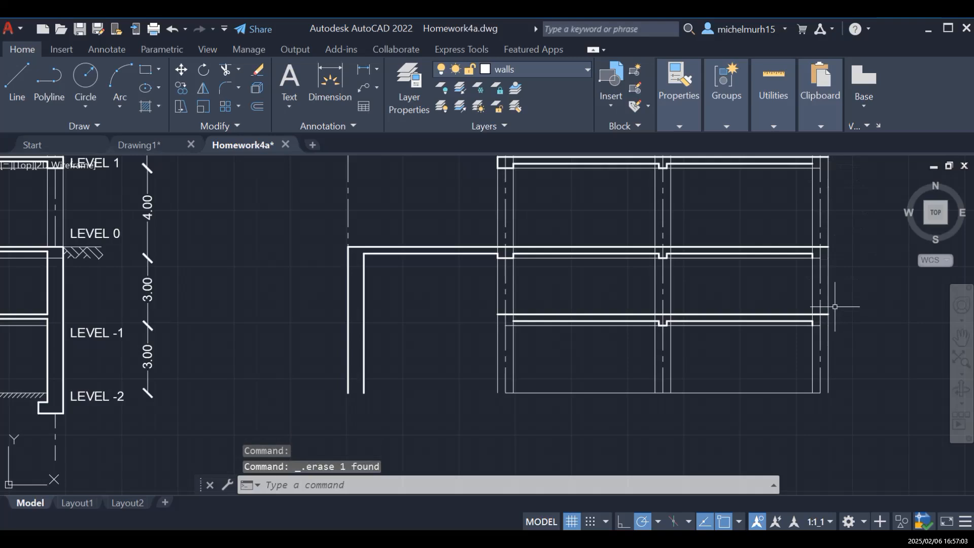
scroll(806, 252, "up", 4)
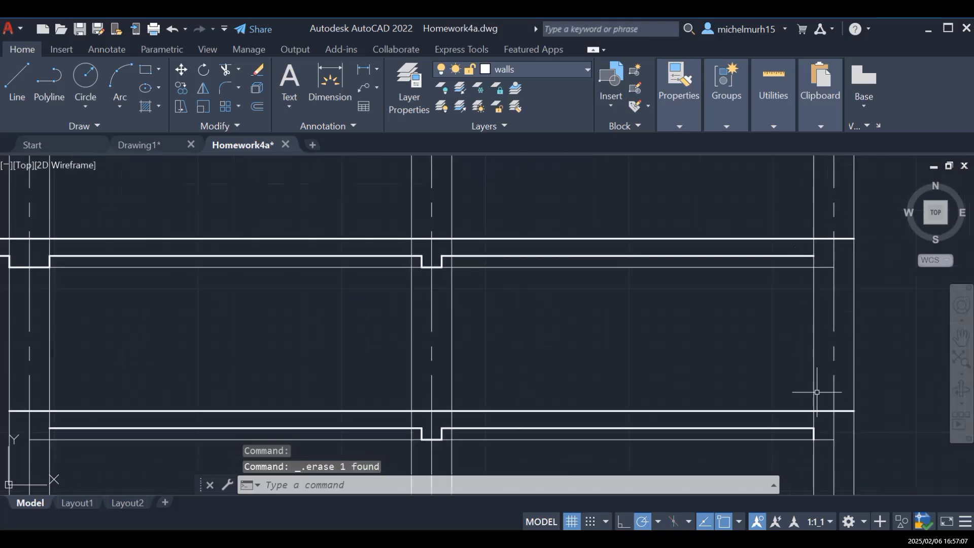
left_click(814, 433)
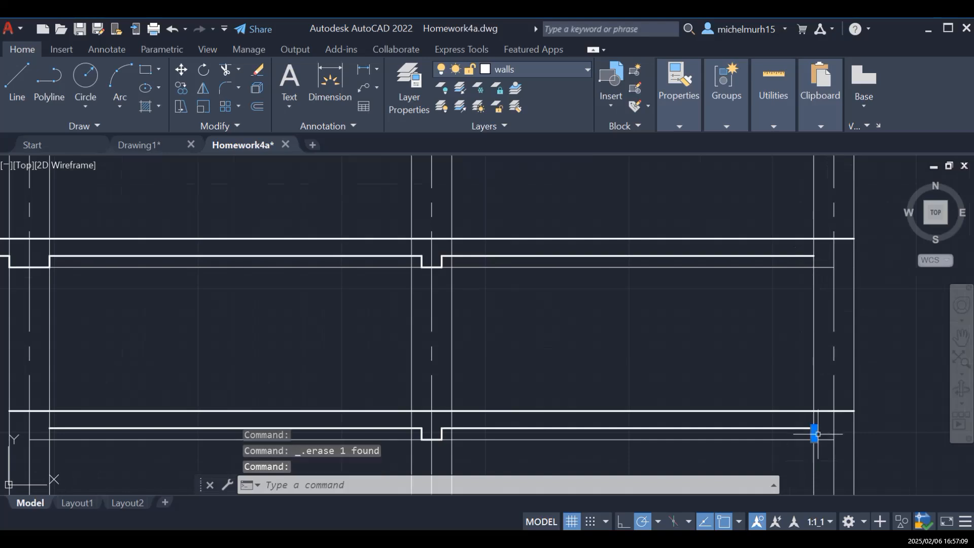
scroll(832, 416, "down", 5)
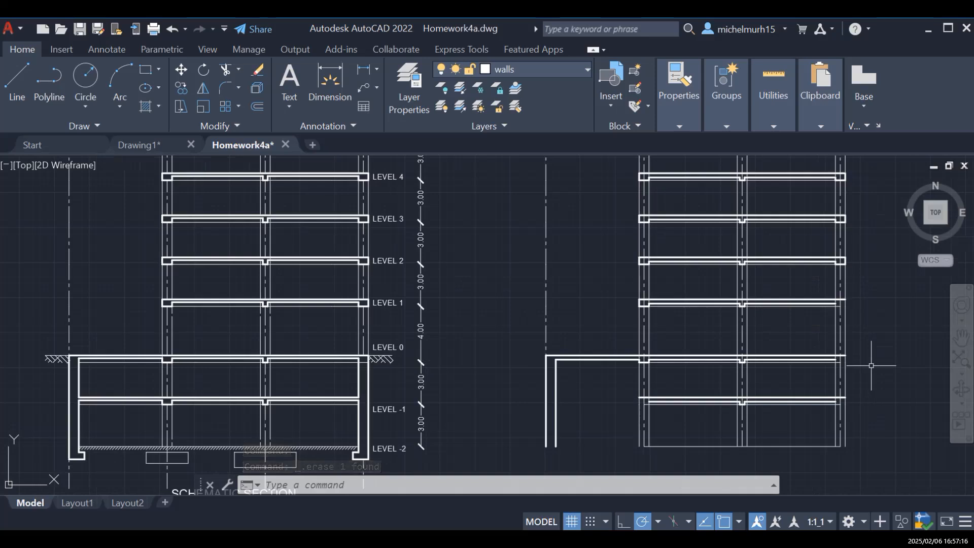
Step: Redraw the level 1 right end beam outline 0.2 down from the slab's underside, 0.7 outward, and up to the slab's top line
left_click(23, 83)
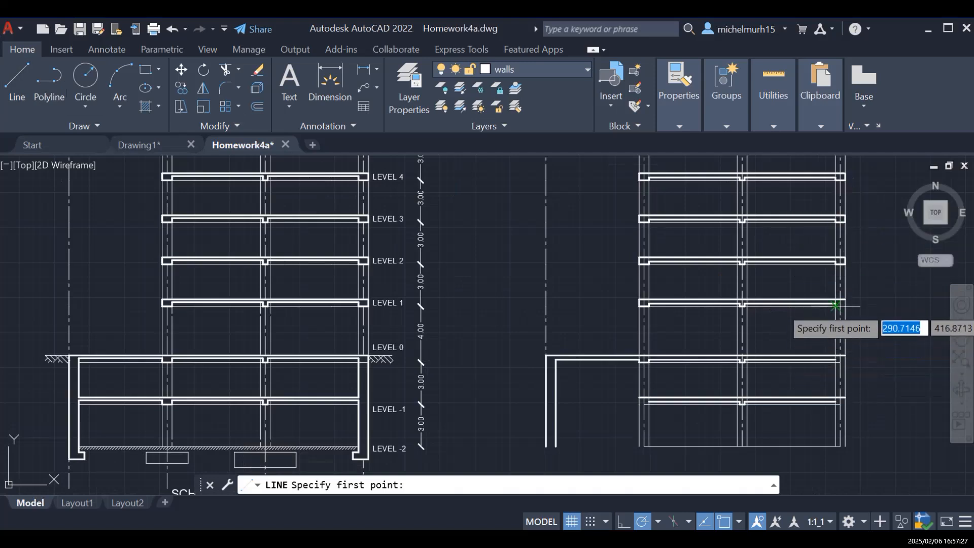
scroll(836, 304, "up", 2)
scroll(837, 304, "up", 2)
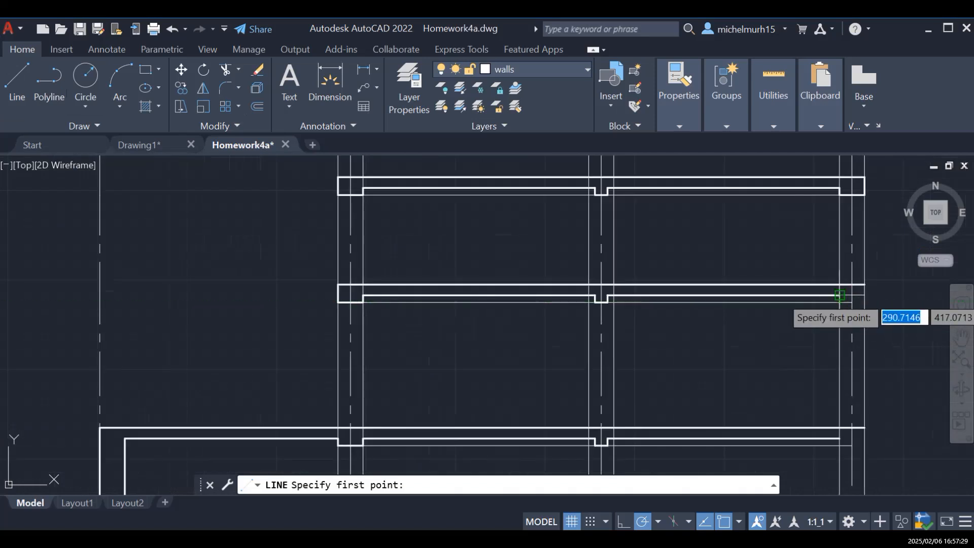
left_click(840, 295)
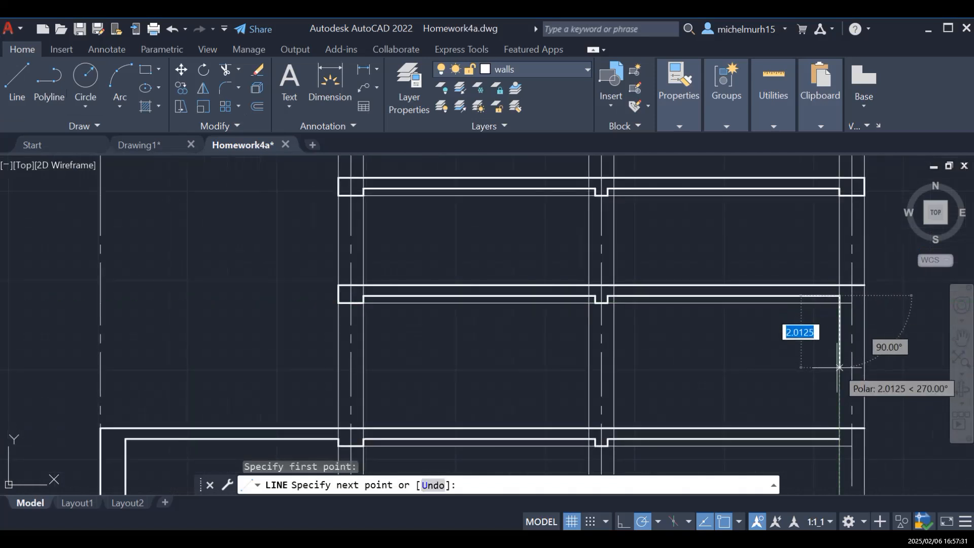
scroll(838, 367, "down", 3)
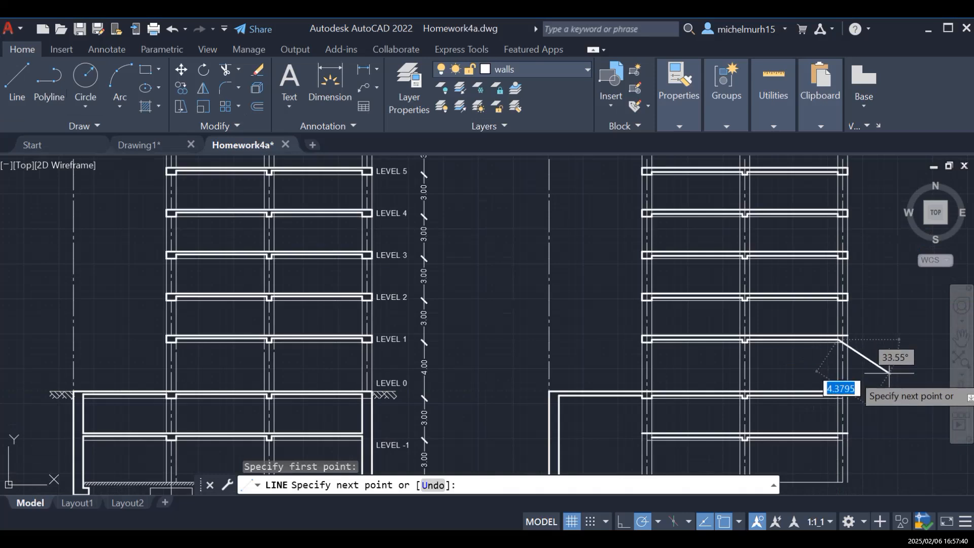
scroll(836, 378, "up", 2)
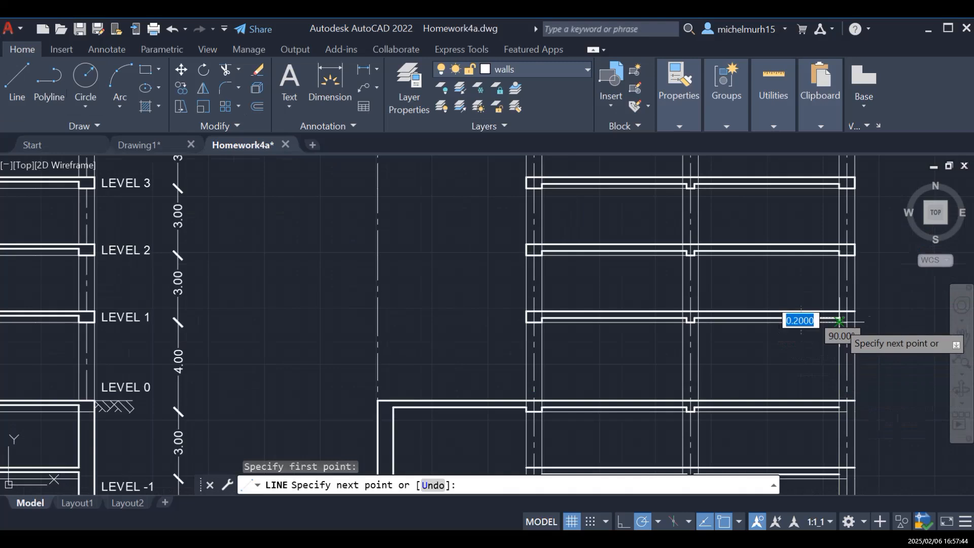
left_click(838, 321)
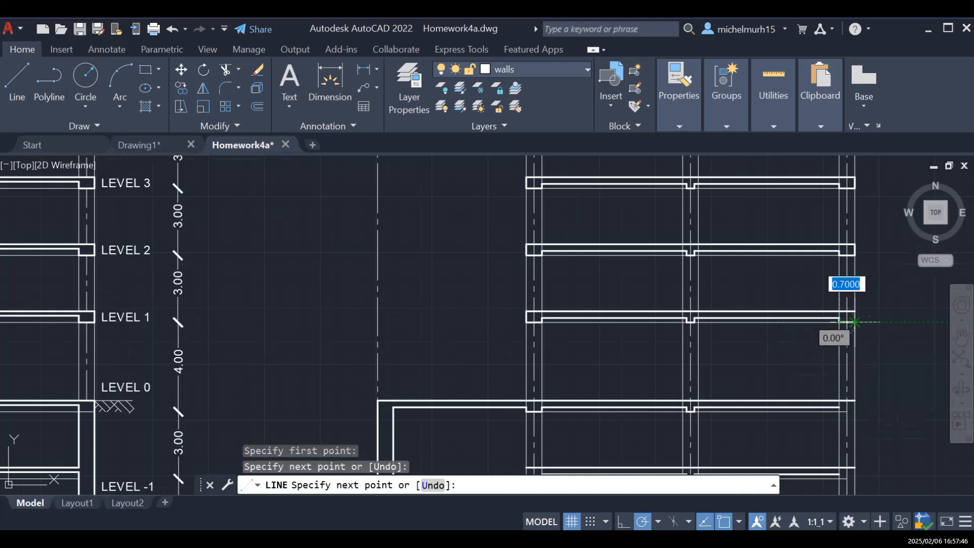
left_click(854, 322)
left_click(854, 311)
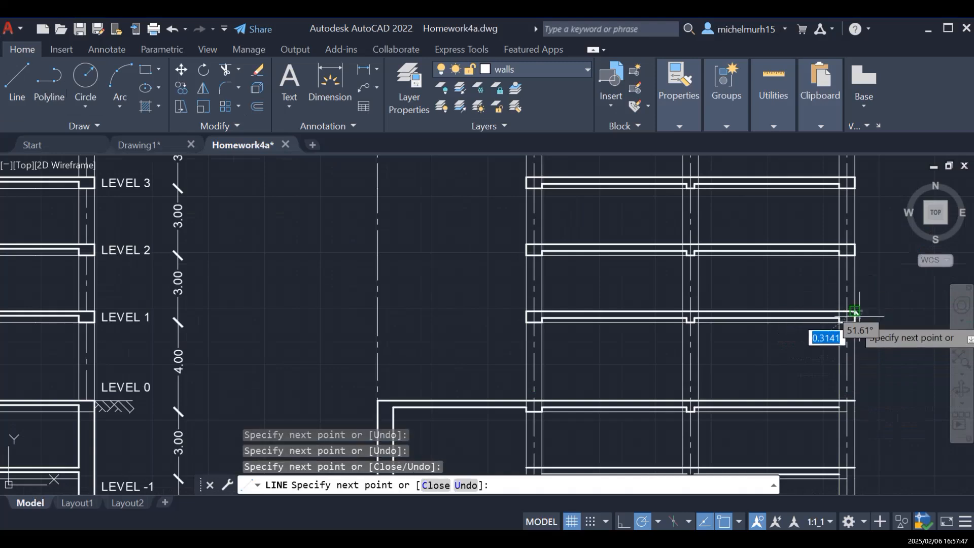
key("Escape")
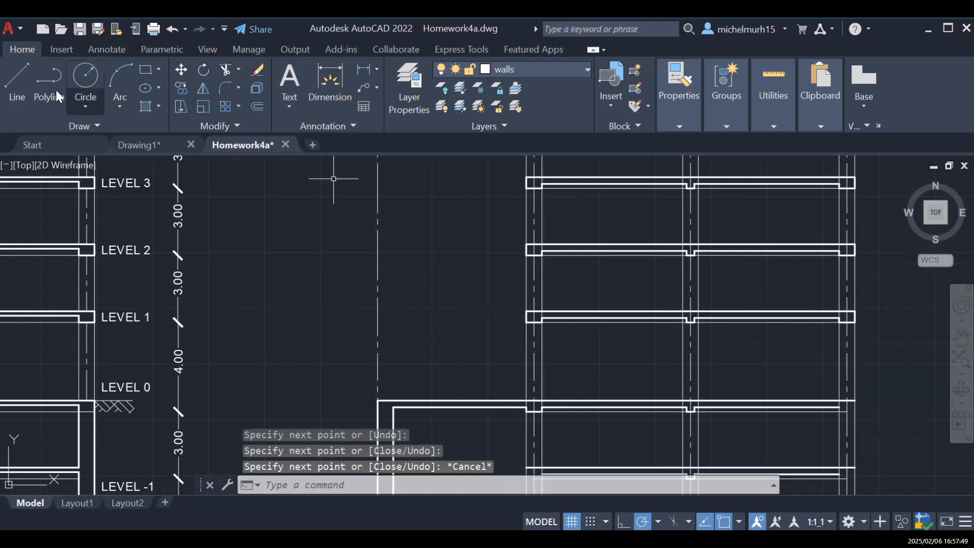
Step: Draw the right basement wall's inner line from the level 0 slab's underside, through level -1, down to level -2
left_click(22, 80)
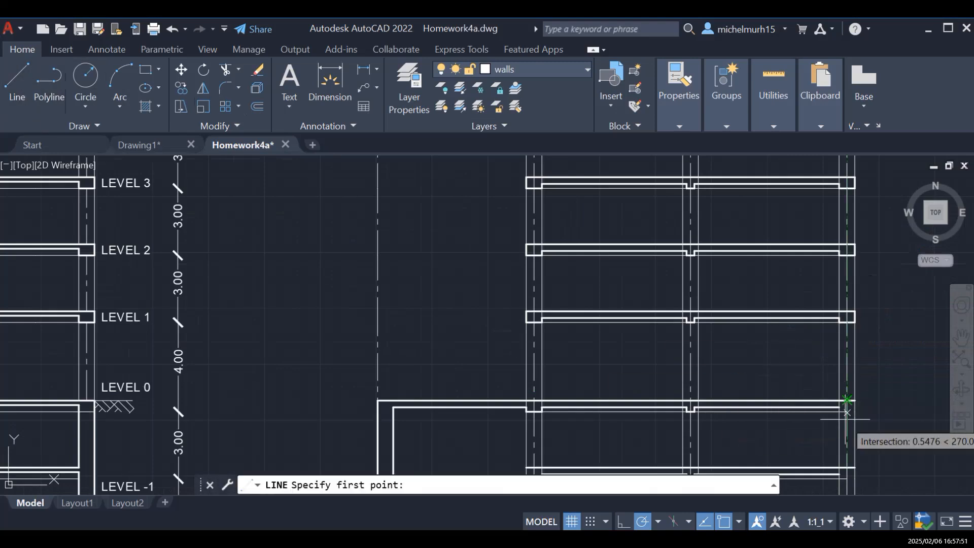
scroll(847, 404, "down", 2)
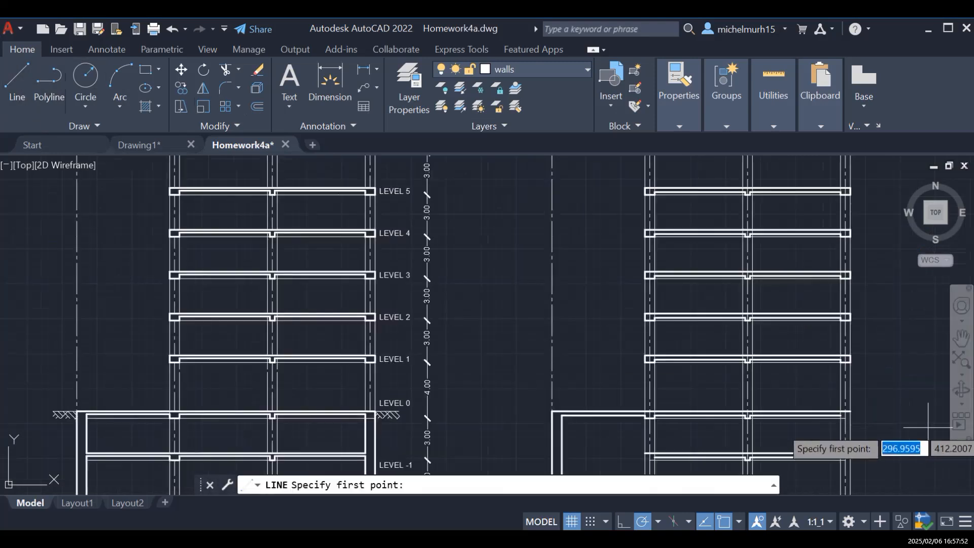
left_click(960, 358)
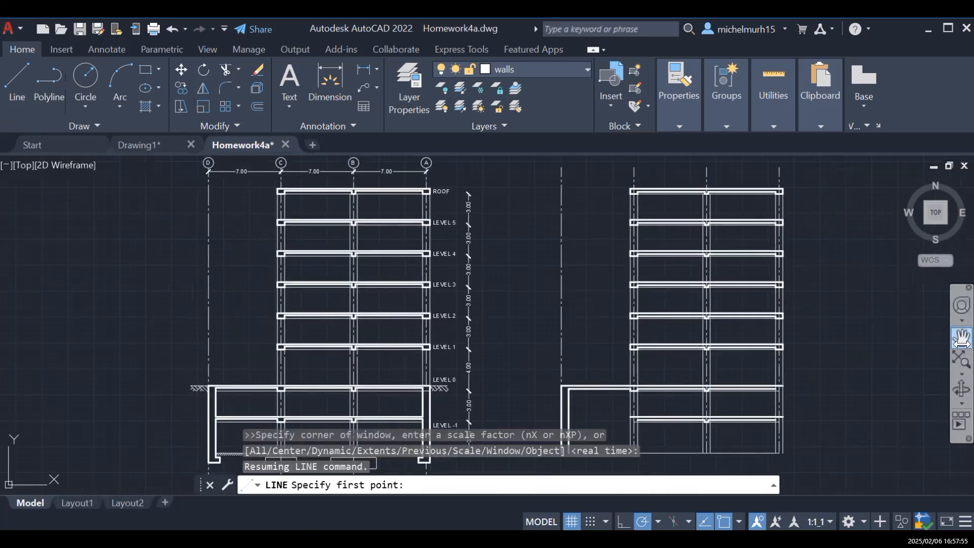
left_click(962, 339)
left_click_drag(802, 434, 800, 369)
key("Escape")
scroll(794, 349, "up", 4)
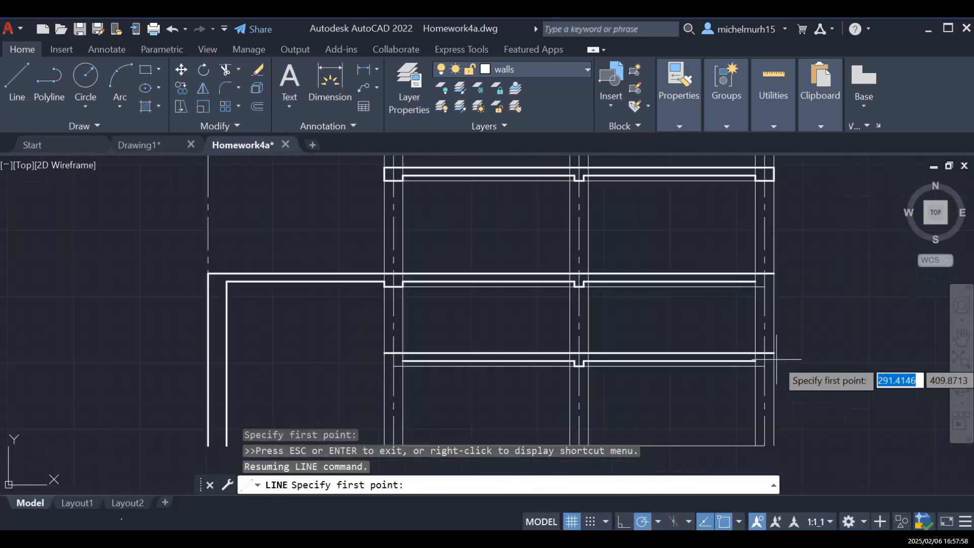
left_click(755, 281)
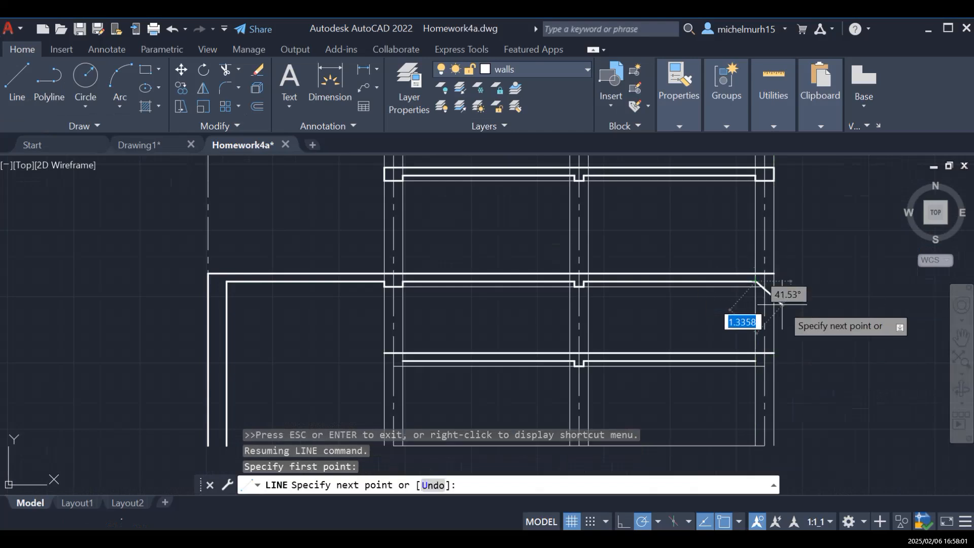
scroll(764, 328, "down", 4)
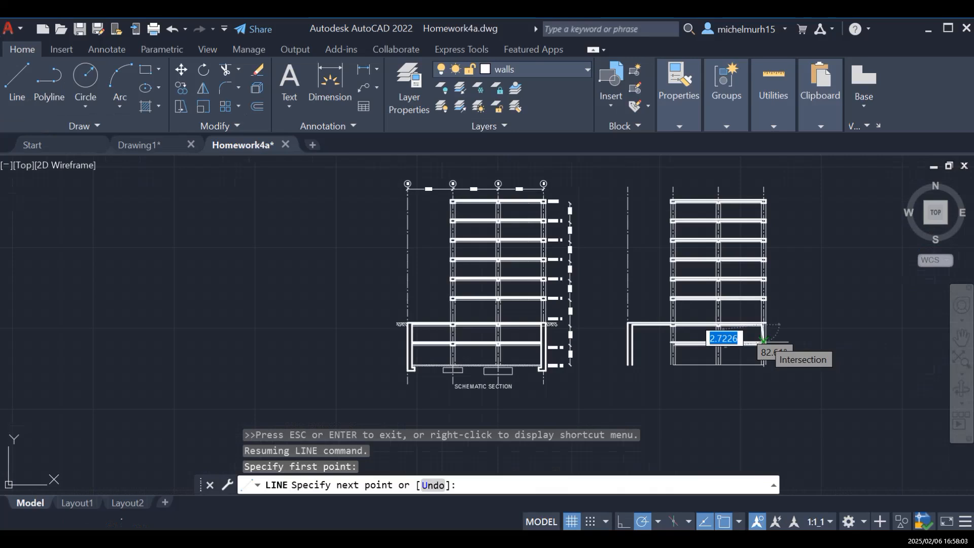
scroll(764, 339, "up", 2)
scroll(764, 339, "up", 2)
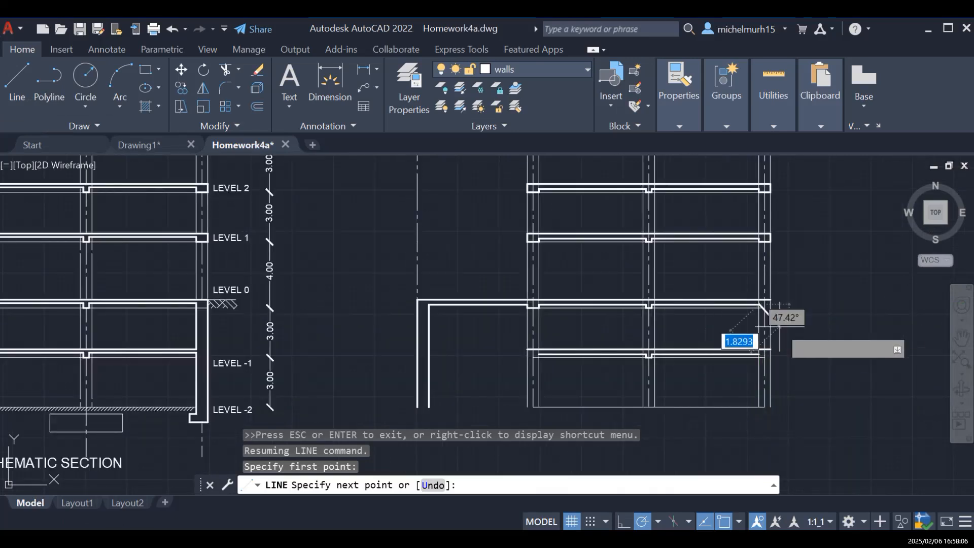
left_click(760, 349)
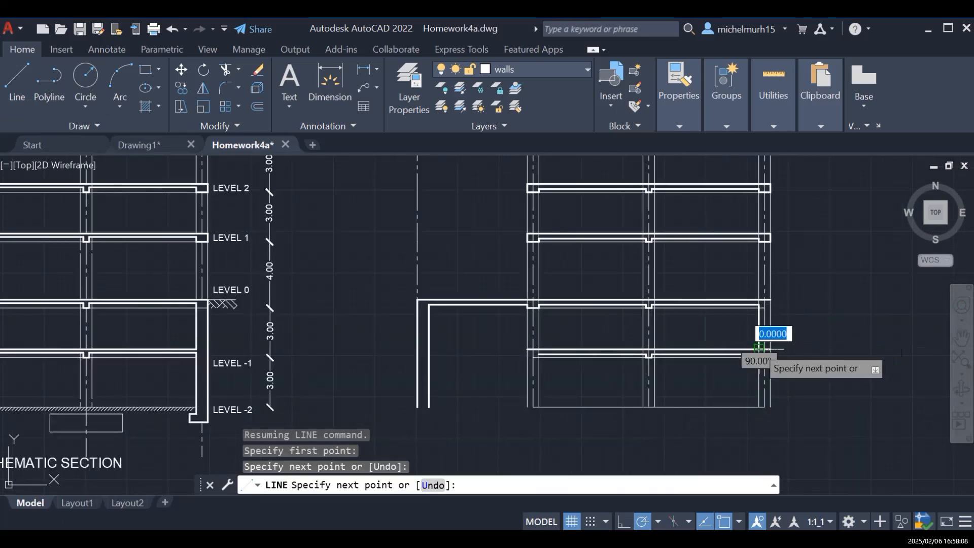
left_click(758, 407)
key("Escape")
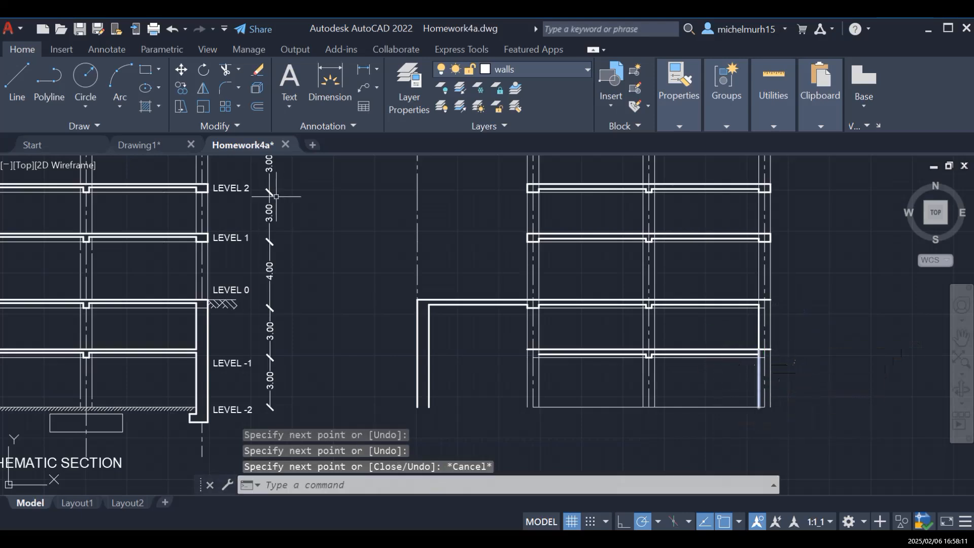
Step: Draw the right basement wall's outer line from the level 0 slab's top corner down to level -2
left_click(15, 81)
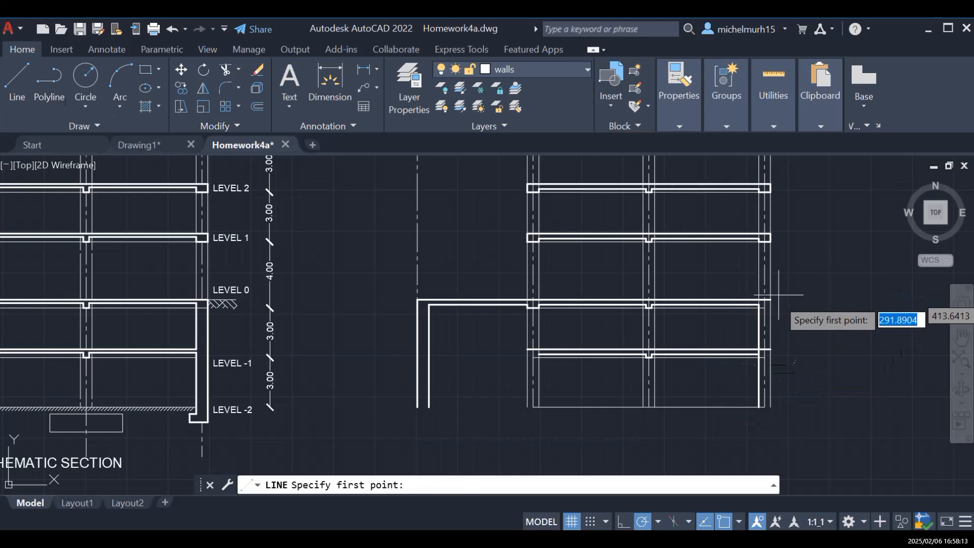
left_click(770, 300)
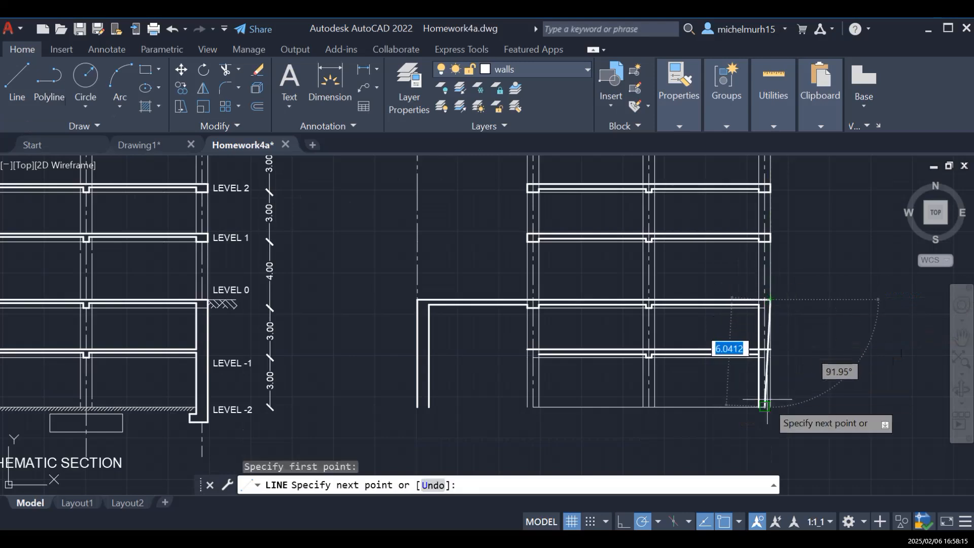
key("Escape")
scroll(771, 370, "up", 3)
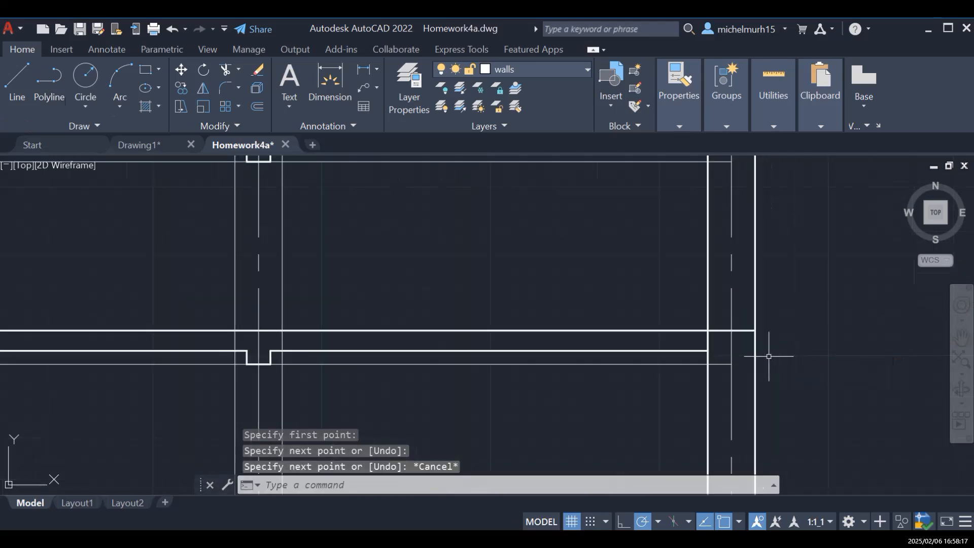
scroll(698, 348, "down", 3)
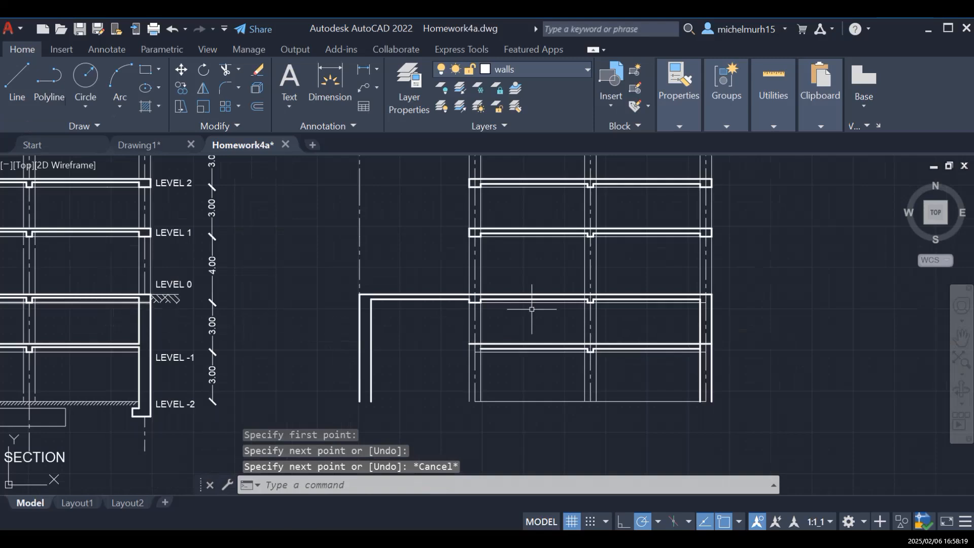
Step: Trim the right basement wall's inner line through the level -1 slab and the slab's top line inside the wall
scroll(634, 329, "up", 4)
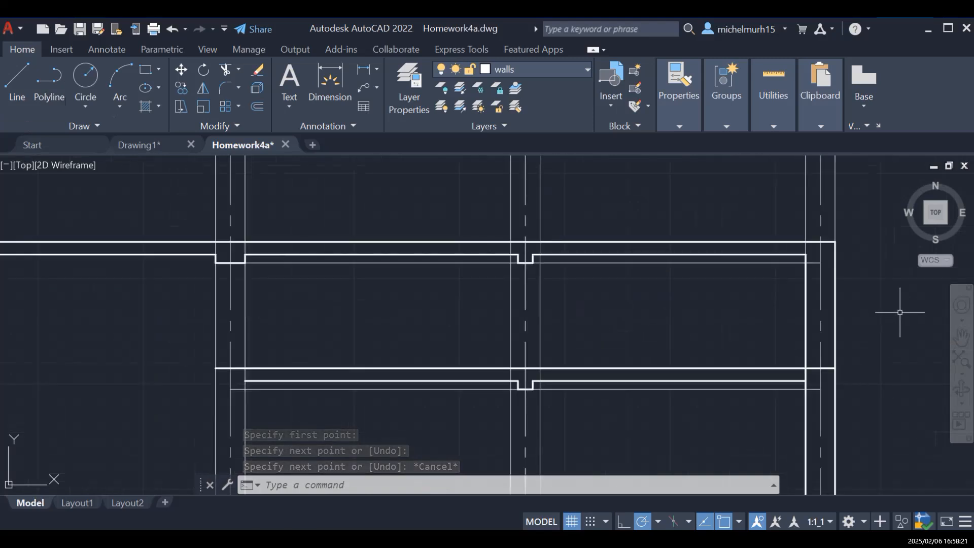
type("trim")
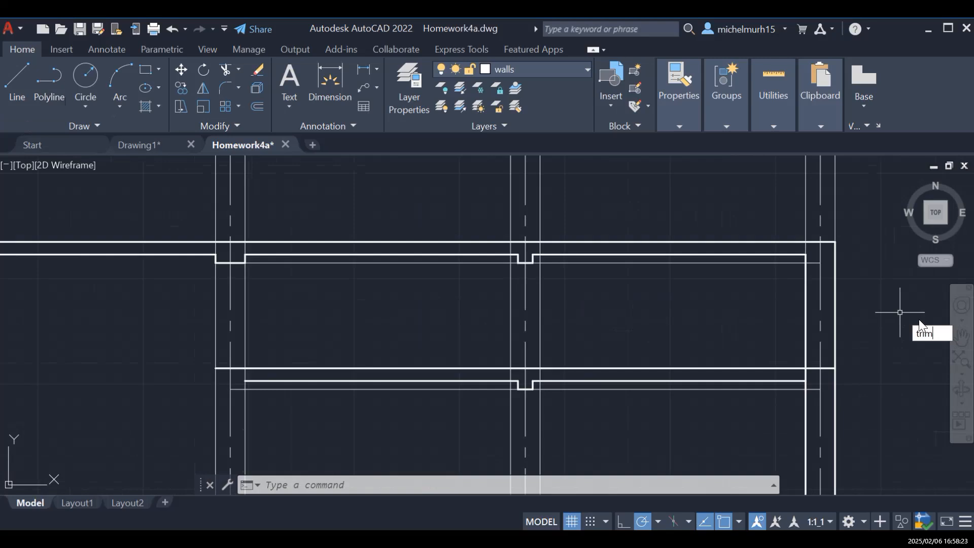
key("Return")
left_click(808, 377)
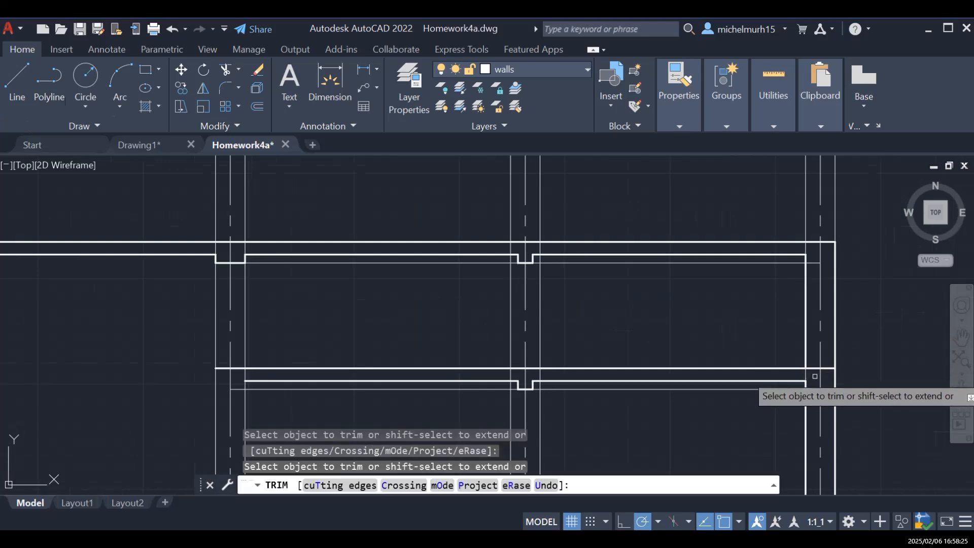
left_click(827, 367)
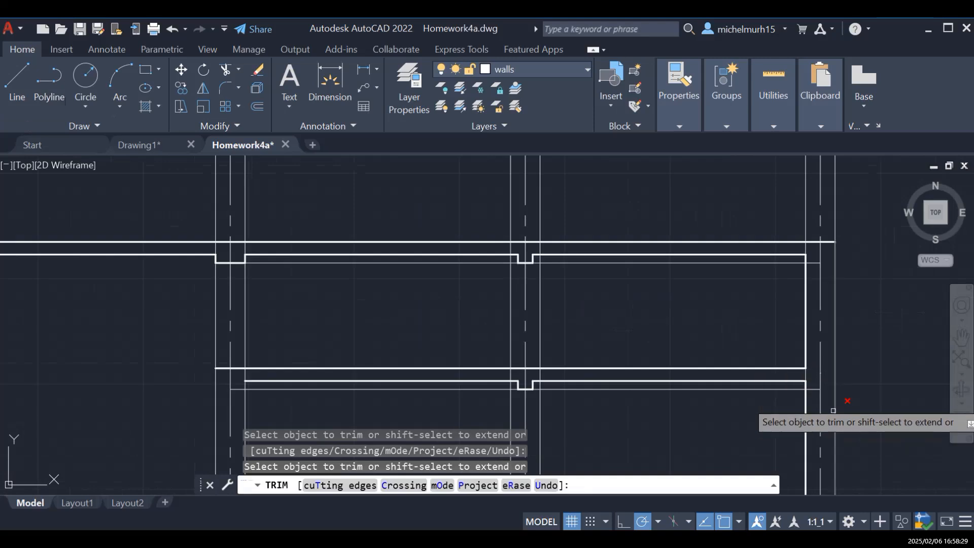
scroll(905, 361, "down", 2)
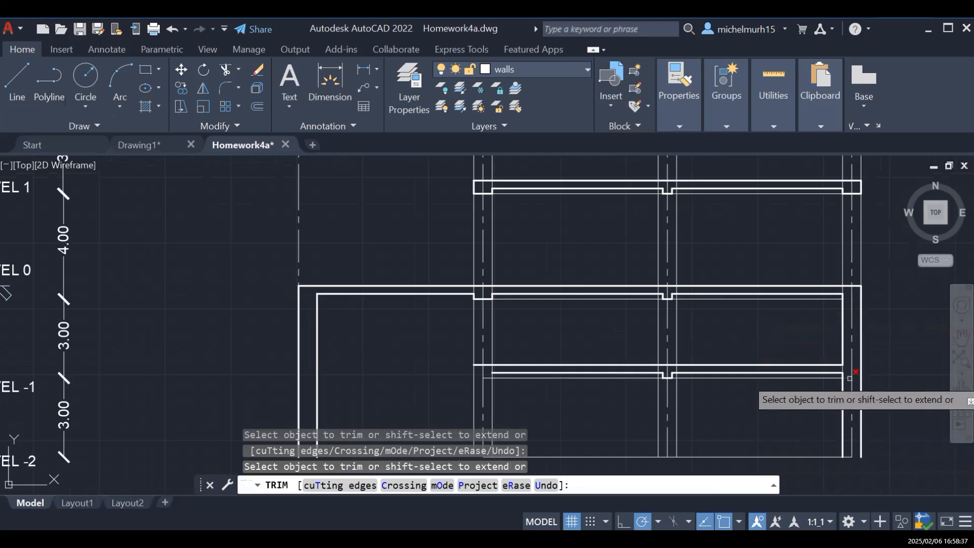
scroll(849, 378, "up", 4)
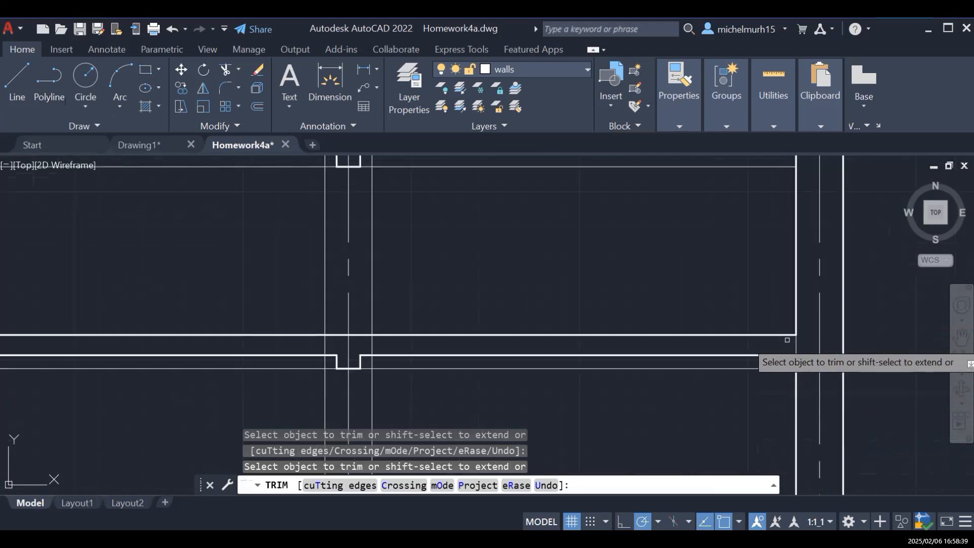
scroll(823, 341, "down", 4)
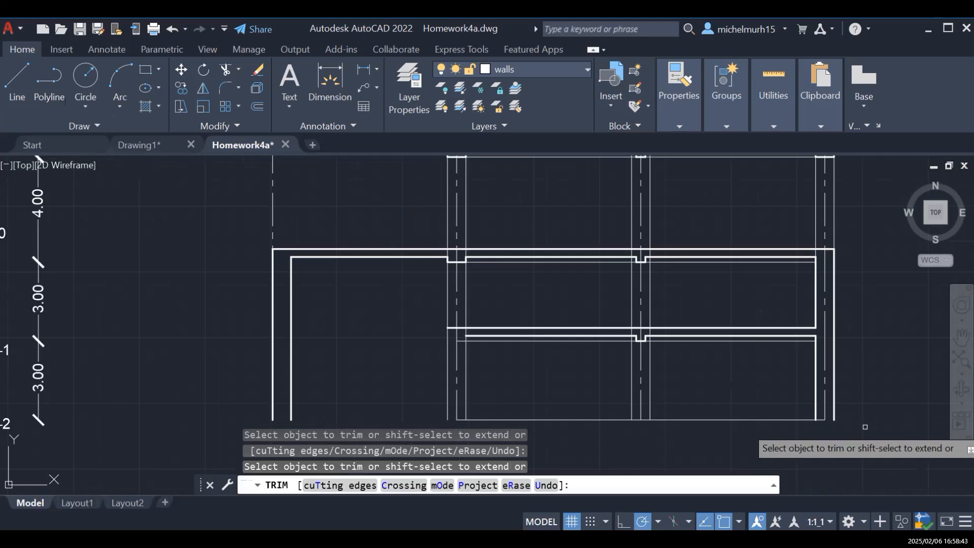
scroll(852, 420, "down", 3)
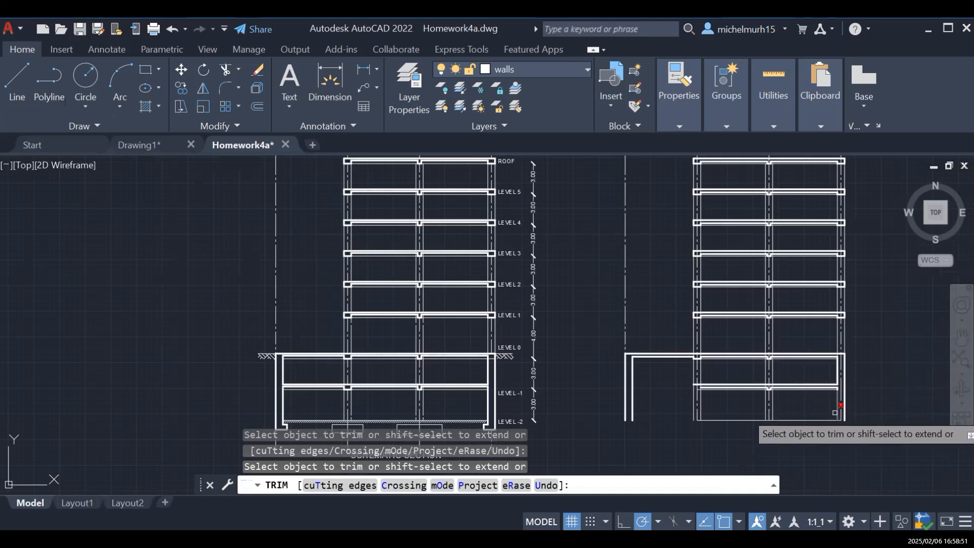
left_click(960, 337)
middle_click_drag(741, 339, 756, 351)
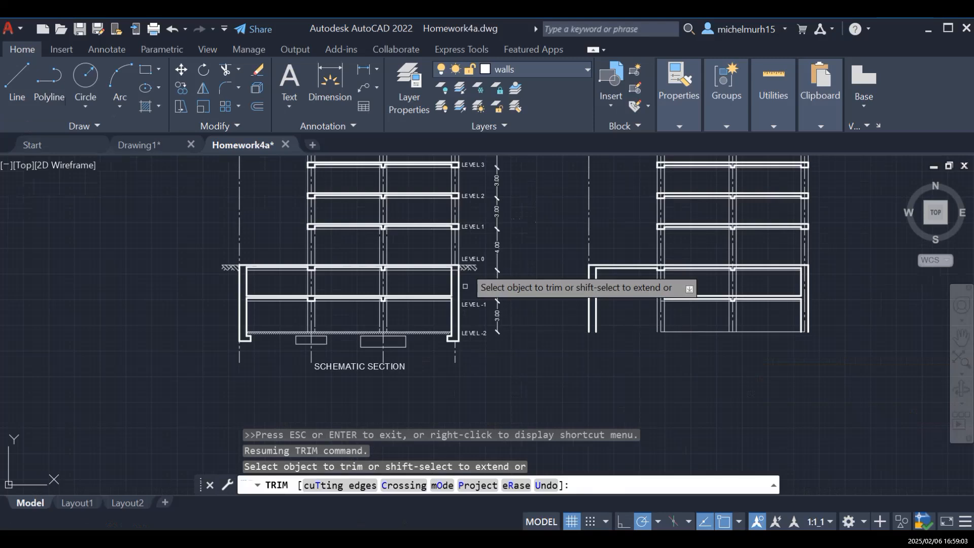
key("Escape")
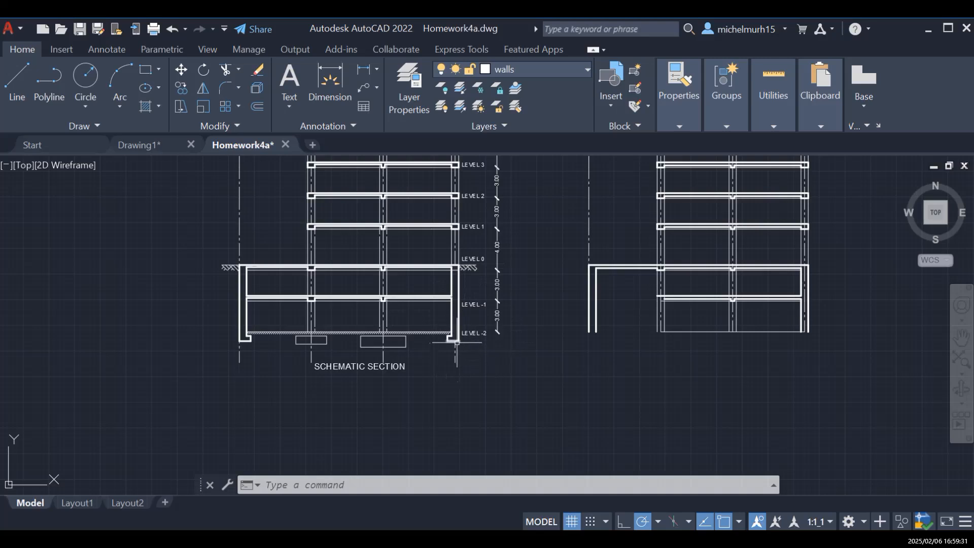
Step: Measure the inward projection of the right basement wall's footing in the schematic section
scroll(455, 344, "up", 8)
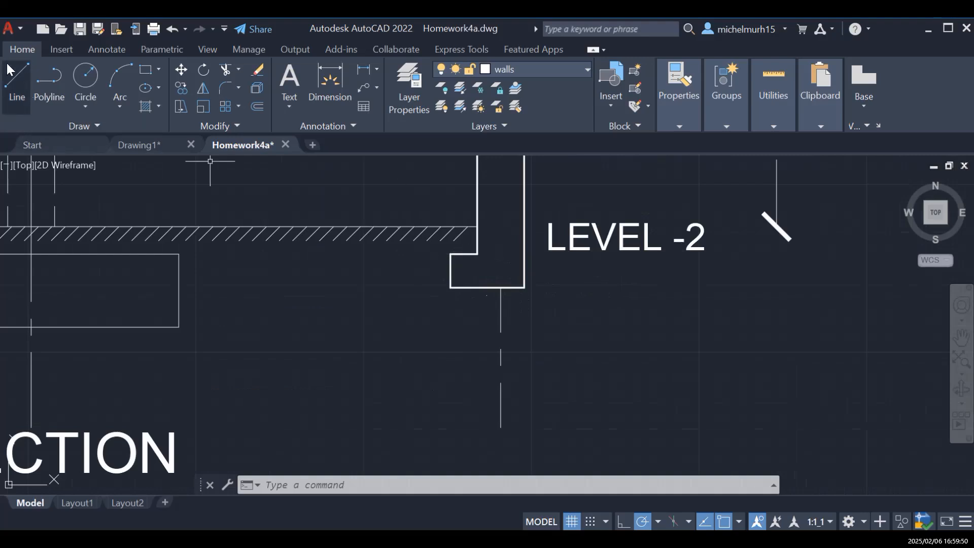
left_click(16, 78)
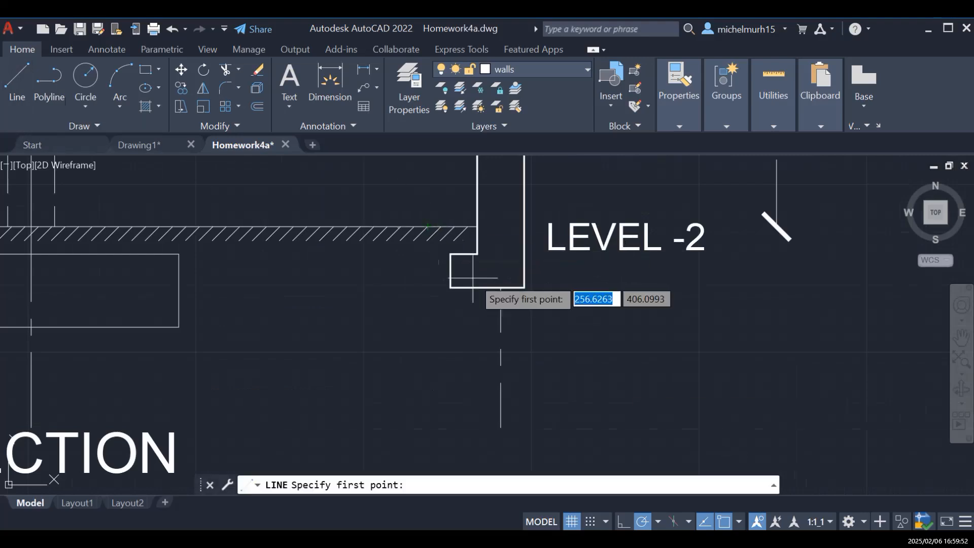
left_click(477, 253)
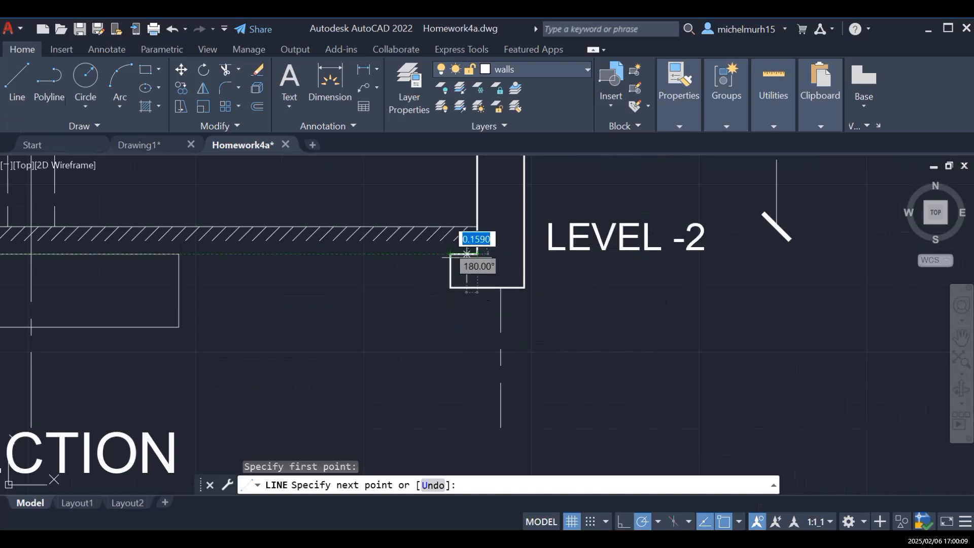
scroll(479, 284, "down", 8)
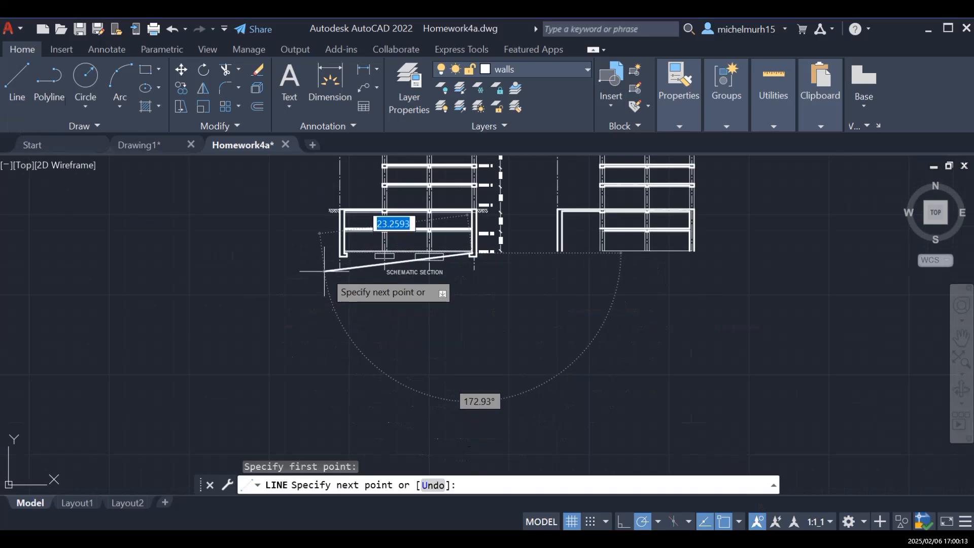
key("Escape")
scroll(500, 276, "up", 5)
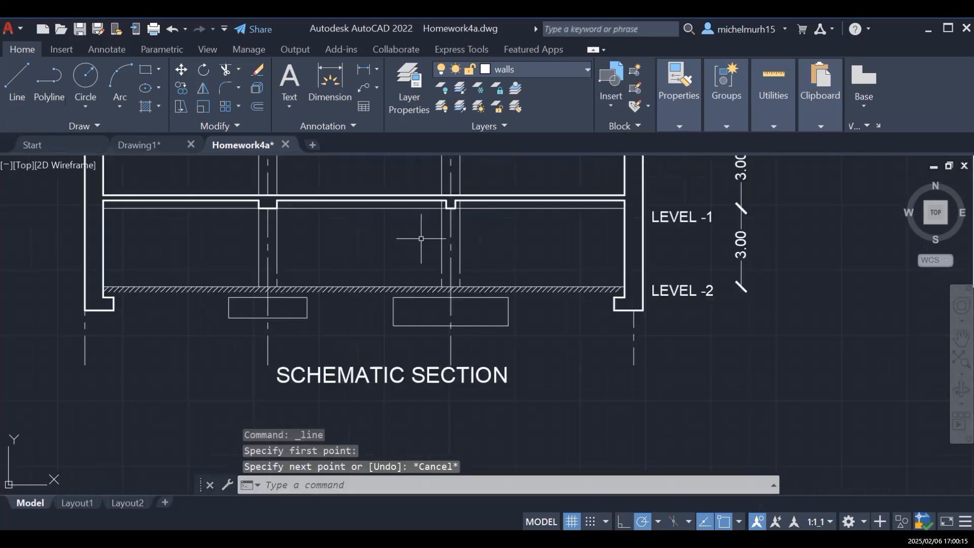
Step: Measure the depth from level -2 to the base of the right wall's footing in the schematic section
left_click(23, 81)
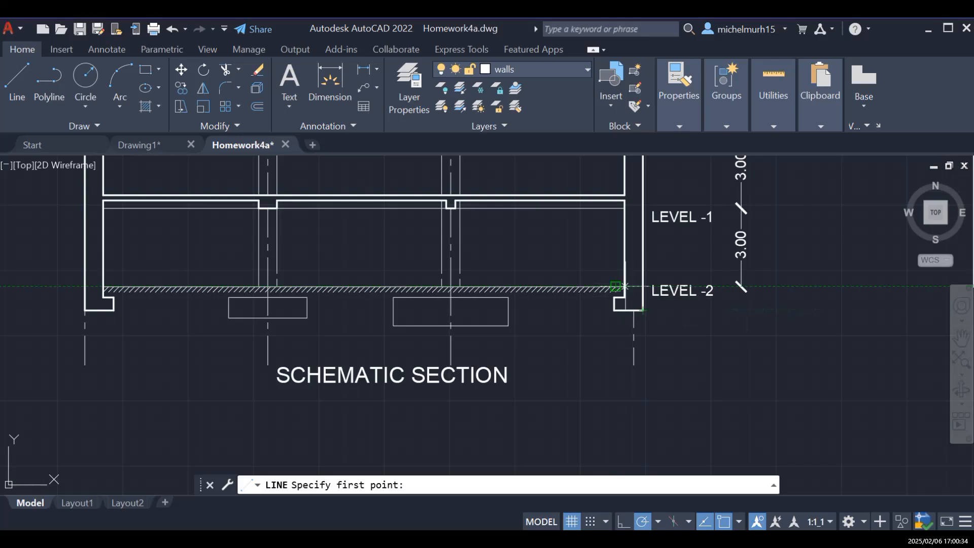
left_click(642, 287)
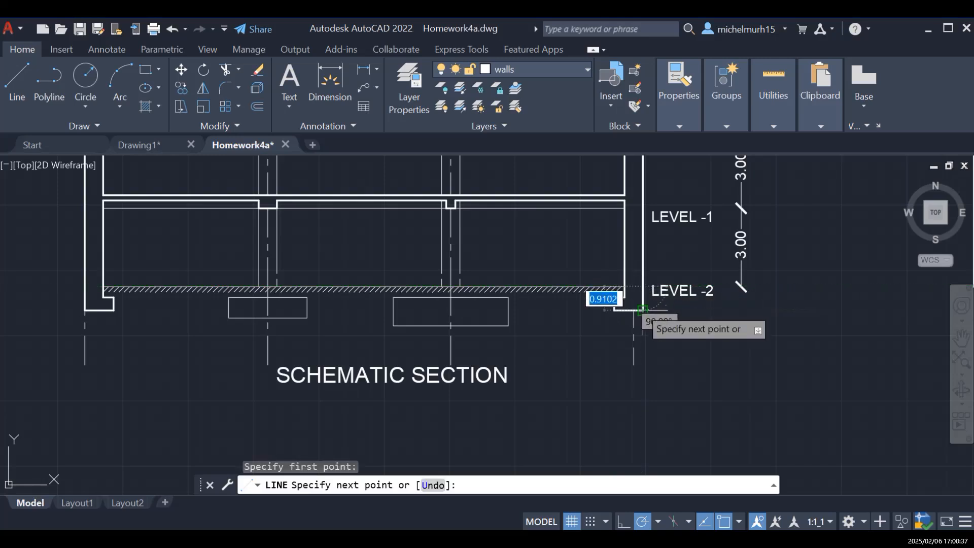
scroll(642, 309, "up", 2)
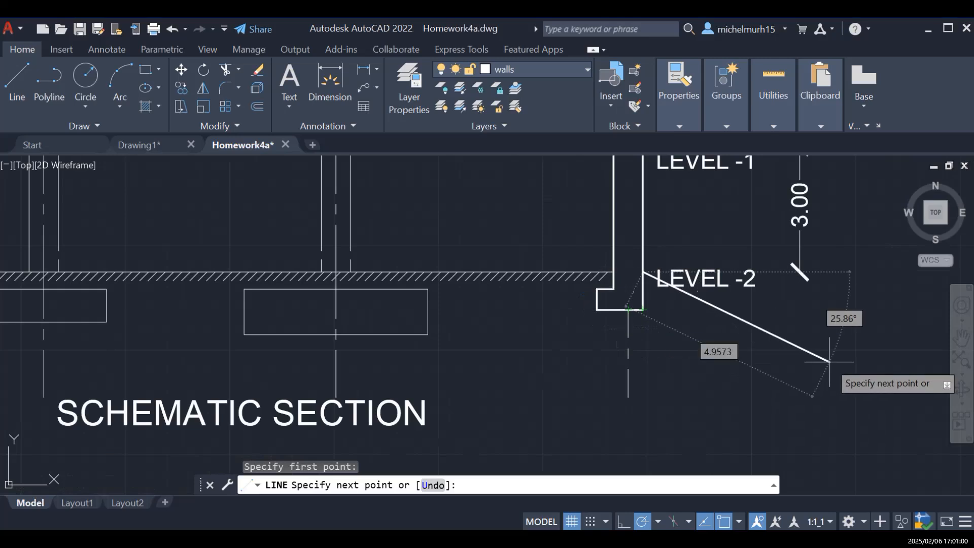
key("Escape")
Step: Extend the second elevation's right basement wall outer line 0.9102 below level -2 with a new line
left_click(962, 338)
left_click_drag(750, 367, 334, 383)
mouse_move(850, 336)
left_mouse_down()
mouse_move(812, 348)
mouse_move(872, 364)
left_mouse_up()
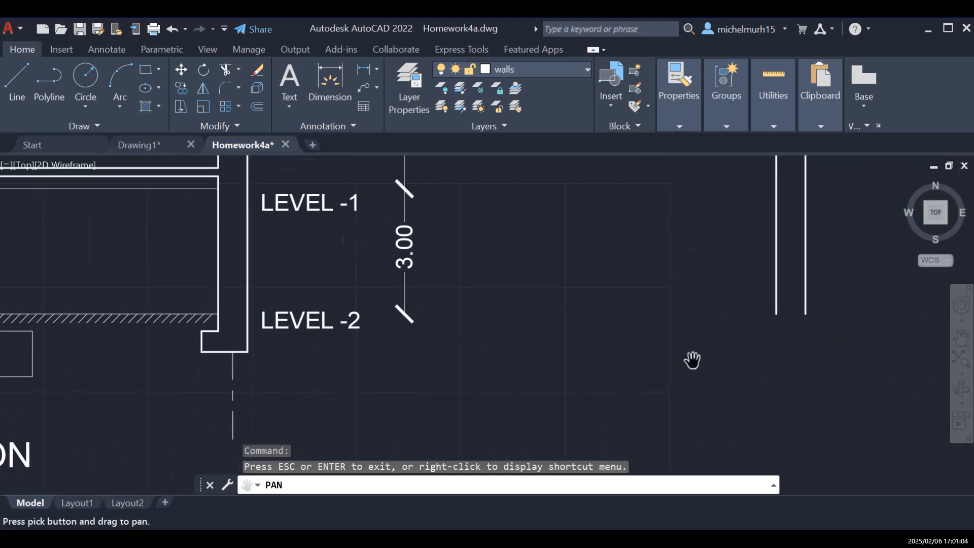
mouse_move(517, 363)
left_mouse_down()
mouse_move(556, 367)
mouse_move(424, 363)
left_mouse_up()
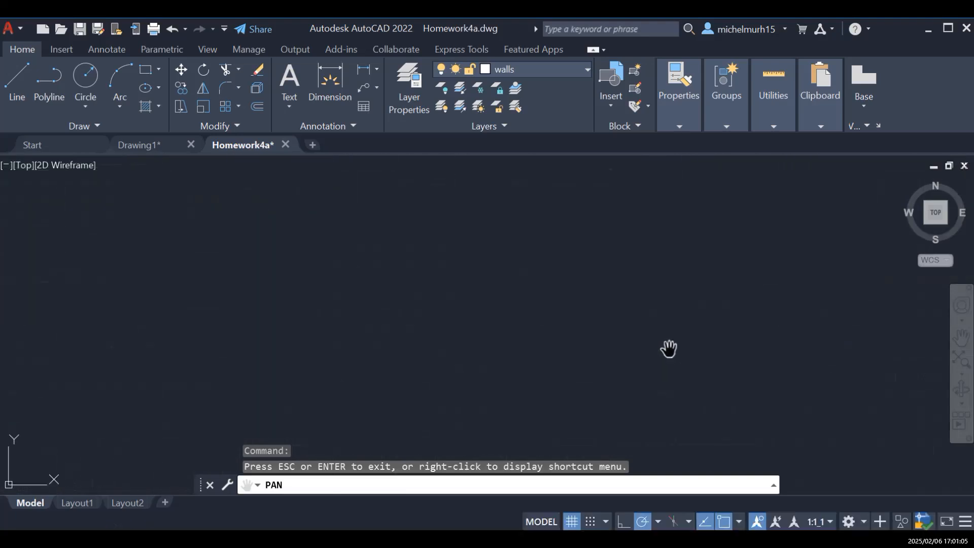
left_click_drag(806, 350, 481, 350)
left_click_drag(785, 345, 712, 351)
scroll(648, 352, "down", 1)
scroll(694, 366, "down", 1)
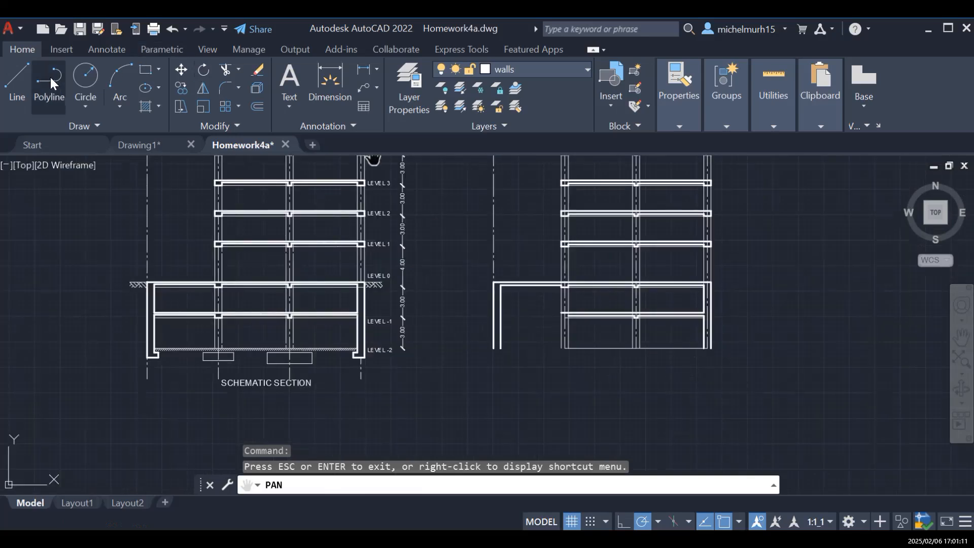
left_click(19, 77)
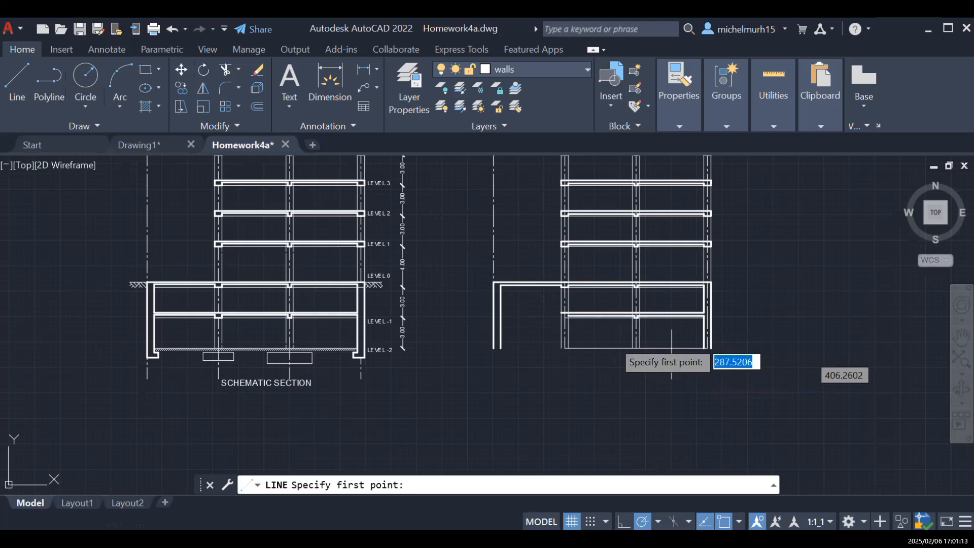
left_click(709, 354)
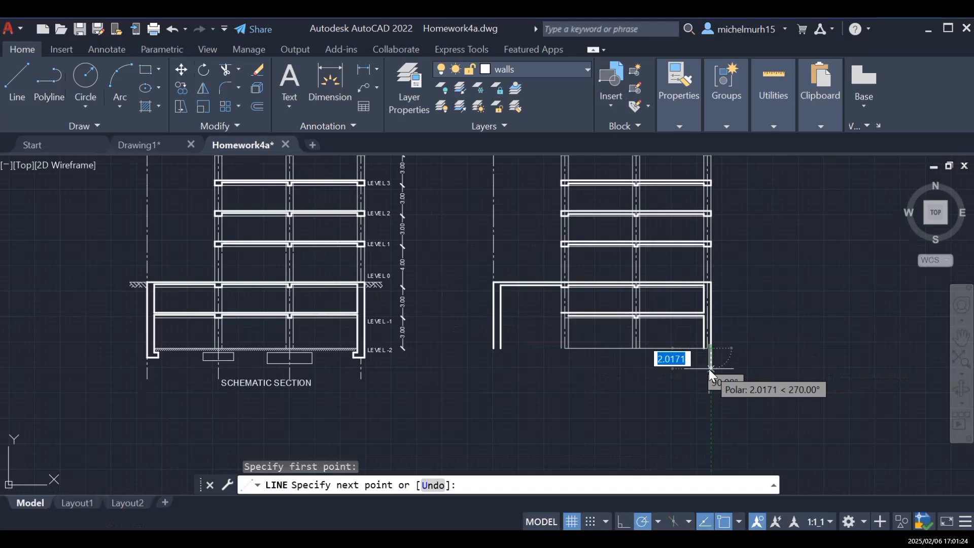
type("0.9102")
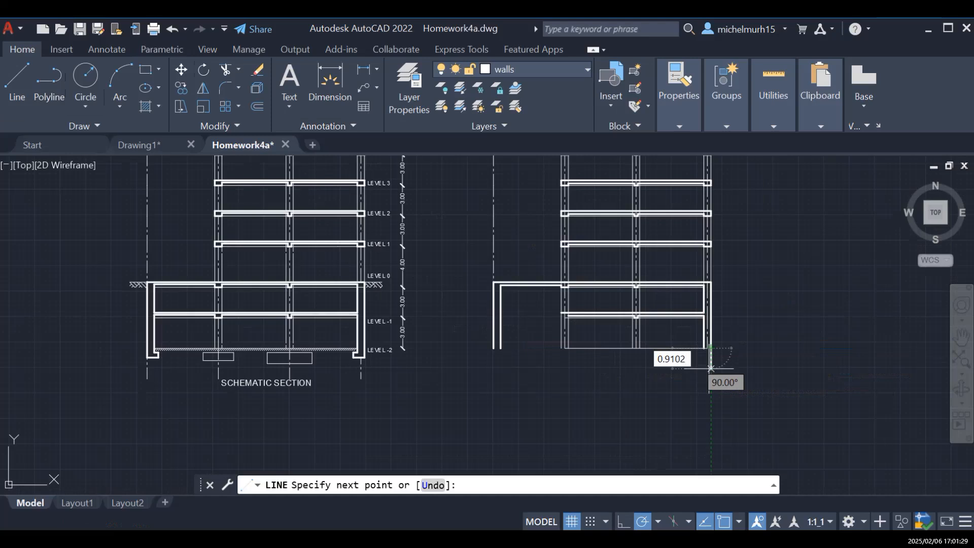
key("Return")
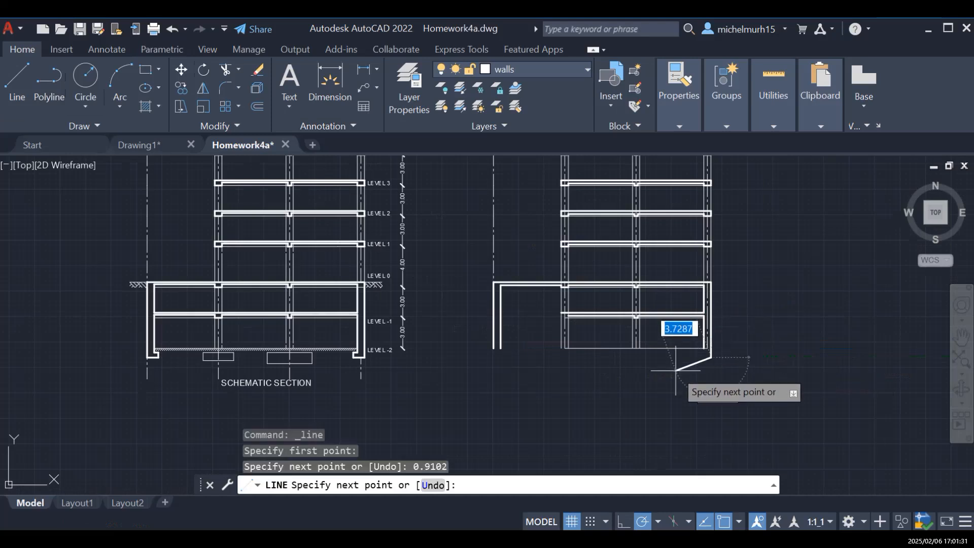
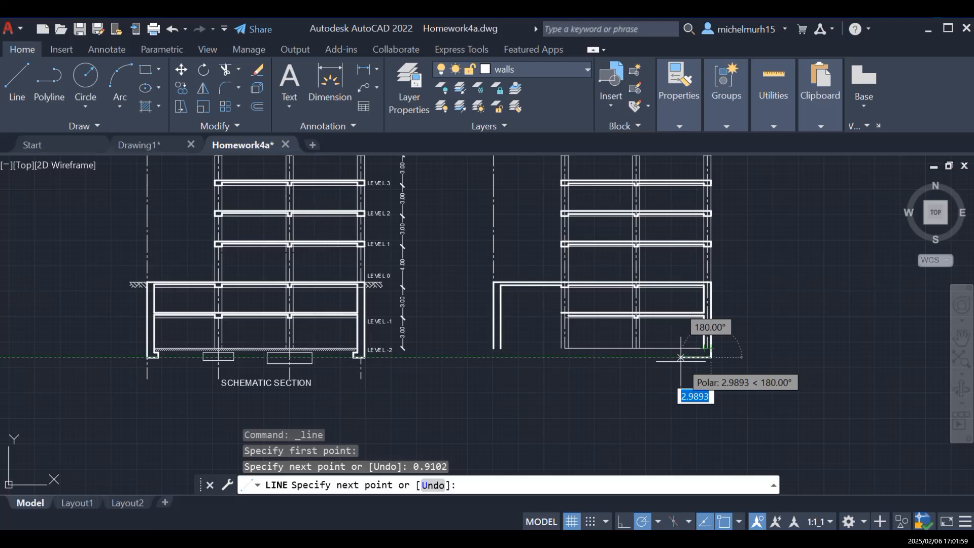
Step: Draw the right wall footing's base line 1.8 inward from the lower end of the outer line
type("1.8")
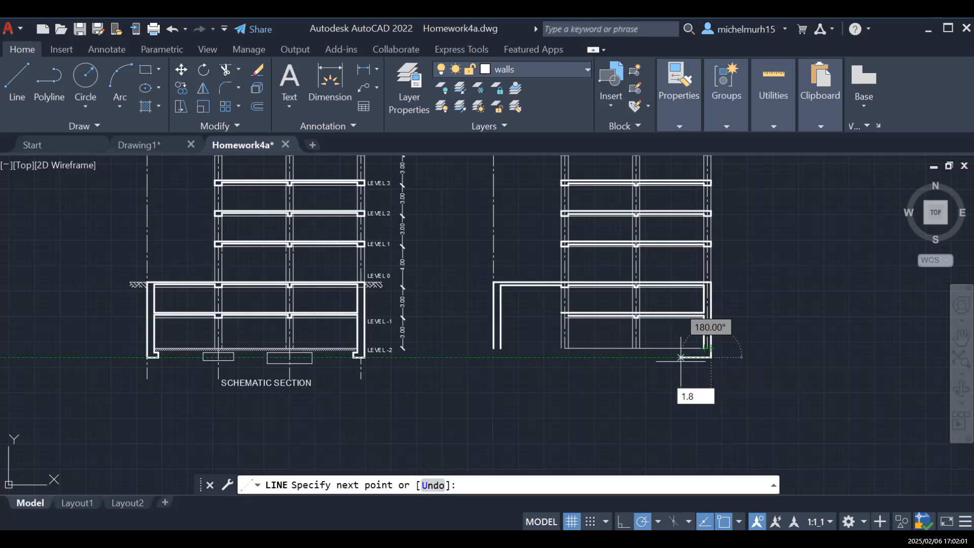
key("Return")
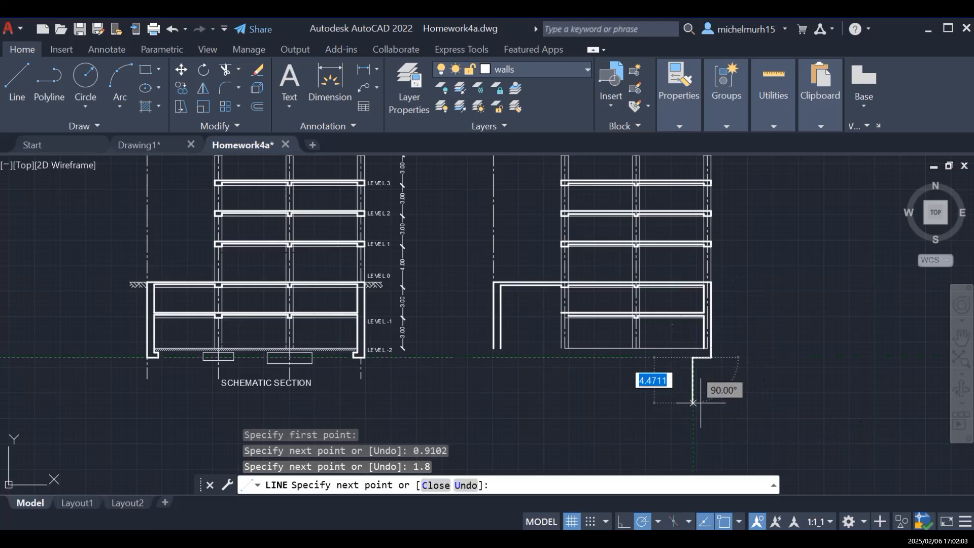
scroll(702, 394, "up", 4)
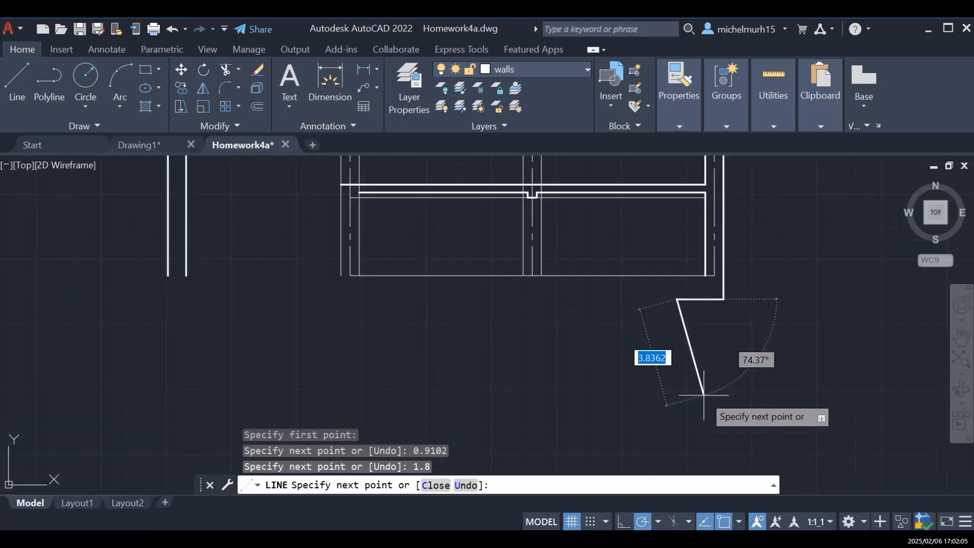
scroll(414, 295, "down", 5)
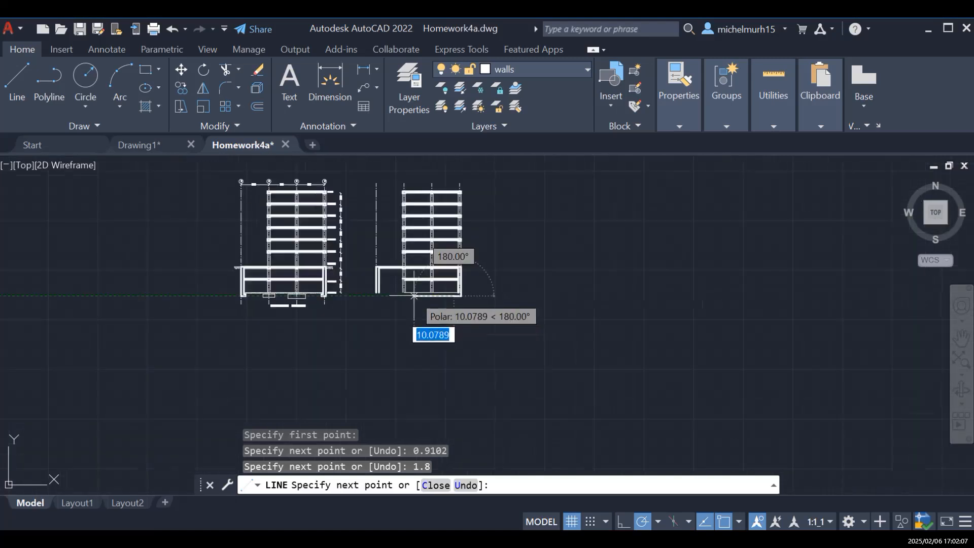
scroll(319, 294, "up", 6)
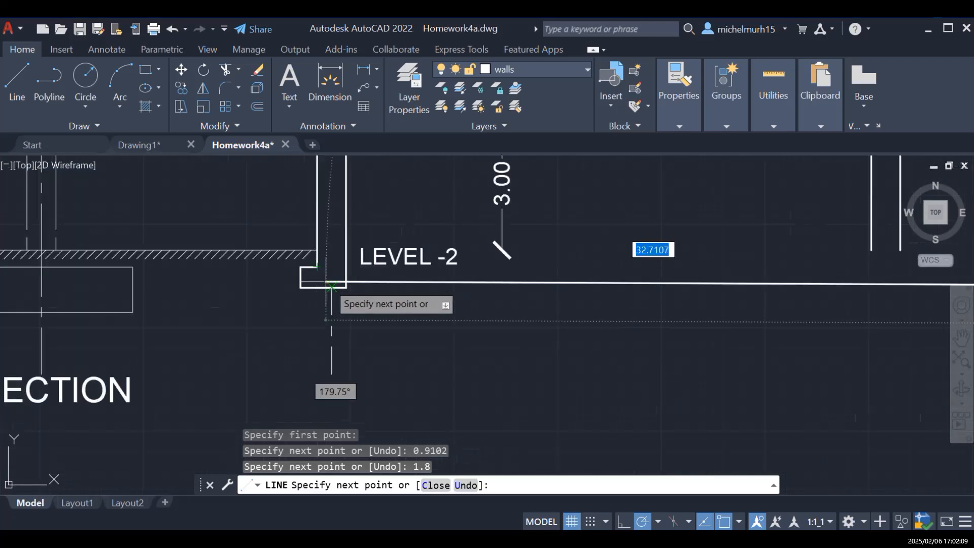
key("Escape")
Step: Measure the height between level -2 and the top of the right wall's footing in the schematic section
left_click(16, 81)
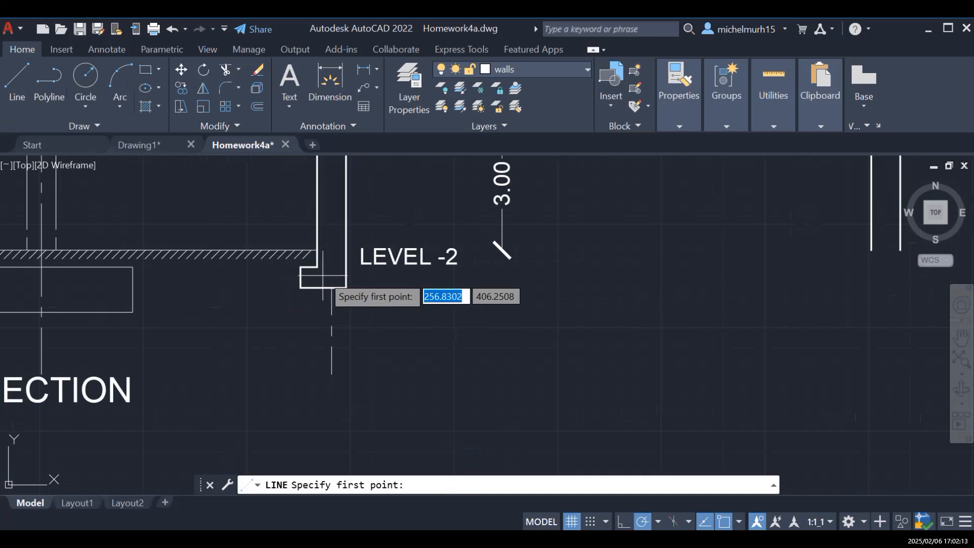
left_click(311, 250)
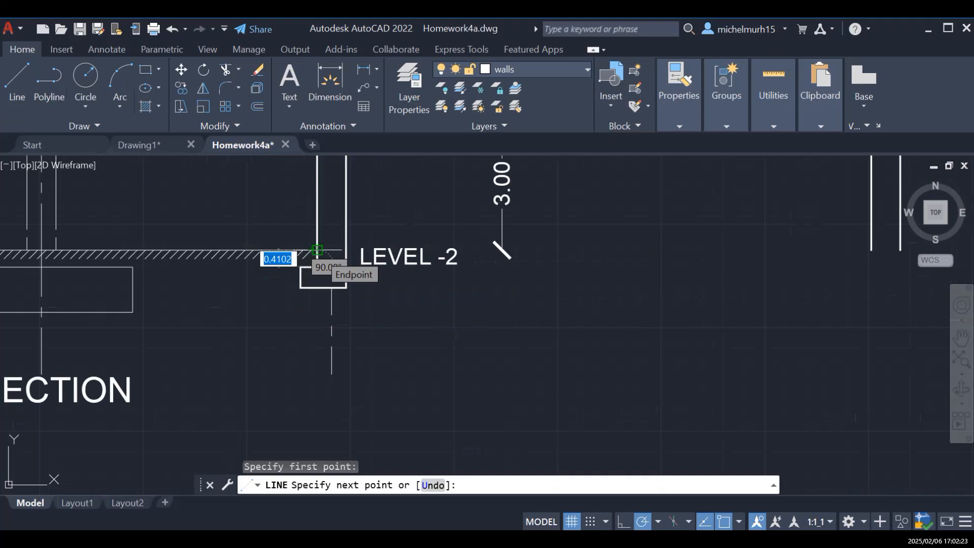
key("Escape")
key("Escape")
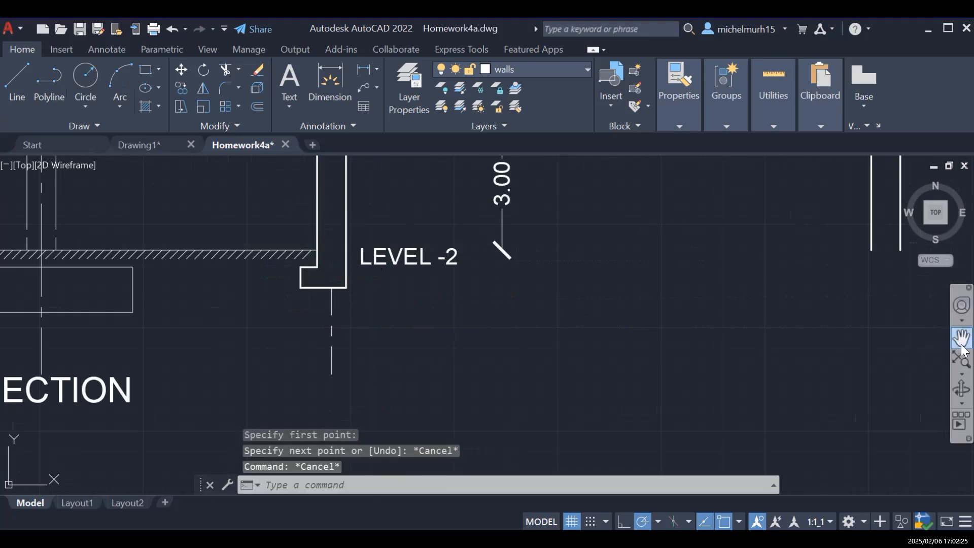
left_click(961, 337)
mouse_move(828, 340)
left_mouse_down()
mouse_move(473, 355)
mouse_move(370, 345)
left_mouse_up()
scroll(682, 359, "down", 3)
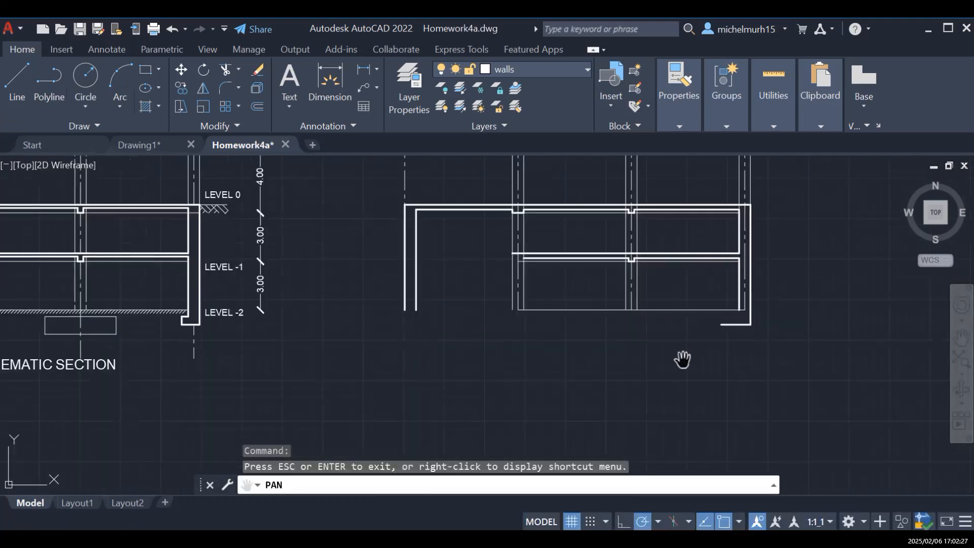
Step: Extend the second elevation's right basement wall inner line 0.4102 below level -2 with a new line
left_click_drag(682, 359, 624, 380)
key("Escape")
left_click(17, 81)
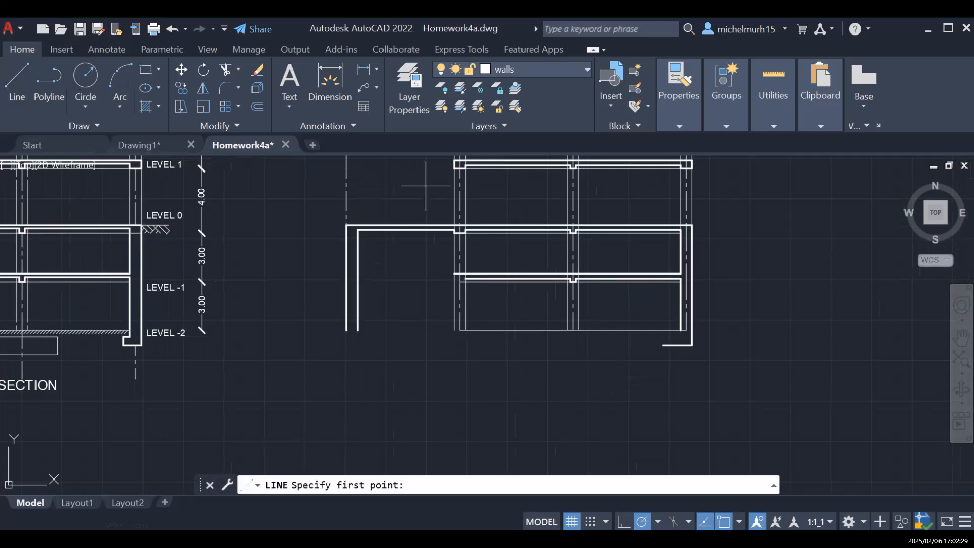
scroll(583, 269, "up", 4)
left_click(859, 438)
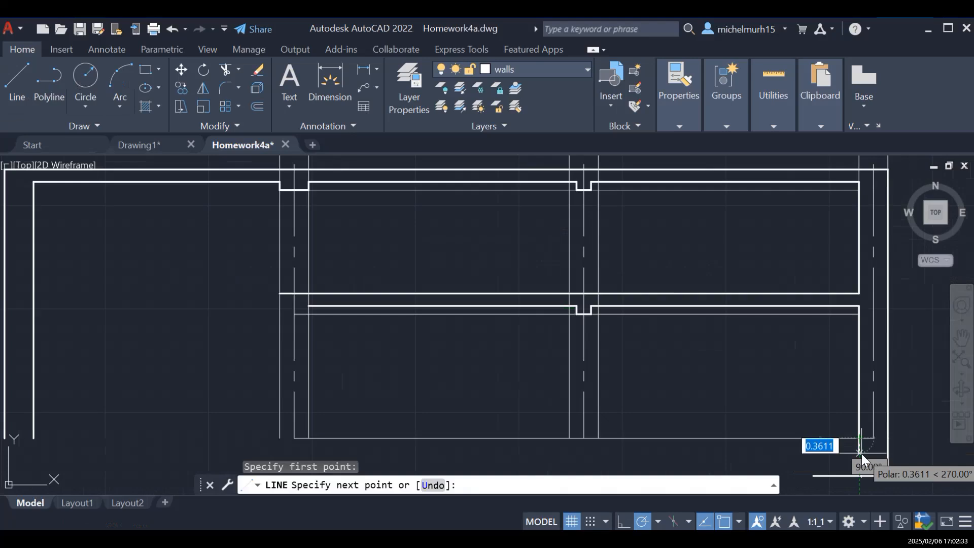
type("0.")
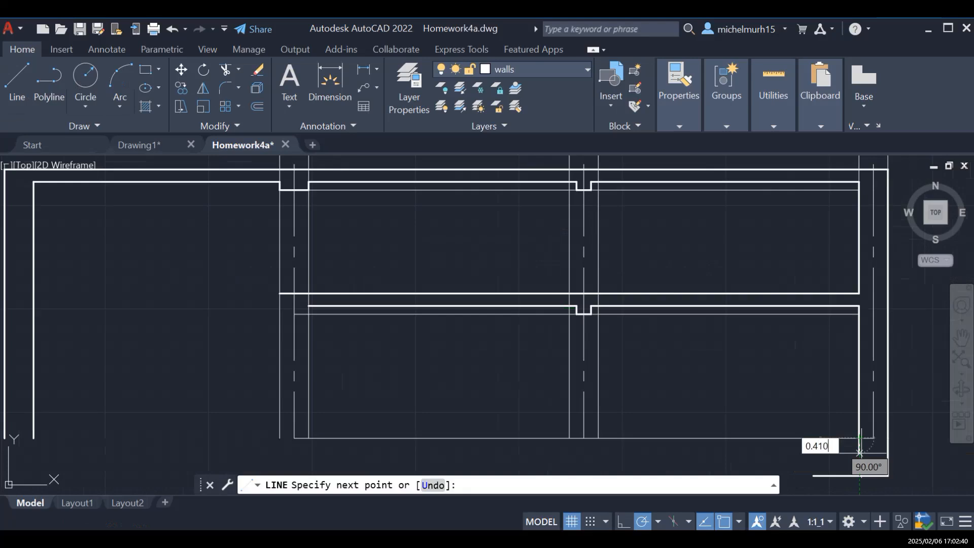
key("Return")
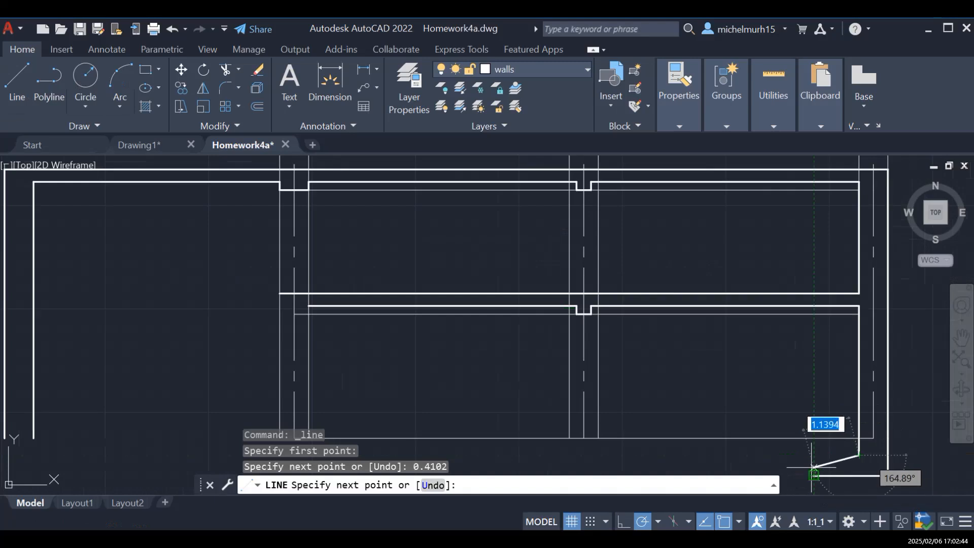
Step: Outline the right wall footing's top edge above the end of its base line and close its inner side
left_click(813, 455)
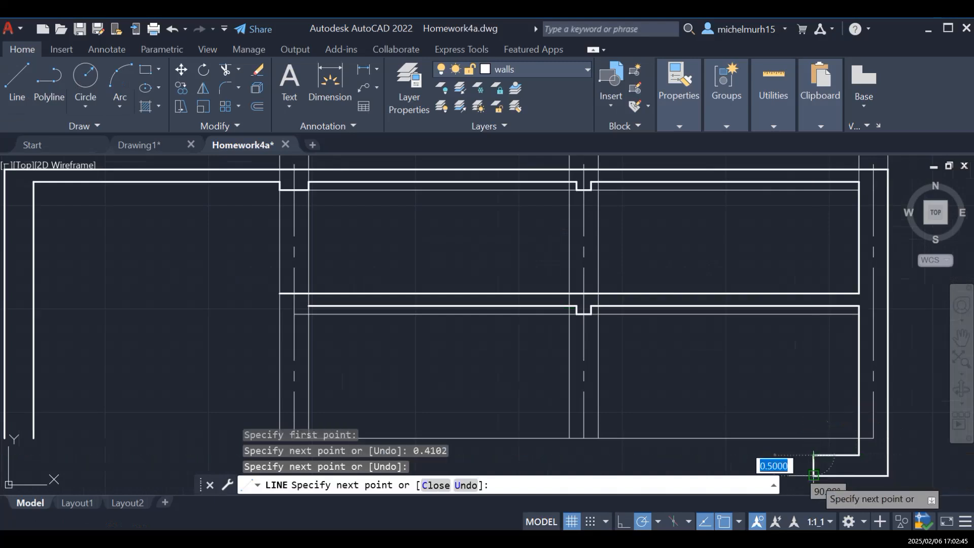
left_click(813, 474)
key("Escape")
Step: Compare the second elevation's right wall footing with the wall footings in the schematic section
scroll(786, 463, "down", 2)
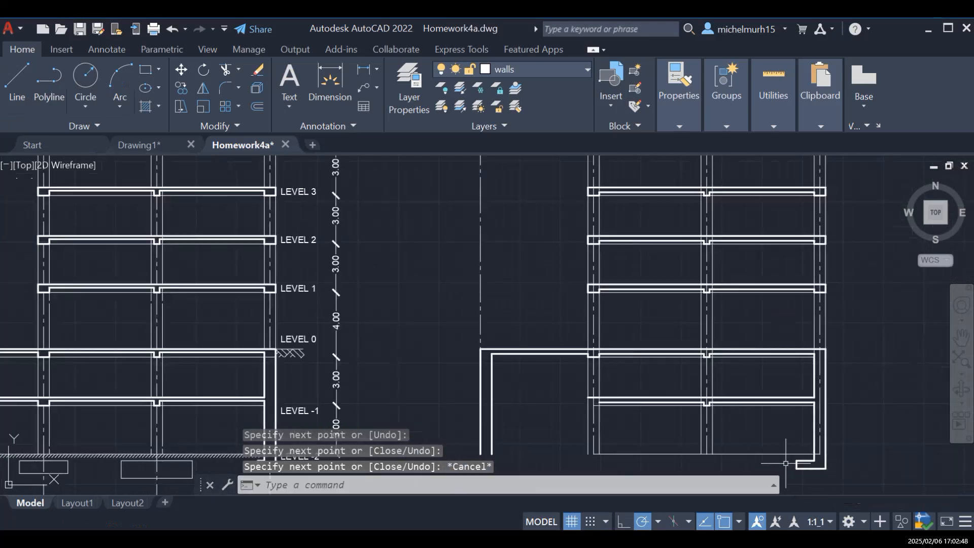
scroll(700, 457, "down", 3)
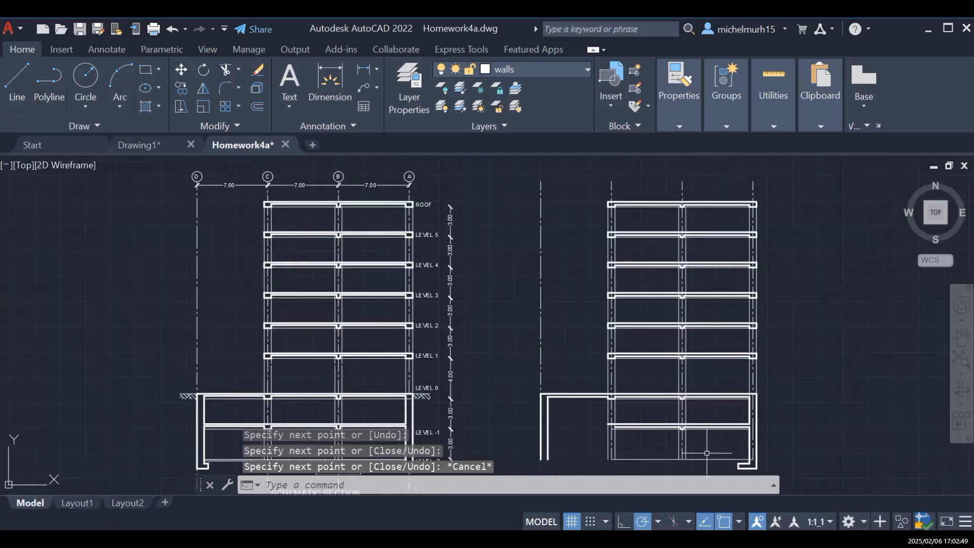
scroll(764, 450, "up", 2)
scroll(786, 451, "up", 2)
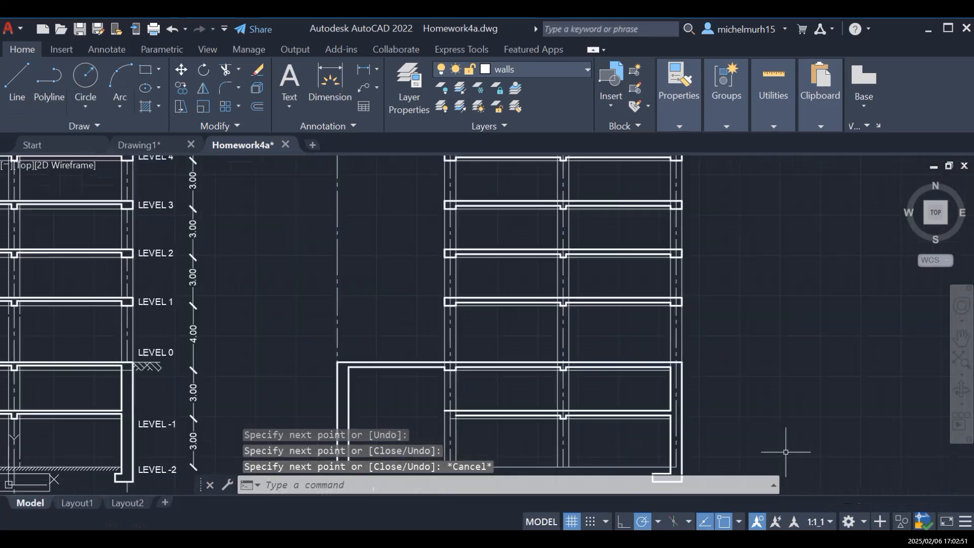
scroll(786, 451, "down", 2)
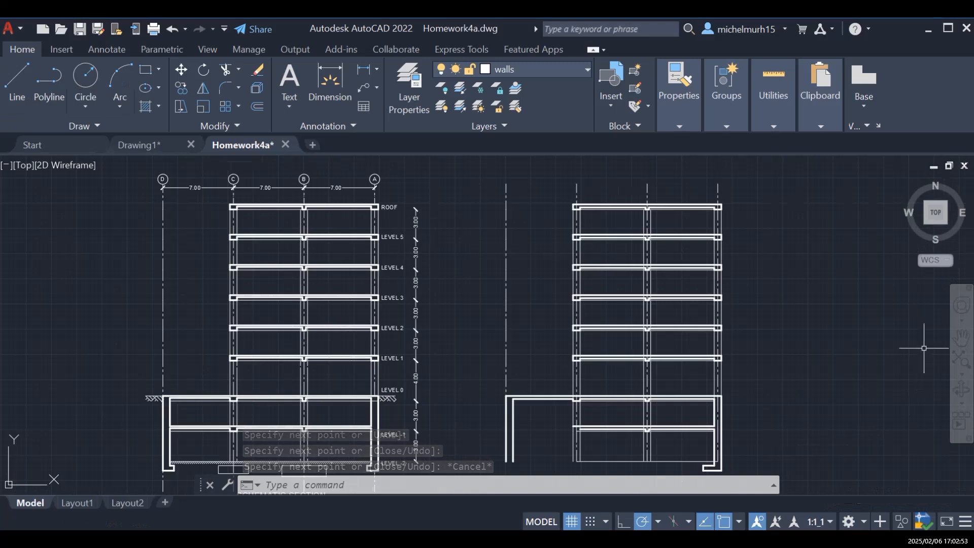
left_click(961, 337)
left_click_drag(700, 402, 759, 310)
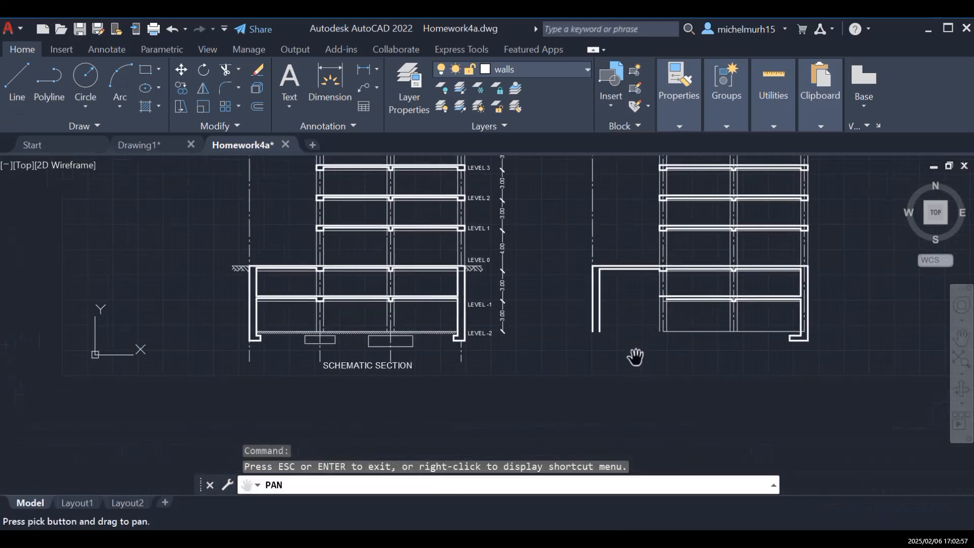
left_click_drag(741, 308, 706, 314)
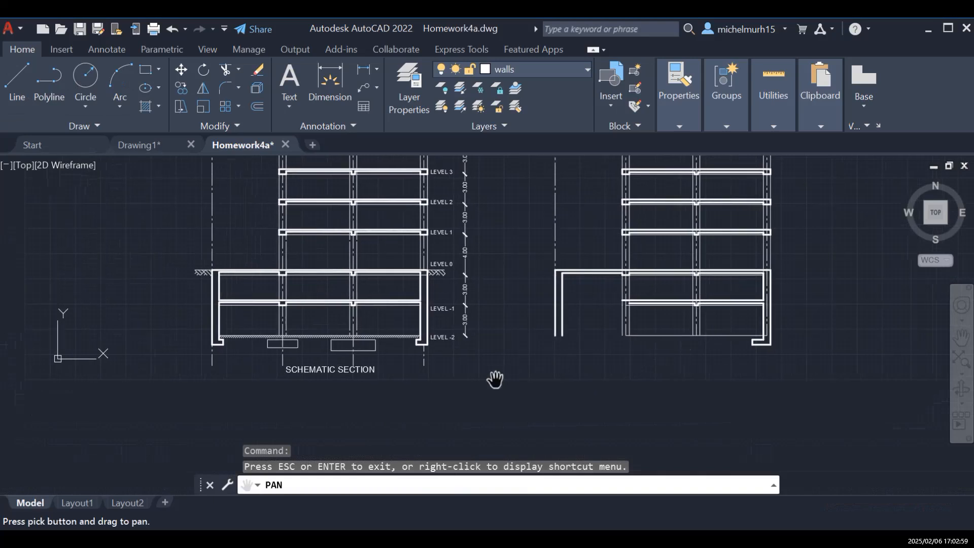
mouse_move(835, 323)
left_mouse_down()
mouse_move(765, 332)
mouse_move(607, 384)
left_mouse_up()
scroll(628, 356, "up", 4)
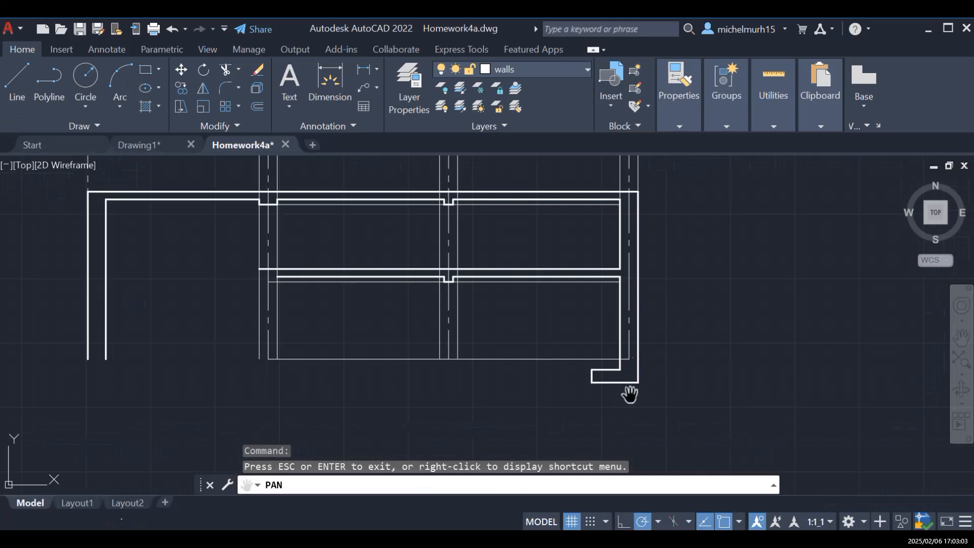
mouse_move(281, 365)
left_mouse_down()
mouse_move(621, 358)
mouse_move(469, 369)
left_mouse_up()
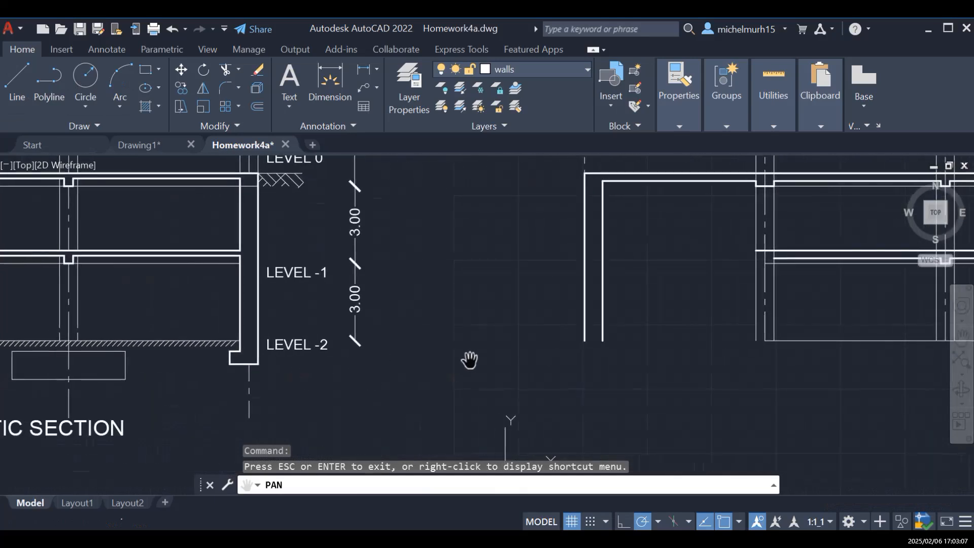
mouse_move(550, 363)
left_mouse_down()
mouse_move(308, 351)
mouse_move(431, 365)
left_mouse_up()
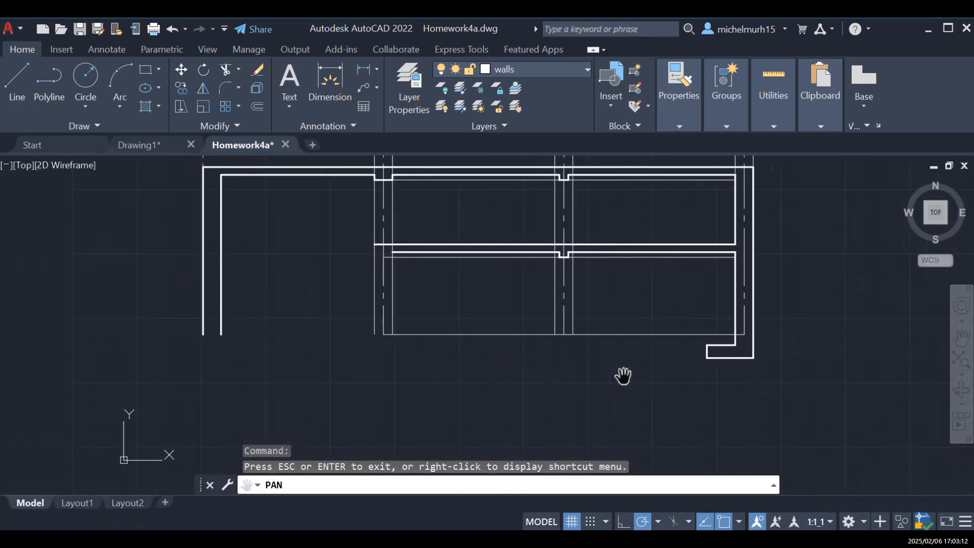
key("Escape")
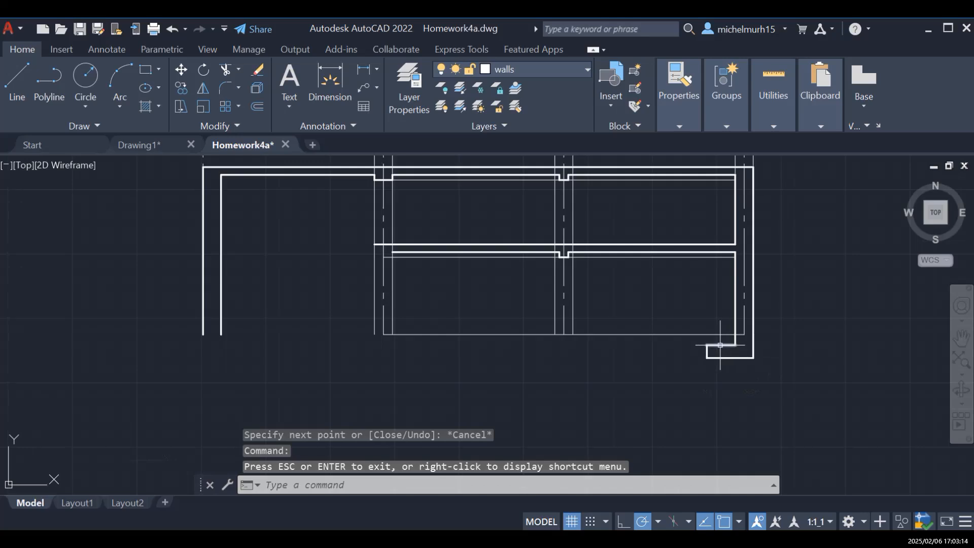
Step: Delete the top, inner side and base lines of the second elevation's right wall footing
left_click(720, 345)
key("Delete")
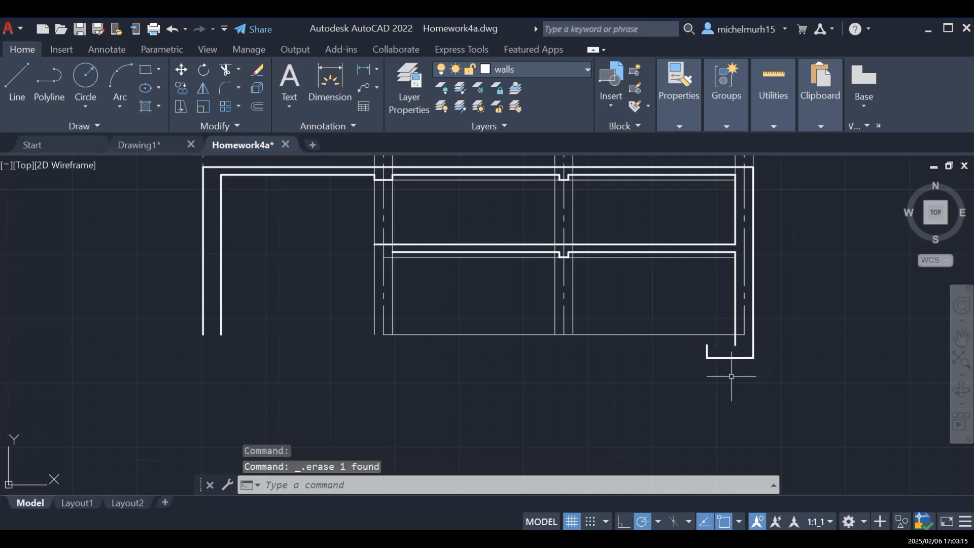
left_click(707, 348)
key("Delete")
left_click(706, 358)
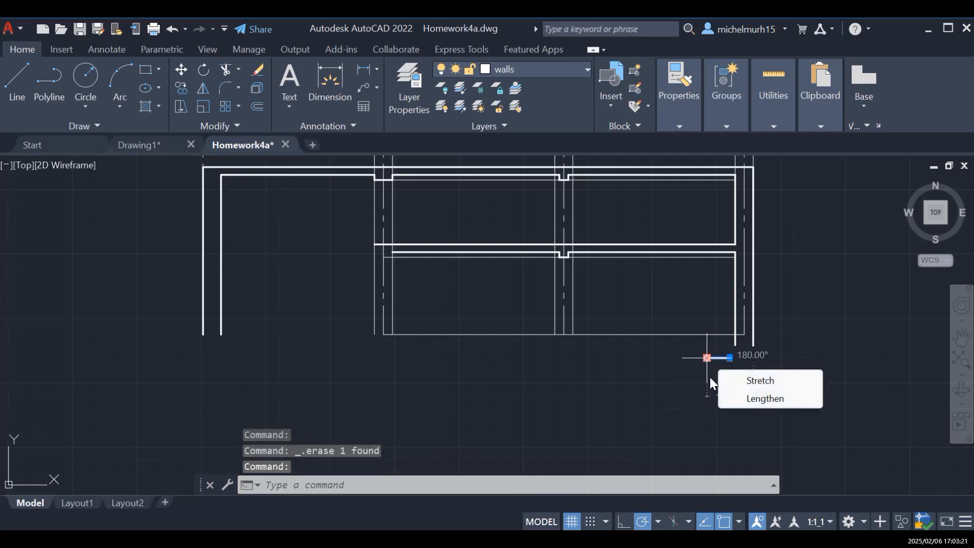
key("Delete")
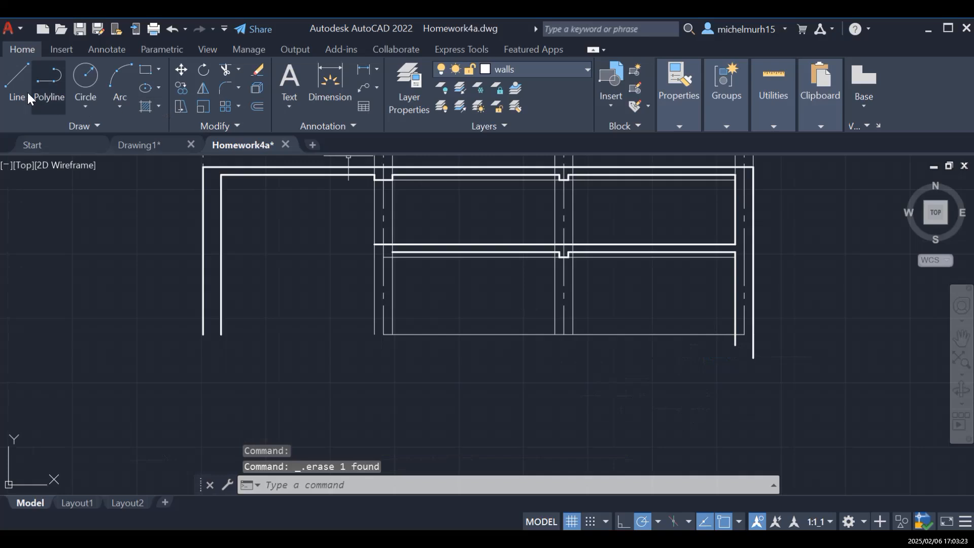
Step: Draw a base line 0.7 inward from the lower end of the right basement wall's outer line
left_click(17, 82)
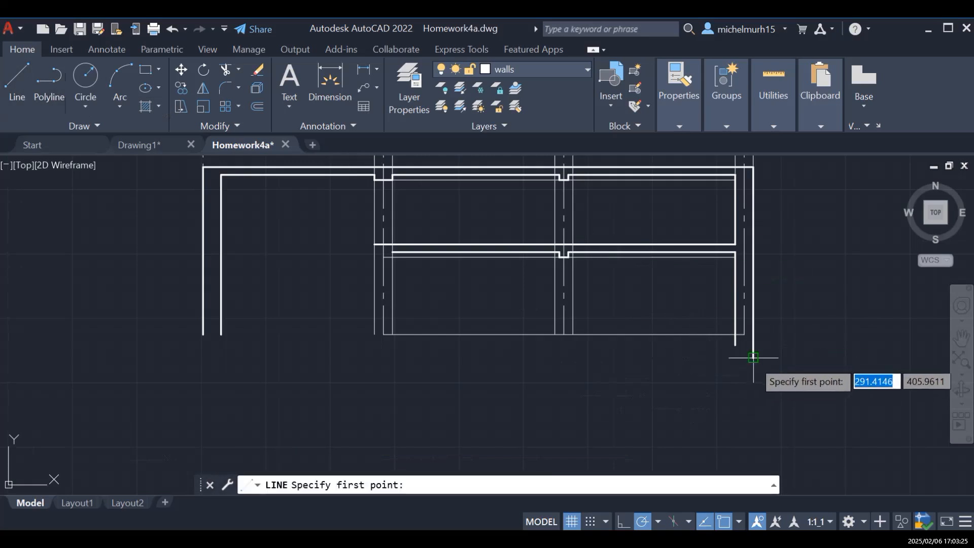
left_click(752, 357)
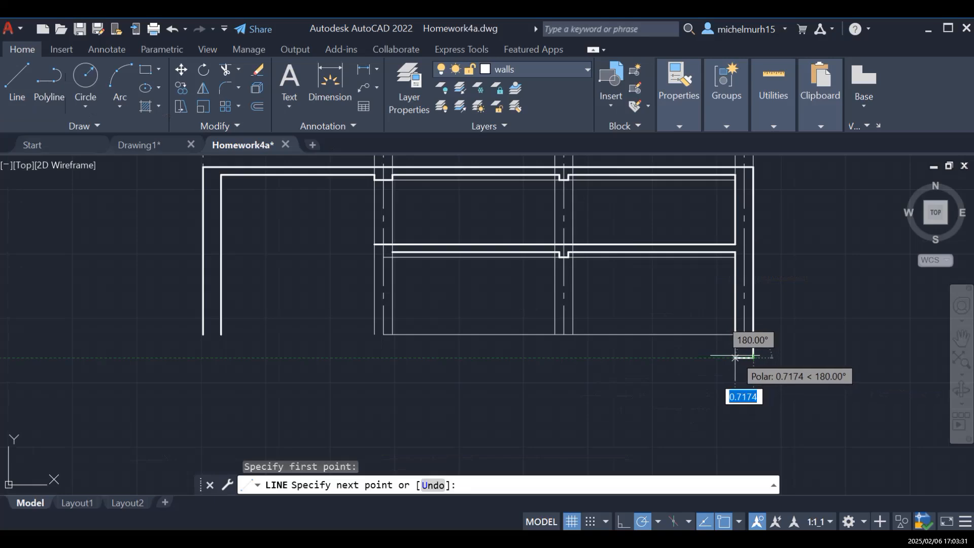
type("0.")
key("Return")
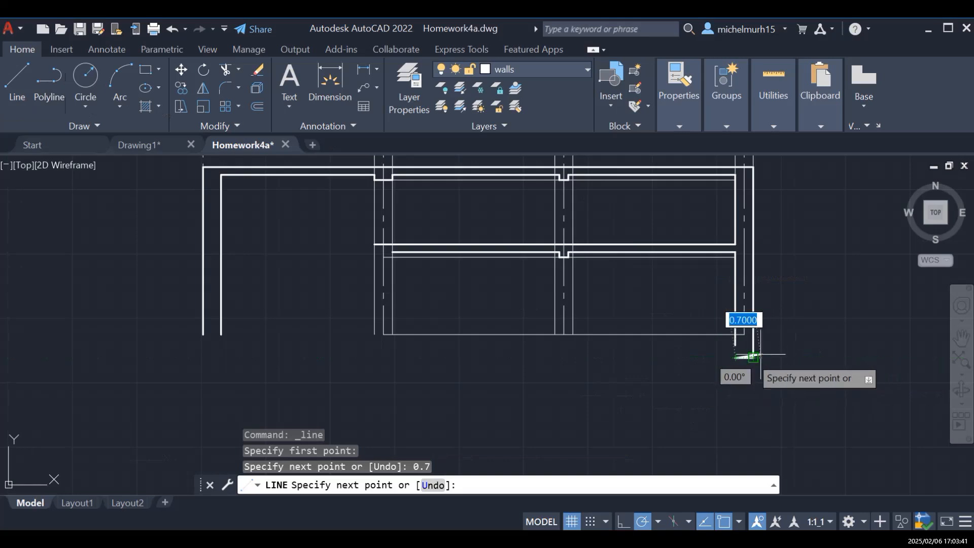
scroll(609, 352, "down", 5)
key("Escape")
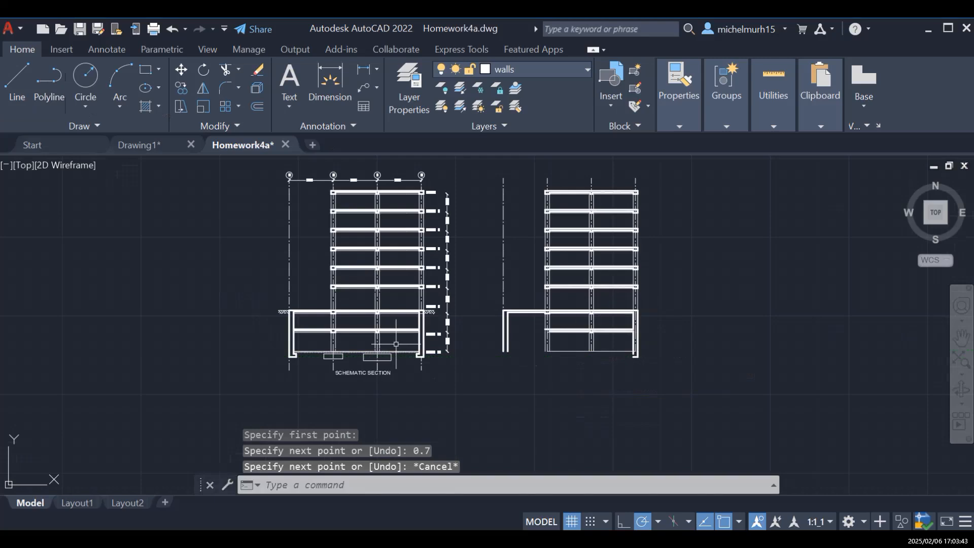
Step: Measure how far the right wall's footing projects inward from the wall's inner face in the schematic section
scroll(434, 355, "up", 8)
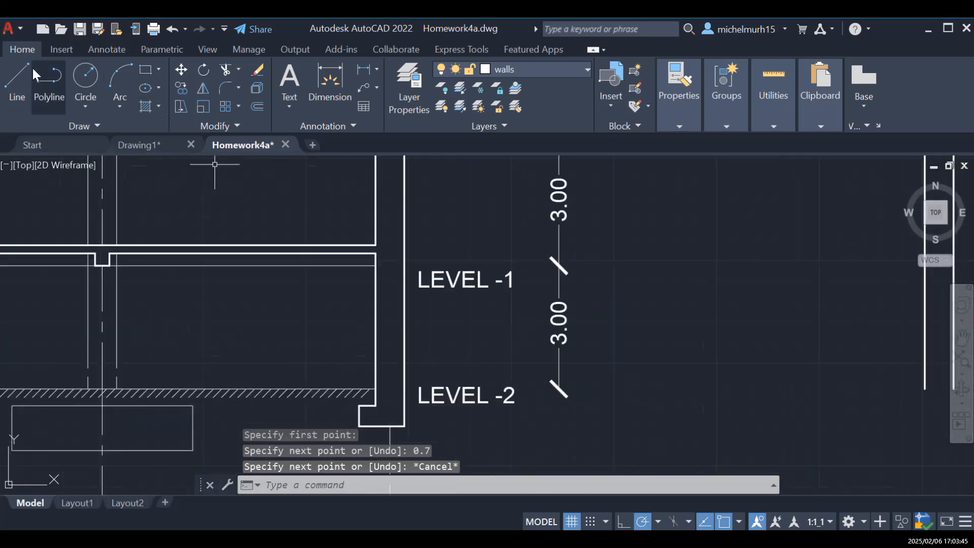
left_click(20, 84)
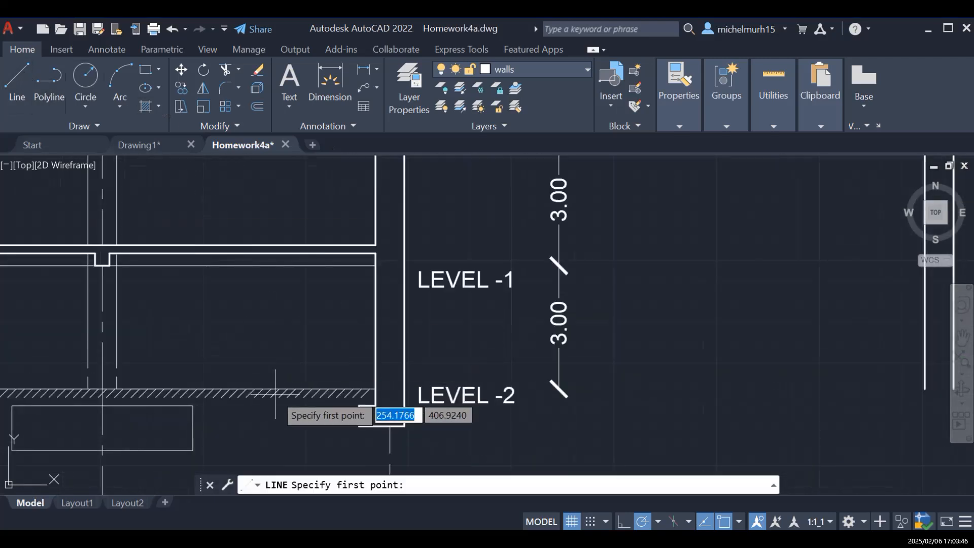
left_click(376, 405)
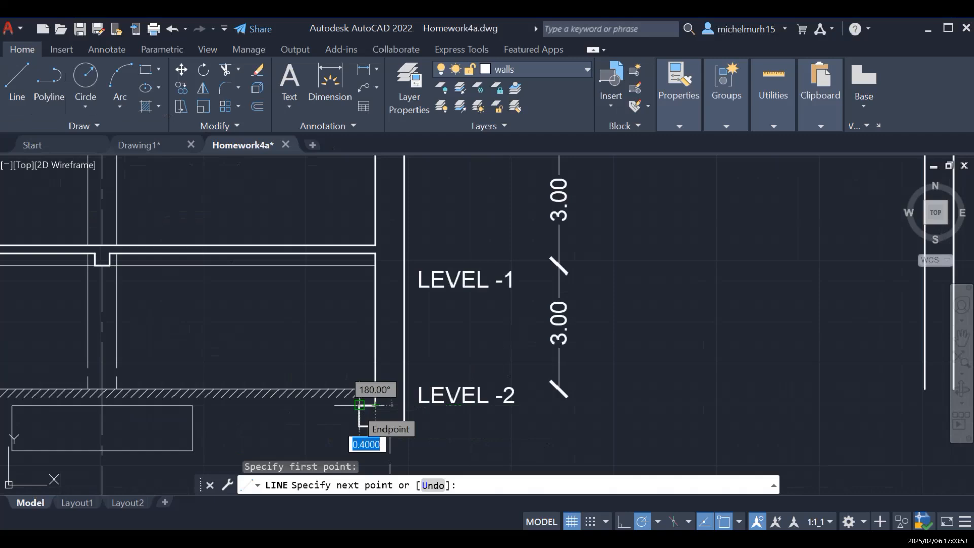
key("Escape")
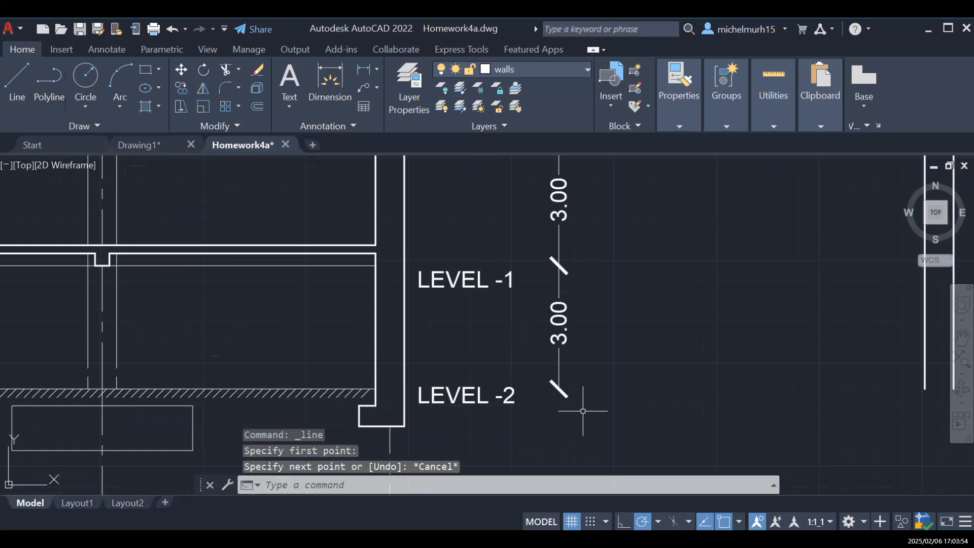
Step: Draw the second elevation's right footing top edge 0.4 inward from the lower end of the wall's inner line
left_click(962, 336)
left_click_drag(762, 401, 614, 331)
scroll(584, 320, "down", 4)
left_click_drag(698, 344, 450, 333)
key("Escape")
left_click(27, 71)
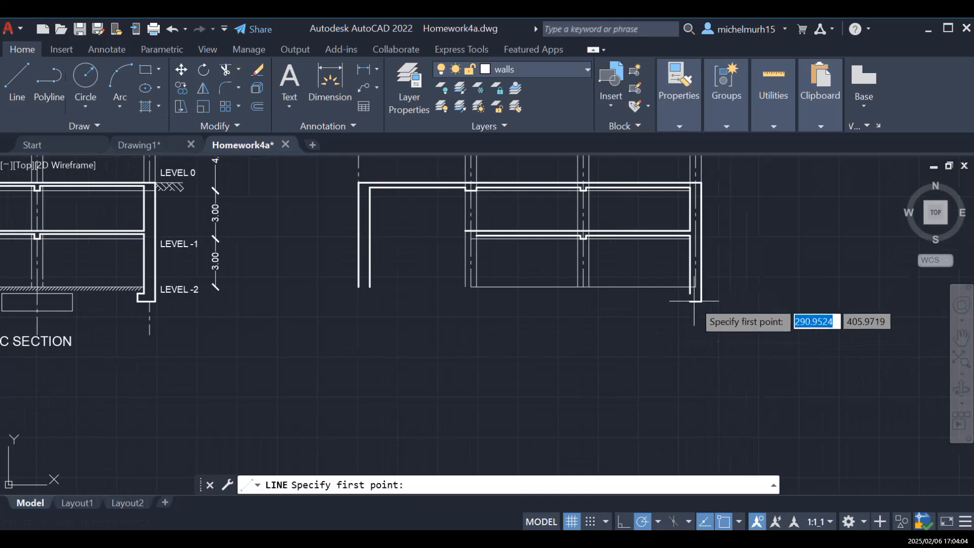
scroll(695, 298, "up", 3)
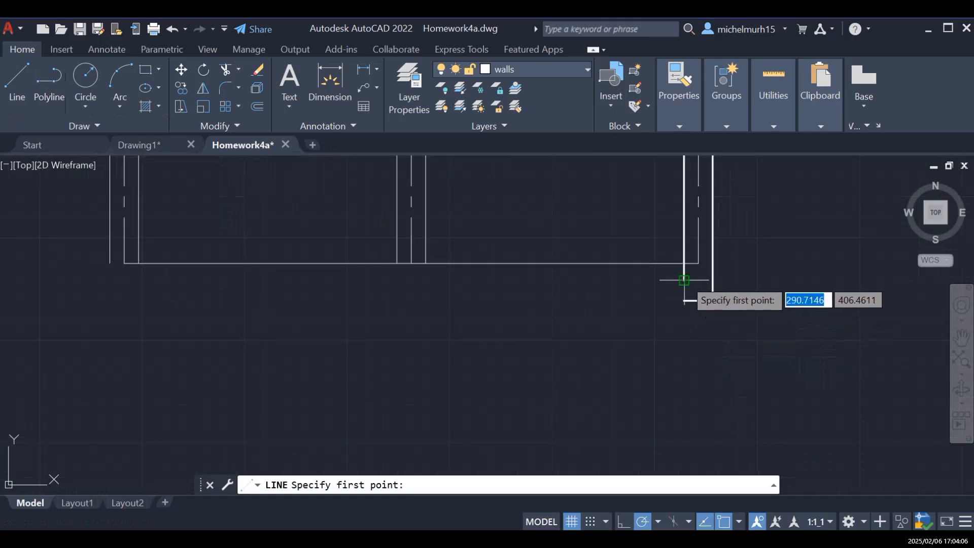
left_click(683, 279)
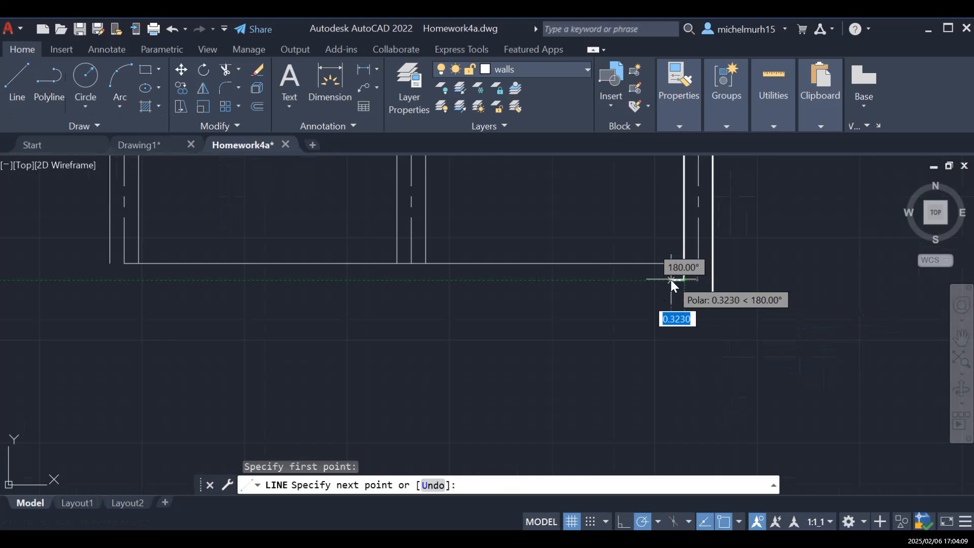
type("0.4")
key("Return")
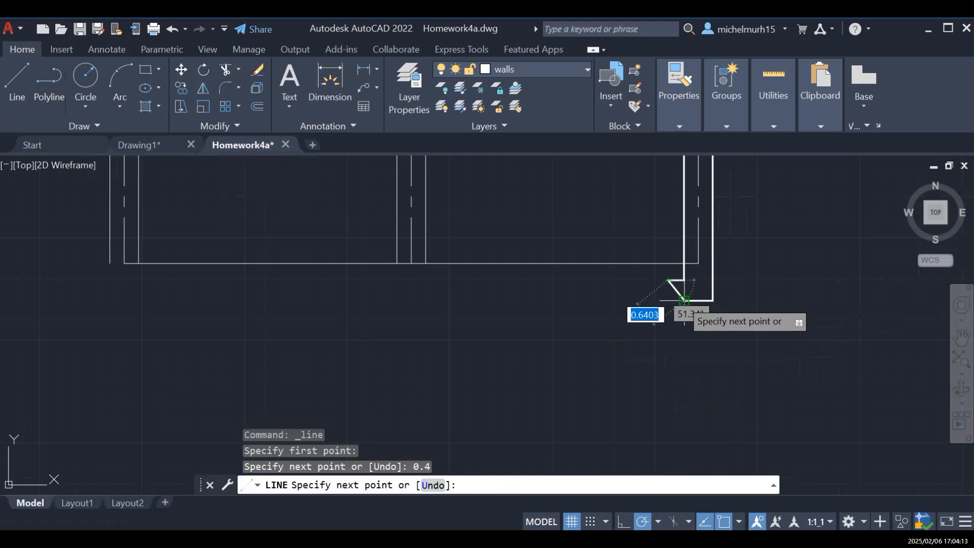
Step: Close the right footing outline with a vertical inner side down to base level and a line joining the existing base
left_click(667, 299)
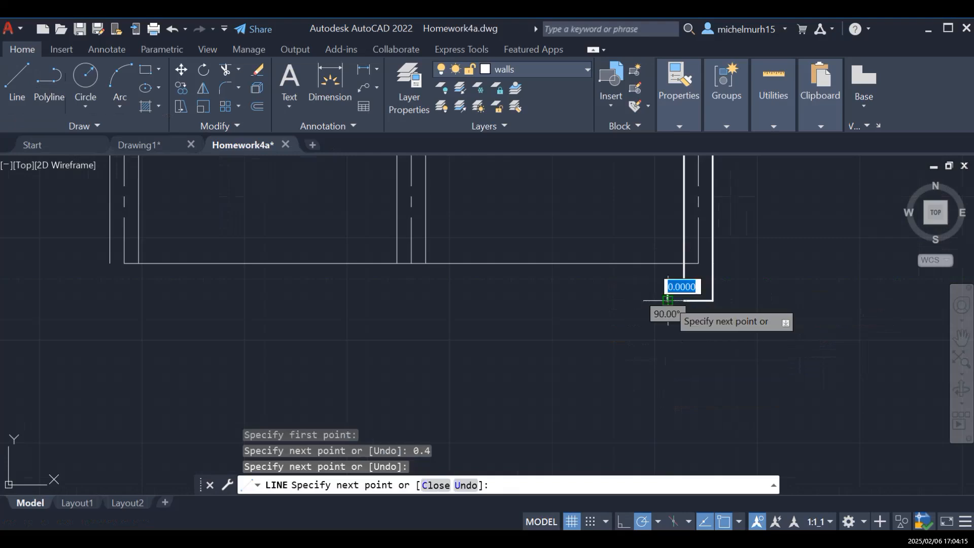
left_click(683, 301)
key("Escape")
scroll(753, 360, "down", 2)
scroll(758, 360, "down", 2)
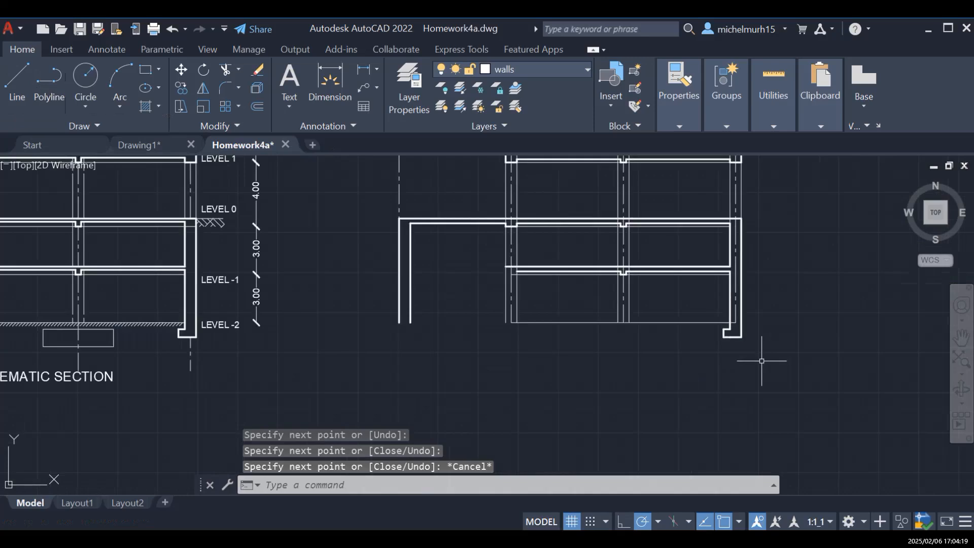
scroll(762, 361, "down", 2)
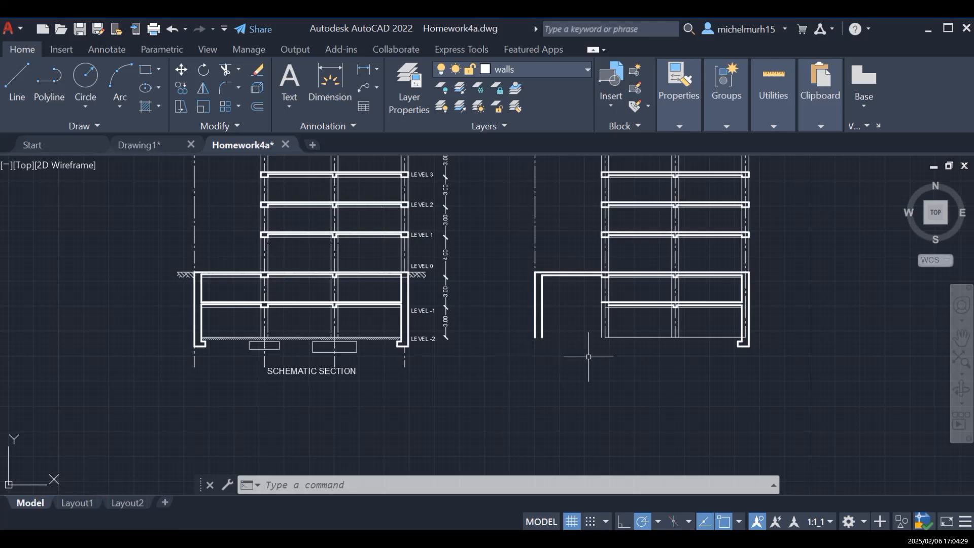
left_click(961, 336)
left_click_drag(449, 379, 518, 380)
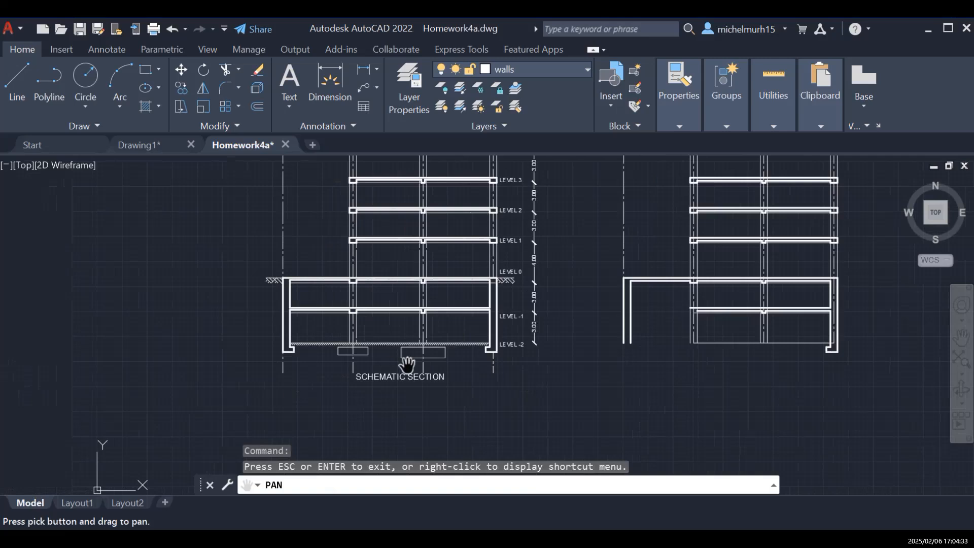
left_click_drag(807, 364, 561, 378)
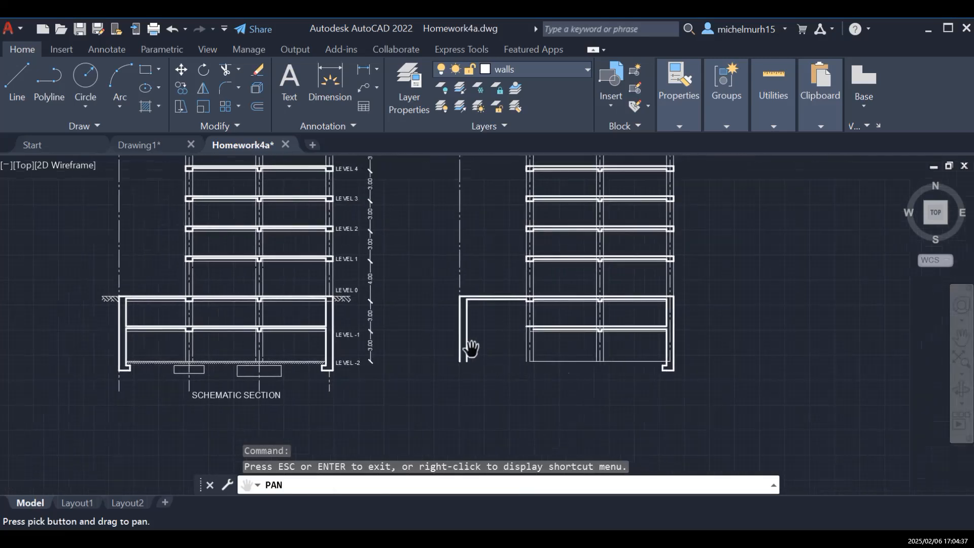
Step: Trim away the right column axis line where it runs inside the second elevation's right basement wall
left_click_drag(727, 408, 648, 398)
mouse_move(652, 351)
left_mouse_down()
mouse_move(633, 370)
mouse_move(718, 412)
left_mouse_up()
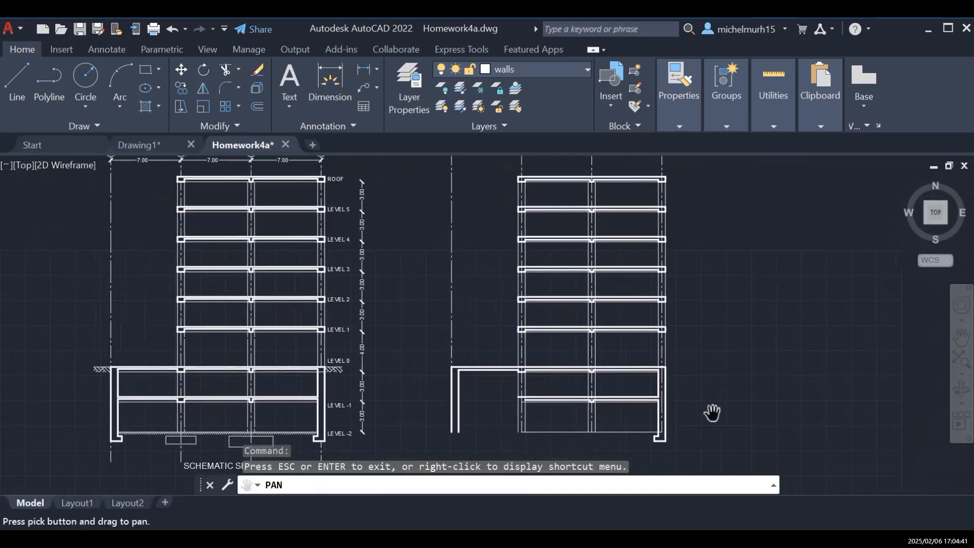
left_click_drag(644, 400, 666, 331)
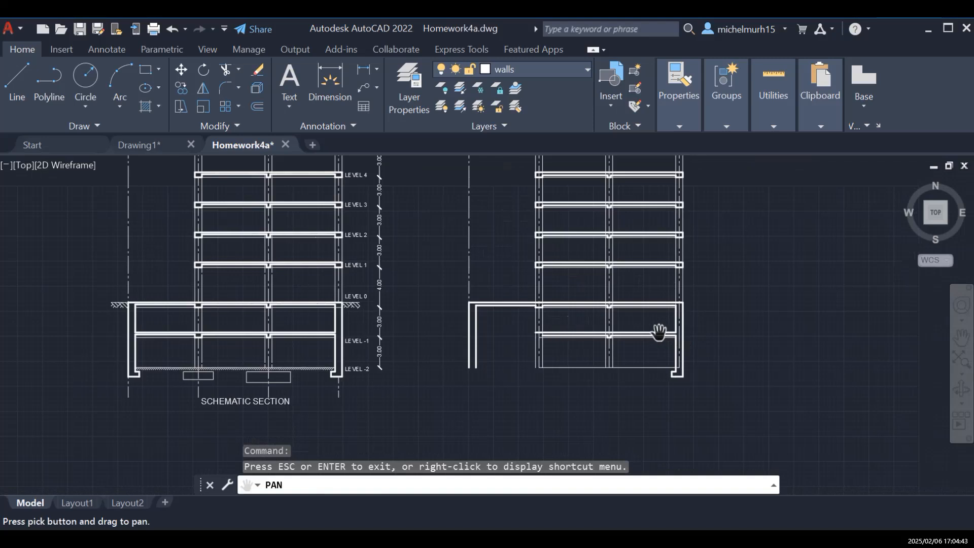
key("Escape")
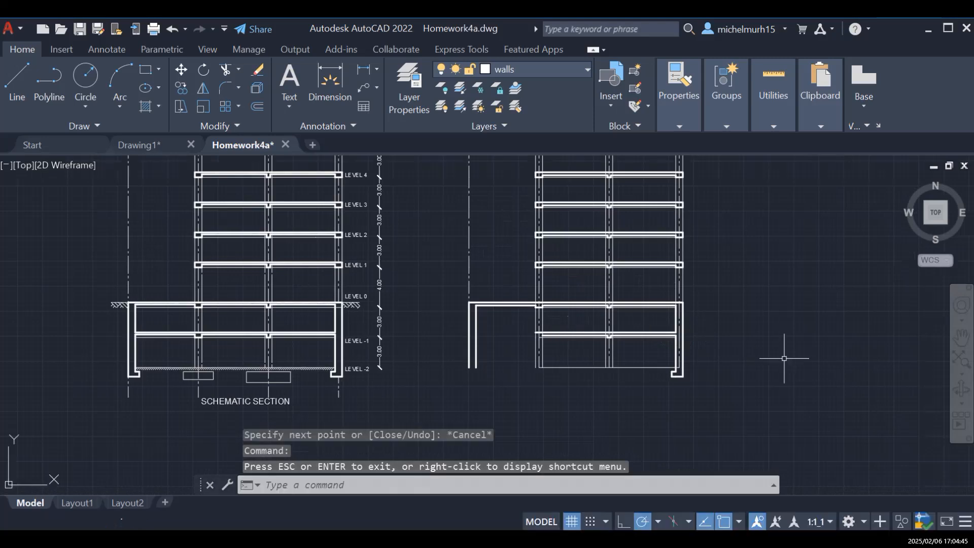
type("trim")
key("Return")
scroll(702, 355, "up", 2)
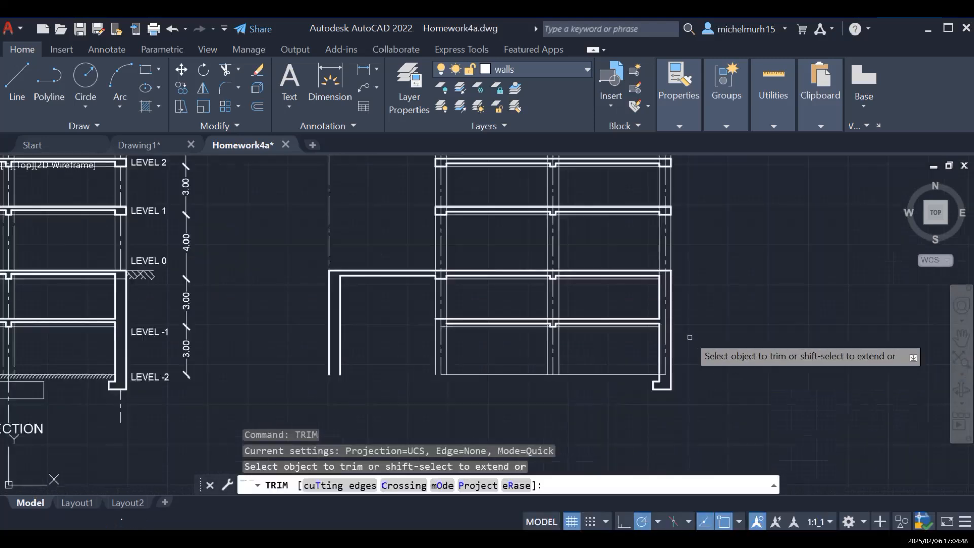
left_click(666, 298)
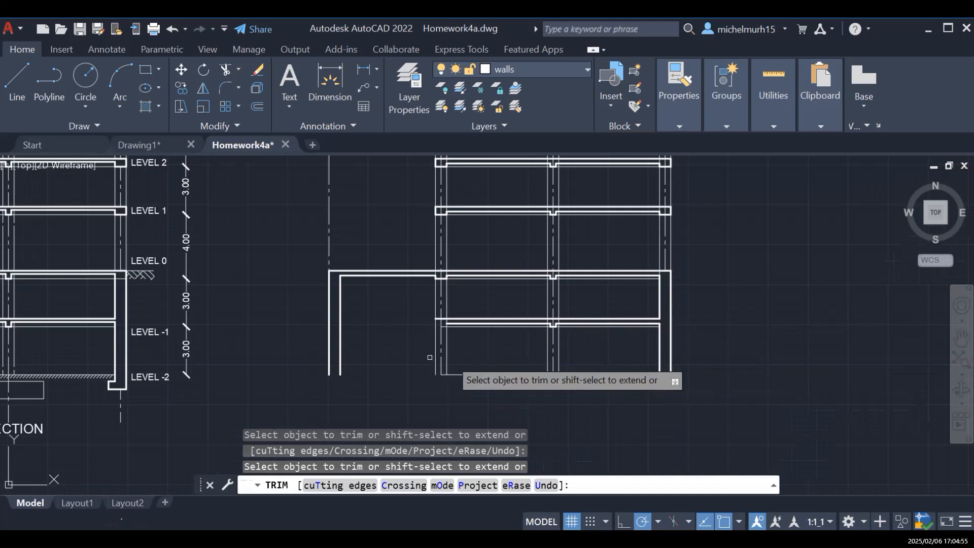
Step: Trim the thin beam lines crossing the middle column beneath the level 0 and level -1 slabs in the second elevation
scroll(538, 369, "down", 2)
scroll(569, 376, "up", 6)
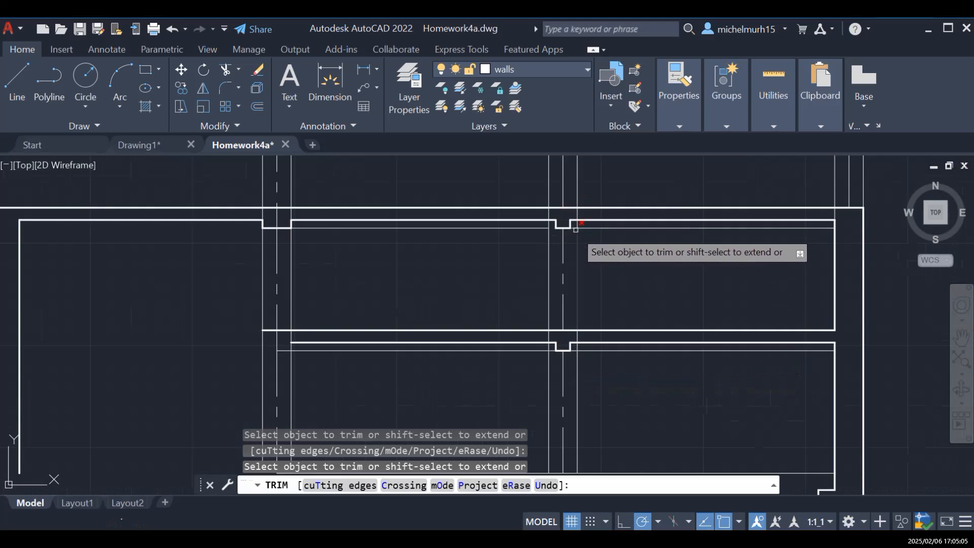
scroll(575, 226, "up", 2)
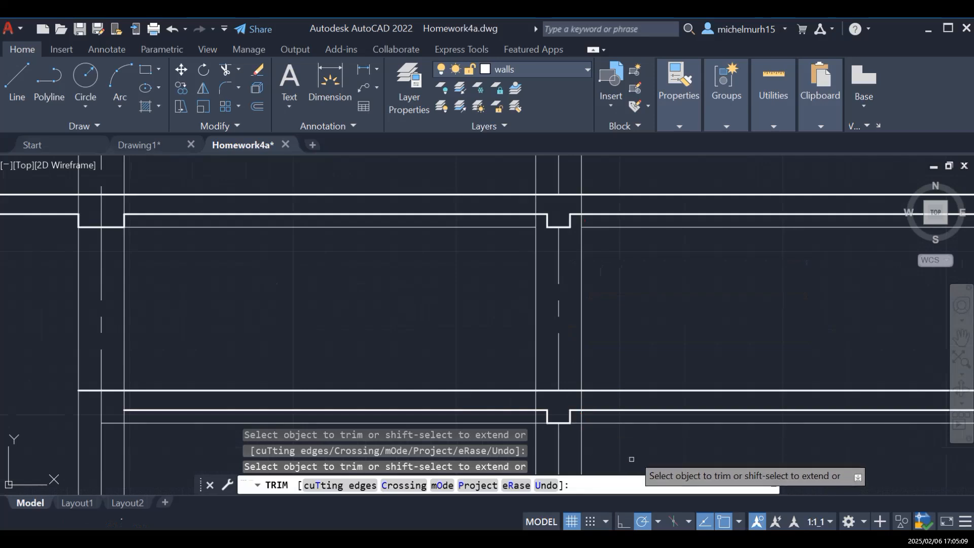
scroll(682, 401, "down", 2)
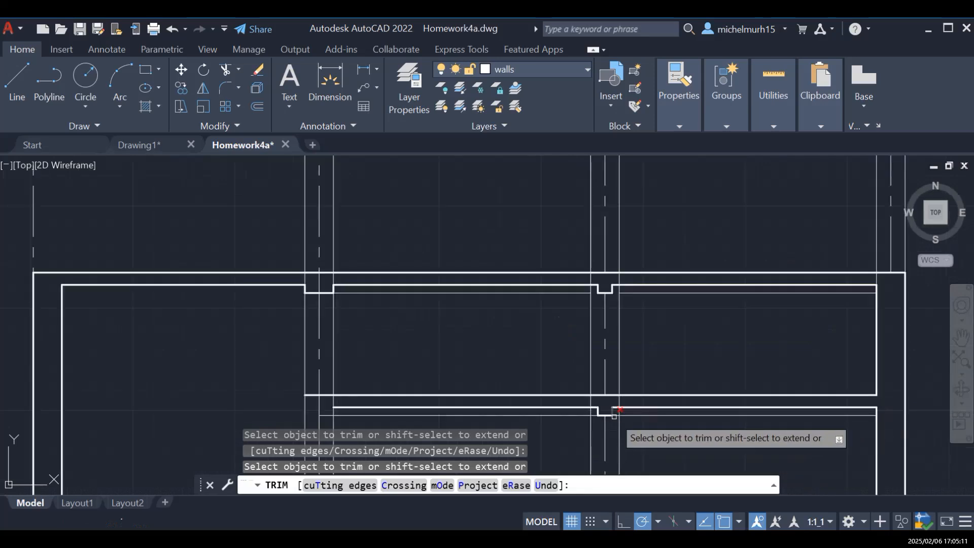
scroll(613, 419, "up", 2)
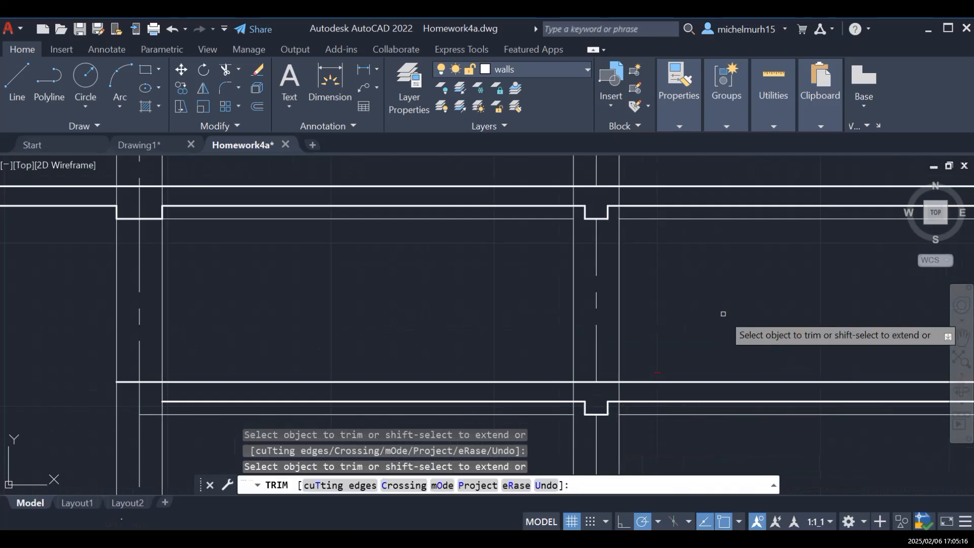
scroll(724, 311, "down", 3)
scroll(756, 394, "down", 1)
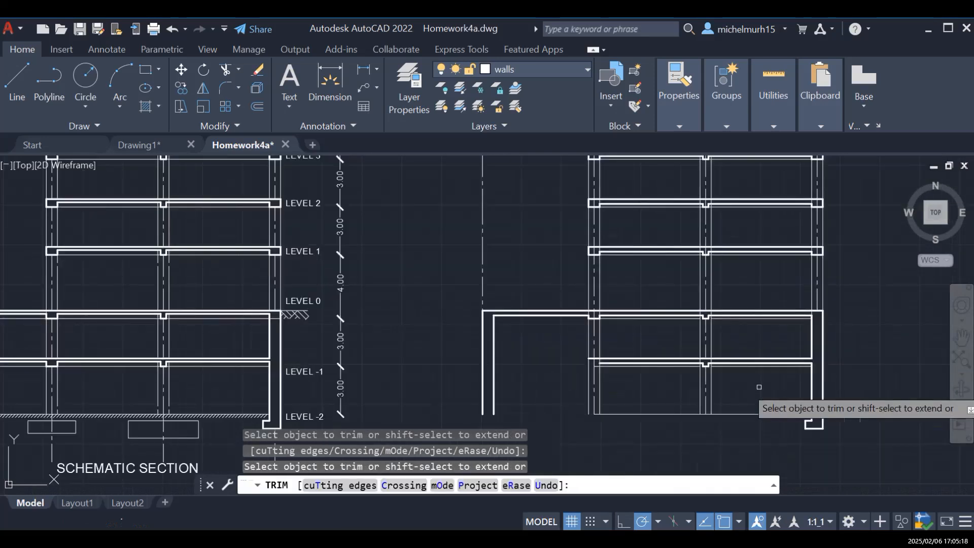
key("Escape")
Step: Mirror the right footing outline with its wall ends about a vertical line through its inner lower corner, keeping the source objects
left_click(961, 336)
left_click_drag(634, 429, 634, 375)
mouse_move(565, 402)
left_mouse_down()
mouse_move(739, 378)
mouse_move(568, 376)
mouse_move(609, 374)
left_mouse_up()
left_click_drag(800, 341, 776, 355)
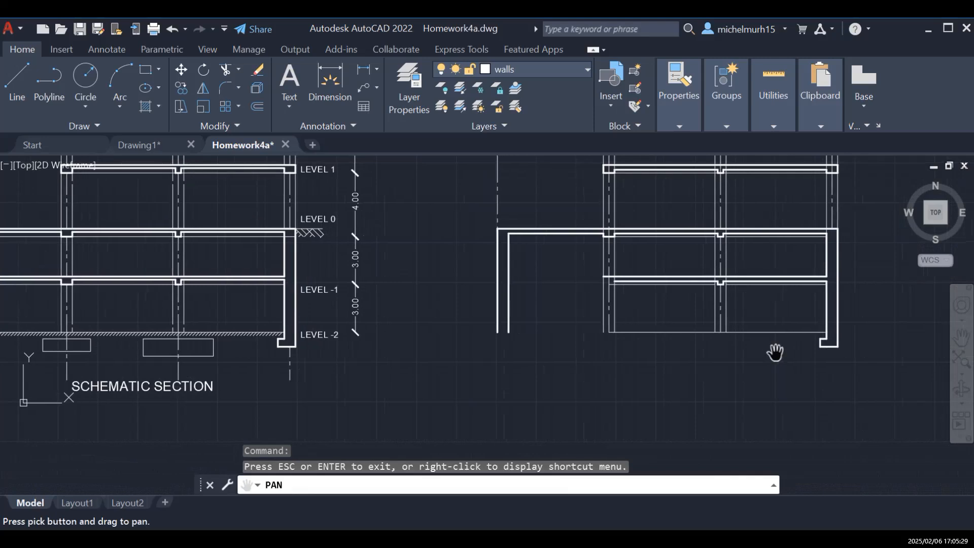
key("Escape")
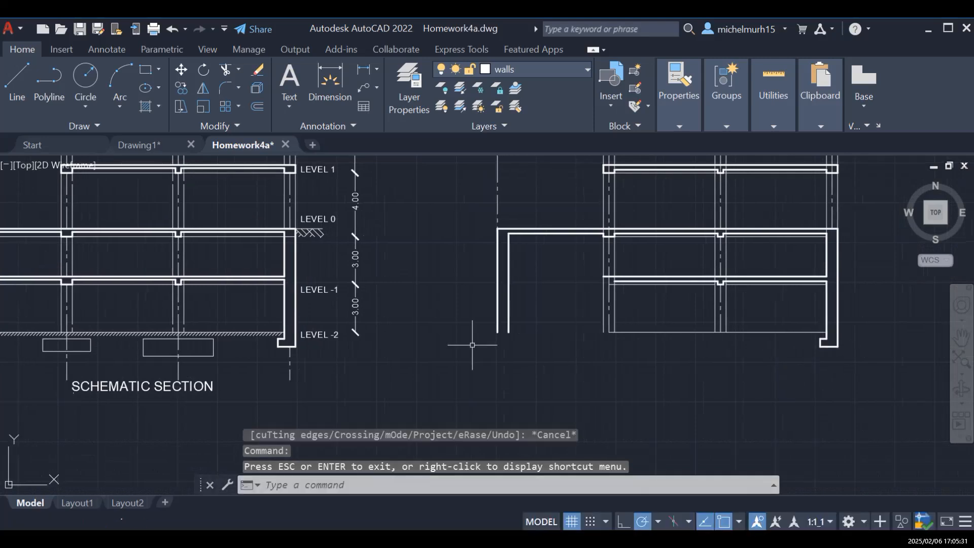
left_click(536, 405)
key("Escape")
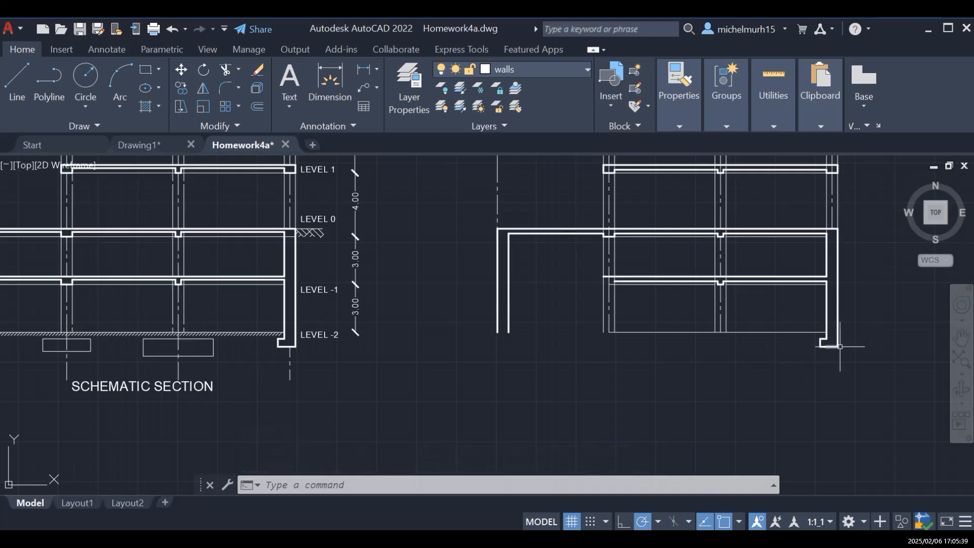
left_click(827, 335)
left_click(838, 346)
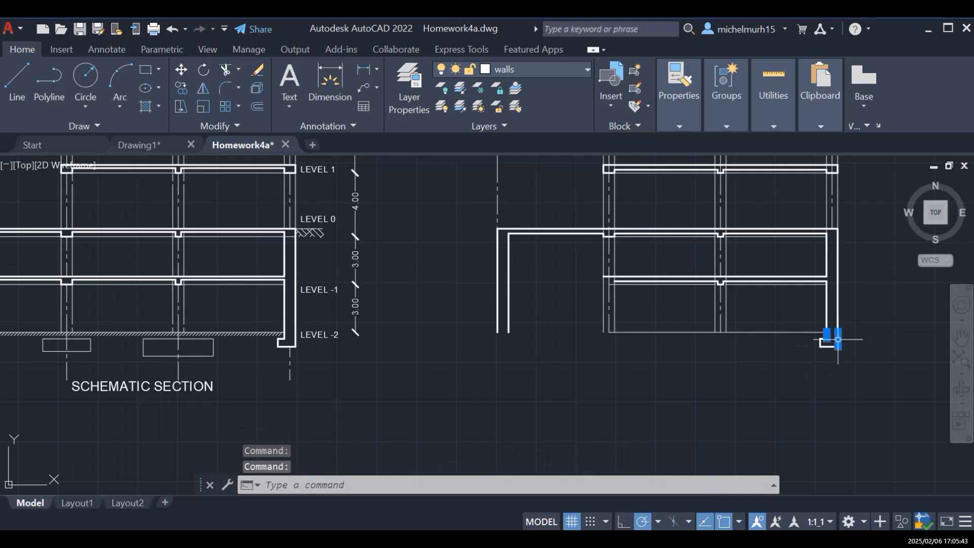
left_click(832, 347)
scroll(826, 350, "up", 2)
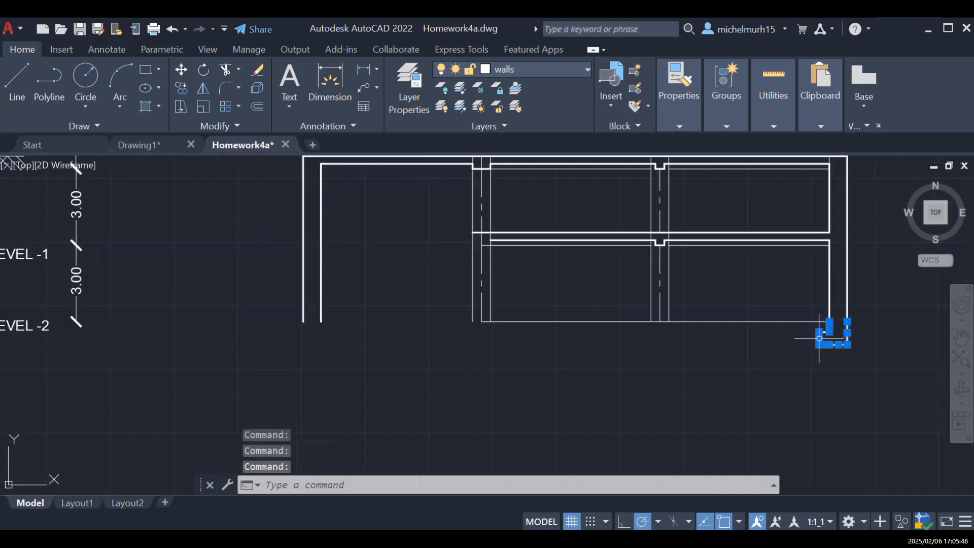
scroll(819, 338, "up", 1)
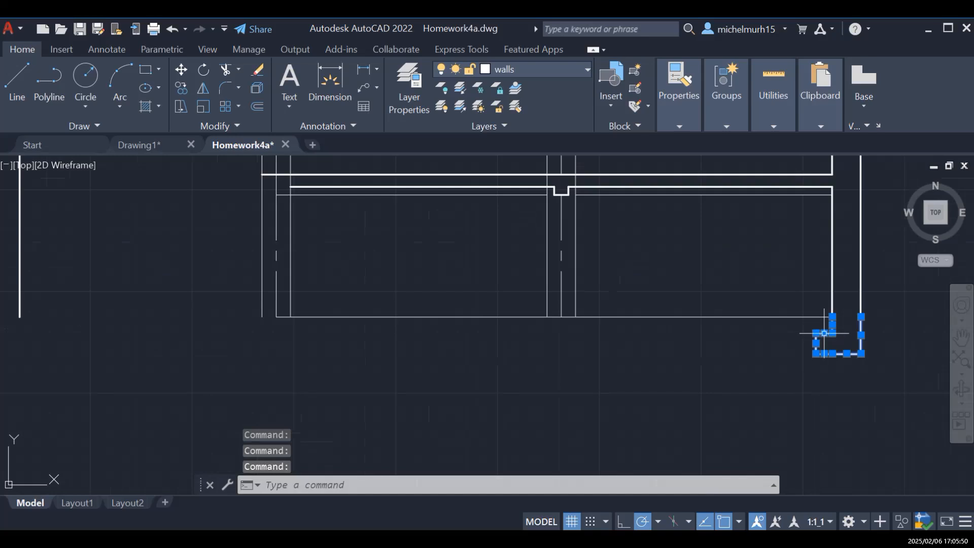
scroll(824, 354, "down", 3)
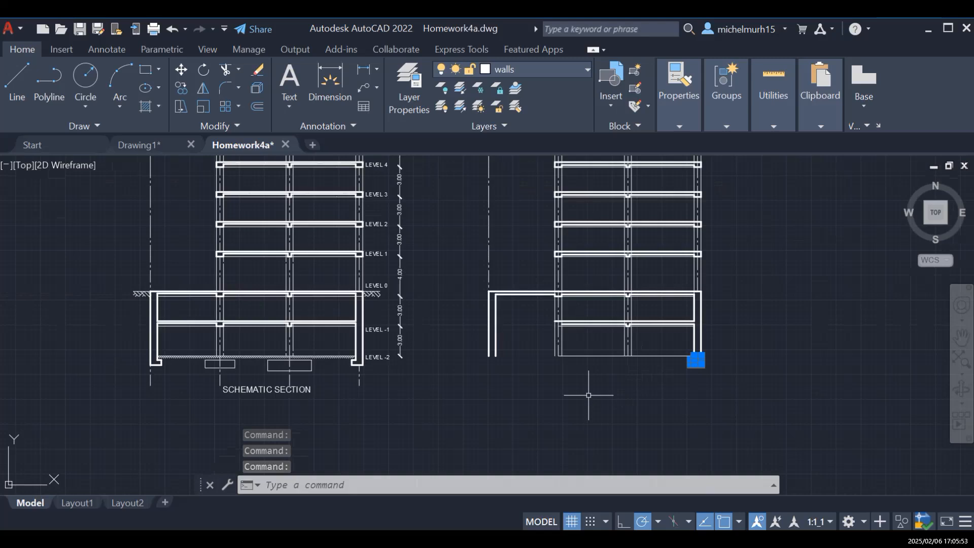
type("MIRRo")
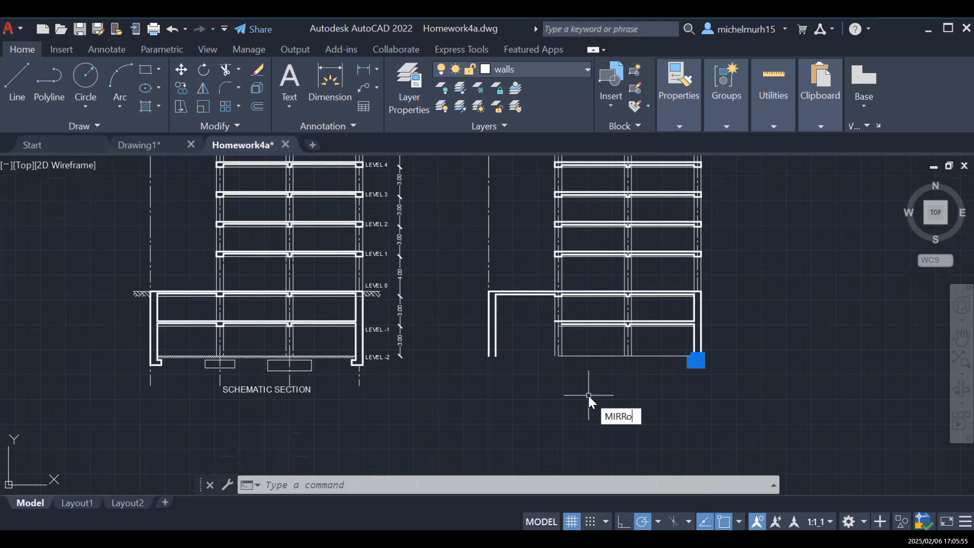
key("Return")
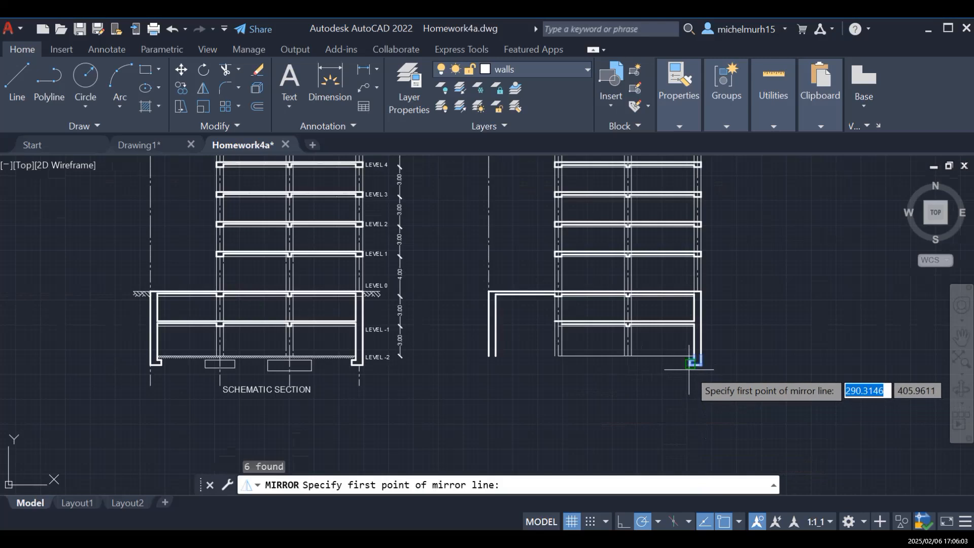
scroll(690, 366, "up", 4)
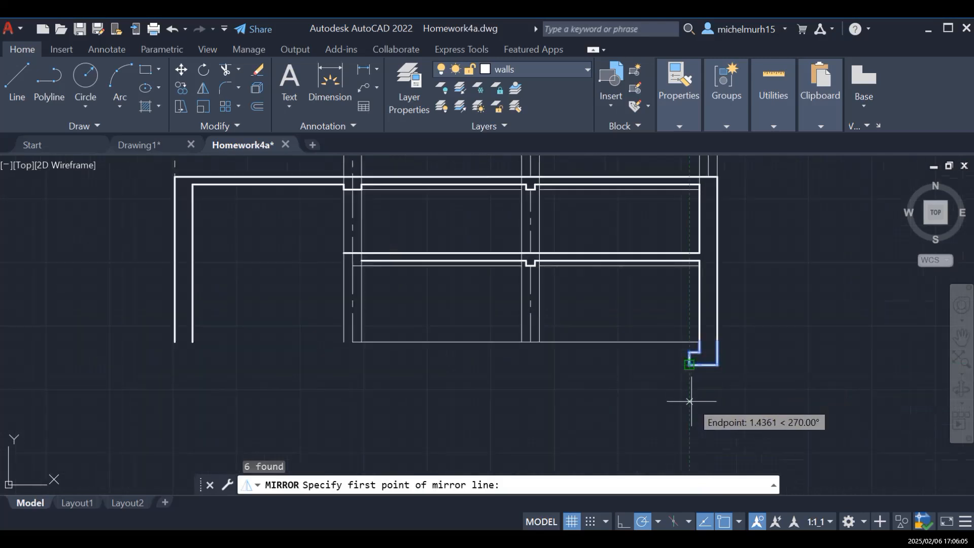
left_click(689, 363)
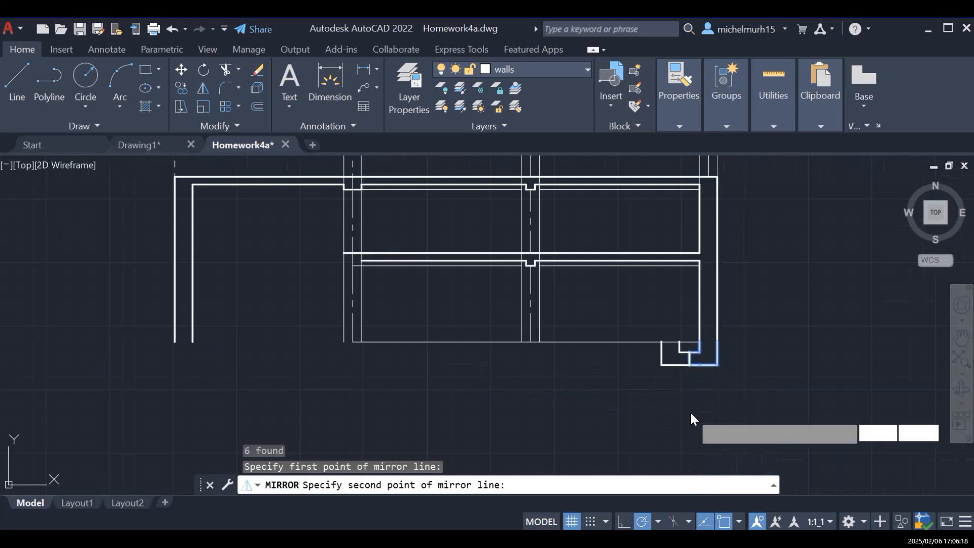
left_click(689, 411)
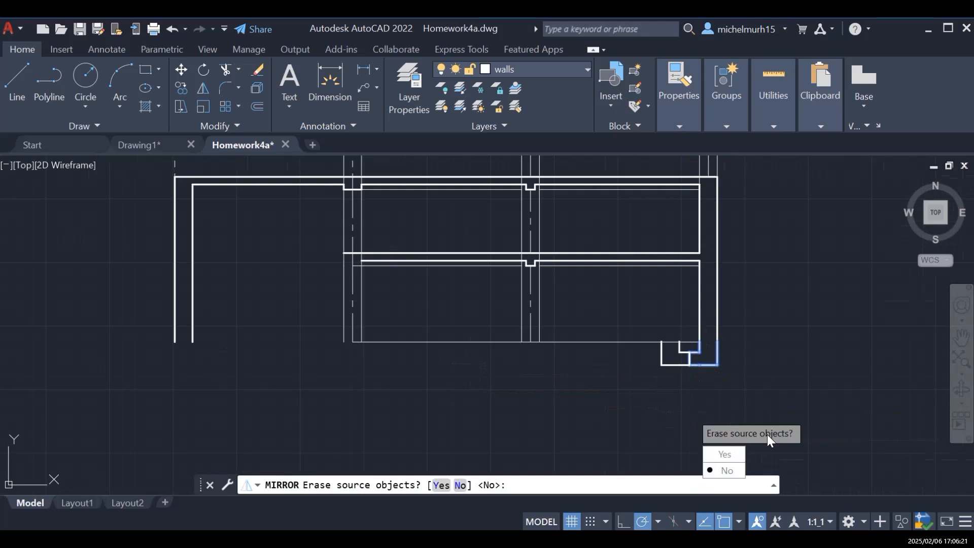
left_click(725, 470)
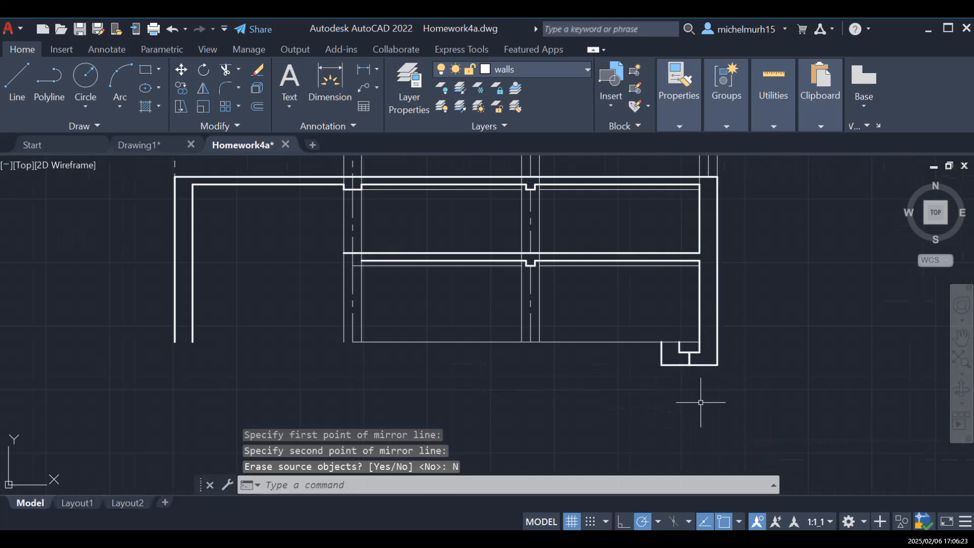
key("Escape")
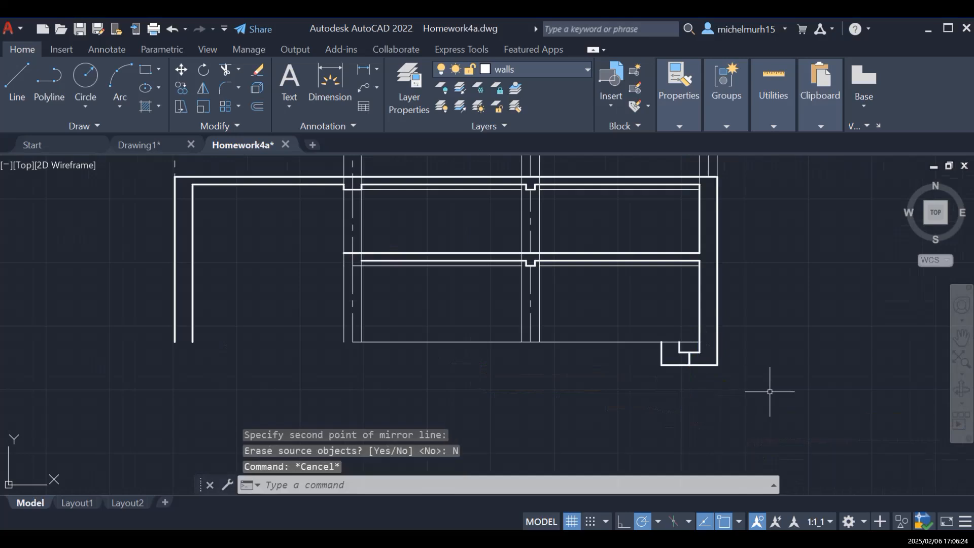
Step: Move the mirrored footing outline so its inner wall end meets the lower end of the left basement wall's inner line
left_click(680, 348)
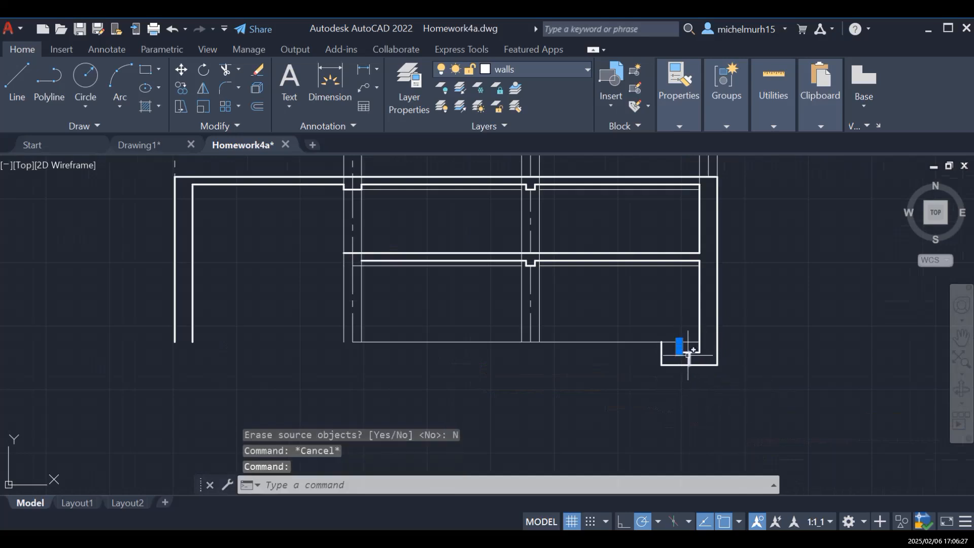
scroll(686, 353, "up", 2)
left_click(686, 351)
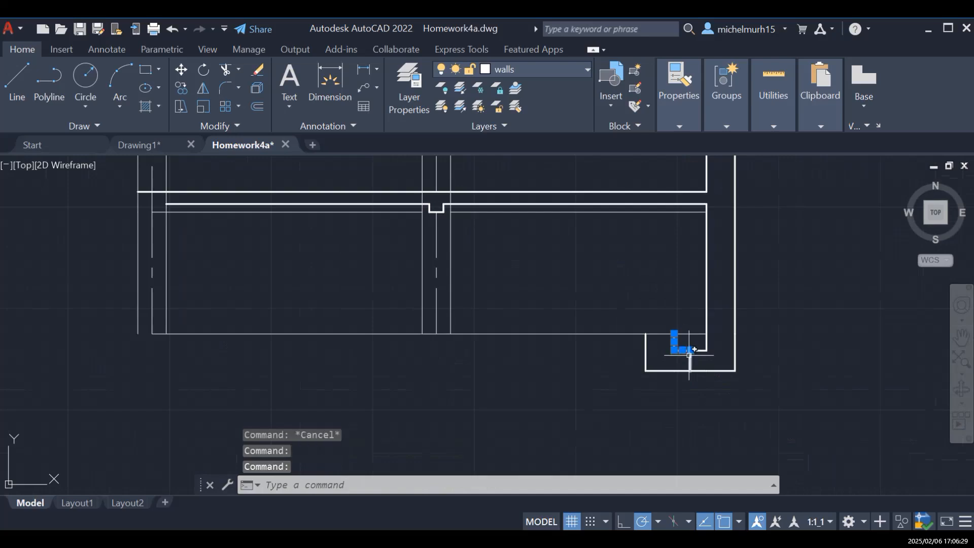
left_click(690, 360)
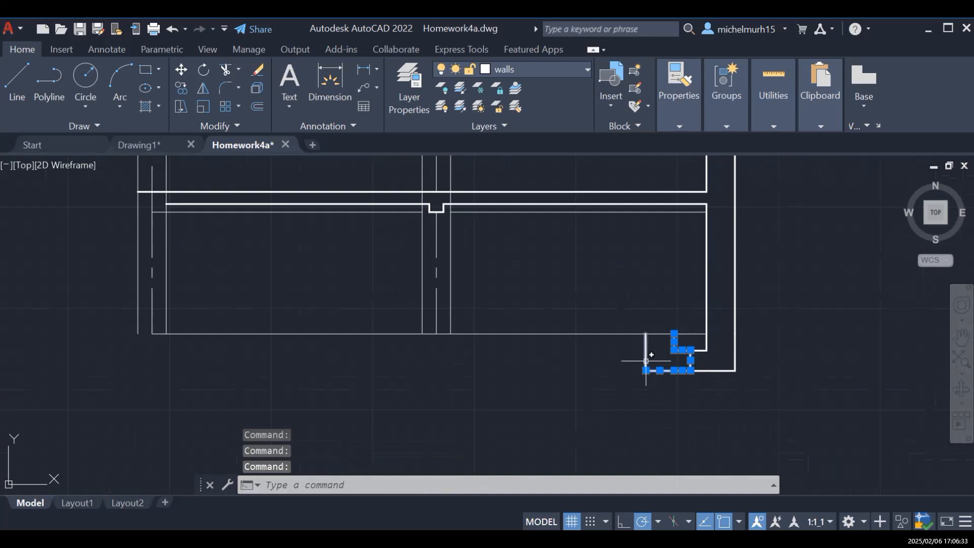
scroll(794, 390, "down", 1)
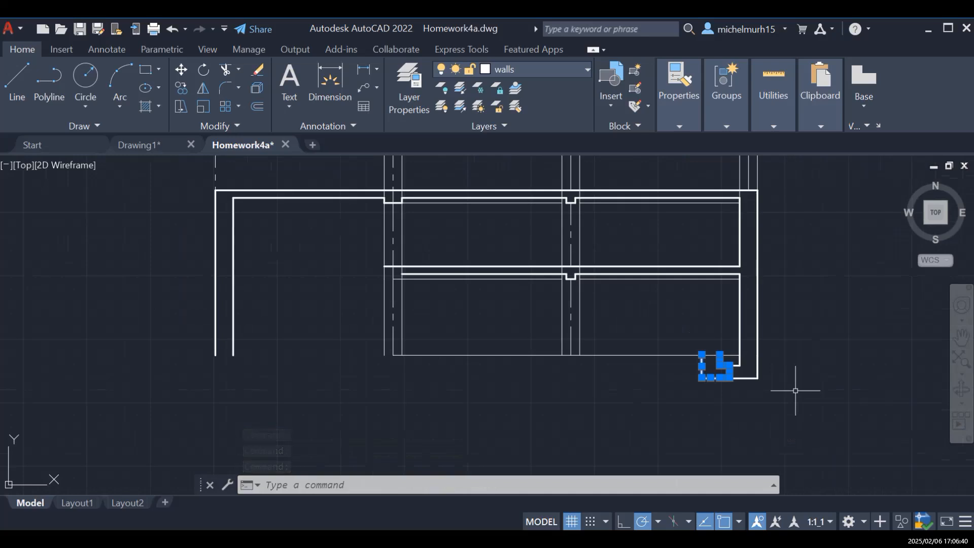
type("m")
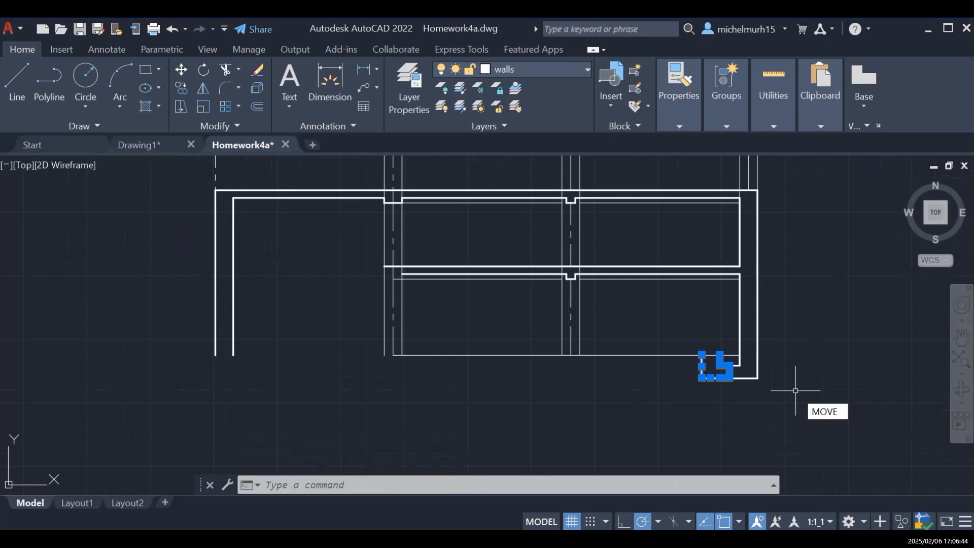
type("ove")
key("Return")
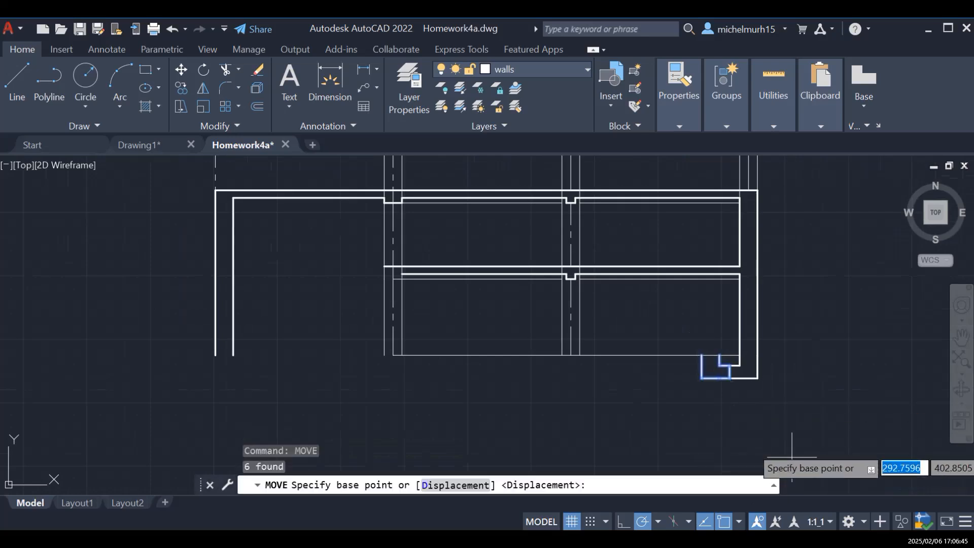
left_click(720, 354)
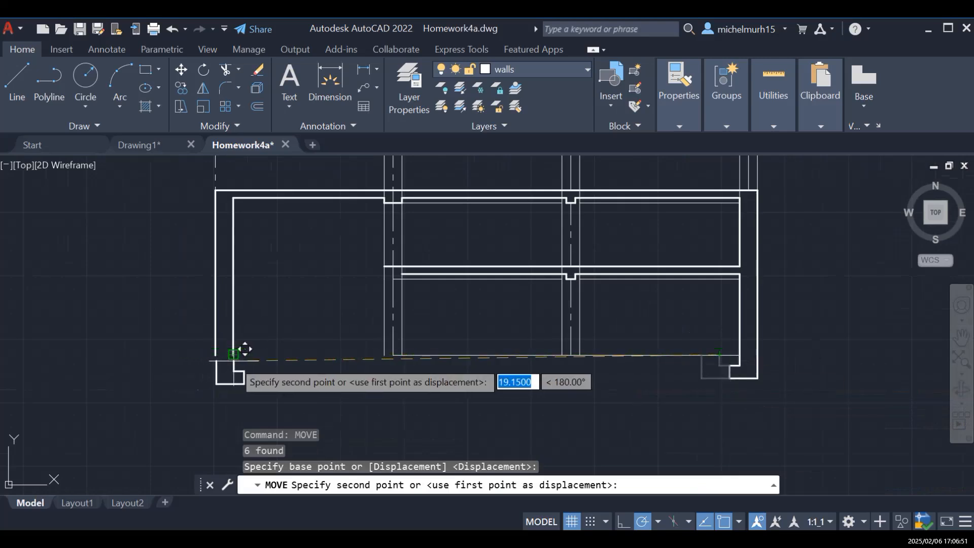
scroll(245, 349, "up", 4)
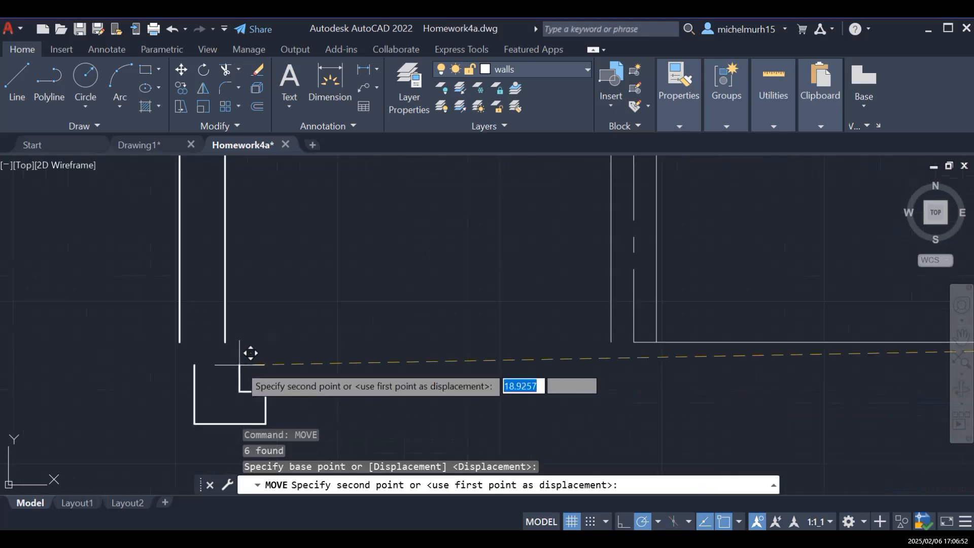
left_click(225, 341)
key("Escape")
key("Escape")
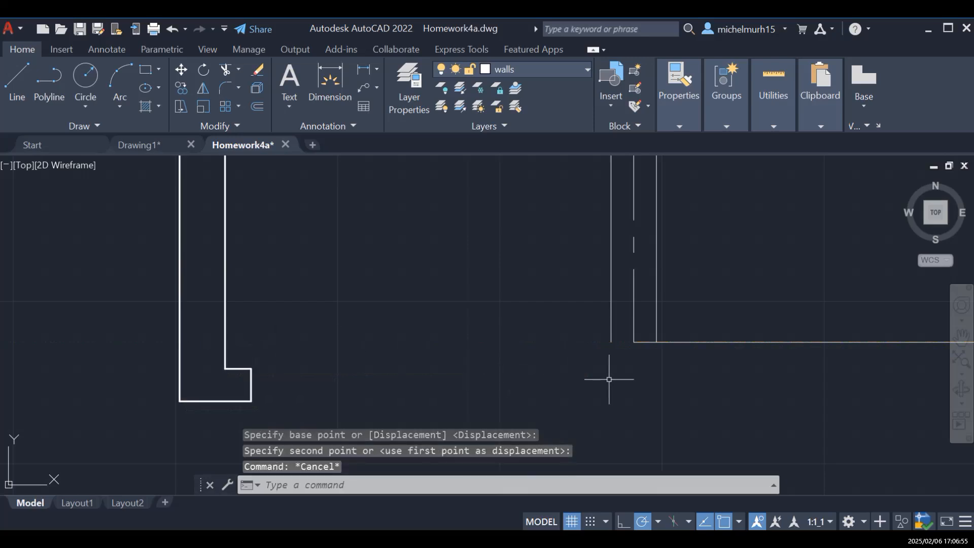
scroll(616, 385, "down", 4)
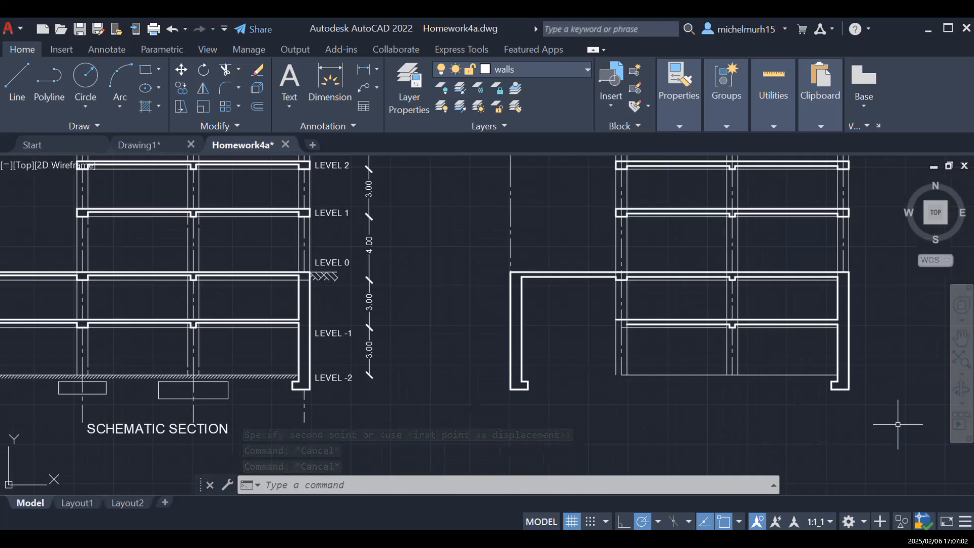
left_click(961, 337)
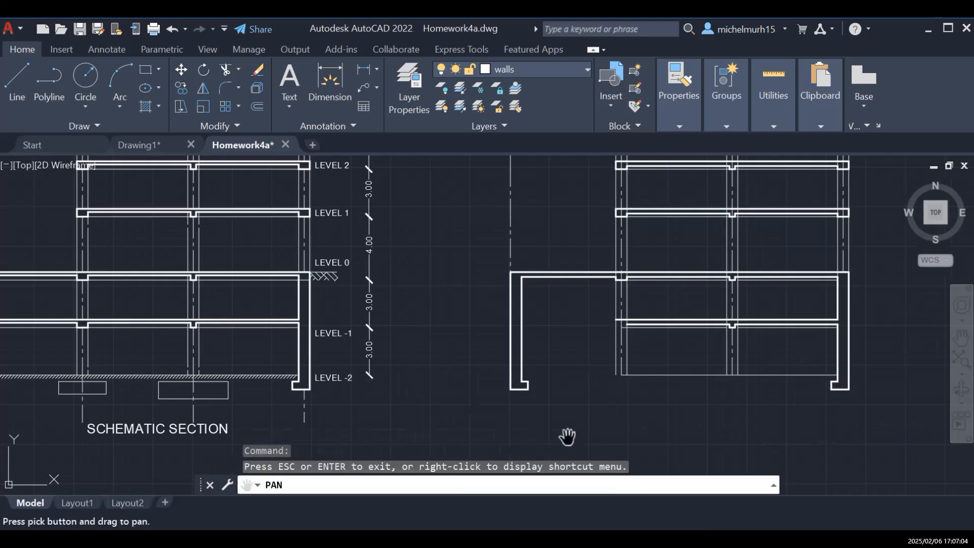
Step: Extend the level -1 slab's top and underside lines to the inner face of the second elevation's left basement wall
left_click_drag(355, 369, 528, 355)
left_click_drag(728, 398, 664, 400)
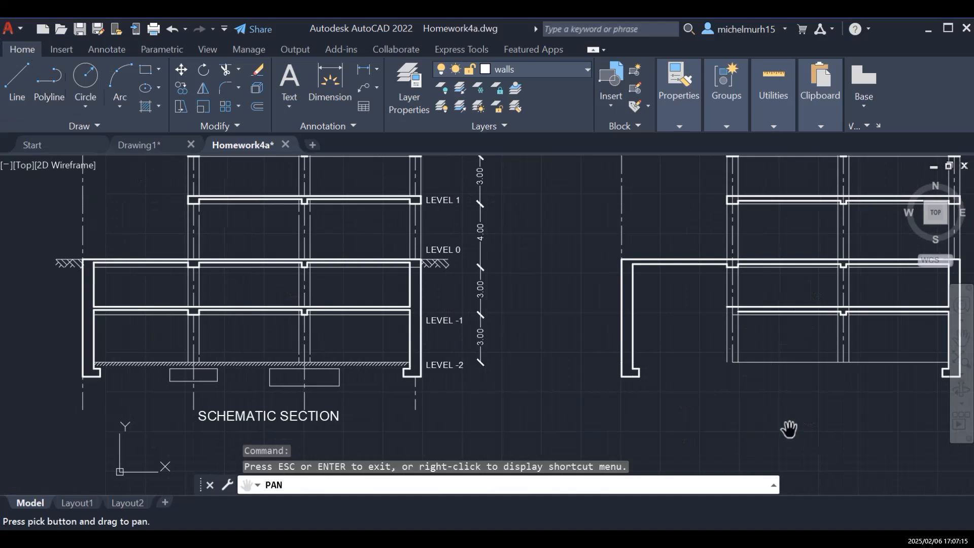
key("Escape")
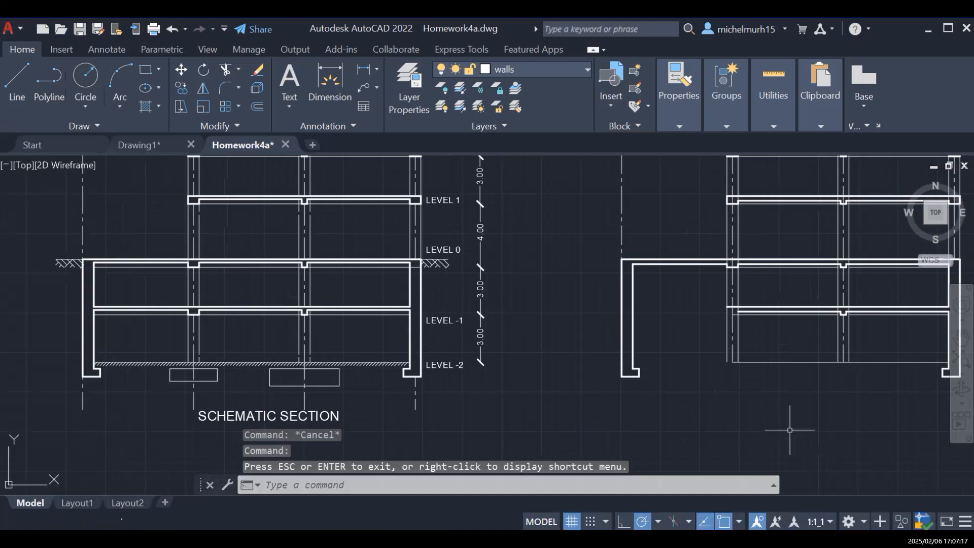
type("extend")
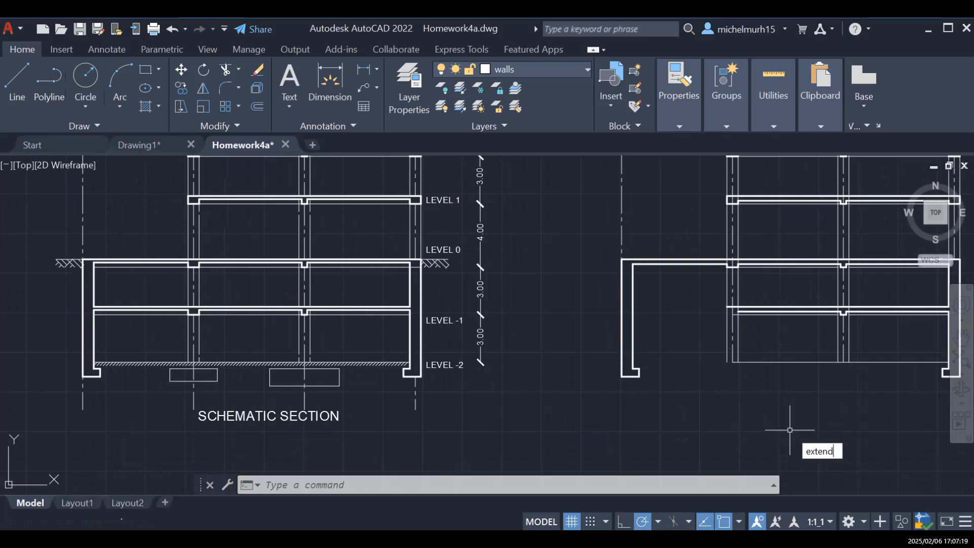
key("Return")
left_click(771, 307)
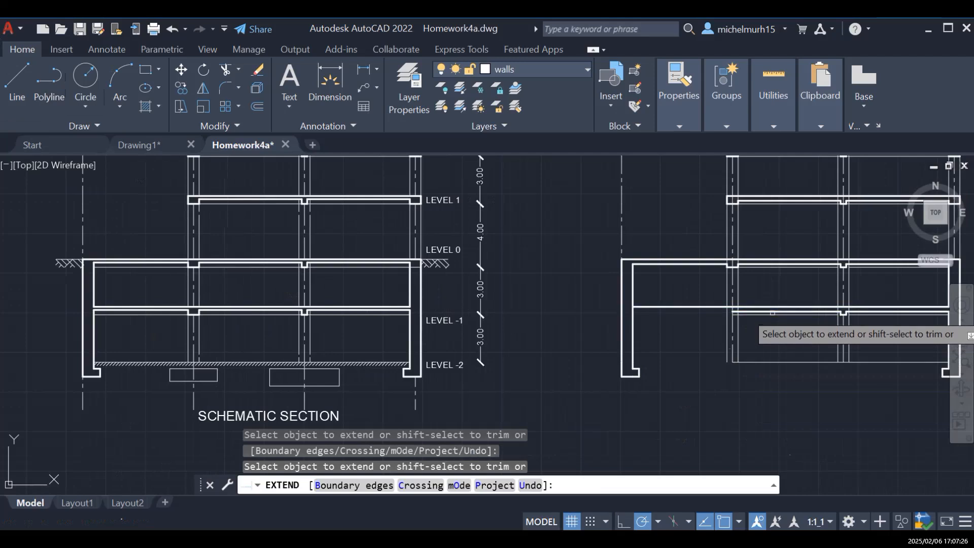
scroll(761, 327, "up", 2)
scroll(759, 326, "up", 2)
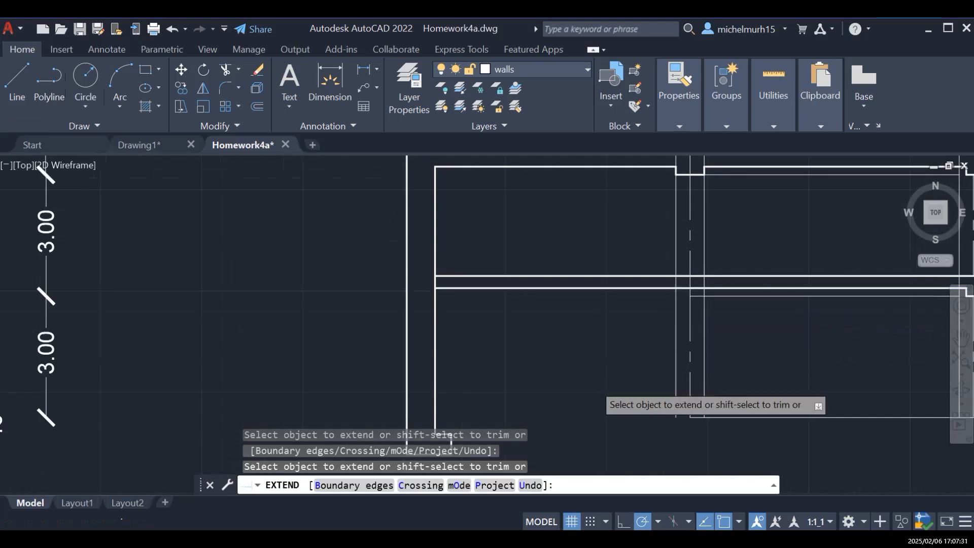
scroll(629, 411, "down", 6)
scroll(642, 402, "up", 4)
scroll(641, 401, "down", 4)
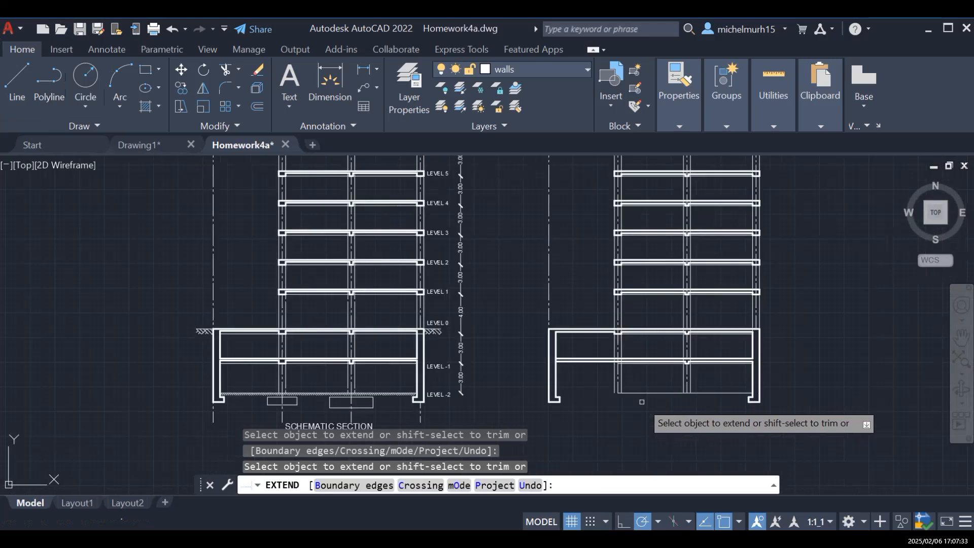
key("Escape")
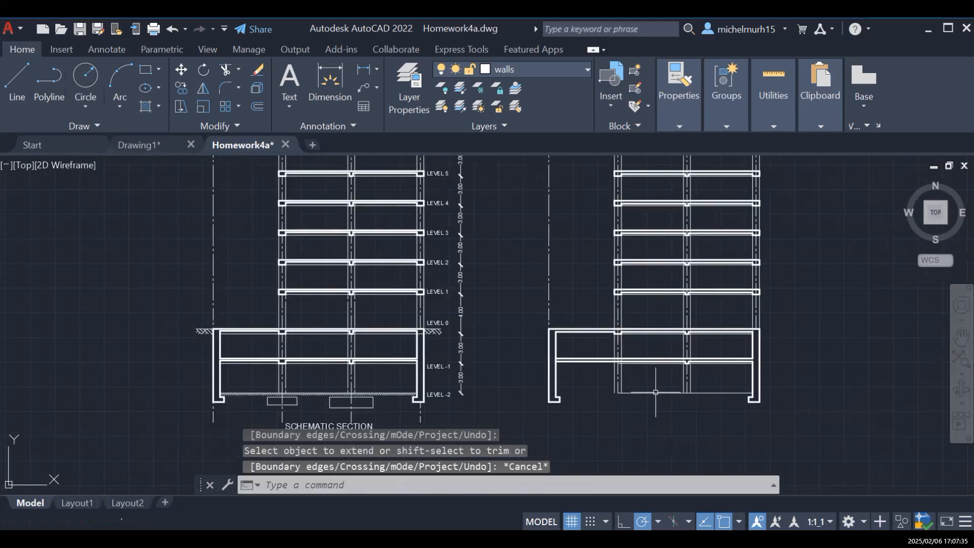
Step: Compare the second elevation's basement slabs, beams and column lines with those in the schematic section
scroll(643, 400, "up", 3)
scroll(655, 389, "up", 2)
scroll(655, 390, "down", 5)
scroll(655, 390, "up", 3)
scroll(654, 390, "up", 2)
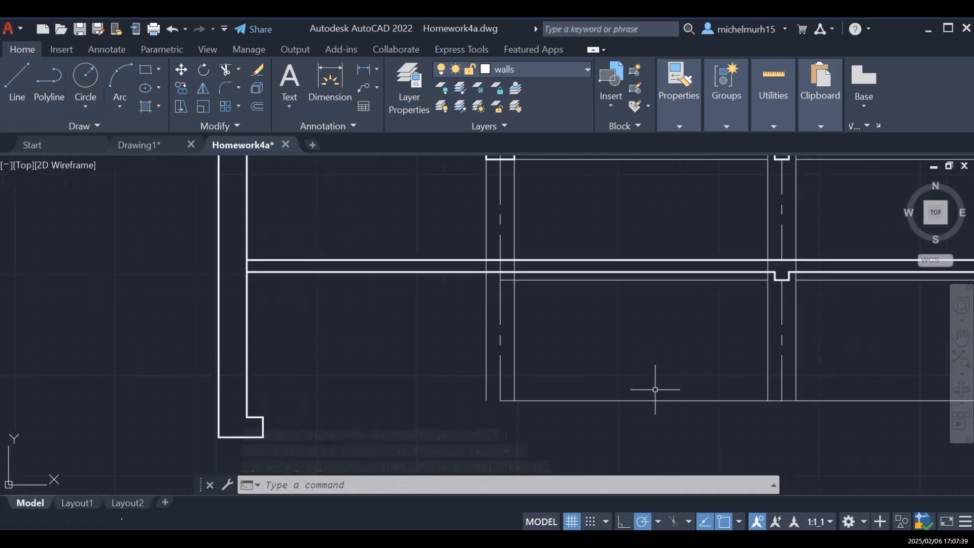
left_click(962, 338)
left_click_drag(674, 263, 669, 360)
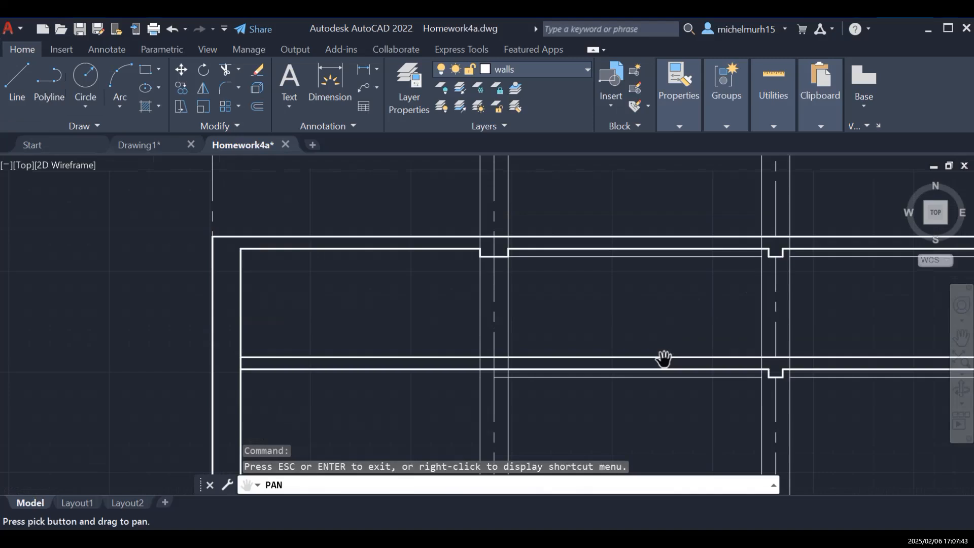
mouse_move(531, 377)
left_mouse_down()
mouse_move(570, 397)
mouse_move(644, 391)
left_mouse_up()
scroll(648, 393, "down", 6)
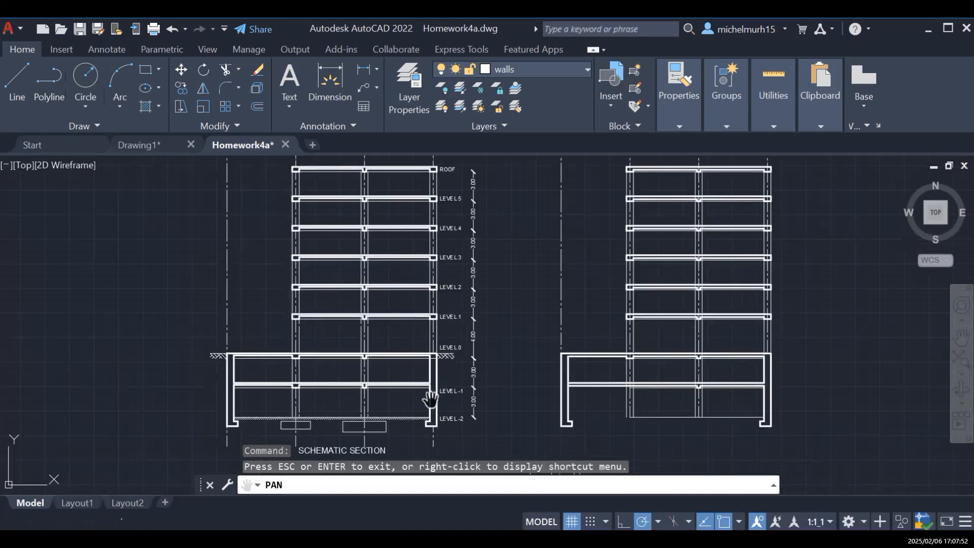
scroll(363, 384, "up", 4)
mouse_move(912, 384)
left_mouse_down()
mouse_move(866, 364)
mouse_move(651, 353)
left_mouse_up()
mouse_move(401, 360)
left_mouse_down()
mouse_move(800, 371)
mouse_move(624, 333)
mouse_move(532, 300)
left_mouse_up()
left_click_drag(633, 317, 819, 326)
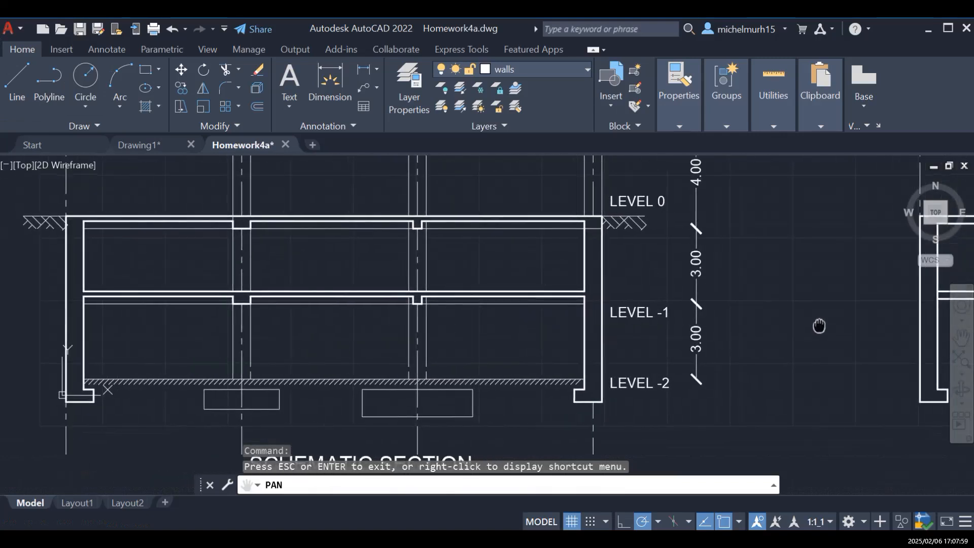
left_click_drag(804, 374, 573, 354)
mouse_move(780, 348)
left_mouse_down()
mouse_move(769, 348)
mouse_move(844, 350)
mouse_move(637, 341)
mouse_move(831, 358)
mouse_move(652, 343)
left_mouse_up()
Step: Draw the beam drop outline beneath the level -1 slab at the second elevation's left column, spanning the column width down to the thin beam line
left_click(19, 92)
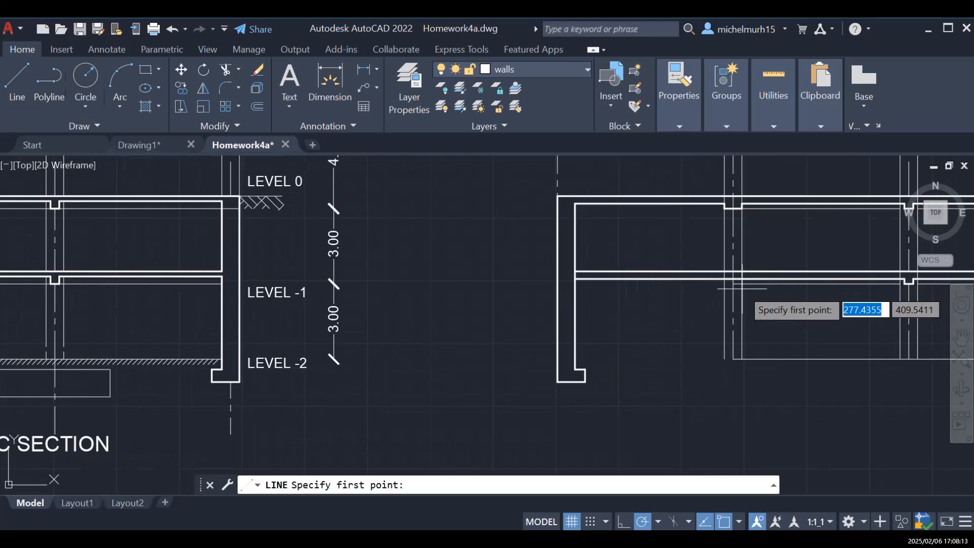
scroll(742, 289, "up", 5)
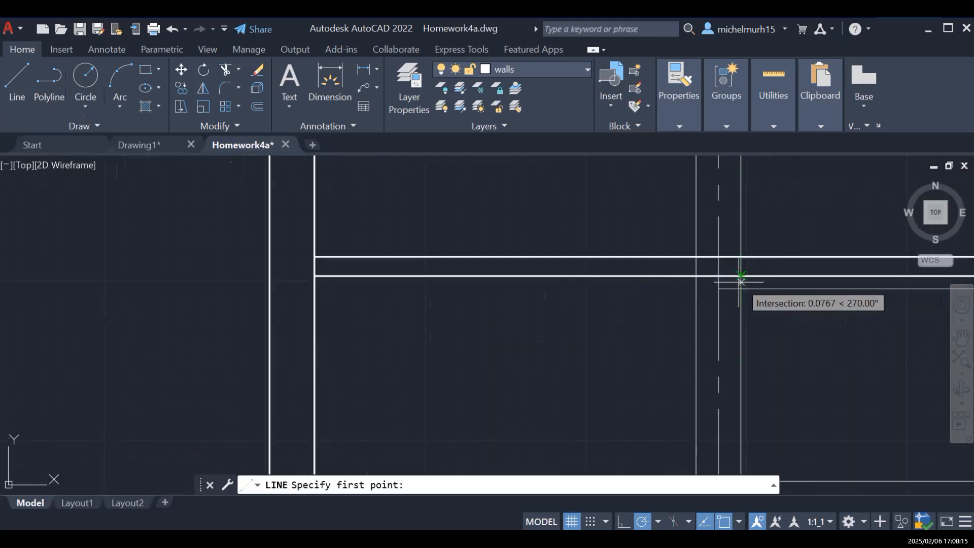
left_click(740, 275)
left_click(740, 288)
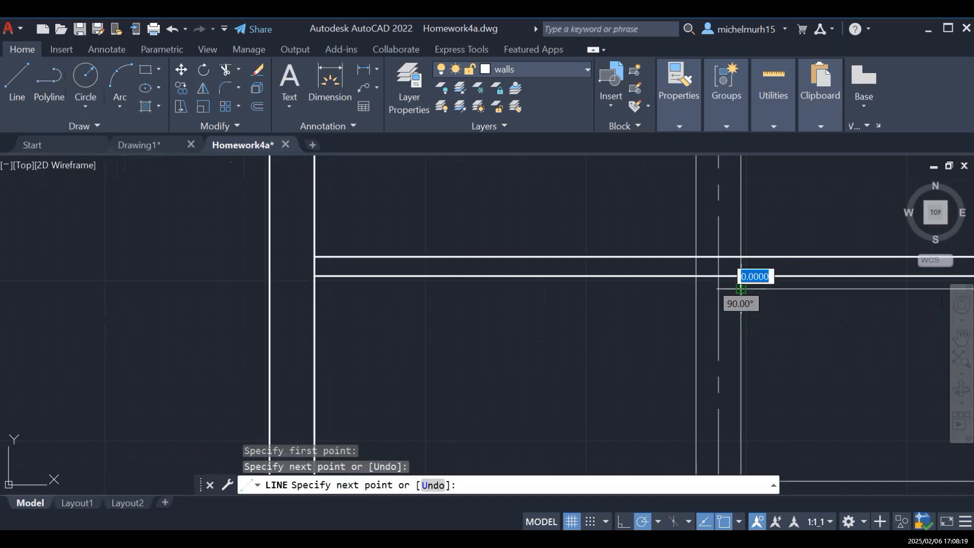
left_click(695, 282)
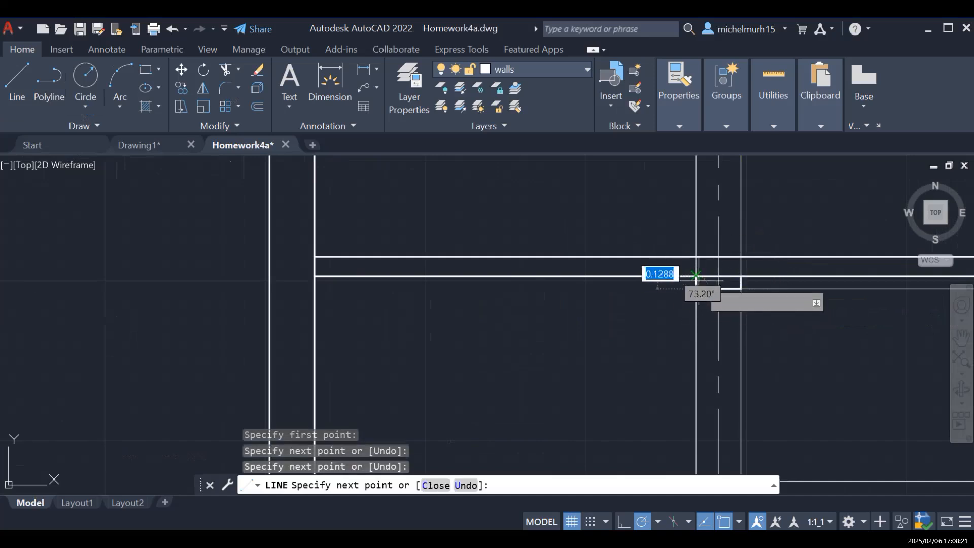
left_click(695, 276)
key("Escape")
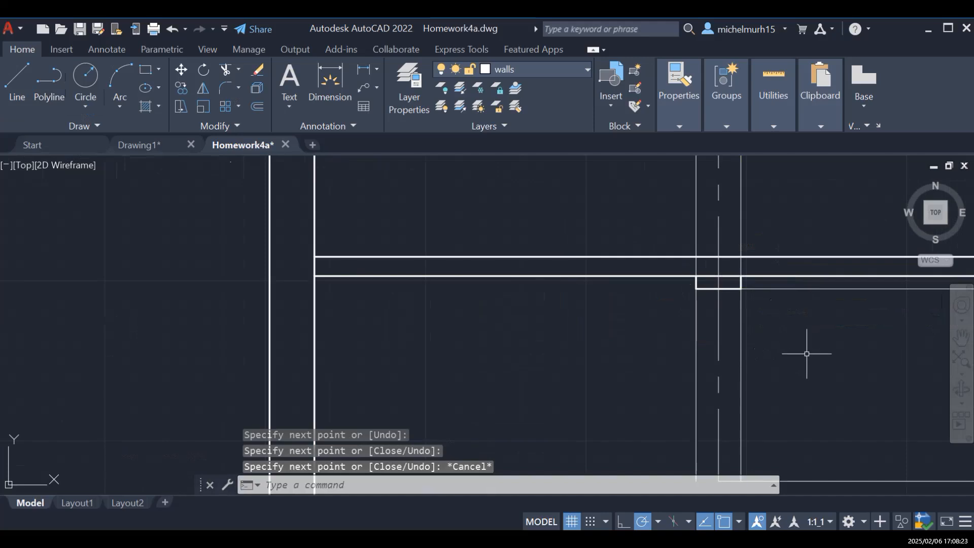
Step: Trim the level -1 slab underside across the new beam drop and the left basement wall's inner line within the slab thickness
type("trim")
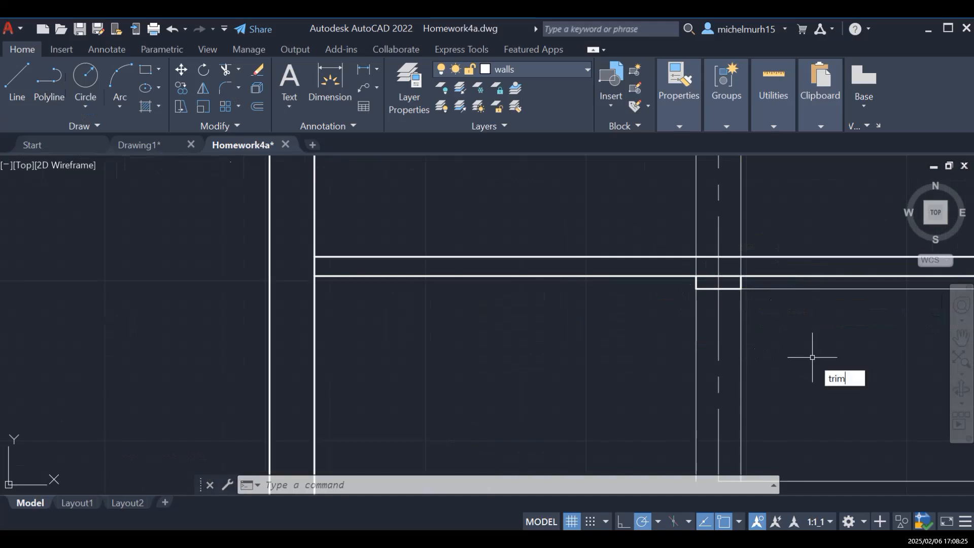
key("Return")
left_click(731, 277)
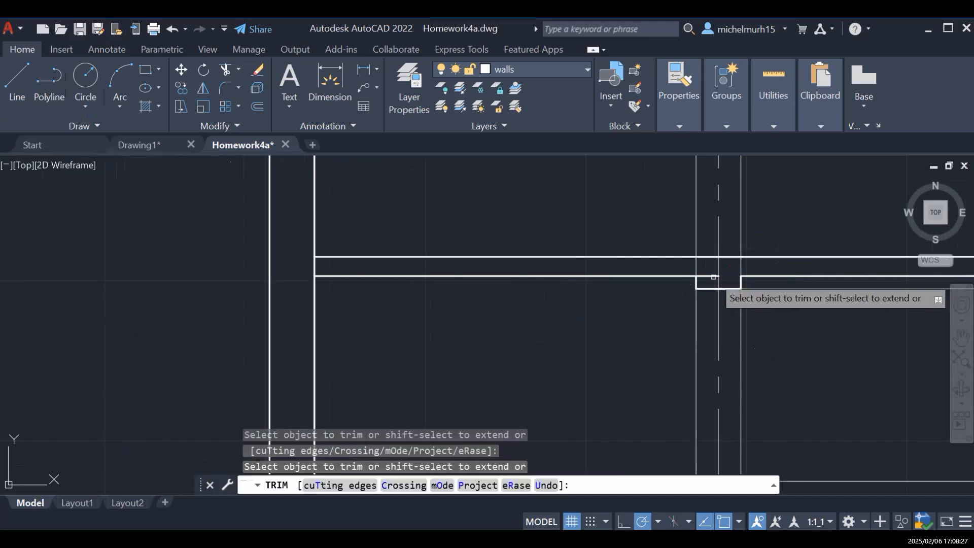
scroll(766, 323, "down", 1)
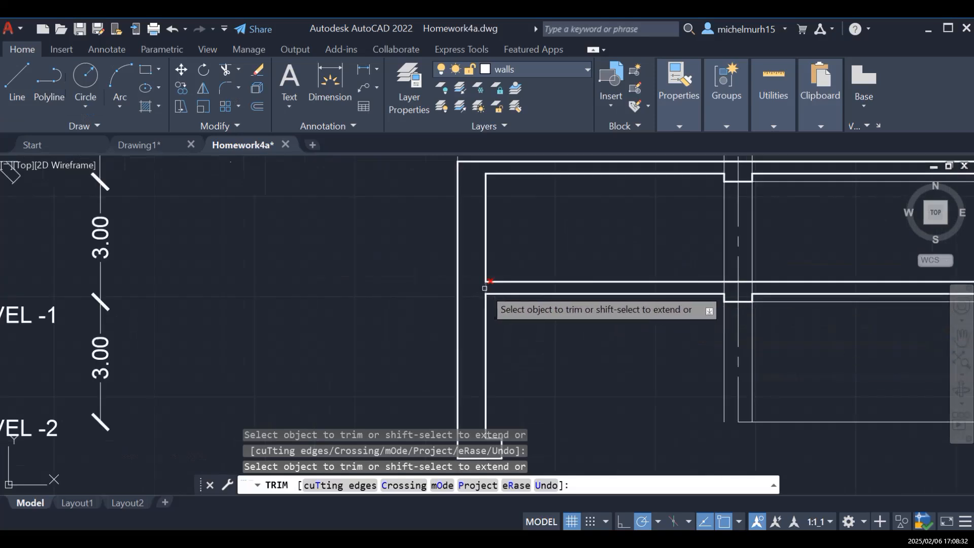
scroll(707, 334, "down", 4)
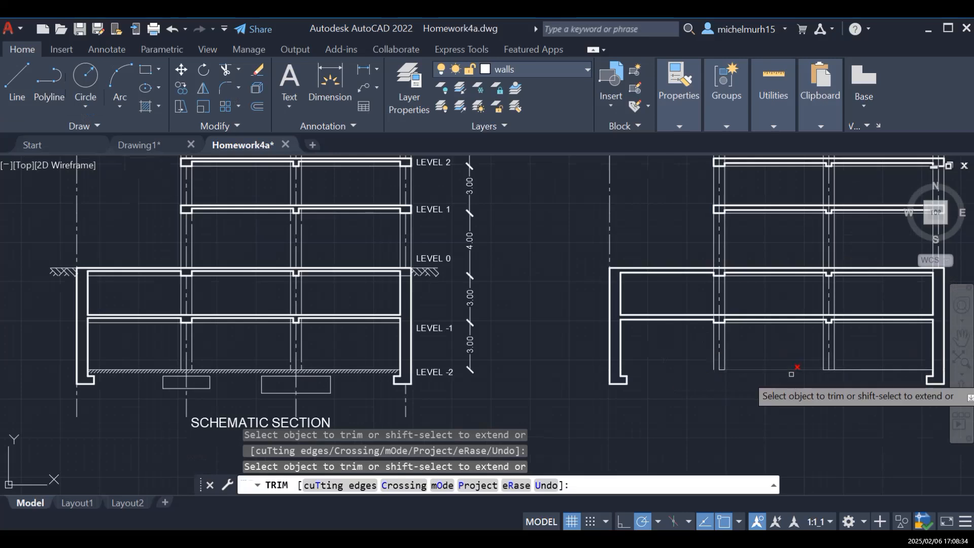
scroll(793, 394, "up", 4)
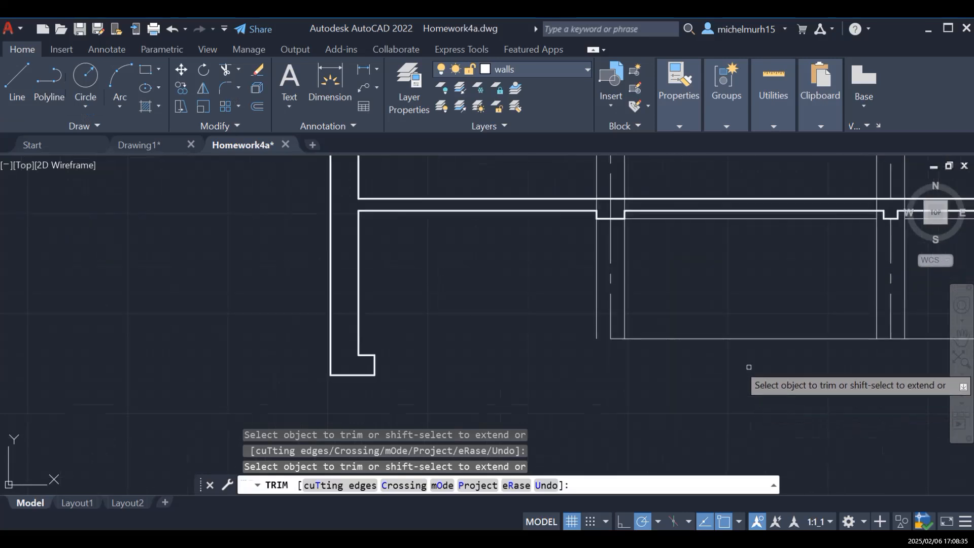
key("Escape")
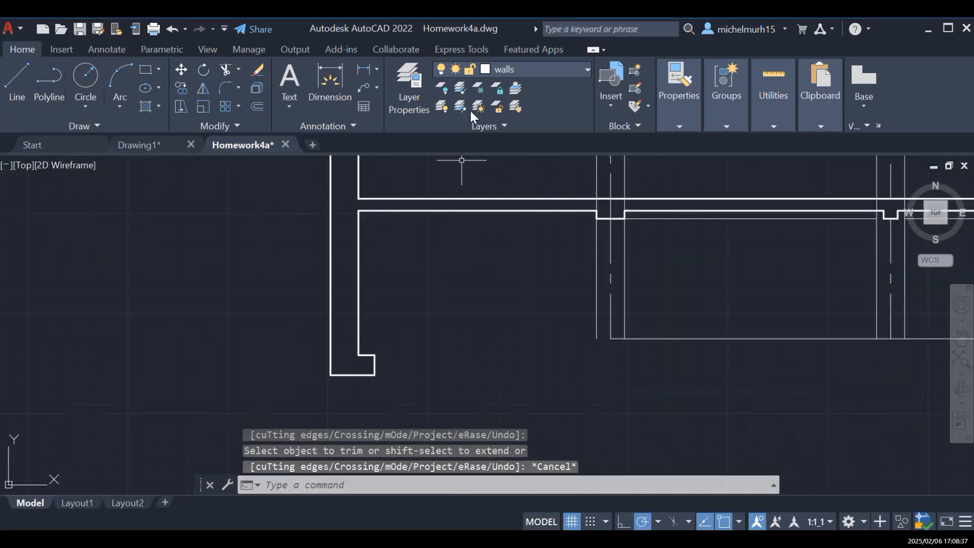
Step: Make layer 0 the current layer
left_click(412, 105)
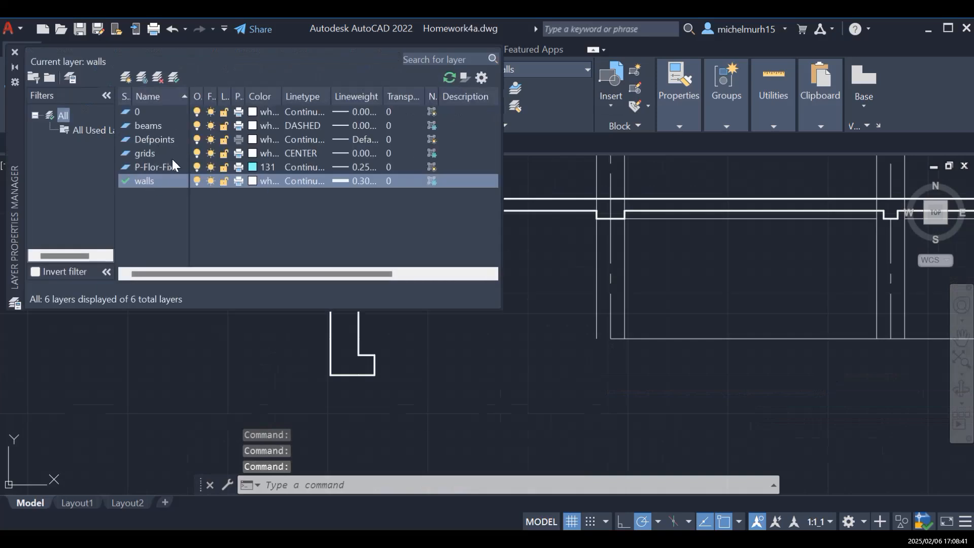
left_click(172, 113)
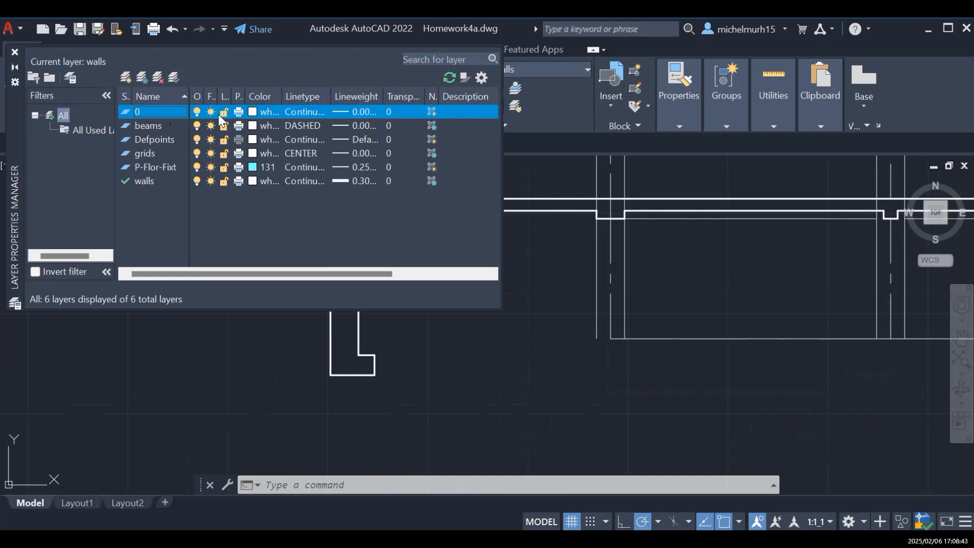
left_click(175, 76)
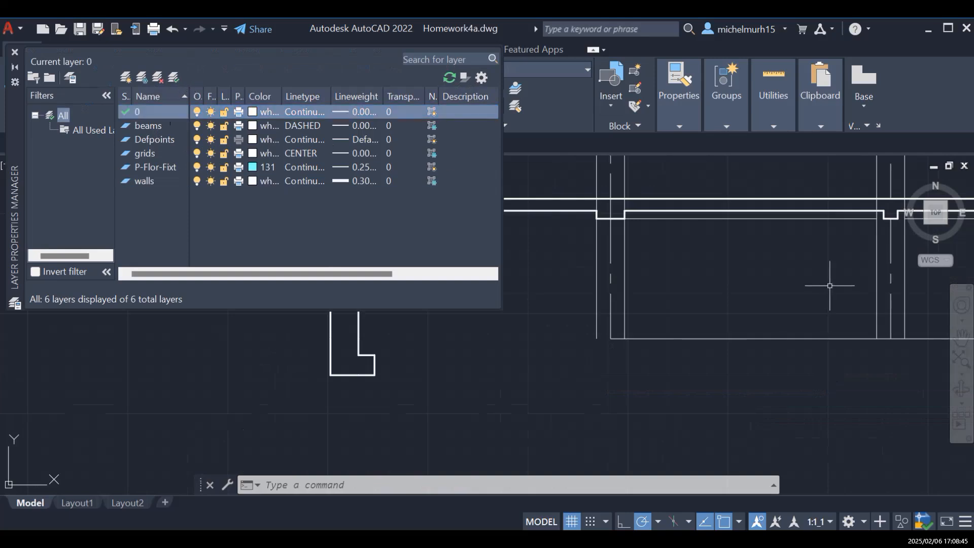
left_click_drag(412, 311, 412, 309)
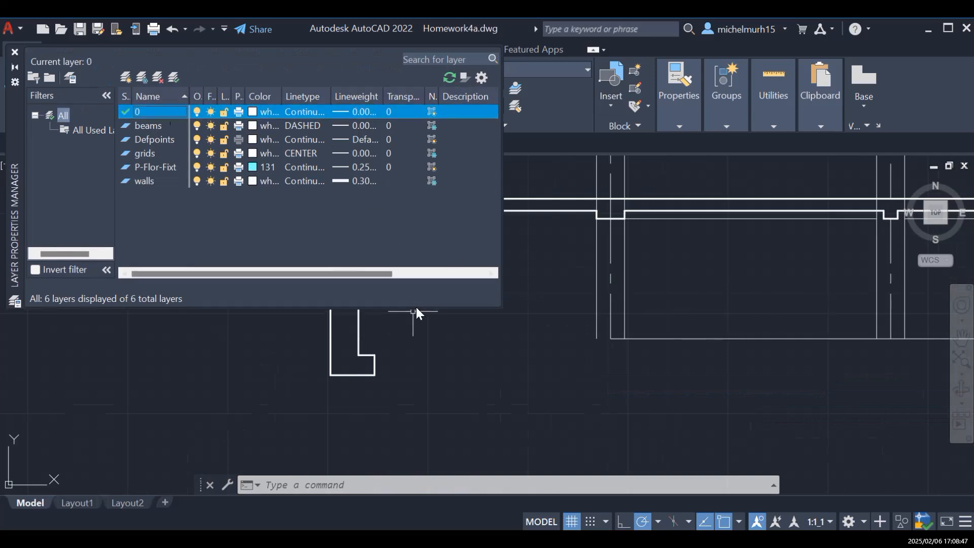
left_click(15, 52)
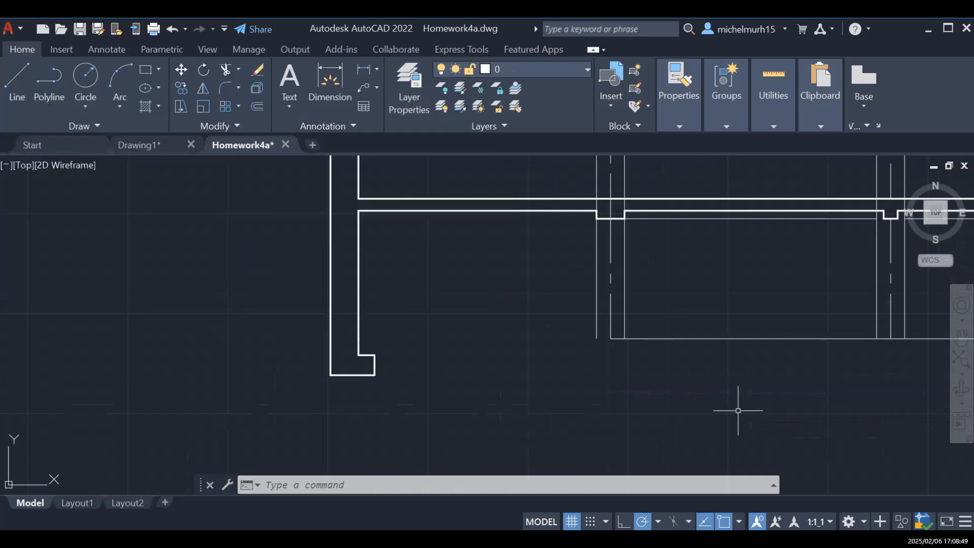
Step: Extend the thin beam line under the level -1 slab and the level -2 floor line to the left basement wall's inner face
type("e")
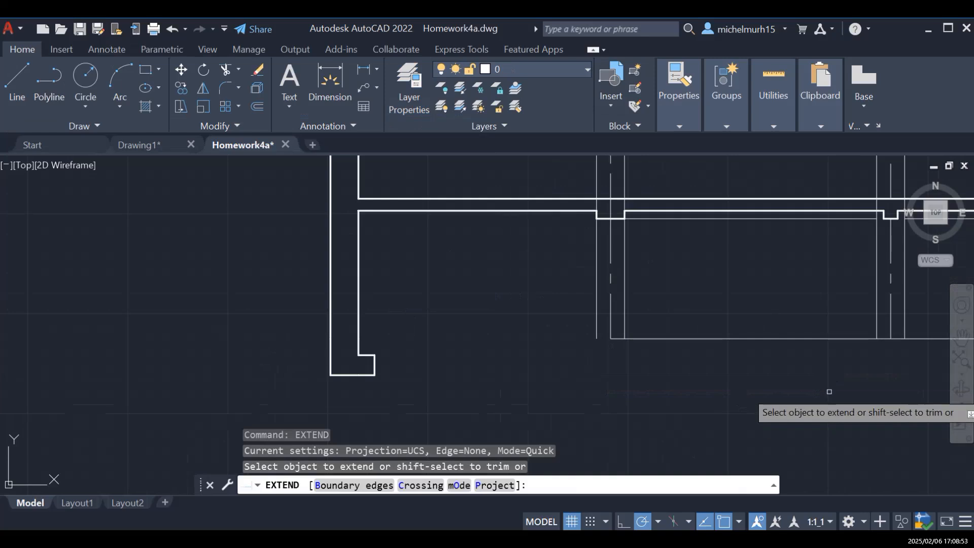
left_click(655, 218)
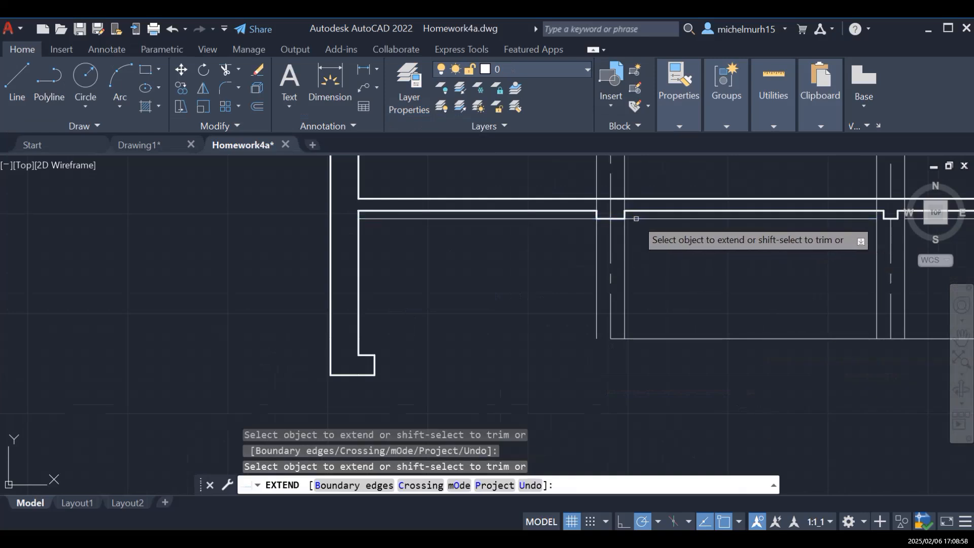
scroll(426, 376, "down", 3)
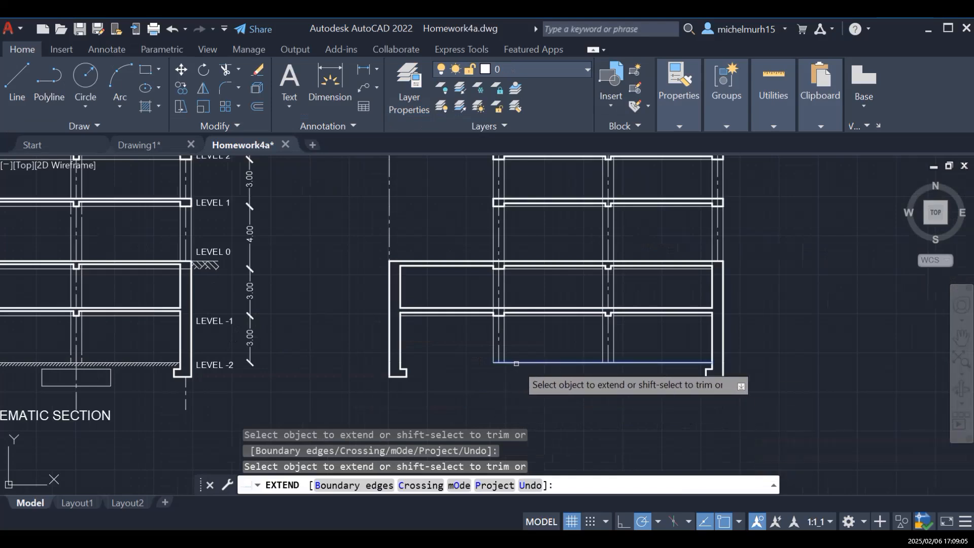
left_click(501, 363)
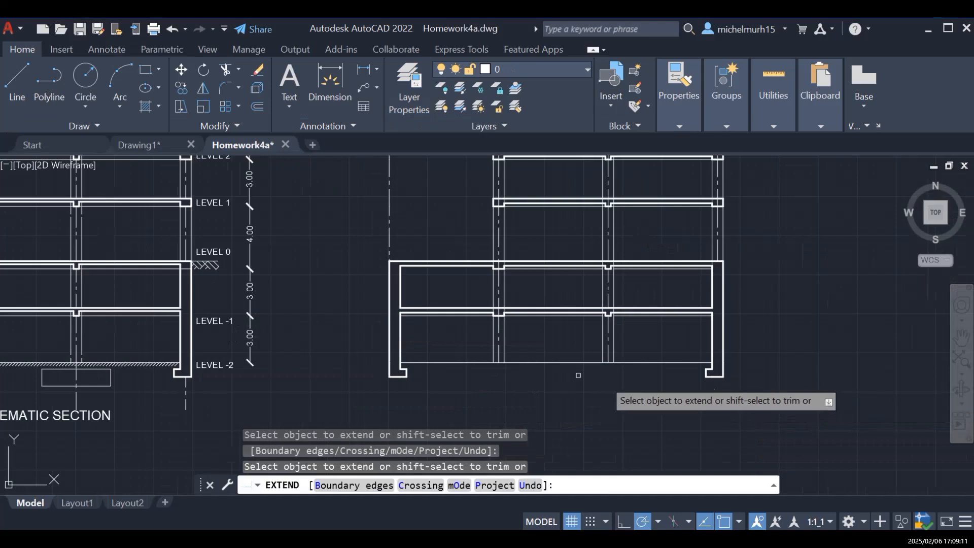
scroll(473, 340, "up", 2)
scroll(525, 309, "up", 2)
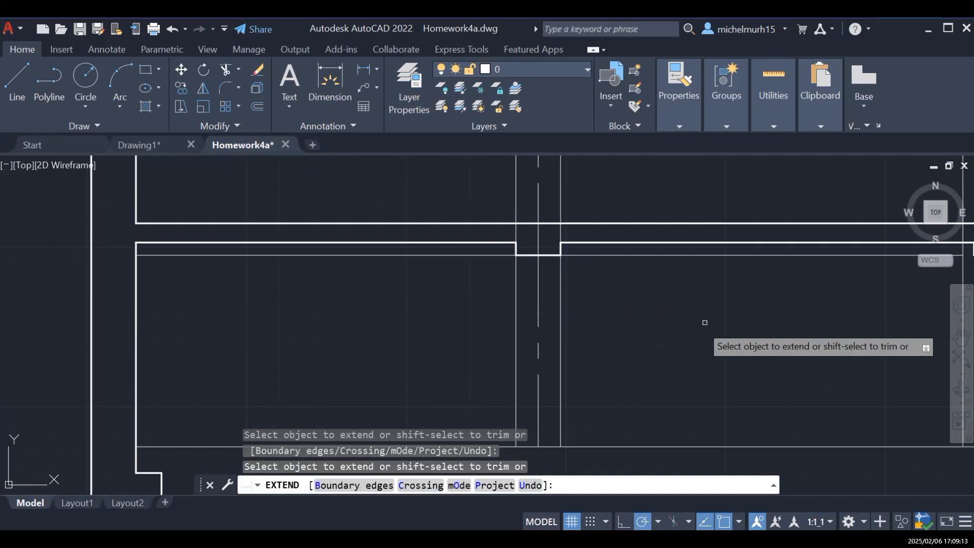
key("Escape")
Step: Trim the left column's two edge lines inside the level -1 slab thickness of the second elevation
type("trim")
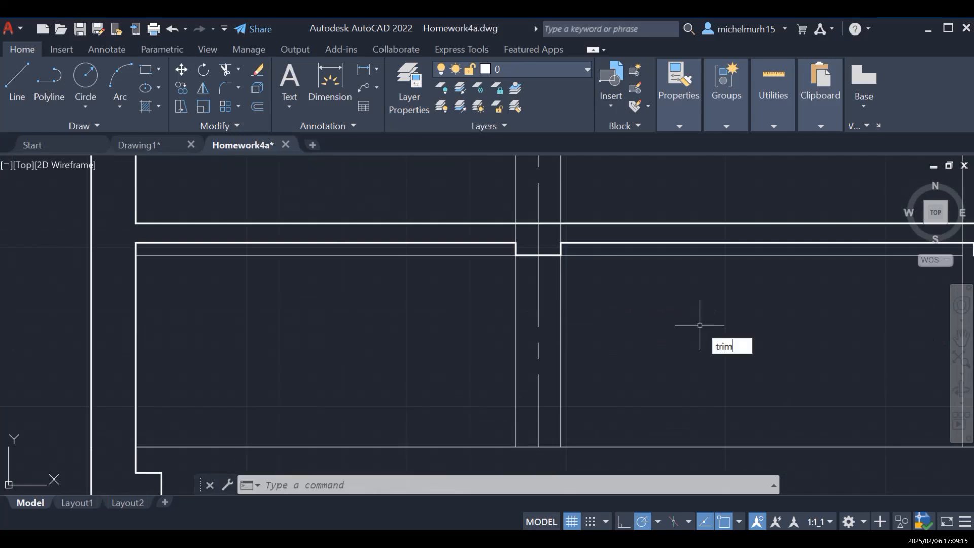
key("Return")
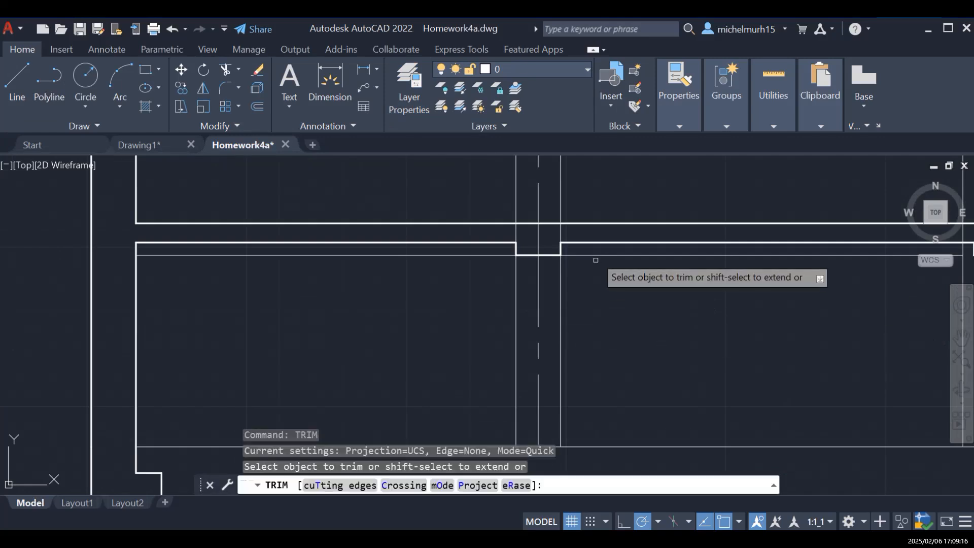
left_click(560, 229)
left_click(513, 231)
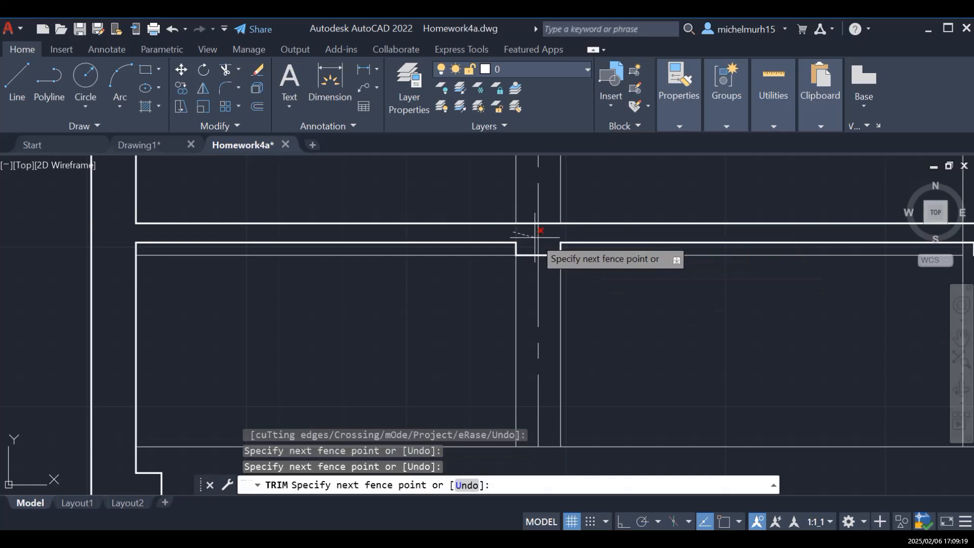
key("Escape")
key("Escape")
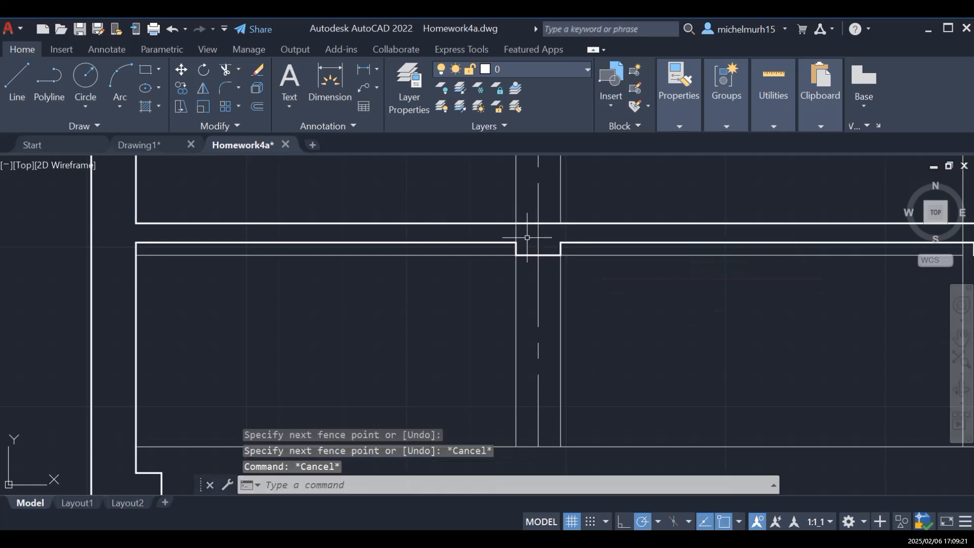
key("Return")
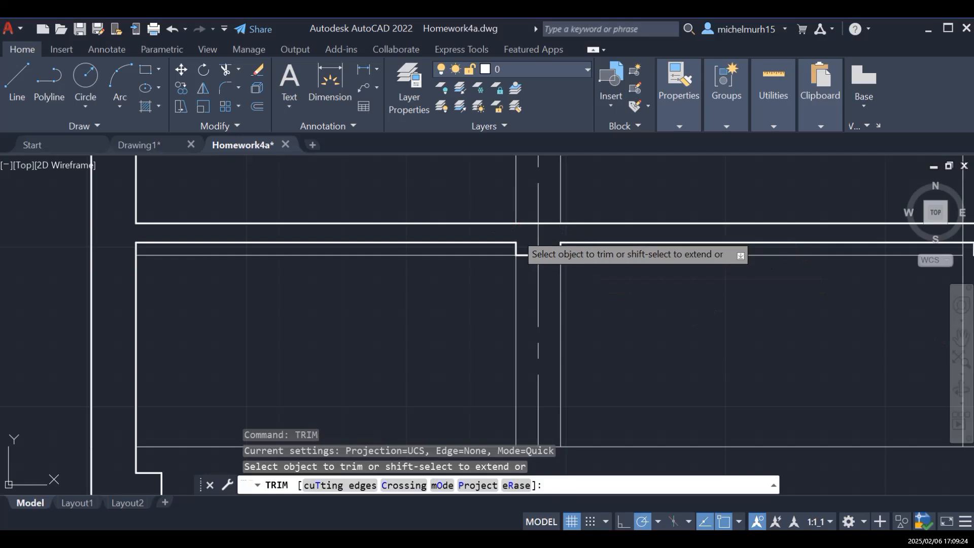
left_click(516, 227)
Step: Trim the right column's two edge lines where they cross the level -1 slab thickness in the second elevation
left_click(960, 336)
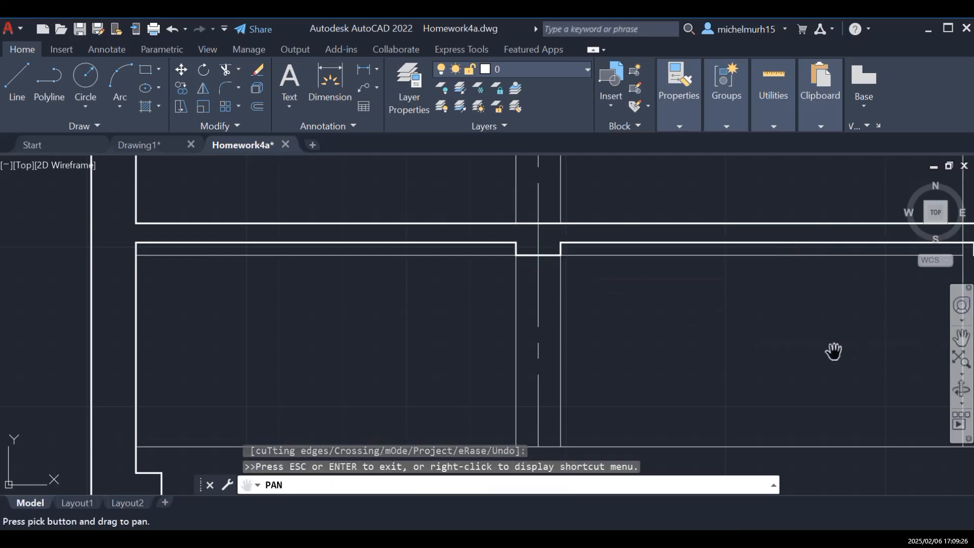
scroll(560, 354, "down", 5)
scroll(743, 391, "up", 4)
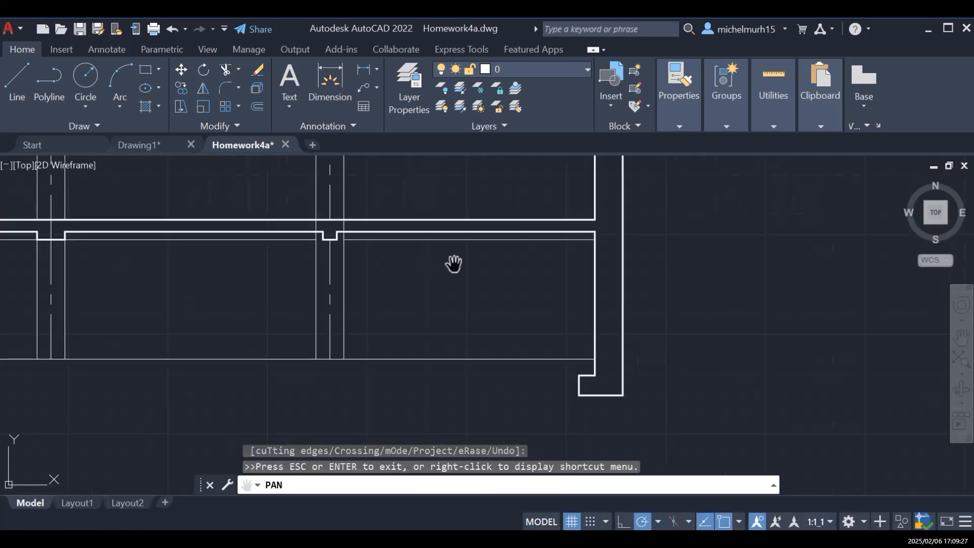
scroll(377, 257, "up", 2)
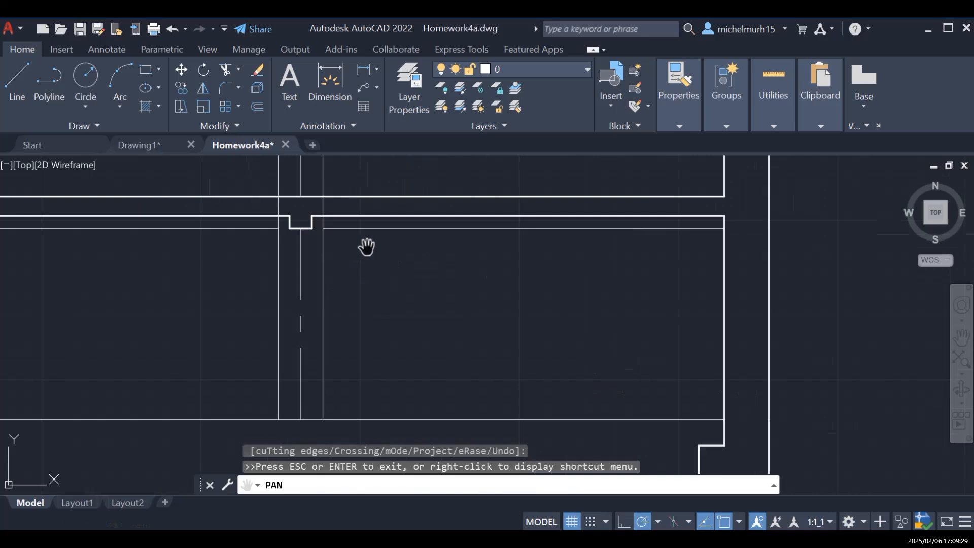
key("Escape")
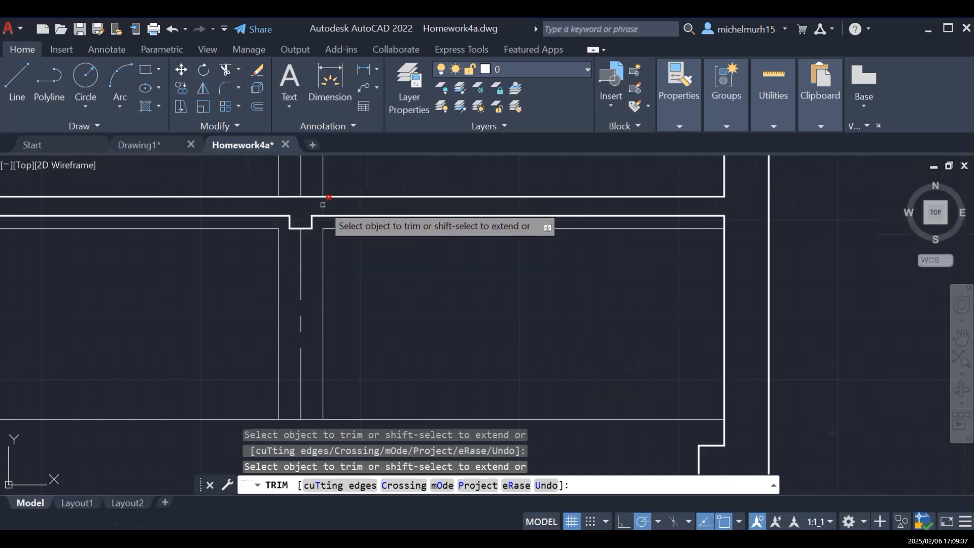
Step: Compare the second elevation's basement with the schematic section, examining the footings and level -2 floor
scroll(500, 289, "down", 4)
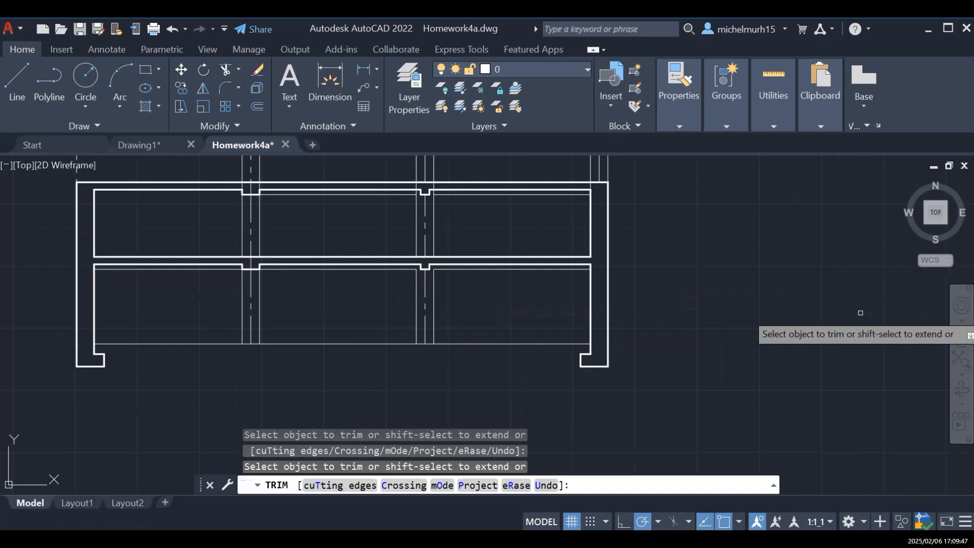
left_click(962, 338)
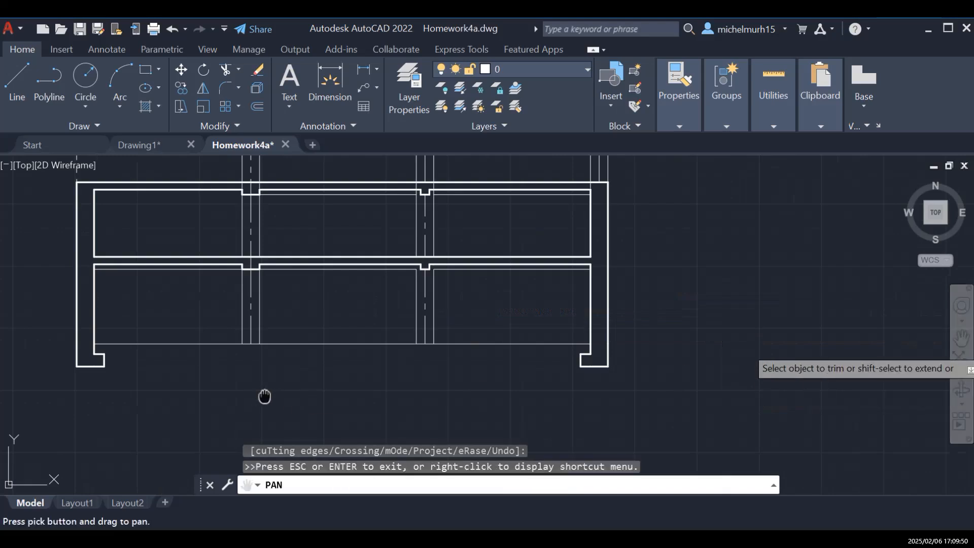
scroll(421, 370, "down", 4)
left_click_drag(169, 387, 323, 384)
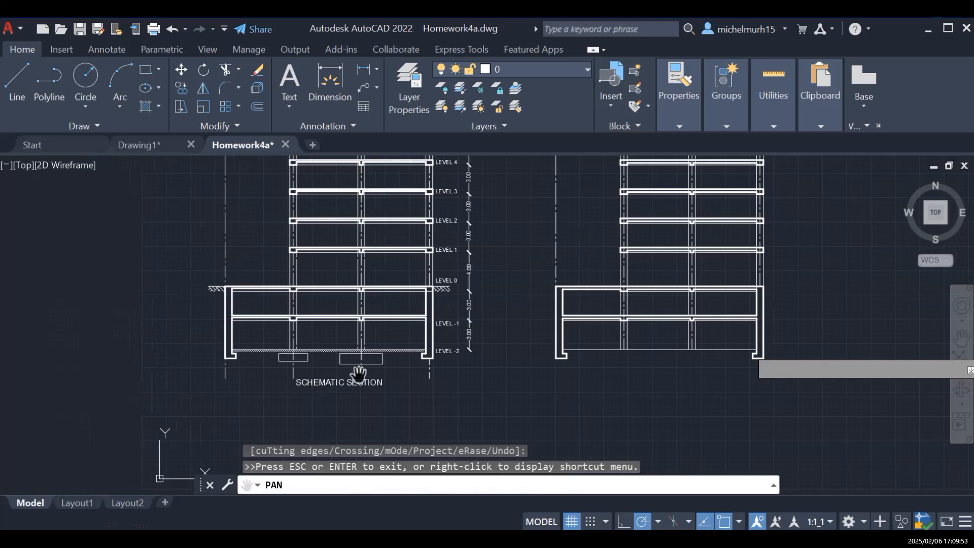
scroll(335, 363, "up", 4)
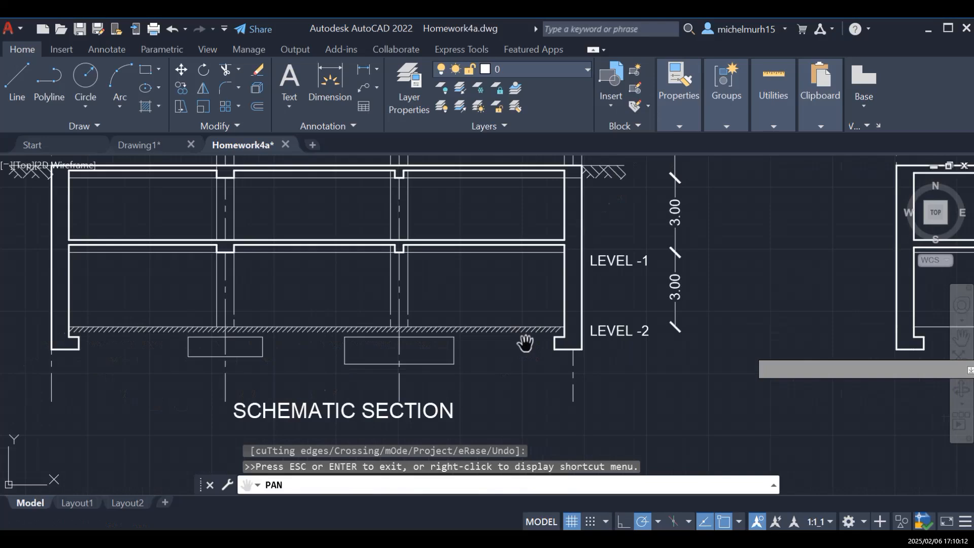
left_click_drag(808, 352, 680, 350)
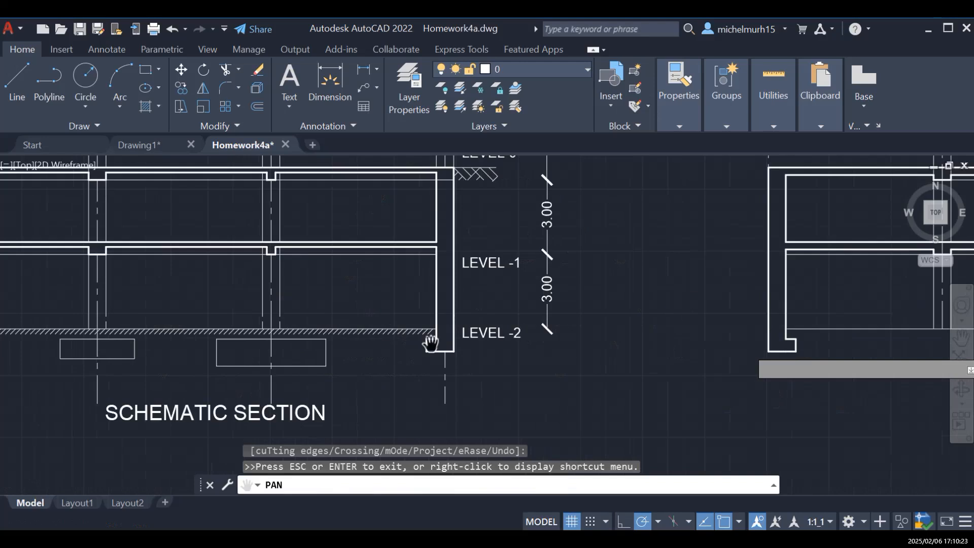
Step: Examine the footings, basement wall toes and hatched Level -2 floor line in the schematic section
left_click_drag(855, 328, 503, 323)
left_click_drag(466, 412, 711, 400)
left_click_drag(426, 404, 655, 410)
left_click_drag(319, 381, 491, 393)
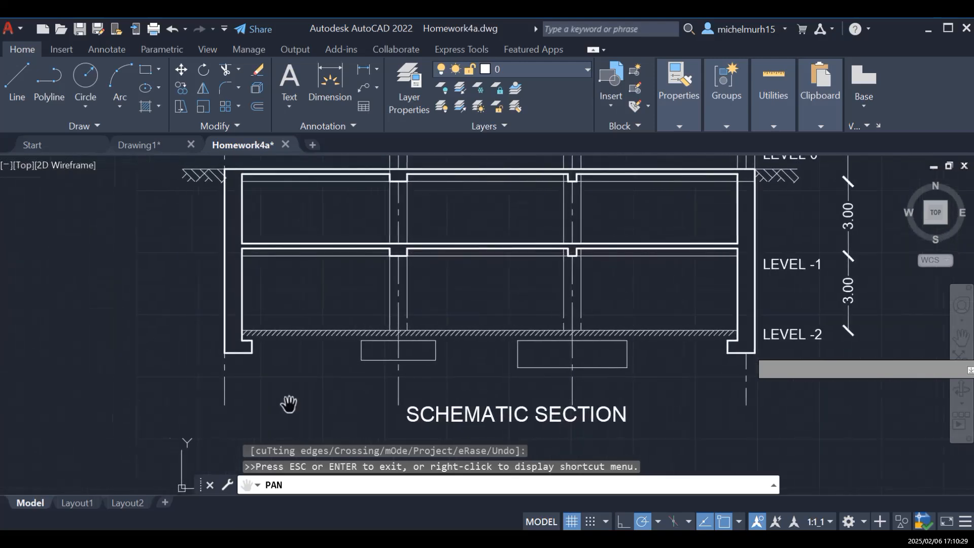
scroll(278, 386, "up", 2)
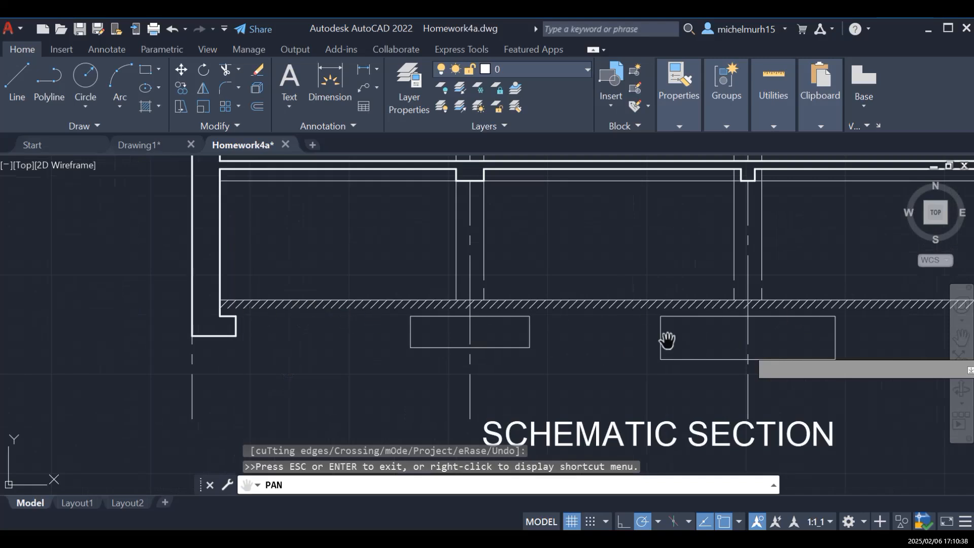
left_click_drag(724, 344, 422, 345)
left_click_drag(789, 349, 576, 351)
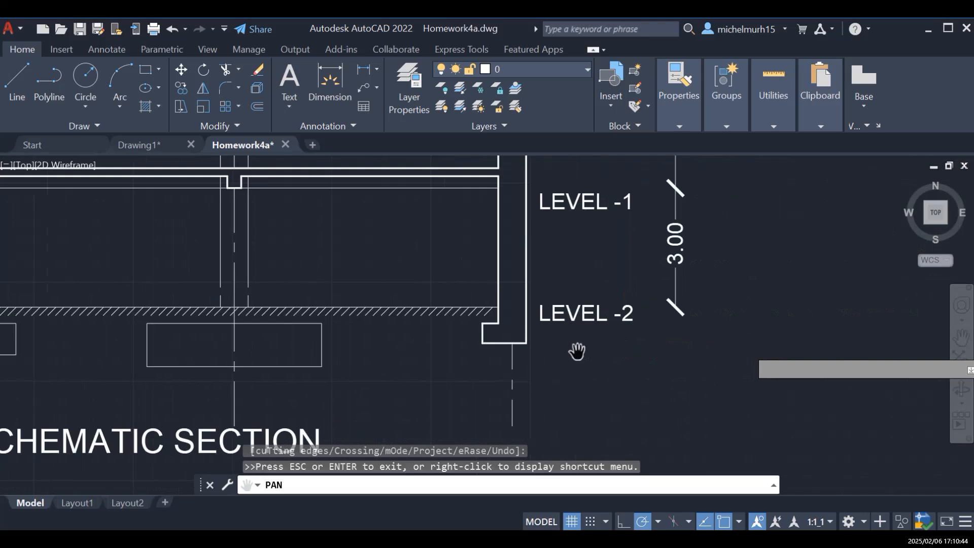
mouse_move(336, 373)
left_mouse_down()
mouse_move(502, 374)
mouse_move(556, 363)
left_mouse_up()
left_click_drag(287, 352, 419, 343)
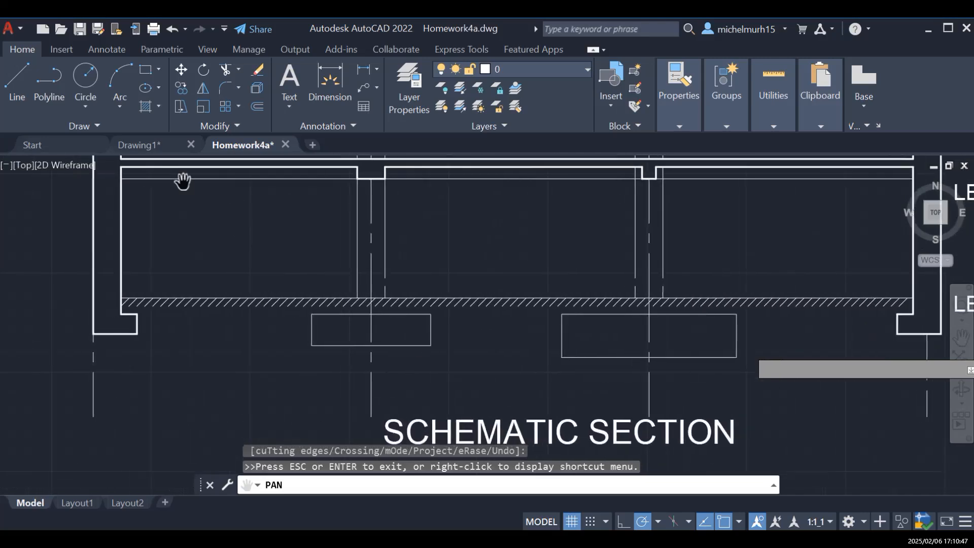
left_click(16, 81)
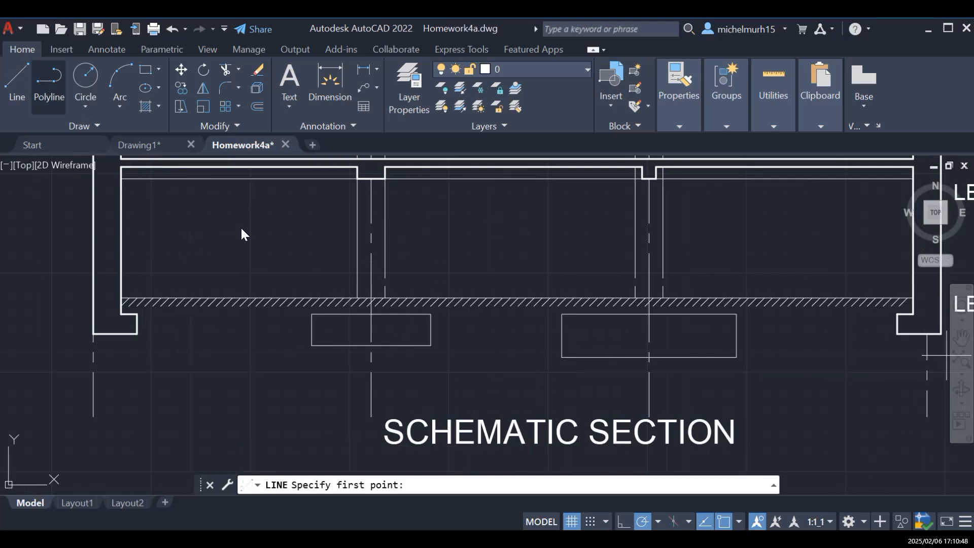
left_click(312, 346)
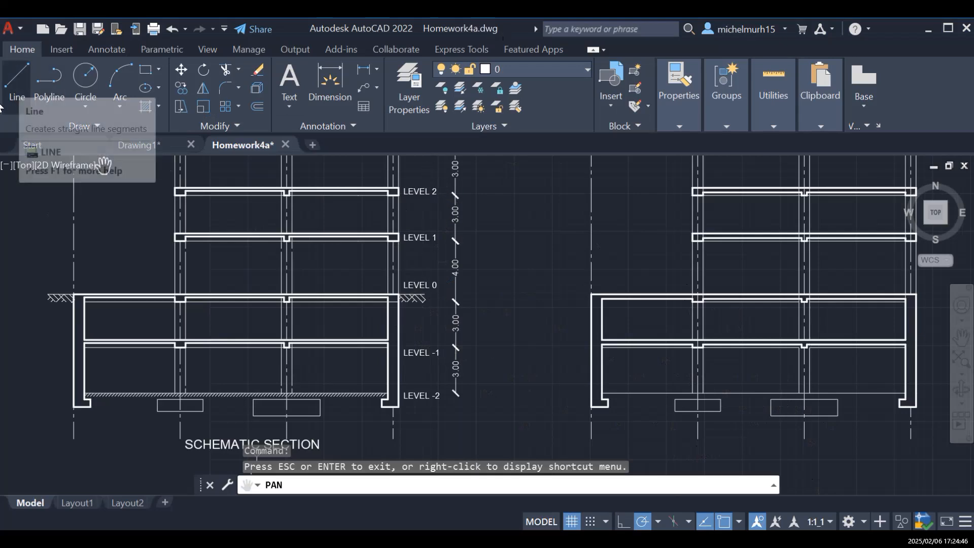
Step: Measure the Level 0 ground line beside the right-hand basement wall of the schematic section with a temporary line
left_click(23, 79)
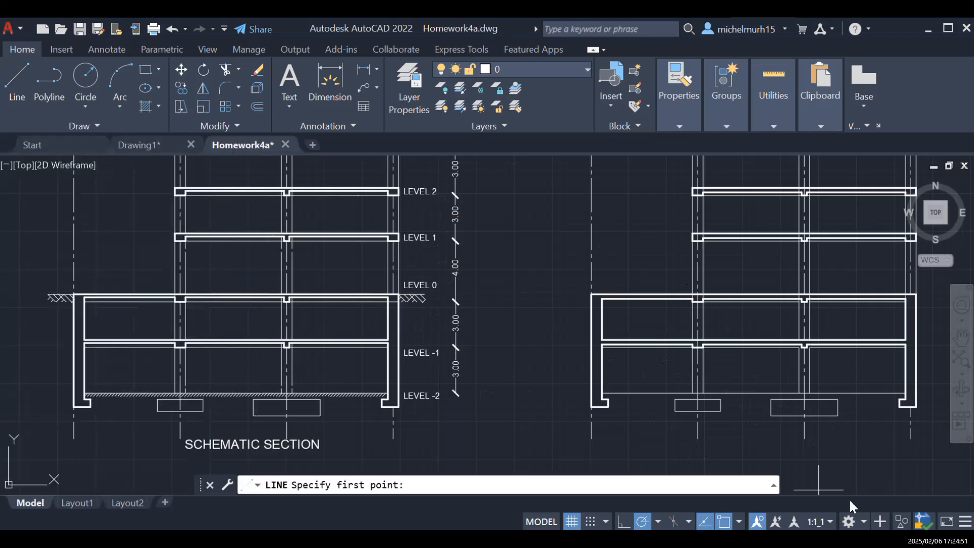
scroll(424, 304, "up", 6)
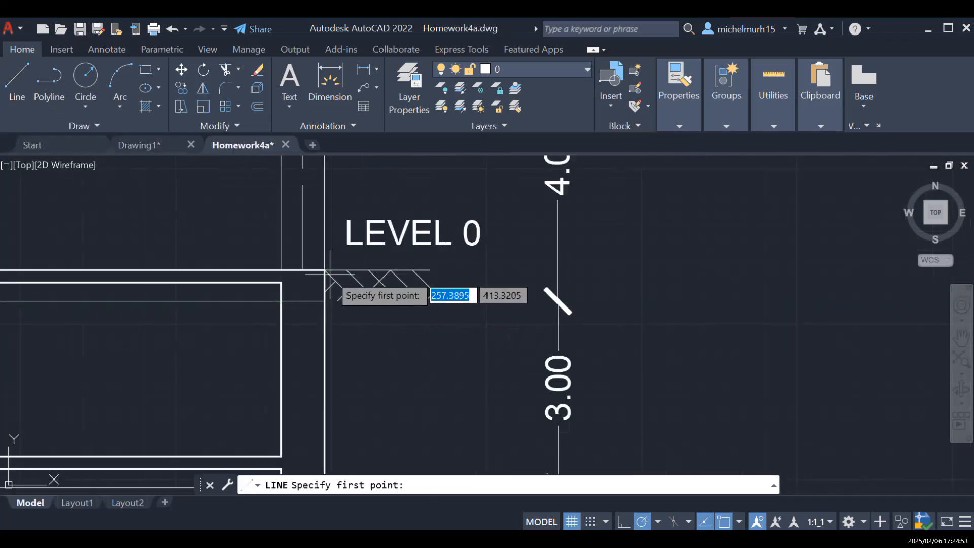
left_click(326, 269)
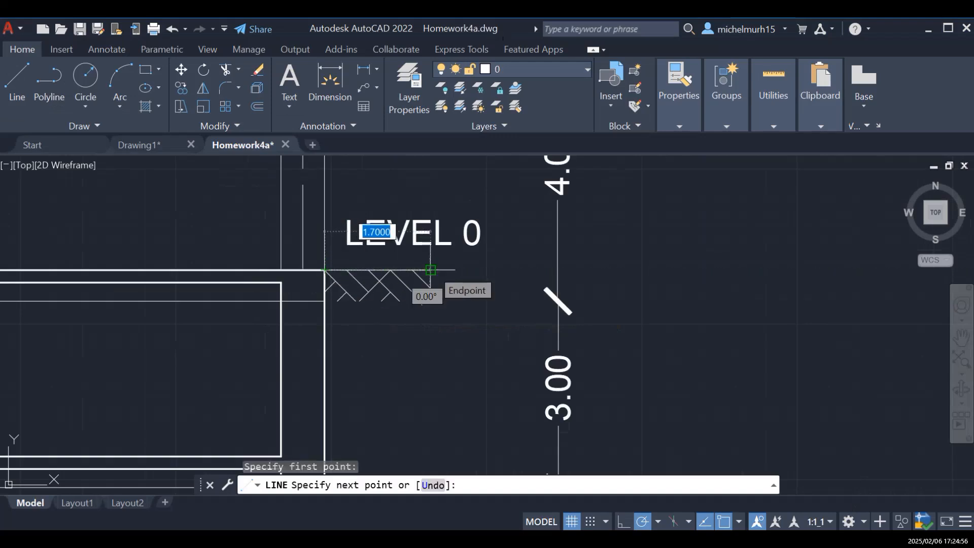
key("Escape")
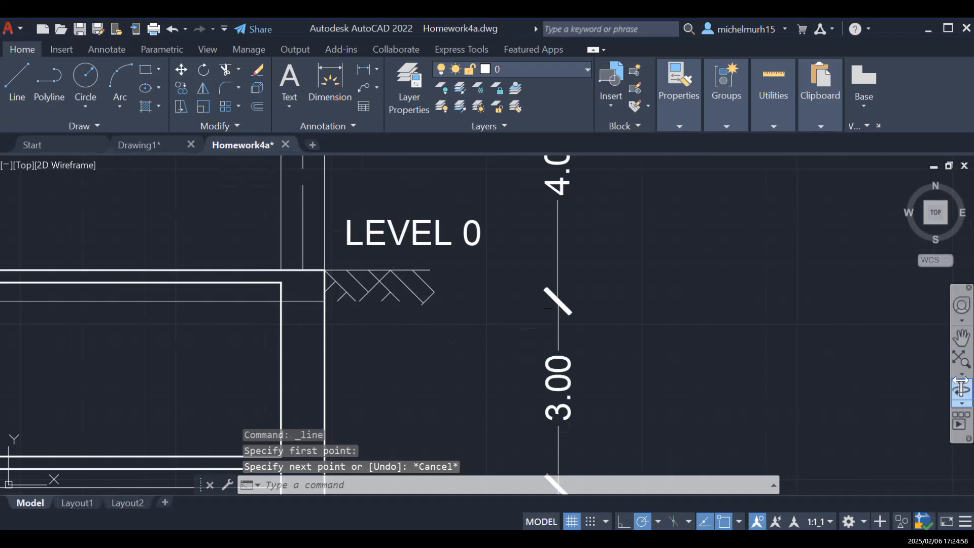
Step: Draw a 1.7 horizontal ground line outward from the top outer corner of the second section's right-hand basement wall
left_click(962, 336)
scroll(809, 345, "down", 5)
left_click_drag(809, 355, 312, 340)
key("Escape")
left_click(16, 77)
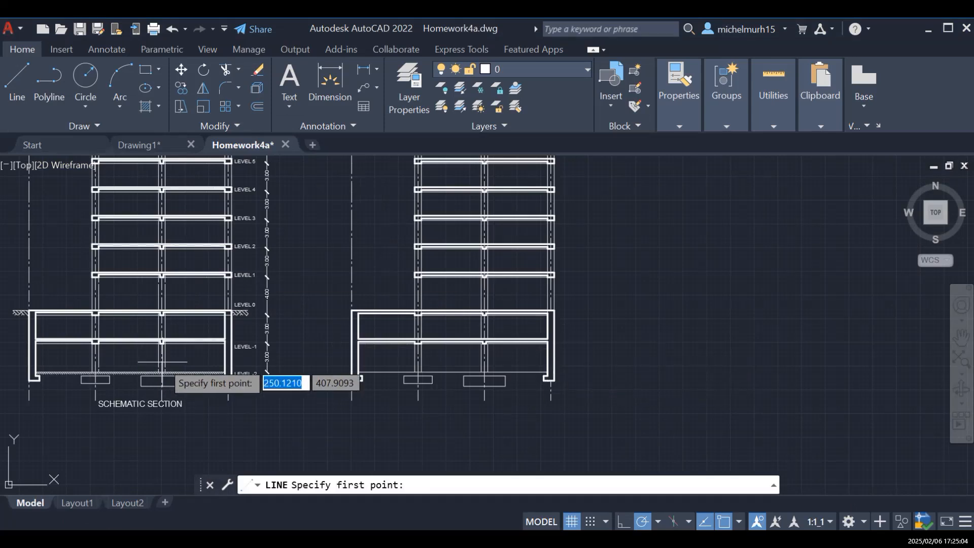
scroll(587, 317, "up", 2)
scroll(561, 322, "up", 2)
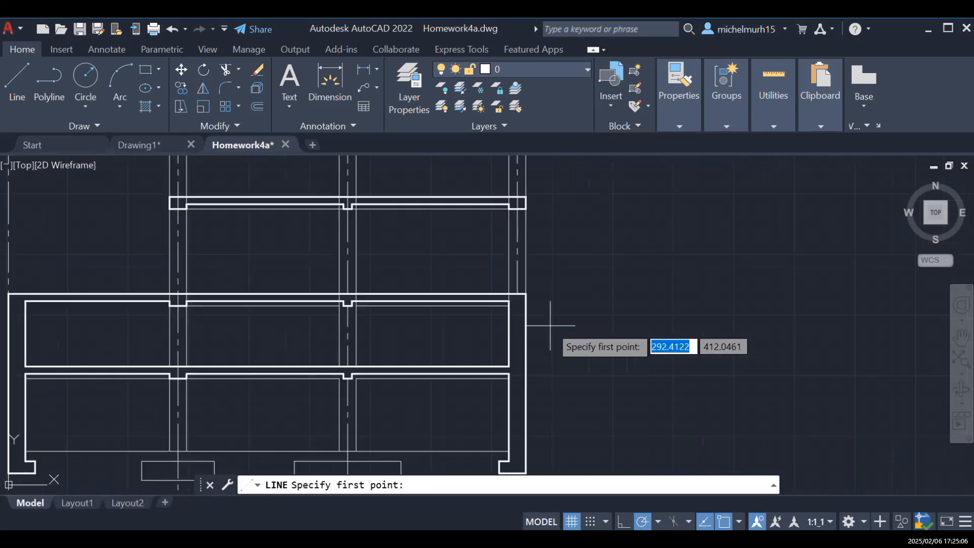
scroll(339, 301, "down", 5)
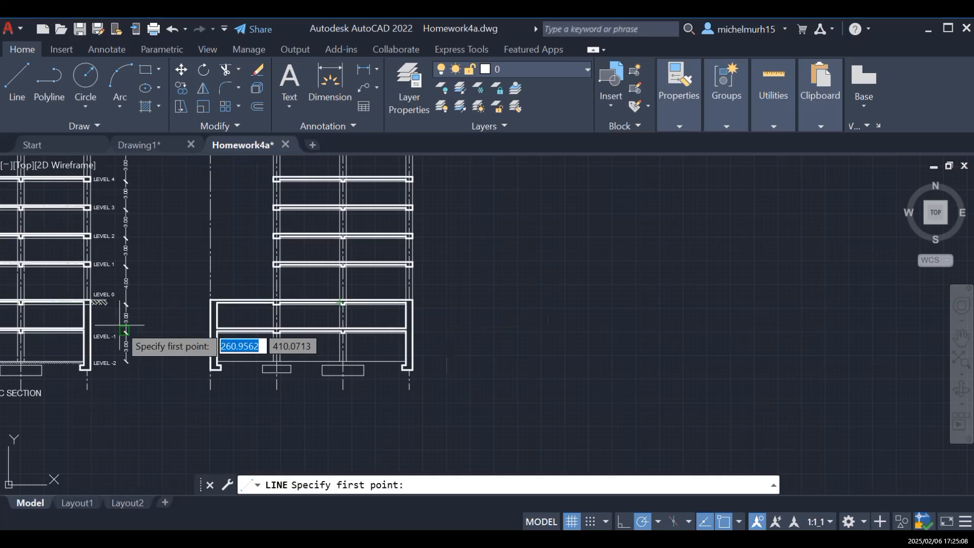
scroll(436, 304, "up", 9)
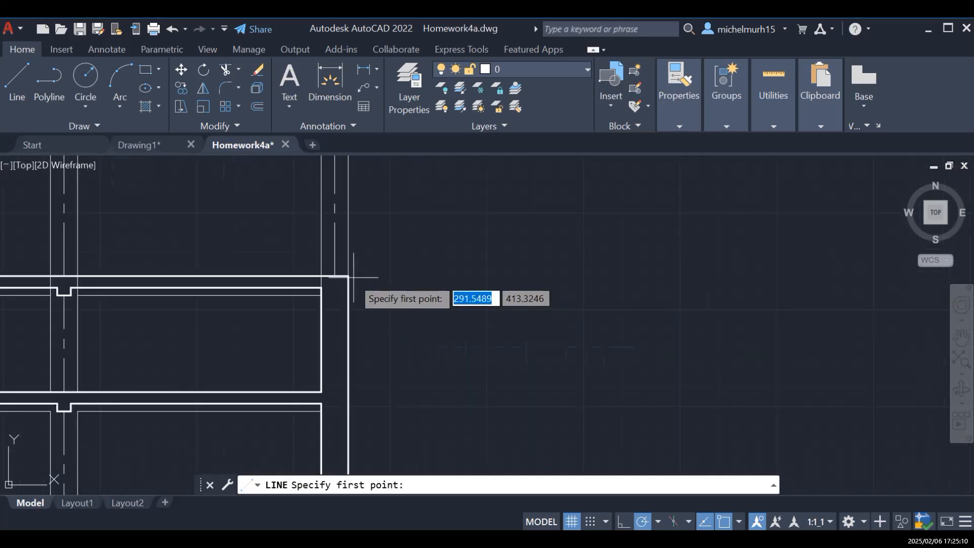
left_click(349, 277)
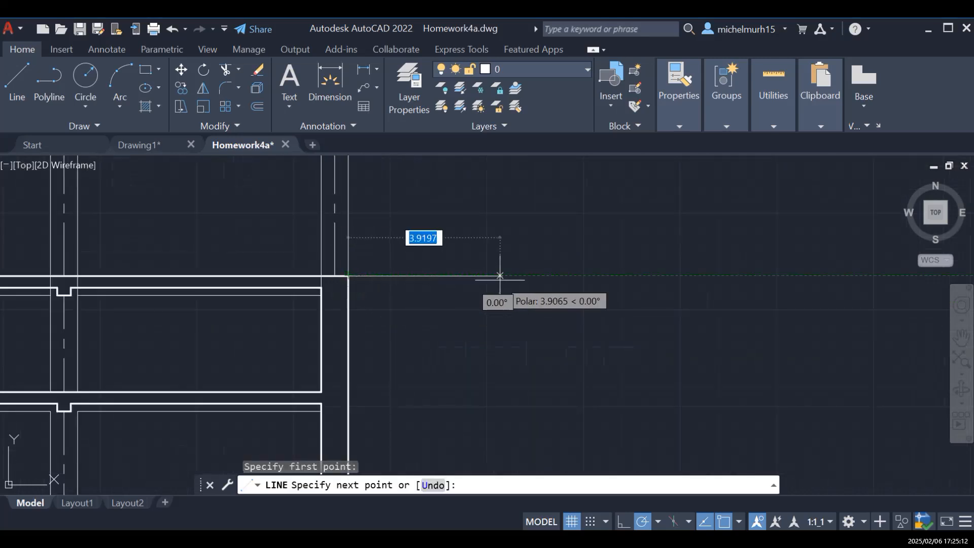
type("1.7")
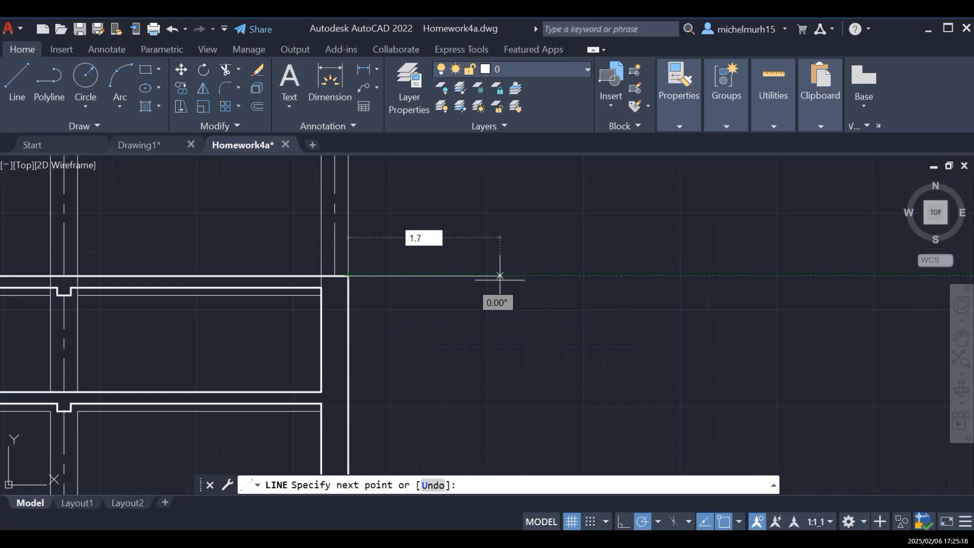
key("Return")
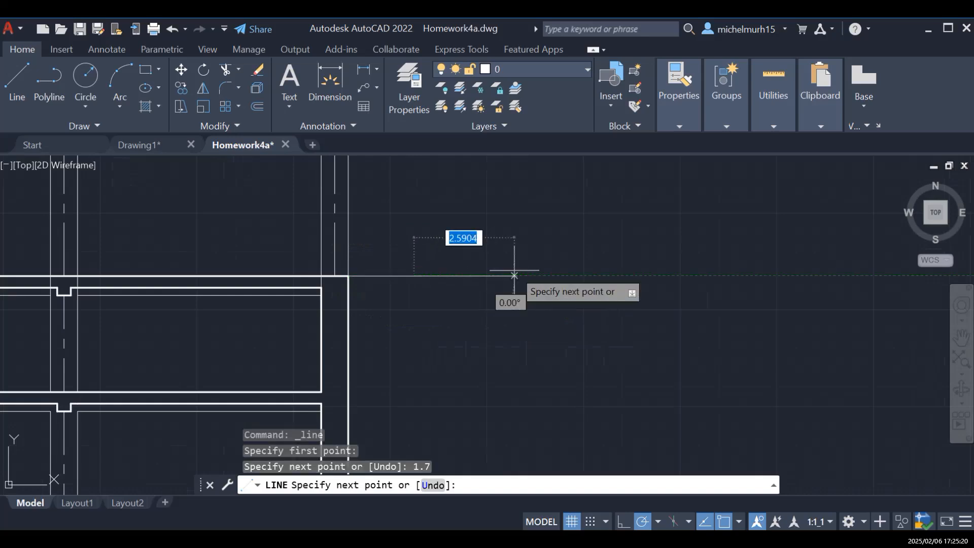
key("Escape")
Step: Examine the ground hatch beside the basement wall at Level 0 in the original section and compare it with the second section
scroll(477, 401, "down", 5)
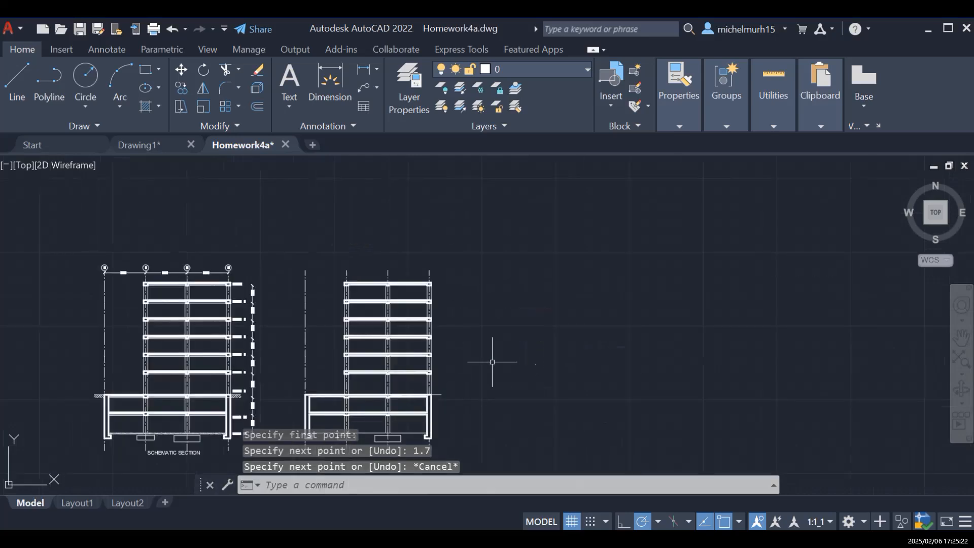
scroll(357, 343, "up", 2)
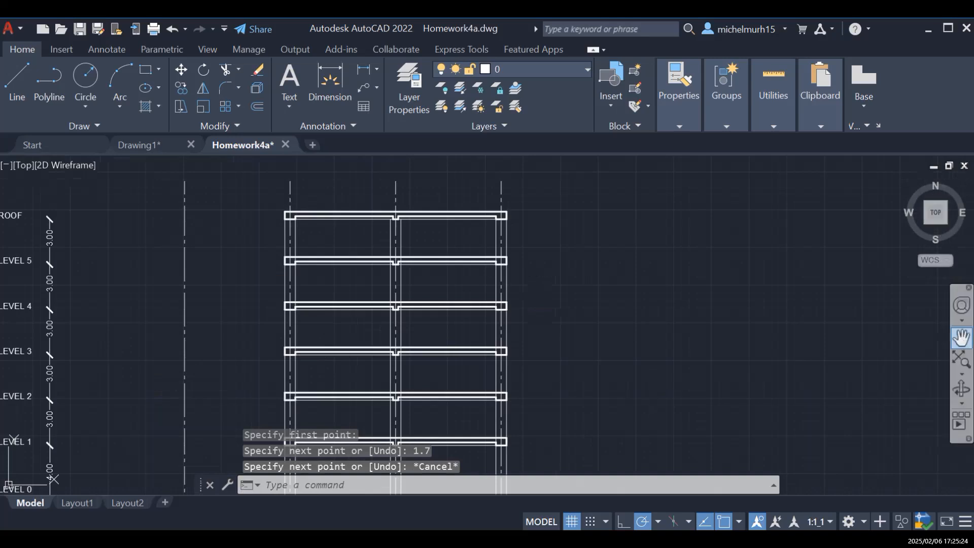
left_click(962, 338)
scroll(569, 384, "down", 2)
left_click_drag(529, 426, 725, 349)
left_click_drag(362, 417, 364, 414)
scroll(364, 414, "up", 4)
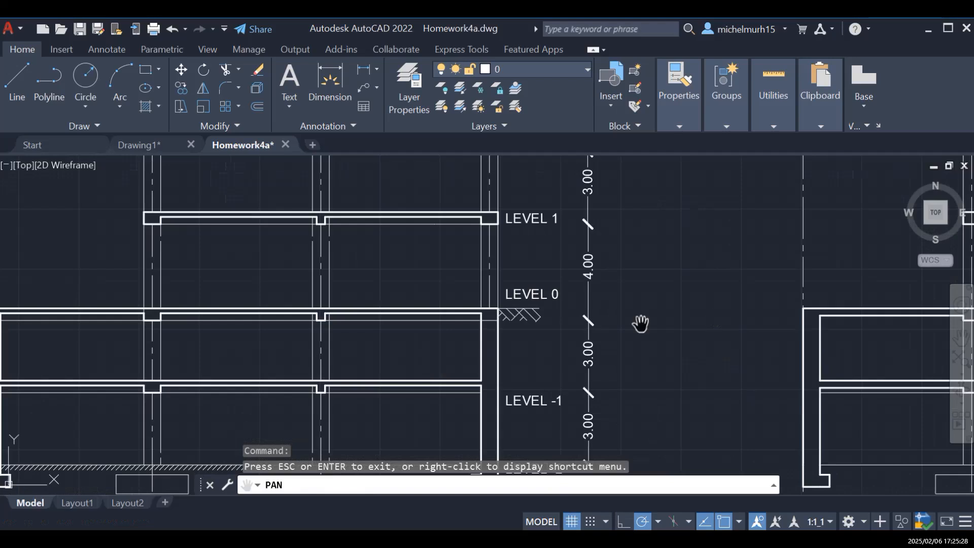
left_click_drag(564, 340, 505, 323)
left_click_drag(625, 306, 417, 314)
left_click_drag(689, 297, 380, 293)
left_click_drag(348, 326, 657, 308)
left_click_drag(152, 321, 255, 319)
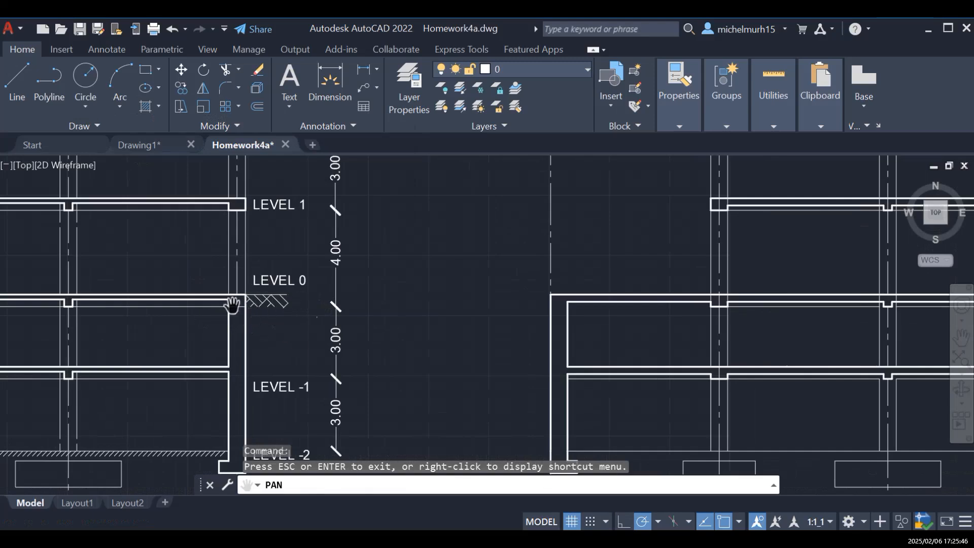
Step: Draw a horizontal line about 2.4 long from the Level 0 beam-soffit line's right end, across the basement wall and under the ground line
left_click_drag(391, 327, 234, 326)
left_click_drag(723, 336, 386, 324)
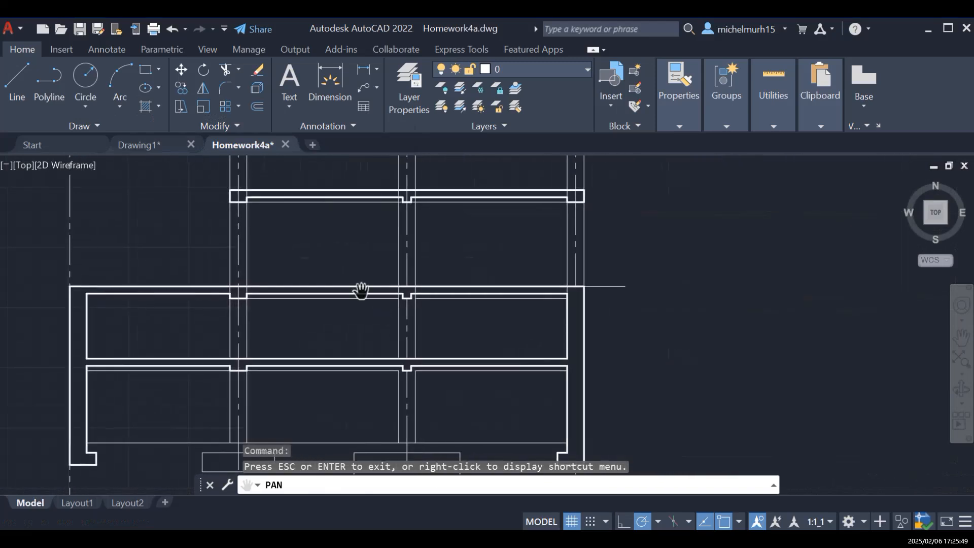
left_click(13, 75)
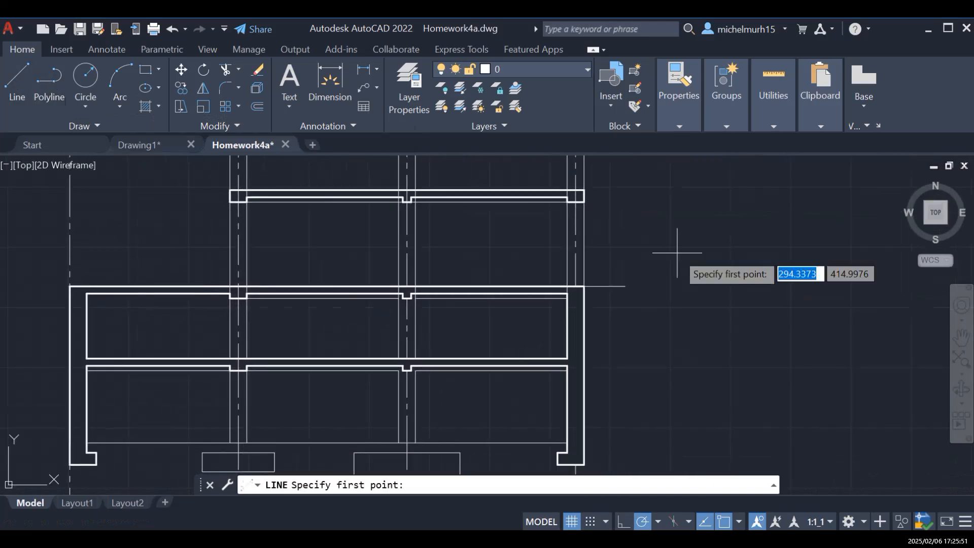
left_click(567, 298)
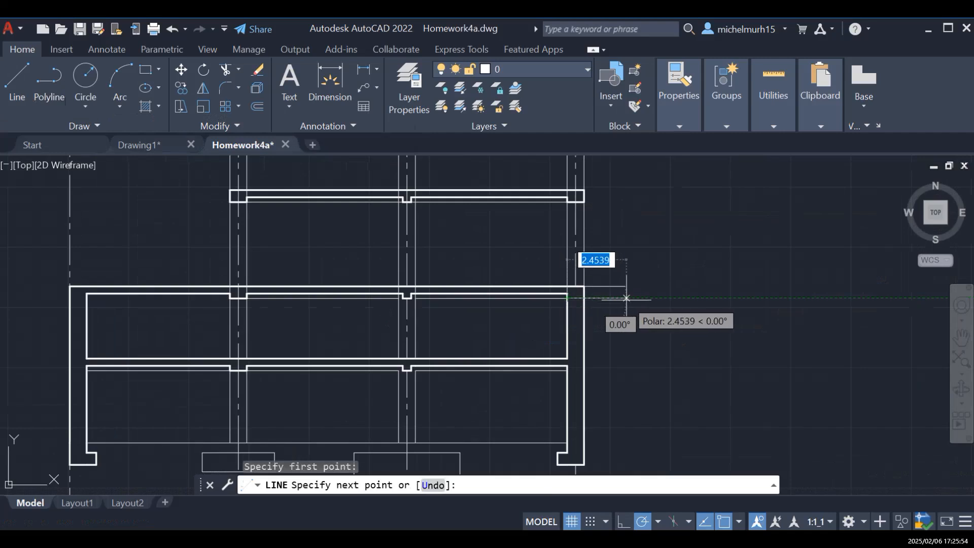
left_click(625, 298)
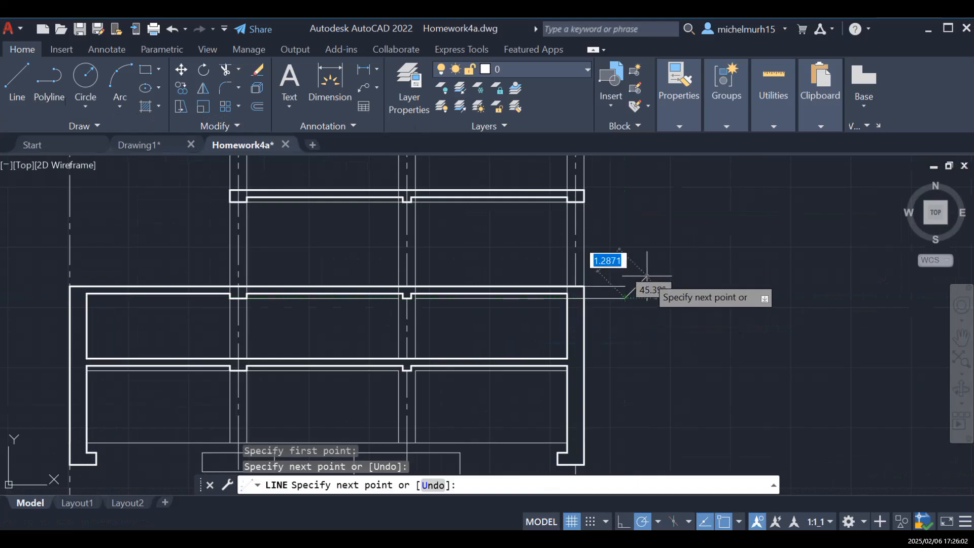
key("Escape")
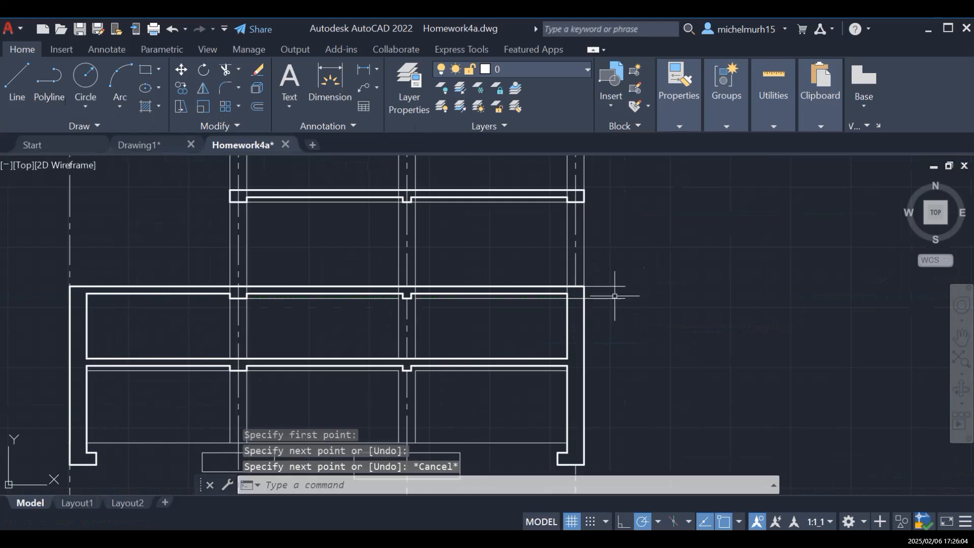
Step: Examine the diagonal ground hatch beside the original section's Level 0 basement wall and compare it with the second section's ground lines
left_click(961, 337)
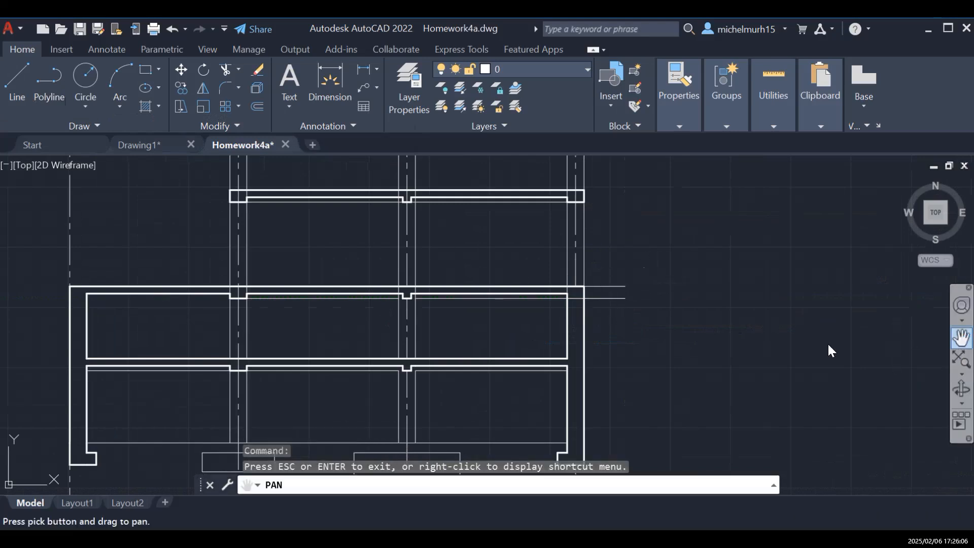
left_click_drag(167, 318, 741, 328)
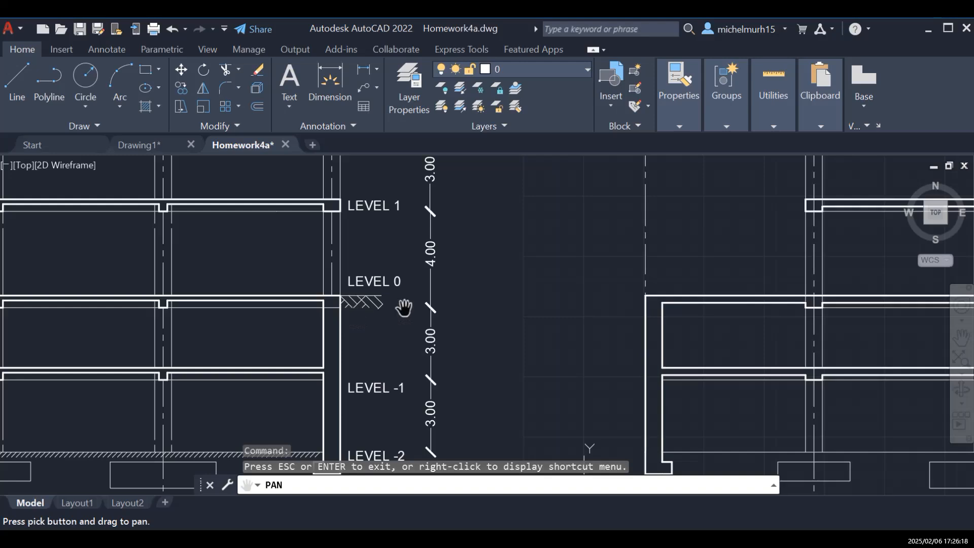
mouse_move(724, 341)
left_mouse_down()
mouse_move(428, 333)
mouse_move(483, 345)
left_mouse_up()
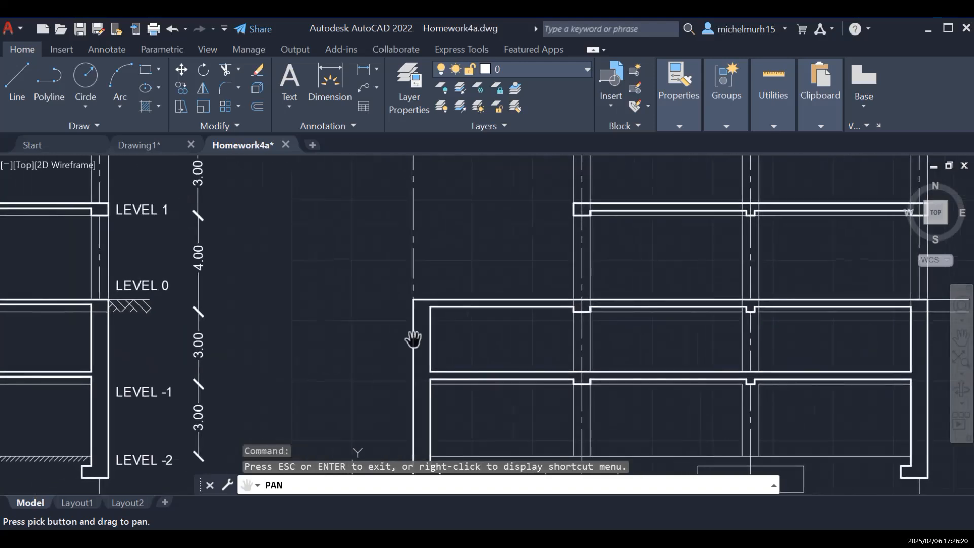
left_click_drag(676, 334, 610, 334)
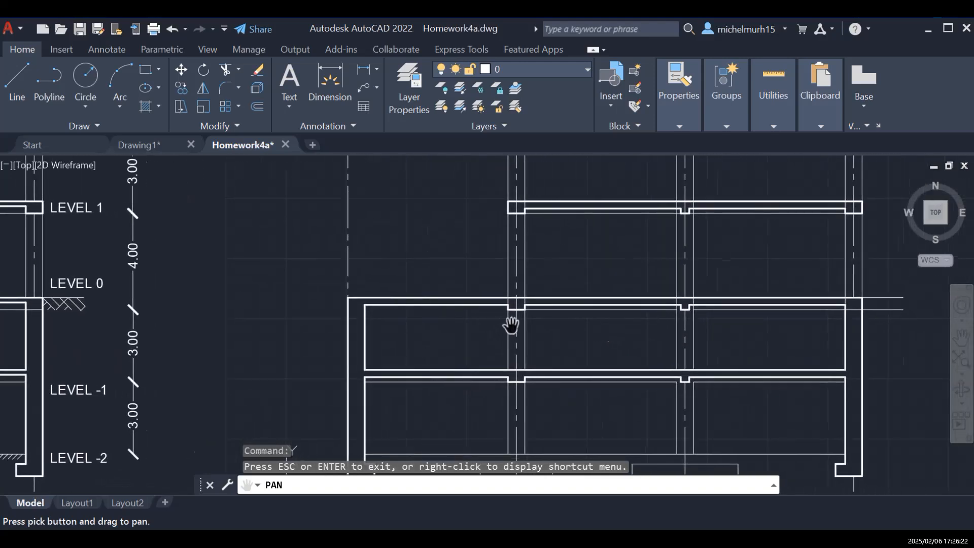
scroll(573, 325, "down", 2)
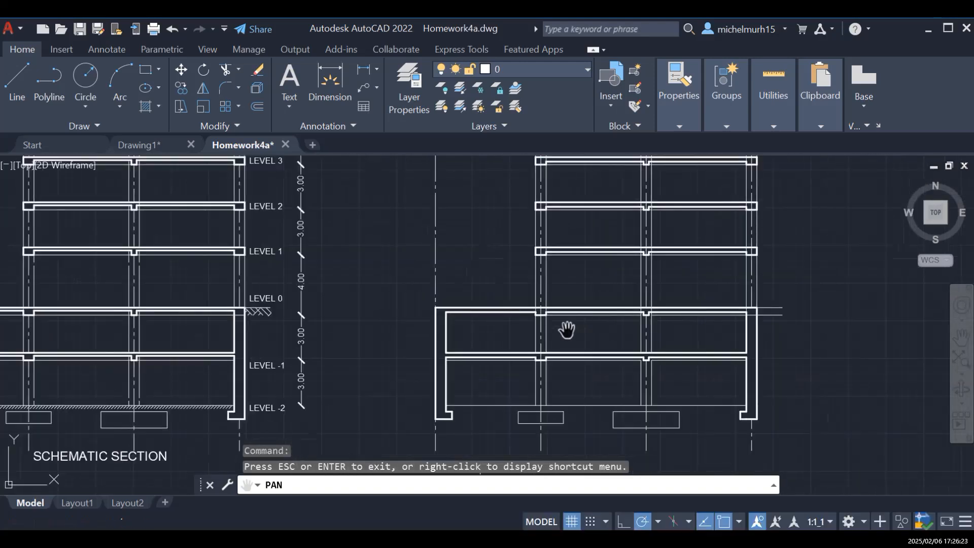
left_click(17, 77)
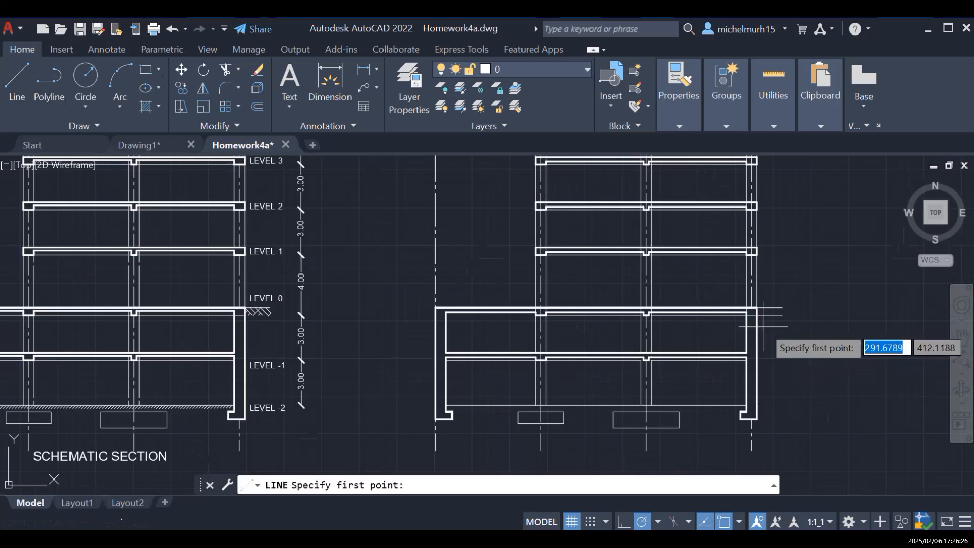
scroll(781, 314, "up", 4)
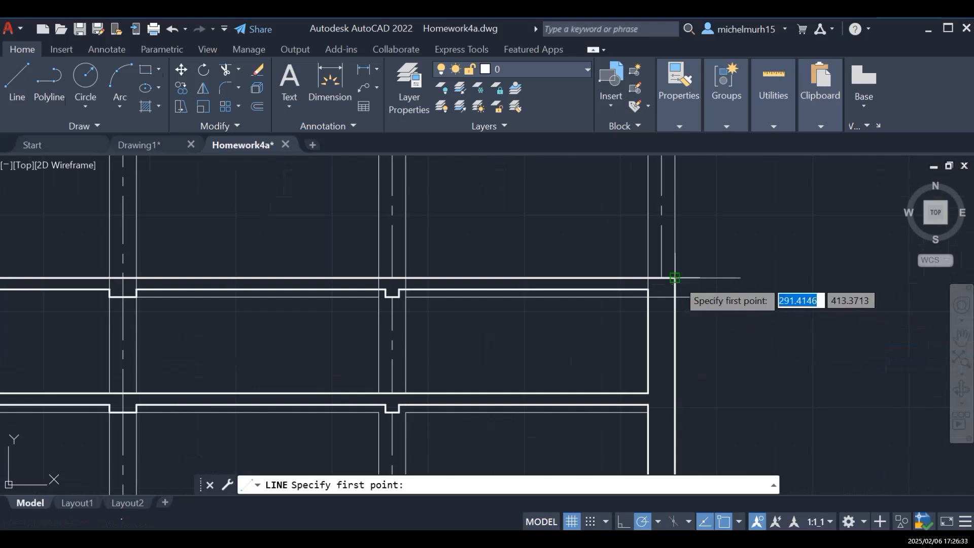
left_click(674, 278)
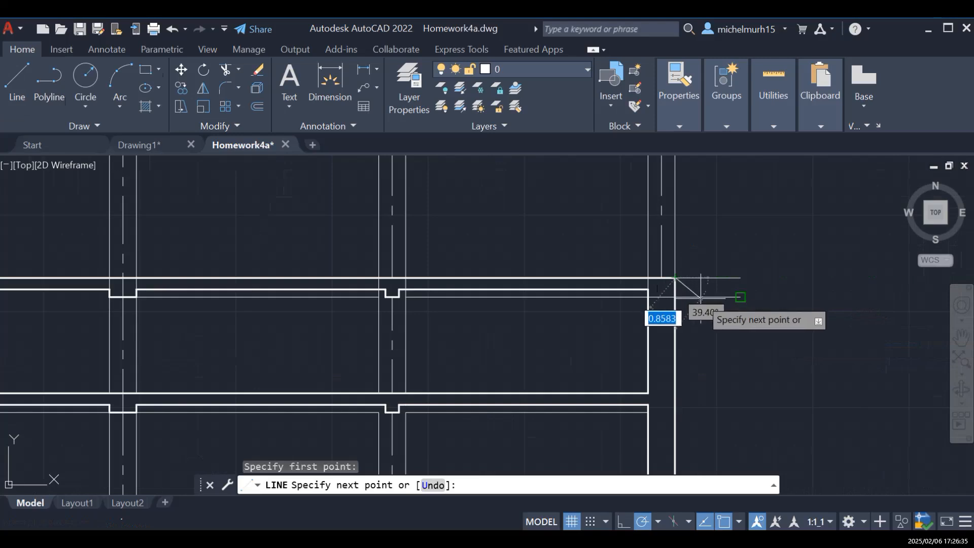
scroll(697, 293, "down", 4)
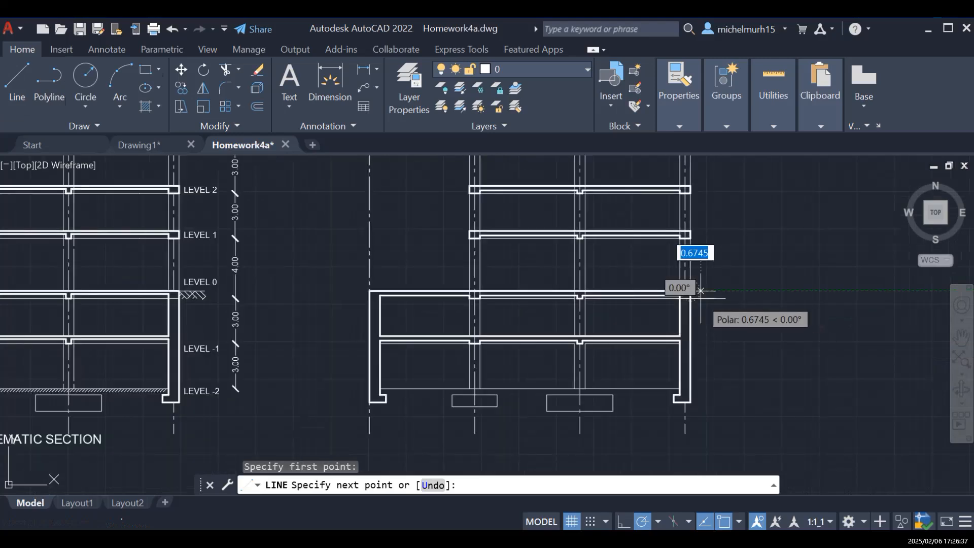
scroll(701, 291, "up", 4)
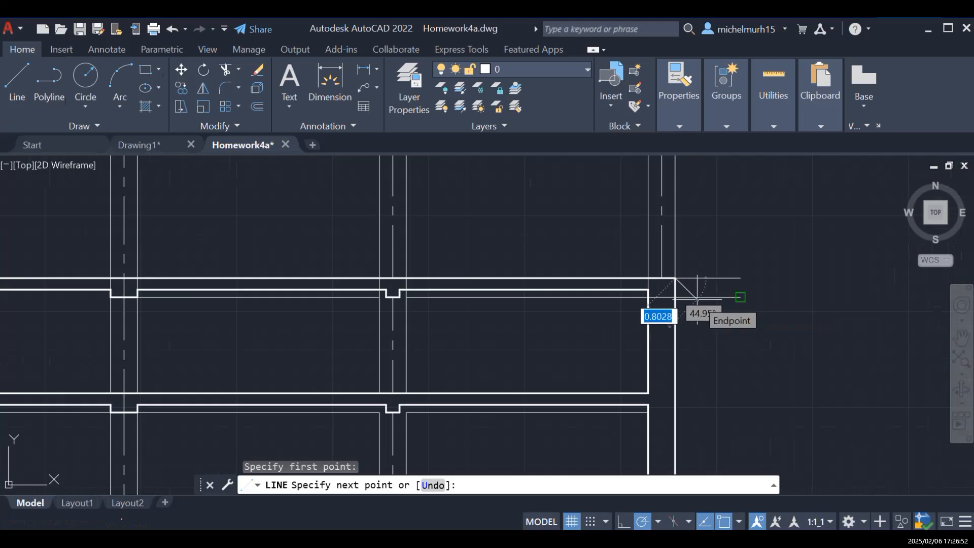
type("44")
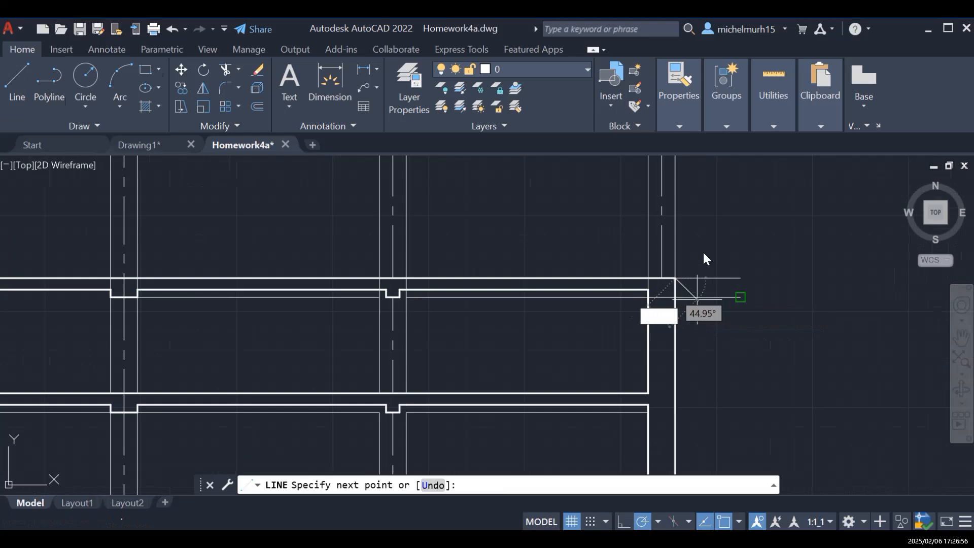
key("Escape")
Step: Draw a diagonal line about 0.7 long at 44° from the second section's right-hand basement wall corner down to the lower ground line
key("space")
left_click(675, 278)
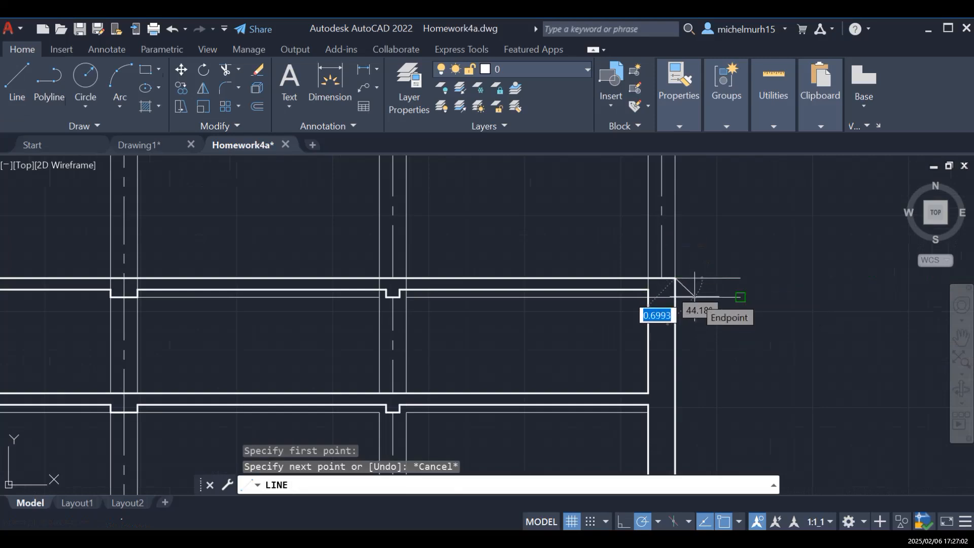
key("Tab")
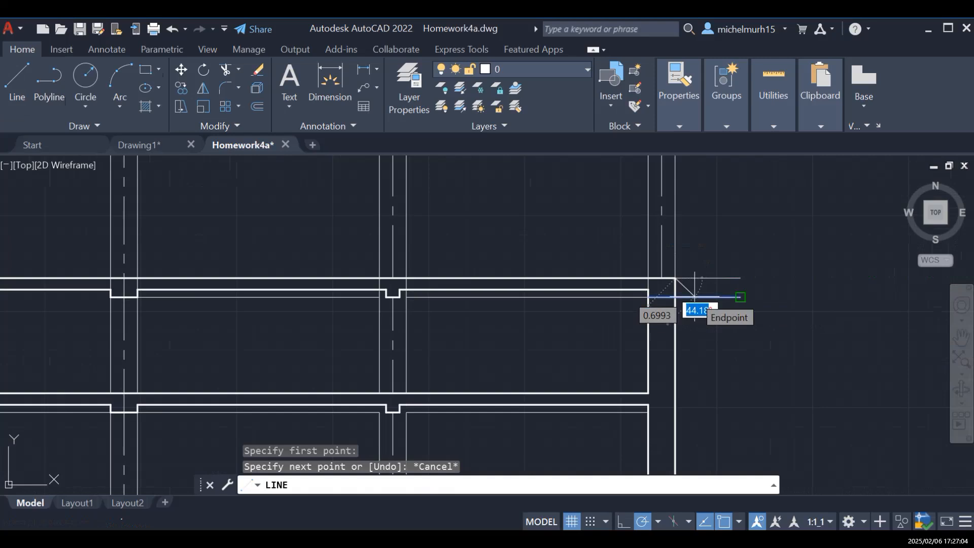
key("BackSpace")
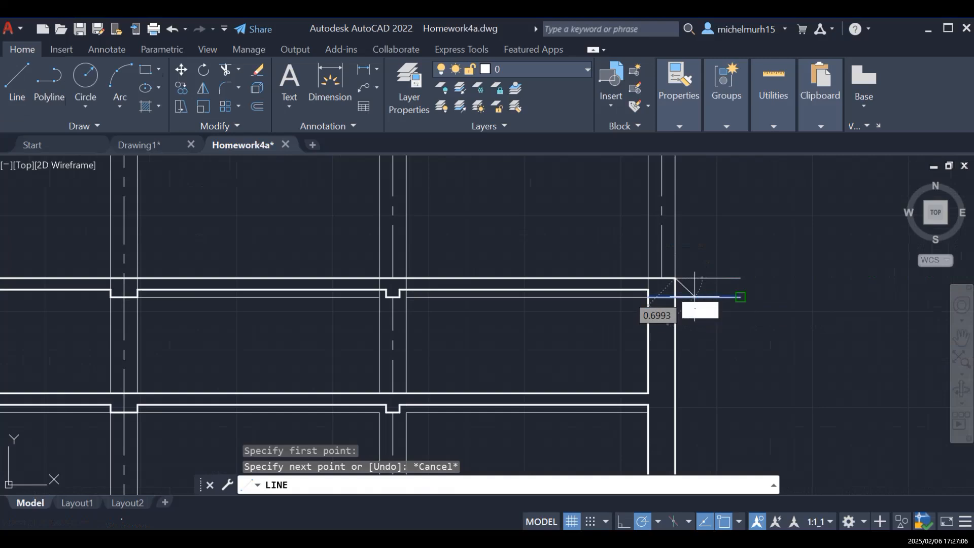
type("44")
key("Return")
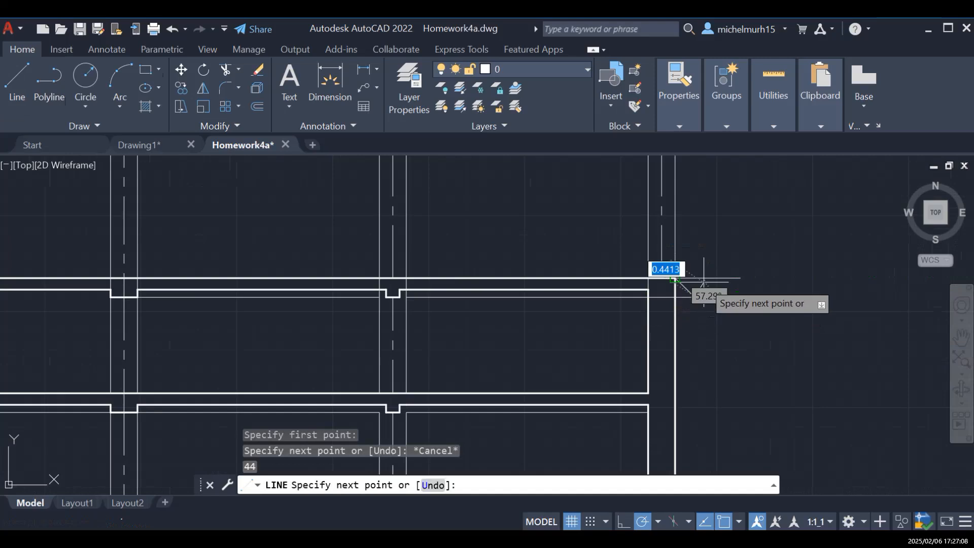
key("Escape")
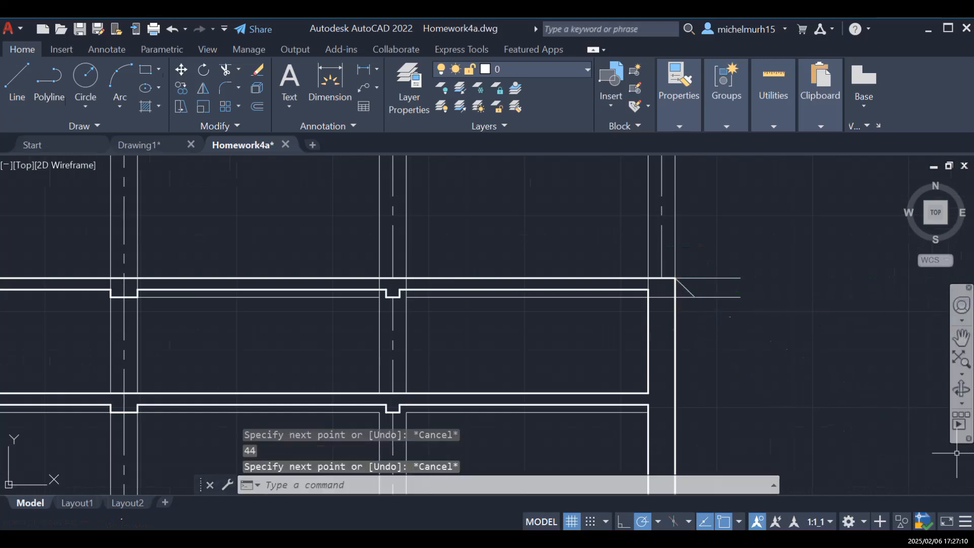
Step: Compare the arrangement of the original section's Level 0 ground hatch lines with the new diagonal in the second section
left_click(961, 336)
left_click_drag(261, 345, 624, 344)
left_click_drag(190, 323, 371, 341)
left_click_drag(62, 335, 290, 338)
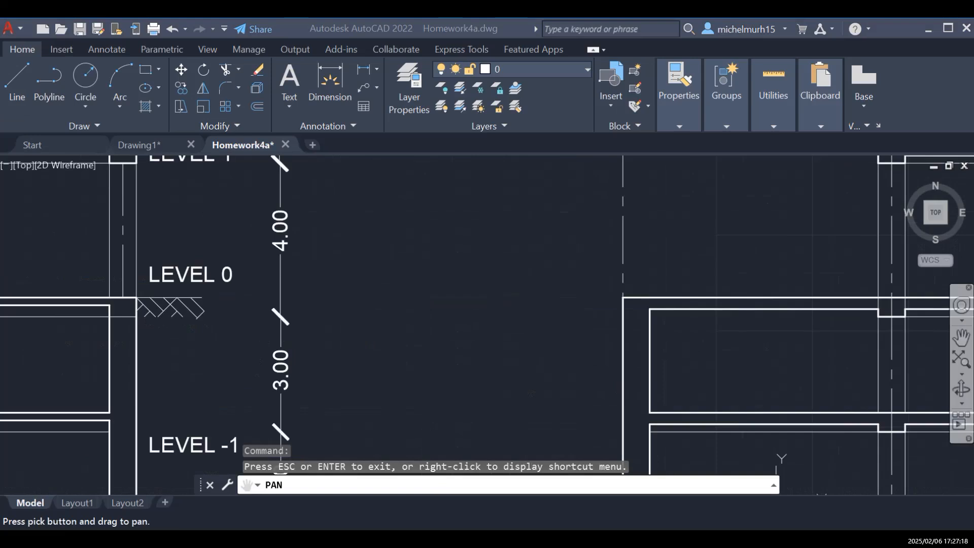
left_click_drag(747, 349, 343, 325)
scroll(344, 325, "down", 4)
left_click_drag(567, 344, 457, 343)
scroll(471, 332, "up", 4)
scroll(485, 345, "up", 4)
mouse_move(610, 355)
left_mouse_down()
mouse_move(485, 345)
mouse_move(502, 406)
mouse_move(517, 414)
left_mouse_up()
left_click_drag(423, 355, 775, 337)
left_click_drag(189, 300, 611, 308)
left_click_drag(57, 304, 529, 314)
scroll(337, 330, "down", 4)
left_click_drag(135, 341, 495, 345)
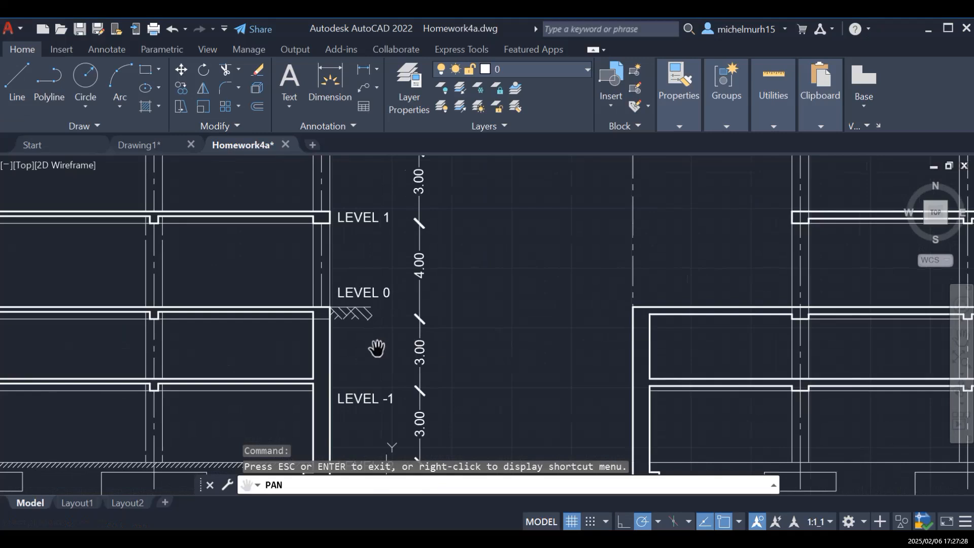
Step: Measure the horizontal spacing between the basement wall corner and the next hatch diagonal in the original section with a temporary line
key("Escape")
left_click(22, 71)
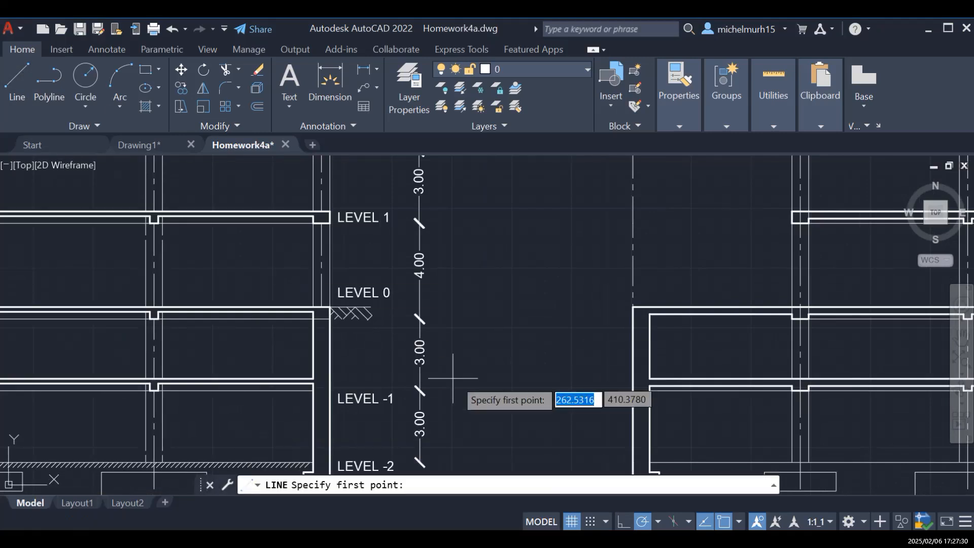
scroll(348, 334, "up", 4)
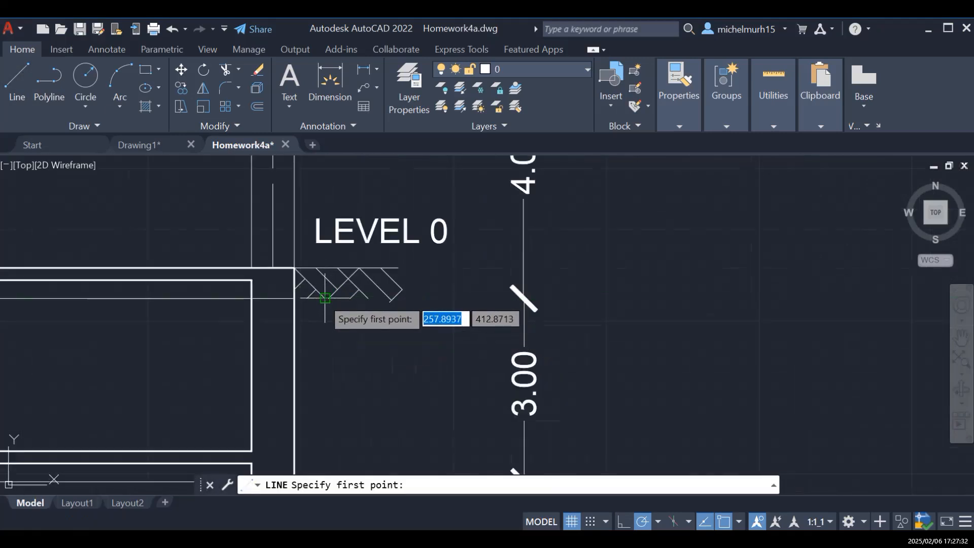
left_click(337, 289)
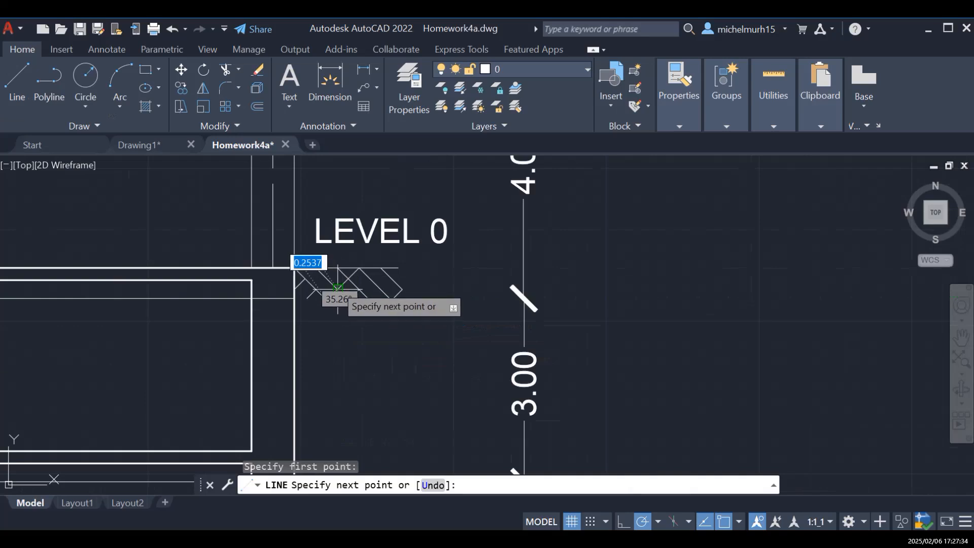
key("Escape")
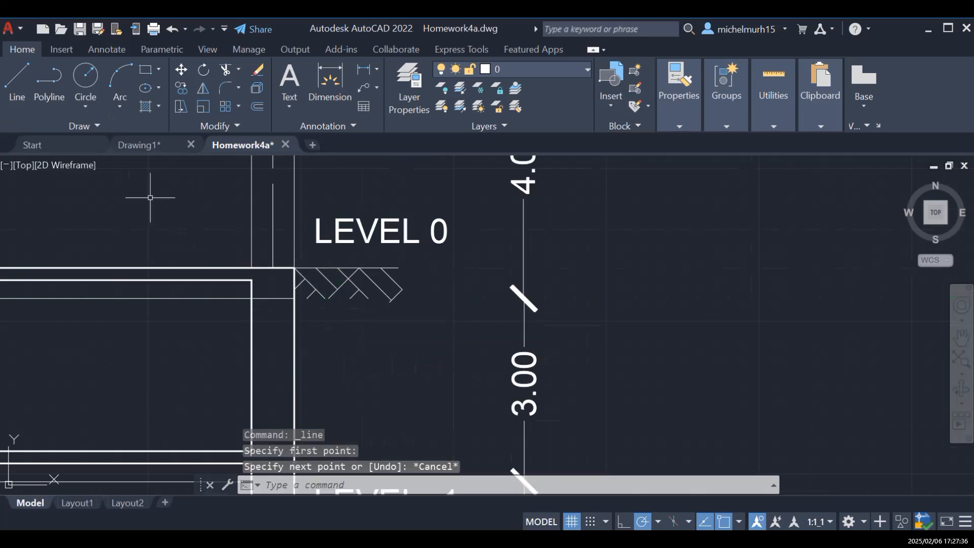
left_click(19, 68)
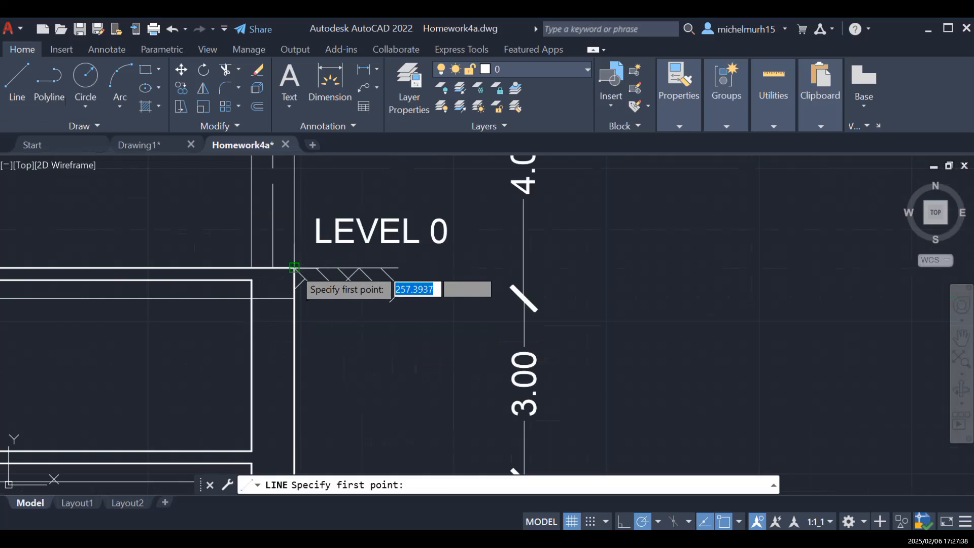
left_click(294, 268)
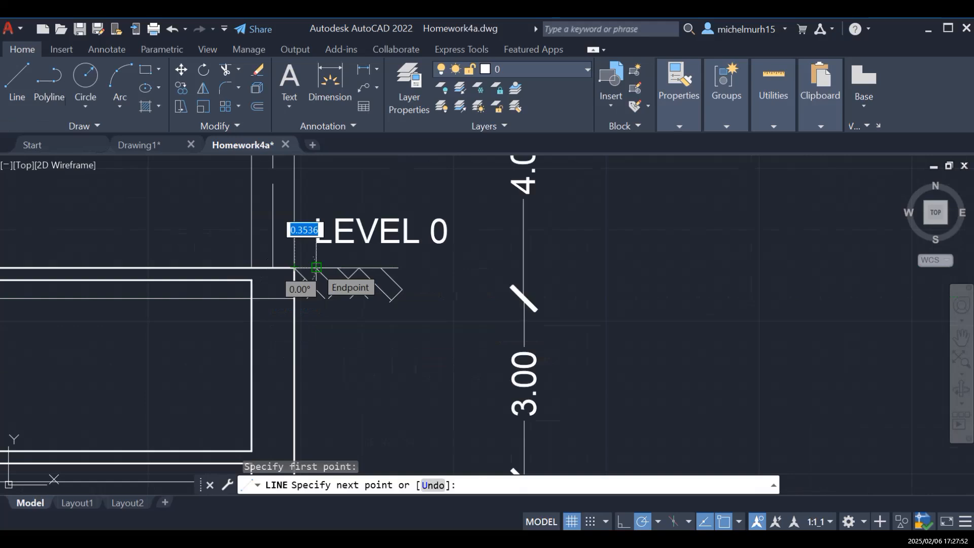
key("Escape")
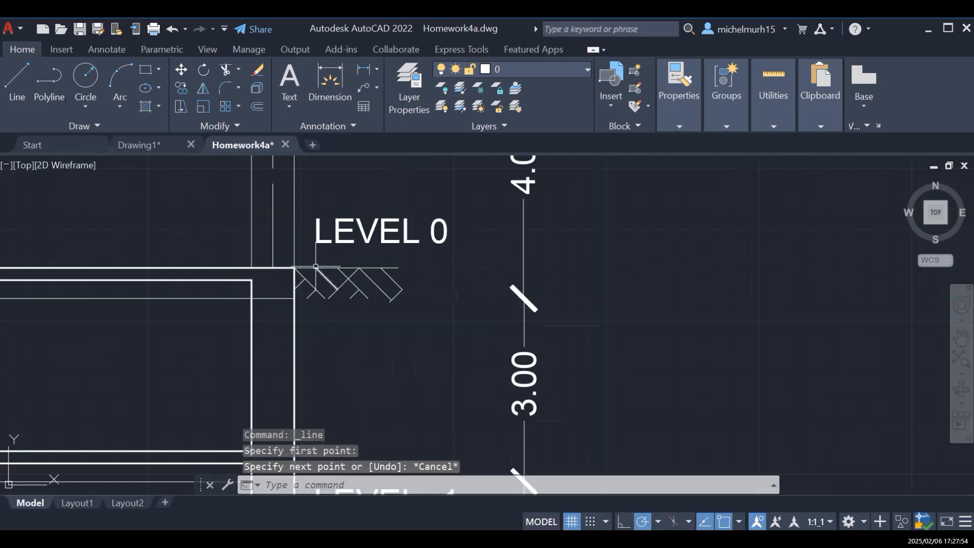
Step: Offset the hatch diagonal at the second section's right-hand basement wall corner by 0.3536 away from the wall
scroll(710, 291, "down", 4)
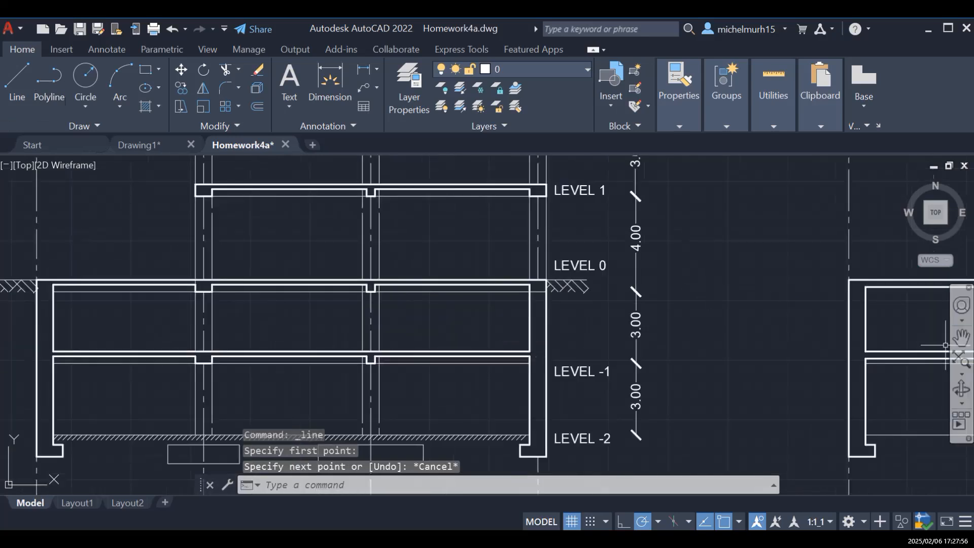
left_click(961, 336)
left_click_drag(858, 335, 287, 302)
left_click_drag(674, 330, 521, 332)
key("Escape")
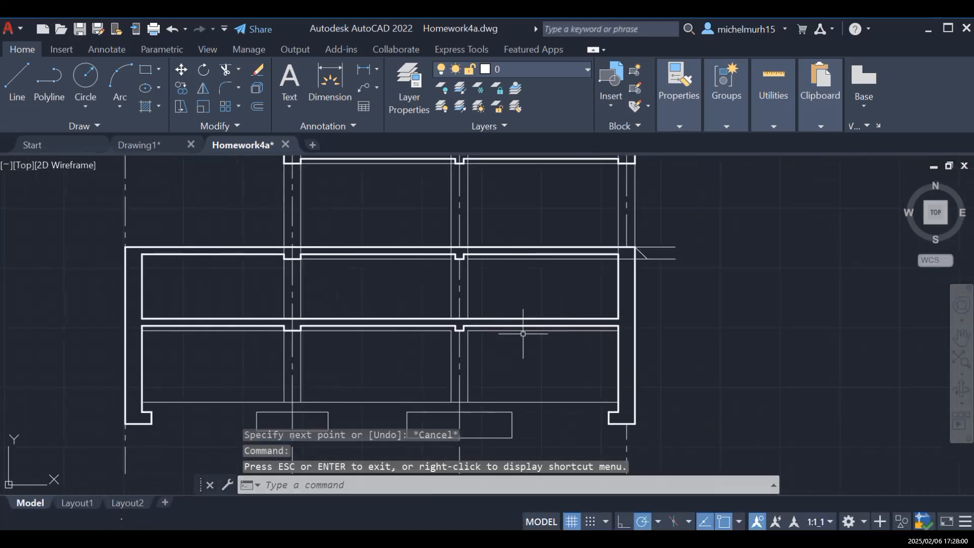
left_click(17, 82)
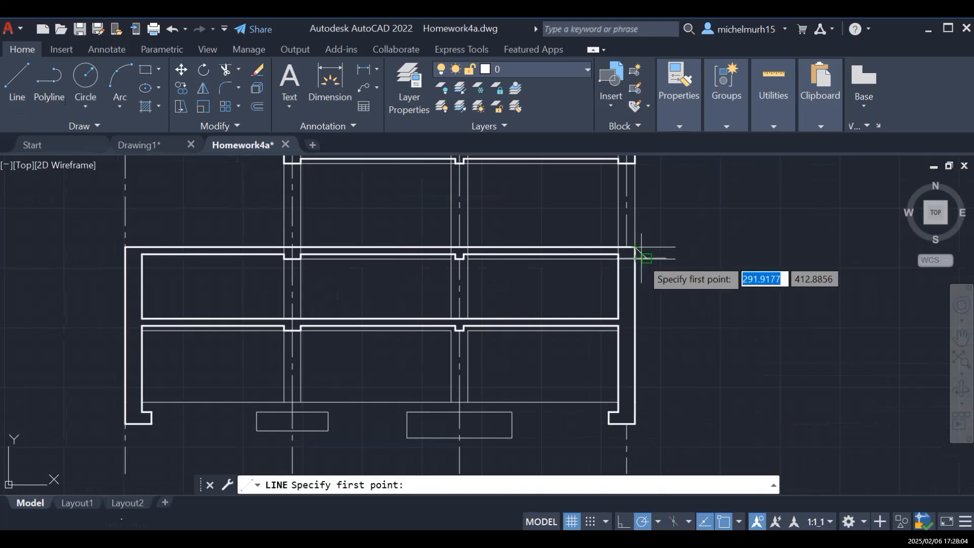
key("Escape")
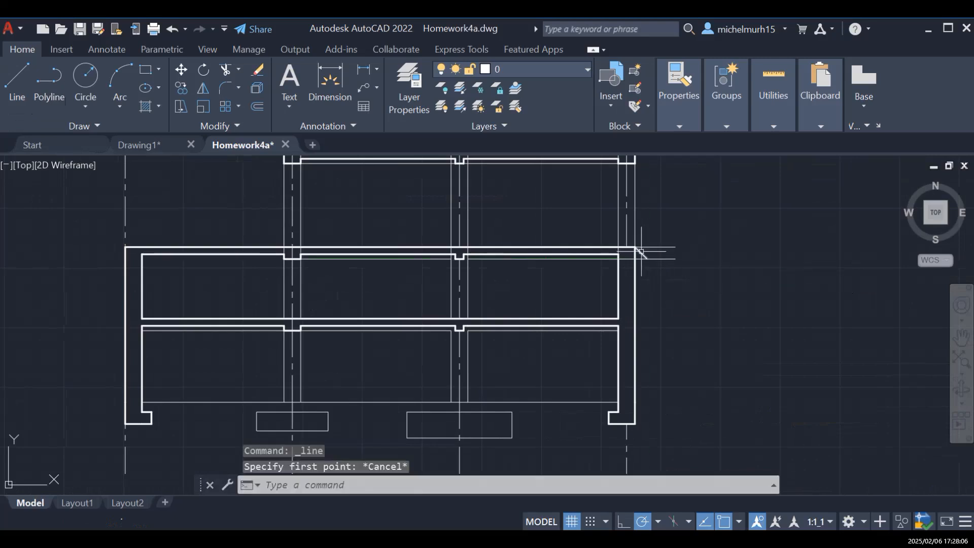
left_click(640, 252)
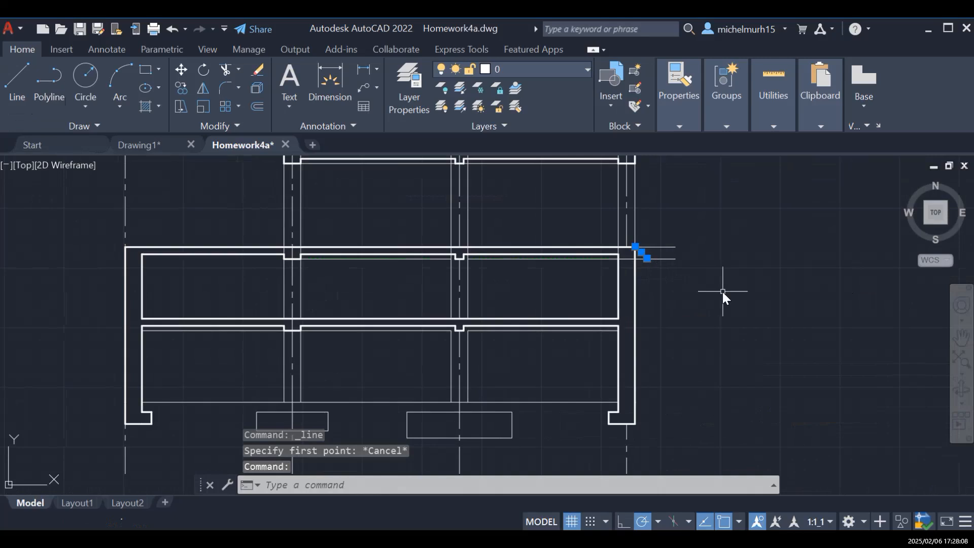
type("offse")
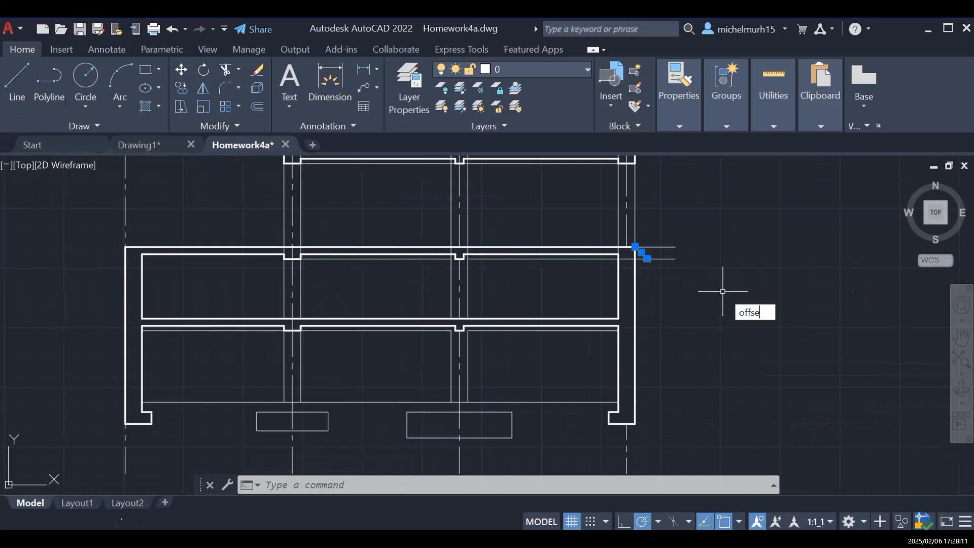
type("t")
key("Return")
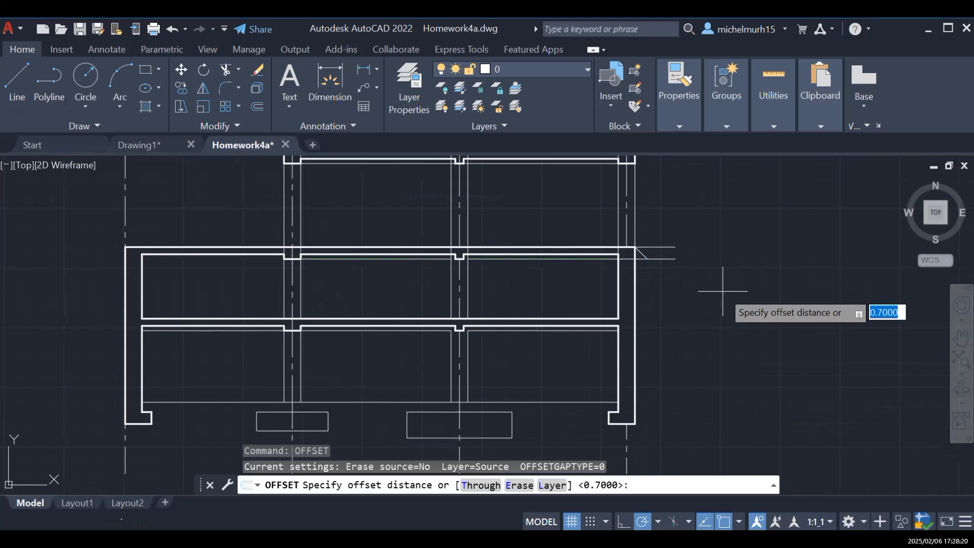
type("0.3536")
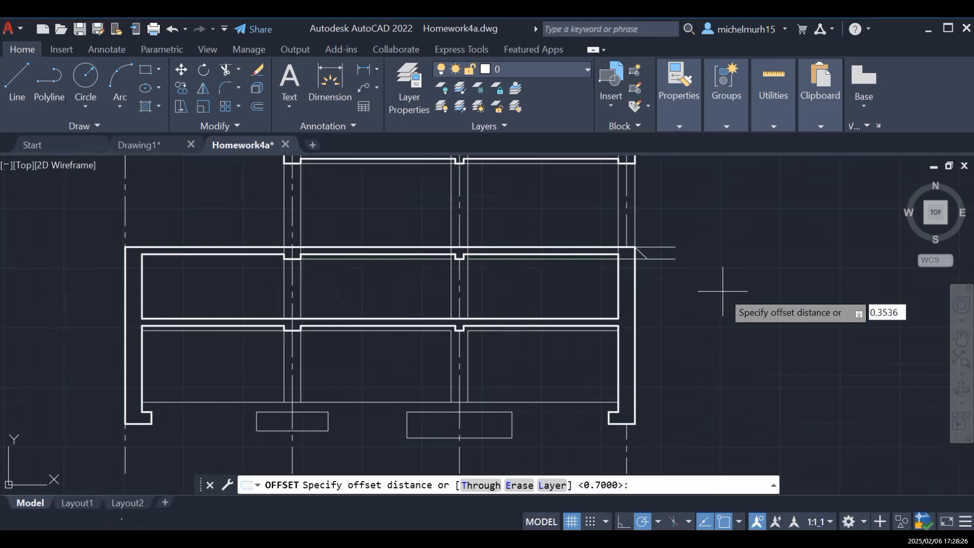
key("Return")
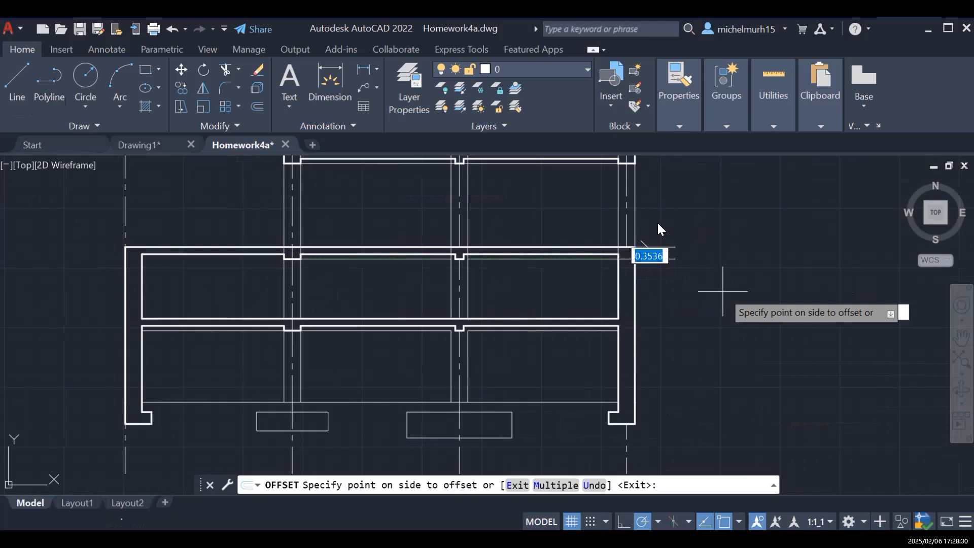
scroll(708, 232, "up", 4)
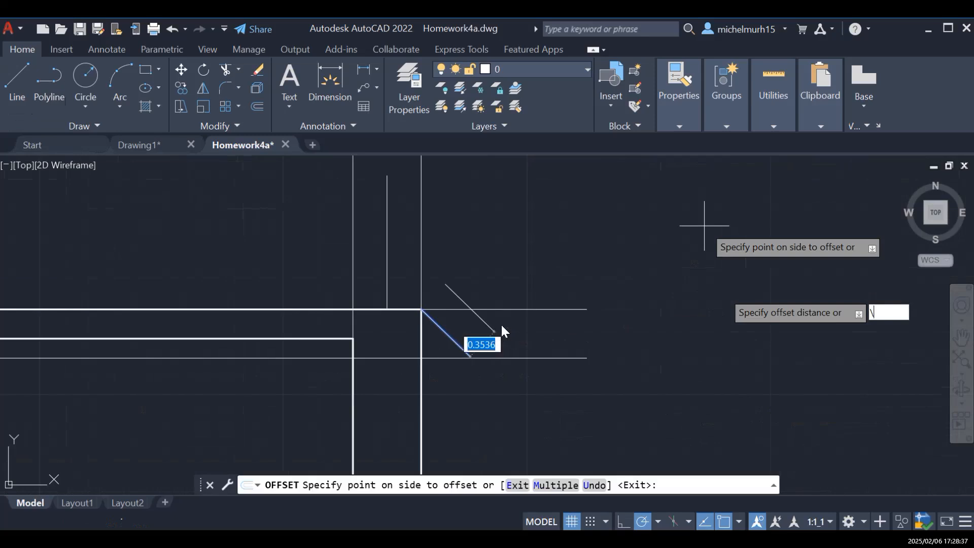
left_click(500, 343)
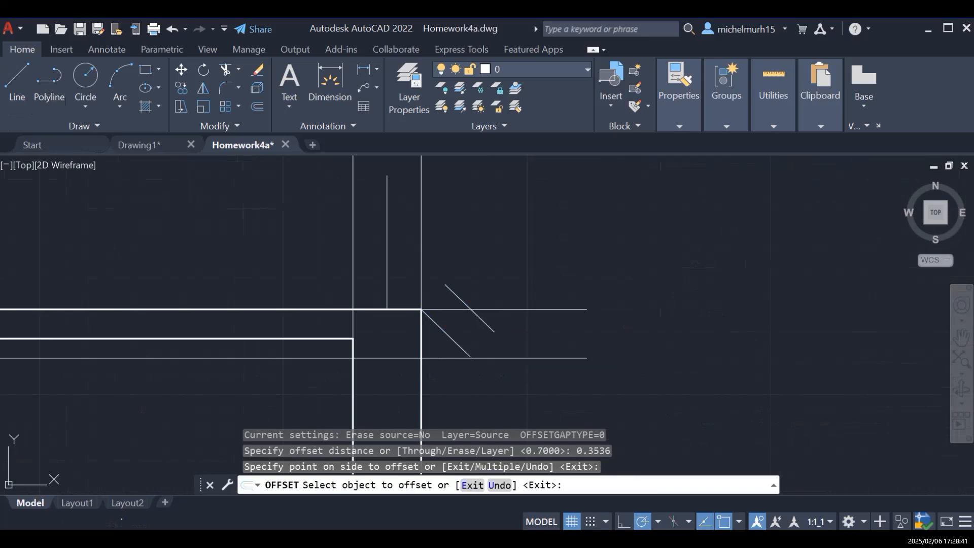
Step: Add two more parallel diagonals outward at the same 0.3536 spacing, each offset from the previous copy
left_click(484, 321)
left_click(538, 321)
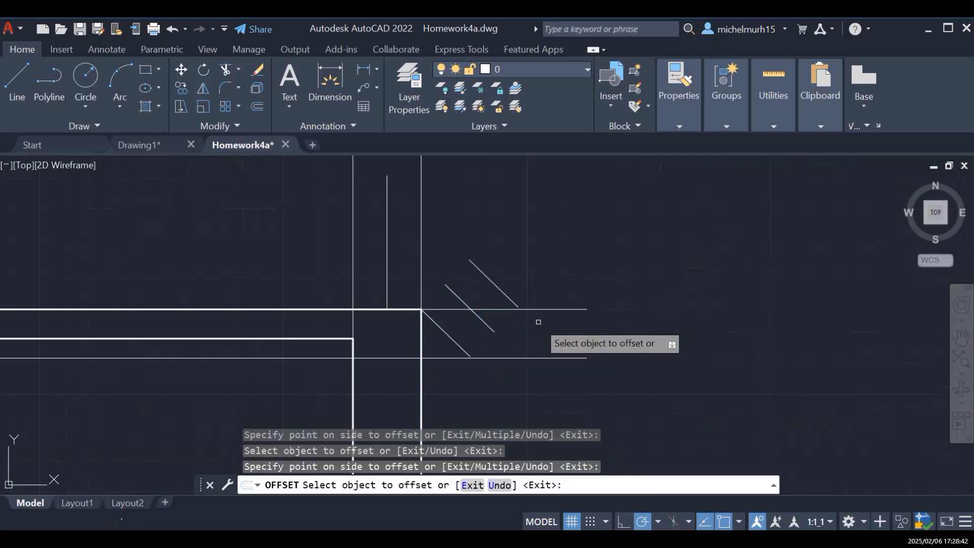
left_click(513, 300)
left_click(545, 294)
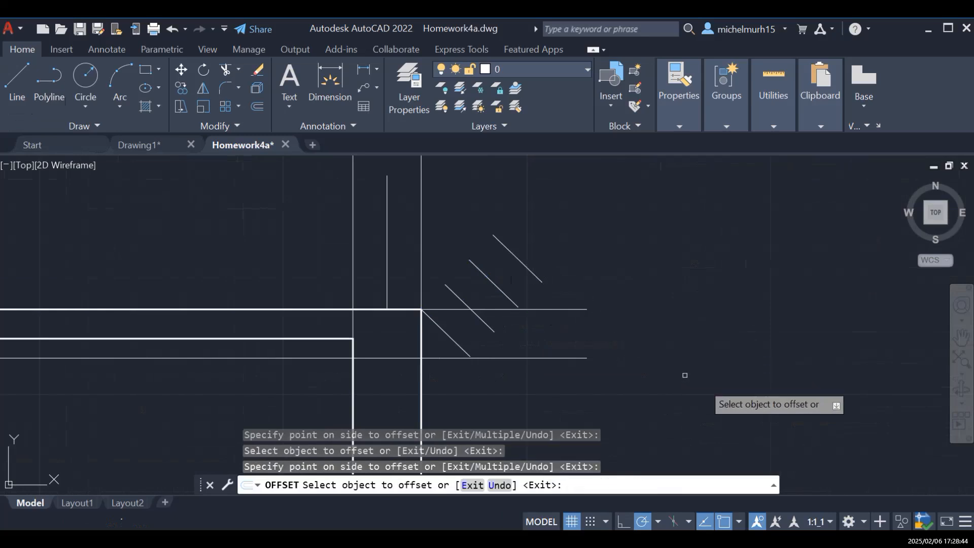
key("Escape")
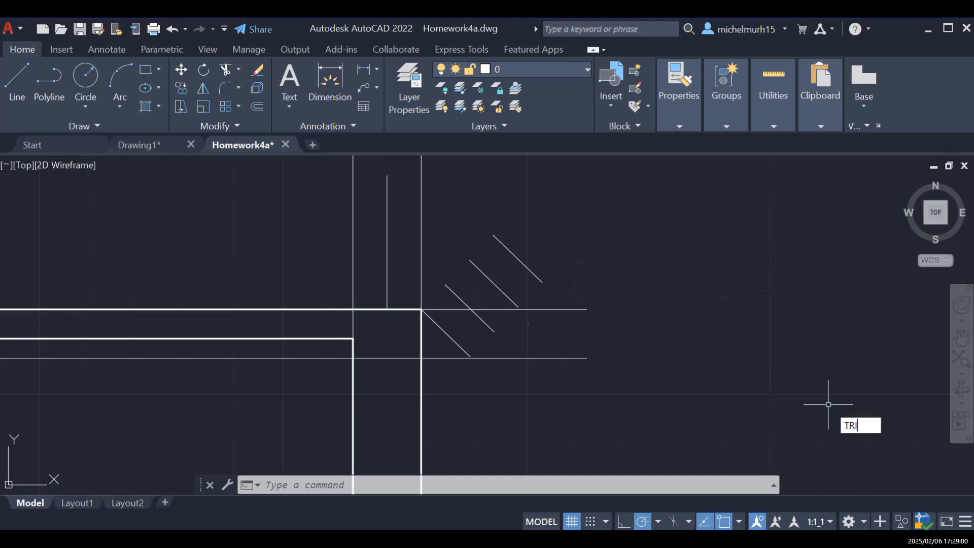
Step: Extend the first two offset diagonals to the lower ground line and the outermost one to the upper ground line
key("Escape")
key("Escape")
type("exte")
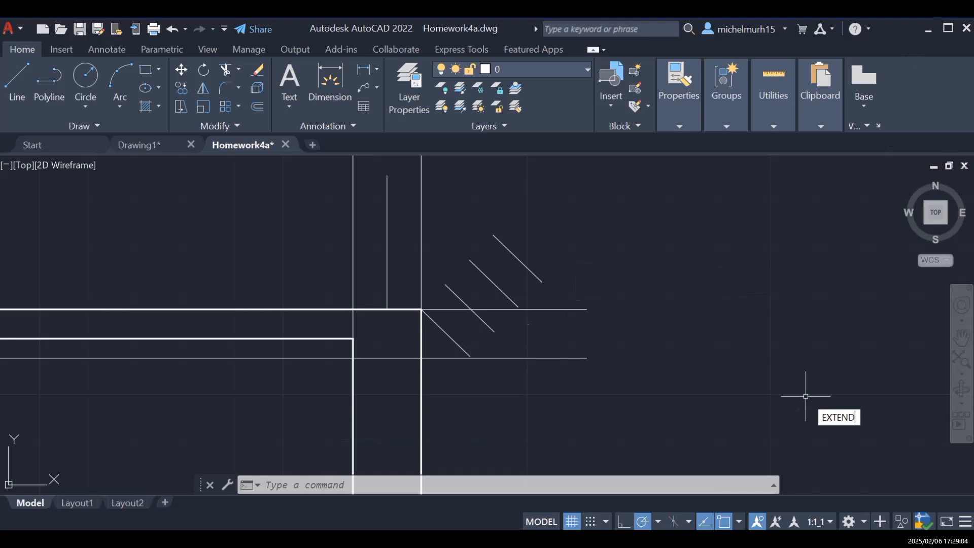
key("Return")
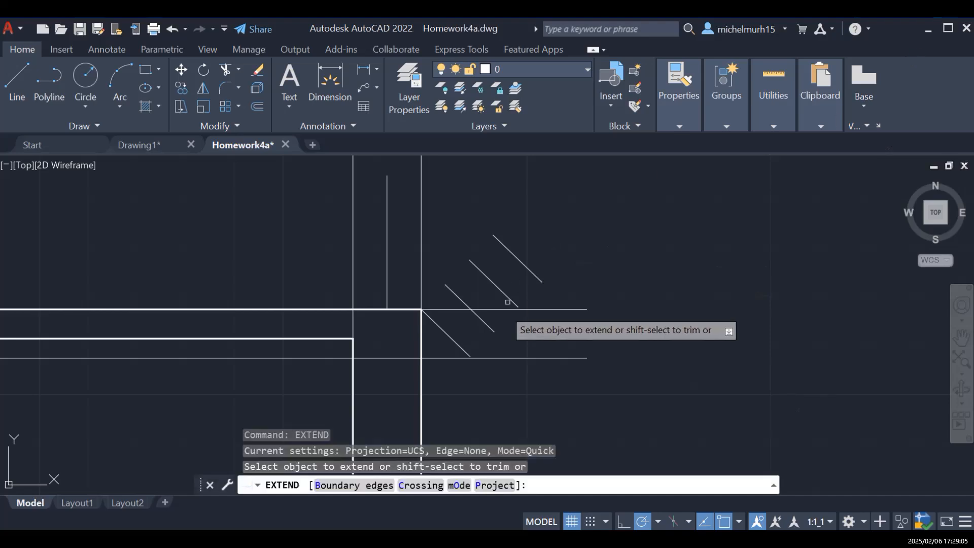
left_click(491, 329)
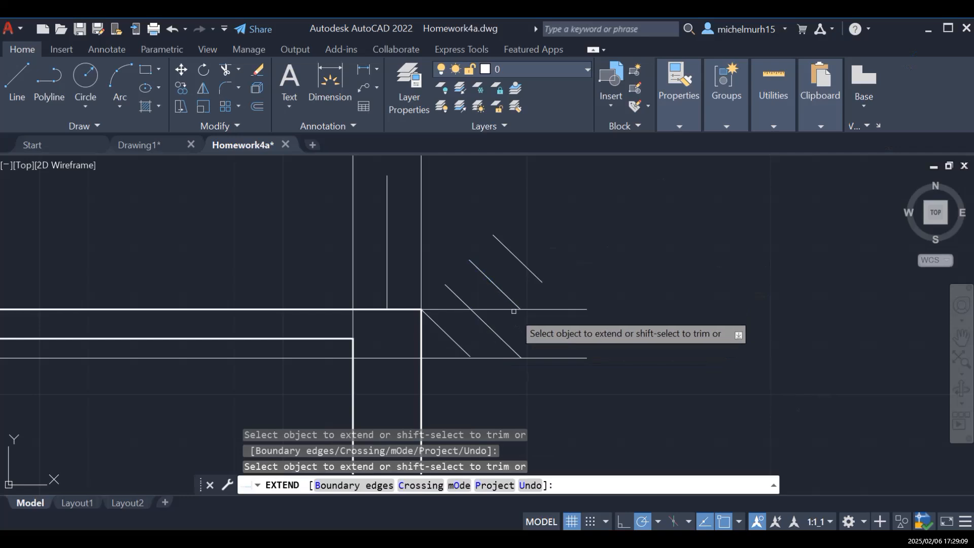
left_click(517, 302)
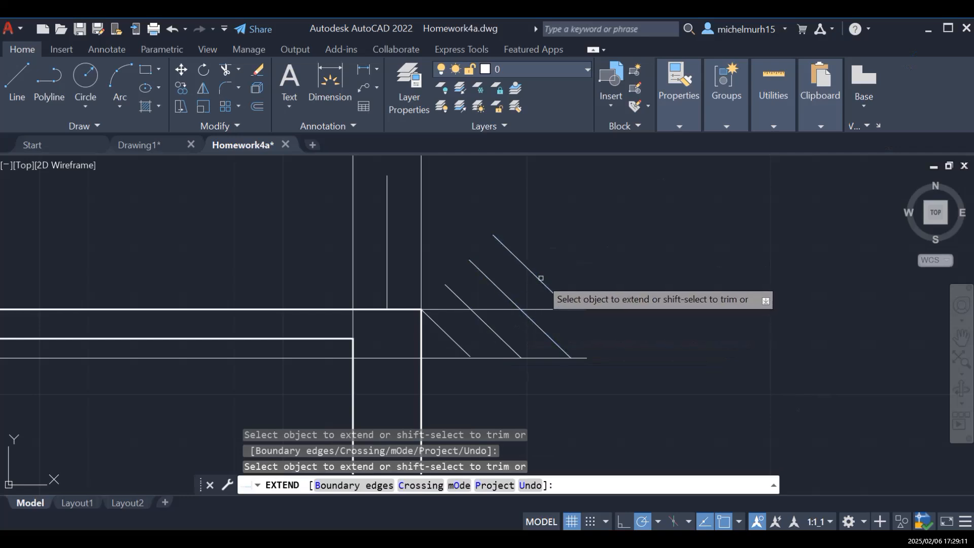
left_click(559, 303)
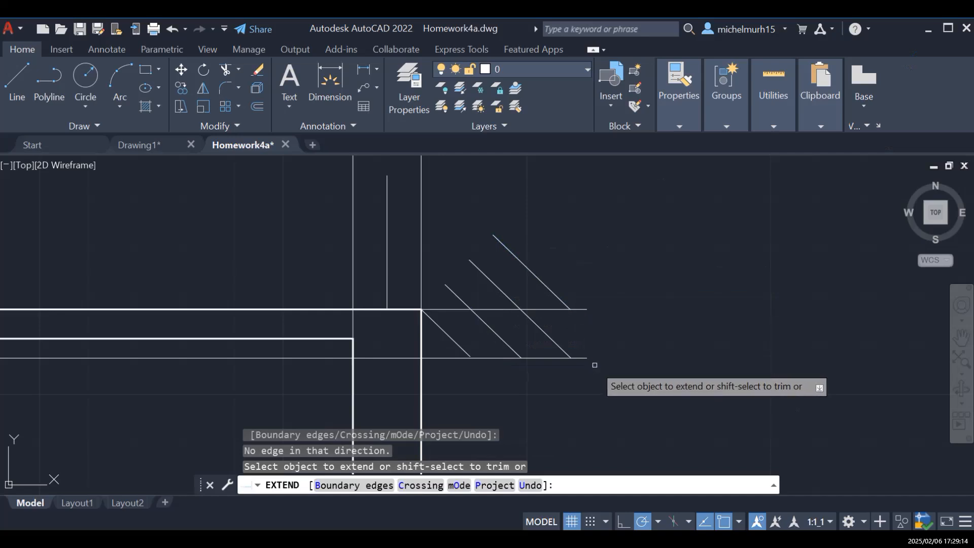
key("Escape")
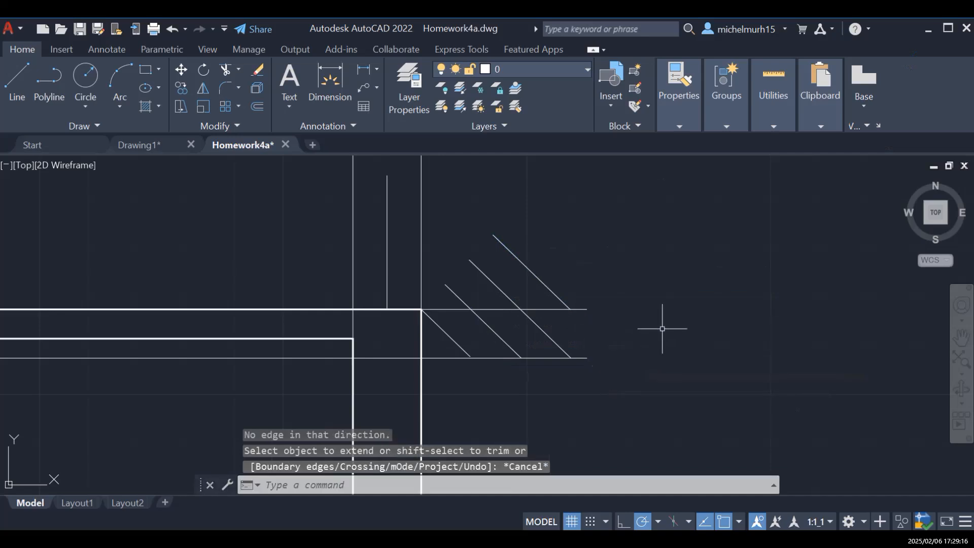
Step: Trim the two extended hatch diagonals above the upper ground line and remove the outermost diagonal entirely
type("trim")
key("Return")
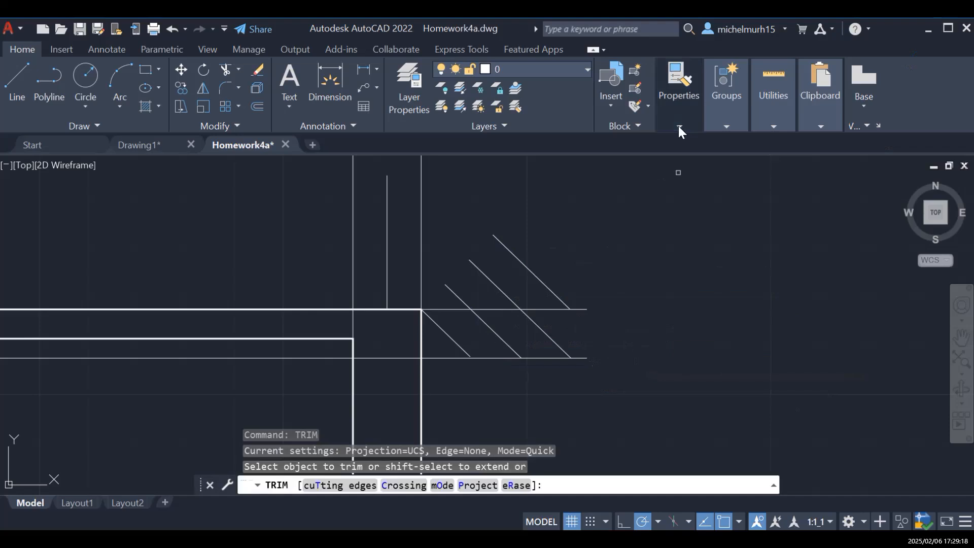
left_click(459, 296)
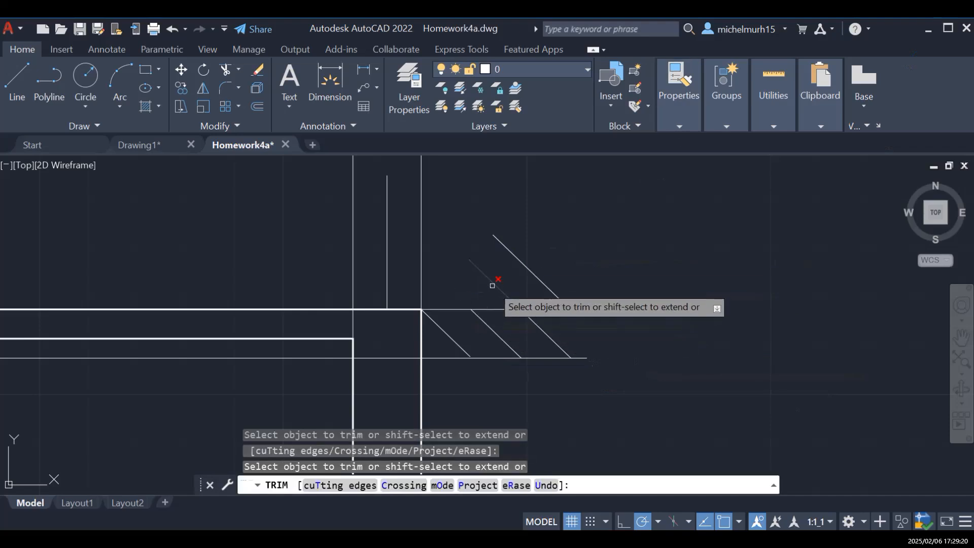
left_click(492, 285)
left_click(538, 280)
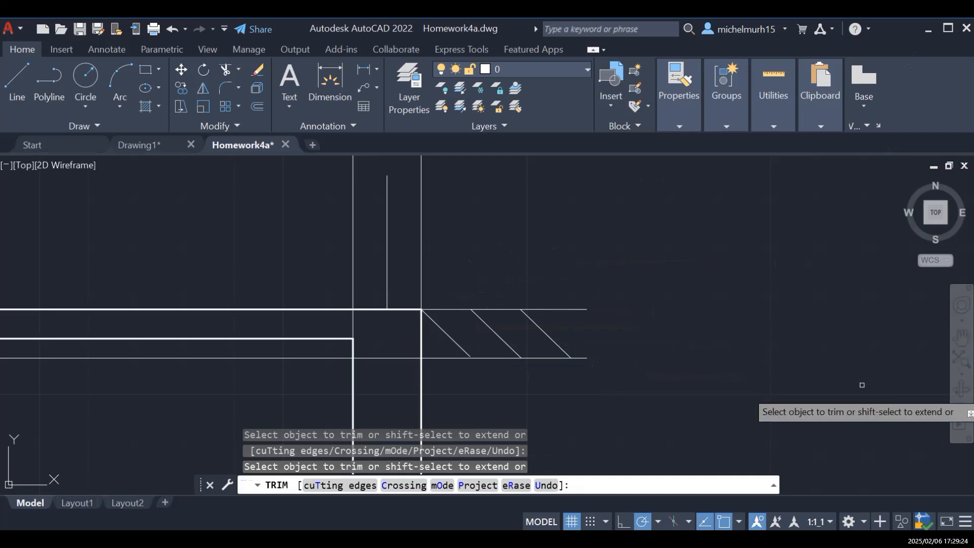
Step: Compare the original section's Level 0 ground hatch pattern with the new parallel diagonals beside the second section's basement wall
scroll(518, 332, "down", 6)
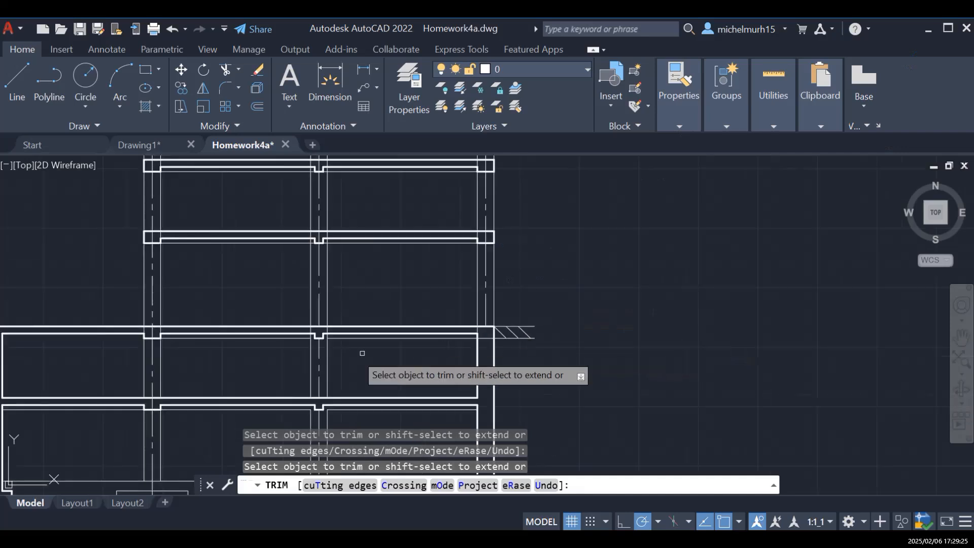
left_click(961, 337)
scroll(367, 343, "down", 4)
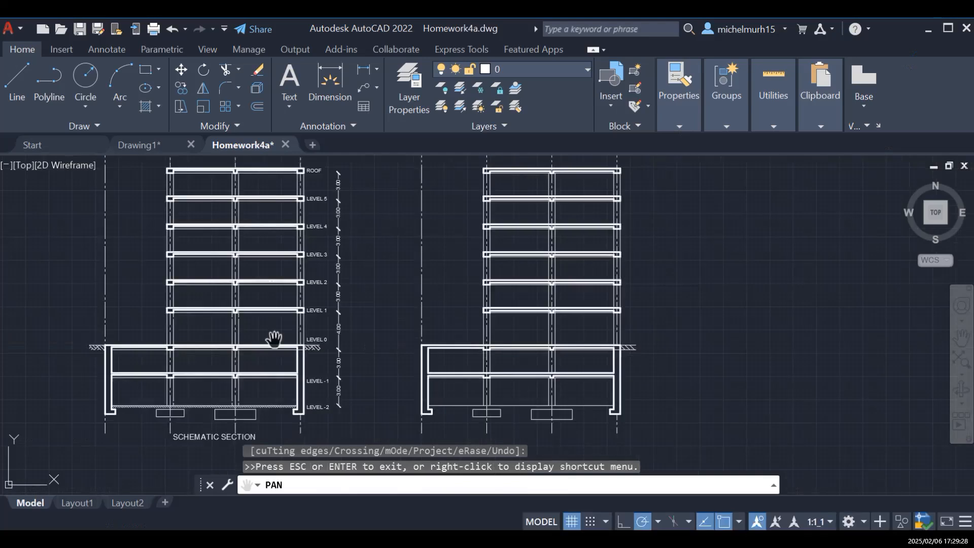
scroll(281, 342, "up", 4)
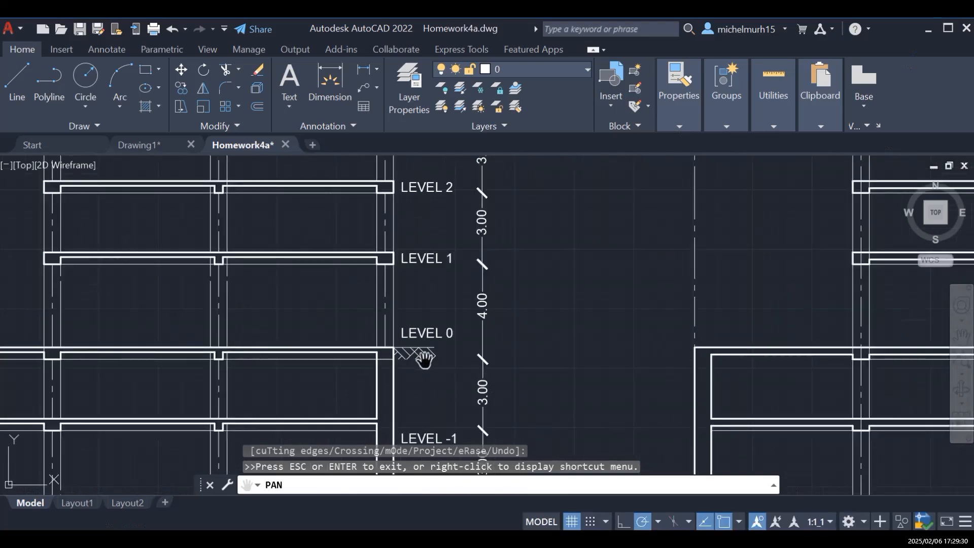
scroll(436, 364, "up", 4)
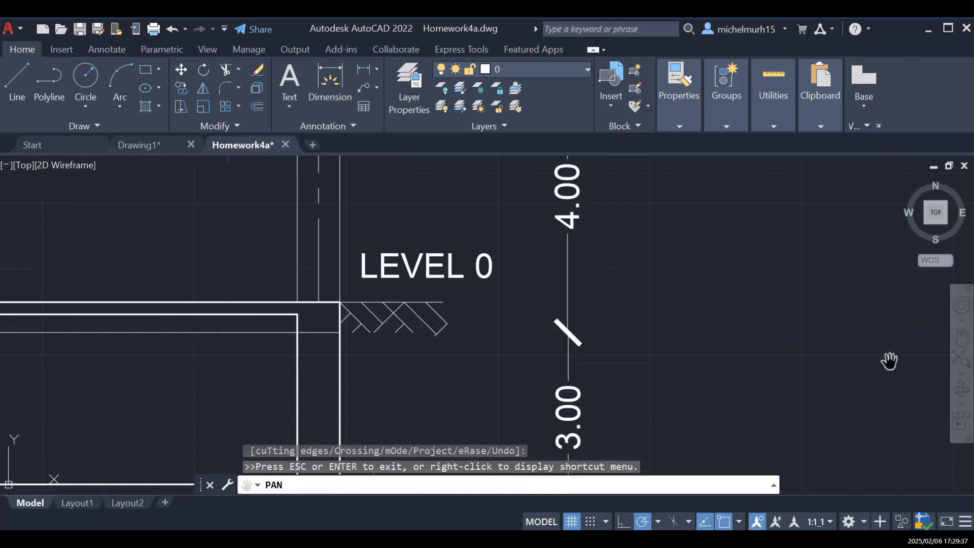
scroll(875, 368, "down", 4)
left_click_drag(830, 376, 233, 349)
left_click_drag(643, 334, 424, 348)
left_click_drag(274, 359, 550, 365)
left_click_drag(348, 352, 547, 369)
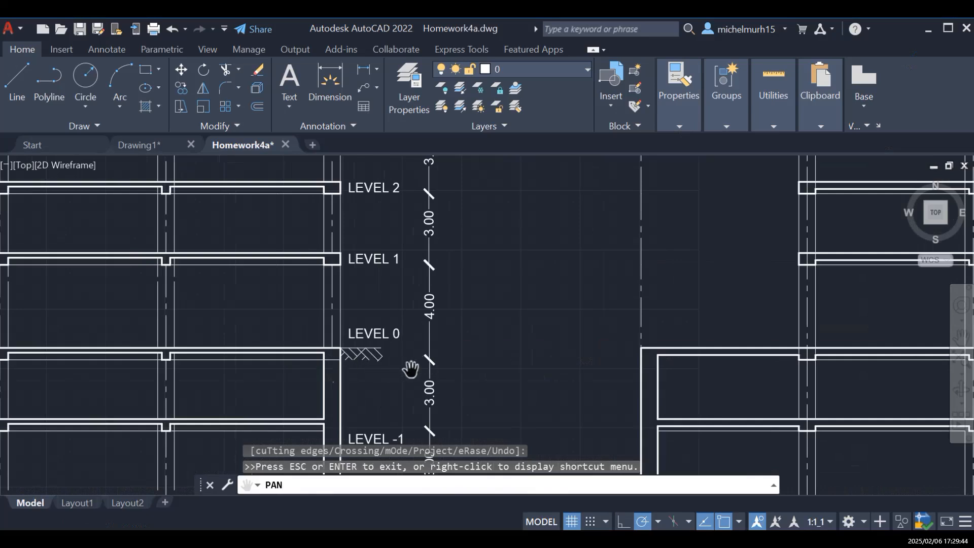
key("Escape")
key("Escape")
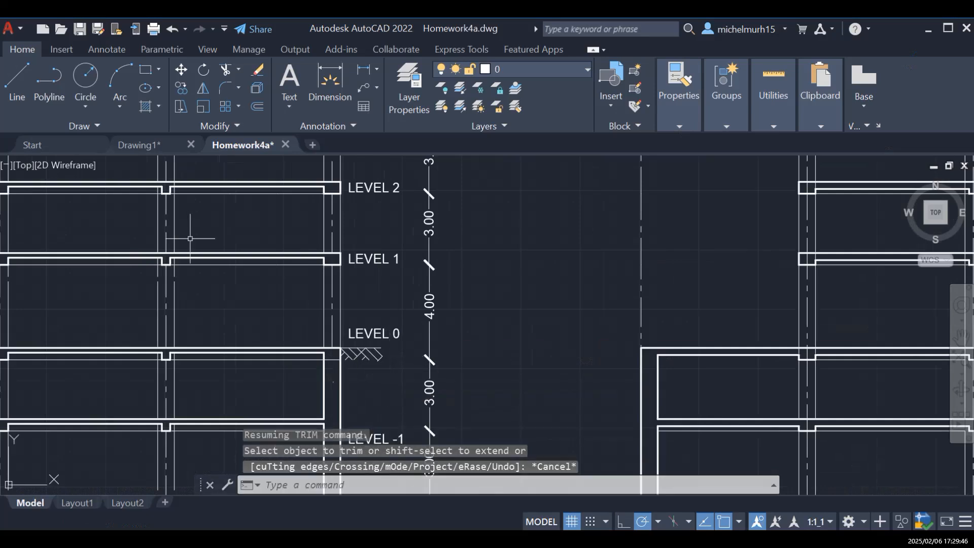
Step: Check distances across the original hatch with a temporary line from the wall corner, and compare with the second section's diagonals
left_click(22, 85)
scroll(357, 388, "up", 4)
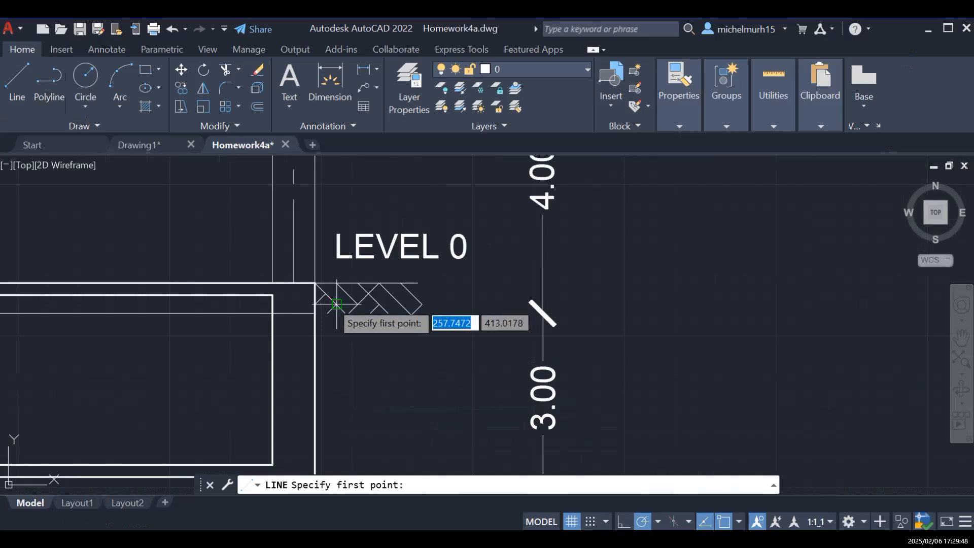
left_click(315, 283)
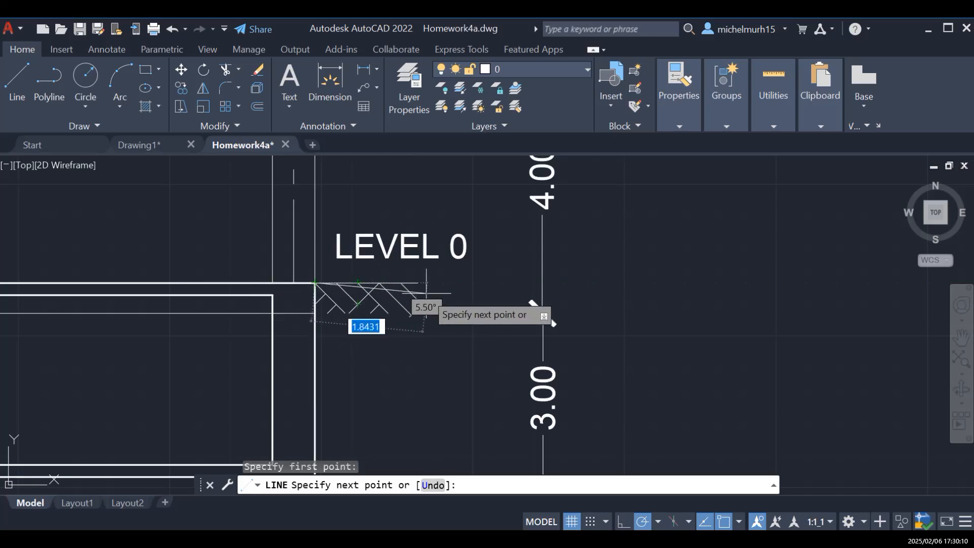
key("Escape")
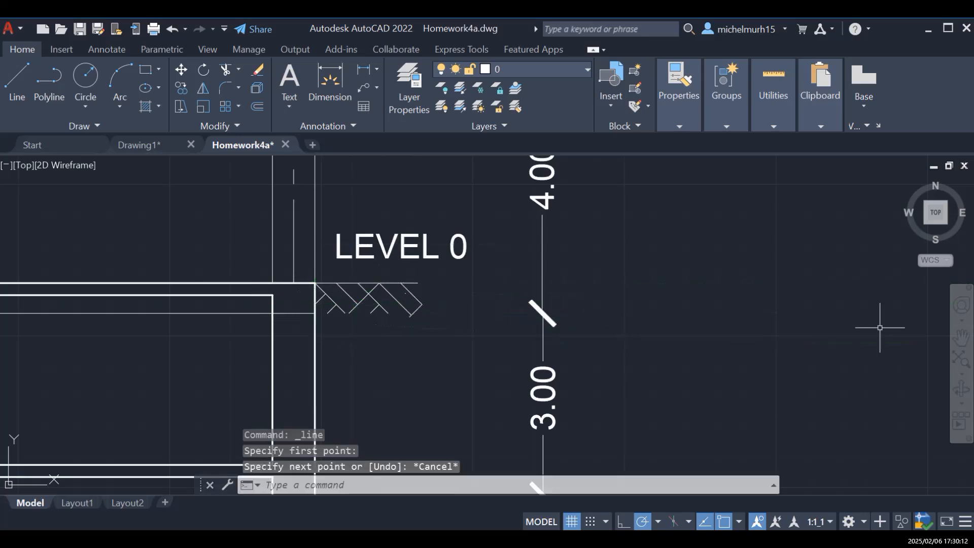
left_click(962, 337)
scroll(684, 326, "down", 4)
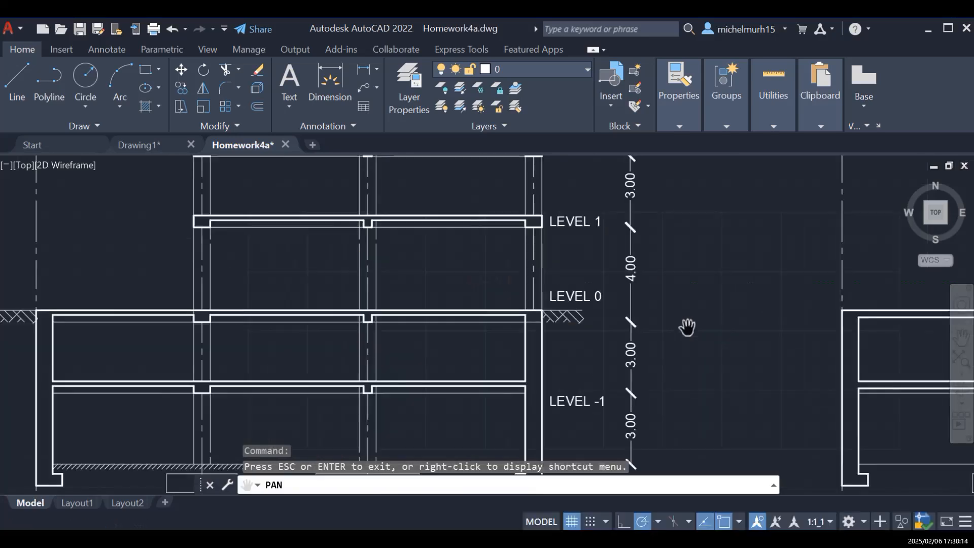
mouse_move(770, 324)
left_mouse_down()
mouse_move(586, 341)
mouse_move(349, 345)
left_mouse_up()
left_click_drag(659, 339, 478, 361)
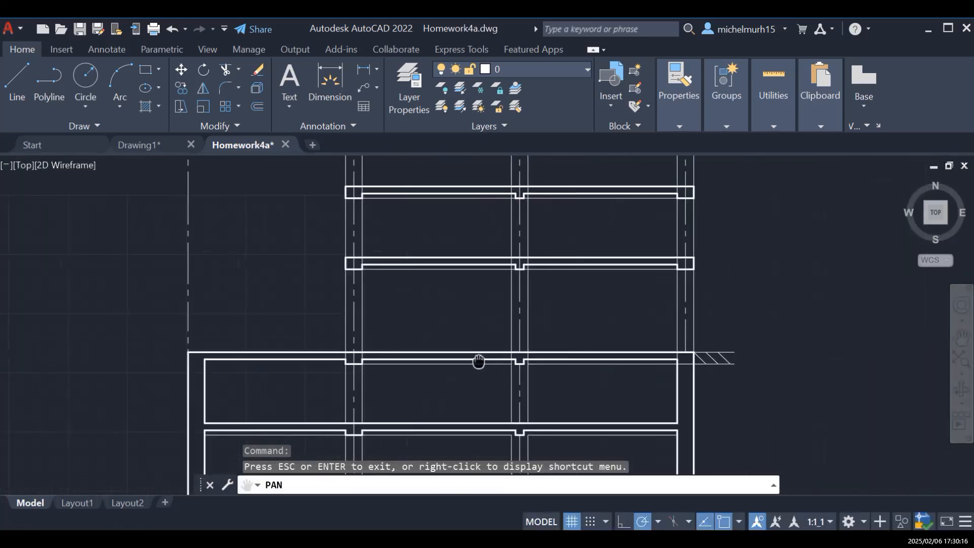
left_click_drag(707, 354, 578, 360)
scroll(553, 385, "up", 4)
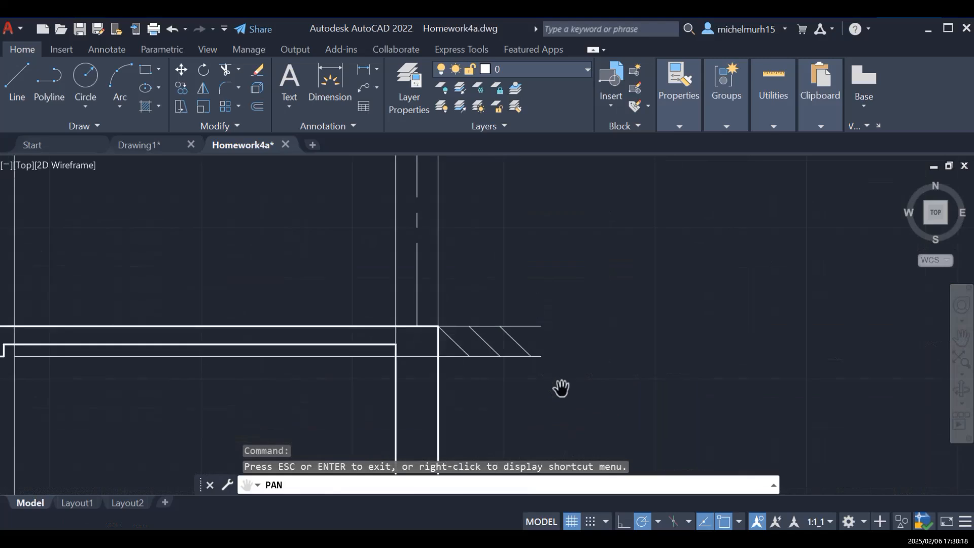
Step: Erase the hatch diagonals between the ground lines beside the second section's basement wall
left_click_drag(500, 374, 618, 375)
key("Escape")
left_click(575, 343)
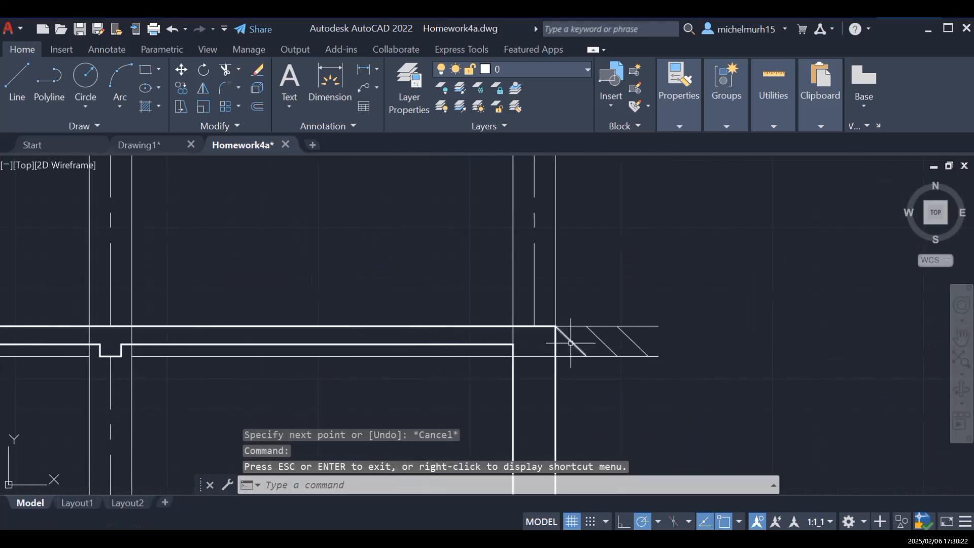
key("Delete")
left_click(604, 340)
key("Delete")
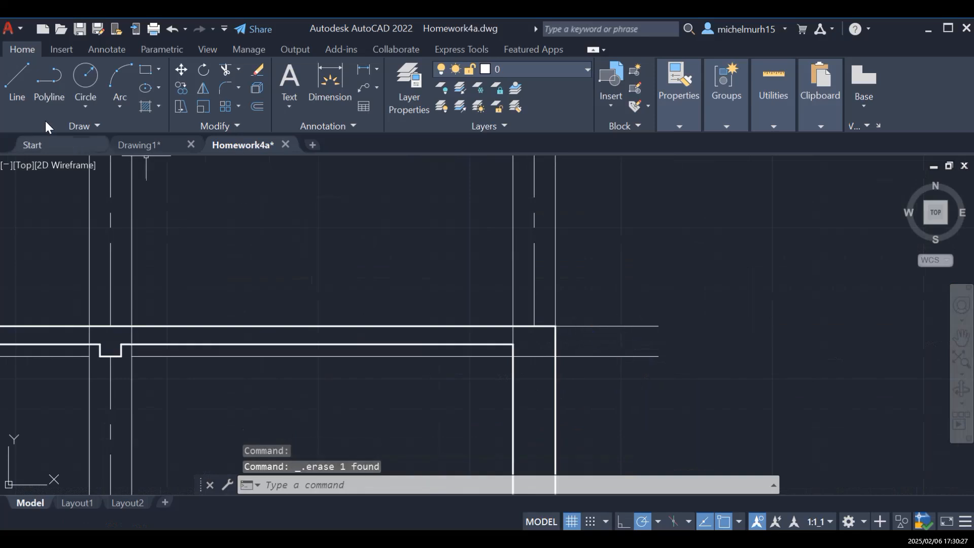
Step: Draw a line at 45° downward from the basement wall's outer corner on the upper ground line, past the lower ground line
left_click(19, 81)
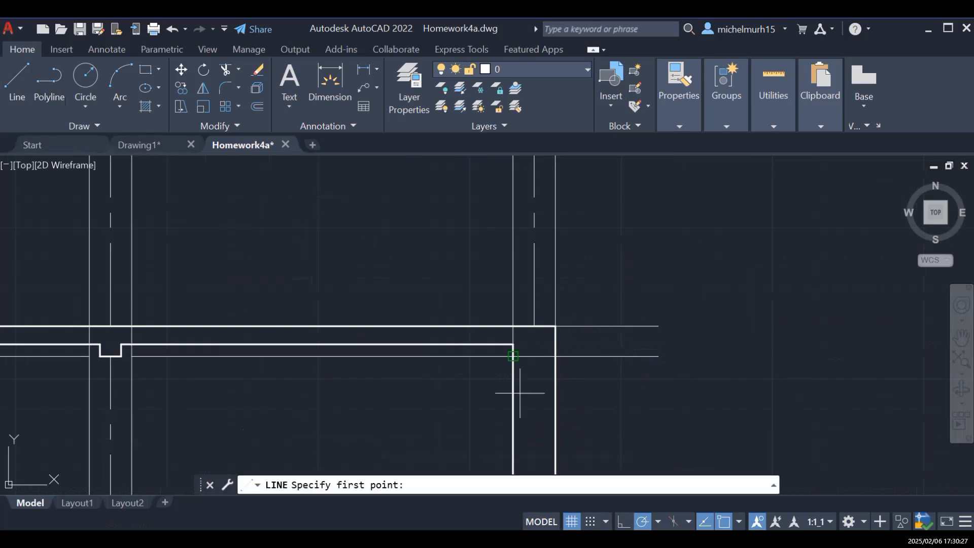
left_click(555, 325)
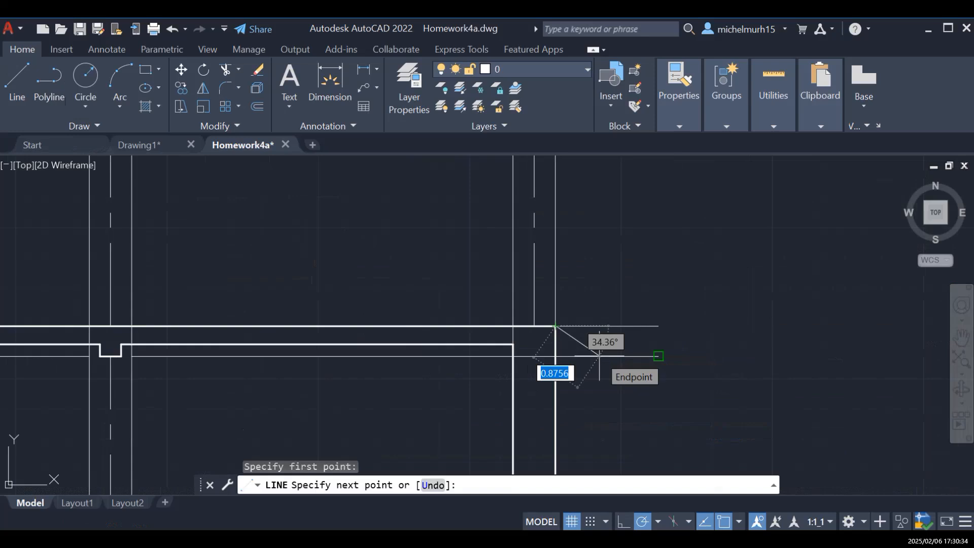
key("Tab")
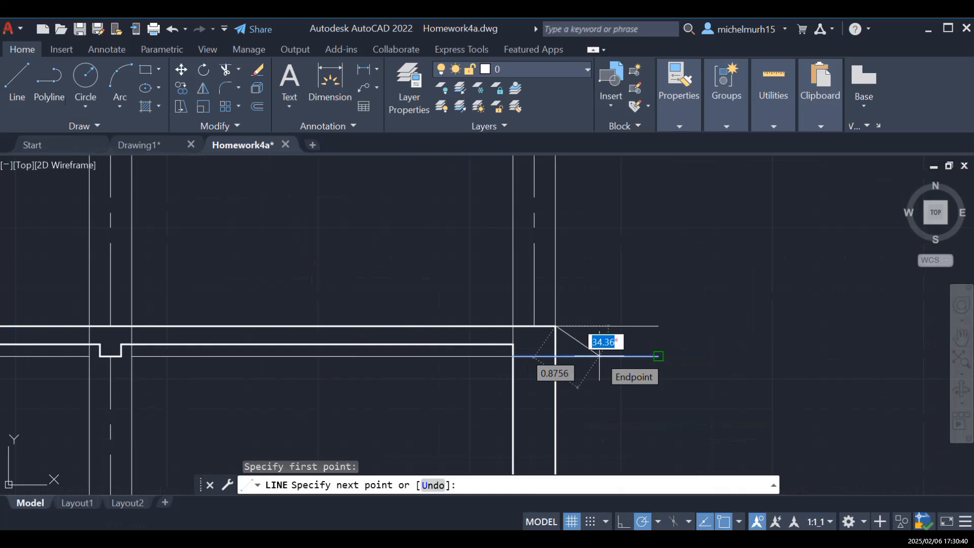
type("45")
key("Return")
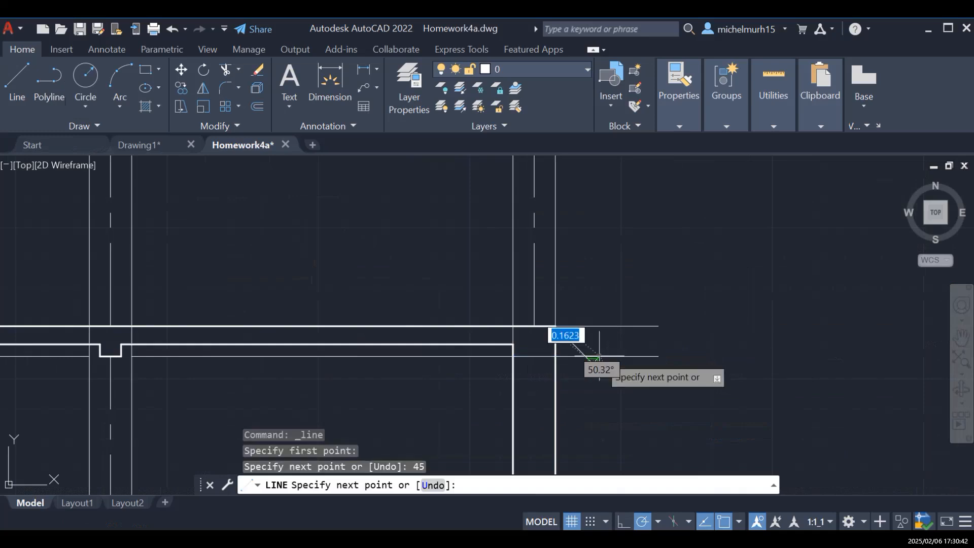
key("Escape")
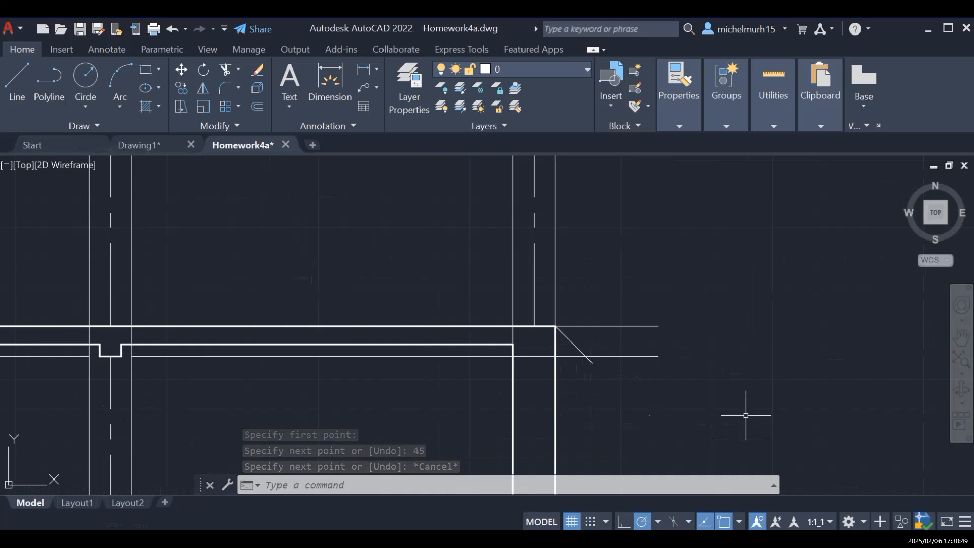
left_click(563, 333)
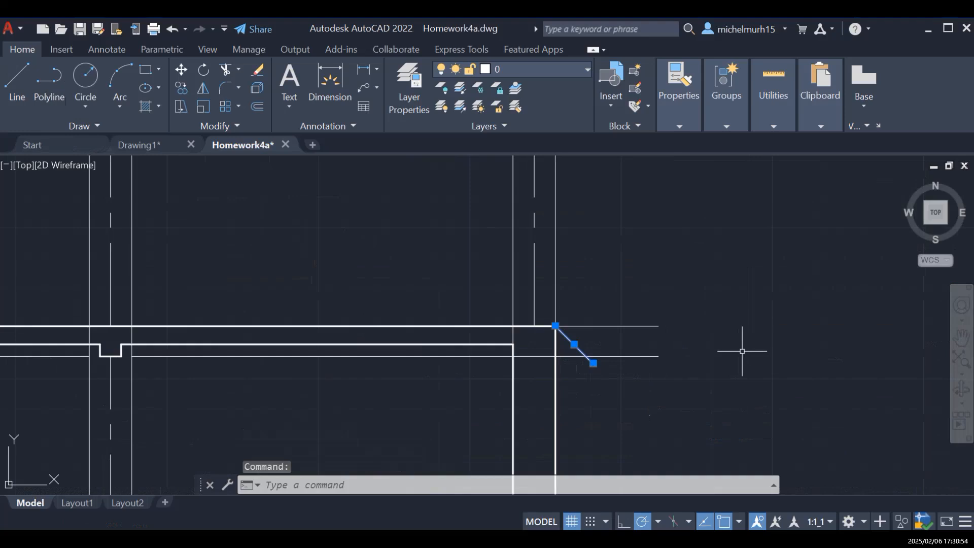
type("OFFSET")
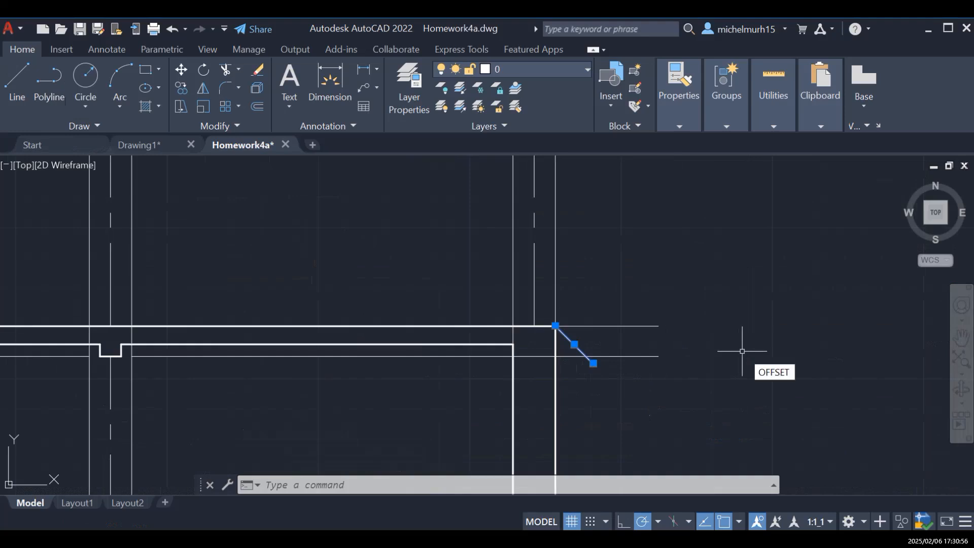
key("Return")
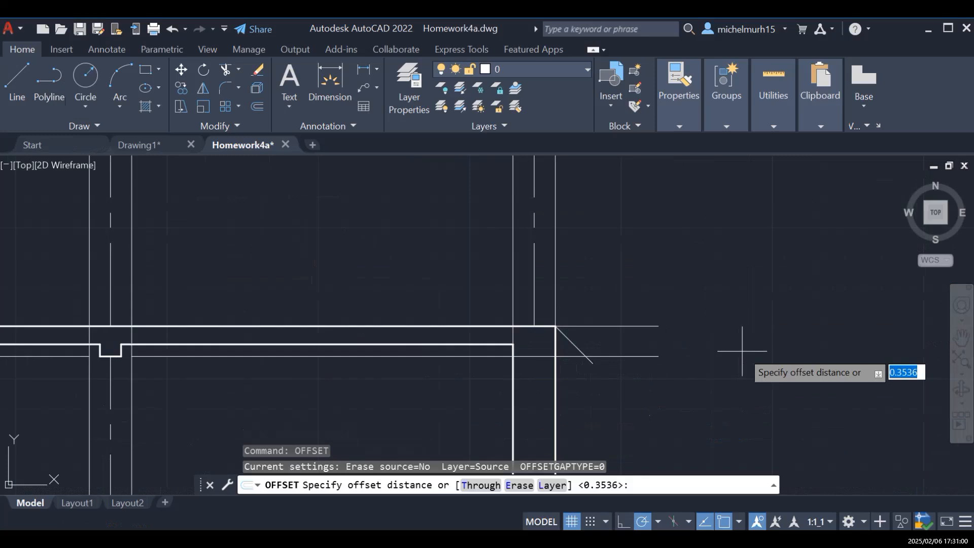
key("Return")
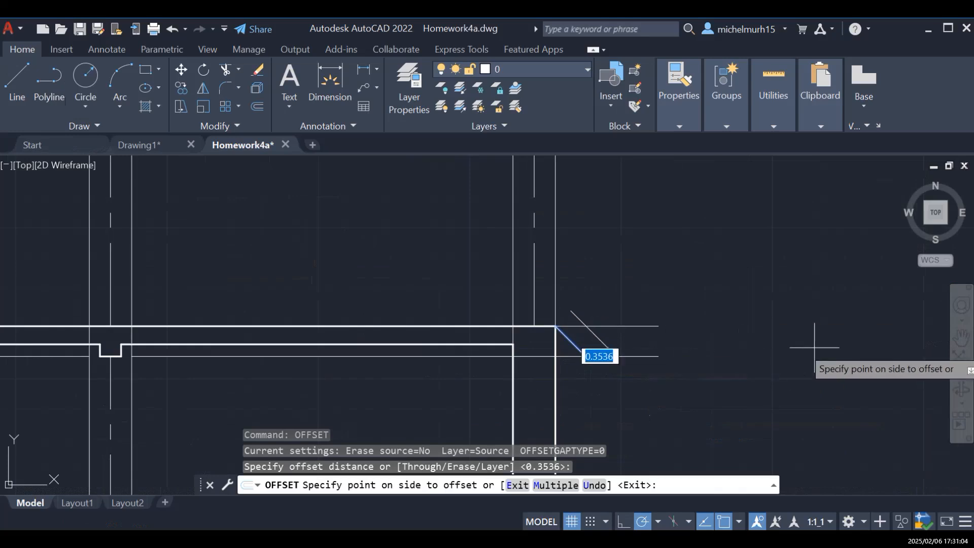
key("Escape")
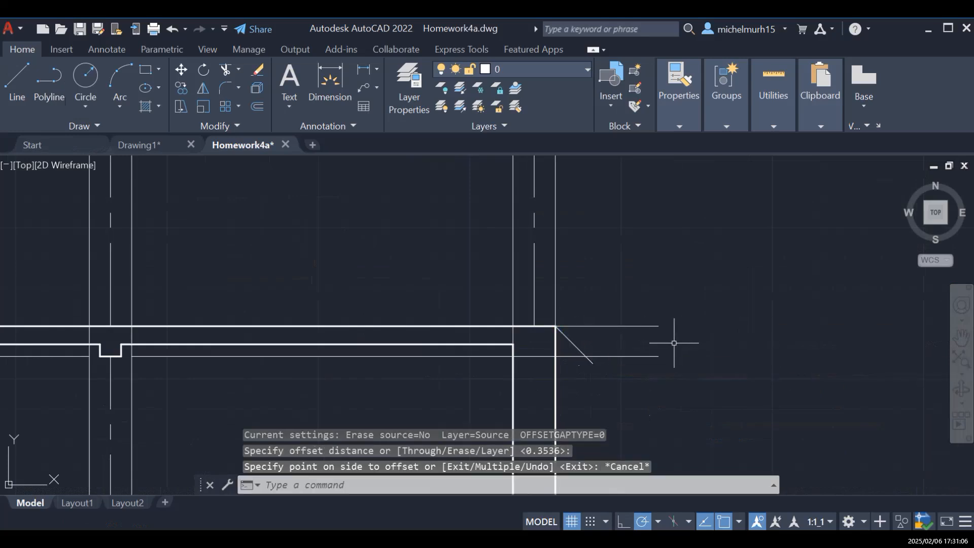
Step: Offset the corner diagonal outward four times in succession at 0.3536 spacing
type("offset")
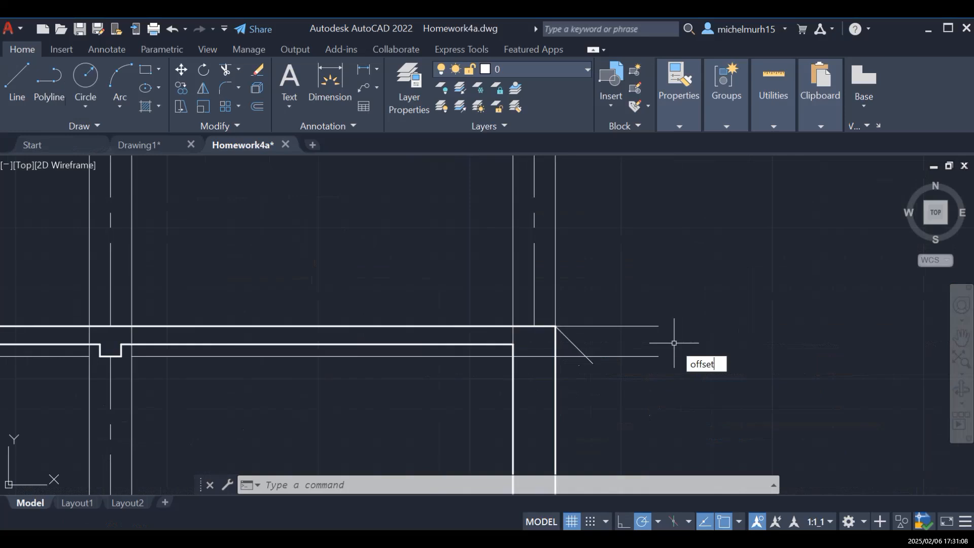
type("off")
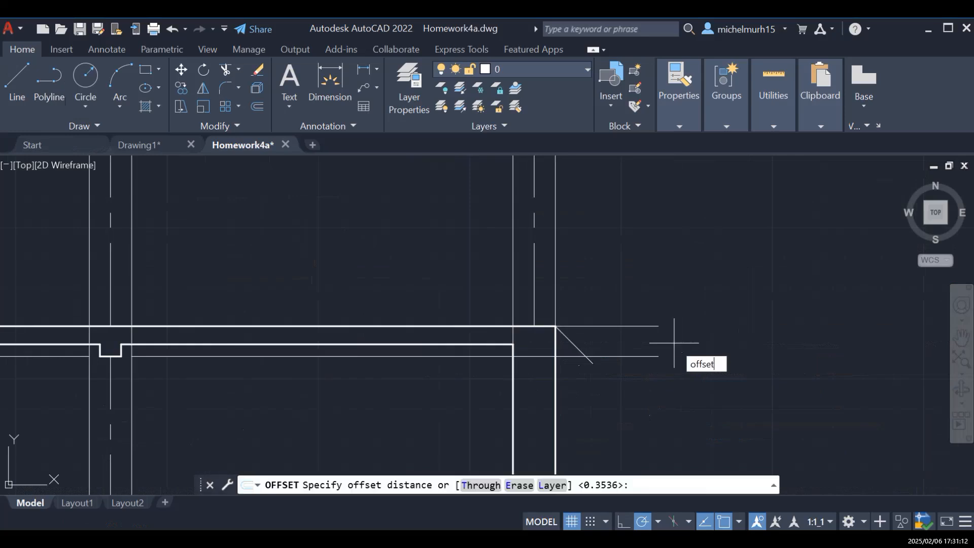
type("set")
key("Return")
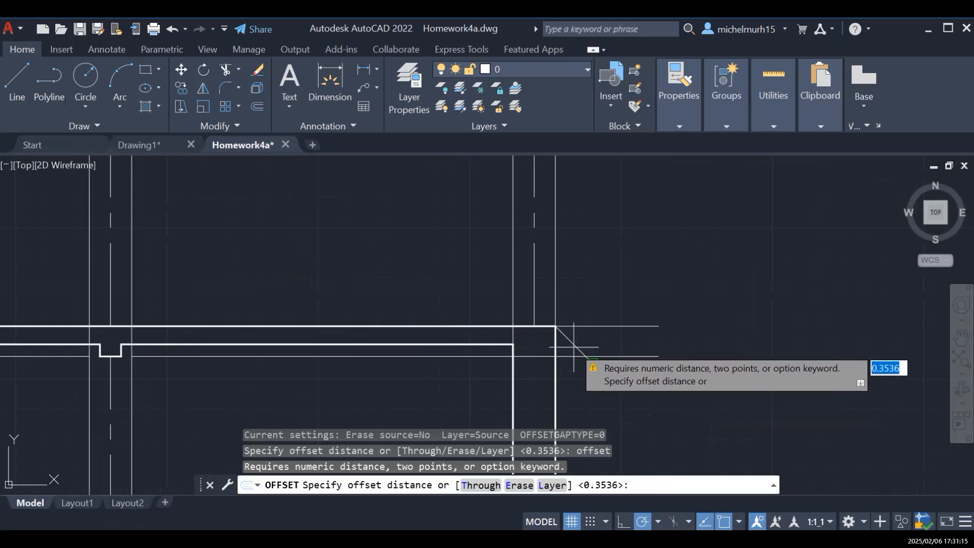
key("Return")
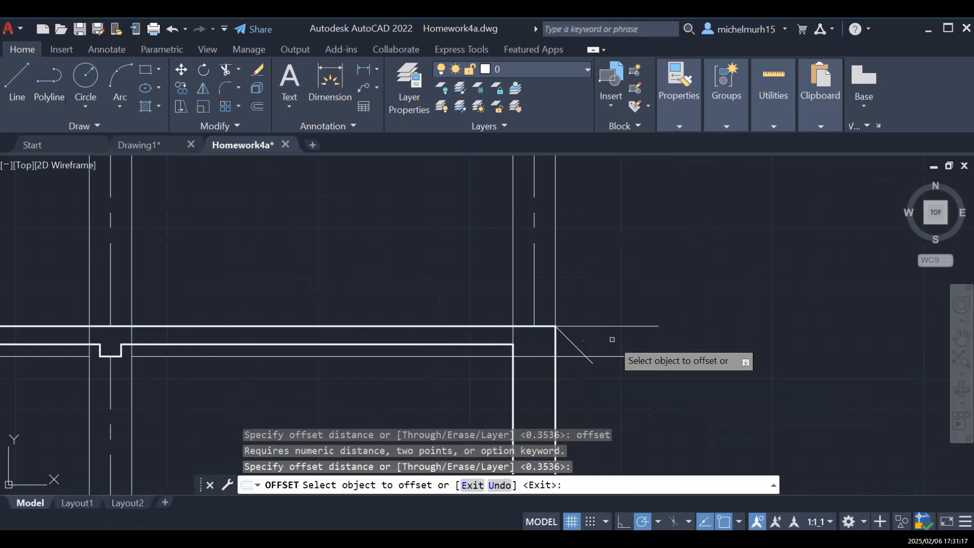
left_click(574, 344)
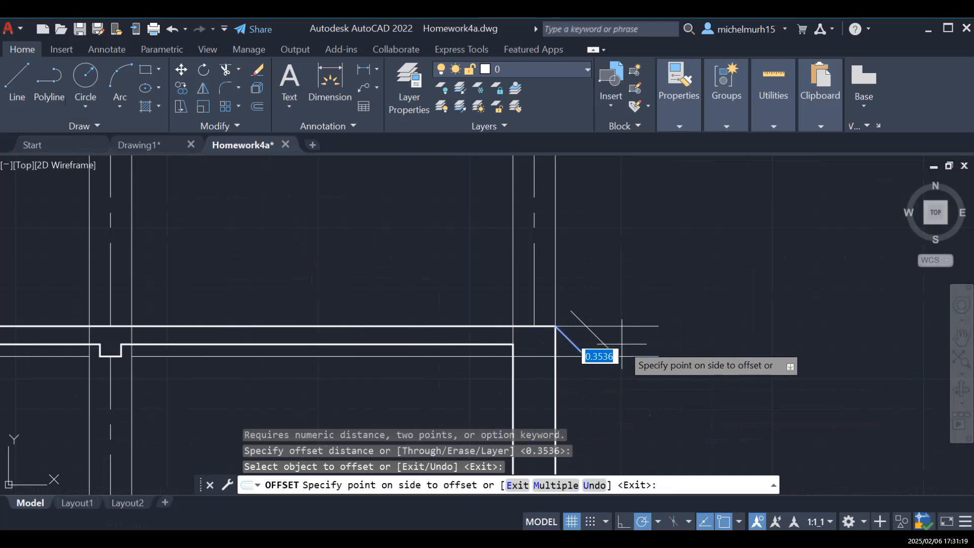
left_click(624, 344)
left_click(601, 342)
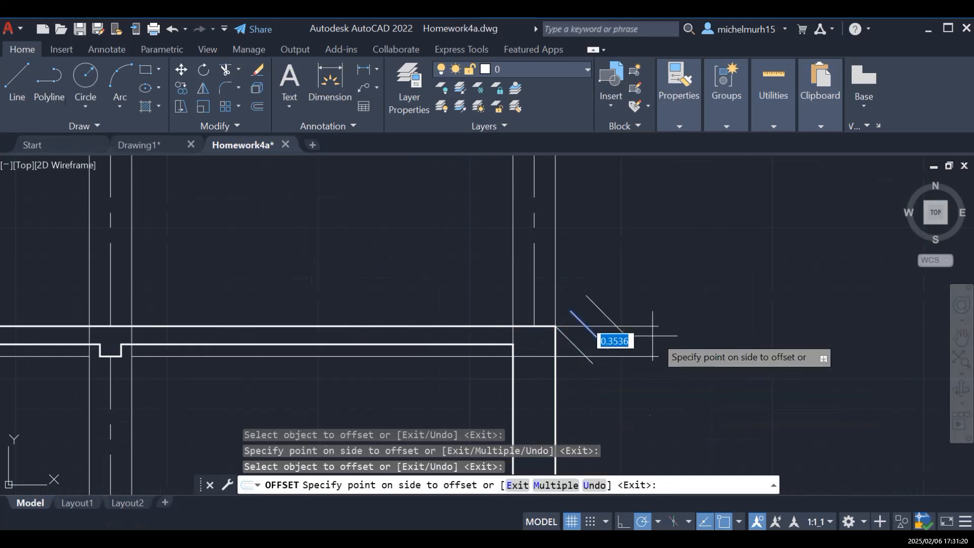
left_click(635, 335)
left_click(612, 321)
left_click(632, 306)
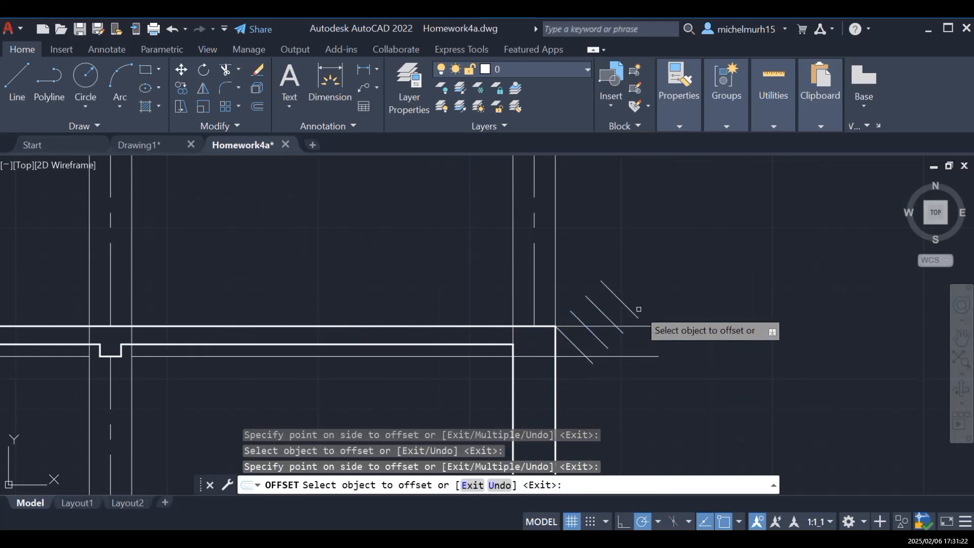
left_click(629, 303)
left_click(702, 288)
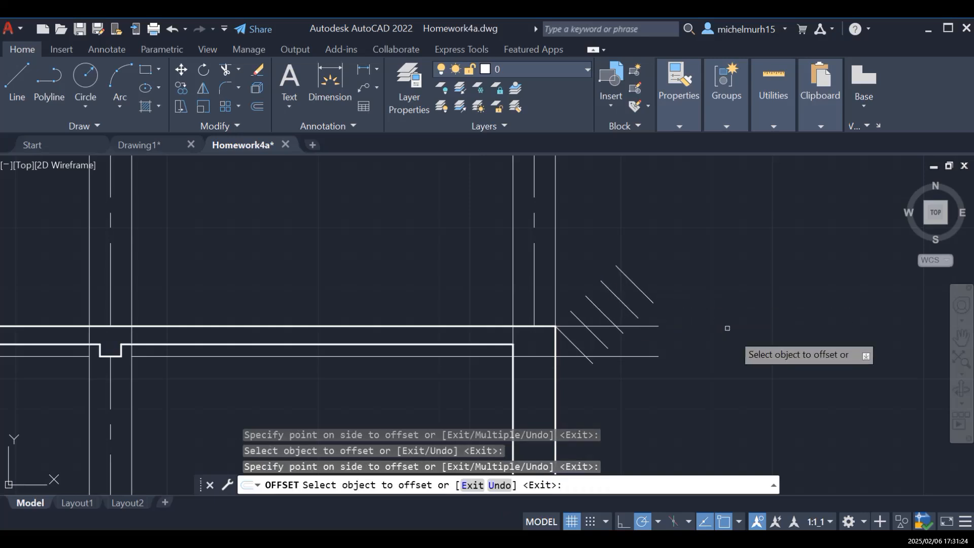
Step: Compare the original section's Level 0 ground hatch with the newly offset diagonals beside the second section's basement wall
scroll(576, 358, "down", 4)
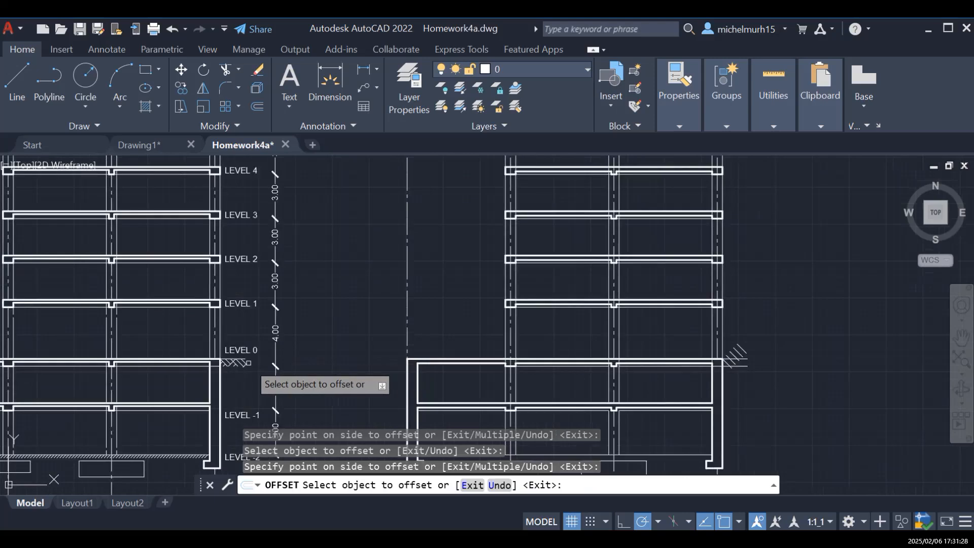
scroll(245, 363, "up", 2)
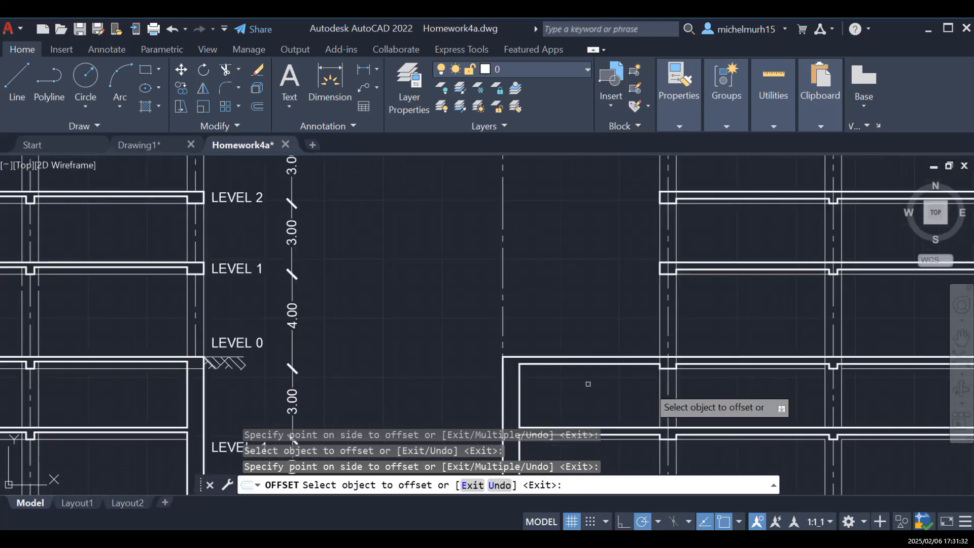
scroll(874, 385, "down", 4)
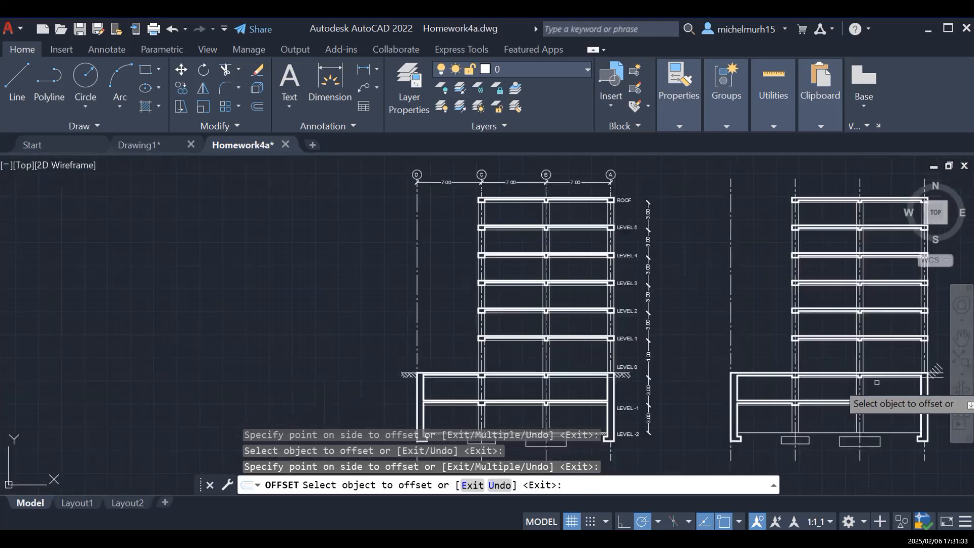
left_click(961, 336)
scroll(667, 389, "up", 5)
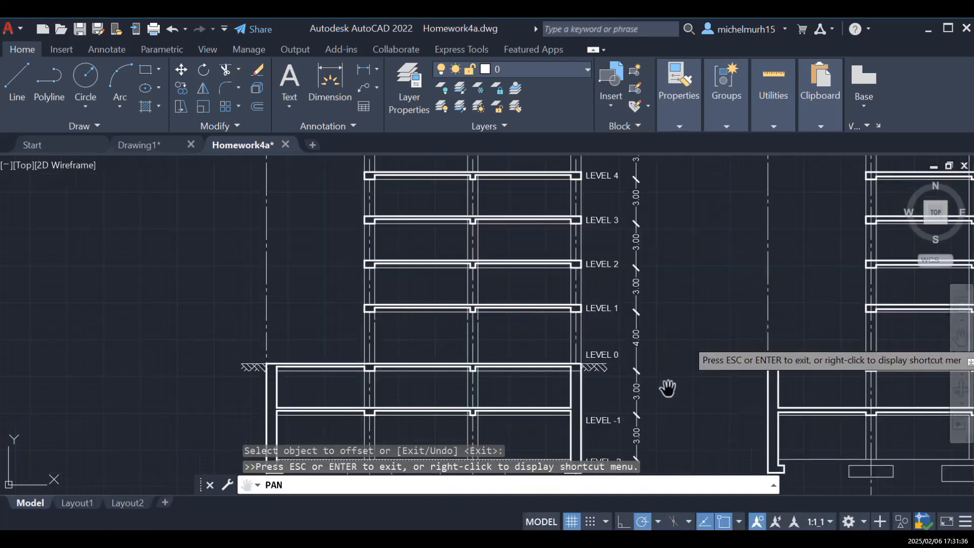
left_click_drag(616, 374, 489, 377)
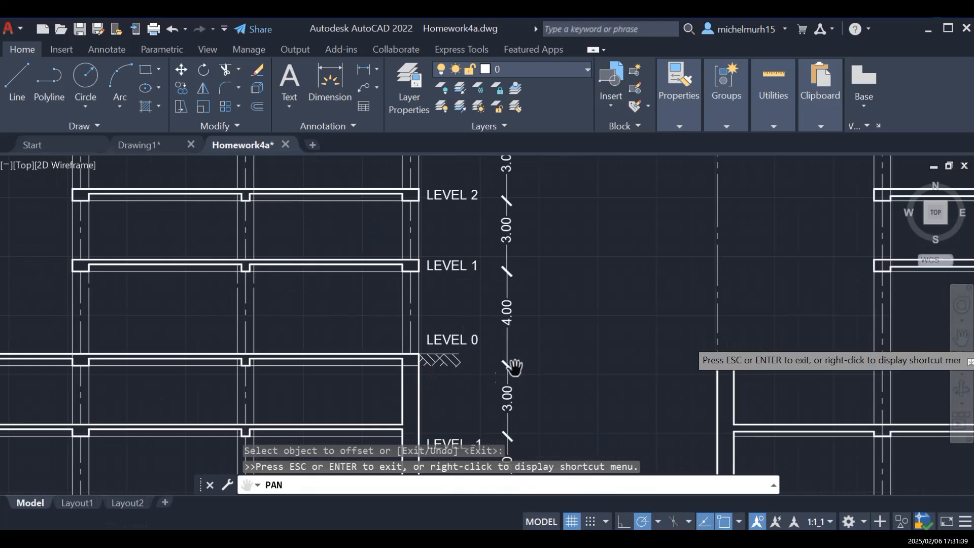
left_click_drag(561, 363, 382, 348)
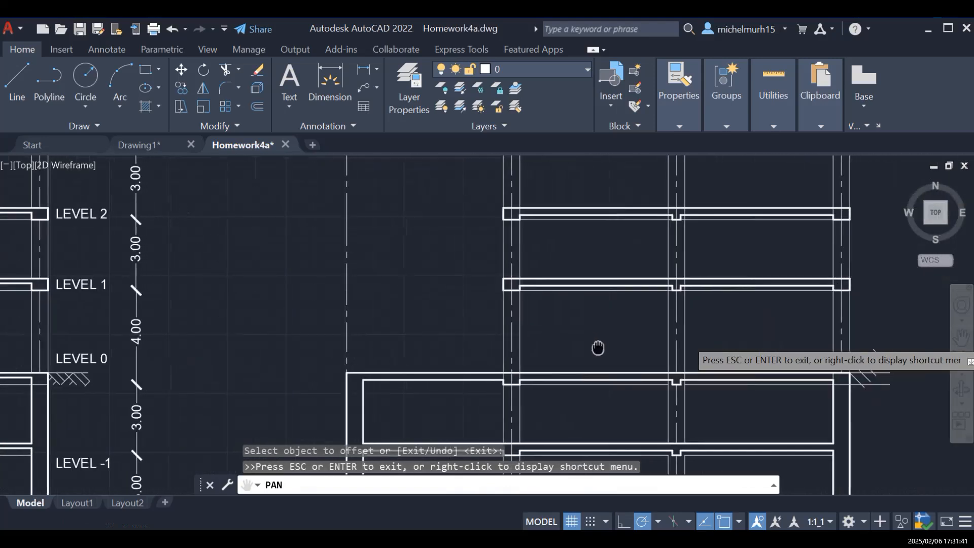
left_click_drag(600, 345, 321, 354)
mouse_move(406, 358)
left_mouse_down()
mouse_move(446, 365)
mouse_move(384, 372)
mouse_move(378, 355)
left_mouse_up()
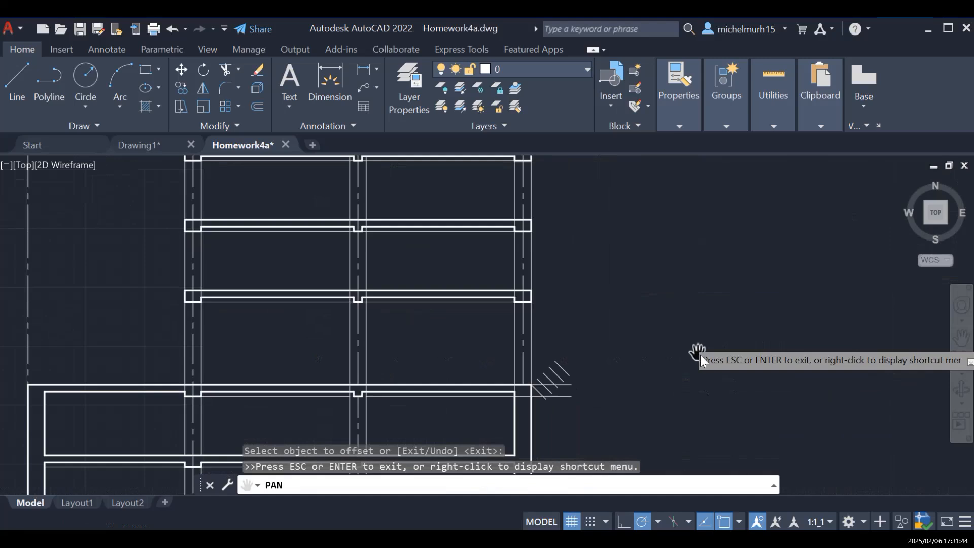
key("Escape")
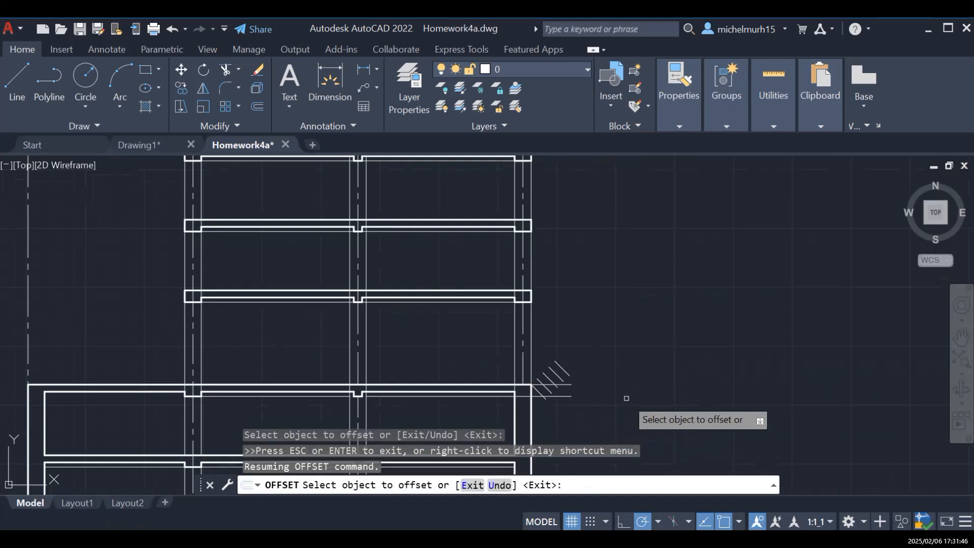
scroll(620, 386, "up", 4)
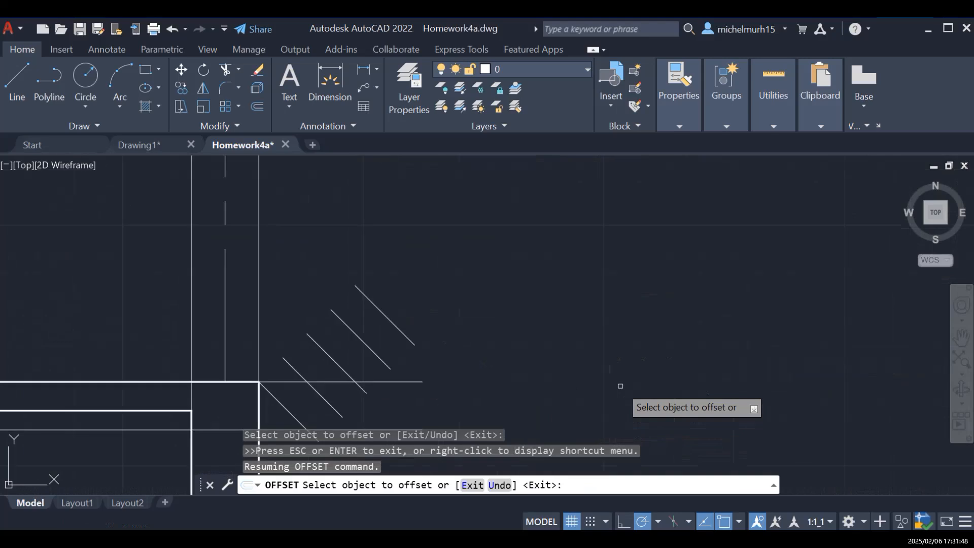
key("Escape")
left_click(16, 81)
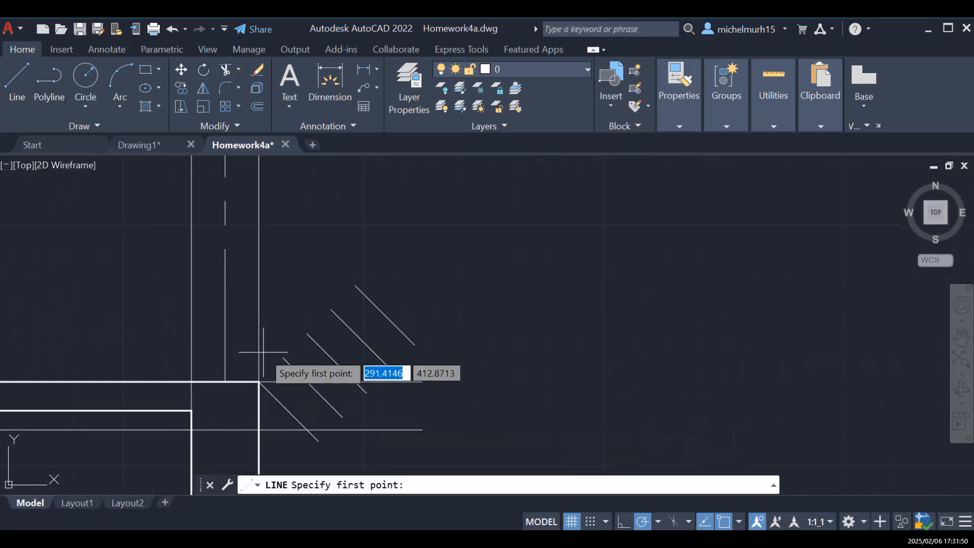
left_click(259, 381)
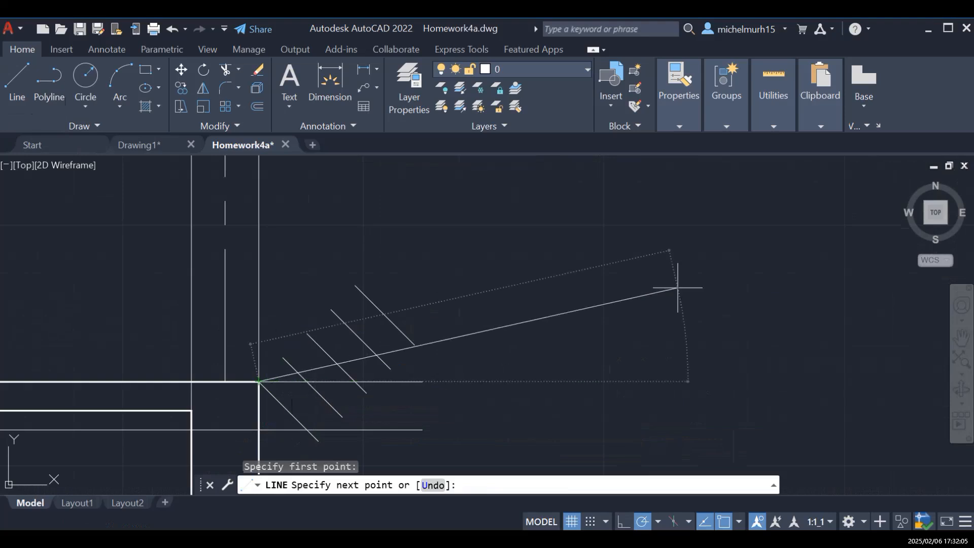
key("Escape")
Step: Erase the four offset diagonals beside the basement wall, from the outermost inward, keeping the diagonal at the wall corner
scroll(695, 278, "down", 5)
scroll(669, 299, "up", 4)
scroll(463, 323, "up", 2)
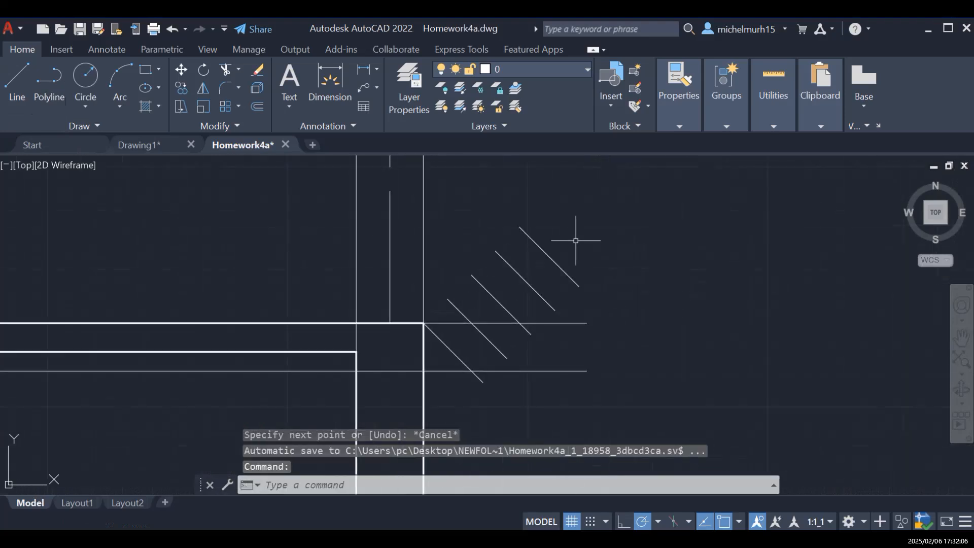
left_click(550, 256)
key("Delete")
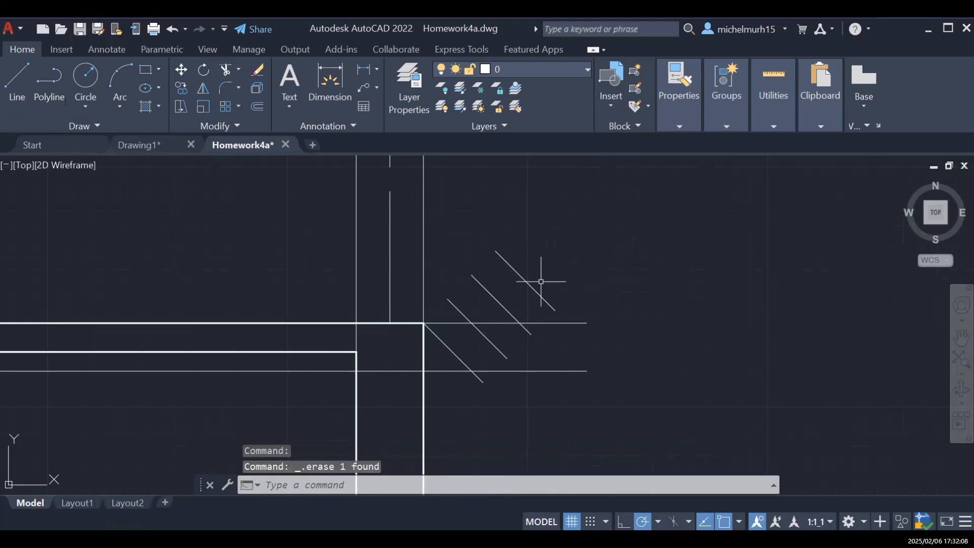
left_click(527, 283)
key("Delete")
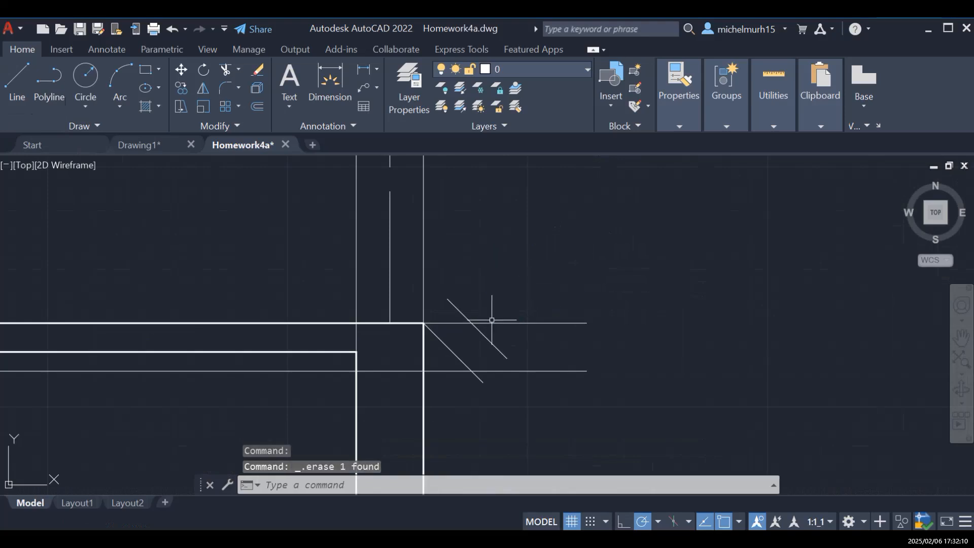
left_click(469, 320)
key("Delete")
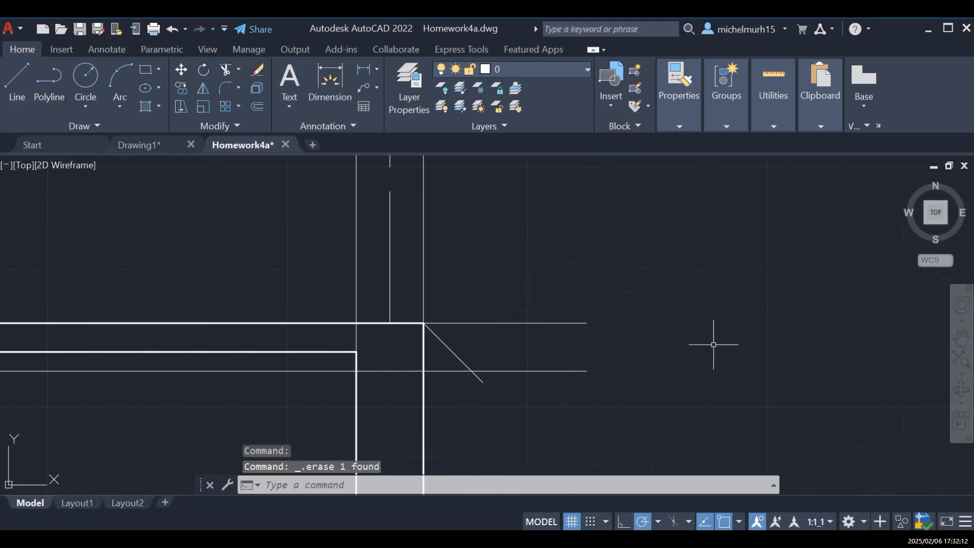
Step: Measure the perpendicular spacing between neighbouring 45° diagonals in the original section's Level 0 ground hatch, using a temporary line that is cancelled
scroll(713, 344, "down", 4)
scroll(308, 319, "down", 4)
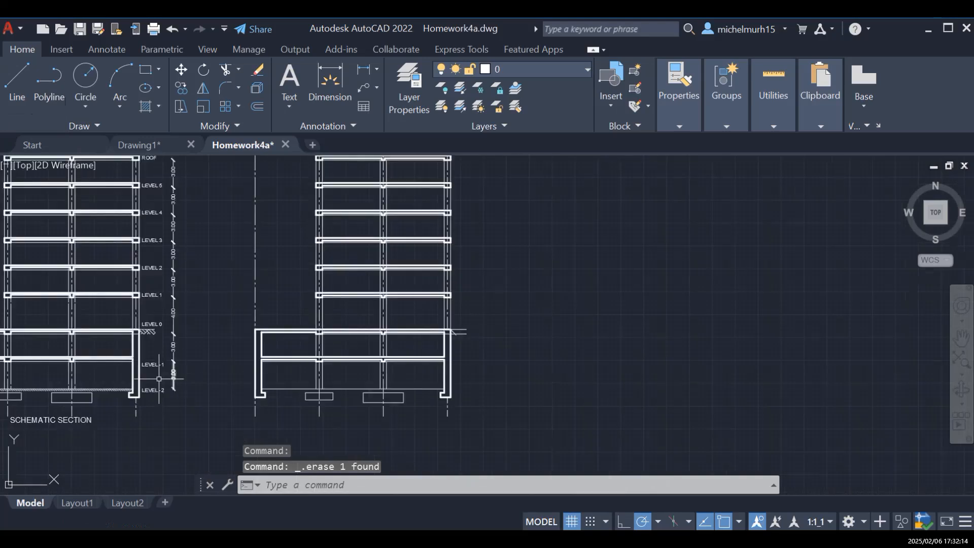
scroll(159, 378, "up", 6)
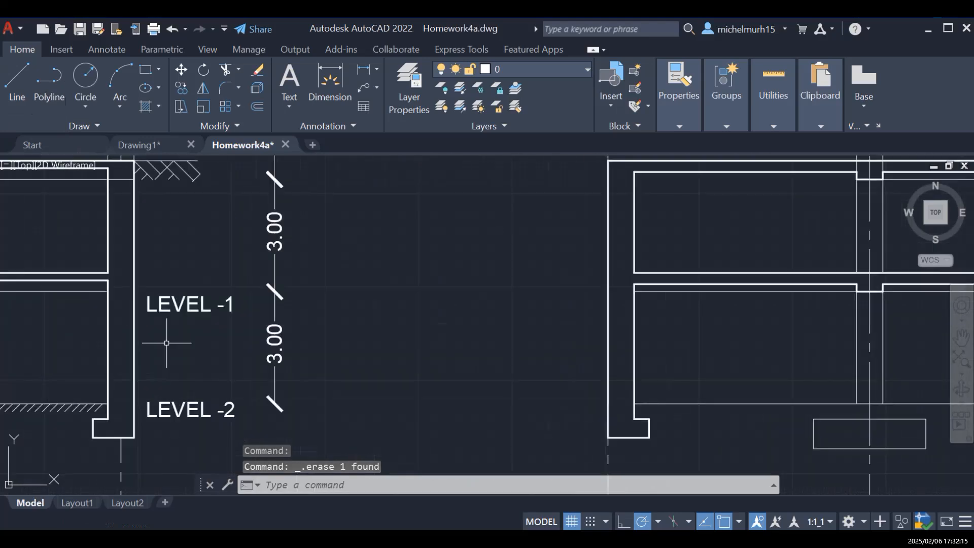
left_click(961, 341)
mouse_move(176, 272)
left_mouse_down()
mouse_move(174, 374)
mouse_move(182, 371)
left_mouse_up()
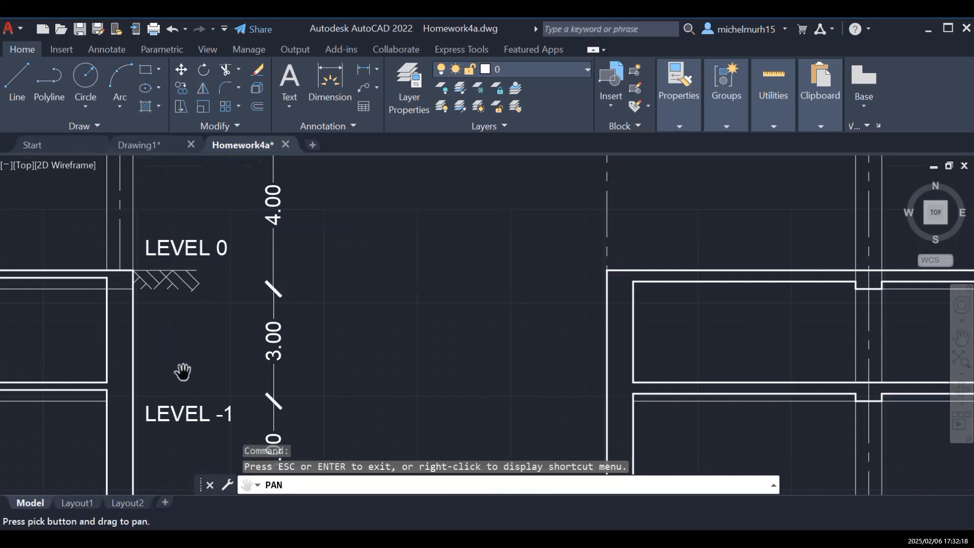
key("Escape")
left_click(18, 80)
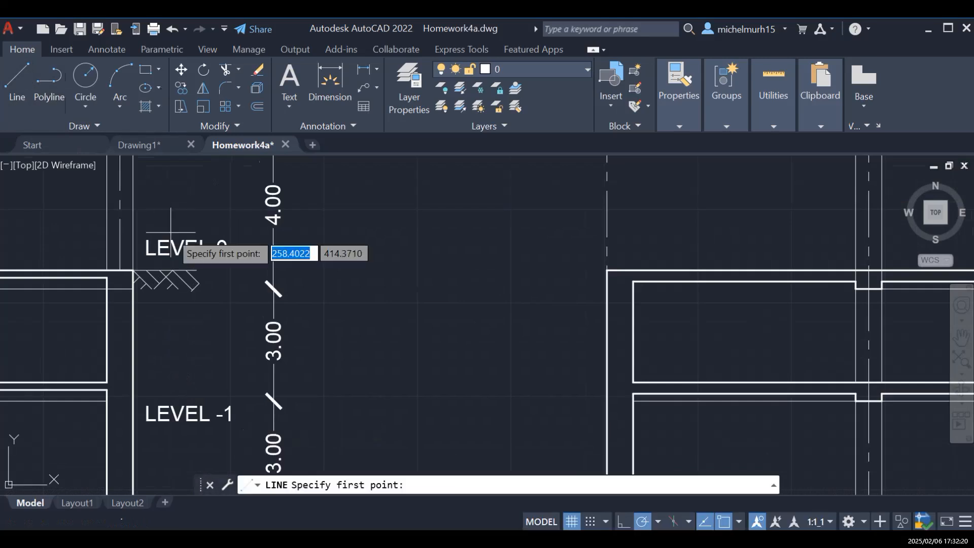
scroll(168, 274, "up", 7)
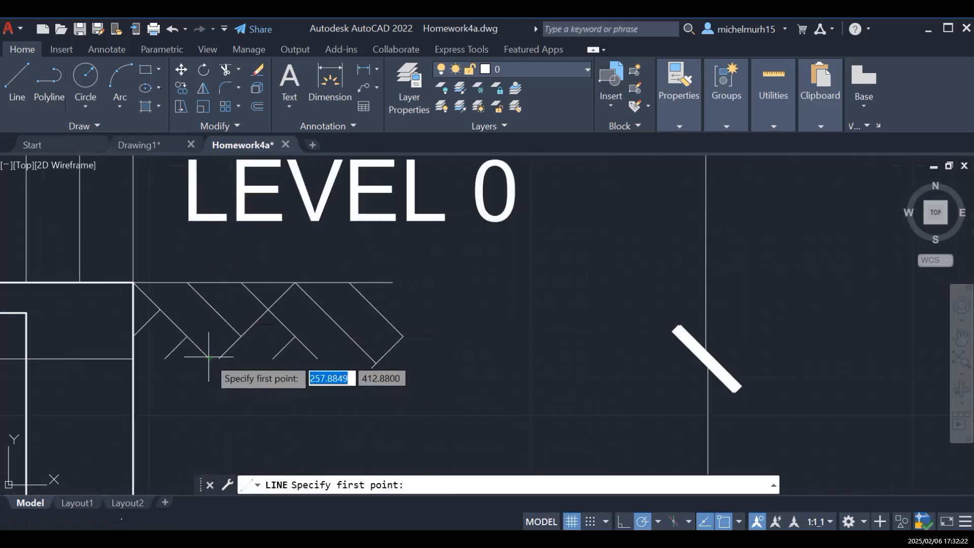
left_click(209, 359)
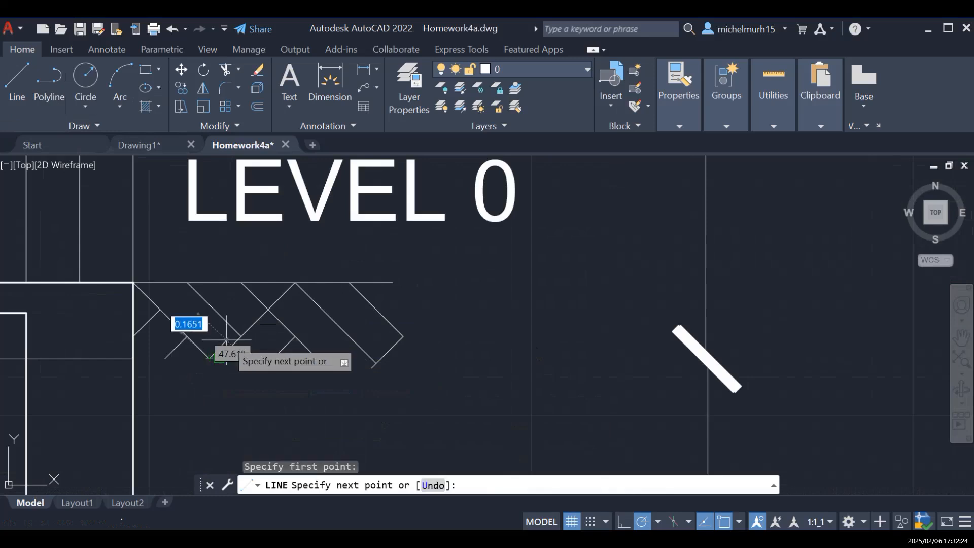
scroll(244, 344, "up", 7)
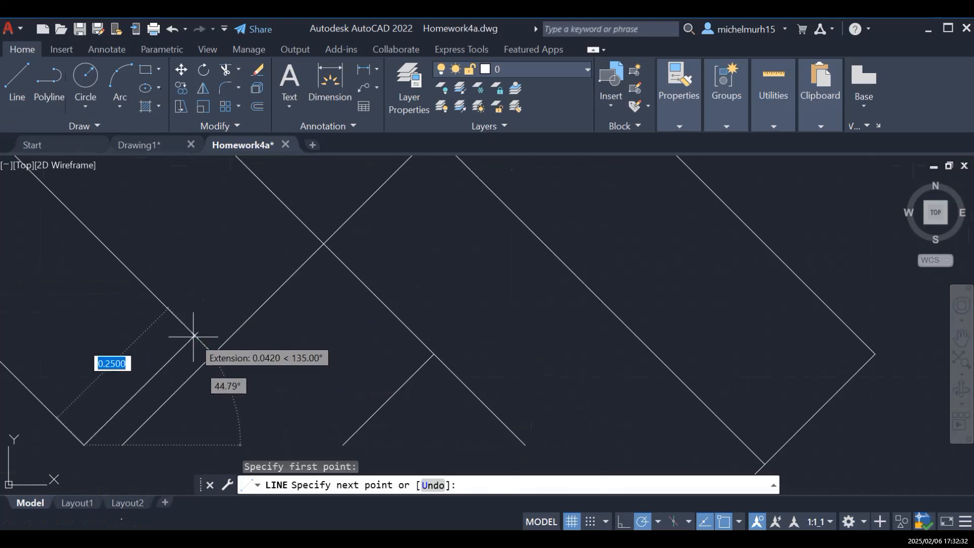
key("Escape")
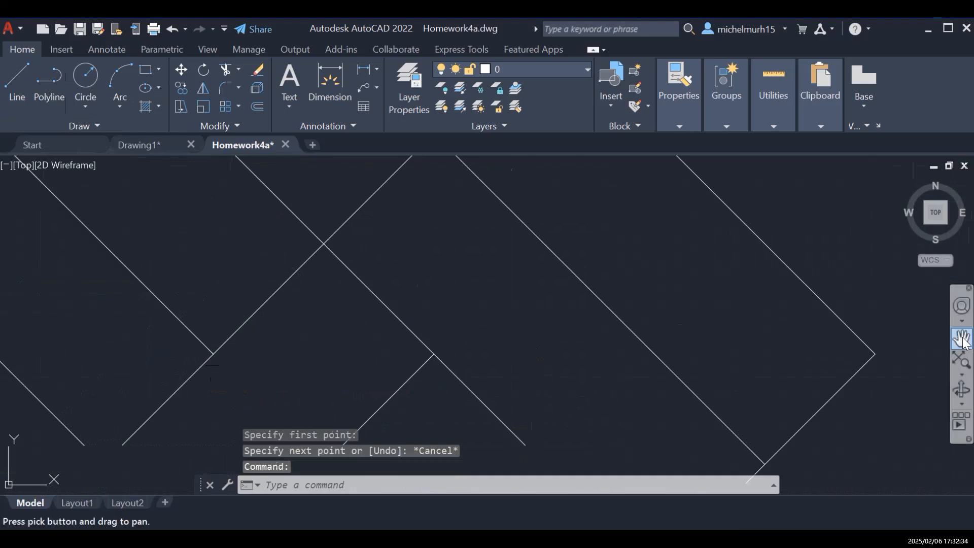
Step: Offset the diagonal at the second section's basement wall corner outward five times in succession at 0.25 spacing
left_click(961, 339)
scroll(645, 338, "down", 10)
left_click_drag(821, 329, 163, 332)
left_click_drag(560, 330, 114, 360)
left_click_drag(659, 304, 213, 332)
left_click_drag(604, 305, 208, 329)
left_click_drag(405, 350, 444, 279)
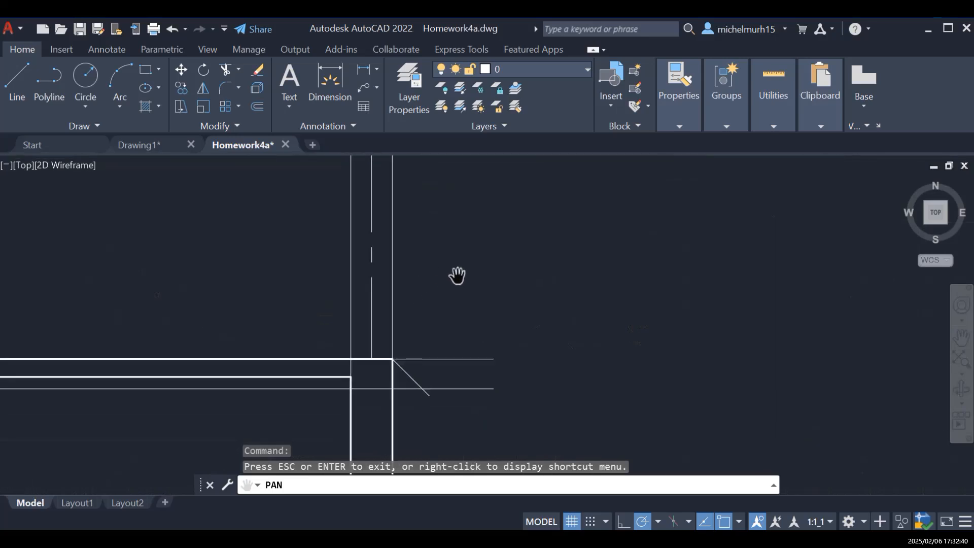
key("Escape")
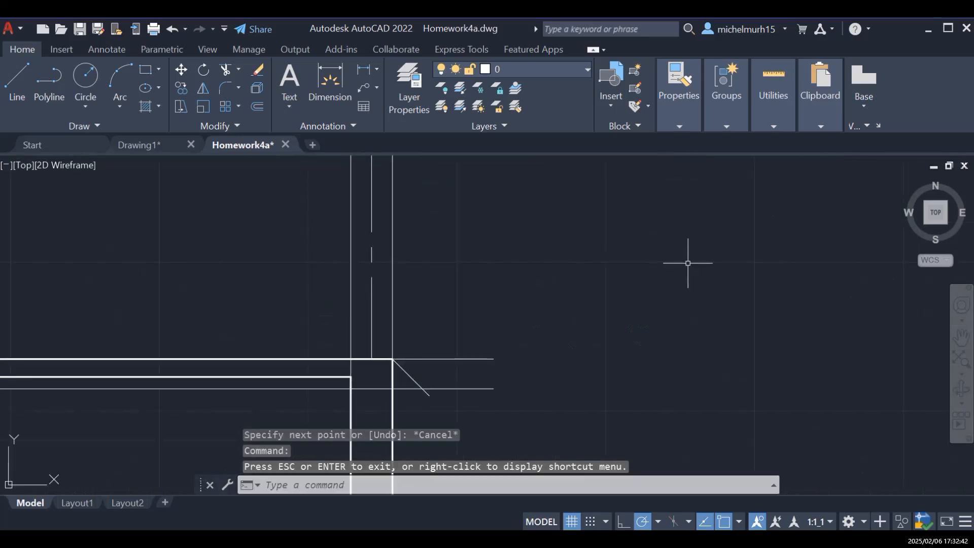
type("offse")
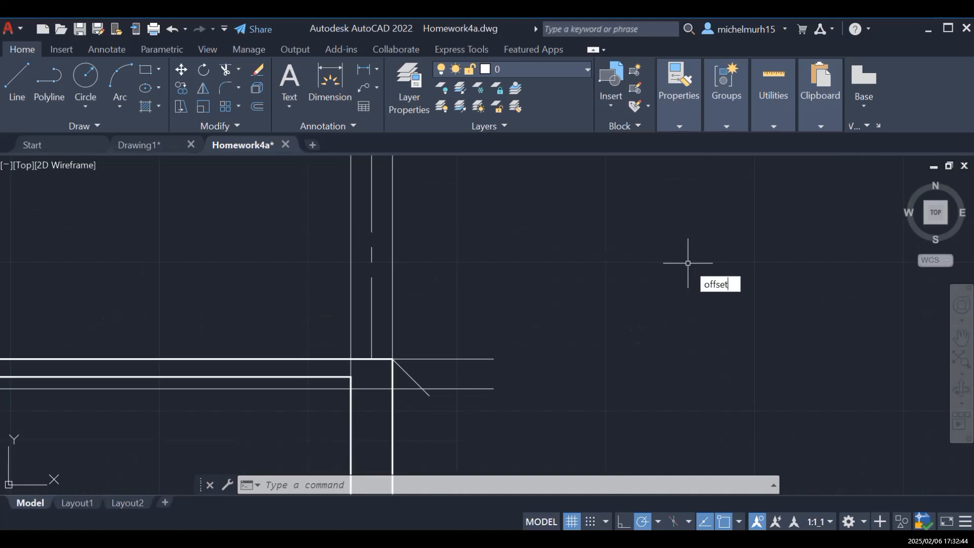
type("t")
key("Return")
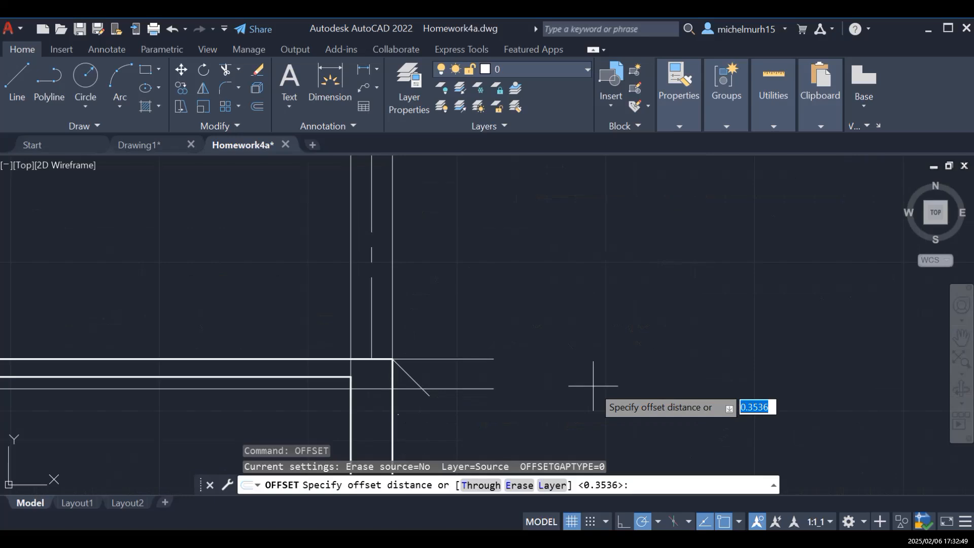
type("0.25")
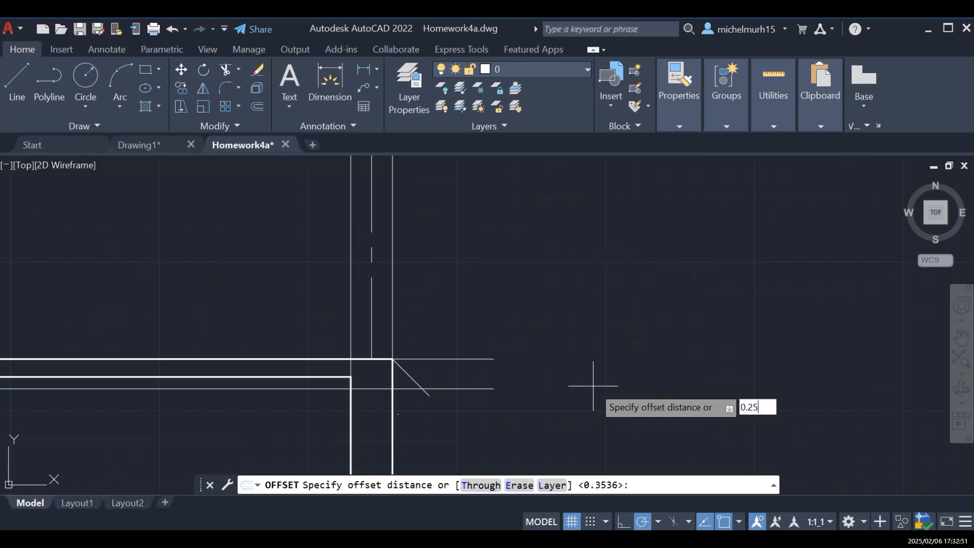
key("Return")
left_click(429, 396)
left_click(434, 371)
left_click(431, 377)
left_click(454, 369)
left_click(434, 355)
left_click(481, 367)
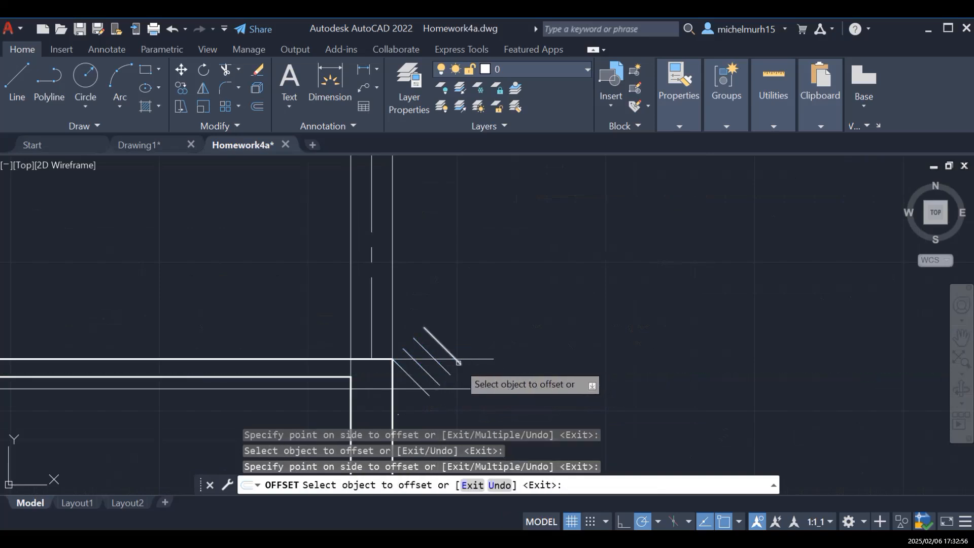
left_click(459, 360)
left_click(475, 357)
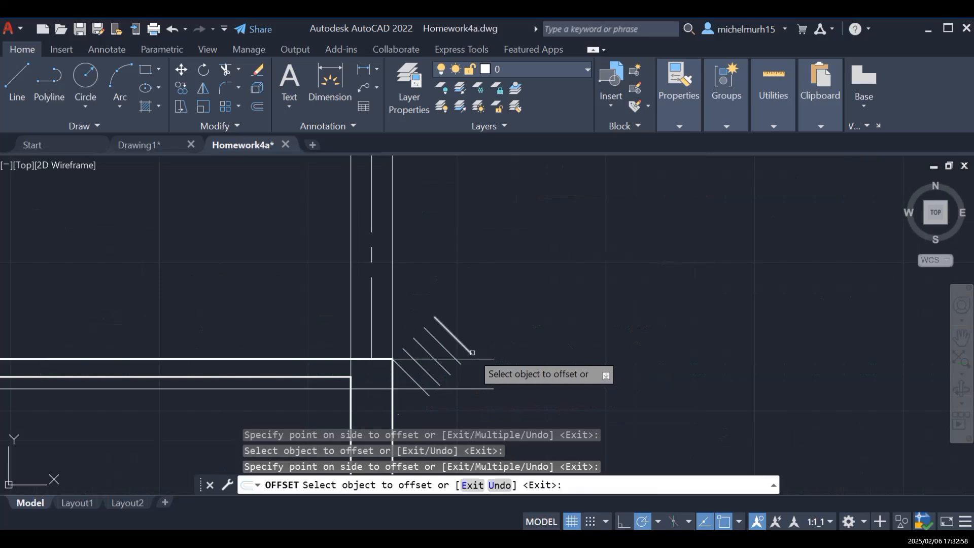
left_click(472, 352)
left_click(496, 345)
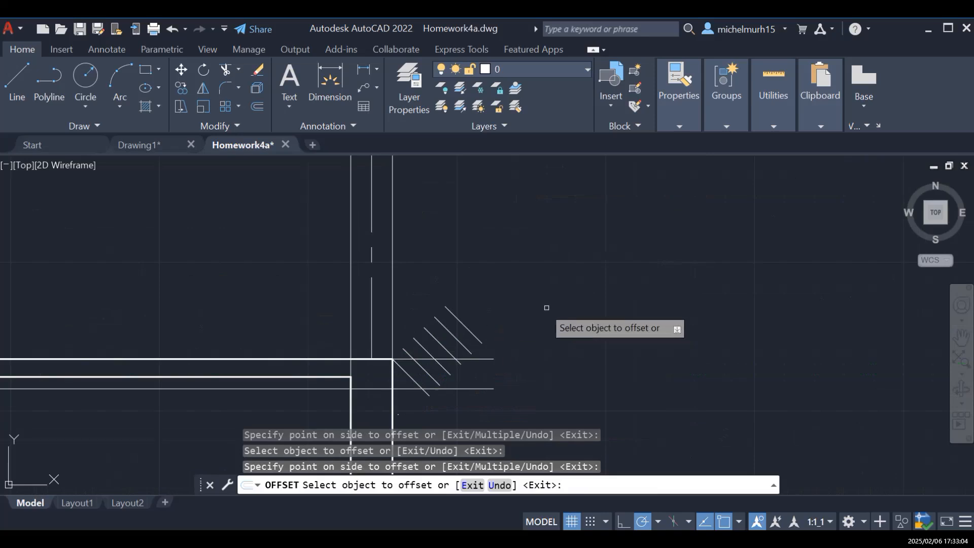
key("Escape")
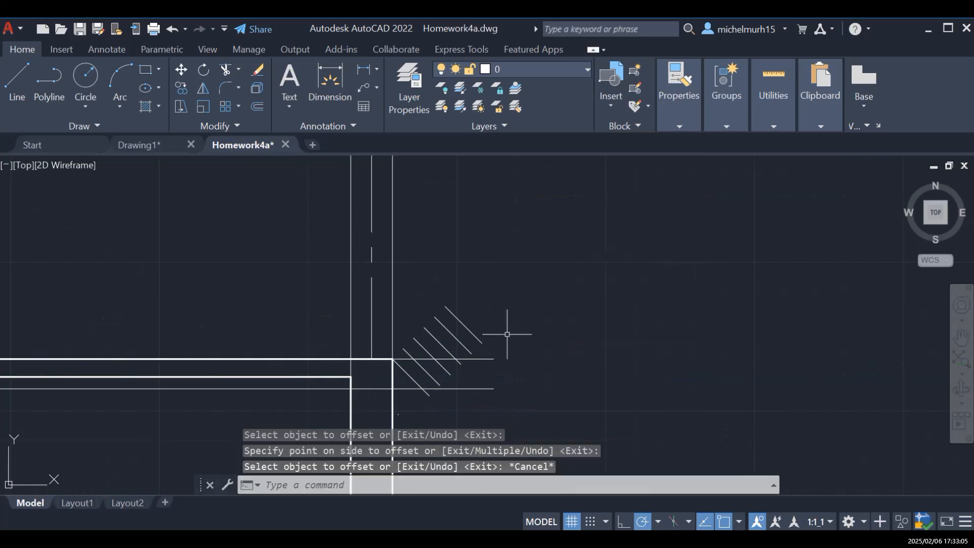
Step: Erase the outermost of the five offset diagonals
left_click(481, 341)
mouse_move(481, 343)
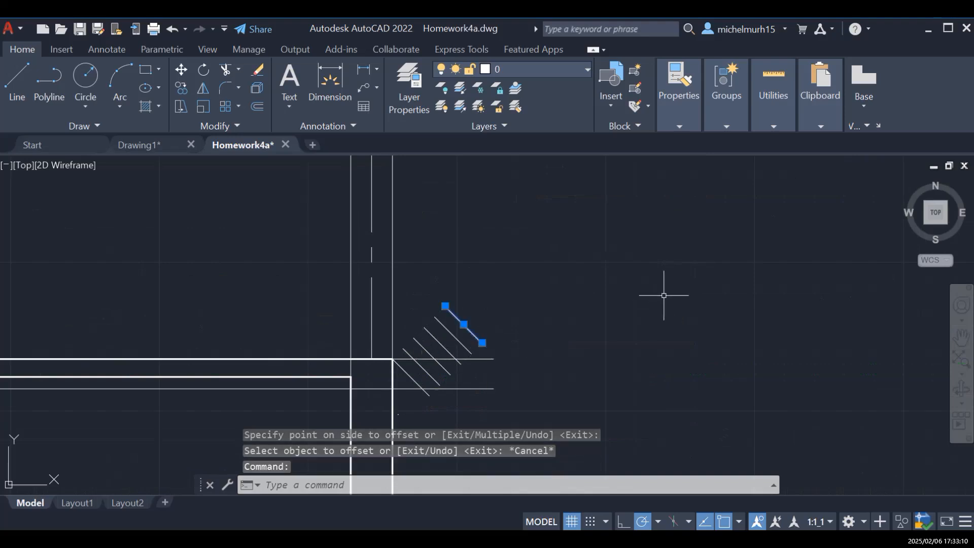
key("Delete")
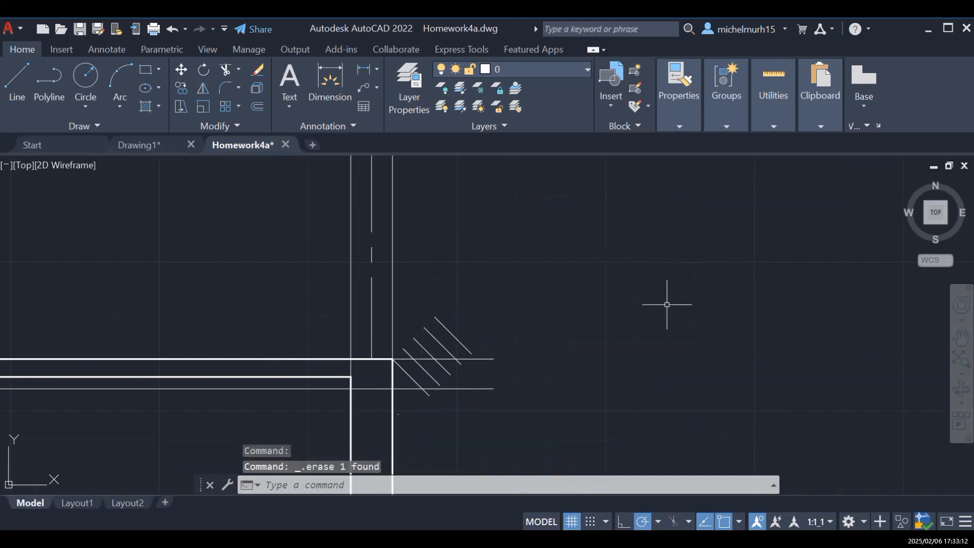
Step: Extend the three inner offset diagonals down to the lower ground line and the outermost one down to the upper ground line
type("trim")
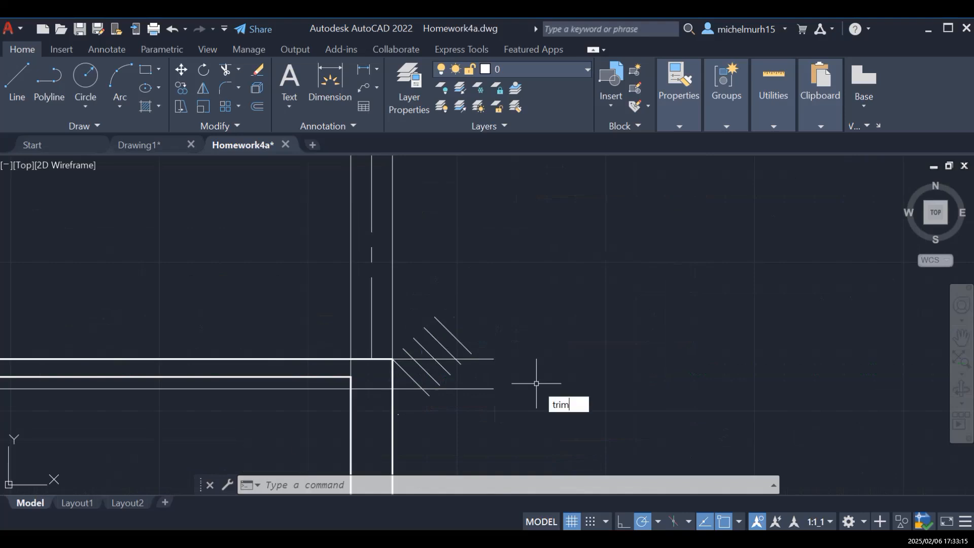
key("BackSpace")
key("BackSpace")
key("BackSpace")
key("BackSpace")
type("exte")
key("Return")
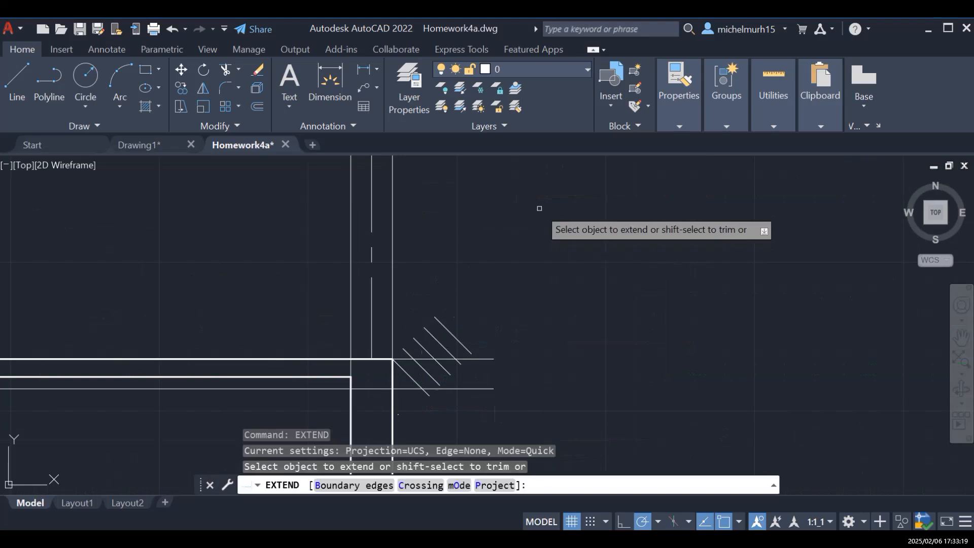
left_click(450, 375)
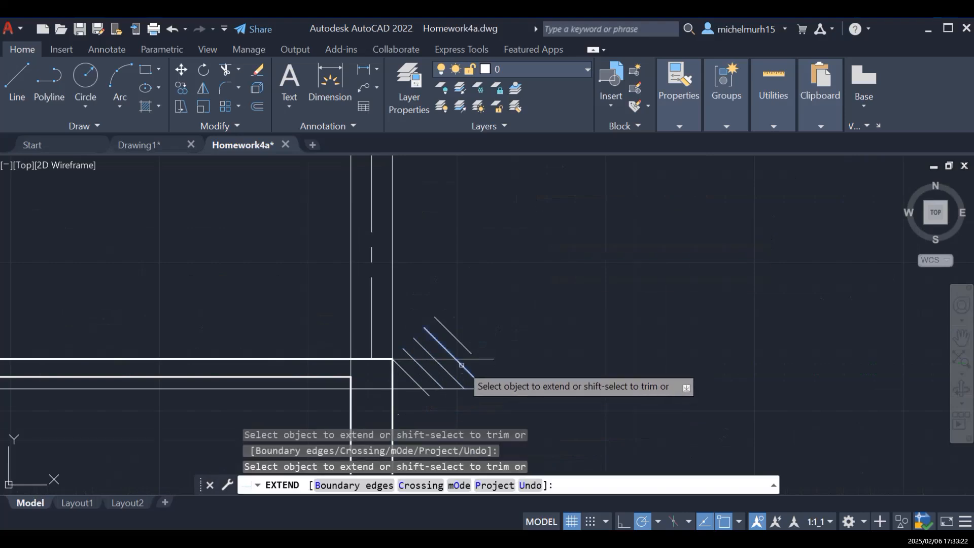
left_click(460, 364)
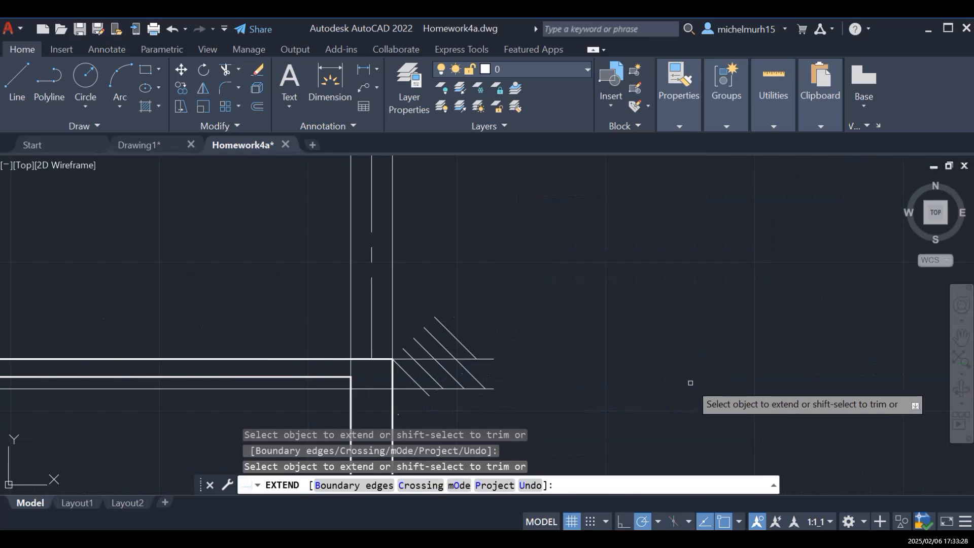
key("Escape")
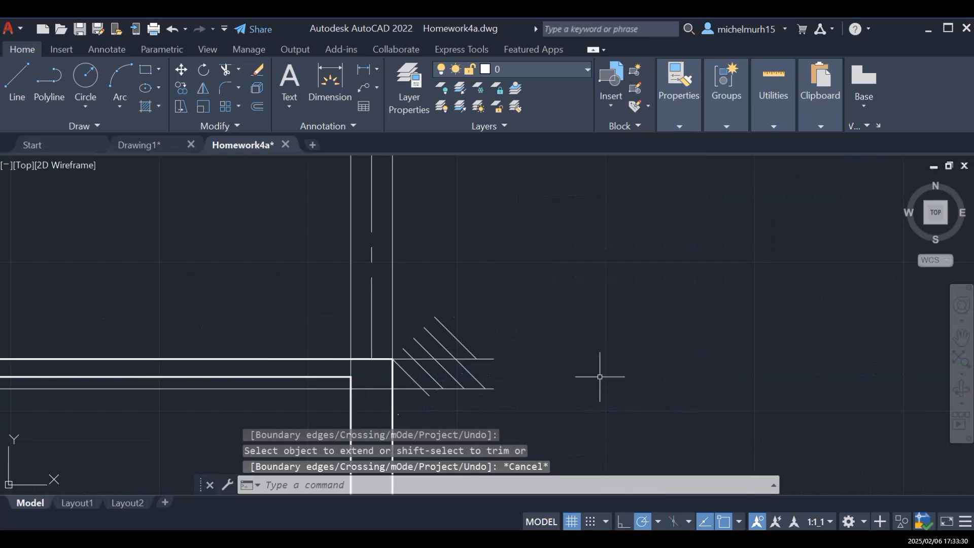
Step: Trim the part of the corner diagonal that projects below the lower ground line
type("TRIM")
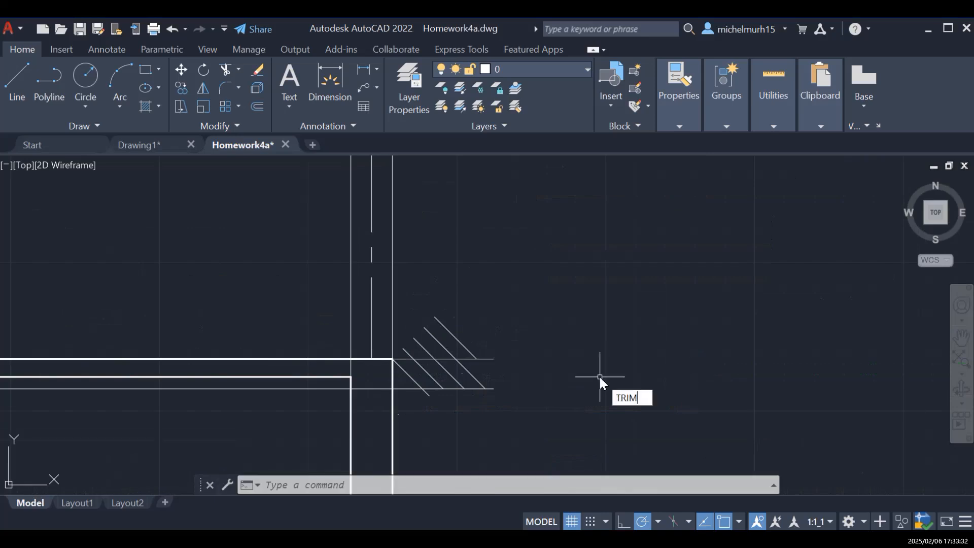
key("Return")
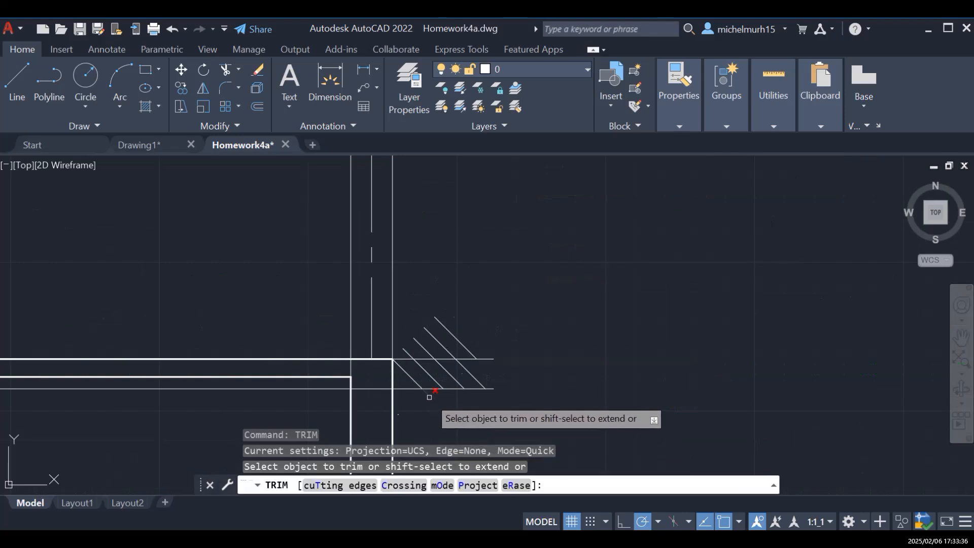
left_click(453, 386)
Step: Compare the original section's Level 0 ground hatch with the extended diagonals beside the second section's basement wall
scroll(538, 357, "down", 5)
scroll(152, 335, "down", 2)
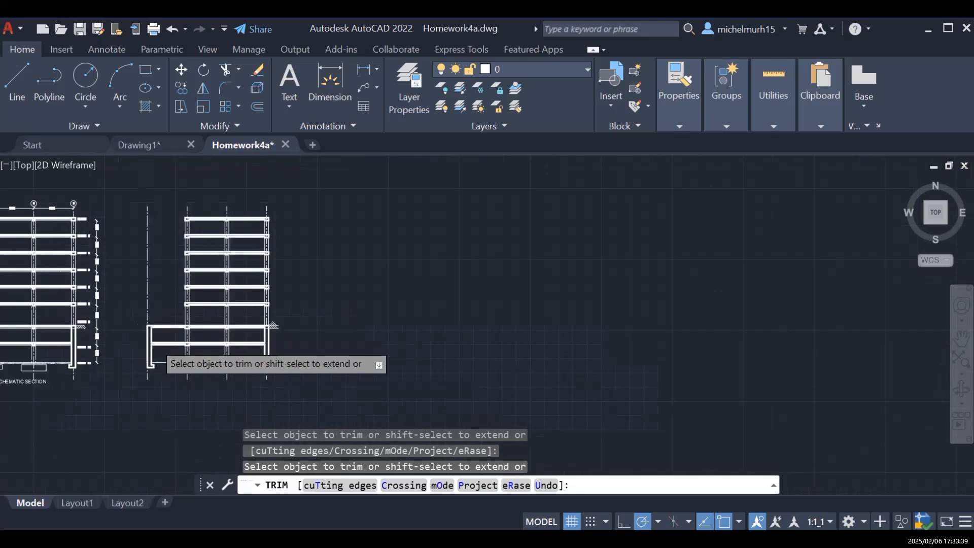
scroll(76, 350, "up", 4)
left_click(962, 338)
key("Escape")
key("Escape")
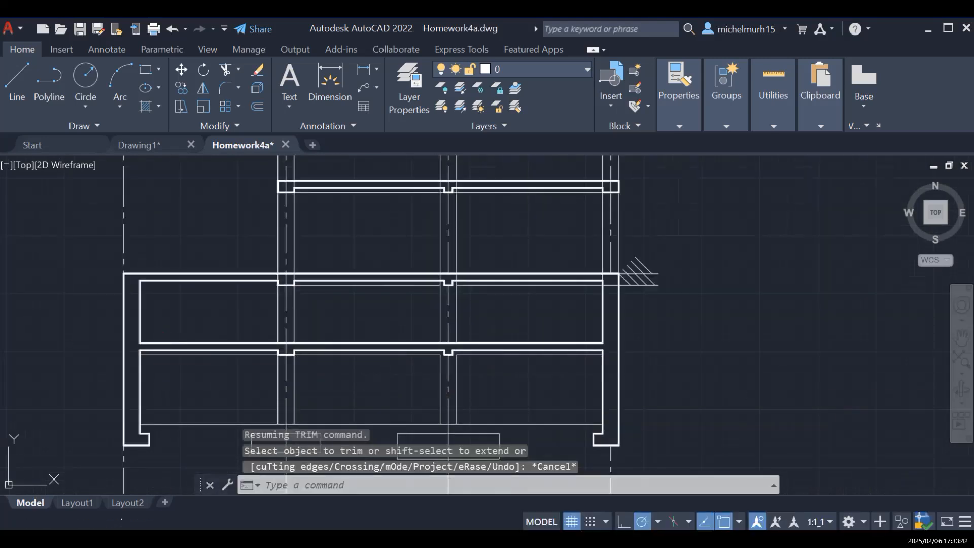
left_click(961, 337)
left_click_drag(124, 355, 381, 361)
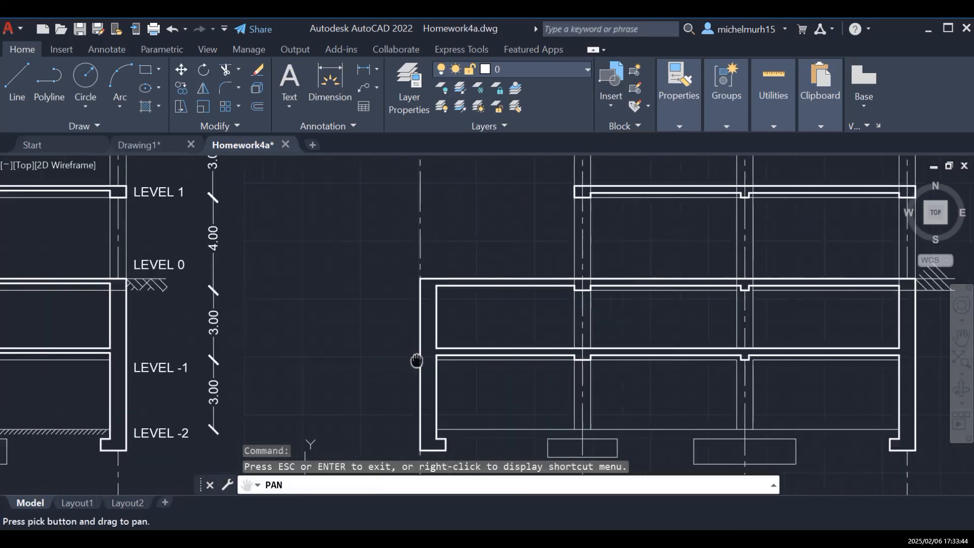
left_click_drag(23, 365, 195, 349)
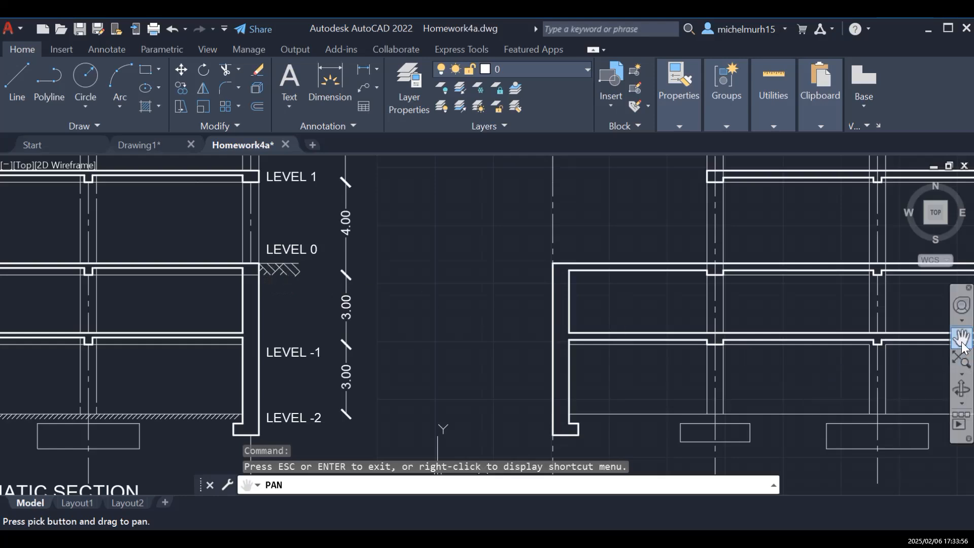
mouse_move(896, 336)
left_mouse_down()
mouse_move(714, 337)
mouse_move(191, 309)
mouse_move(355, 304)
mouse_move(337, 327)
left_mouse_up()
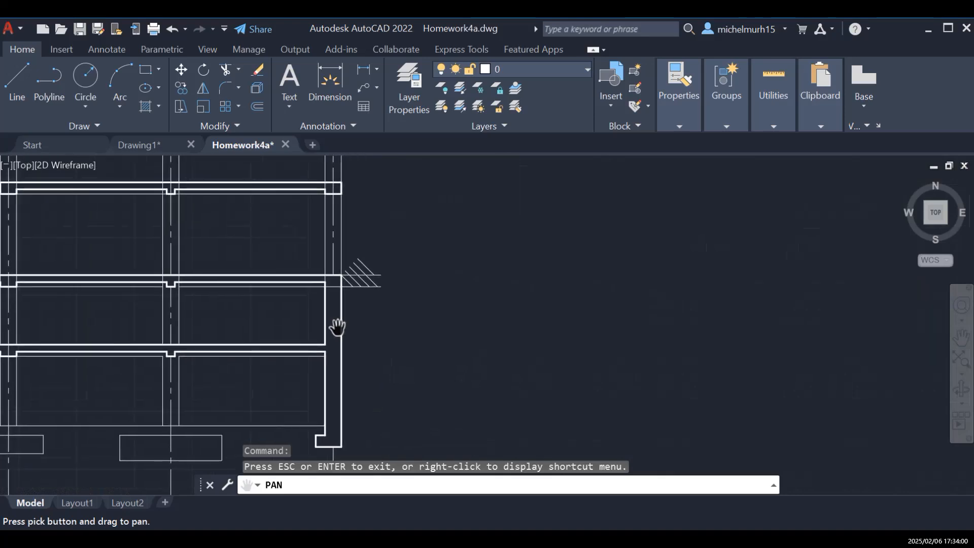
key("Escape")
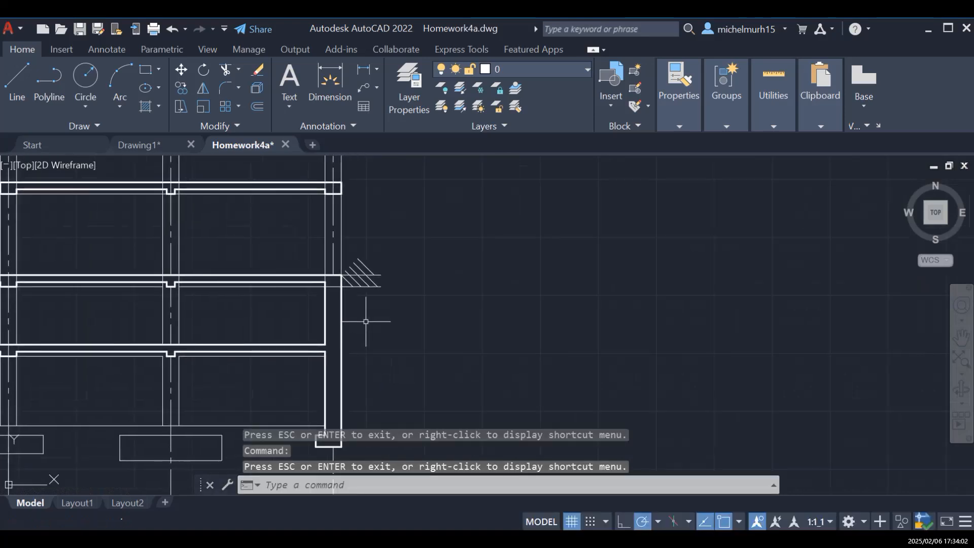
Step: Draw a line continuing the outermost diagonal from the upper ground line down to the level of the lower ground line
left_click(13, 87)
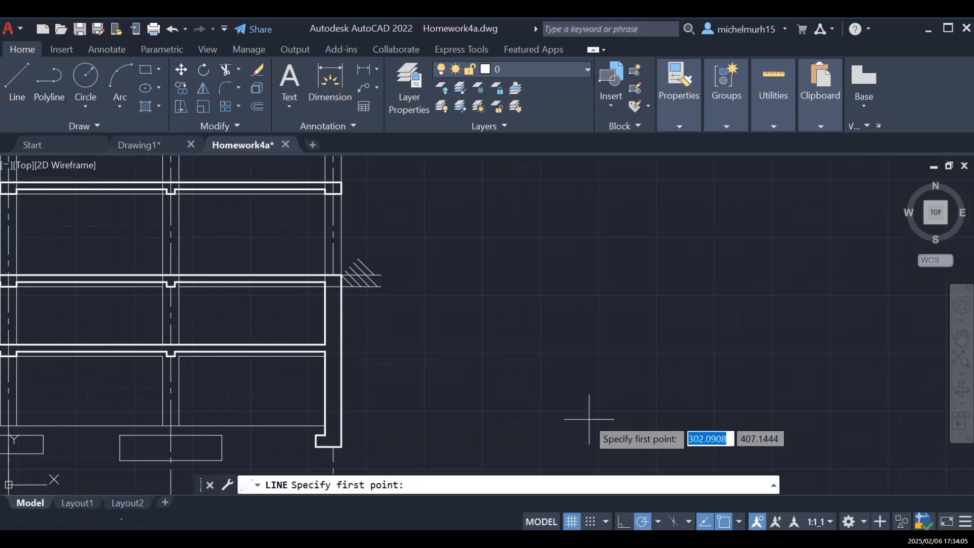
scroll(445, 283, "up", 5)
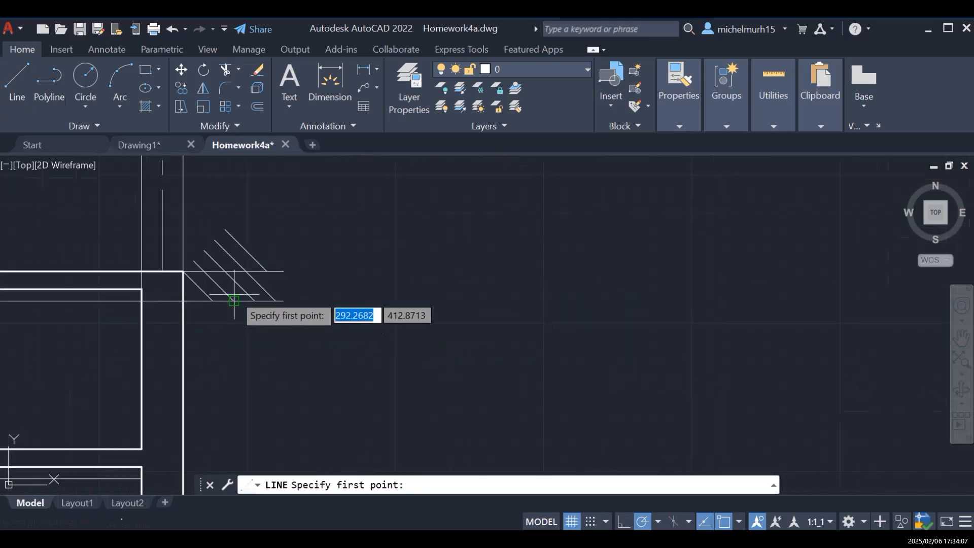
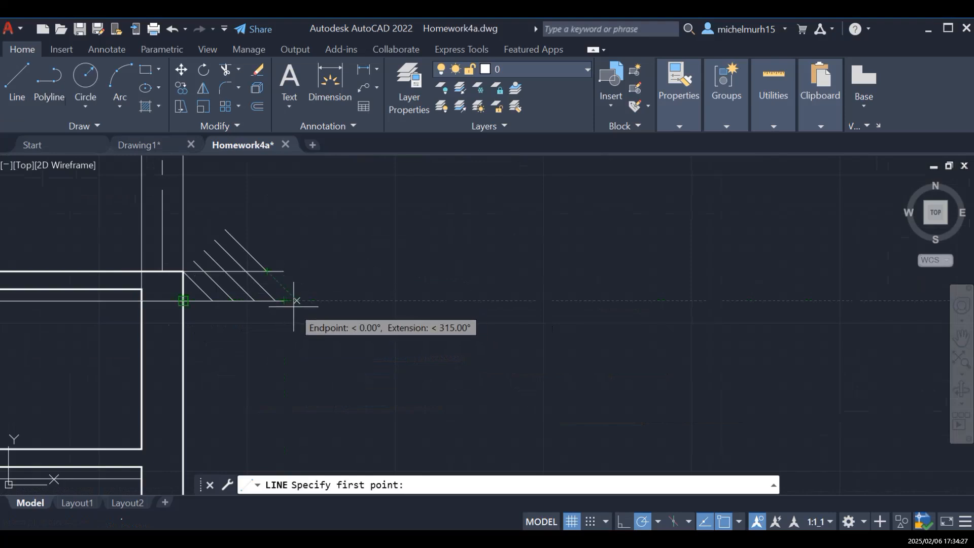
left_click(296, 301)
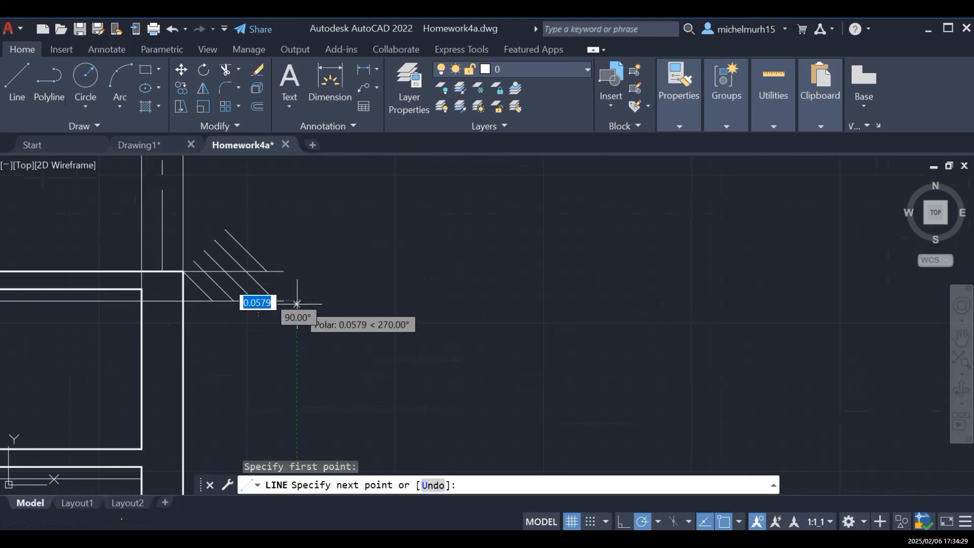
left_click(268, 271)
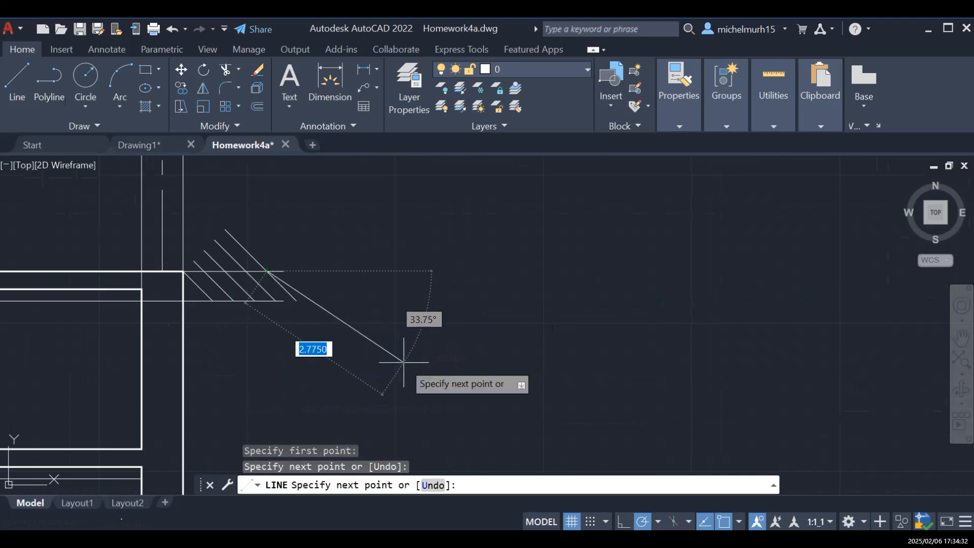
key("Escape")
Step: Draw a short horizontal line continuing the lower ground line from its end to just past the outermost diagonal's foot
left_click(15, 84)
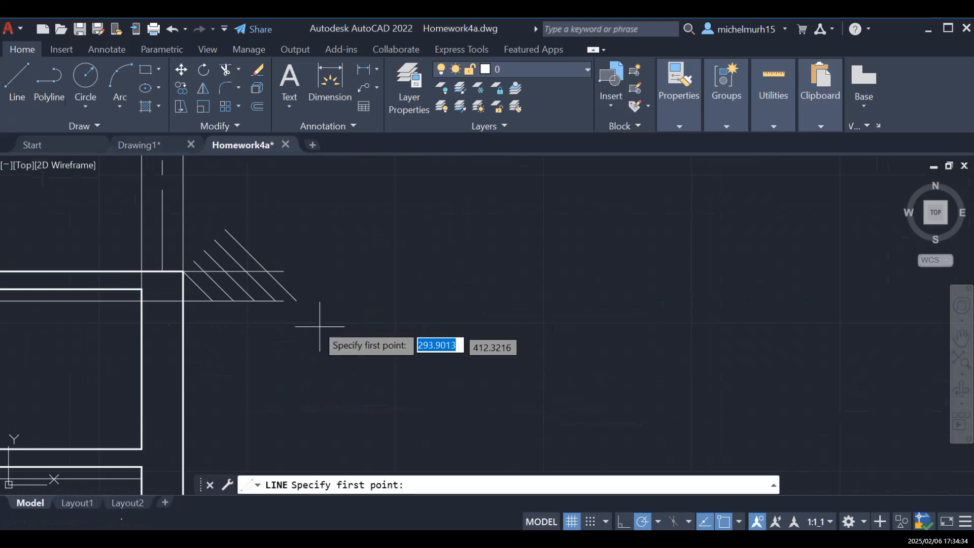
left_click(284, 301)
left_click(305, 303)
key("Escape")
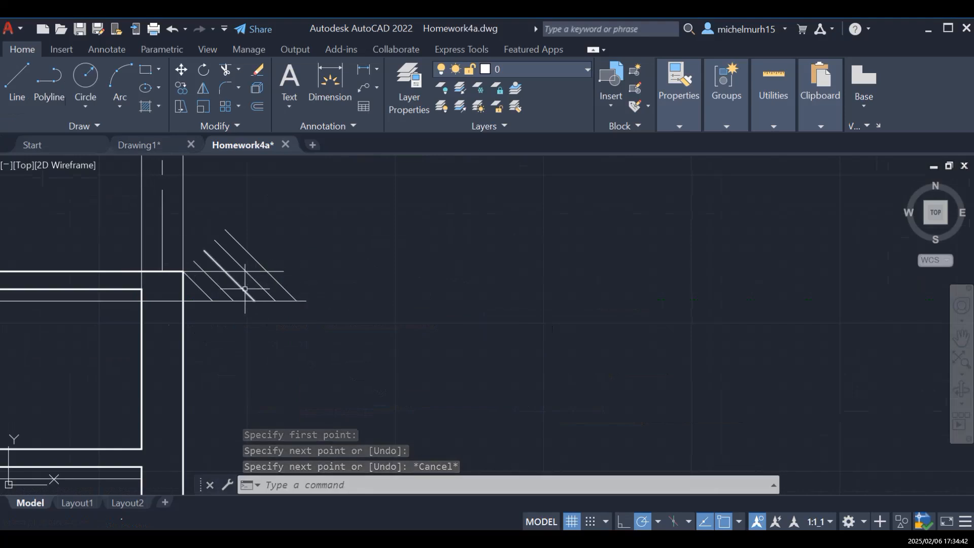
Step: Draw an opposing diagonal from the third offset diagonal's crossing with the upper ground line to the corner diagonal's foot on the lower ground line
left_click(17, 81)
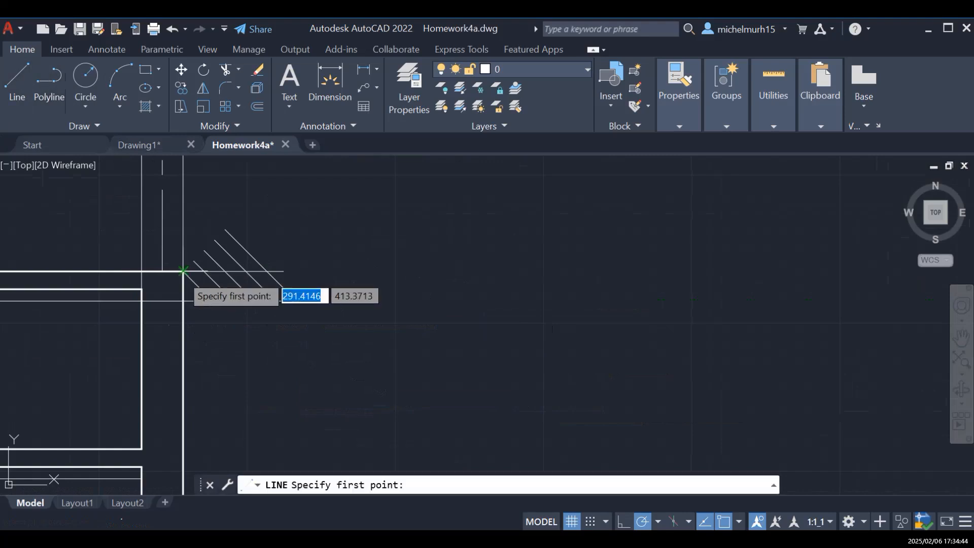
scroll(336, 396, "down", 3)
scroll(329, 388, "down", 5)
scroll(122, 383, "up", 3)
scroll(160, 382, "up", 2)
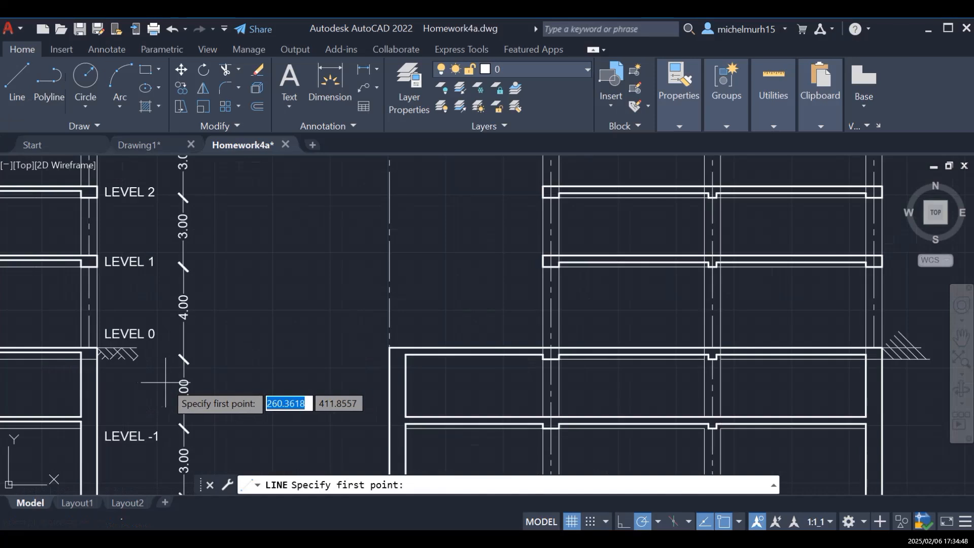
scroll(500, 389, "down", 2)
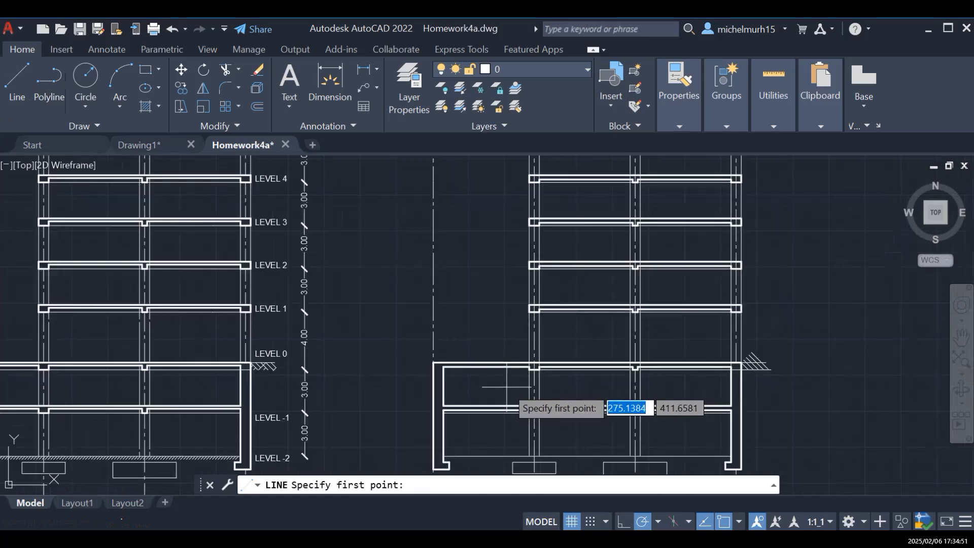
scroll(785, 378, "up", 3)
scroll(761, 370, "up", 2)
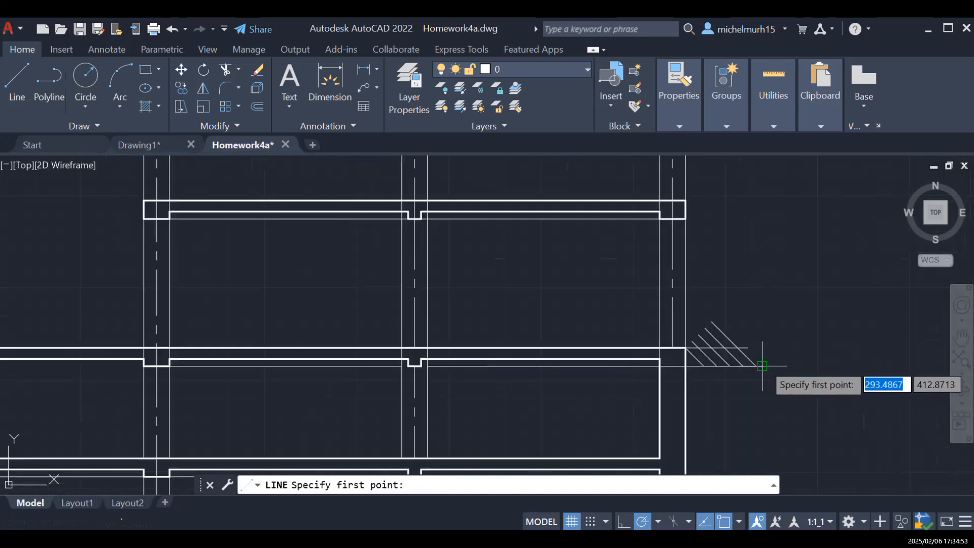
left_click(724, 347)
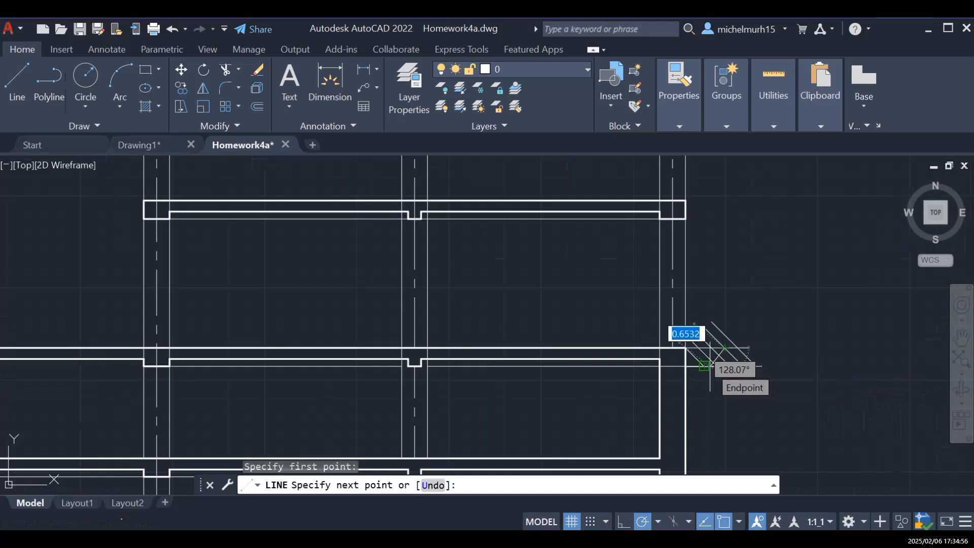
left_click(710, 366)
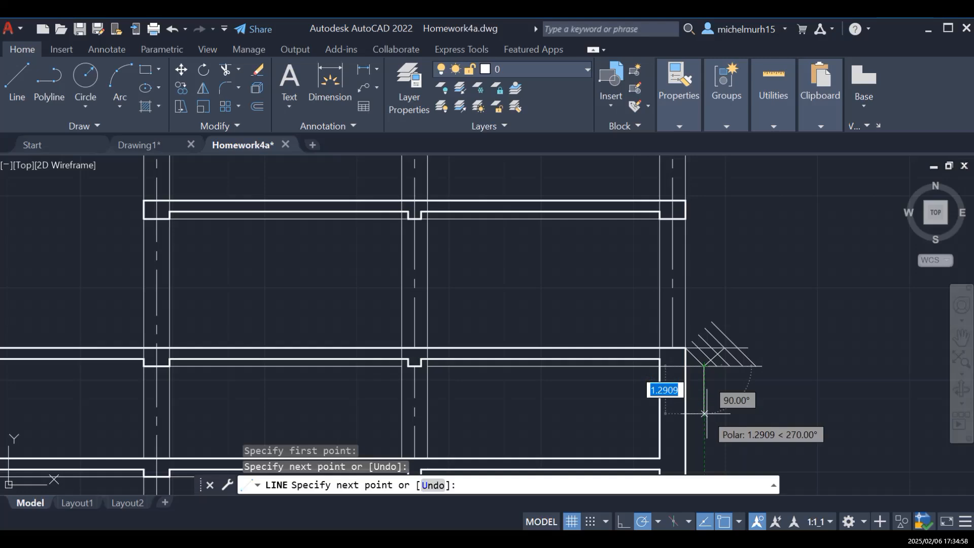
key("Escape")
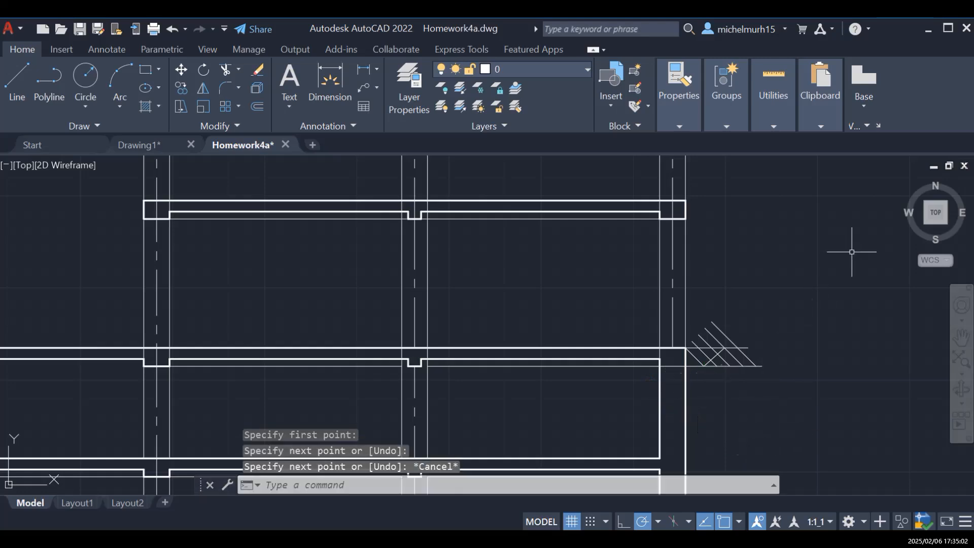
Step: Trim the ends of the offset diagonals that project above the upper ground line
type("trim")
key("Return")
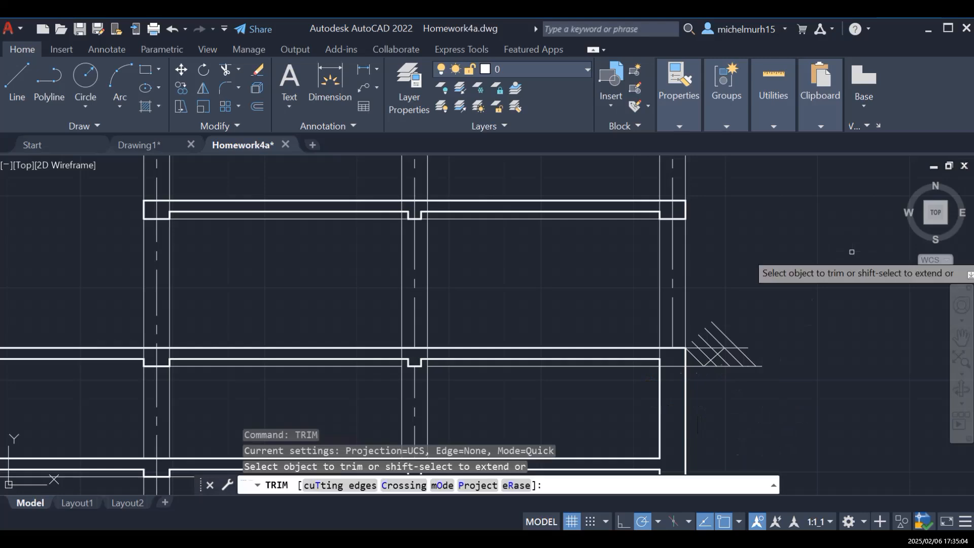
left_click(723, 339)
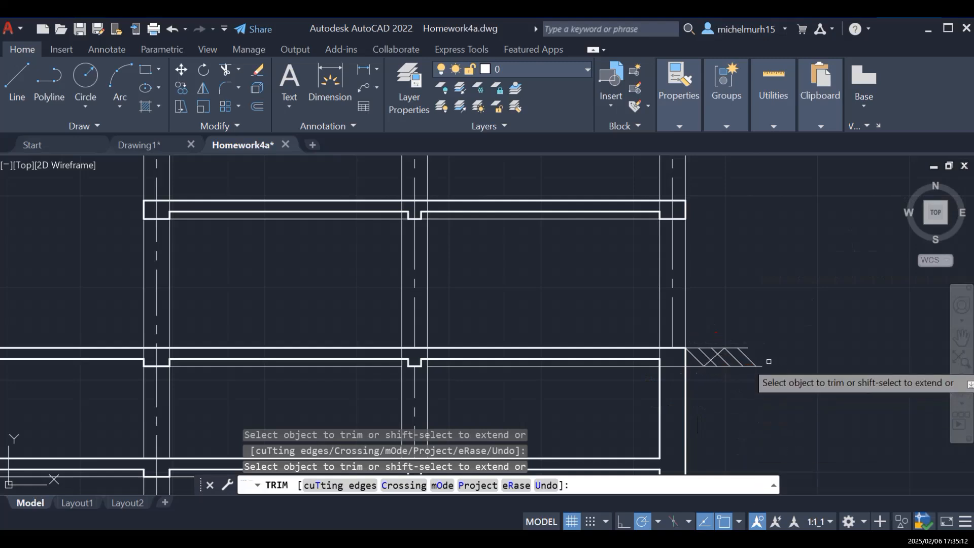
Step: Compare the original section's crossed ground hatch at Level 0 with the trimmed diagonals and opposing line beside the second section's wall
scroll(691, 400, "down", 4)
scroll(117, 366, "down", 3)
scroll(205, 366, "up", 5)
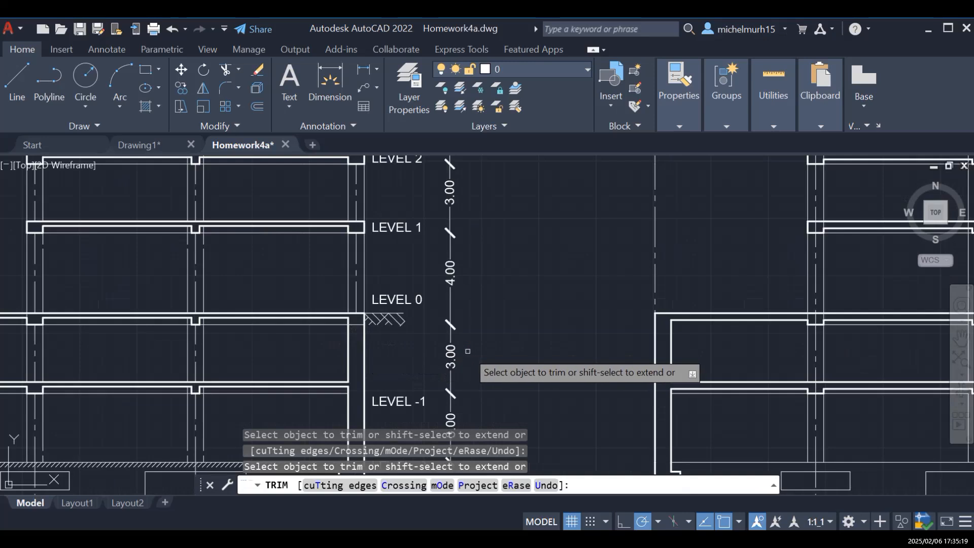
scroll(491, 364, "down", 4)
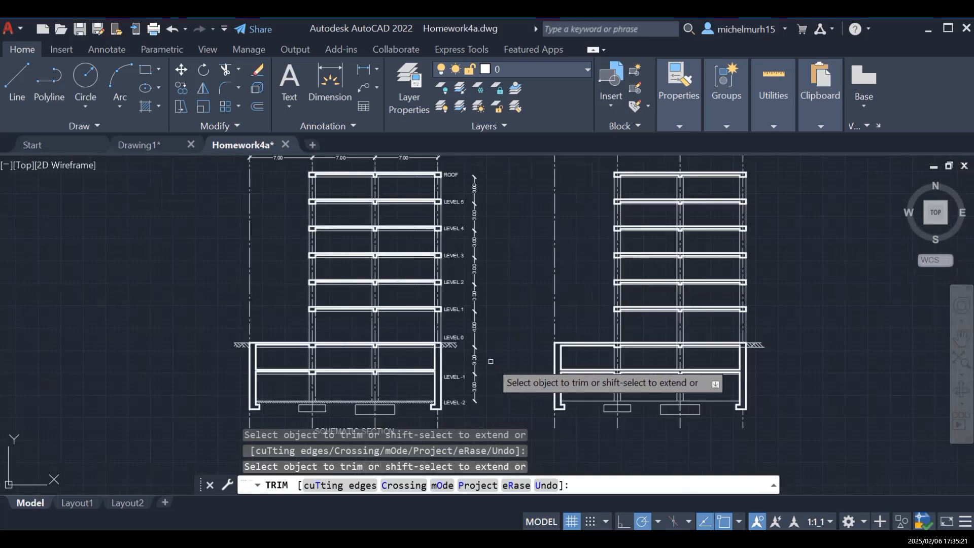
scroll(540, 361, "up", 4)
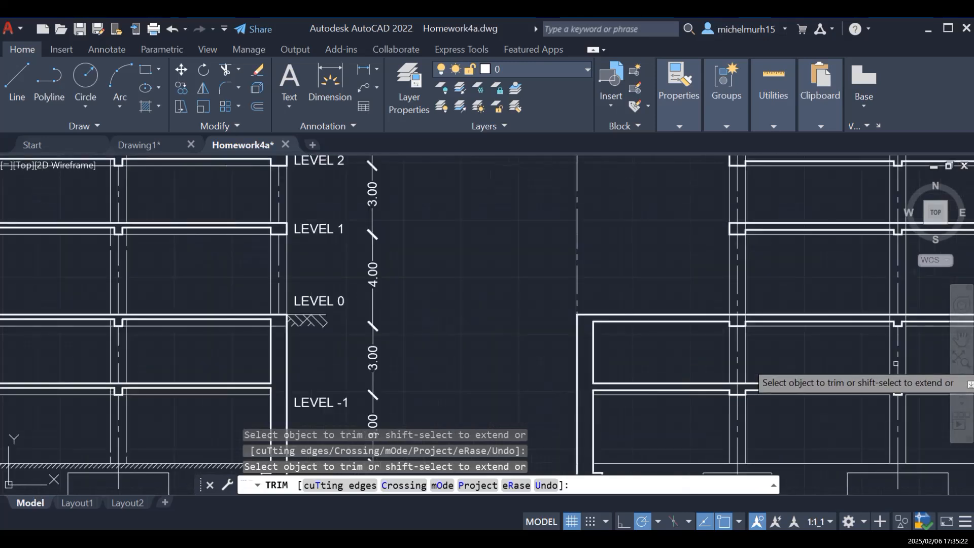
left_click(962, 337)
scroll(584, 338, "down", 4)
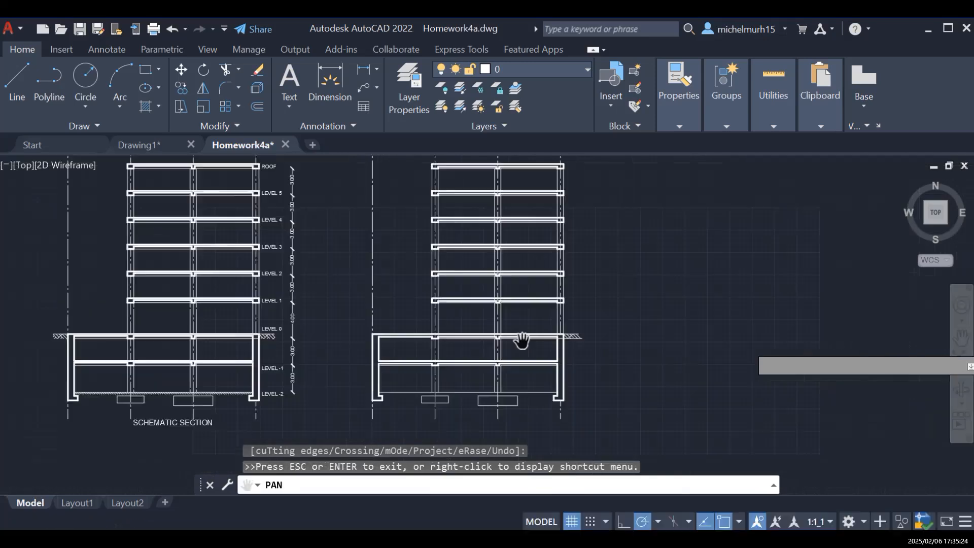
scroll(601, 375, "up", 8)
mouse_move(552, 266)
left_mouse_down()
mouse_move(583, 439)
mouse_move(604, 365)
mouse_move(608, 378)
left_mouse_up()
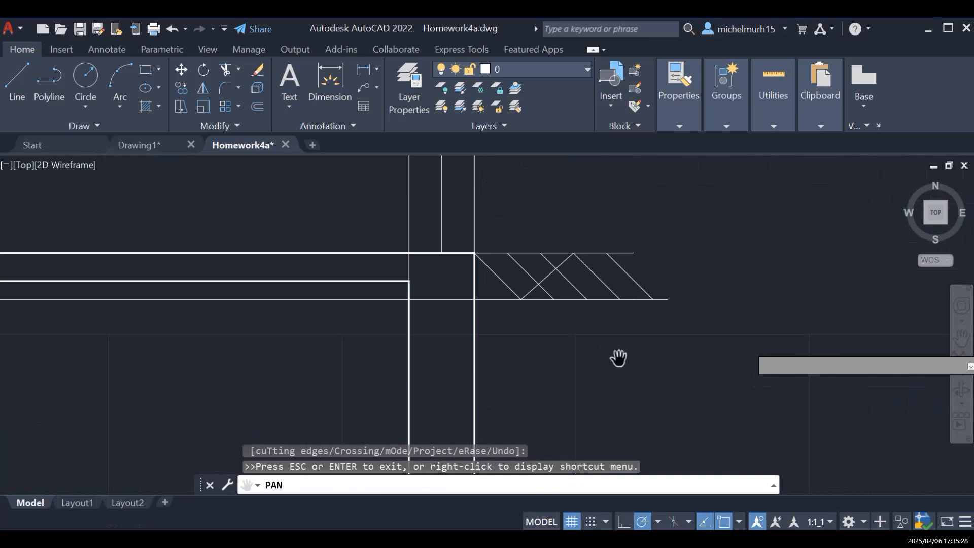
key("Escape")
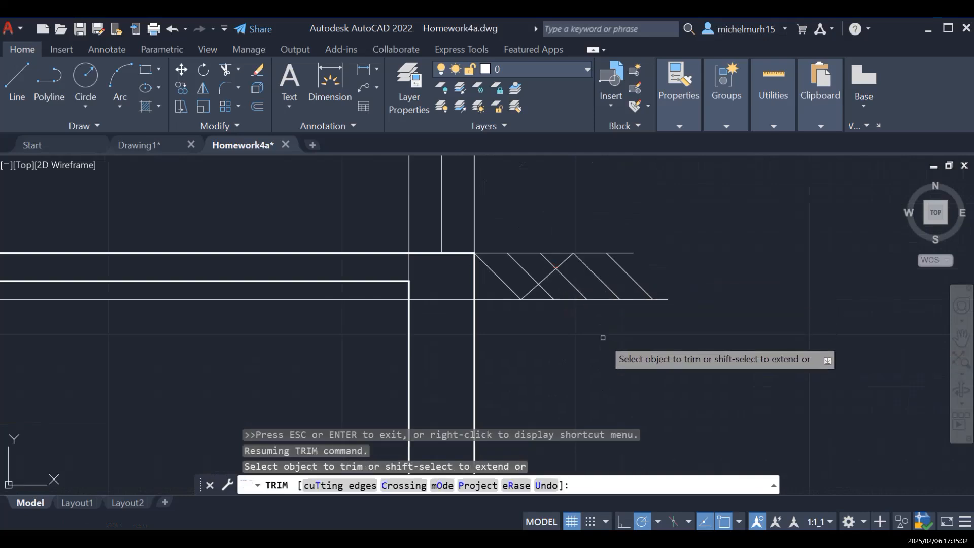
key("Escape")
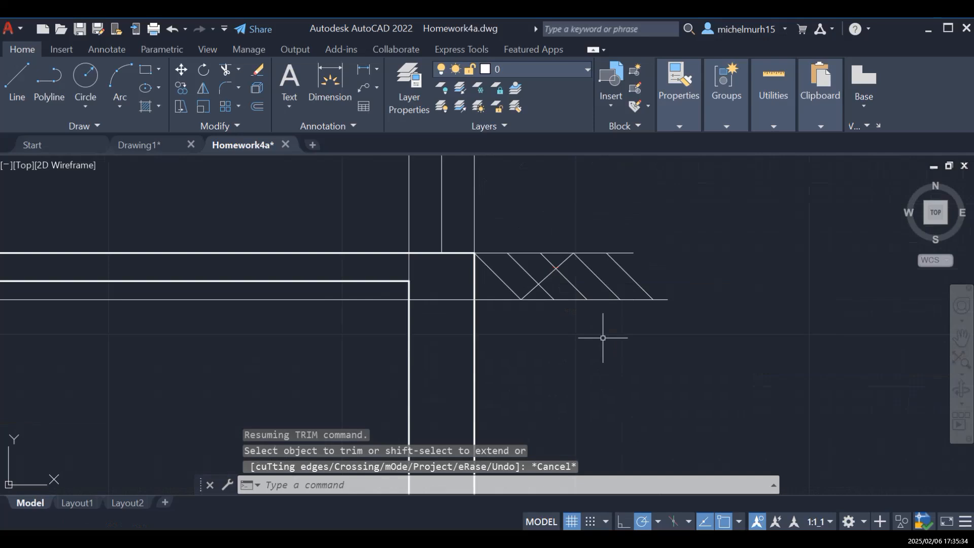
Step: Offset the opposing diagonal at 0.25 spacing, once away from the basement wall and twice toward it
type("offs")
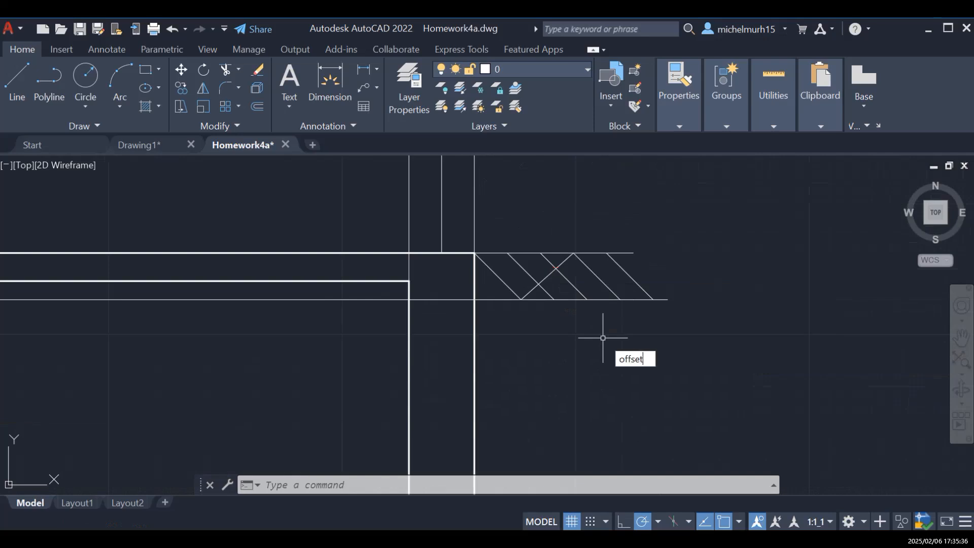
type("et")
key("Return")
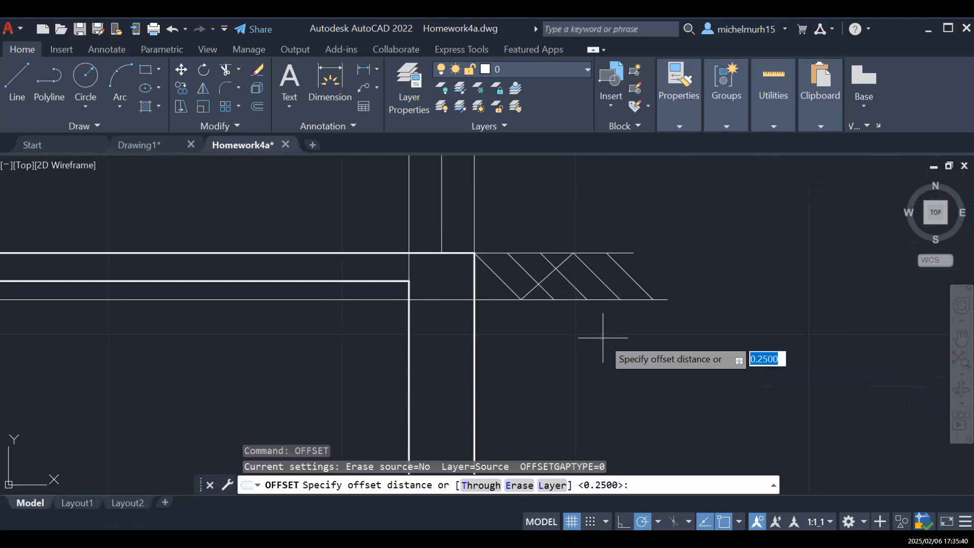
key("Return")
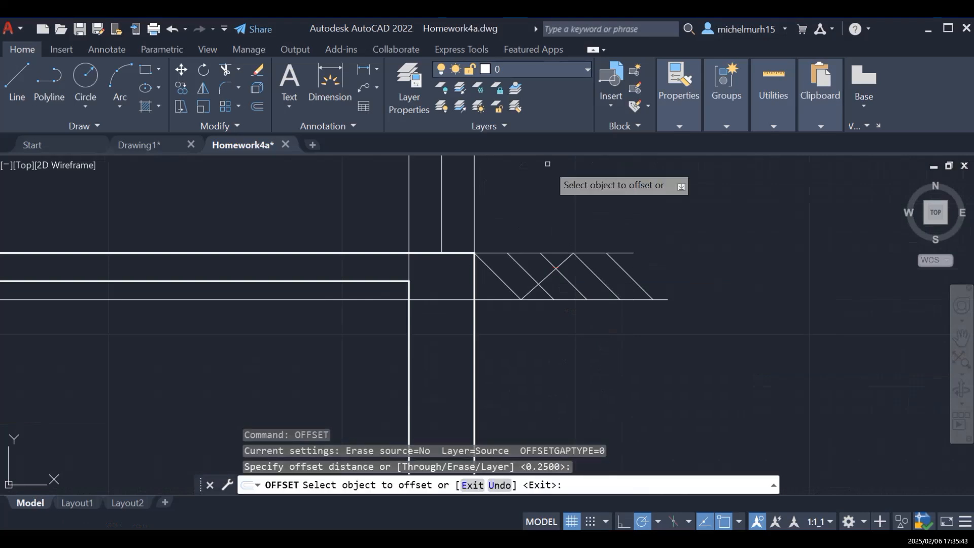
left_click(548, 277)
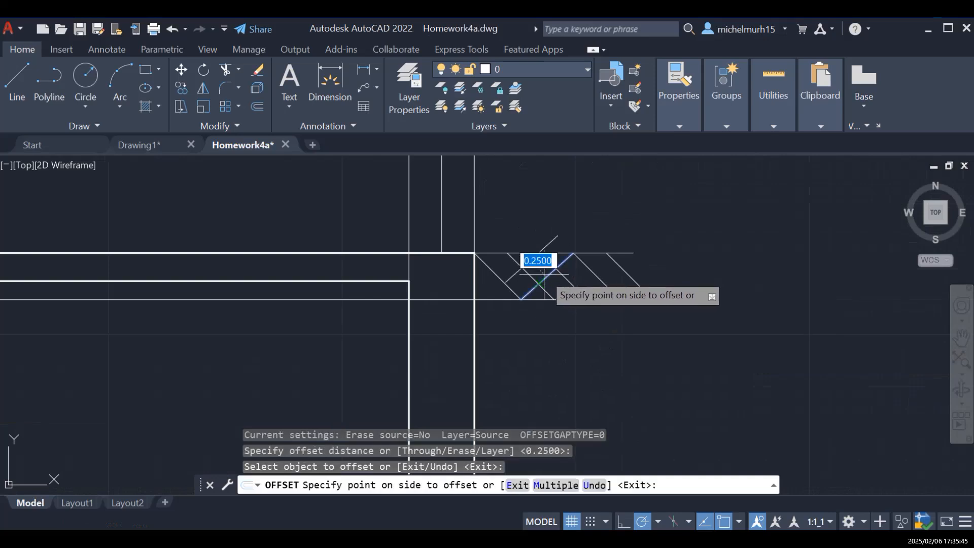
left_click(549, 276)
left_click(543, 271)
left_click(543, 272)
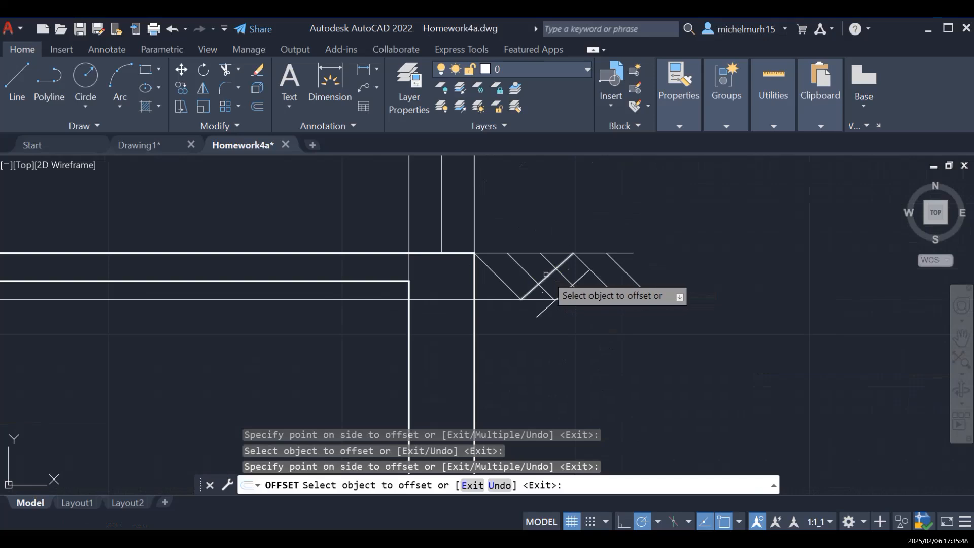
left_click(546, 275)
left_click(529, 262)
left_click(527, 262)
left_click(505, 241)
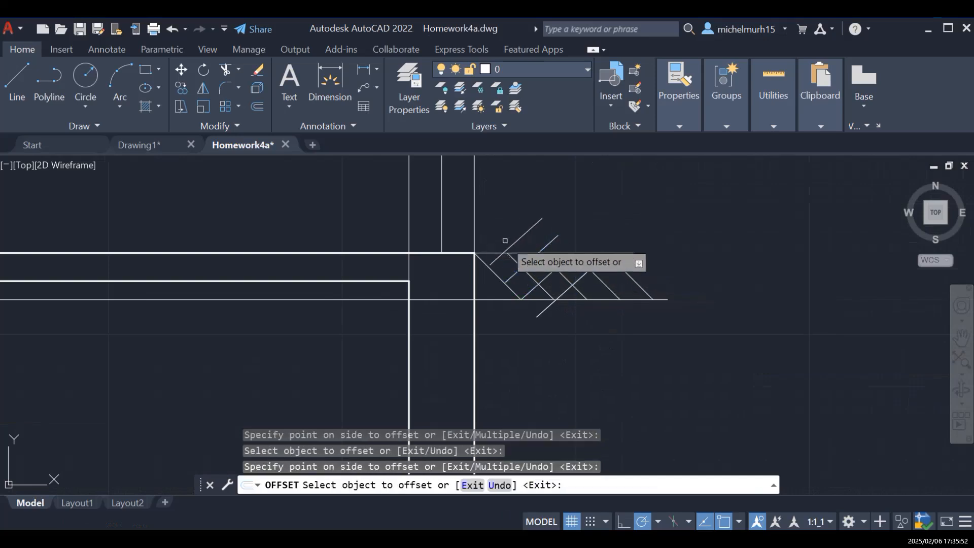
Step: Offset two more opposing diagonals 0.25 apart on the side away from the wall and erase the duplicate of the first outward offset
left_click(559, 295)
left_click(587, 309)
left_click(582, 307)
left_click(620, 326)
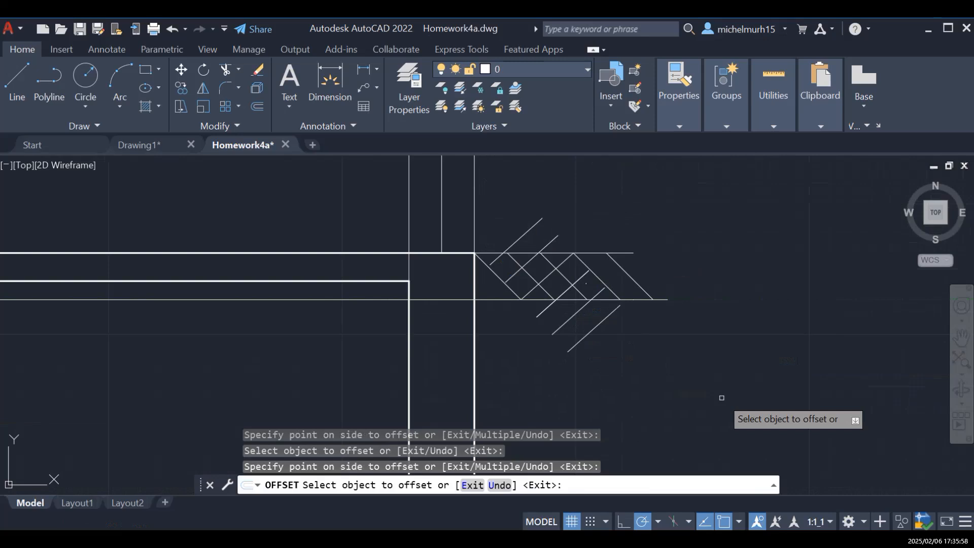
key("Escape")
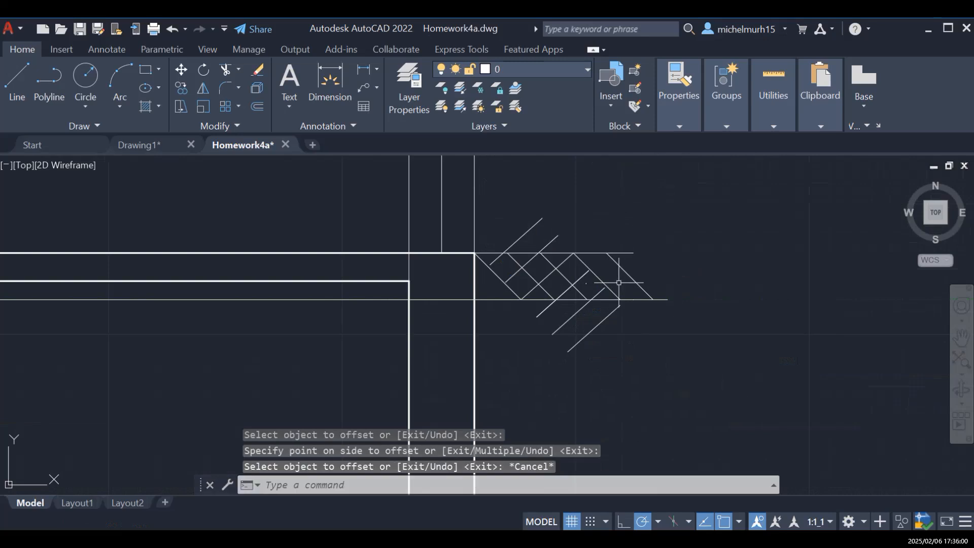
left_click(542, 312)
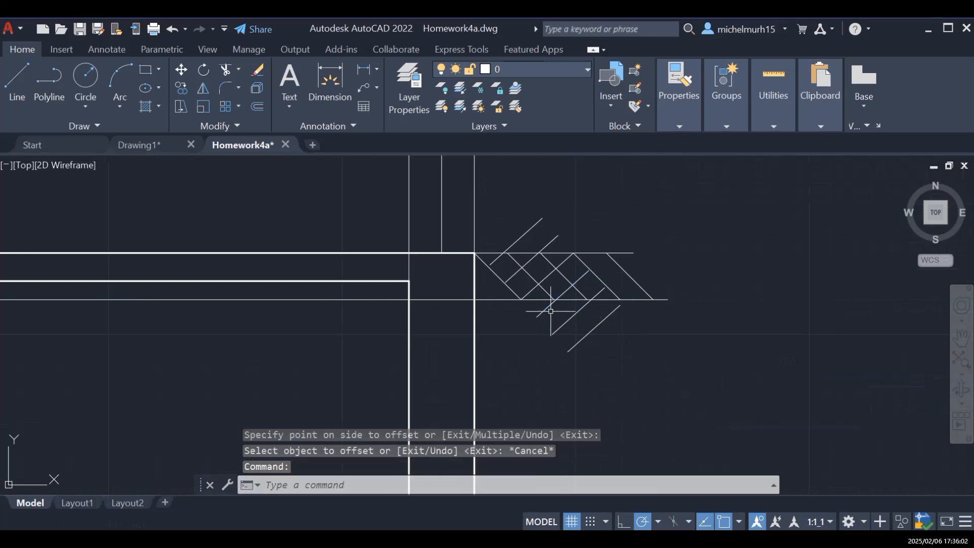
key("Delete")
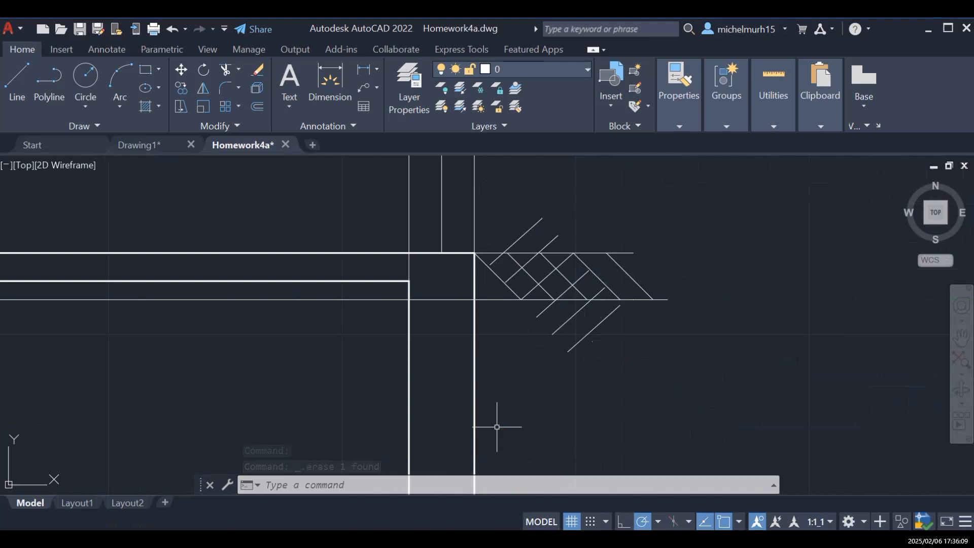
Step: Extend the opposing diagonals nearest the wall to the wall face and lower ground line, and an outer one up to the outermost hatch diagonal
type("extend")
key("Return")
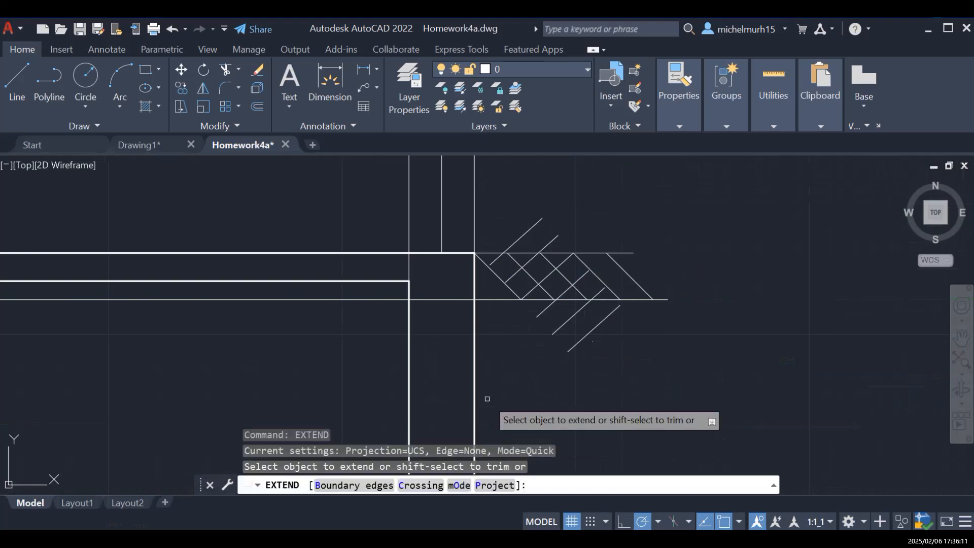
left_click(490, 264)
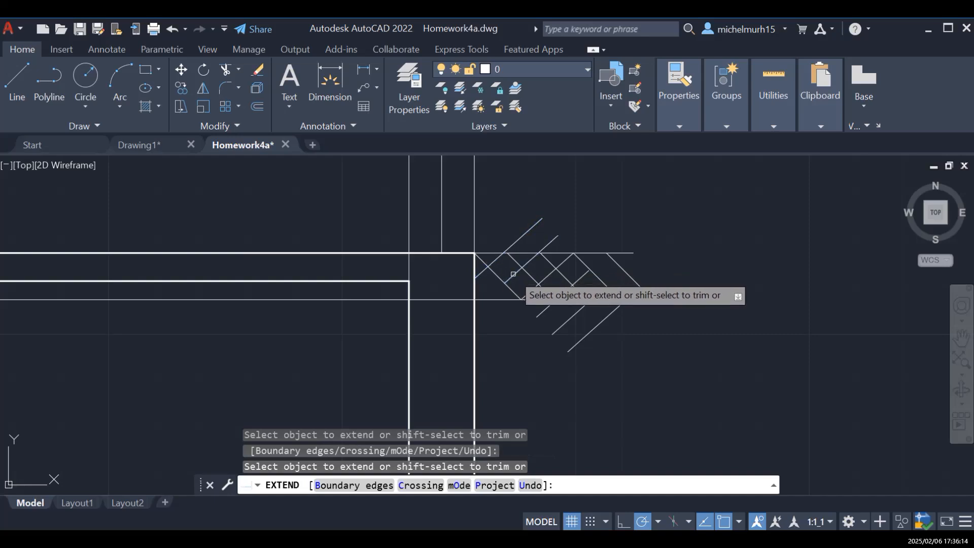
left_click(513, 279)
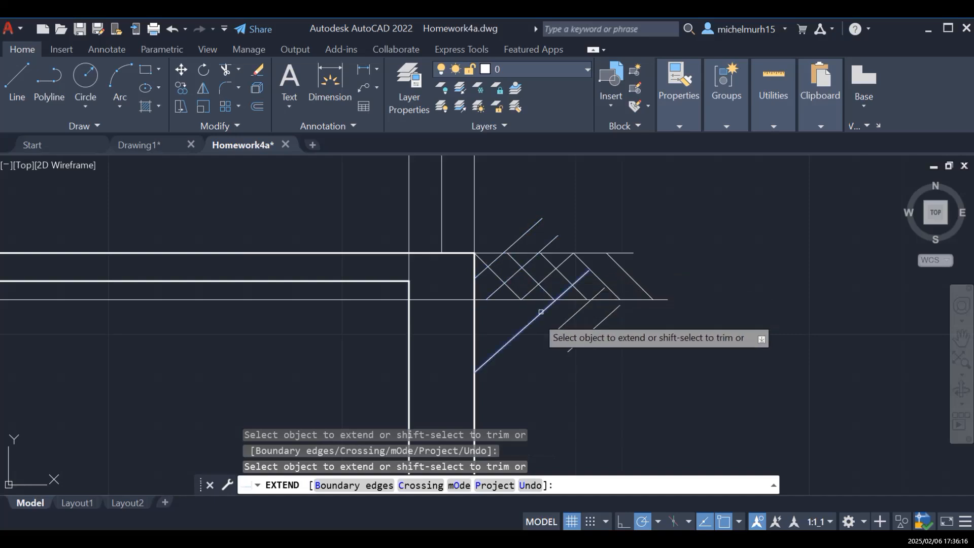
left_click(601, 290)
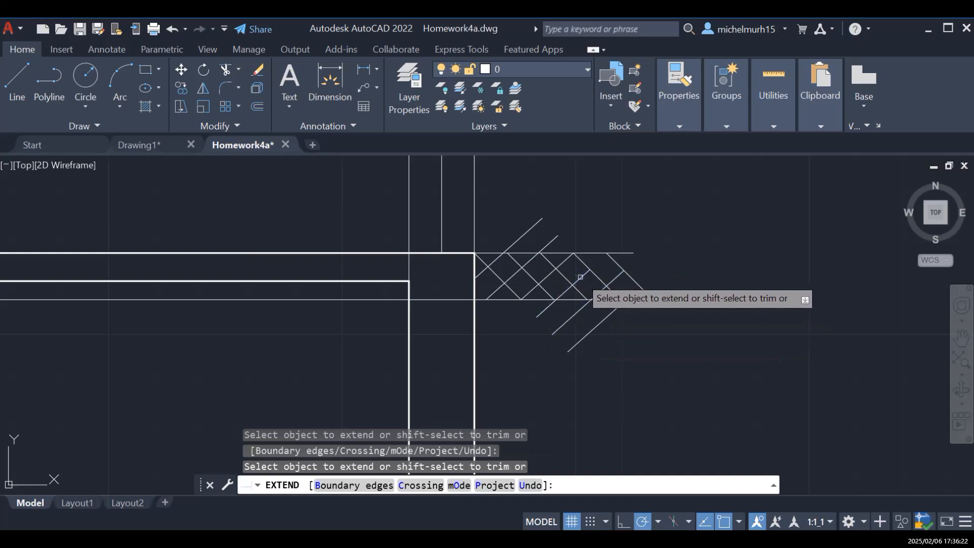
left_click(589, 270)
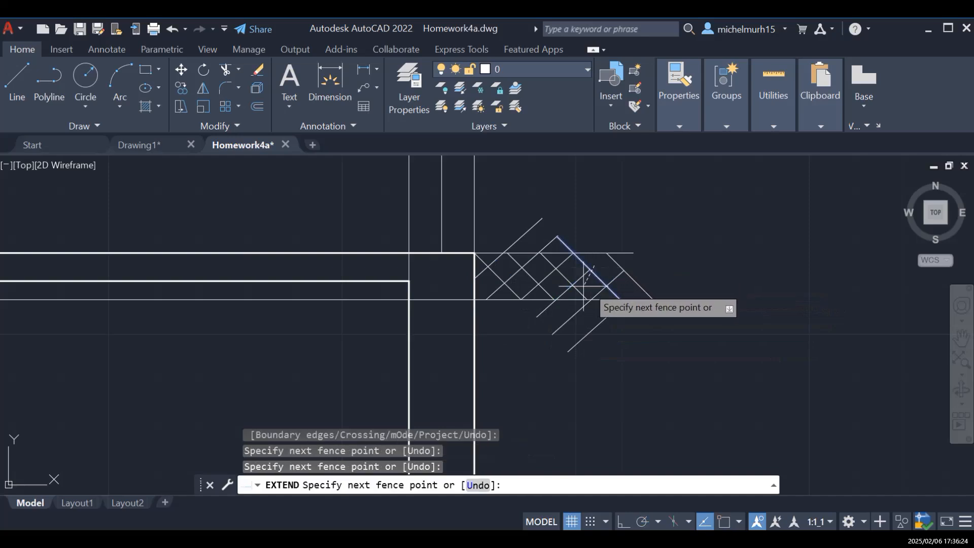
key("Escape")
key("Escape")
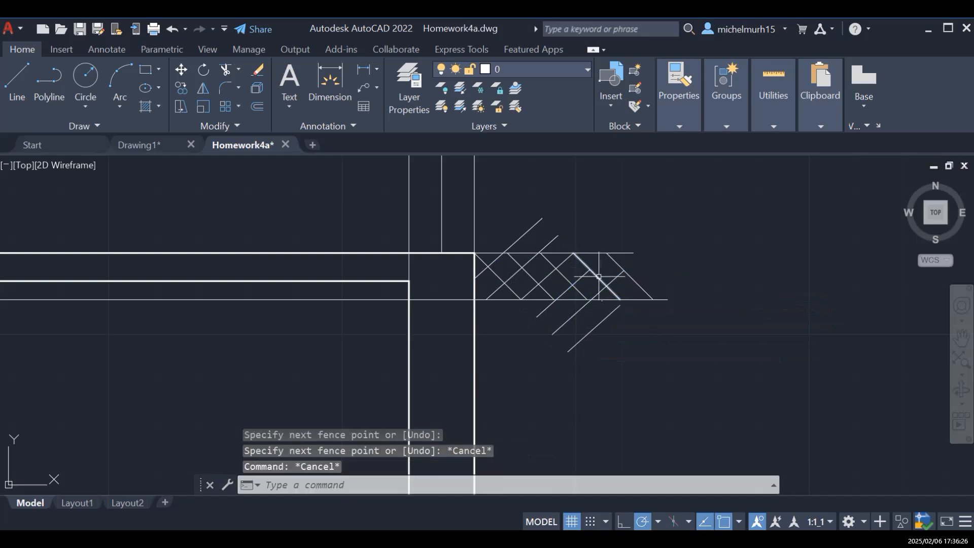
key("Escape")
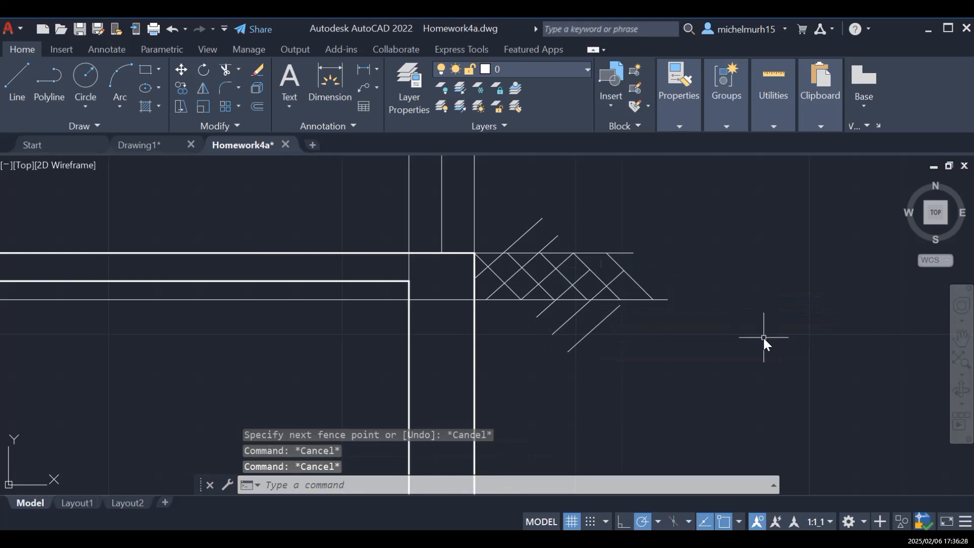
Step: Extend the farthest opposing diagonal up to the outermost hatch diagonal and the middle one up to the upper ground line
type("extend")
key("Return")
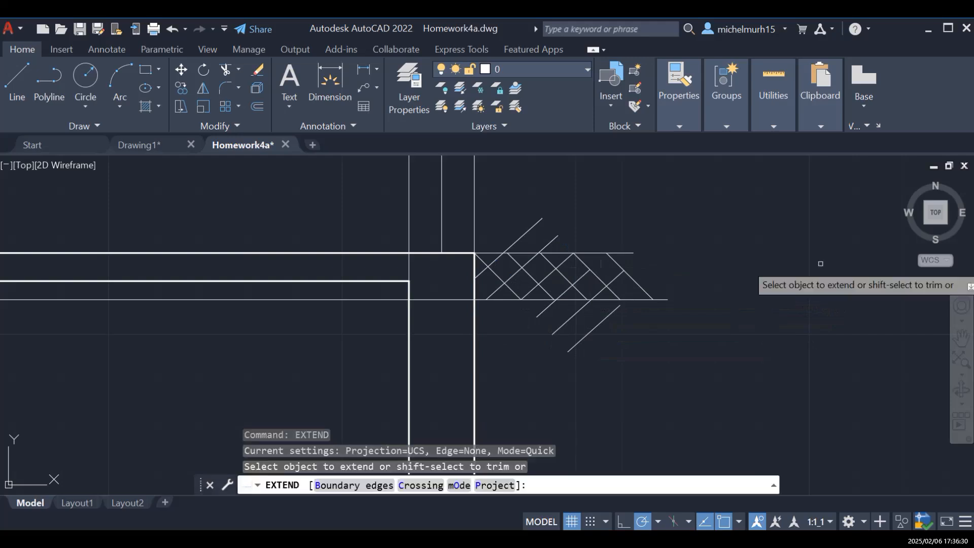
left_click(602, 323)
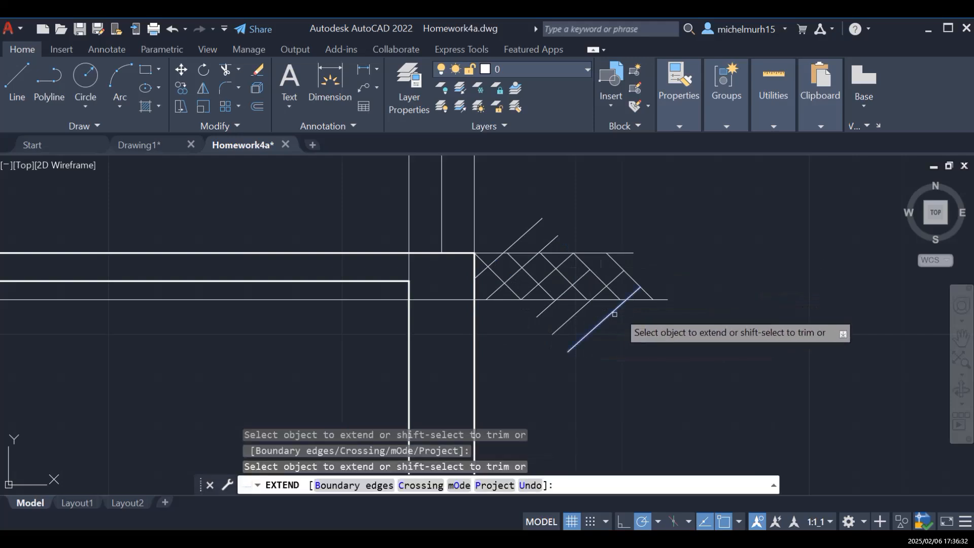
left_click(623, 302)
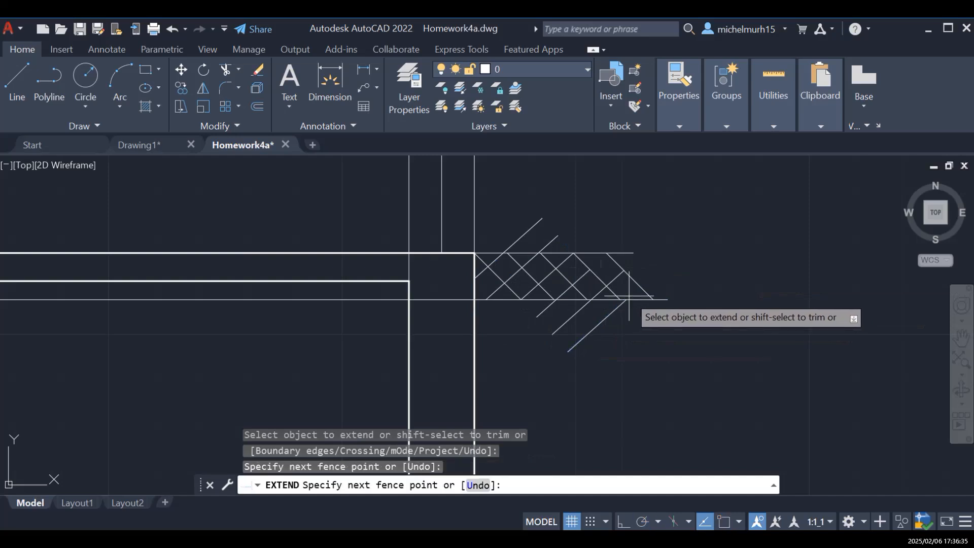
key("Escape")
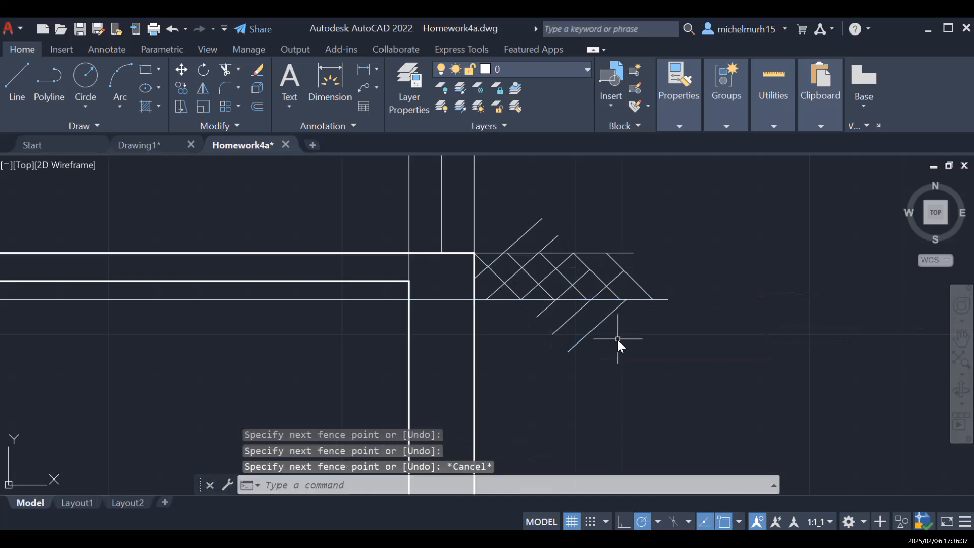
type("extend")
key("Return")
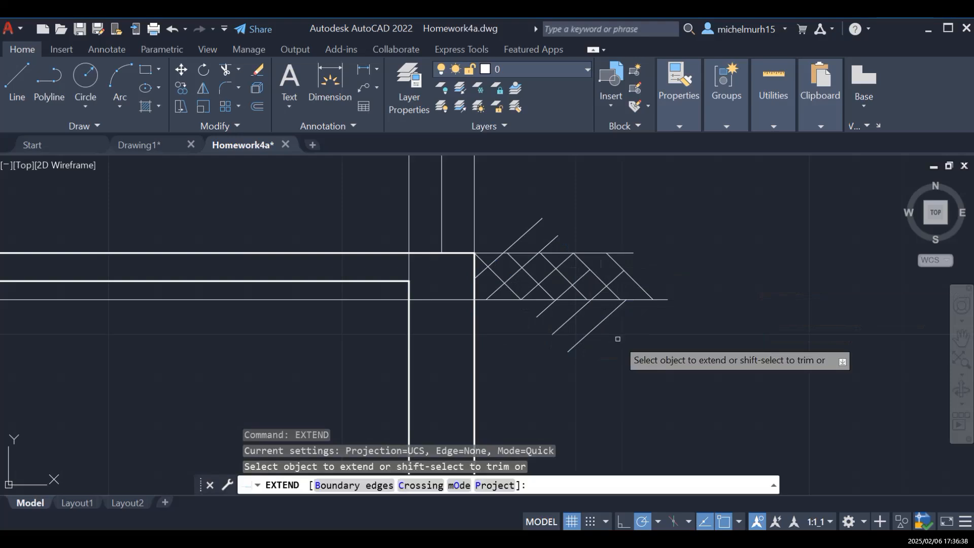
left_click(583, 275)
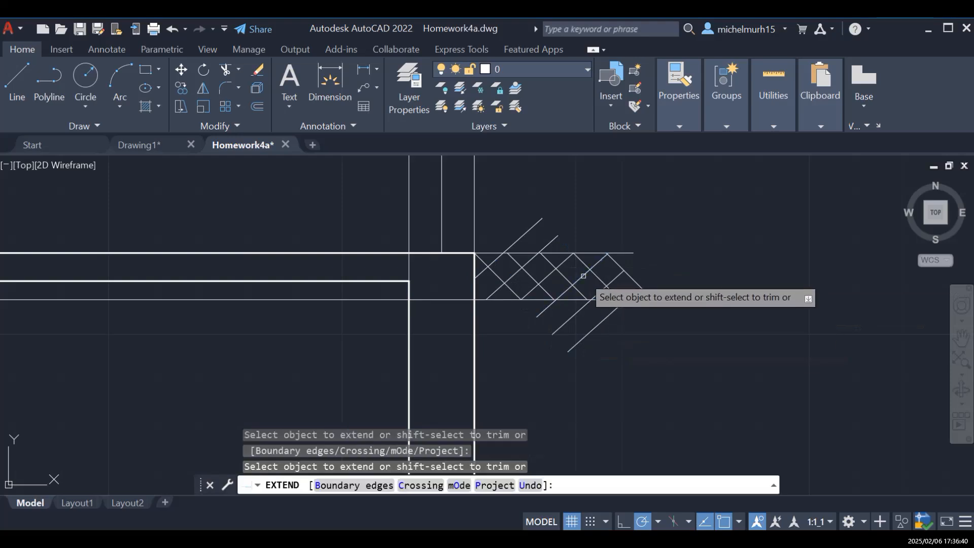
left_click(614, 311)
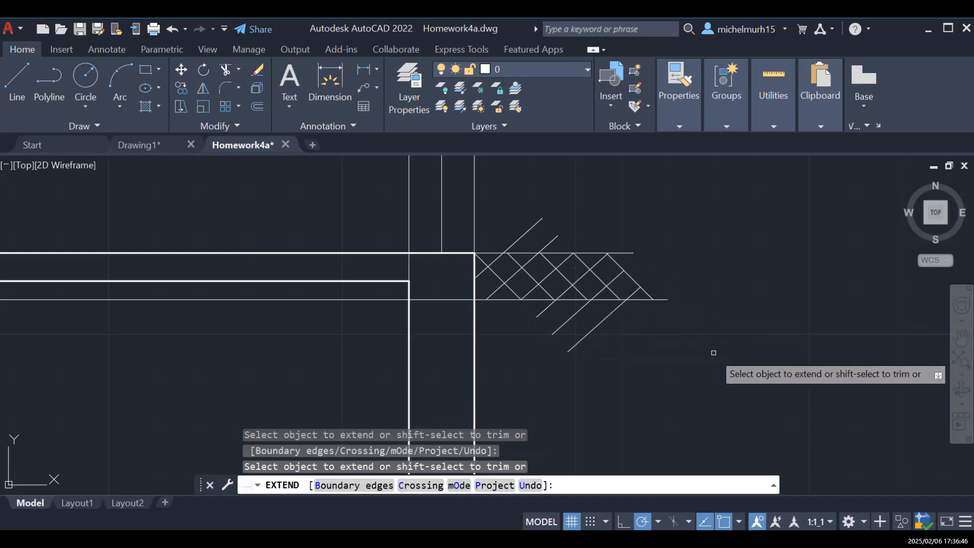
type("trim")
key("Return")
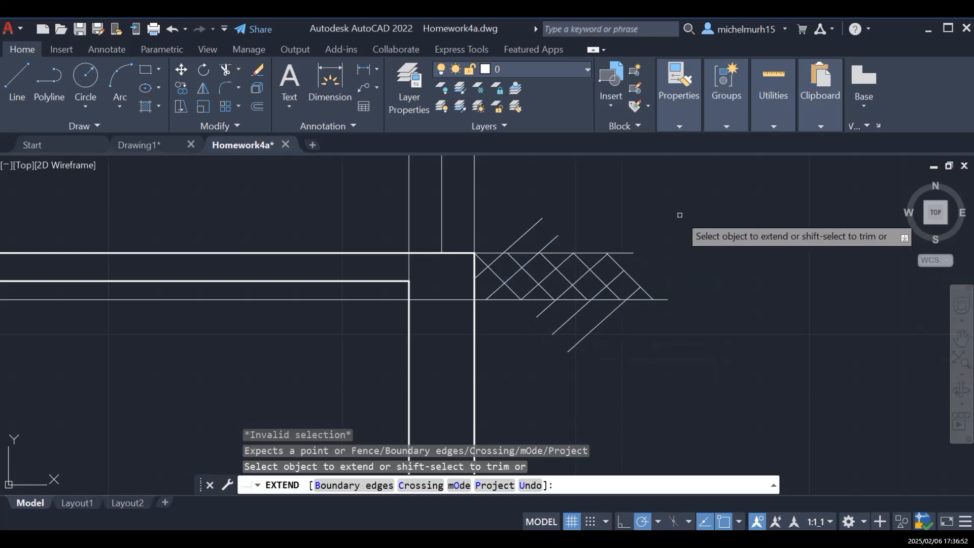
key("Escape")
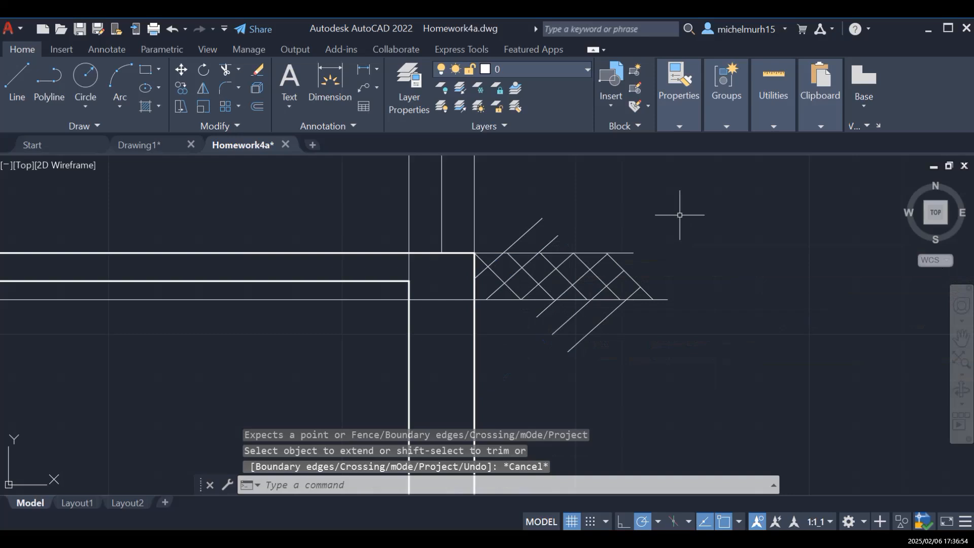
Step: Trim the opposing diagonals' ends that project above the upper ground line and below the lower ground line
type("trim")
key("Return")
left_click(556, 237)
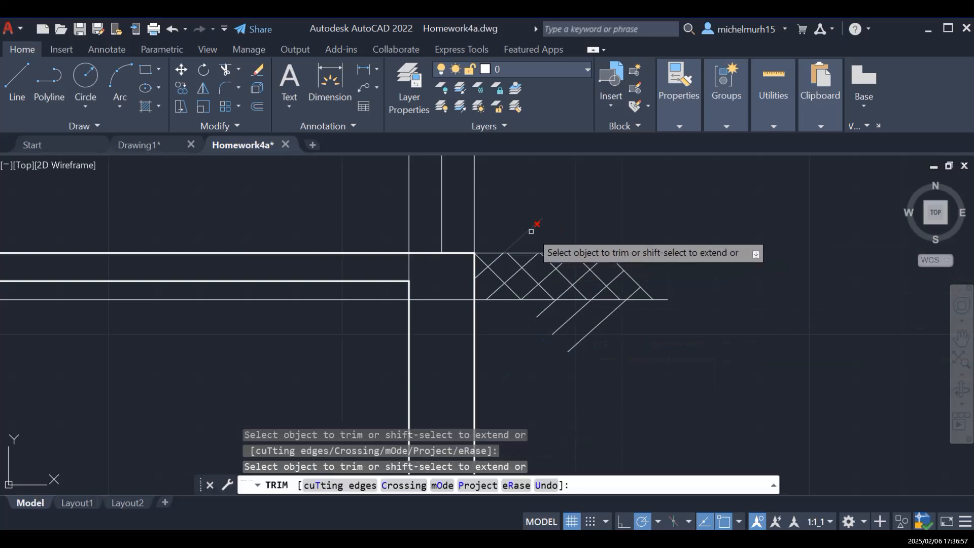
left_click(577, 340)
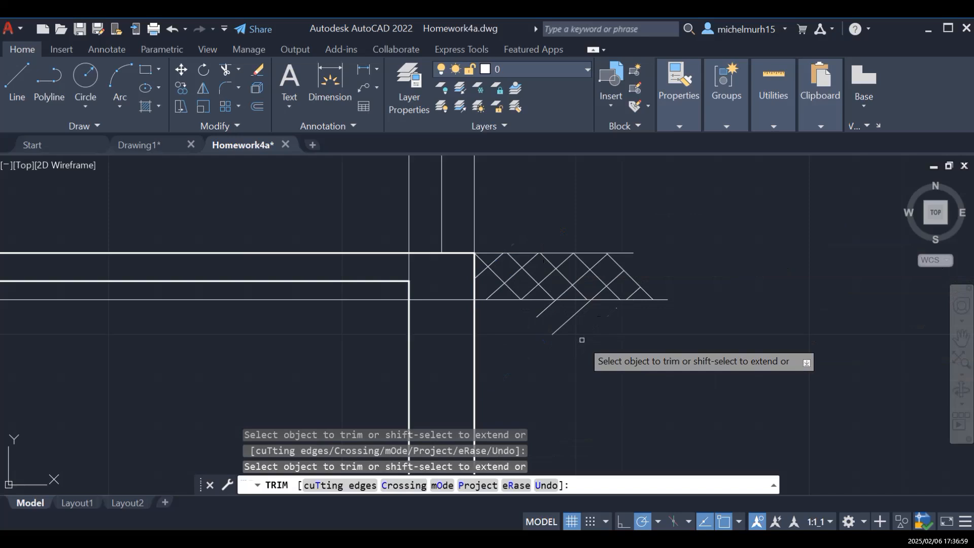
left_click(544, 310)
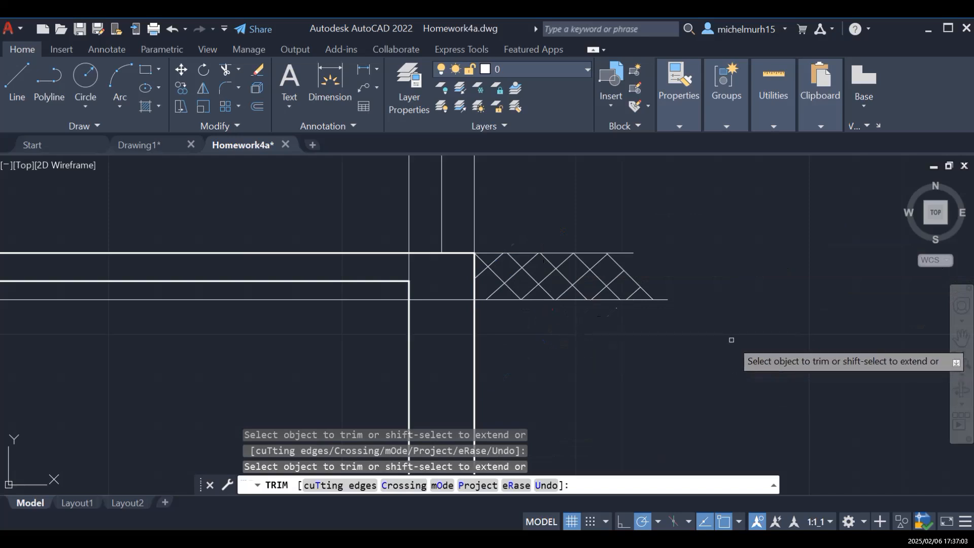
Step: Check the crossed hatch beside the second section's basement wall against the original section's ground hatch at Level 0
scroll(715, 330, "down", 6)
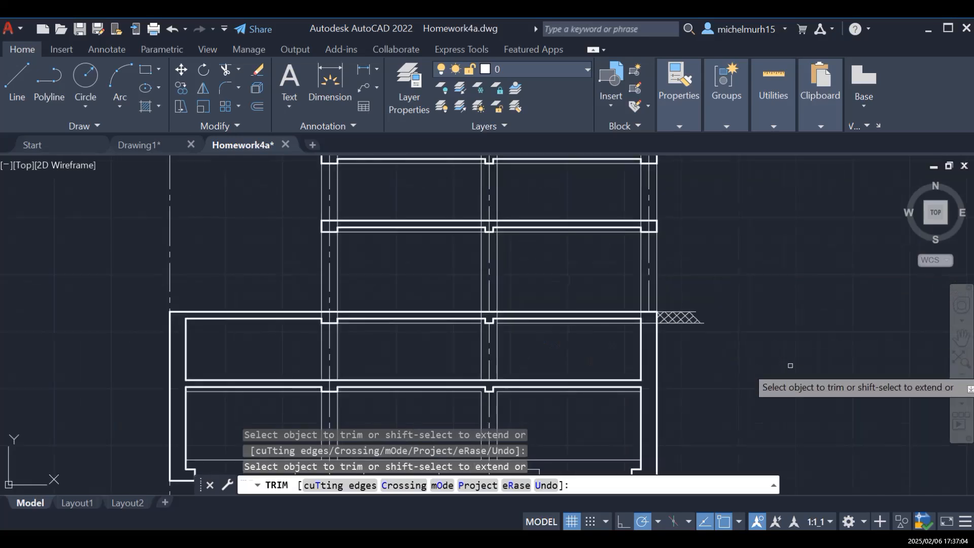
scroll(783, 362, "up", 5)
scroll(678, 342, "down", 1)
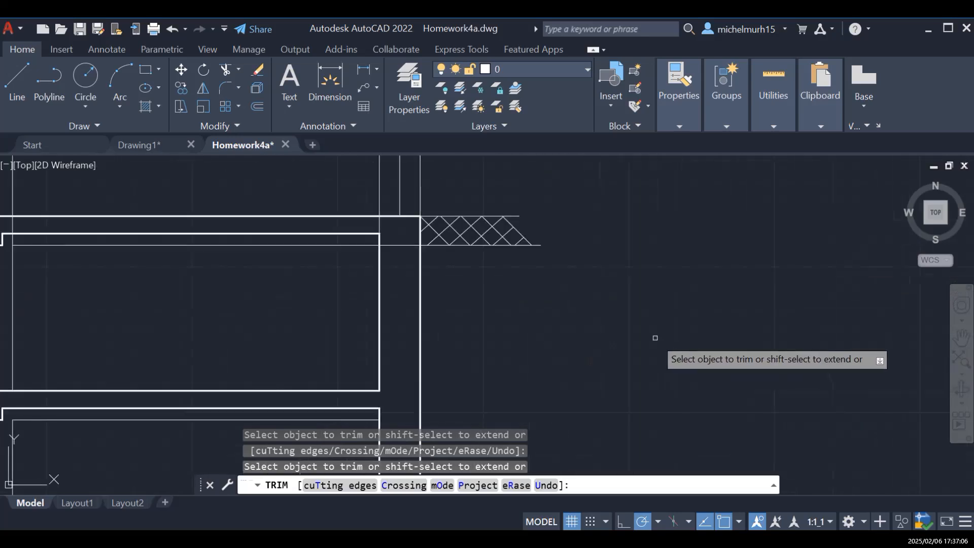
scroll(656, 338, "down", 5)
scroll(284, 274, "up", 6)
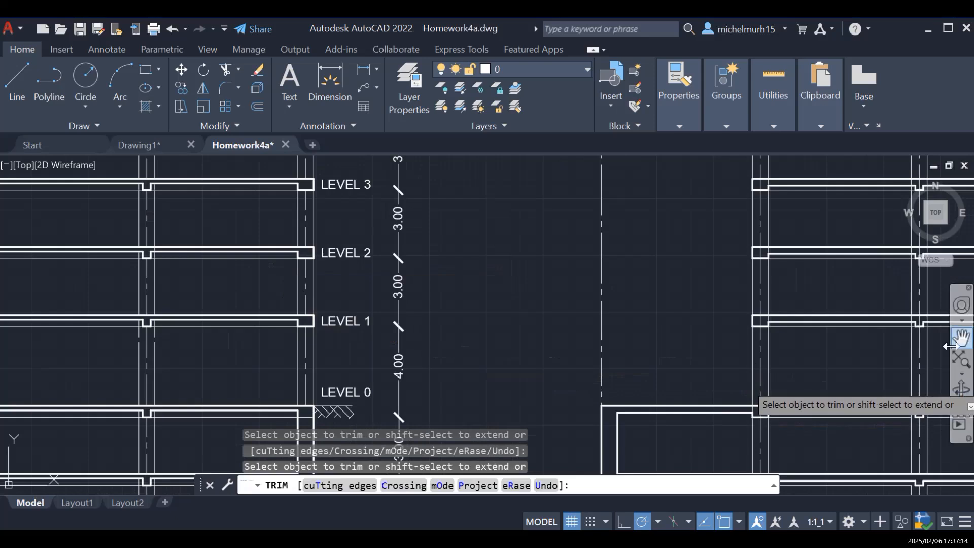
left_click(962, 337)
left_click_drag(797, 347, 705, 338)
scroll(709, 340, "down", 5)
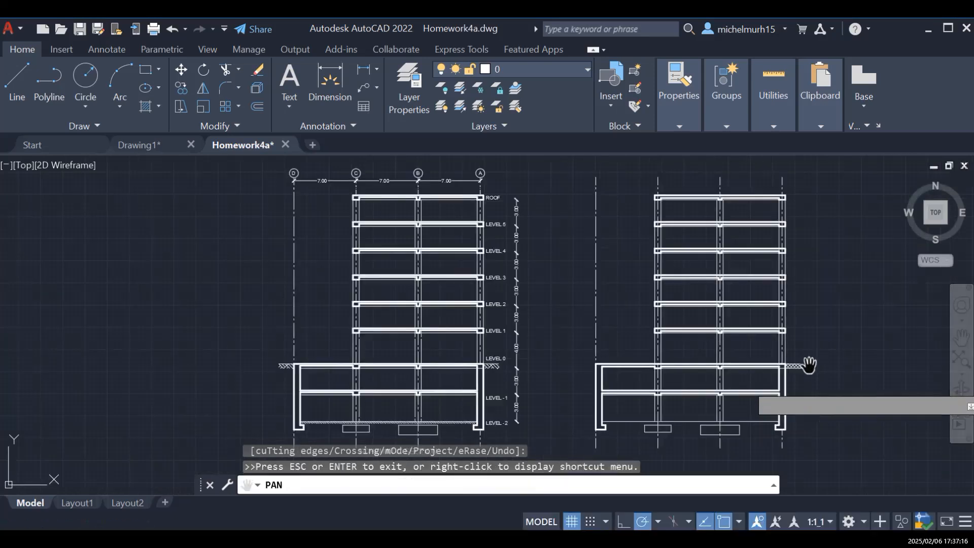
scroll(806, 370, "up", 5)
scroll(795, 380, "up", 3)
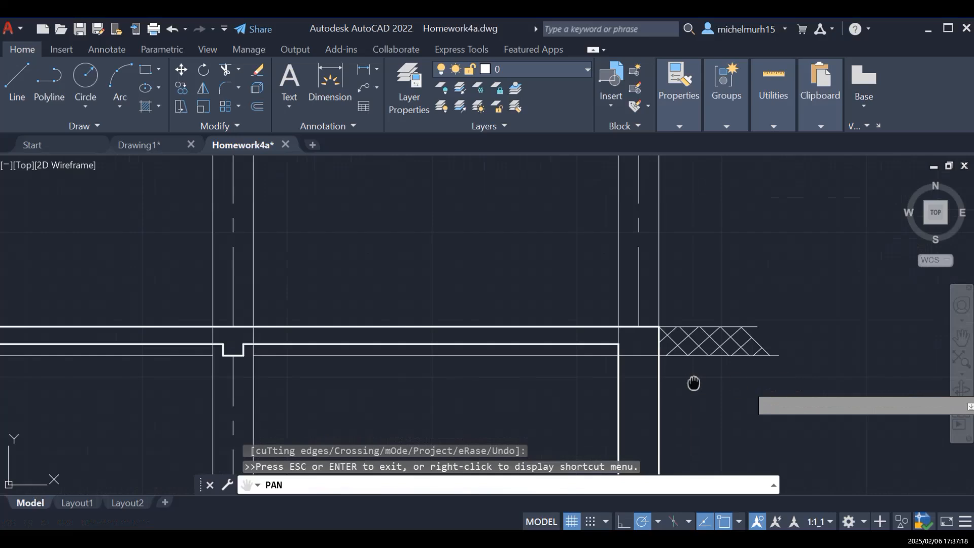
left_click_drag(694, 383, 614, 367)
key("Escape")
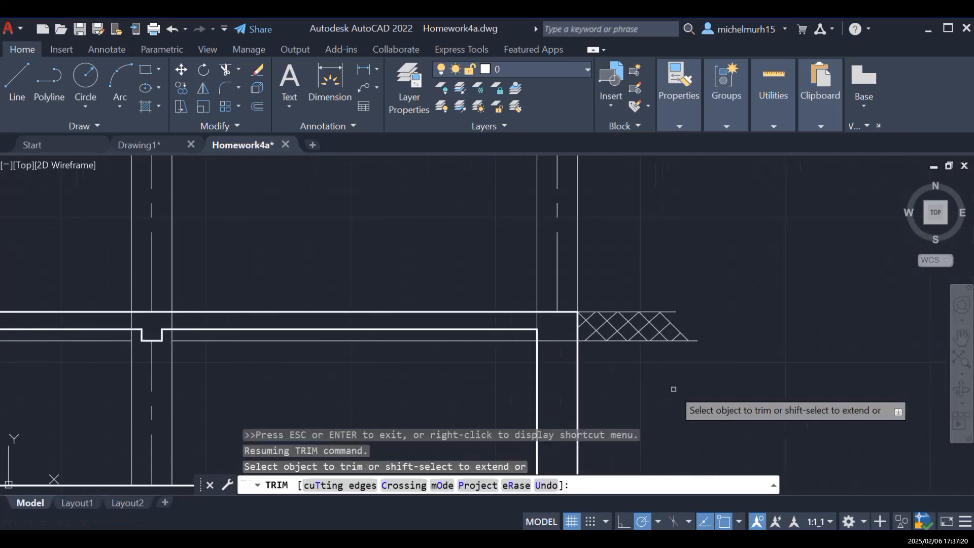
Step: Trim the lower ground line next to the wall and the opposing-diagonal piece between the first two hatch diagonals
left_click(594, 343)
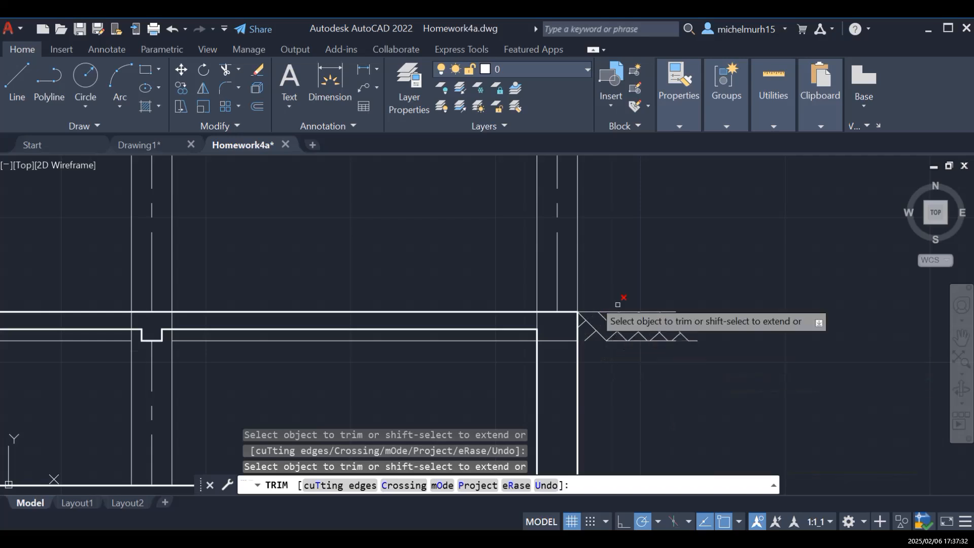
type("5")
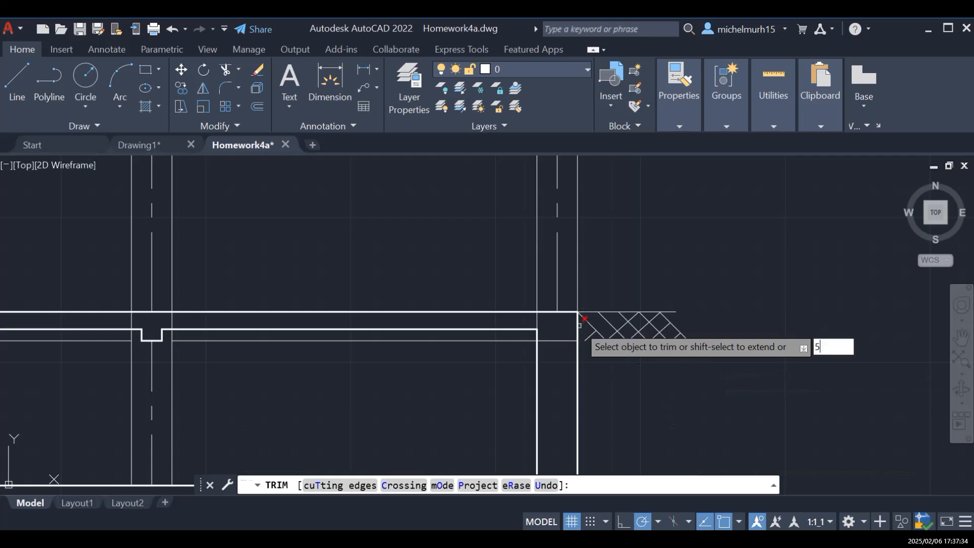
key("Escape")
Step: Trim away the rest of the lower ground line and the opposing-diagonal pieces between the second-to-last pair of hatch diagonals
type("trim")
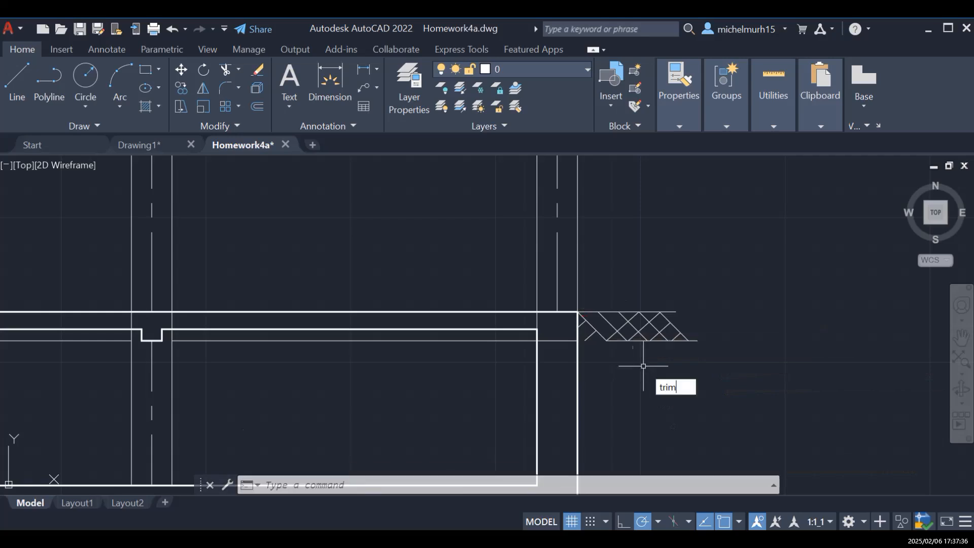
key("Return")
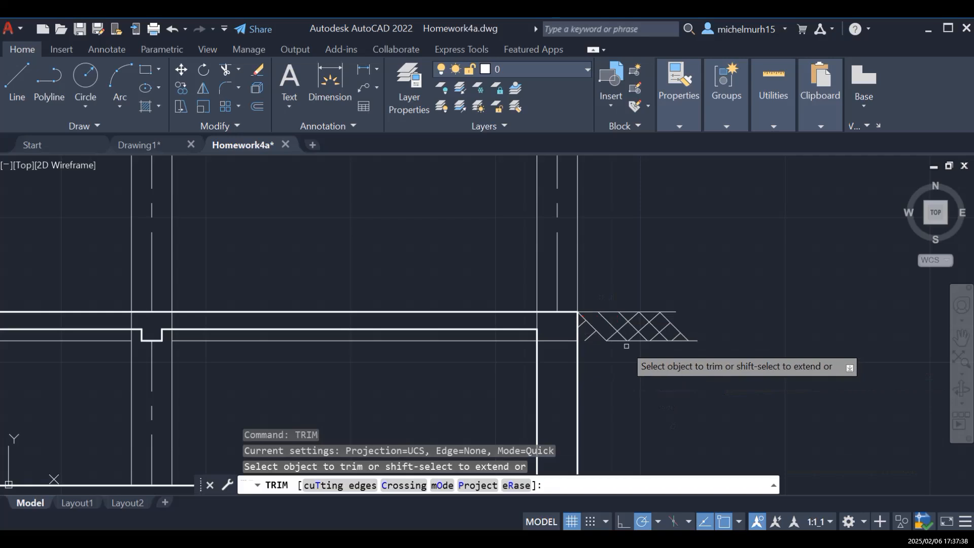
left_click(649, 341)
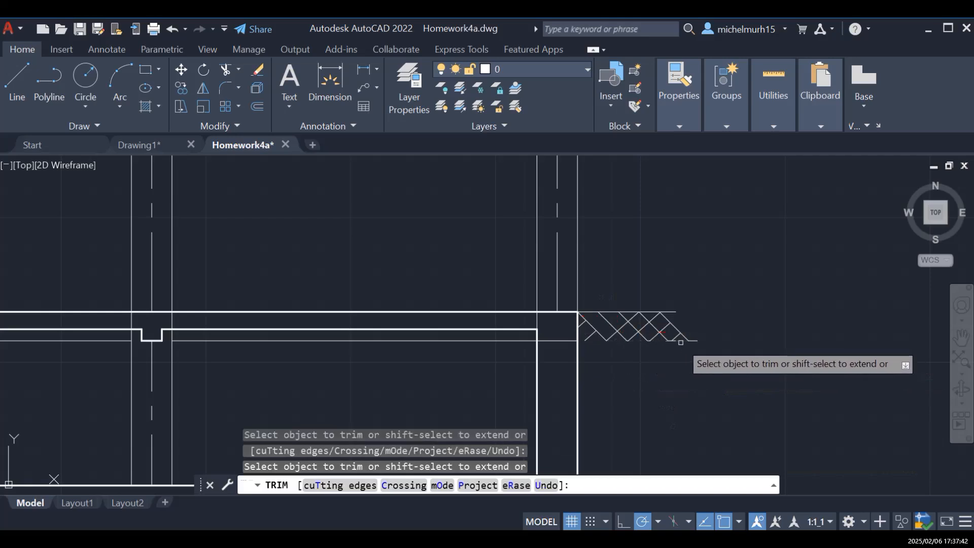
scroll(680, 344, "up", 4)
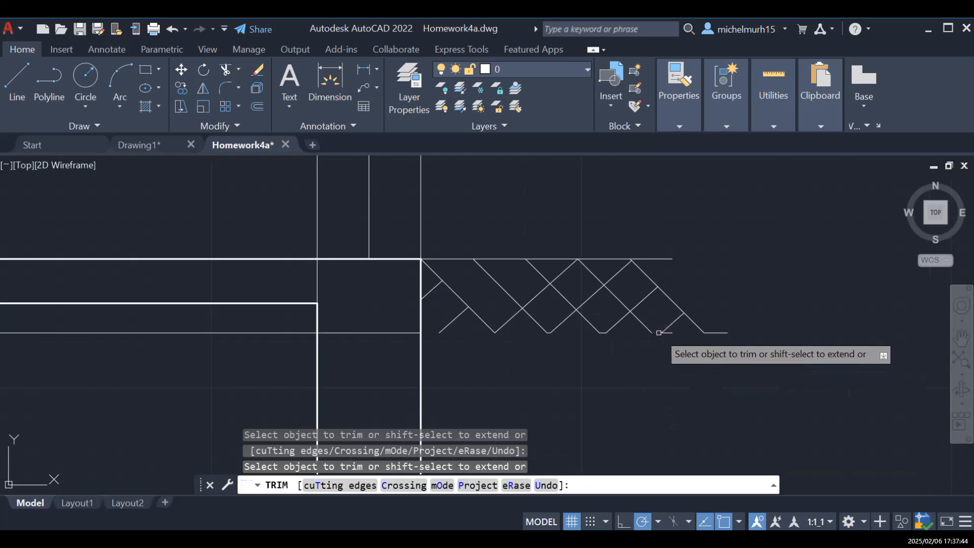
left_click(720, 333)
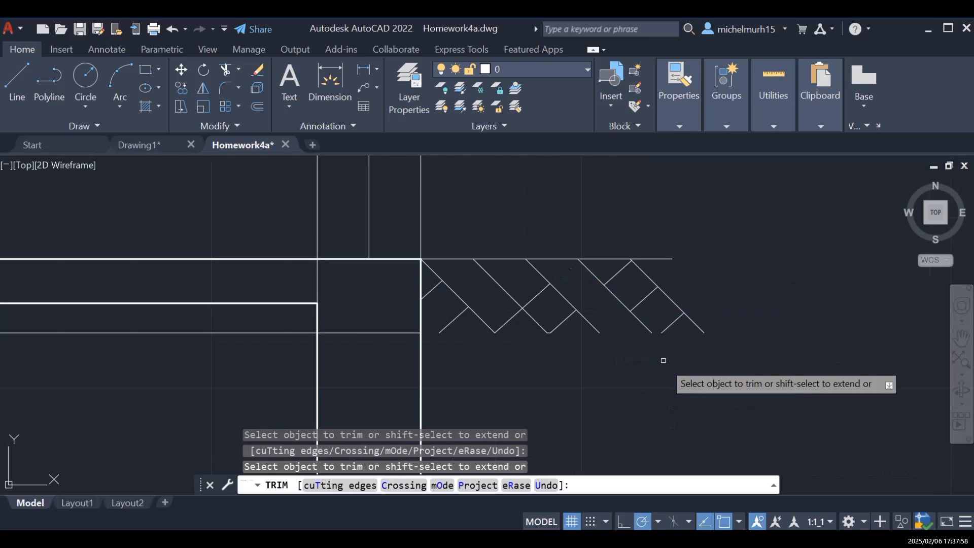
left_click(533, 298)
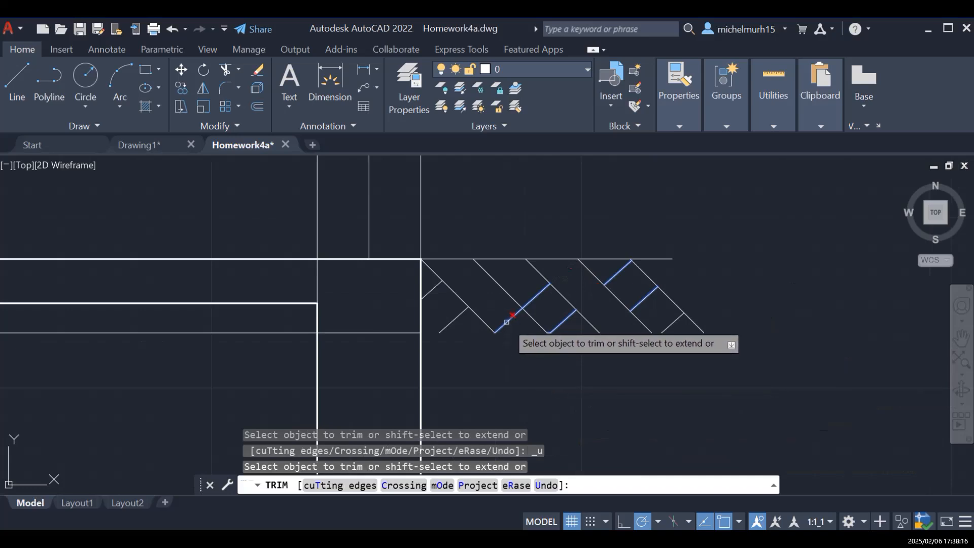
key("Escape")
key("Escape")
key("Escape")
left_click(657, 408)
key("Escape")
key("Escape")
key("Escape")
left_click(881, 383)
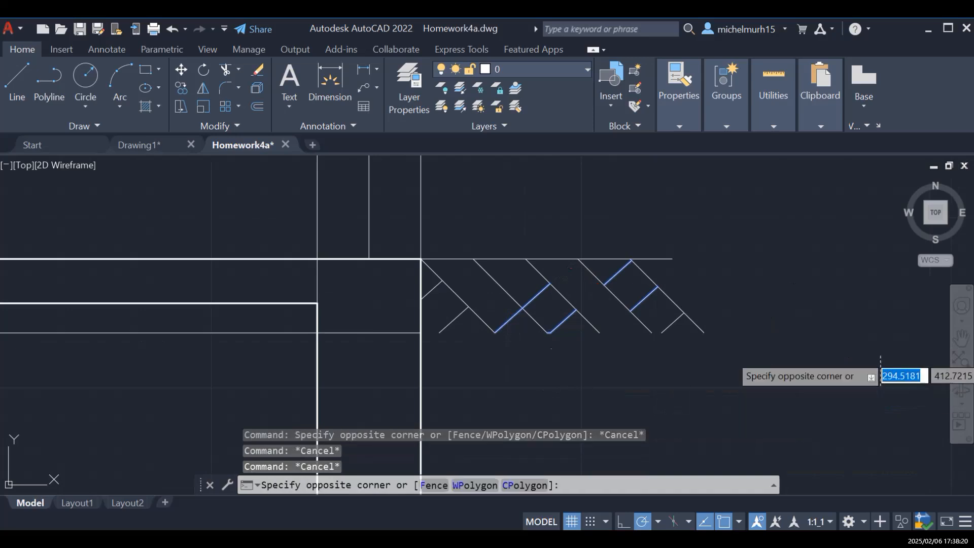
left_click(881, 355)
Step: Trim the remaining opposing-diagonal piece between the lower ends of the first and second hatch diagonals beside the second section's basement wall
type("trim")
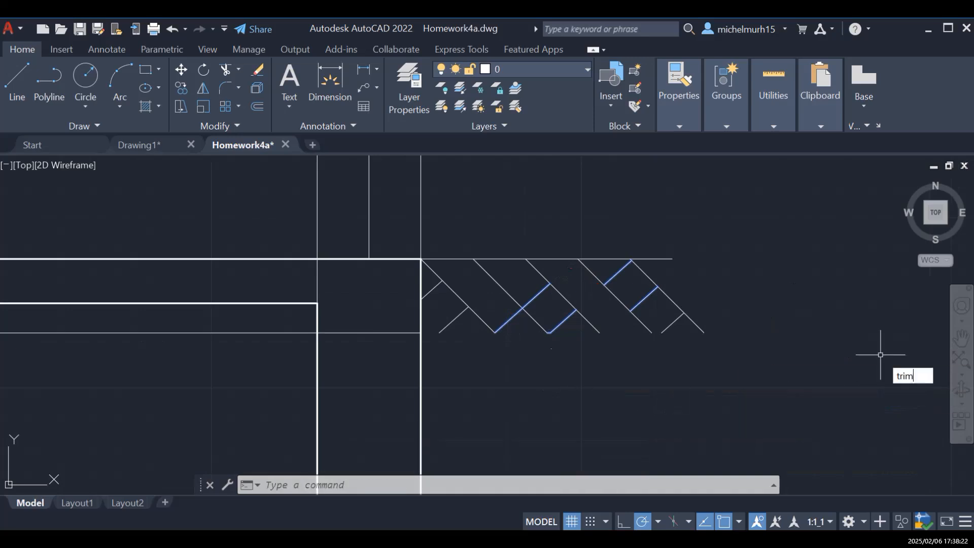
key("Return")
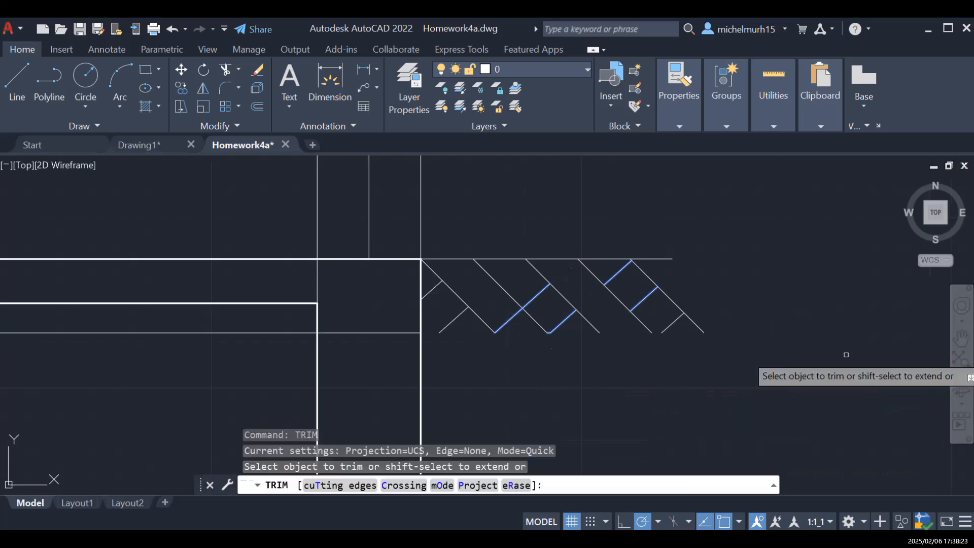
left_click(503, 318)
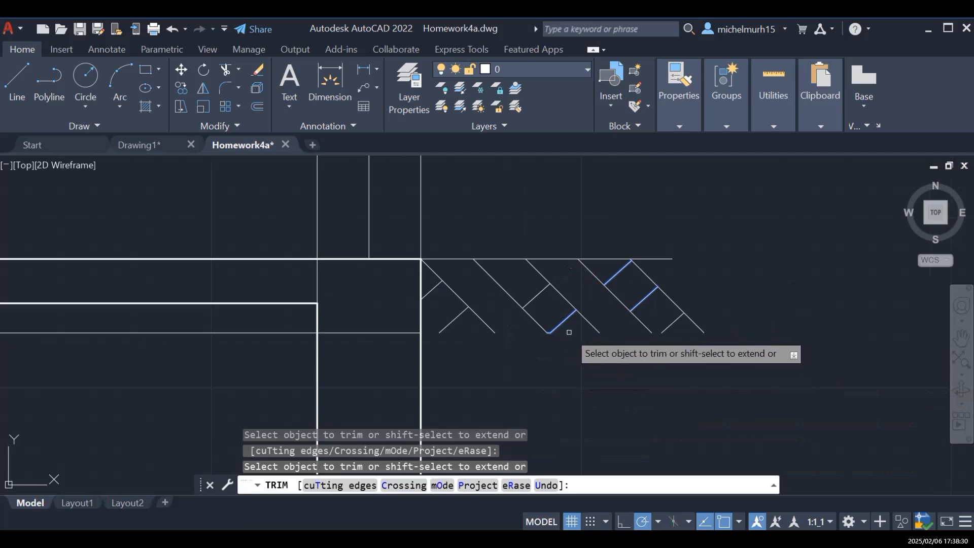
left_click(702, 349)
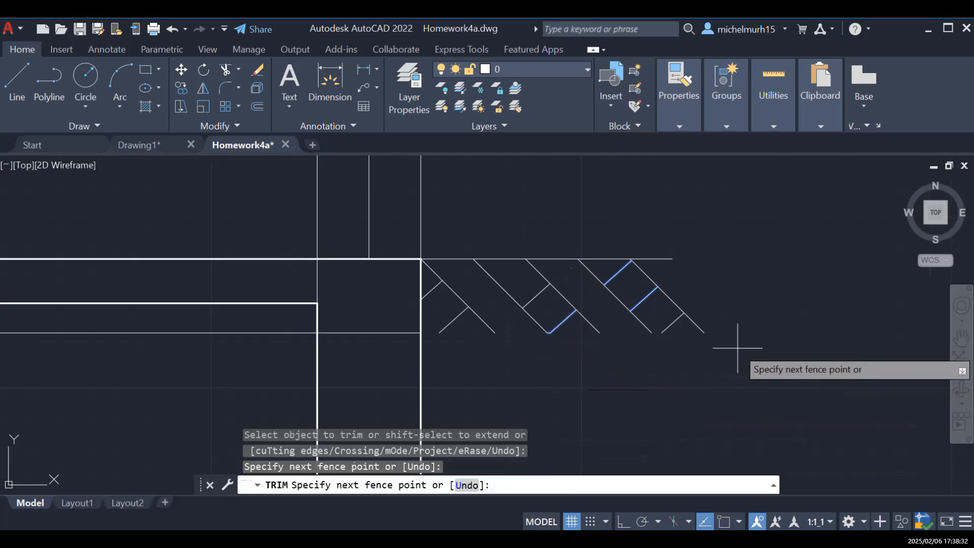
left_click(754, 348)
key("Escape")
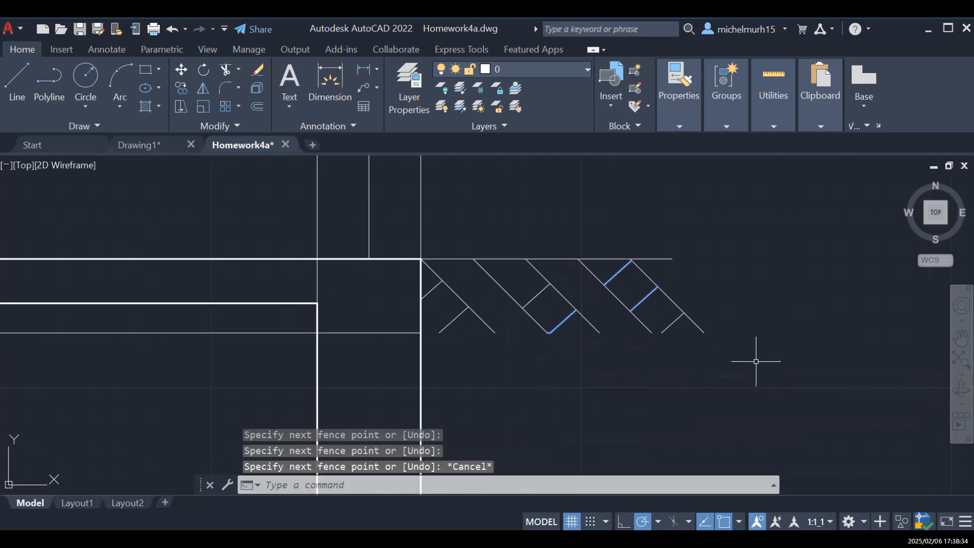
scroll(756, 361, "down", 6)
left_click(829, 387)
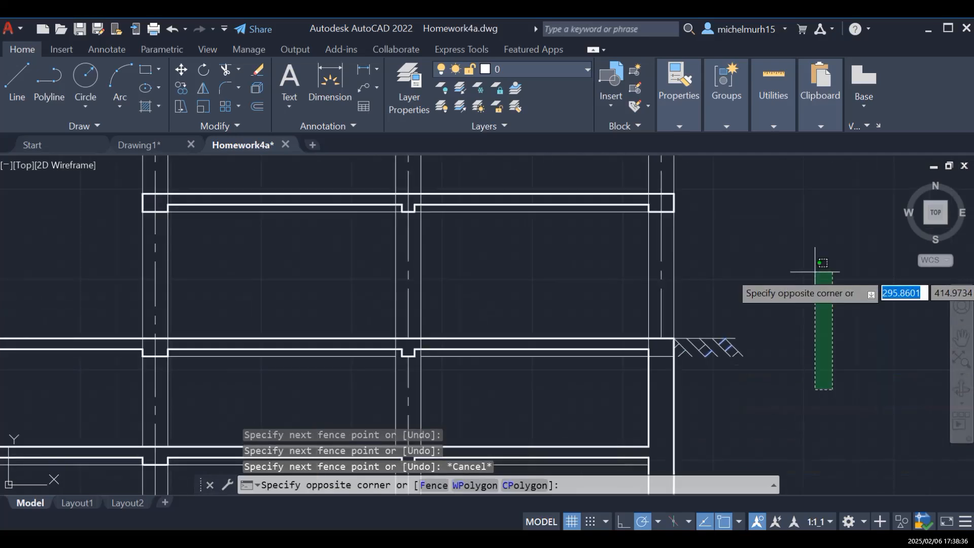
key("Escape")
scroll(829, 385, "up", 4)
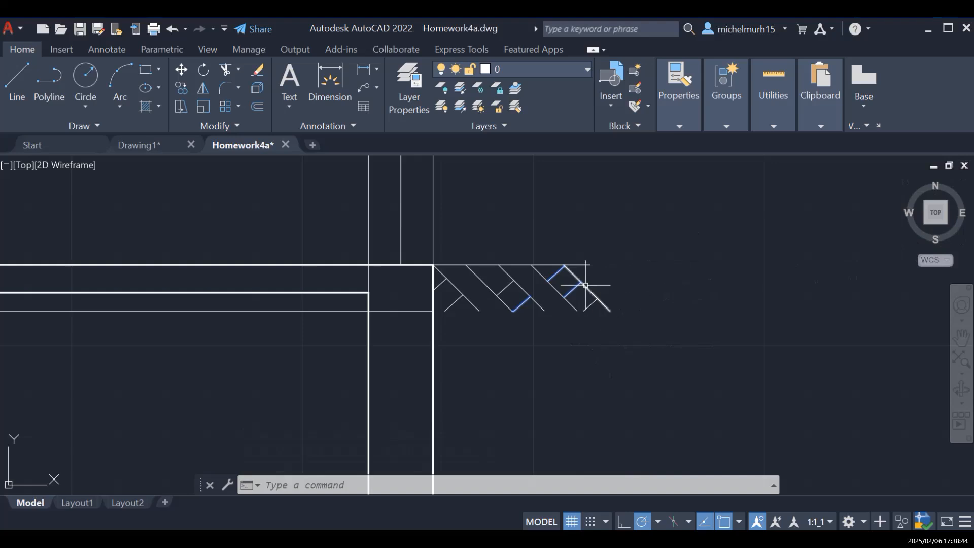
left_click(507, 353)
scroll(569, 293, "down", 3)
scroll(629, 328, "up", 5)
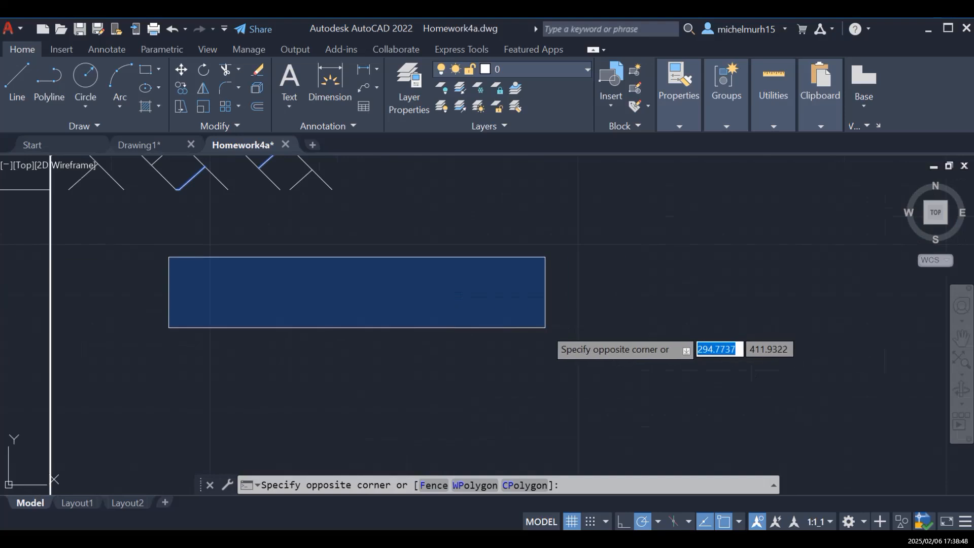
scroll(546, 328, "up", 4)
scroll(546, 327, "down", 10)
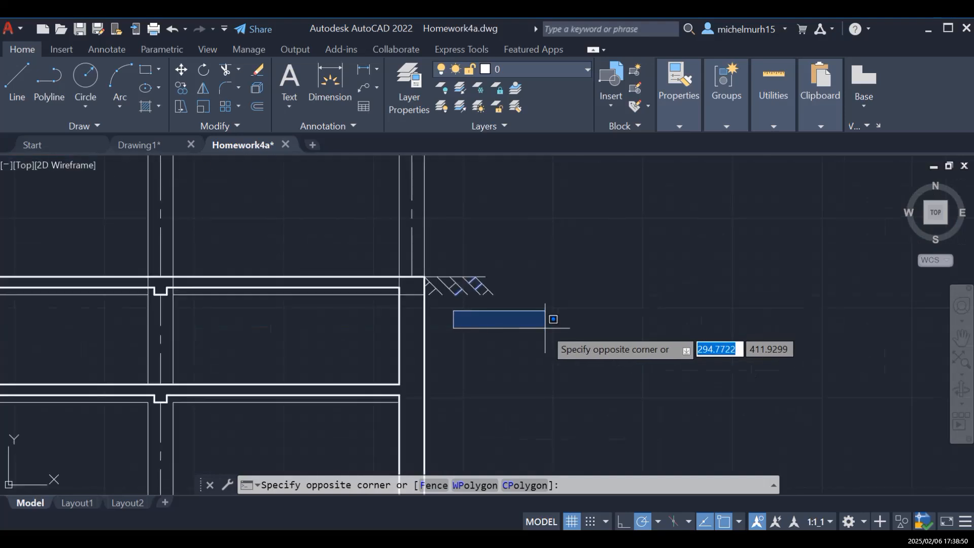
key("Escape")
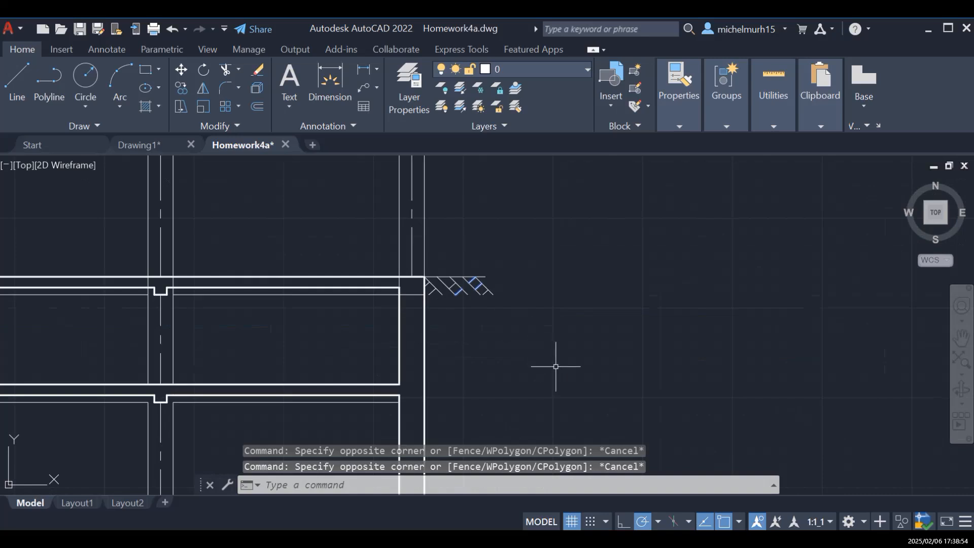
scroll(554, 365, "up", 2)
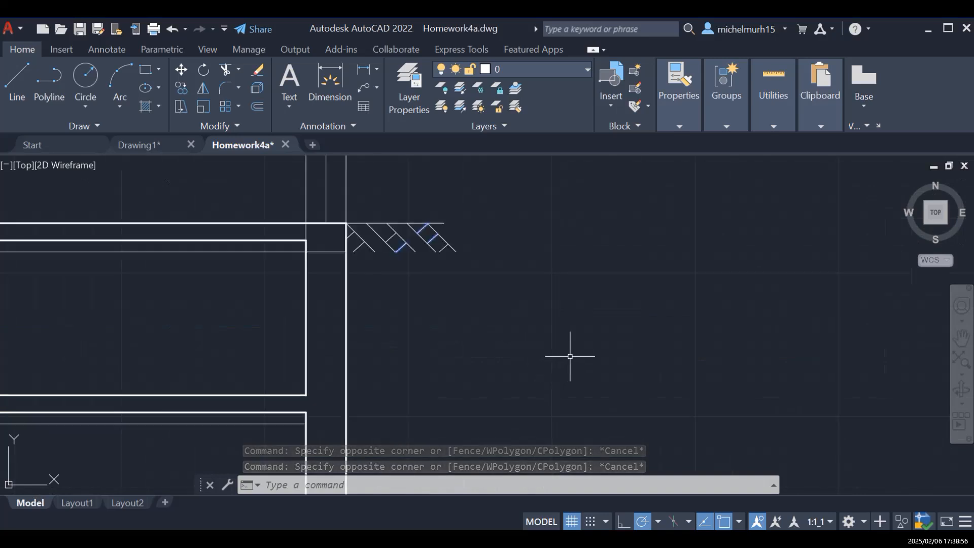
Step: Compare the trimmed ground hatch of the second section with the original's Level 0 hatch and inspect the opposite basement wall
left_click(961, 337)
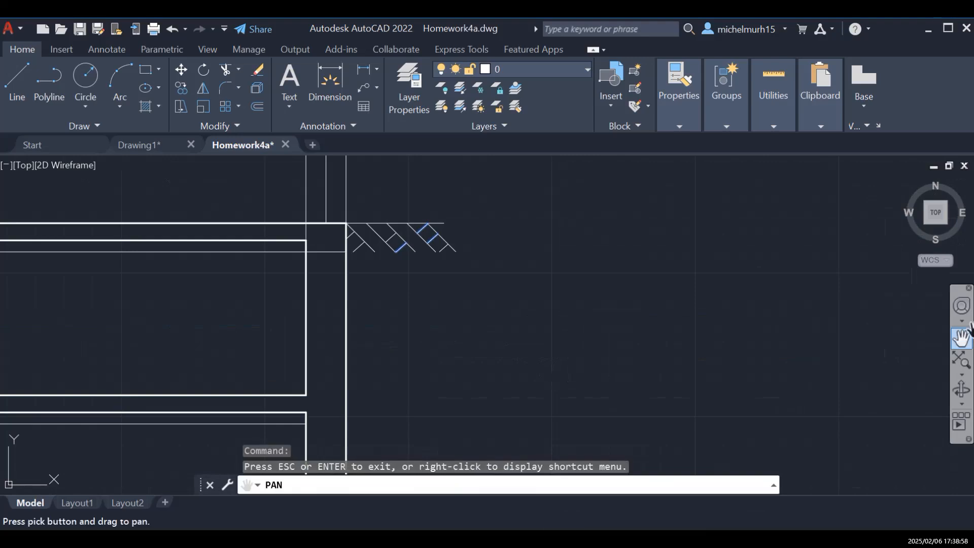
left_click_drag(452, 317, 486, 355)
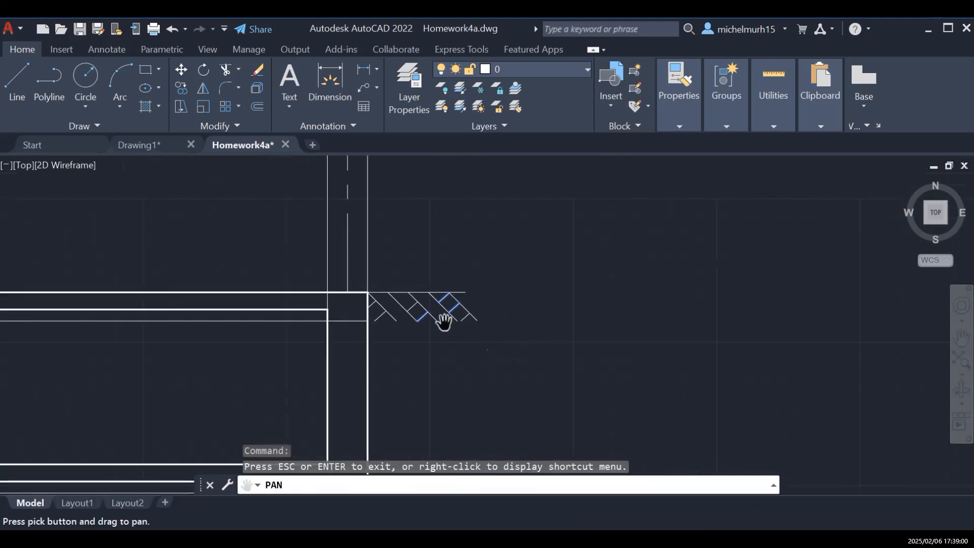
scroll(443, 325, "up", 2)
mouse_move(405, 330)
left_mouse_down()
mouse_move(476, 360)
mouse_move(507, 343)
left_mouse_up()
scroll(506, 348, "up", 2)
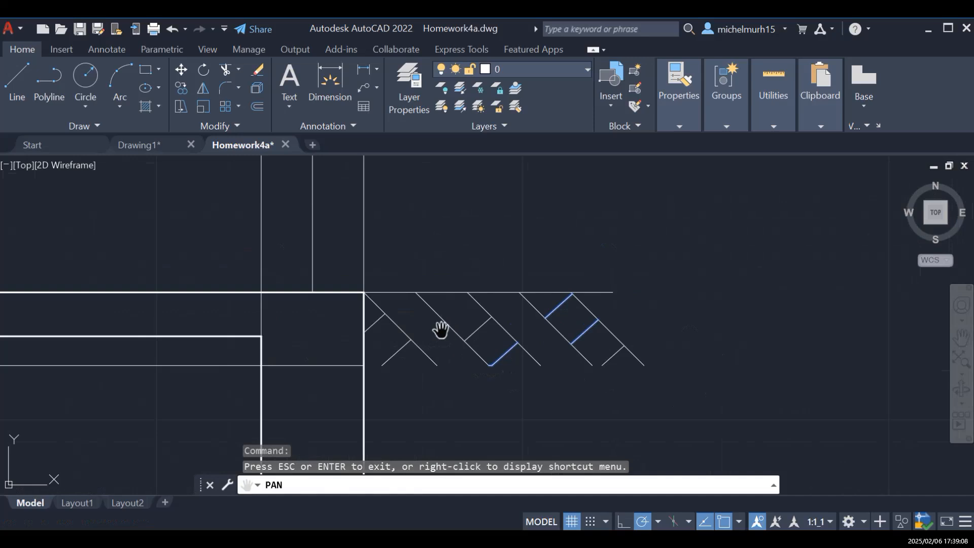
left_click_drag(233, 331, 761, 363)
scroll(761, 363, "down", 3)
scroll(234, 336, "down", 3)
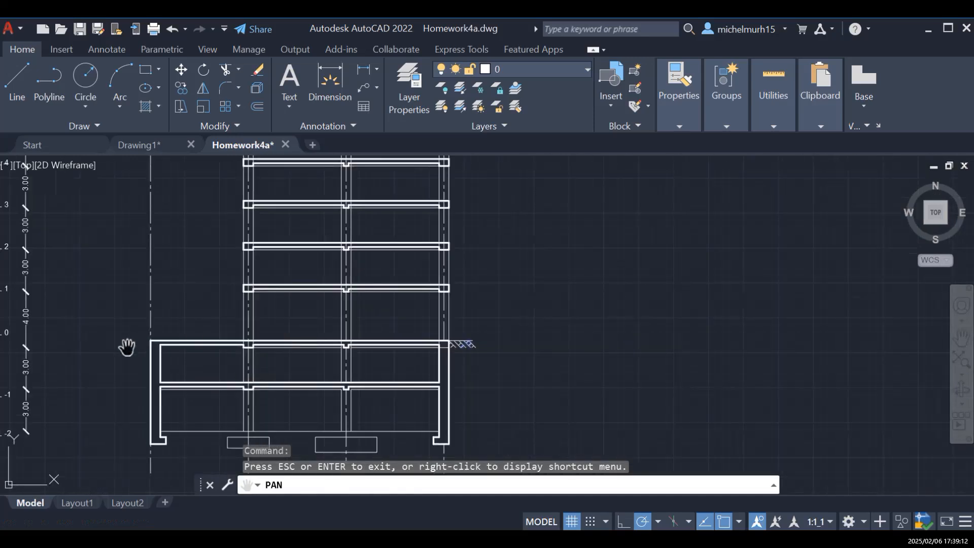
scroll(208, 349, "up", 2)
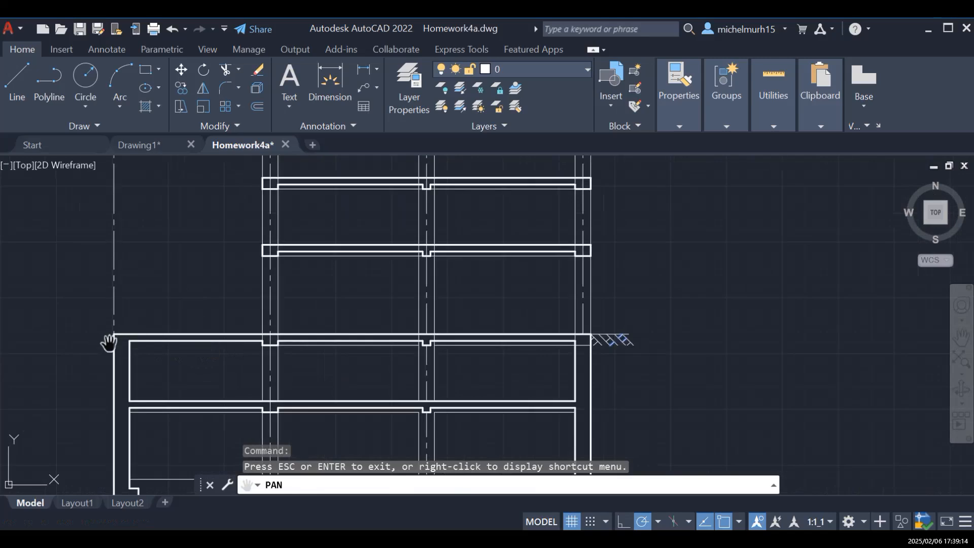
scroll(91, 337, "up", 2)
scroll(599, 394, "down", 2)
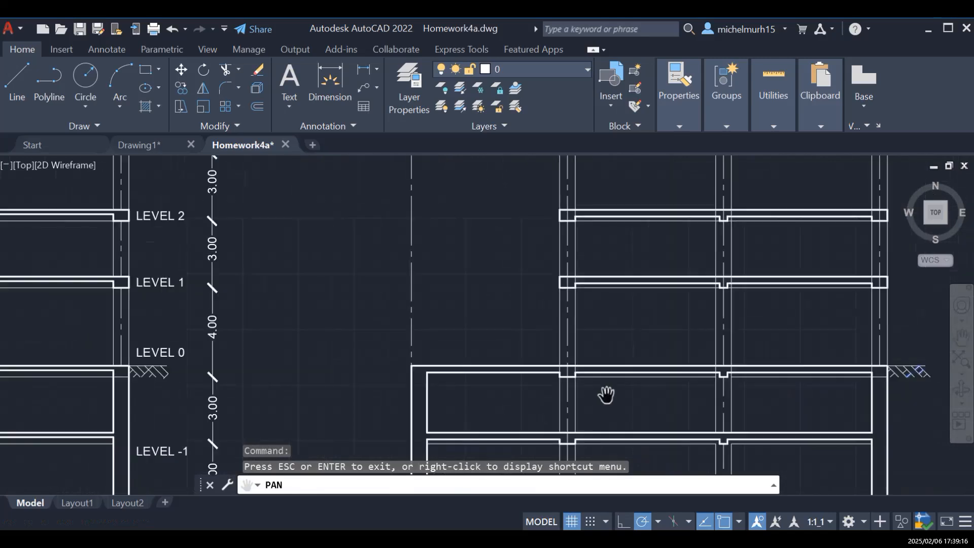
left_click_drag(945, 381, 715, 382)
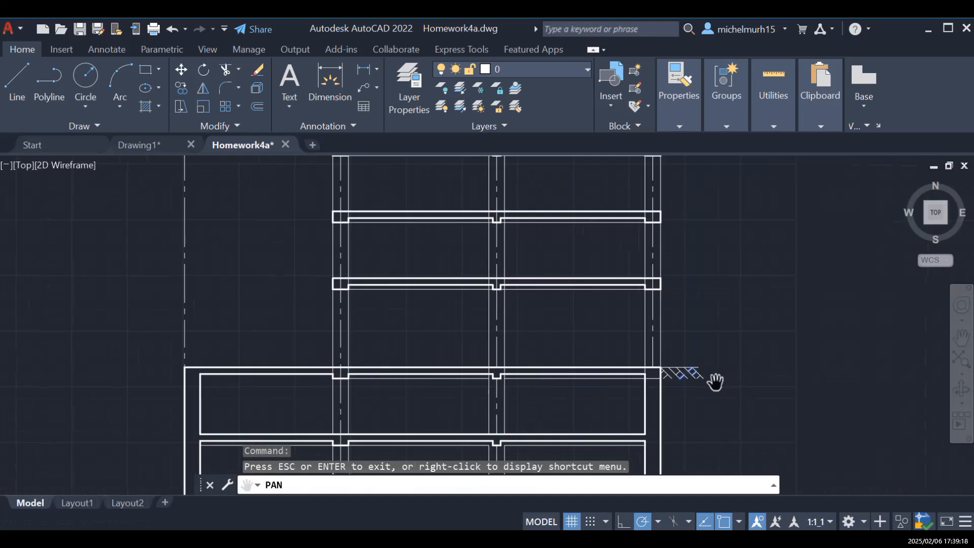
scroll(697, 427, "up", 3)
scroll(674, 344, "down", 1)
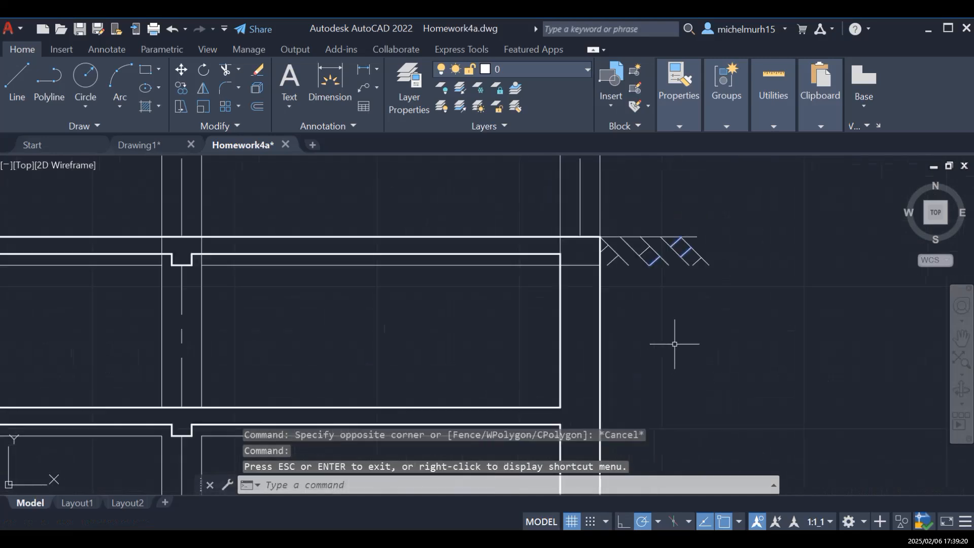
Step: Copy the whole trimmed ground hatch from the basement wall's upper corner to the Level 0 line outside the opposite basement wall
mouse_move(746, 212)
left_mouse_down()
mouse_move(652, 206)
mouse_move(616, 218)
mouse_move(620, 285)
mouse_move(710, 315)
left_mouse_up()
scroll(629, 304, "up", 4)
scroll(601, 248, "down", 4)
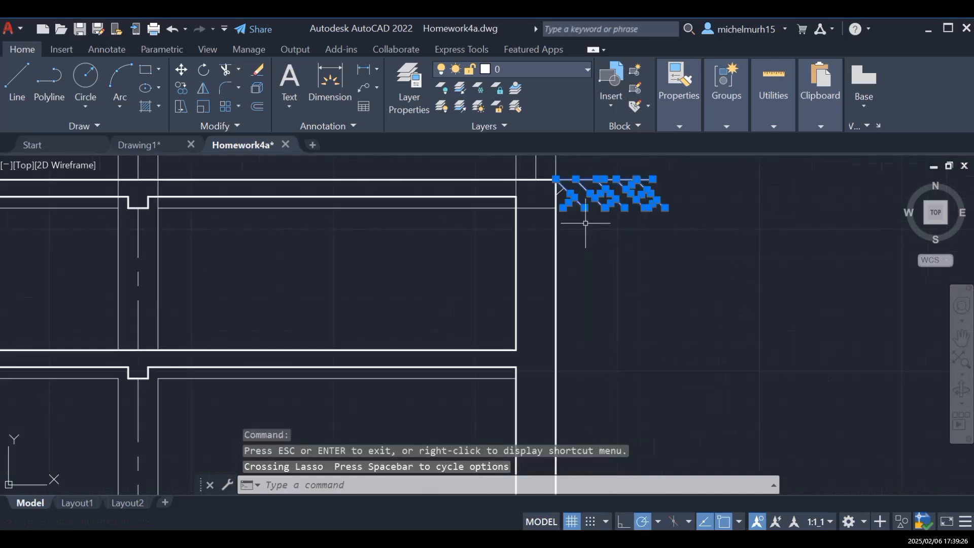
left_click(563, 189)
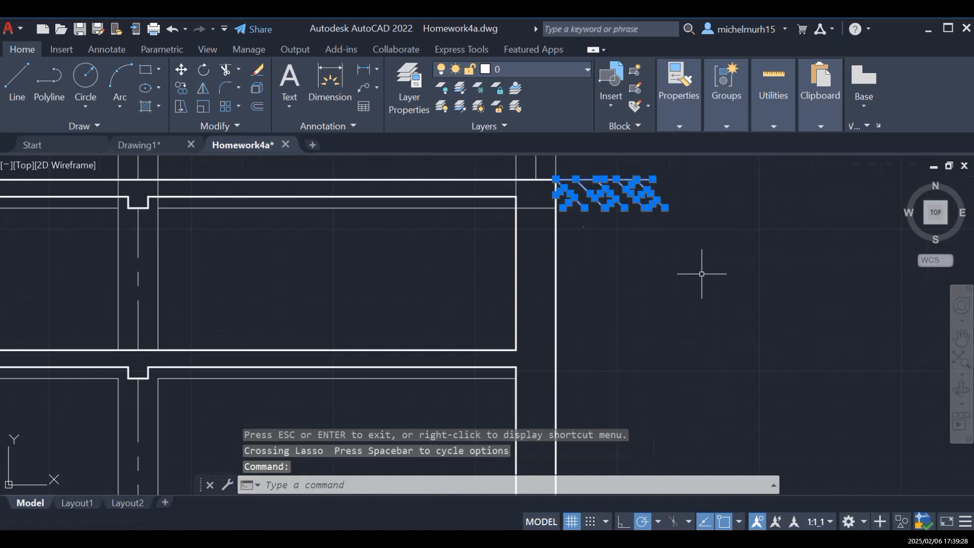
type("copy")
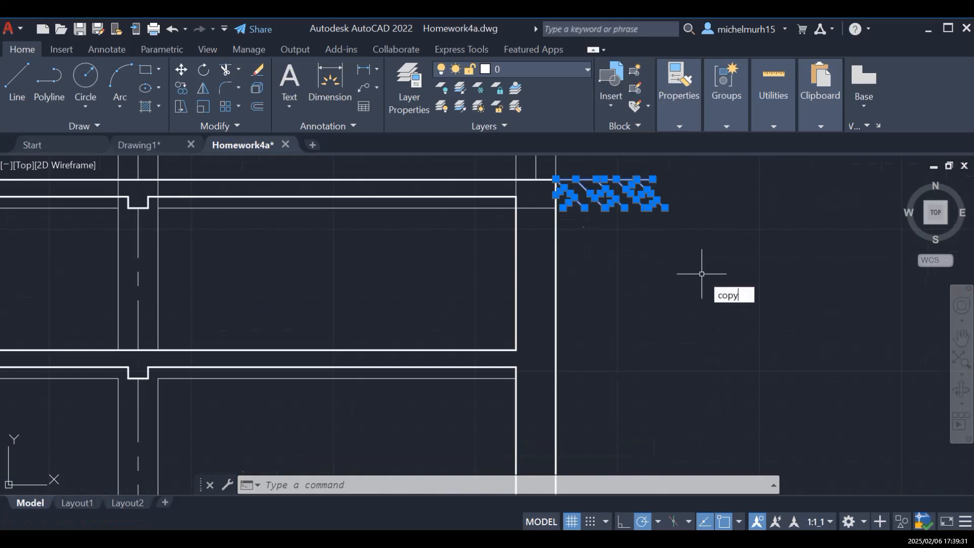
key("Return")
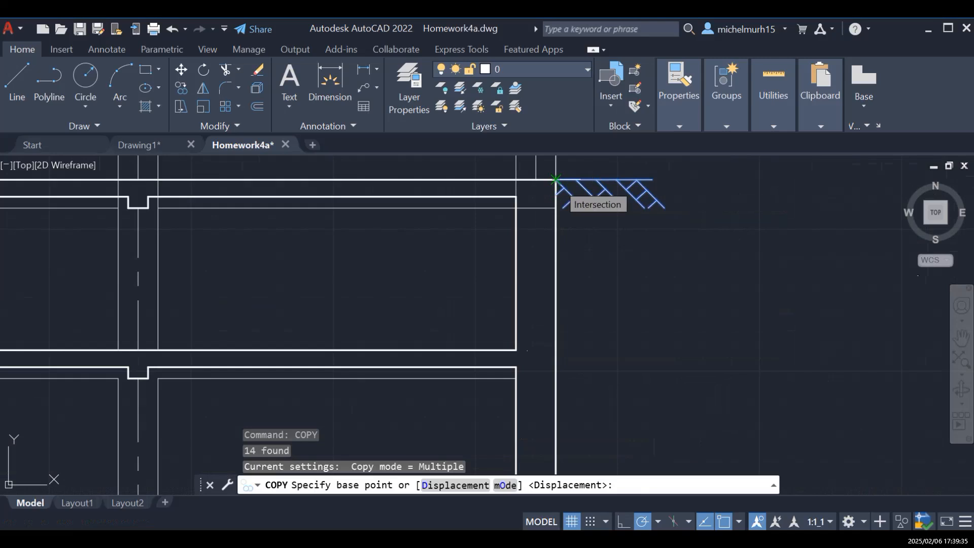
left_click(556, 178)
scroll(674, 251, "down", 5)
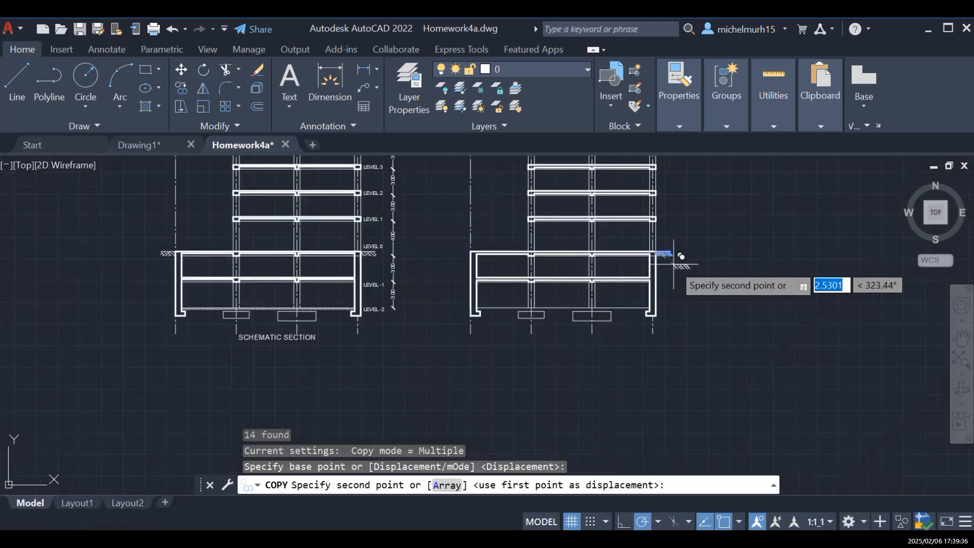
scroll(474, 252, "up", 2)
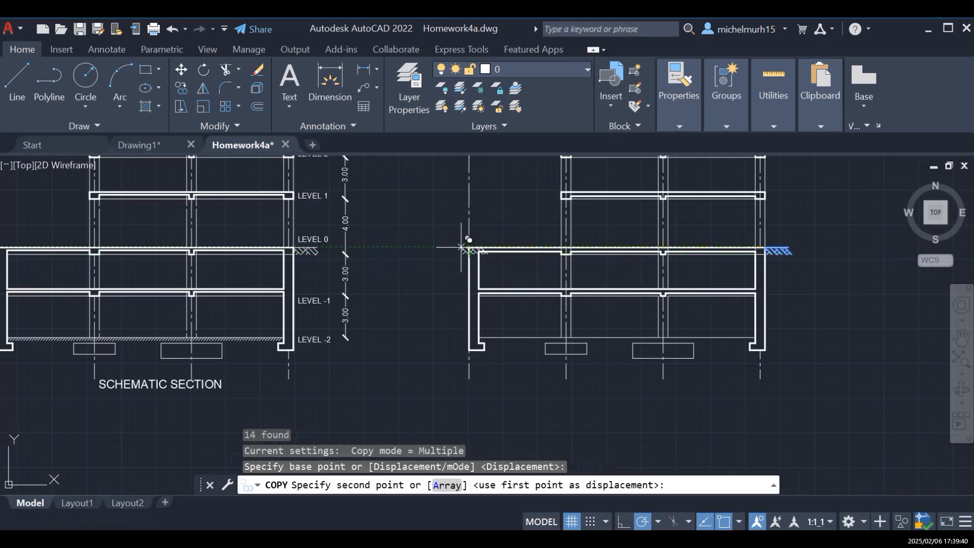
scroll(441, 247, "up", 3)
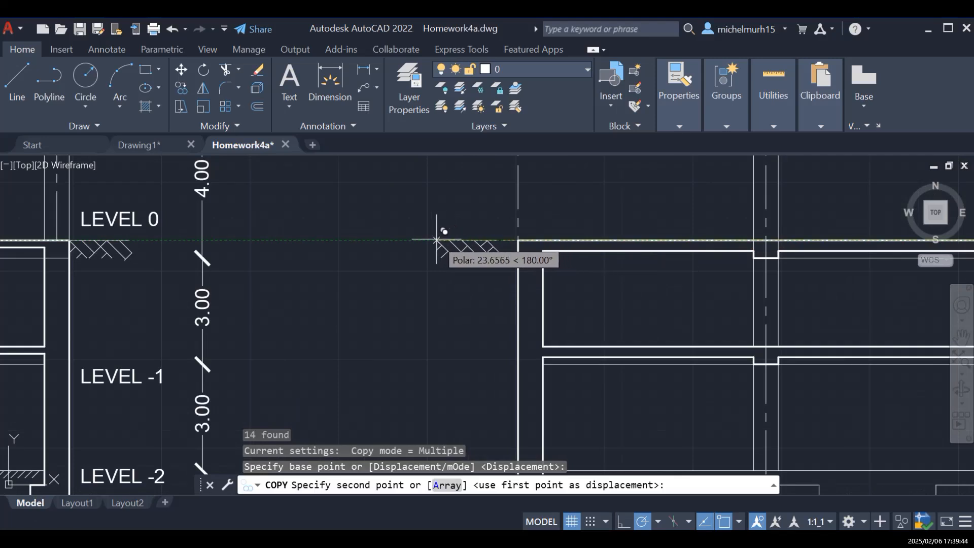
left_click(432, 240)
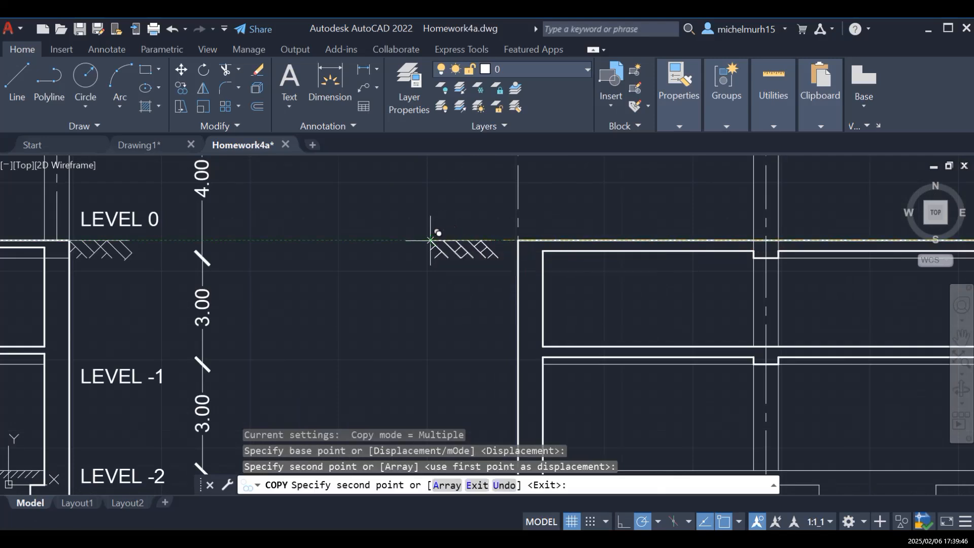
key("Escape")
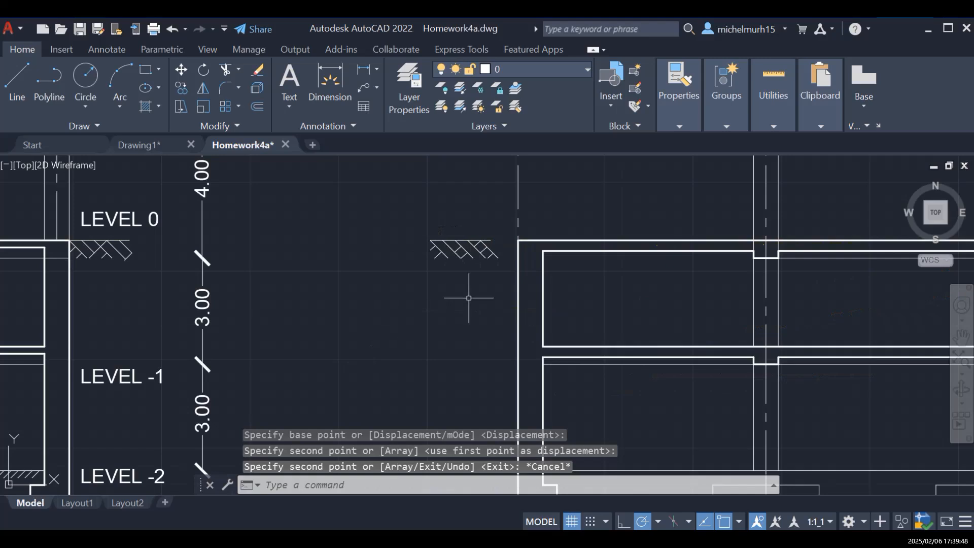
Step: Try to mirror the copied ground hatch about a slanted axis from its ground line's wall-side end, keeping the source, and undo it
scroll(495, 297, "down", 4)
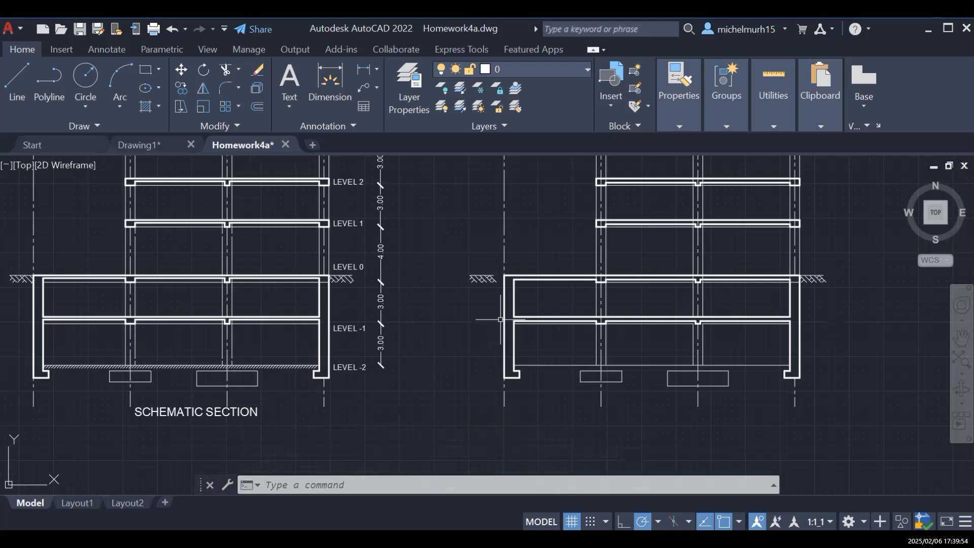
scroll(500, 319, "up", 2)
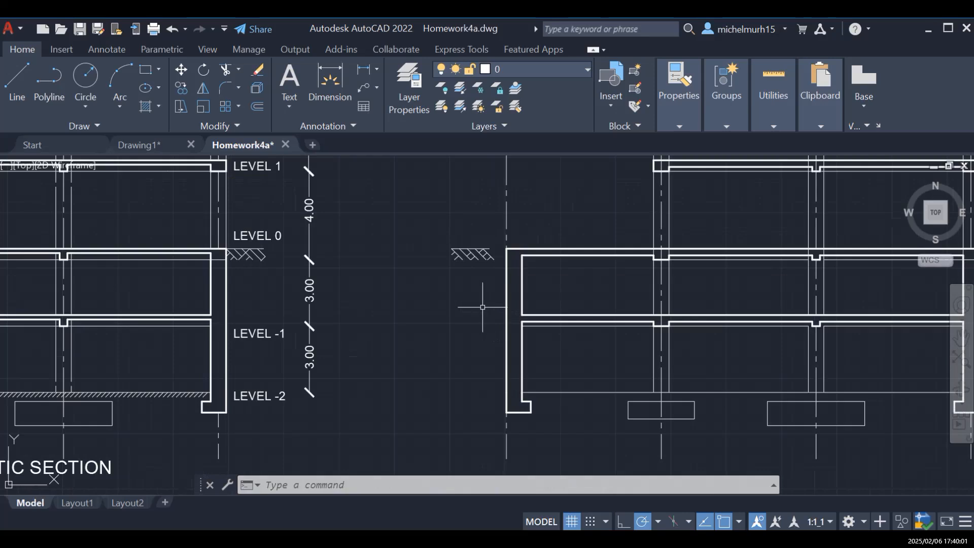
type("m")
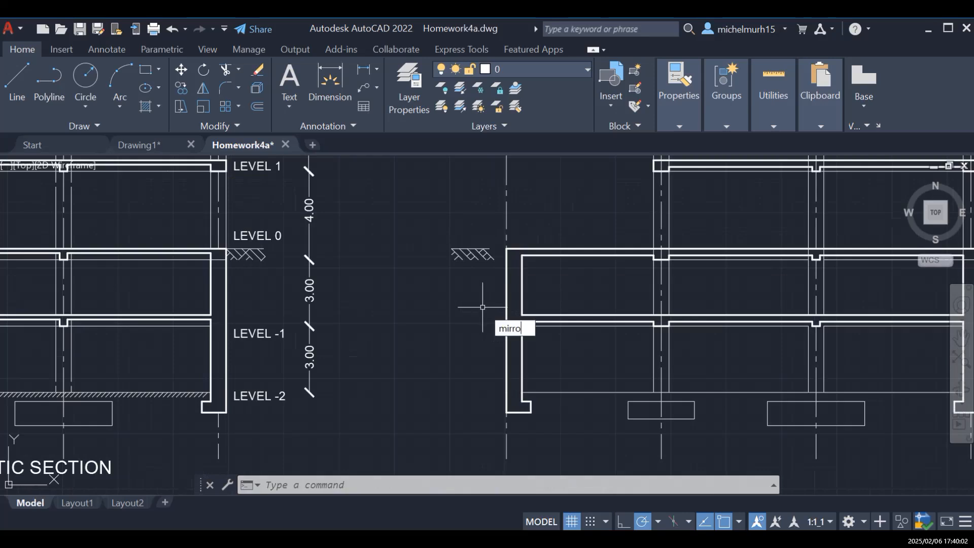
type("irror")
key("Return")
mouse_move(412, 227)
left_mouse_down()
mouse_move(482, 238)
mouse_move(516, 262)
mouse_move(470, 294)
left_mouse_up()
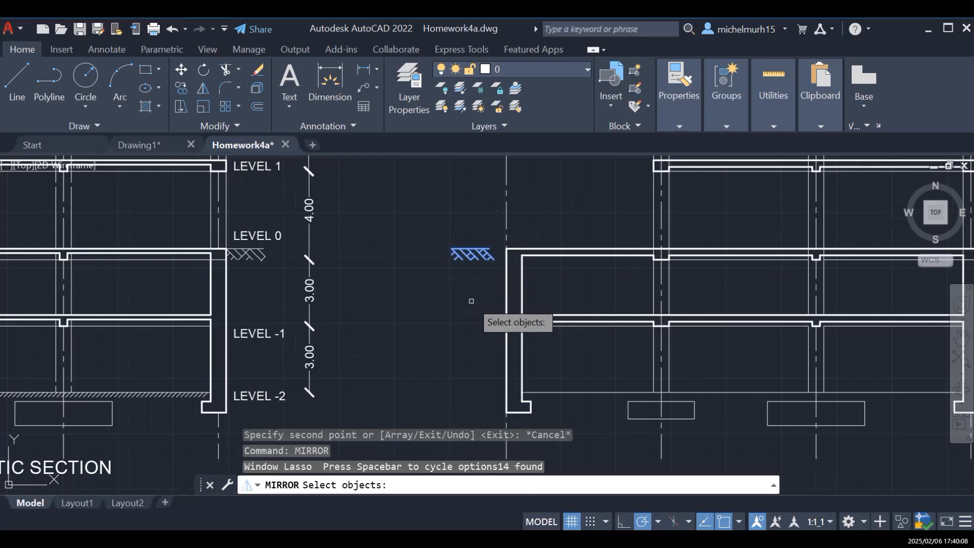
key("Return")
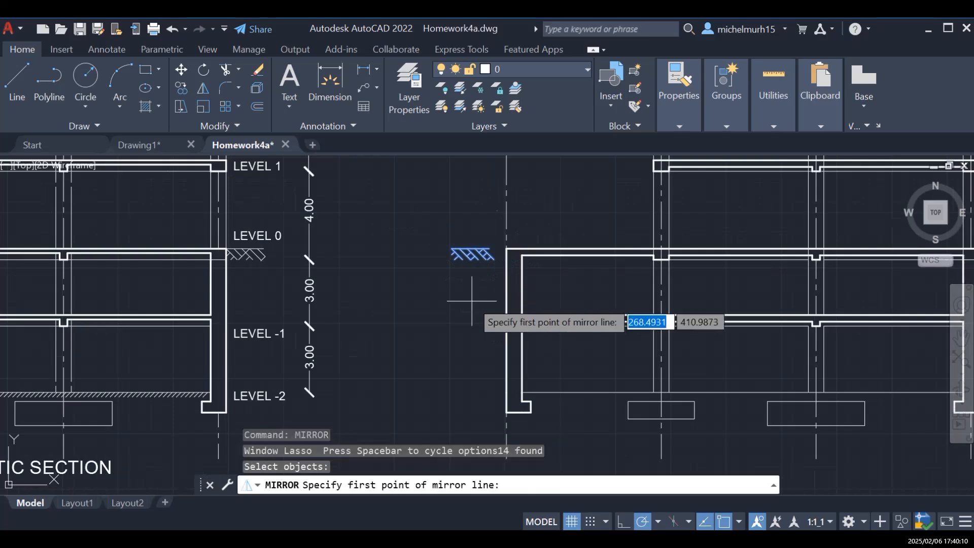
left_click(489, 249)
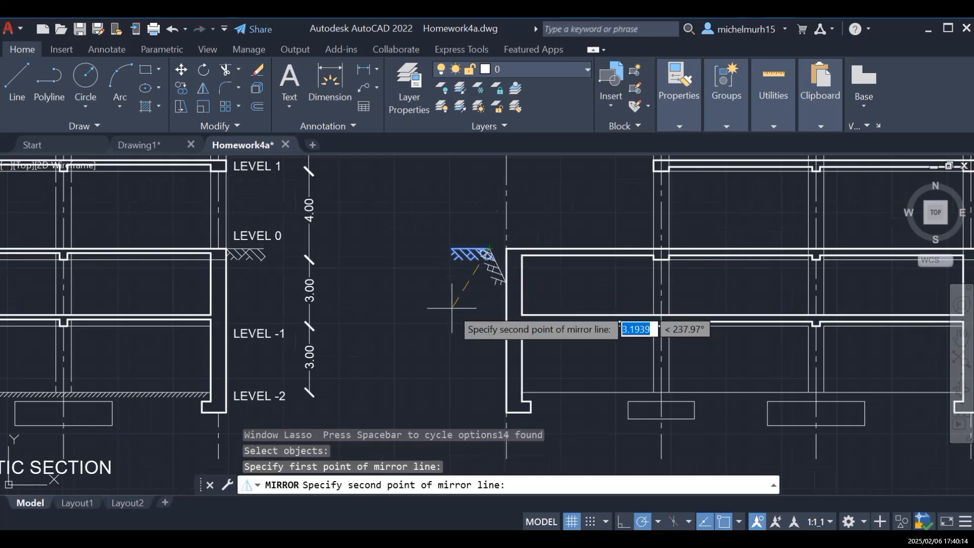
left_click(352, 278)
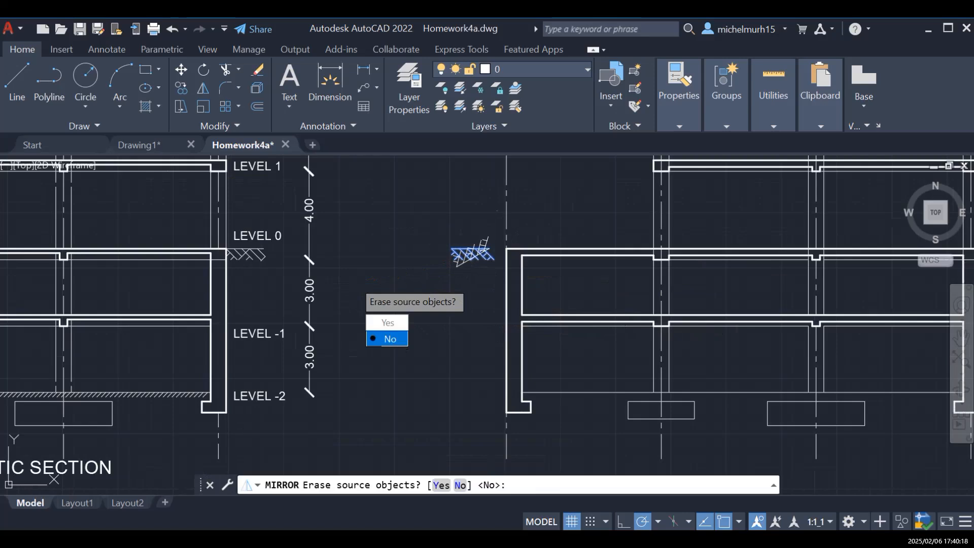
left_click(390, 339)
key("ctrl+z")
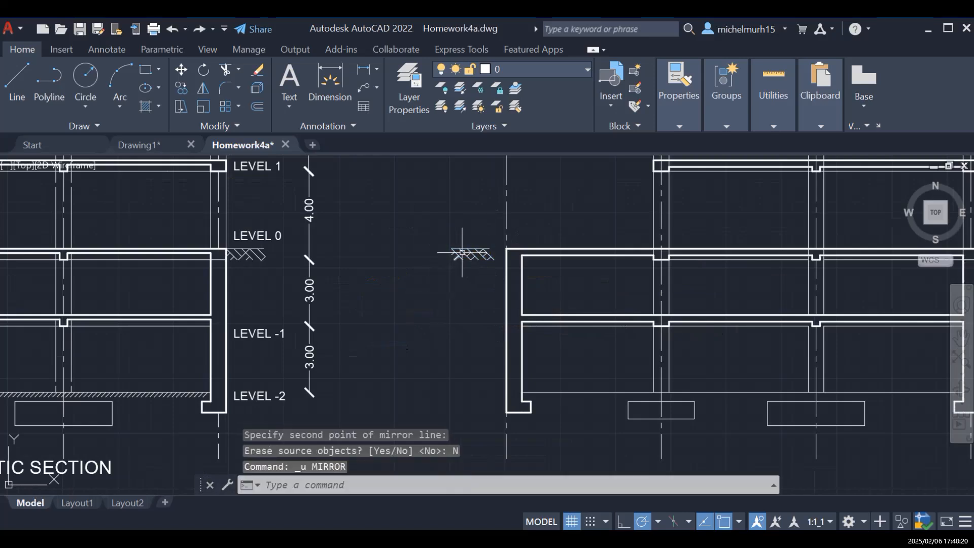
mouse_move(408, 228)
left_mouse_down()
mouse_move(437, 217)
mouse_move(494, 239)
mouse_move(465, 285)
left_mouse_up()
left_click(446, 321)
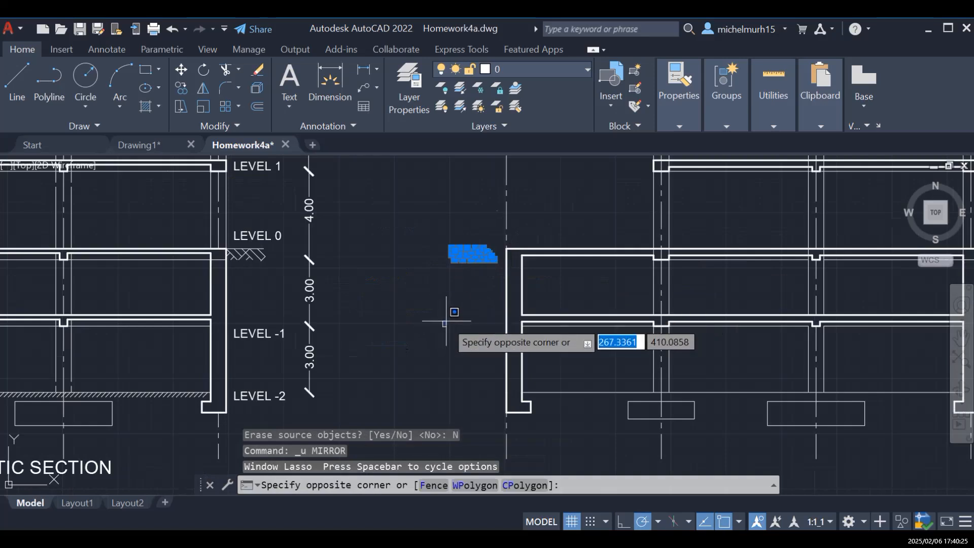
key("Escape")
key("Escape")
Step: Try to move the copied ground hatch from its ground line's wall-side end to the basement wall's upper corner
mouse_move(449, 305)
left_mouse_down()
mouse_move(501, 238)
mouse_move(446, 218)
mouse_move(442, 226)
left_mouse_up()
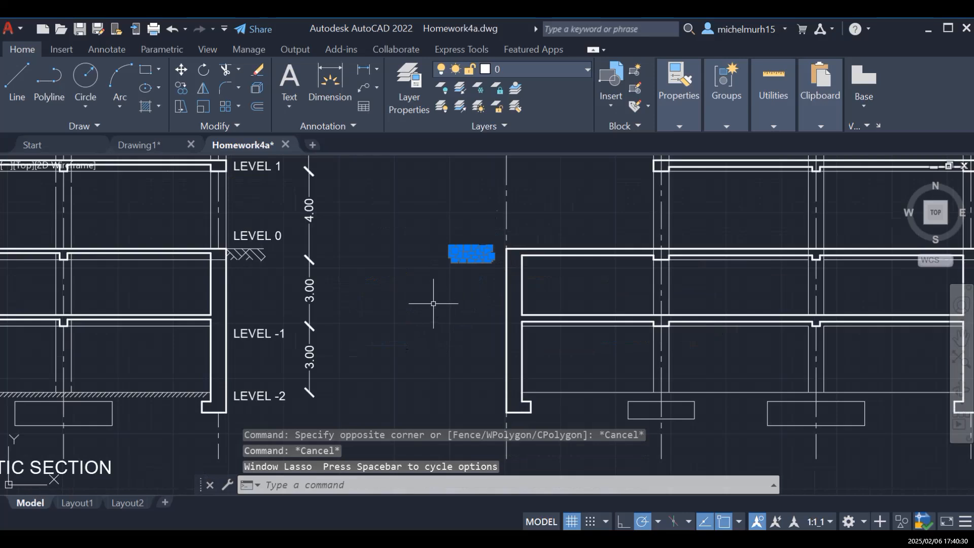
type("mov")
key("Return")
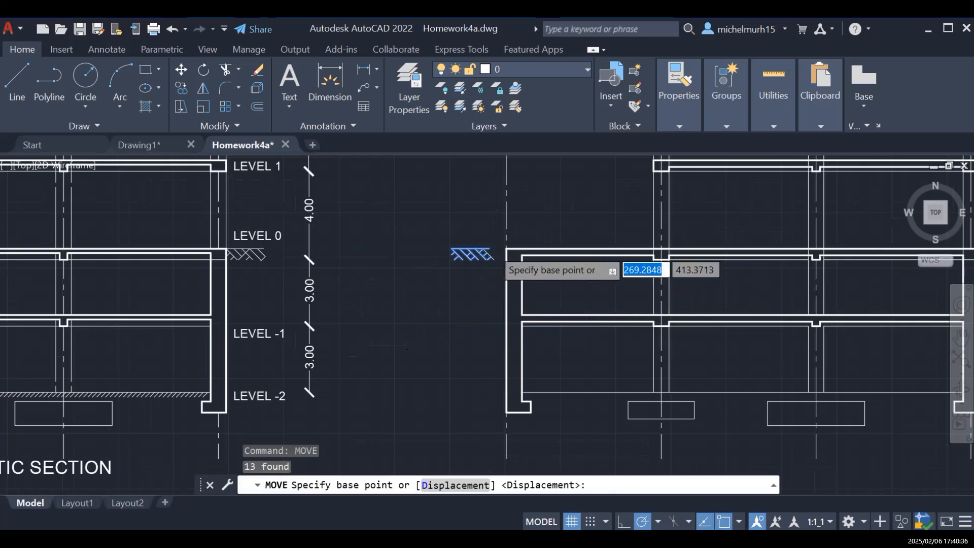
scroll(488, 249, "up", 6)
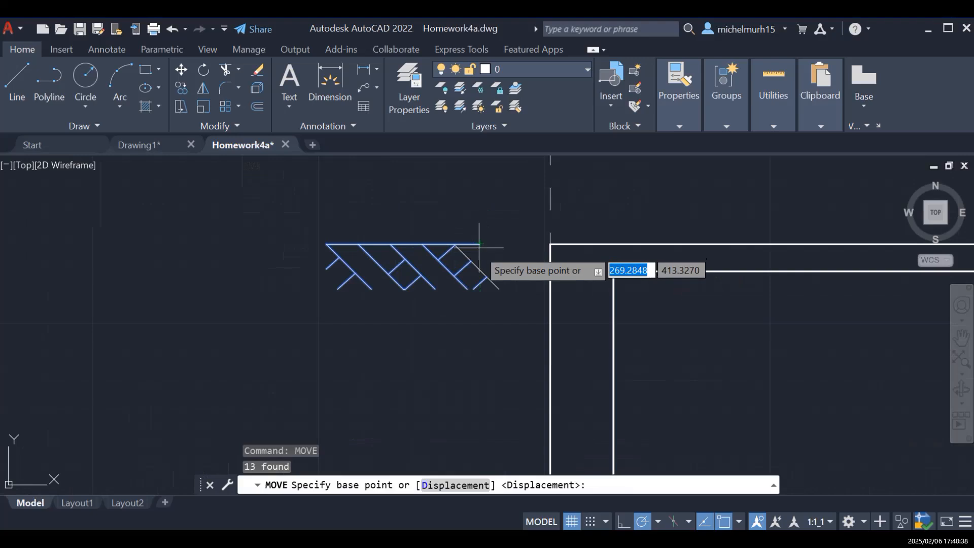
left_click(480, 244)
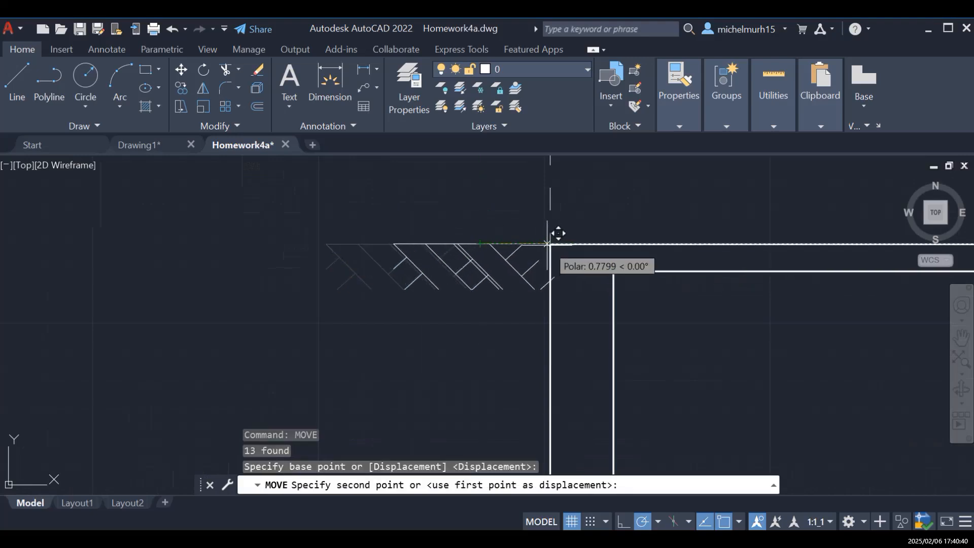
left_click(558, 233)
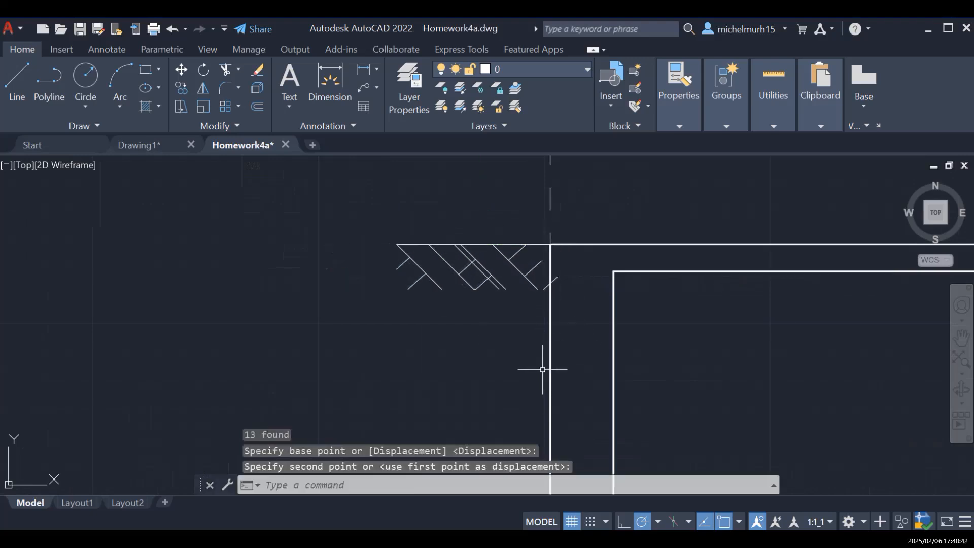
key("Escape")
scroll(591, 313, "down", 3)
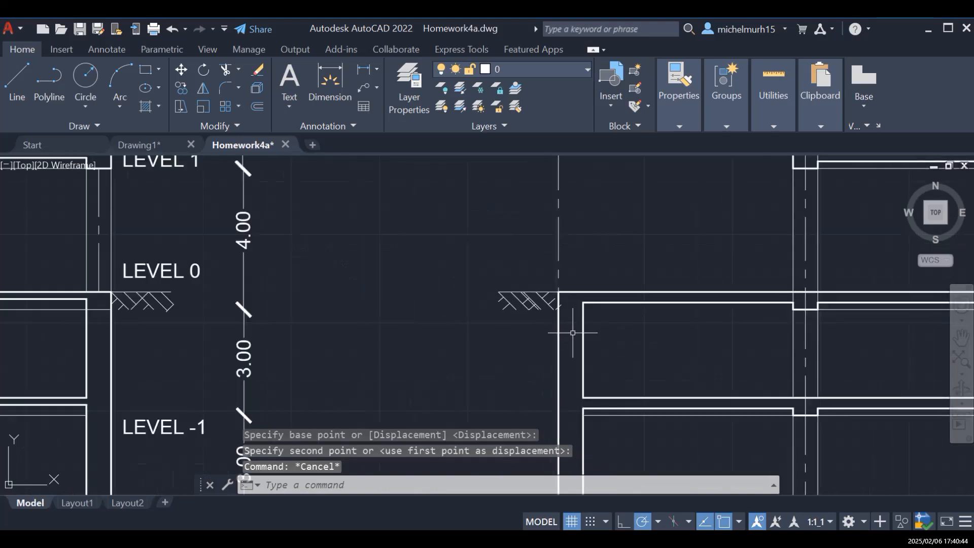
scroll(536, 366, "up", 3)
scroll(543, 364, "down", 4)
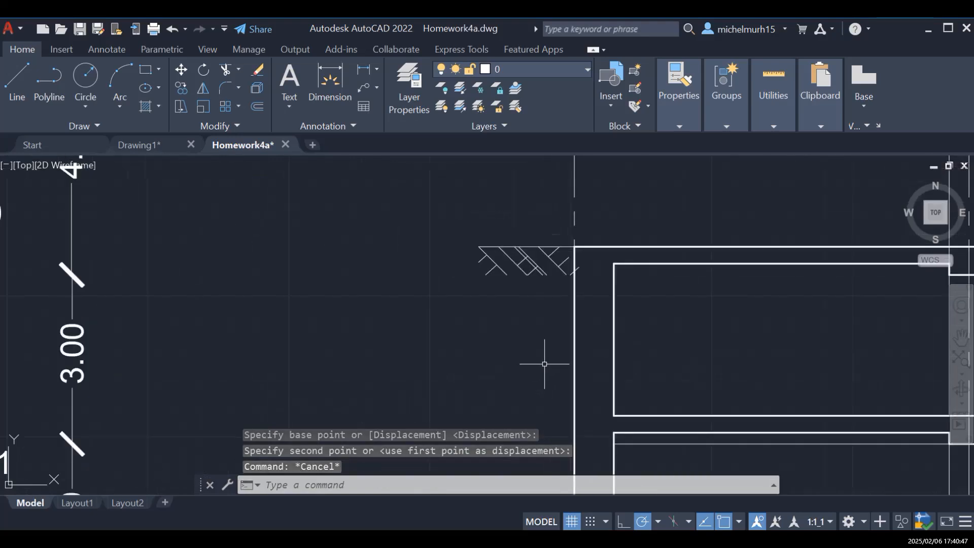
Step: Undo the last move of the ground hatch pieces beside the basement wall
key("ctrl+z")
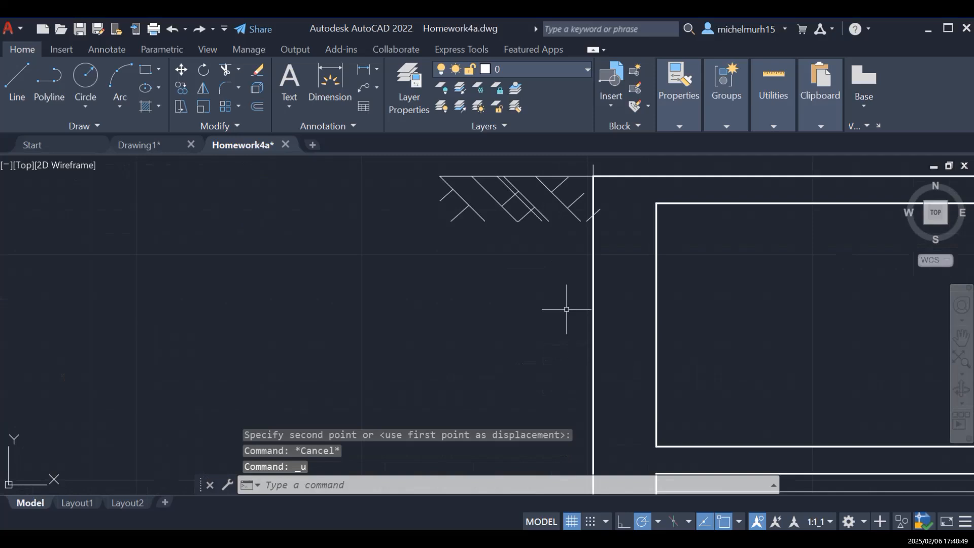
key("ctrl+z")
key("ctrl+z")
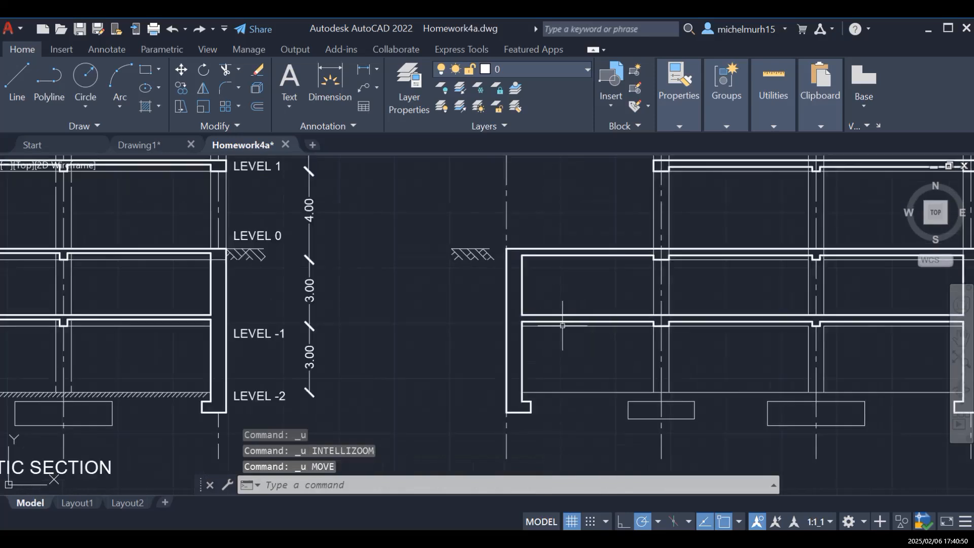
Step: Mirror the whole copied ground hatch about a vertical axis through its ground line's end away from the wall, erasing the source objects
mouse_move(418, 225)
left_mouse_down()
mouse_move(494, 225)
mouse_move(494, 277)
mouse_move(459, 302)
mouse_move(445, 279)
left_mouse_up()
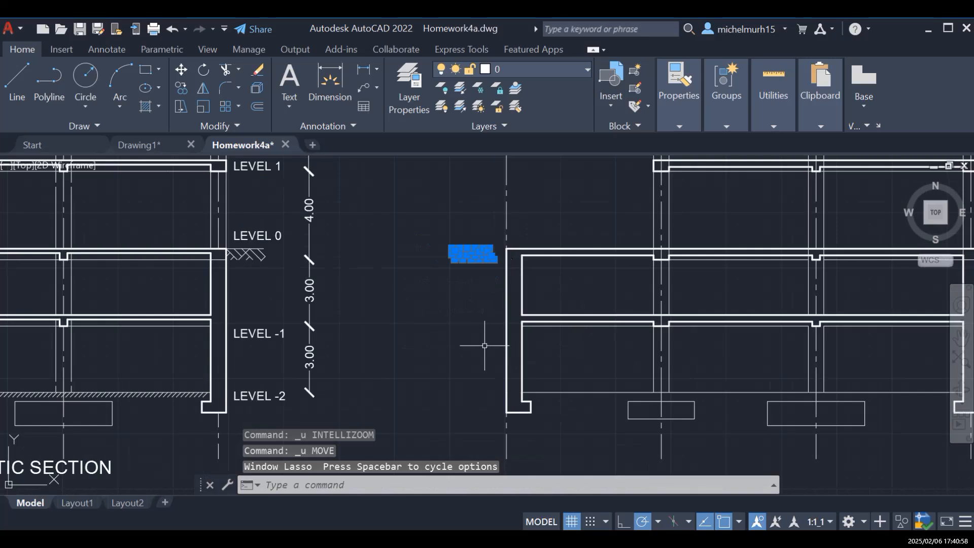
type("mirro")
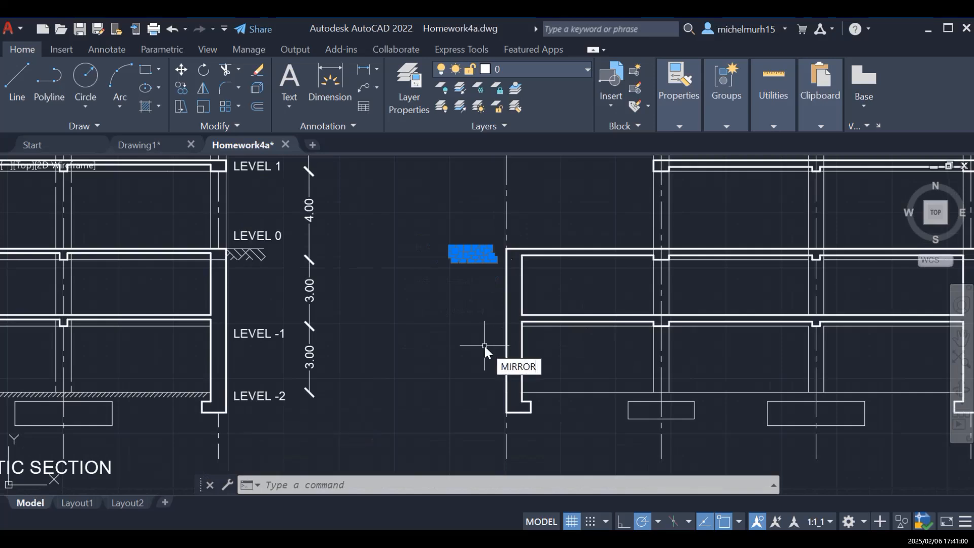
key("Return")
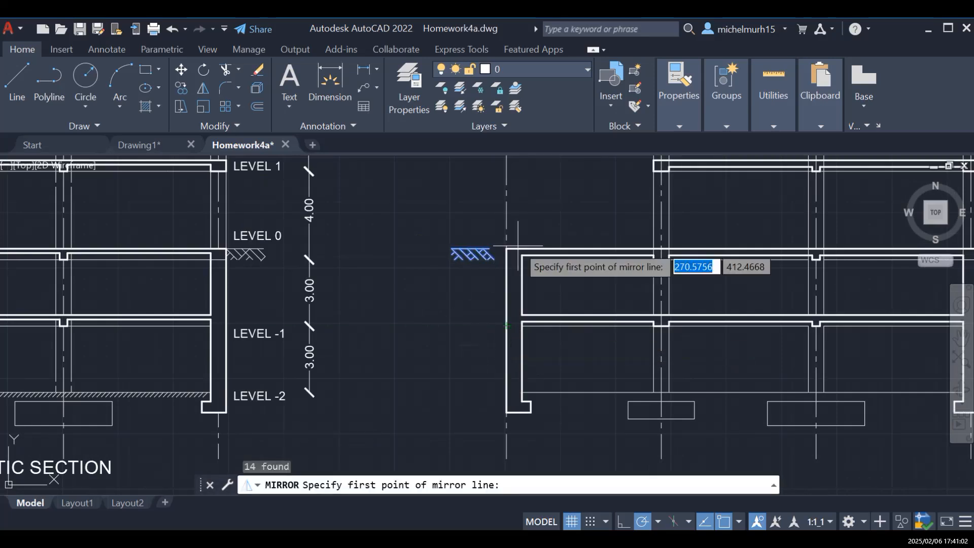
left_click(451, 249)
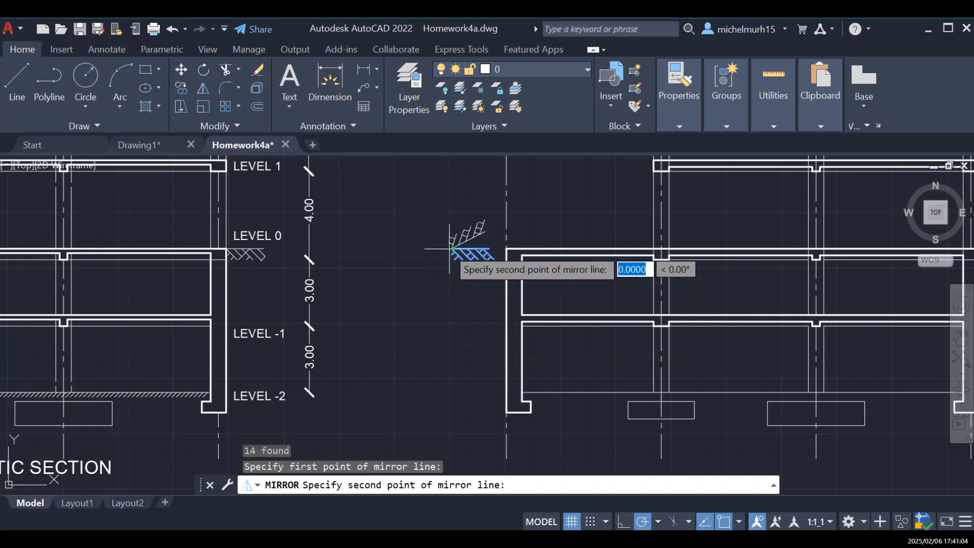
left_click(452, 217)
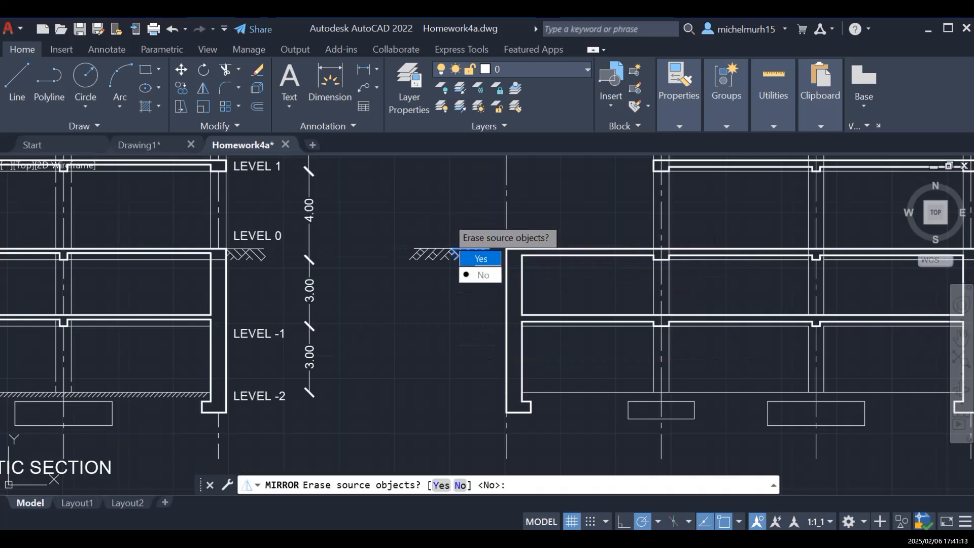
left_click(476, 258)
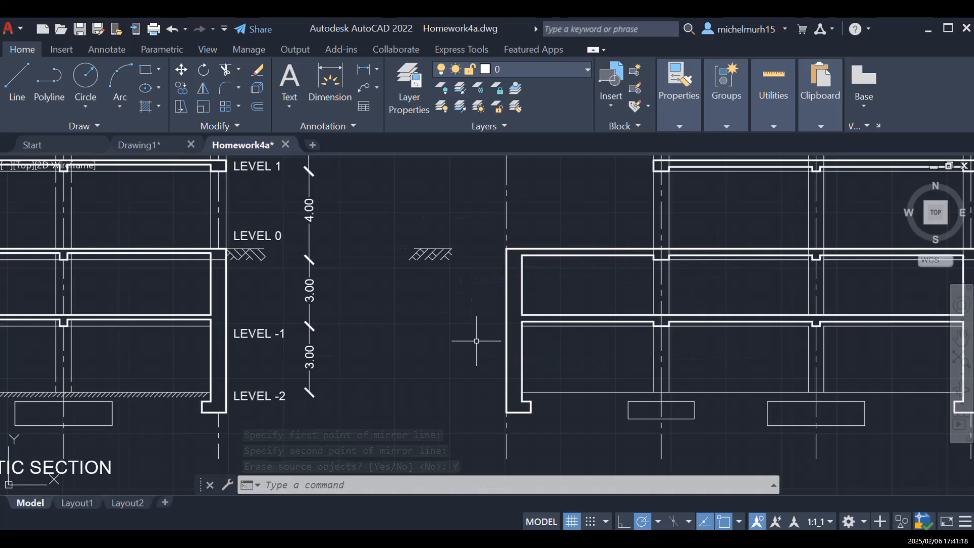
Step: Move the mirrored ground hatch from its ground line's wall-side end to the upper corner of the second section's basement wall
type("move")
key("Return")
mouse_move(379, 230)
left_mouse_down()
mouse_move(445, 228)
mouse_move(475, 282)
left_mouse_up()
mouse_move(417, 299)
left_mouse_down()
mouse_move(464, 277)
mouse_move(448, 209)
mouse_move(457, 200)
left_mouse_up()
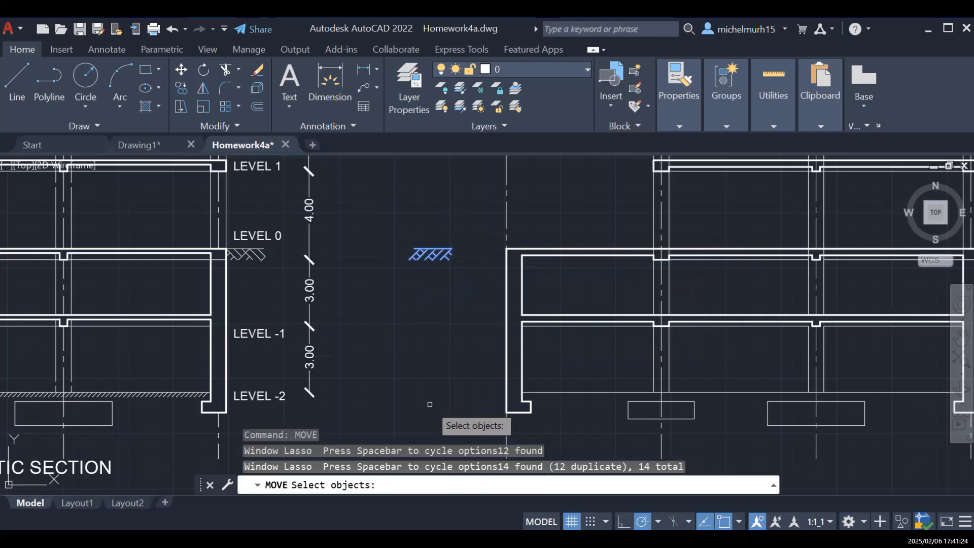
key("Return")
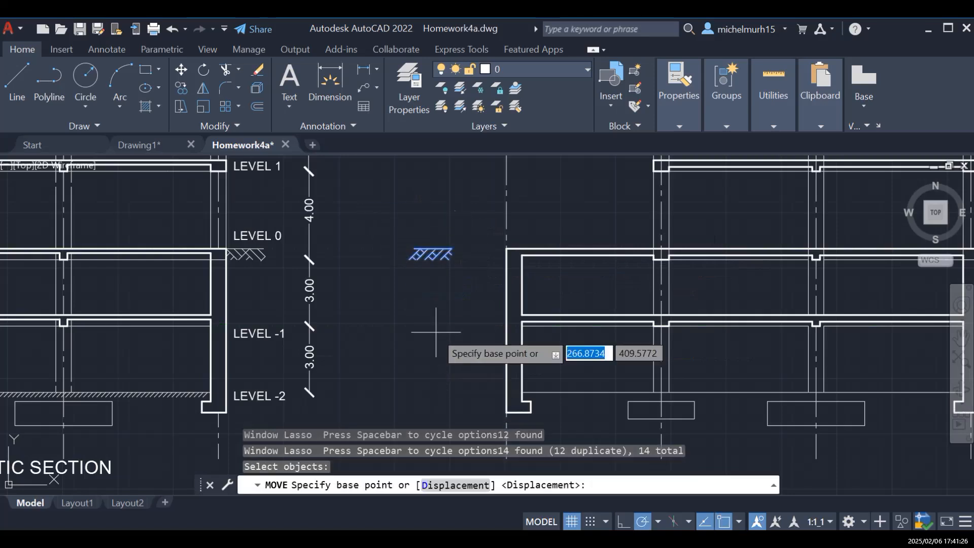
left_click(452, 248)
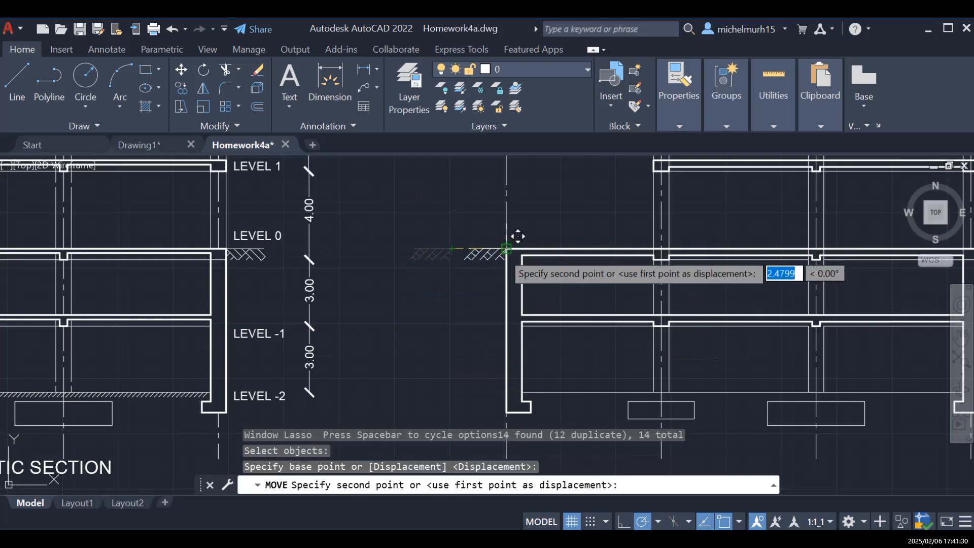
scroll(504, 251, "up", 2)
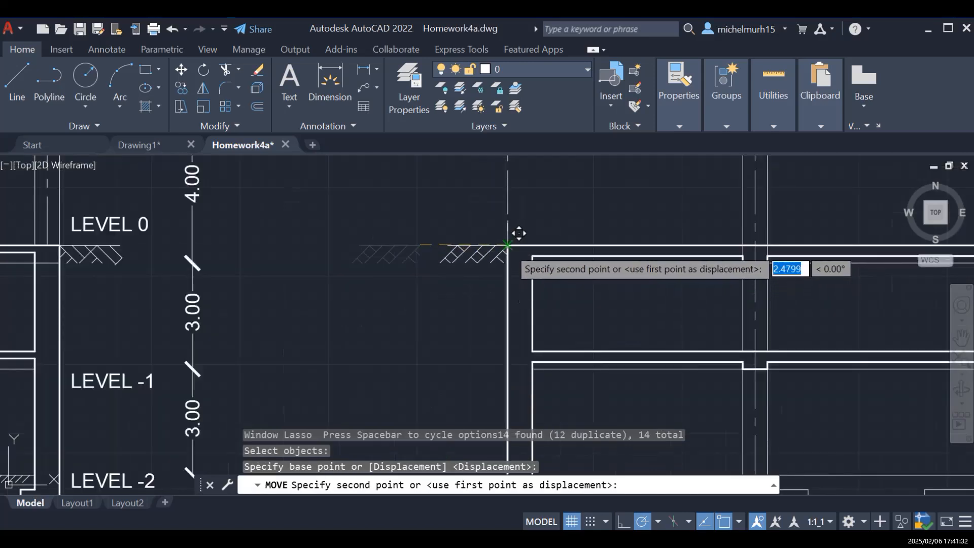
left_click(507, 247)
key("Escape")
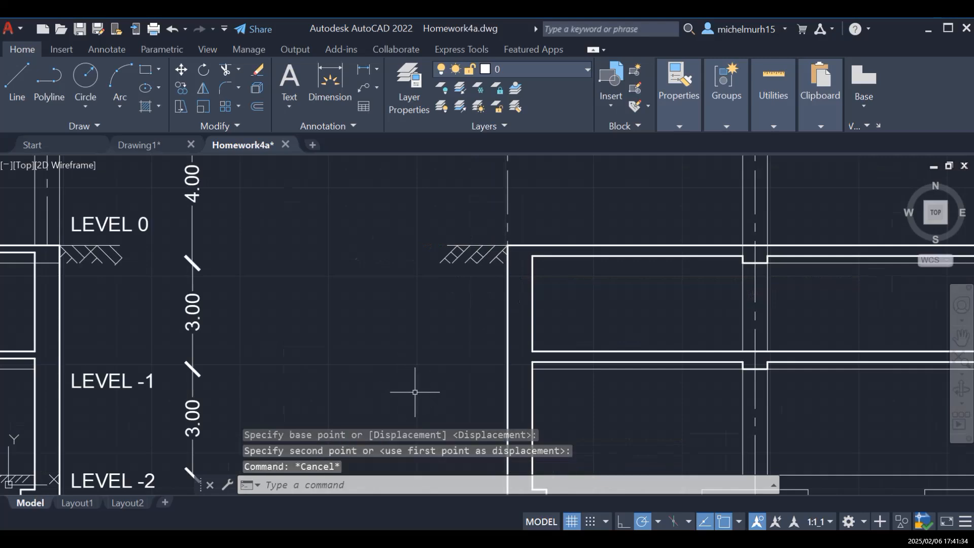
Step: Trim the short thin line crossing the top of the second section's opposite basement wall, just below the Level 0 slab line
scroll(418, 390, "down", 5)
scroll(587, 387, "up", 5)
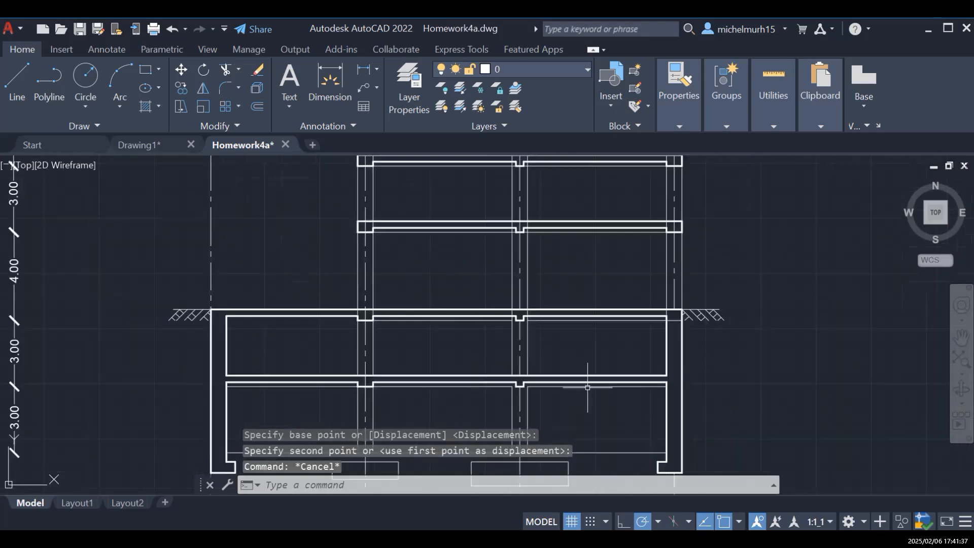
scroll(652, 391, "down", 3)
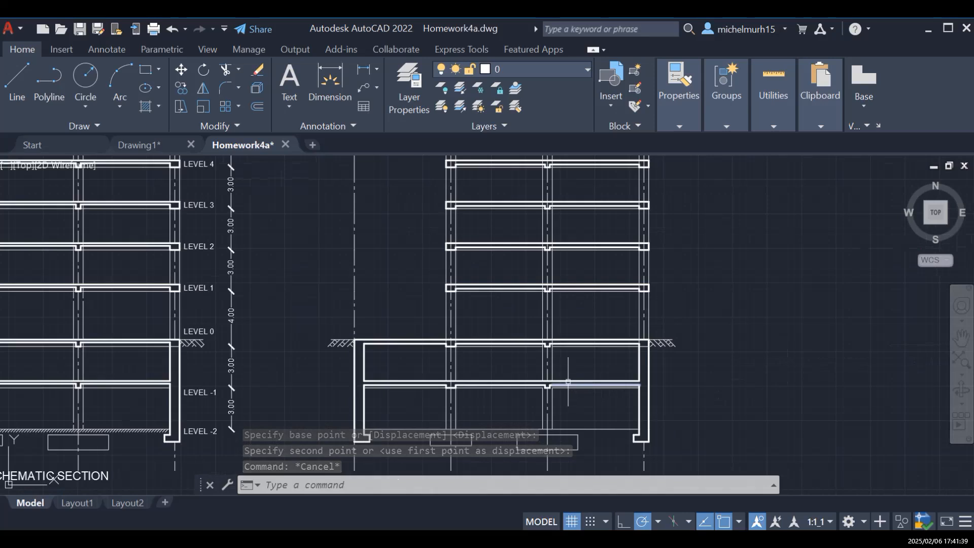
scroll(502, 361, "up", 2)
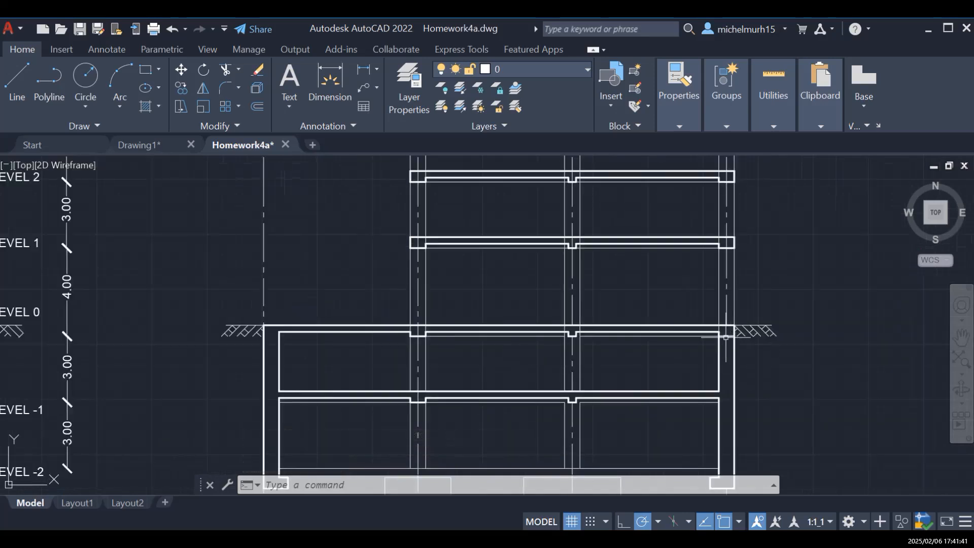
type("tr")
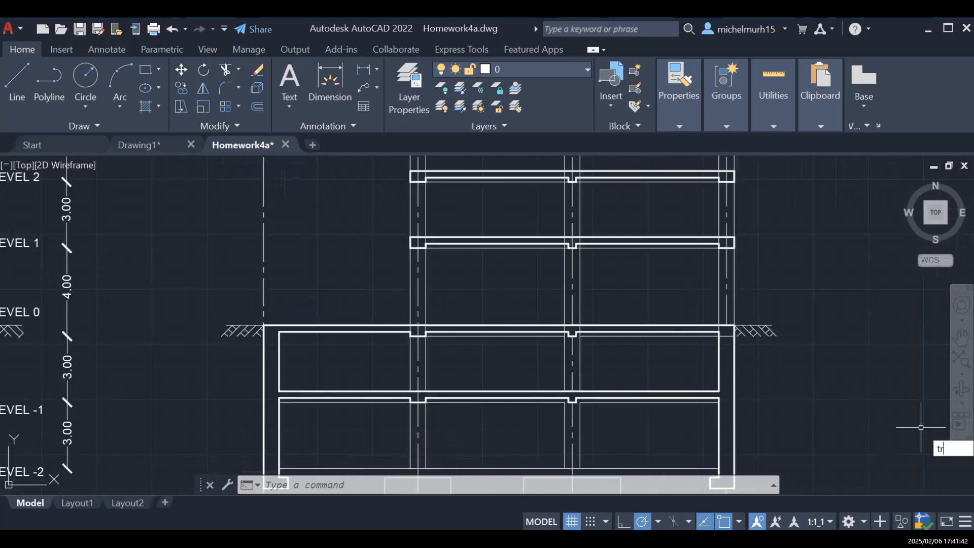
type("im")
key("Return")
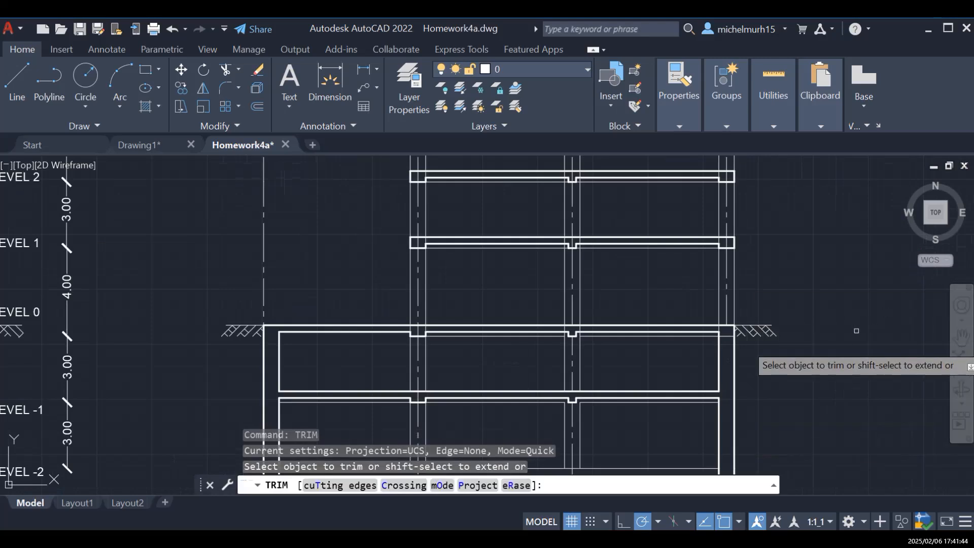
left_click(726, 334)
scroll(792, 355, "down", 4)
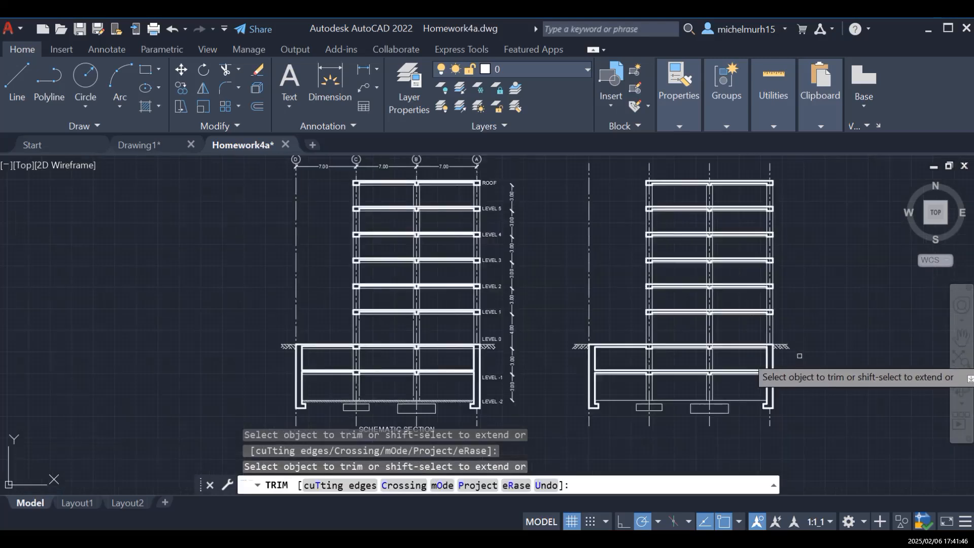
Step: Measure the length and angle of the first diagonal hatch line beneath the original section's Level -2 floor, beside the basement wall
left_click(962, 337)
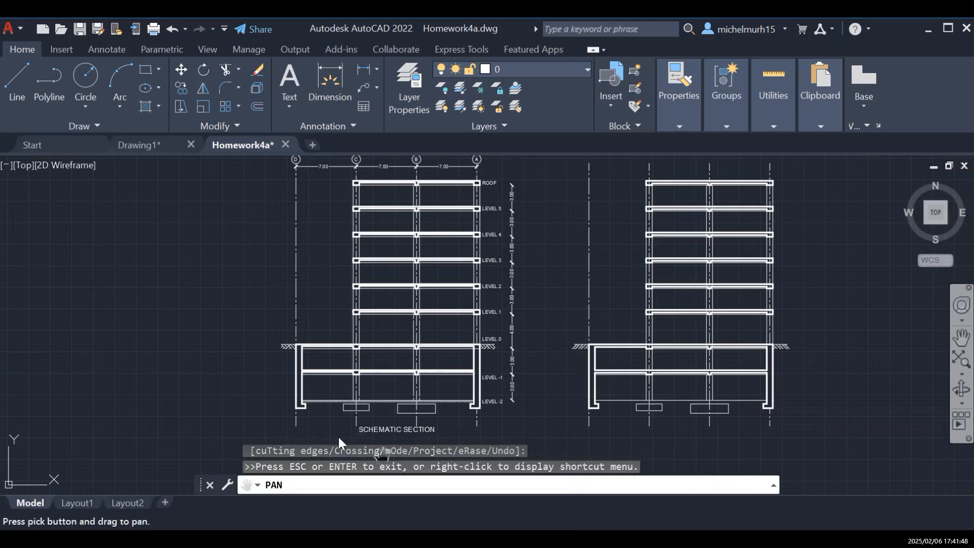
scroll(355, 414, "up", 2)
scroll(574, 378, "down", 3)
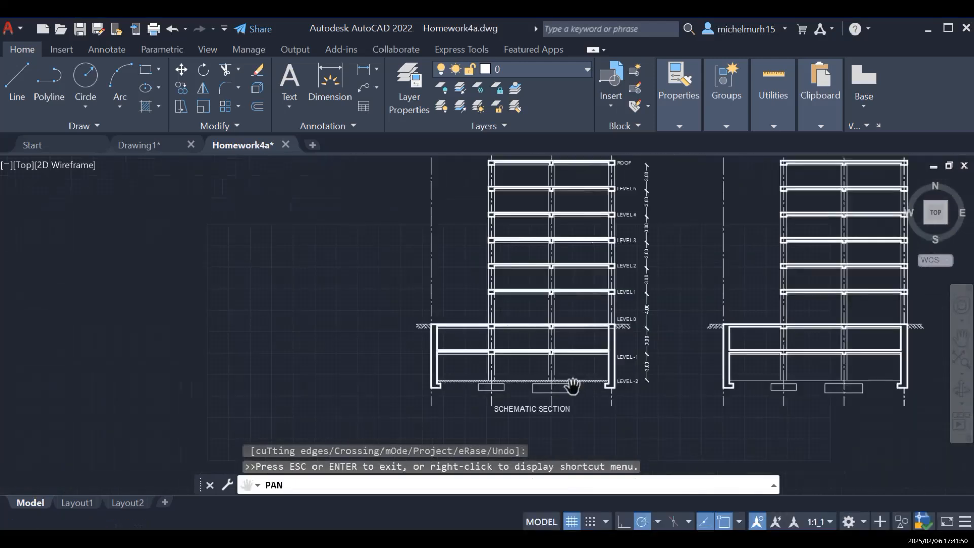
scroll(479, 406, "up", 3)
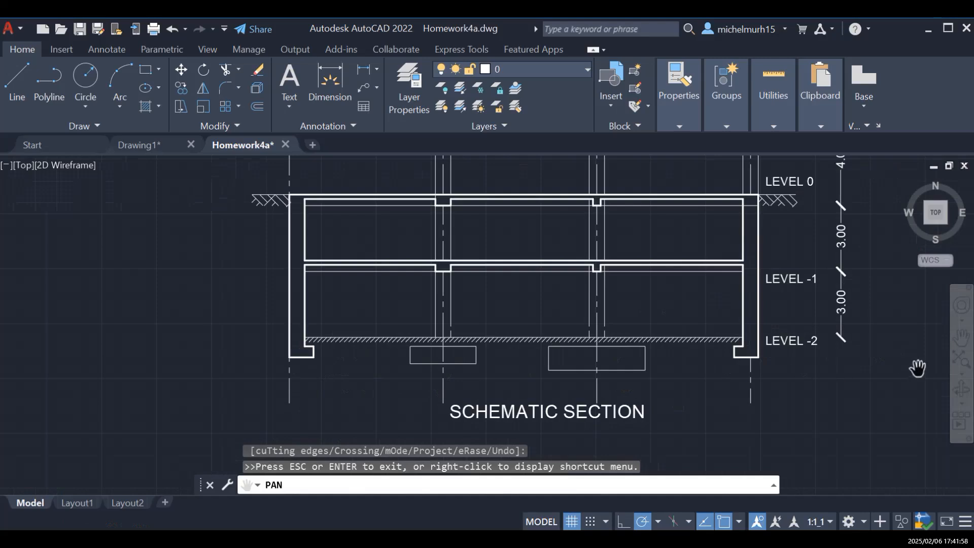
key("Escape")
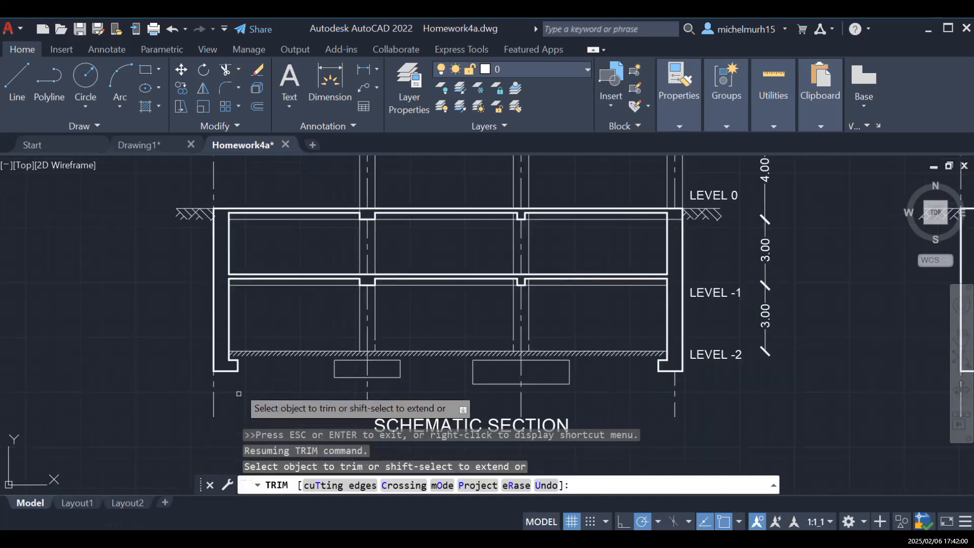
scroll(284, 386, "up", 4)
key("Escape")
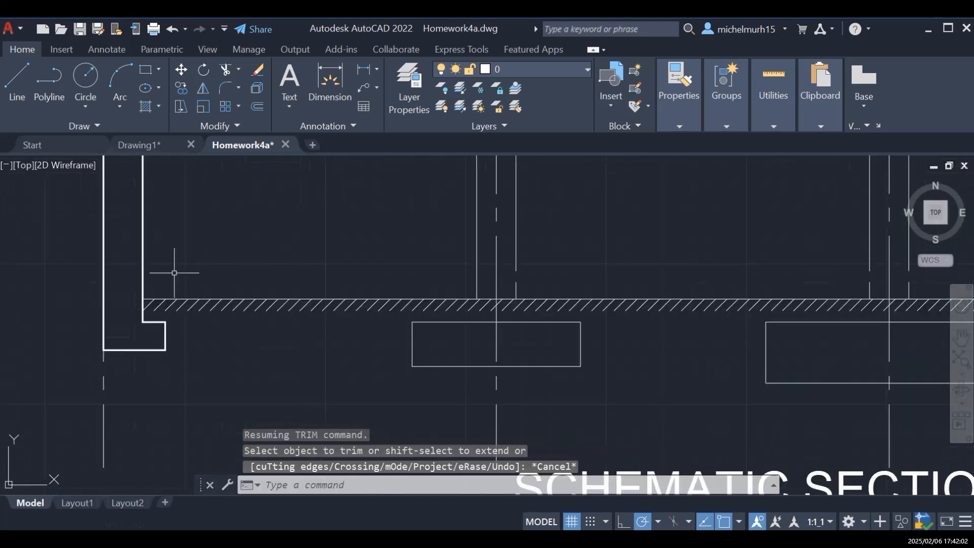
left_click(21, 88)
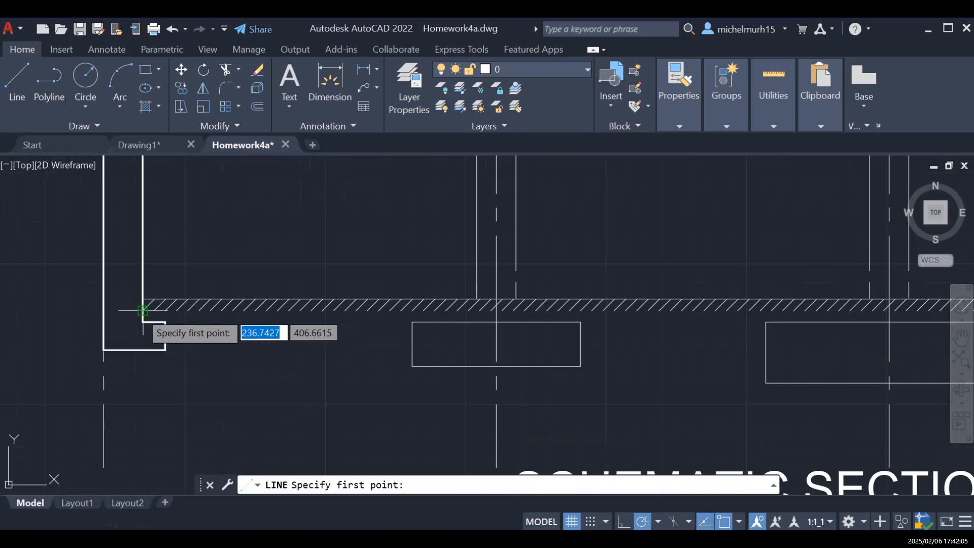
scroll(142, 309, "up", 4)
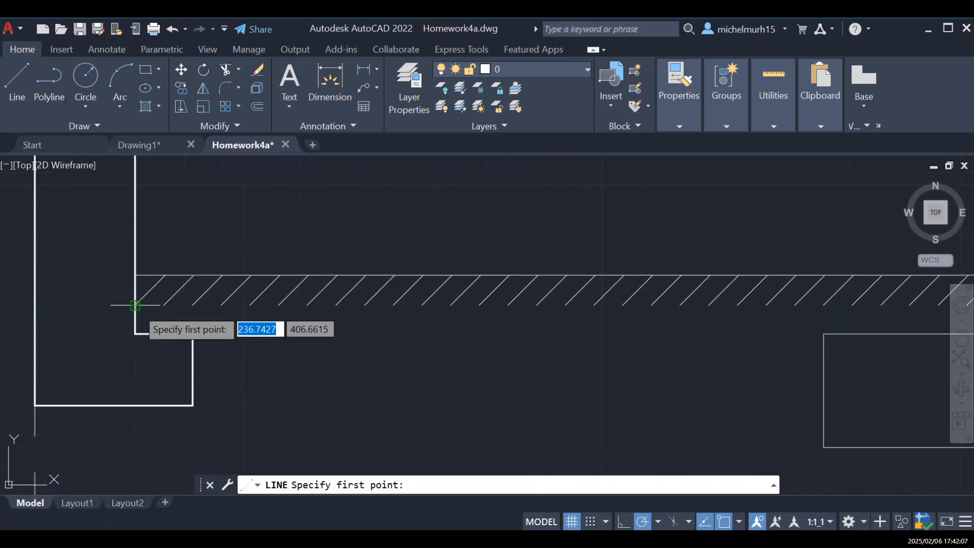
left_click(135, 304)
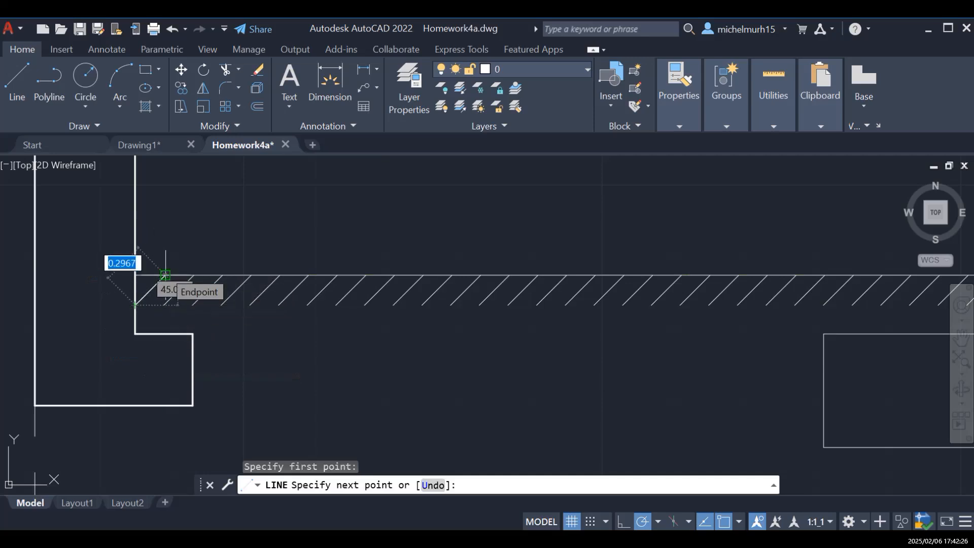
key("Escape")
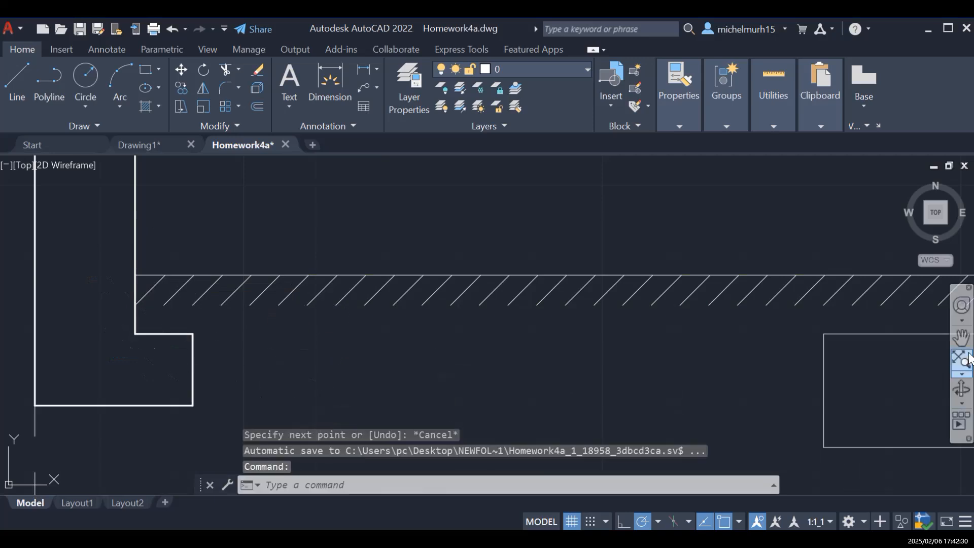
Step: Draw a 0.2967-long line at 45° from the inner footing corner of the second section's basement wall, below the Level -2 floor line
left_click(961, 336)
left_click_drag(667, 368, 224, 382)
scroll(435, 337, "down", 5)
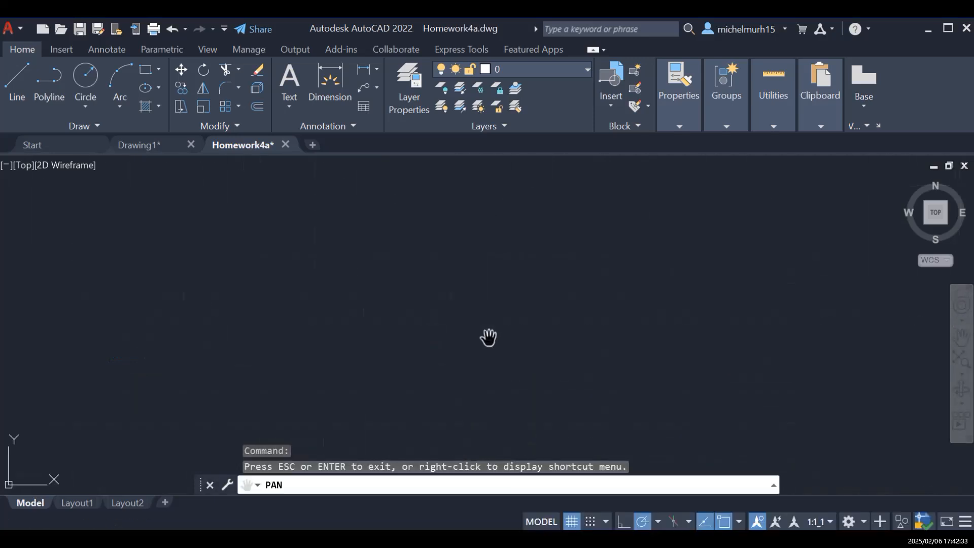
mouse_move(729, 340)
left_mouse_down()
mouse_move(239, 353)
mouse_move(656, 335)
mouse_move(308, 345)
mouse_move(737, 348)
left_mouse_up()
key("Escape")
left_click(16, 81)
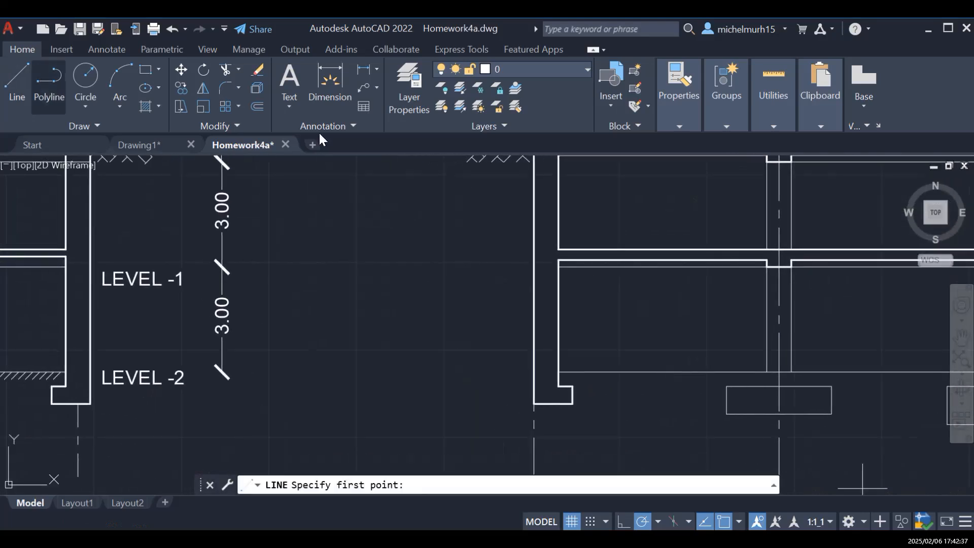
left_click(558, 386)
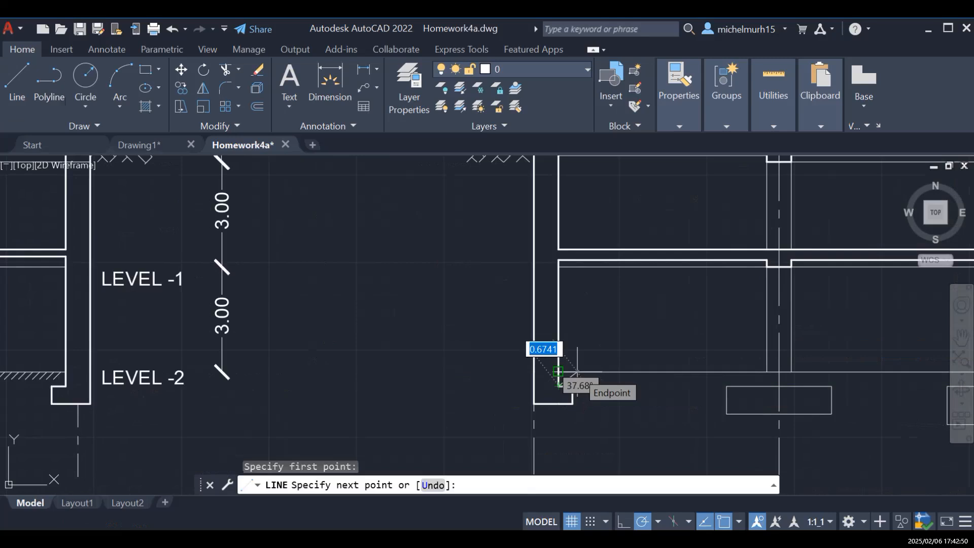
type("0.")
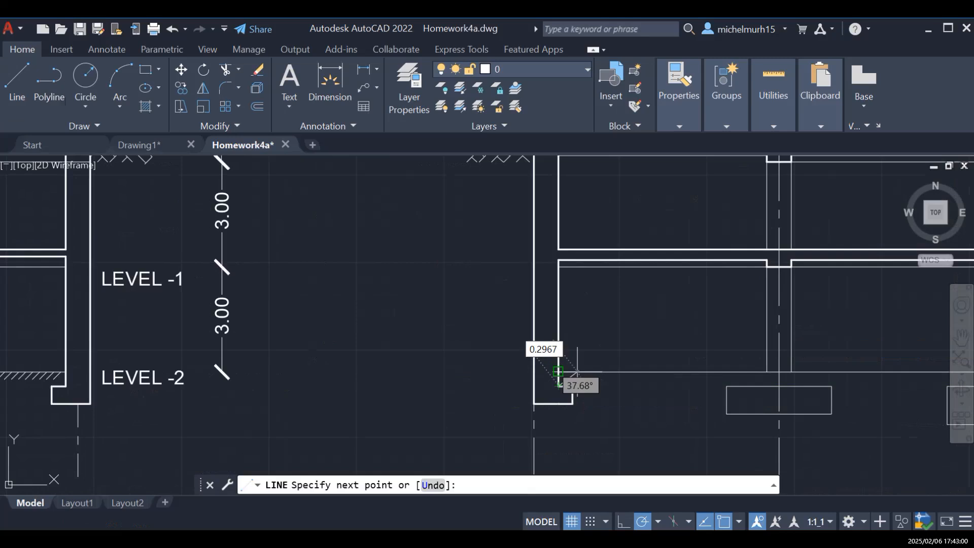
key("Tab")
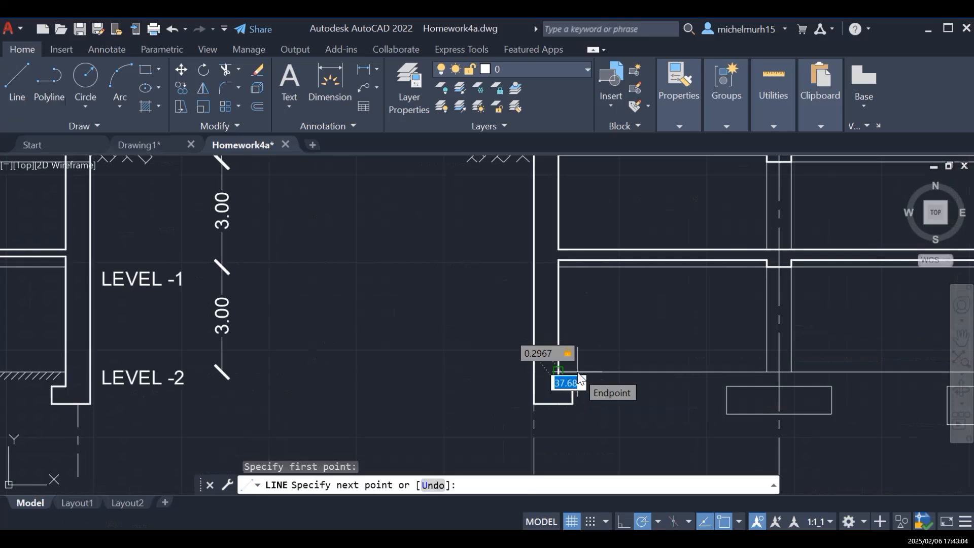
type("45")
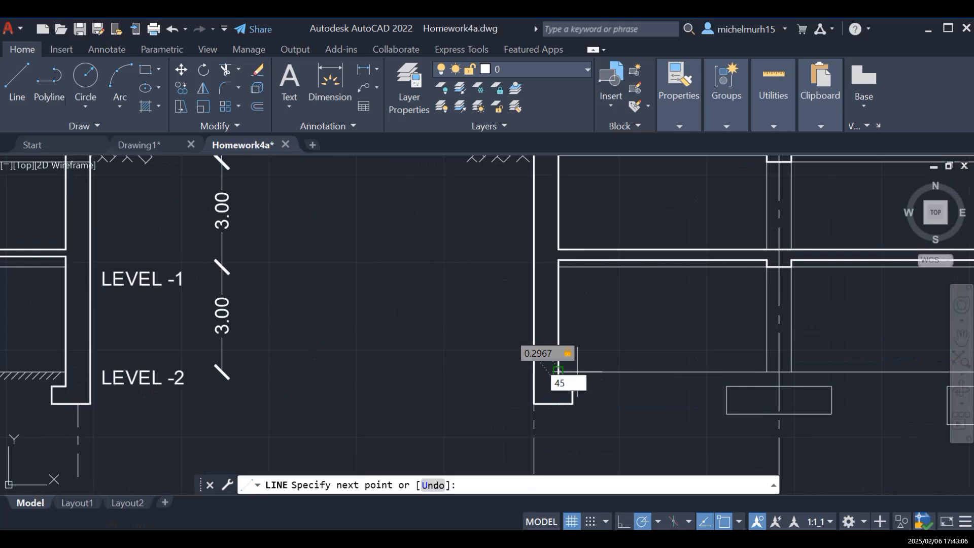
key("Return")
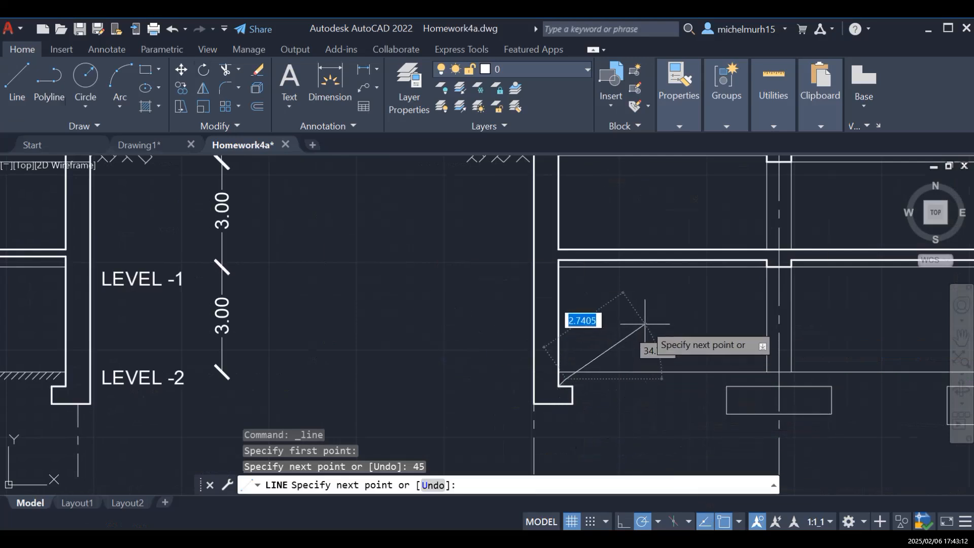
key("Escape")
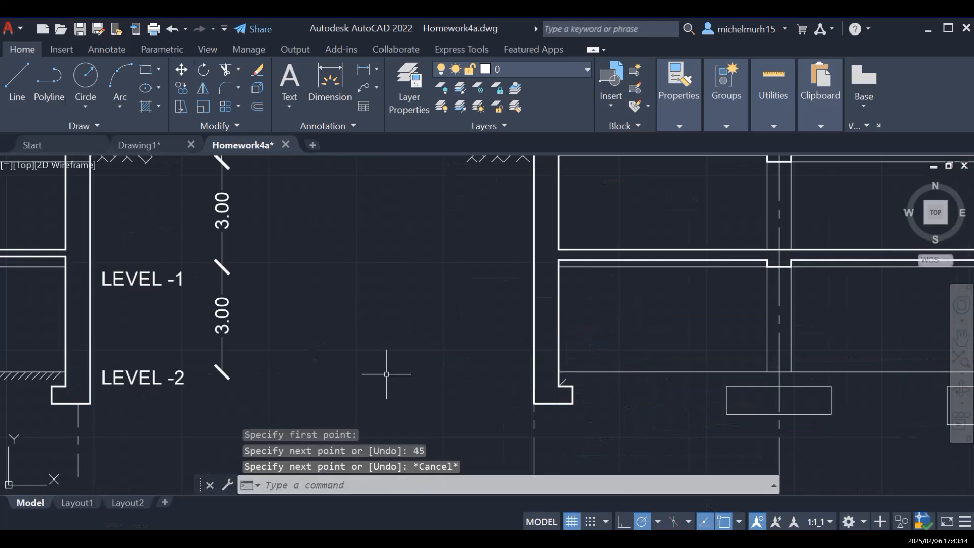
Step: Select the short diagonal line at the inner footing corner of the second section's basement wall for a Move
scroll(53, 387, "down", 6)
scroll(125, 391, "up", 8)
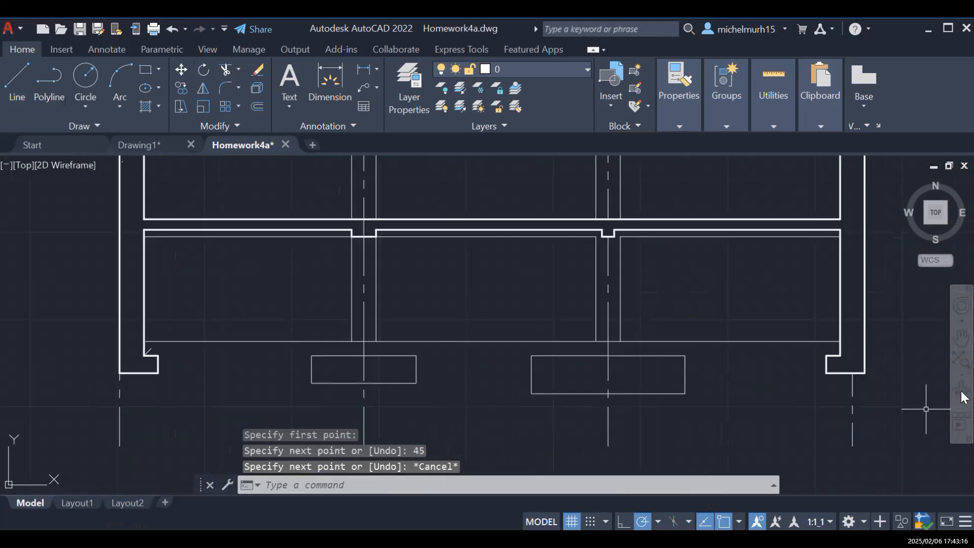
left_click(961, 338)
mouse_move(186, 344)
left_mouse_down()
mouse_move(255, 361)
mouse_move(690, 376)
left_mouse_up()
left_click_drag(216, 394, 566, 355)
scroll(482, 346, "down", 4)
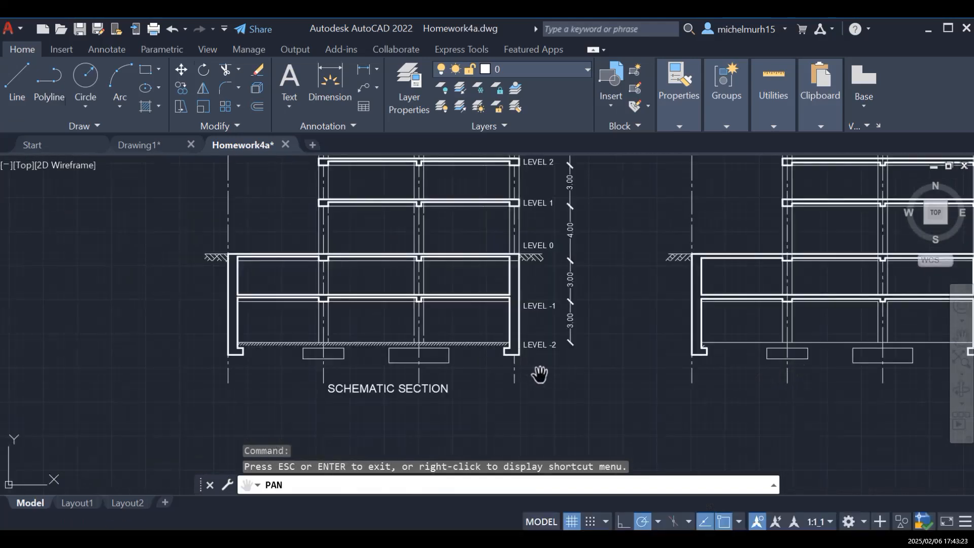
scroll(695, 370, "up", 5)
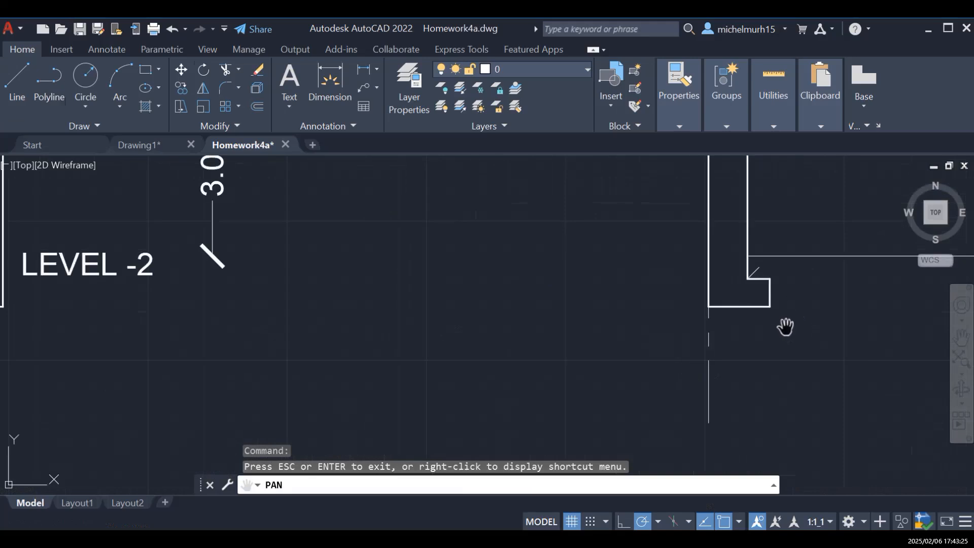
key("Escape")
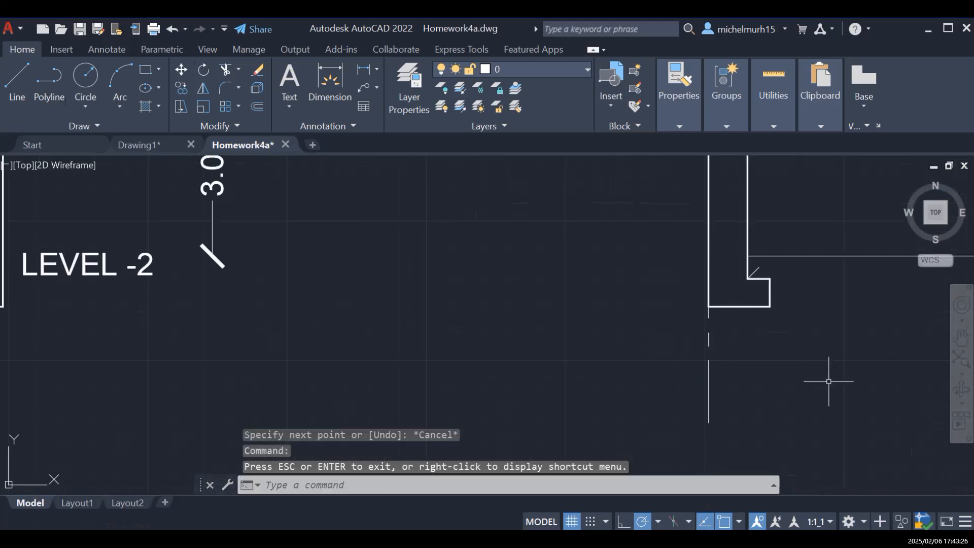
type("move")
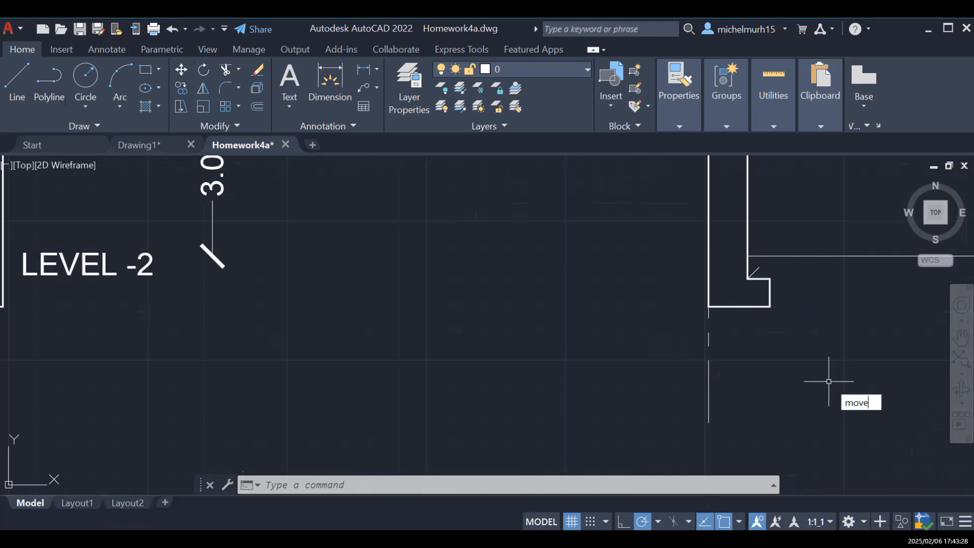
key("Return")
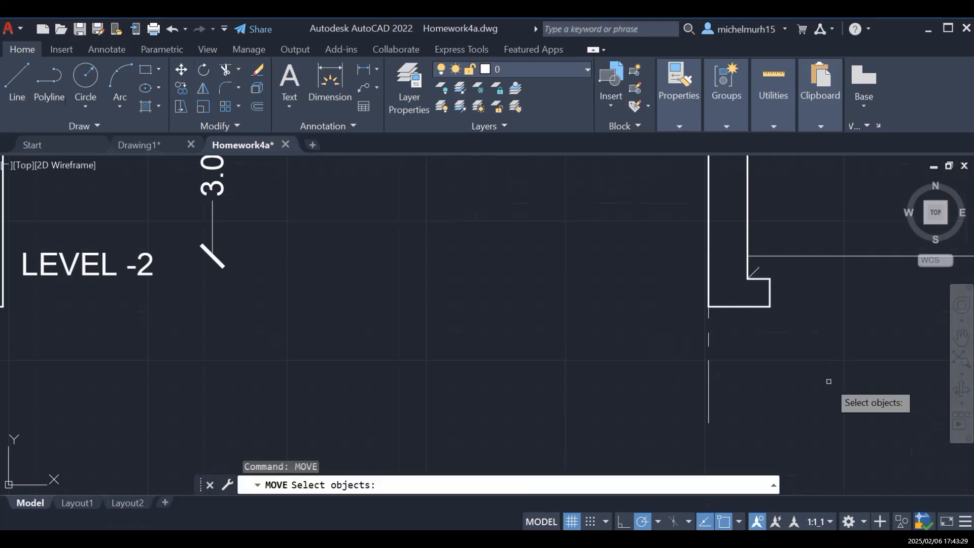
left_click(755, 273)
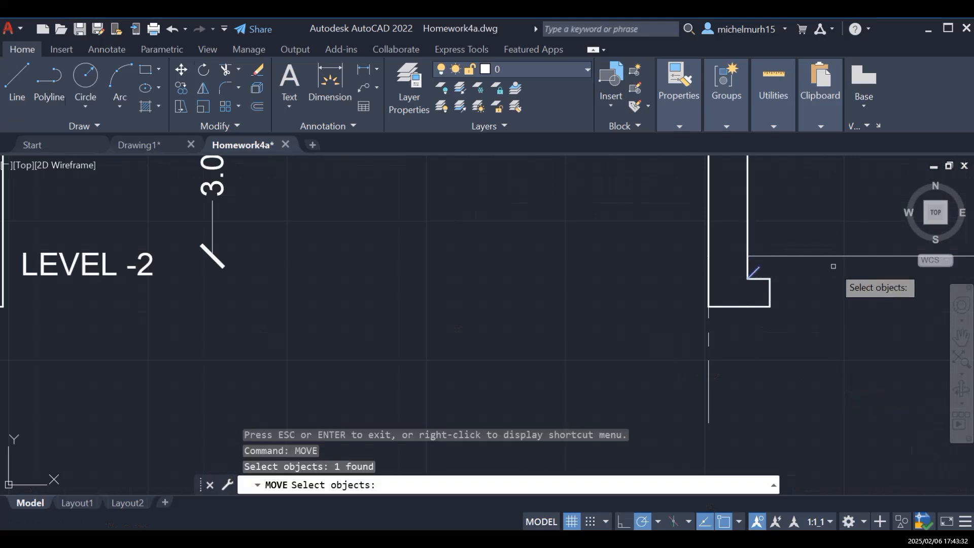
type("cop")
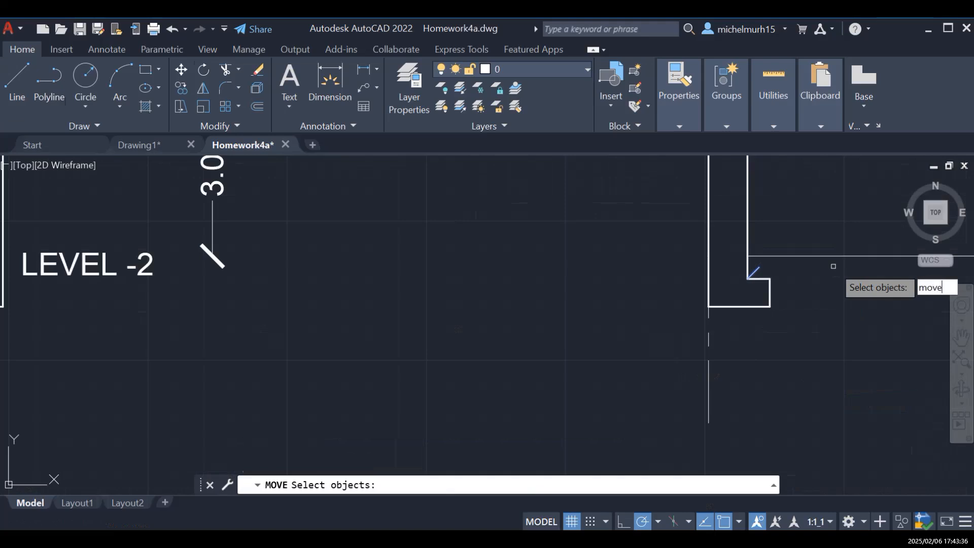
key("Return")
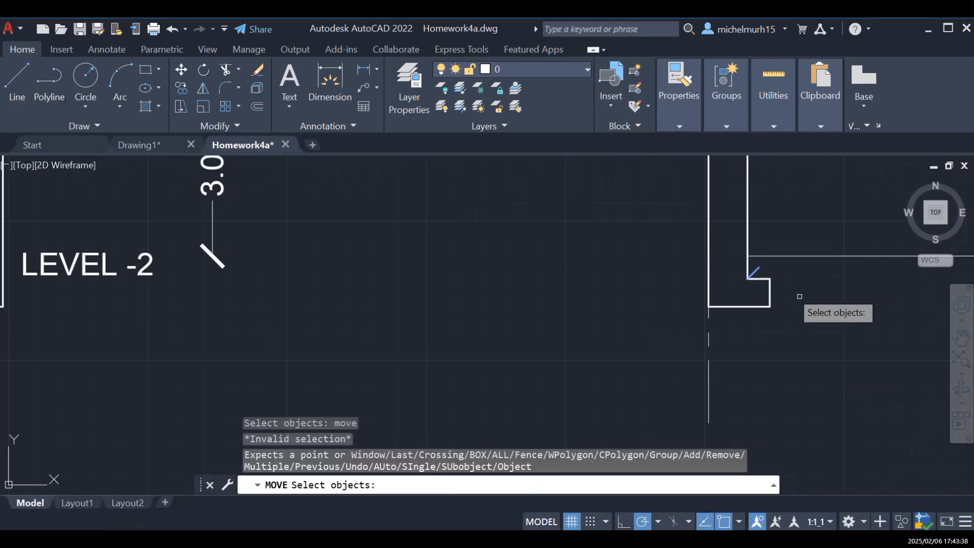
Step: Move the short diagonal stroke beside the wall footing straight up so its upper endpoint lies on the level -2 floor line
left_click(754, 271)
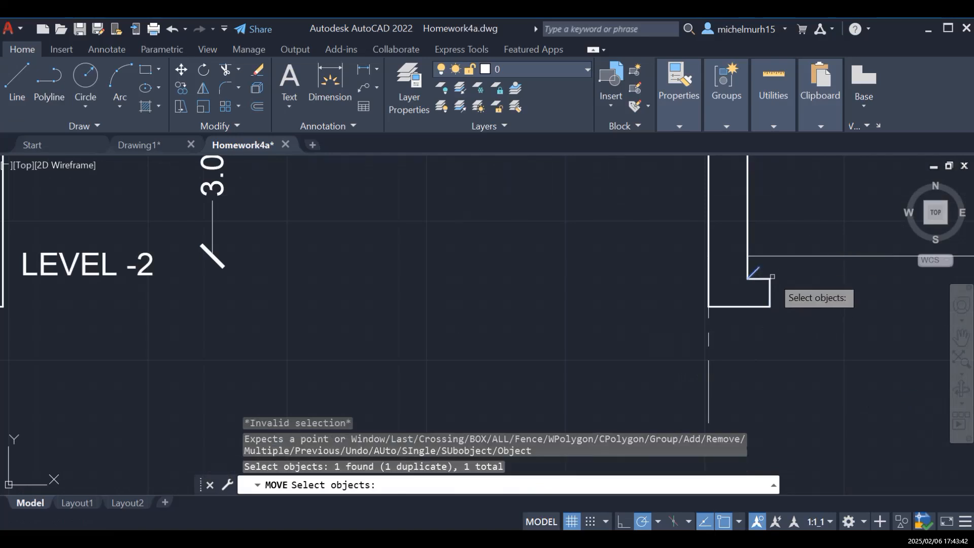
key("Return")
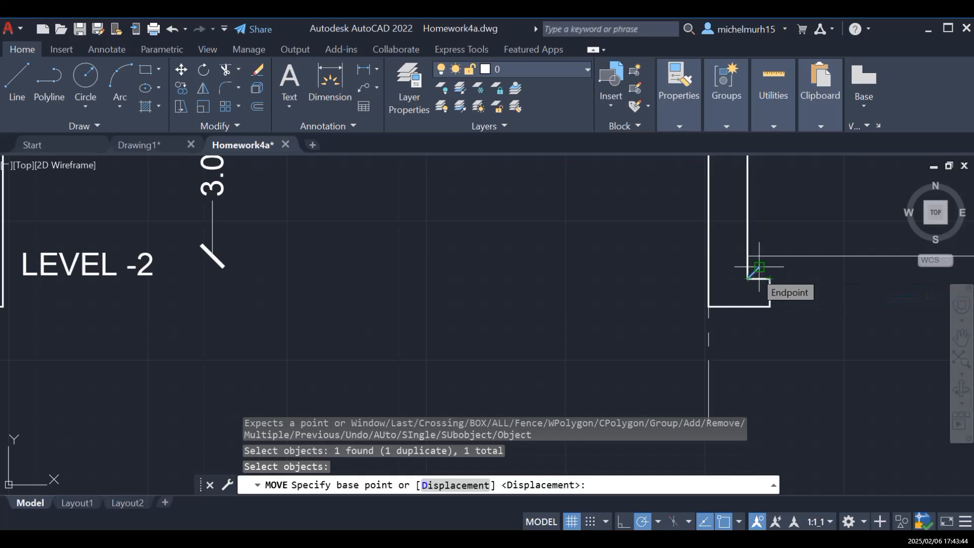
left_click(759, 266)
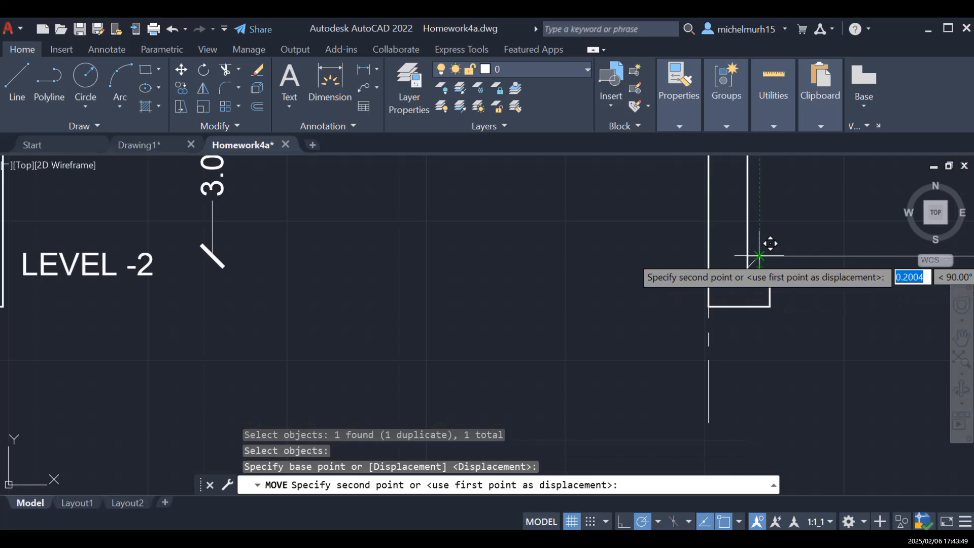
left_click(762, 256)
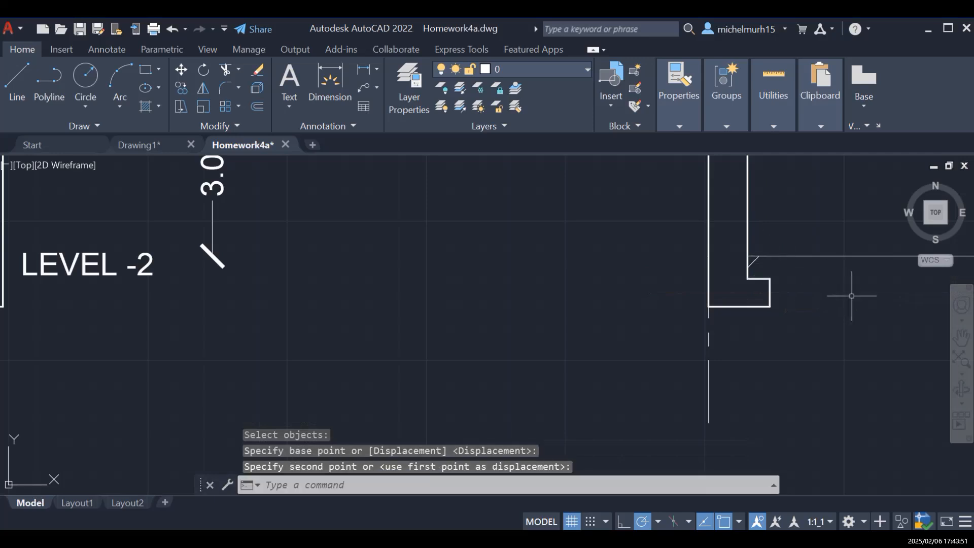
key("Escape")
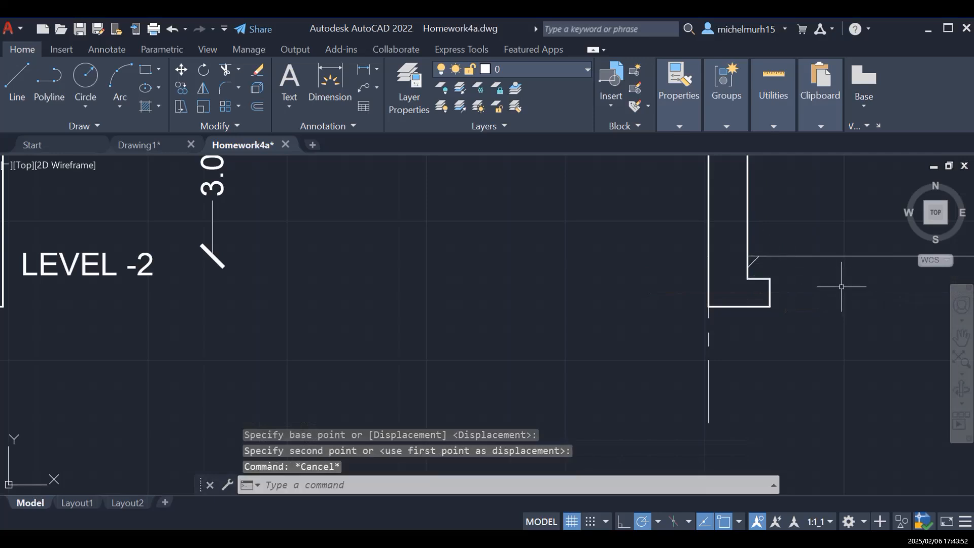
Step: Examine the level -2 floor hatching where it meets the wall footing in the finished schematic section
scroll(540, 287, "down", 3)
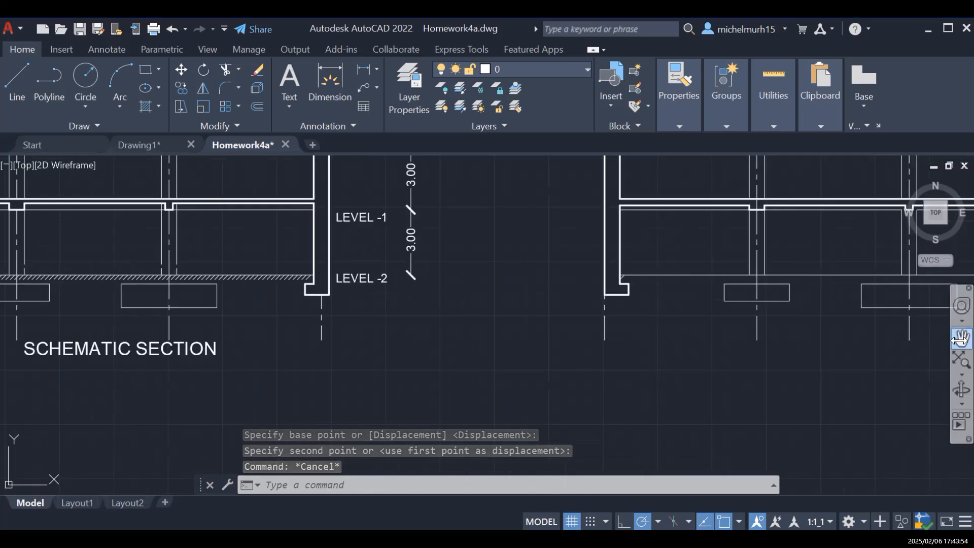
left_click(960, 337)
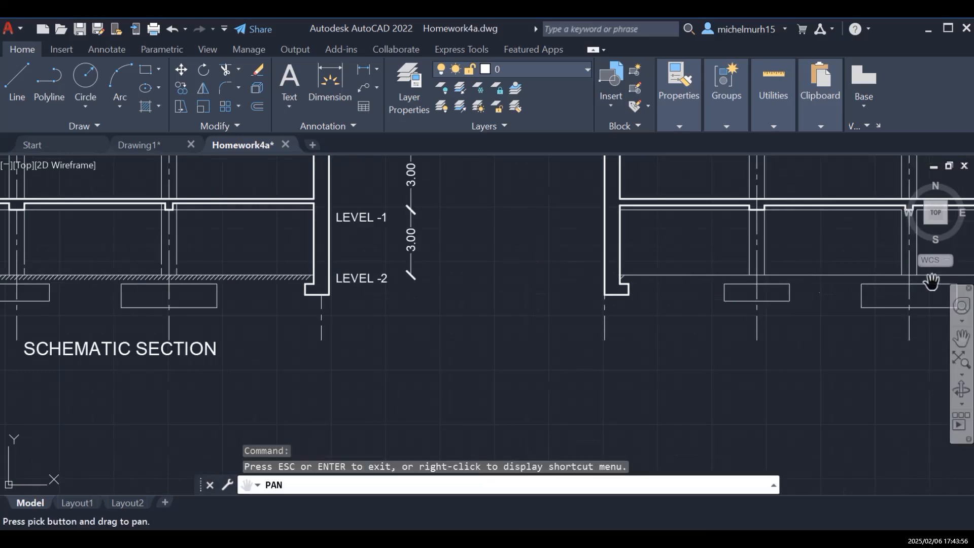
left_click_drag(118, 336, 465, 346)
left_click_drag(200, 337, 299, 337)
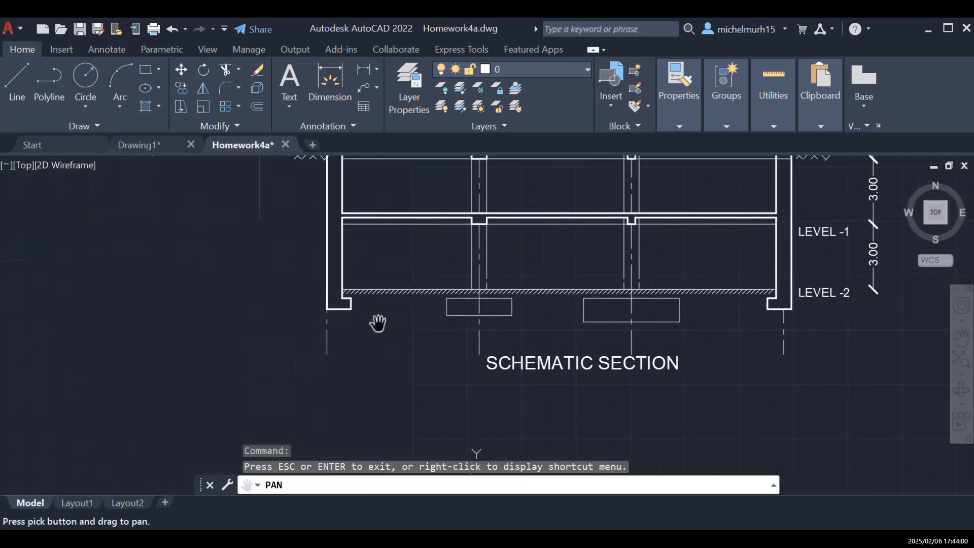
scroll(381, 327, "up", 4)
scroll(362, 301, "up", 2)
left_click_drag(361, 300, 366, 365)
key("Escape")
left_click(9, 87)
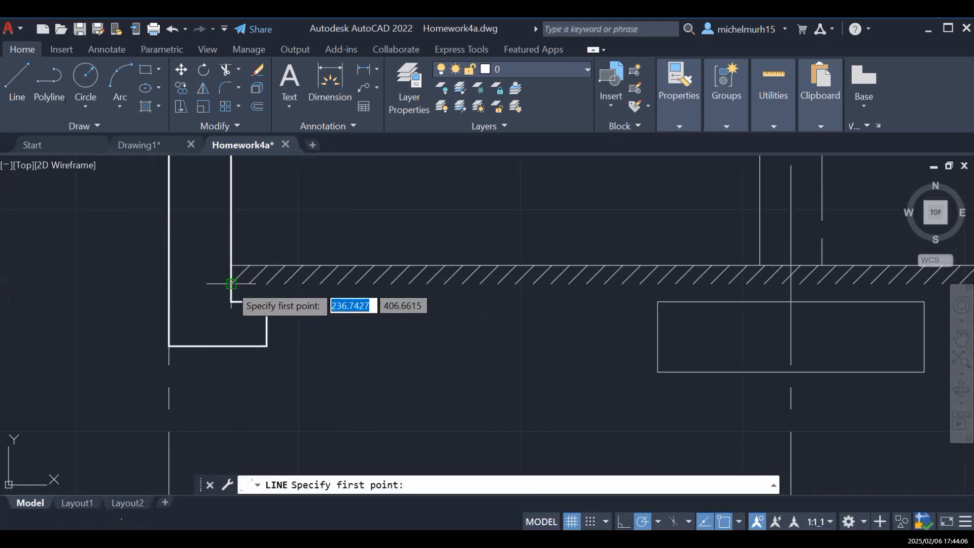
left_click(232, 283)
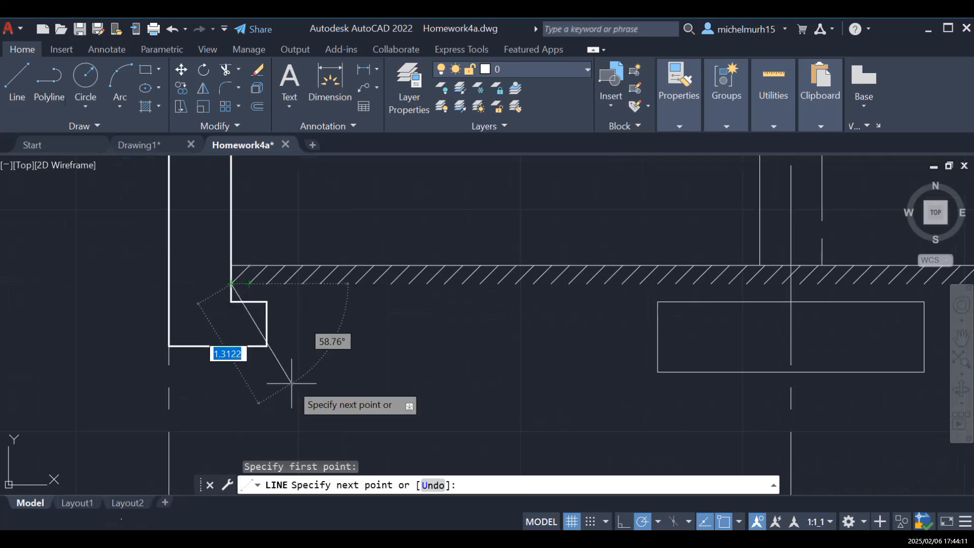
key("Escape")
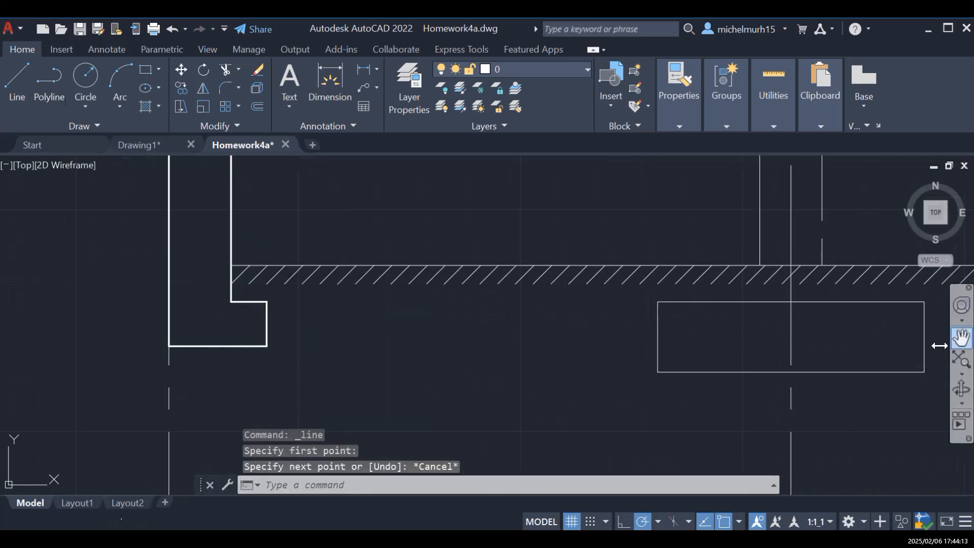
Step: Offset the short diagonal stroke beside the copied section's wall footing by 0.2 towards its upper left
left_click(960, 336)
left_click_drag(649, 355, 138, 359)
scroll(532, 332, "down", 2)
left_click_drag(763, 335, 370, 342)
left_click_drag(695, 337, 384, 355)
left_click_drag(796, 333, 609, 355)
left_click_drag(518, 399, 510, 357)
key("Escape")
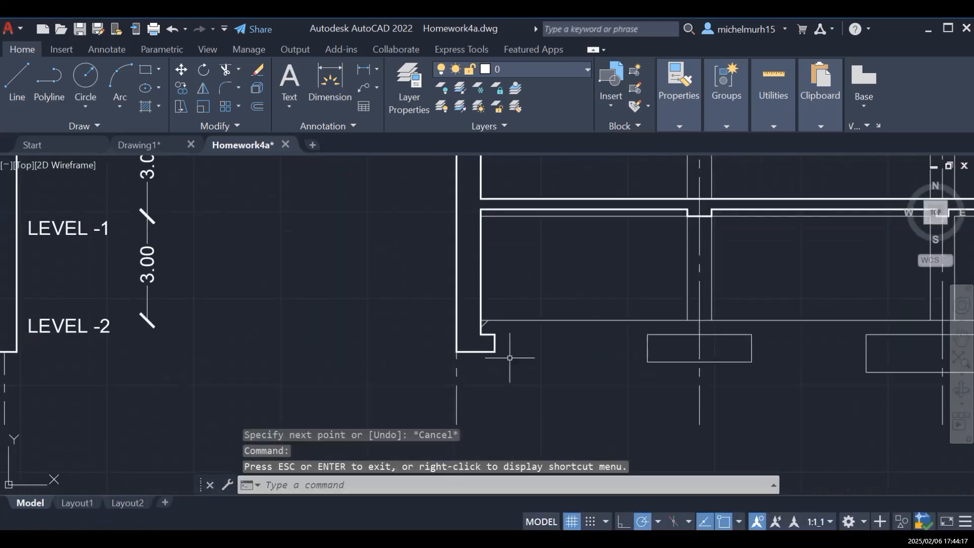
left_click(483, 322)
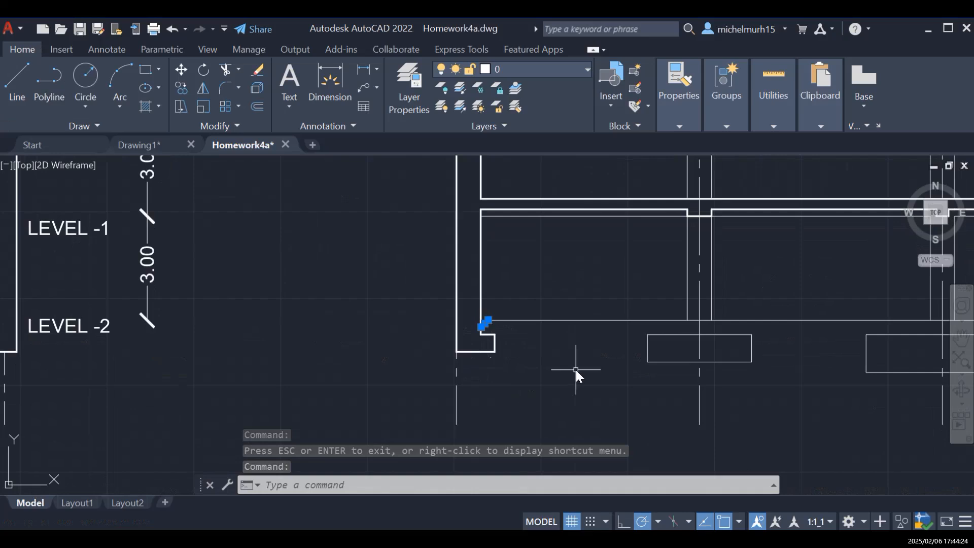
type("o")
key("Return")
type("0.2")
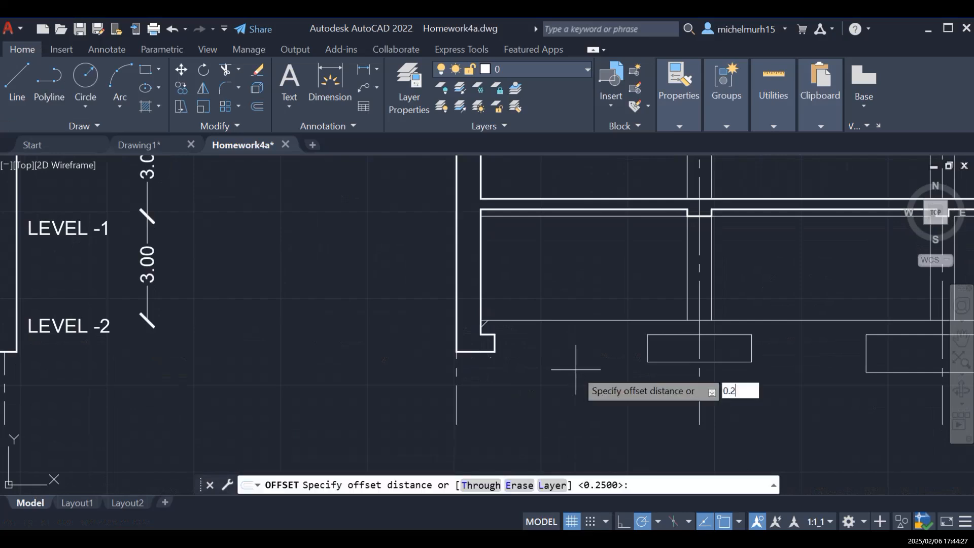
key("Return")
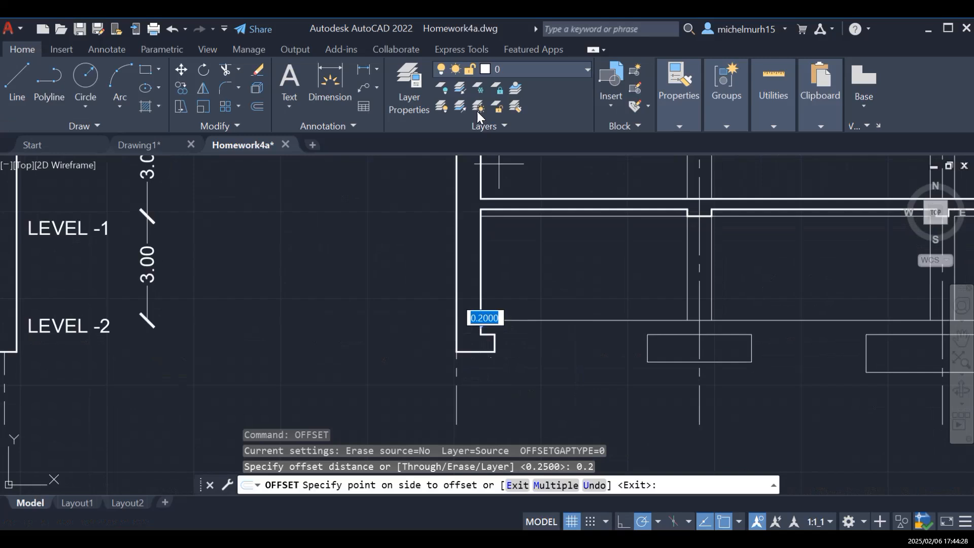
scroll(555, 324, "up", 6)
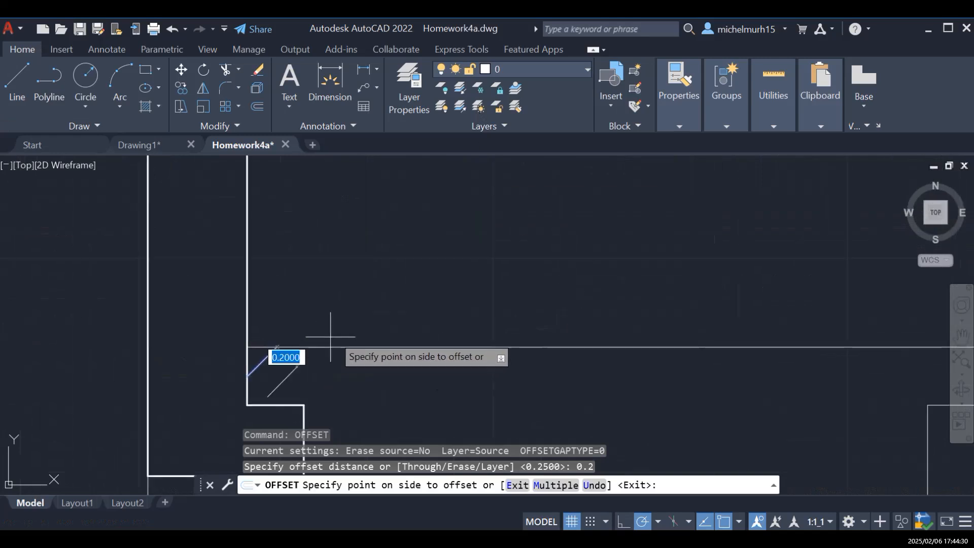
left_click(393, 351)
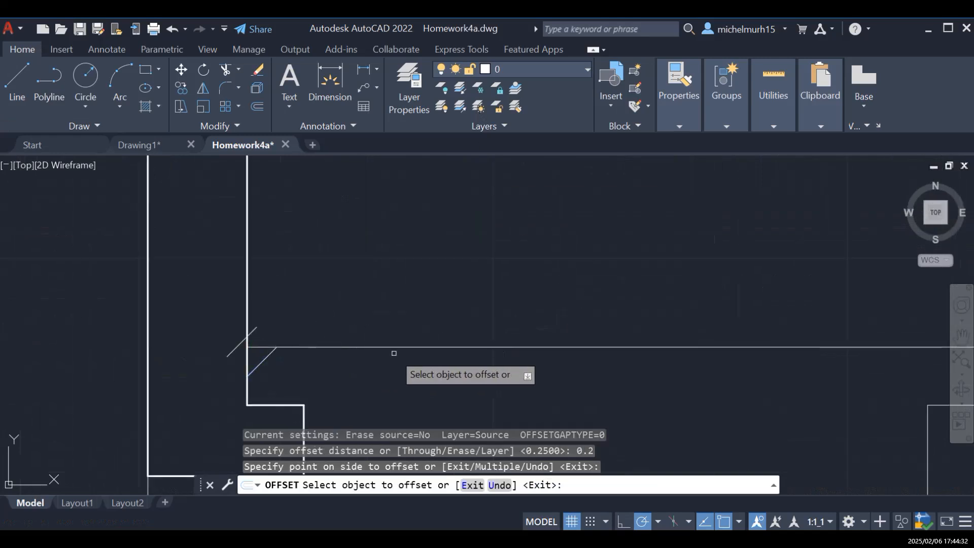
Step: Offset the original diagonal stroke by 0.2 towards its lower right, into the area under the floor line
left_click(271, 354)
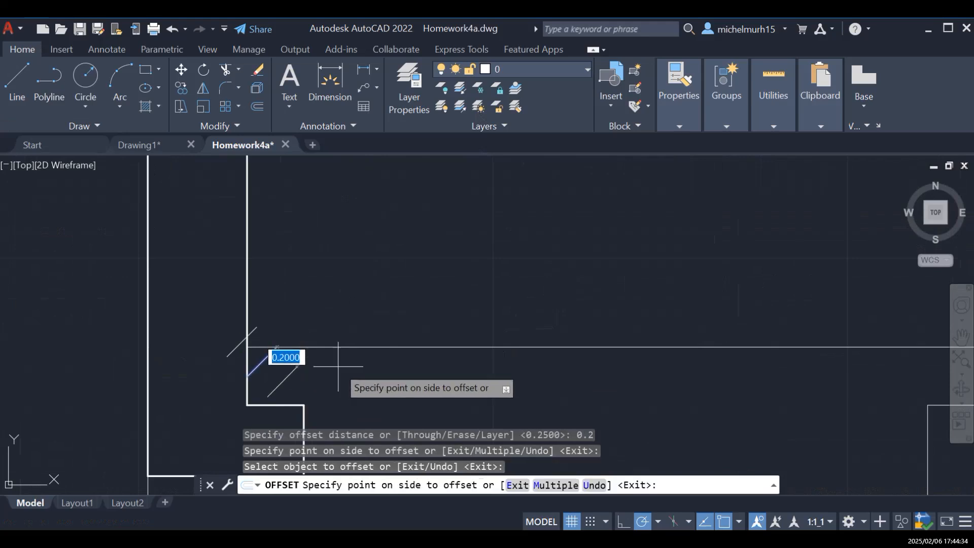
left_click(389, 369)
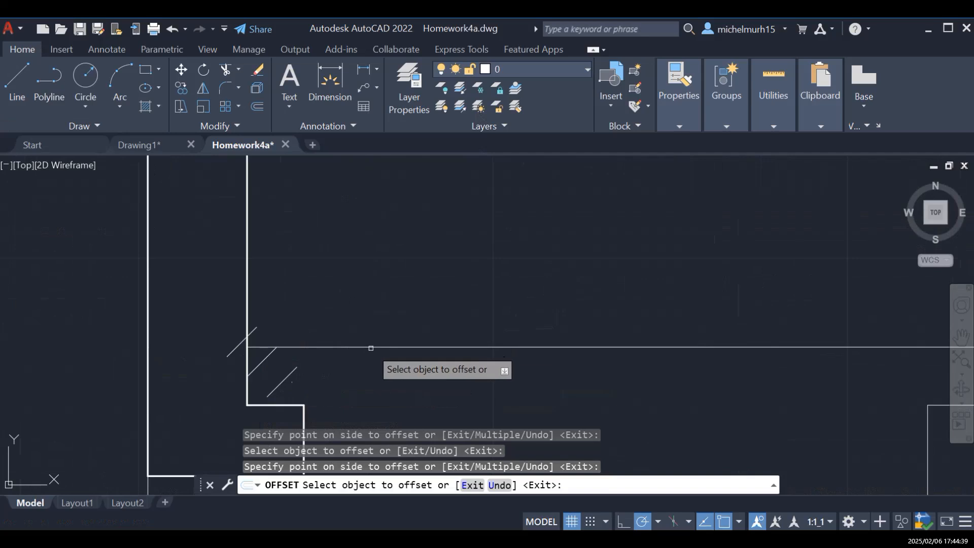
key("Escape")
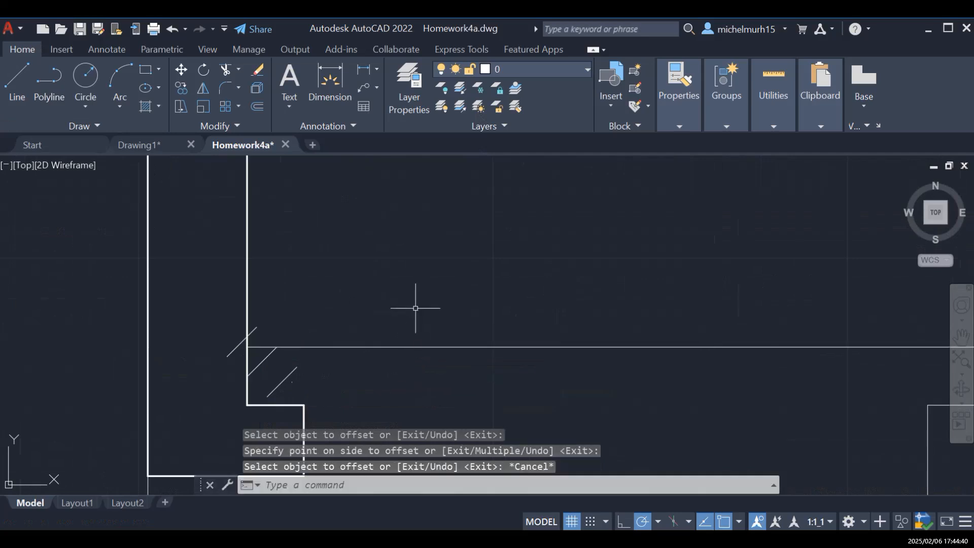
Step: Extend the lower-right offset stroke up to the level -2 floor line and erase the offset stroke that crosses the wall
type("extend")
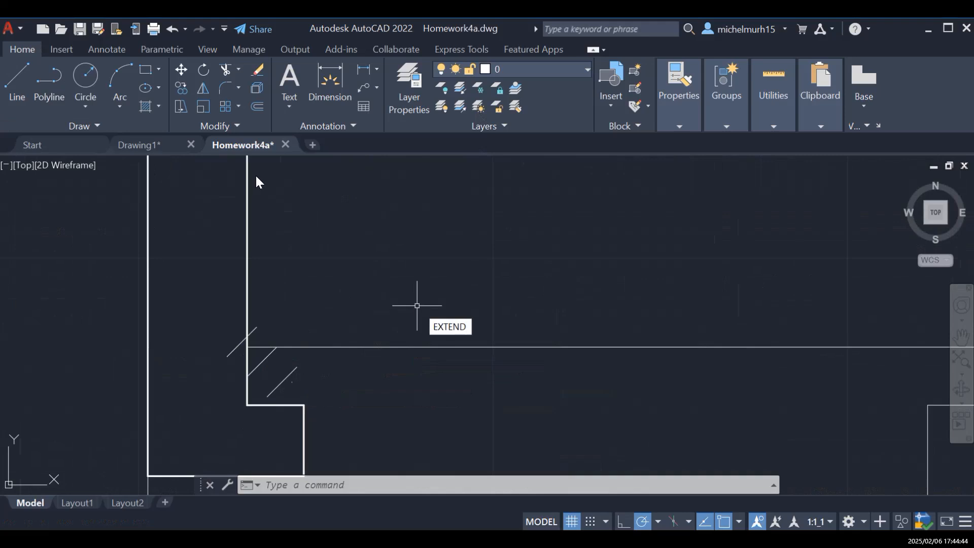
key("Return")
left_click(282, 373)
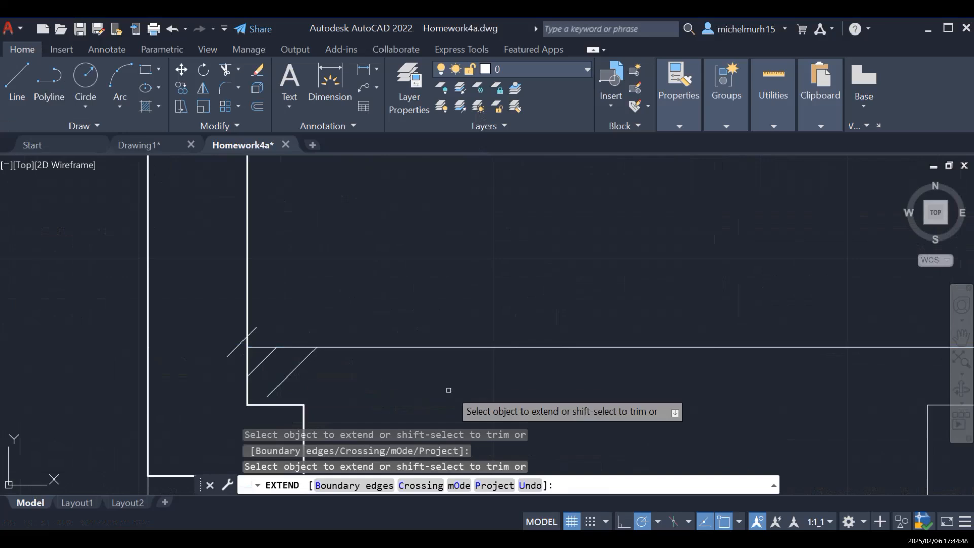
key("Escape")
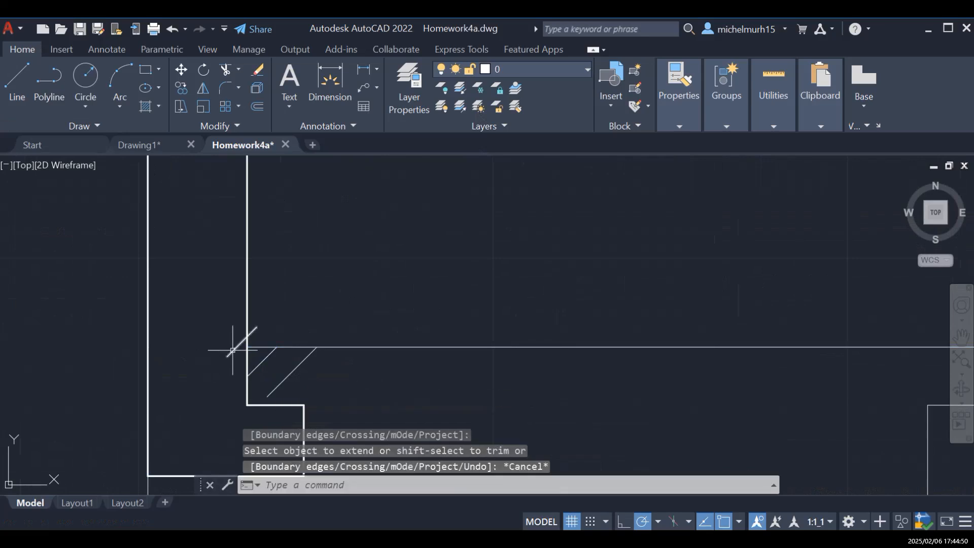
left_click(232, 350)
key("Delete")
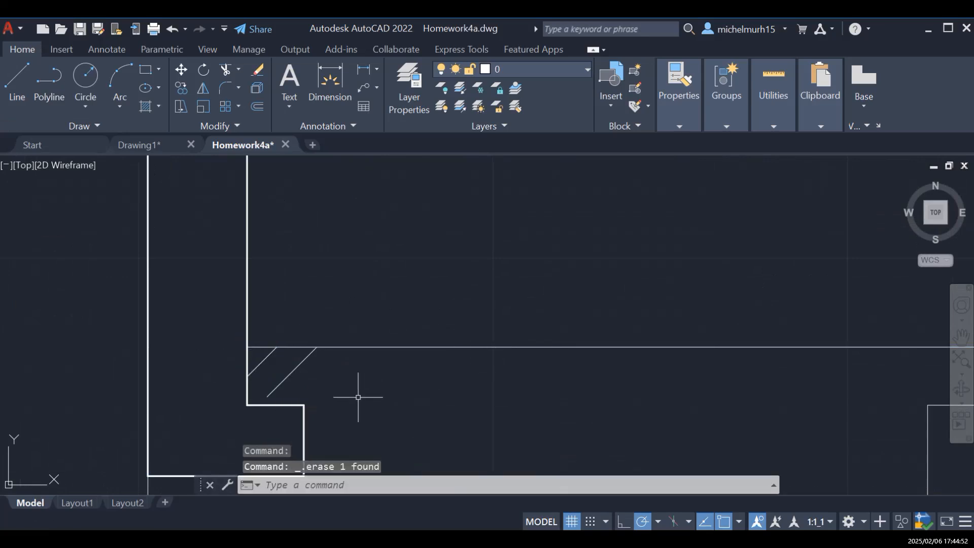
Step: Compare the level -2 floor hatching of the schematic section with the floor line in the copied section
scroll(393, 355, "down", 5)
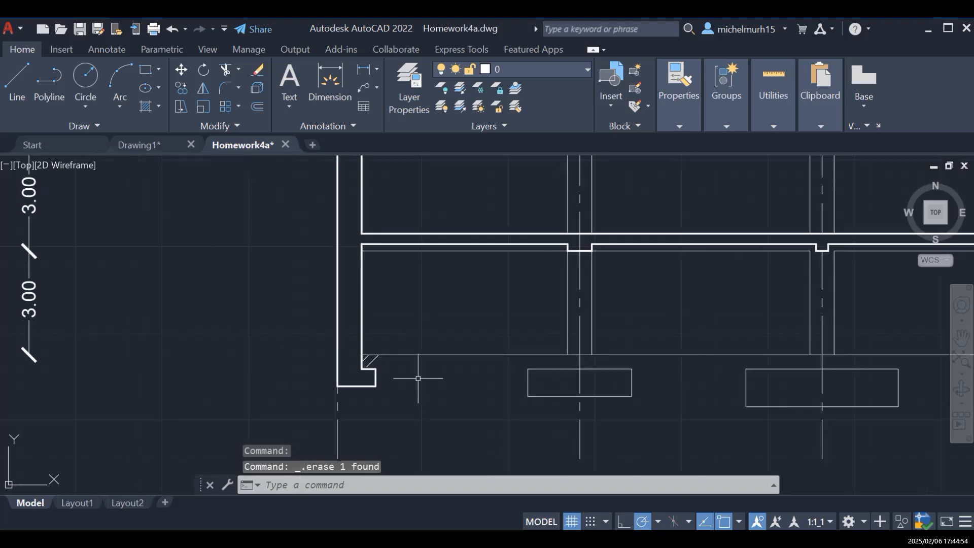
scroll(603, 371, "down", 5)
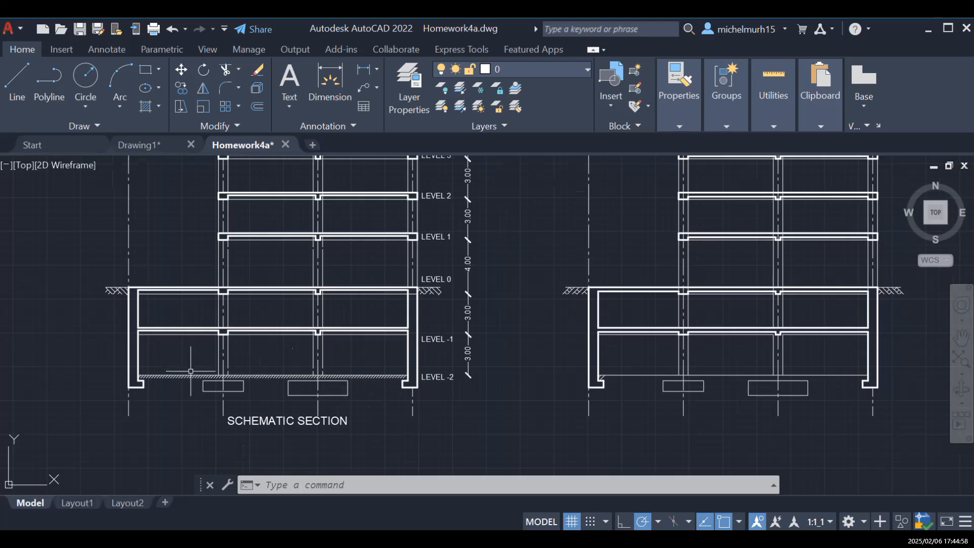
scroll(188, 374, "up", 4)
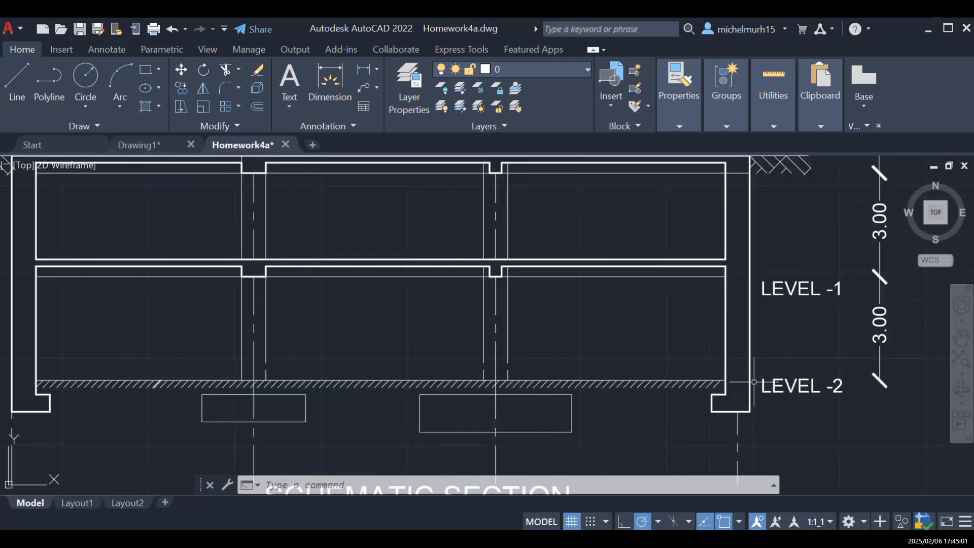
scroll(766, 377, "down", 5)
scroll(833, 370, "up", 4)
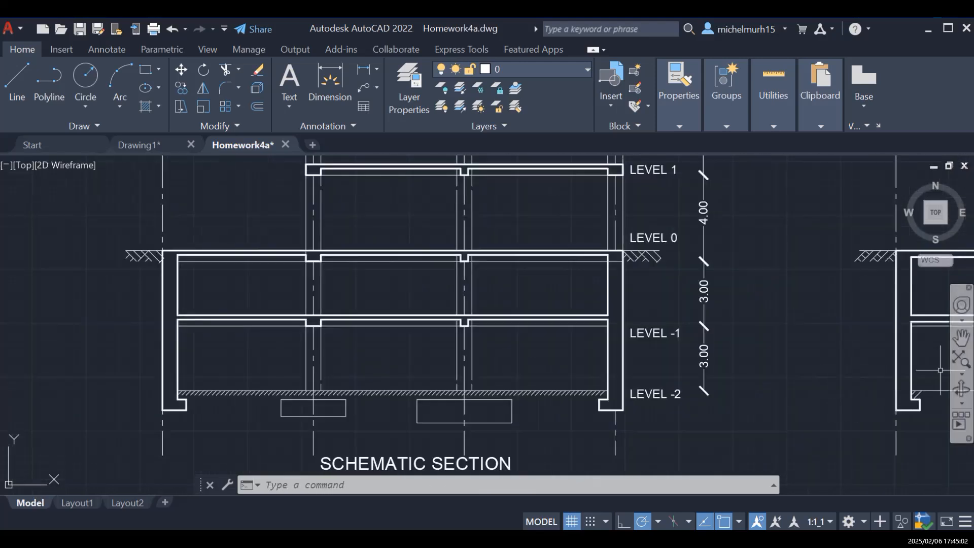
left_click(960, 337)
left_click_drag(768, 374, 345, 359)
scroll(348, 349, "down", 3)
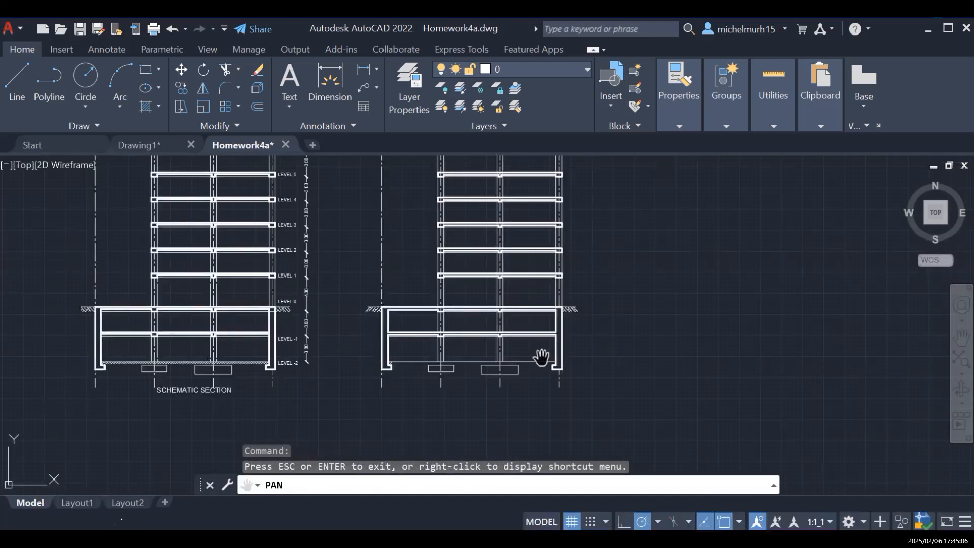
scroll(367, 355, "up", 2)
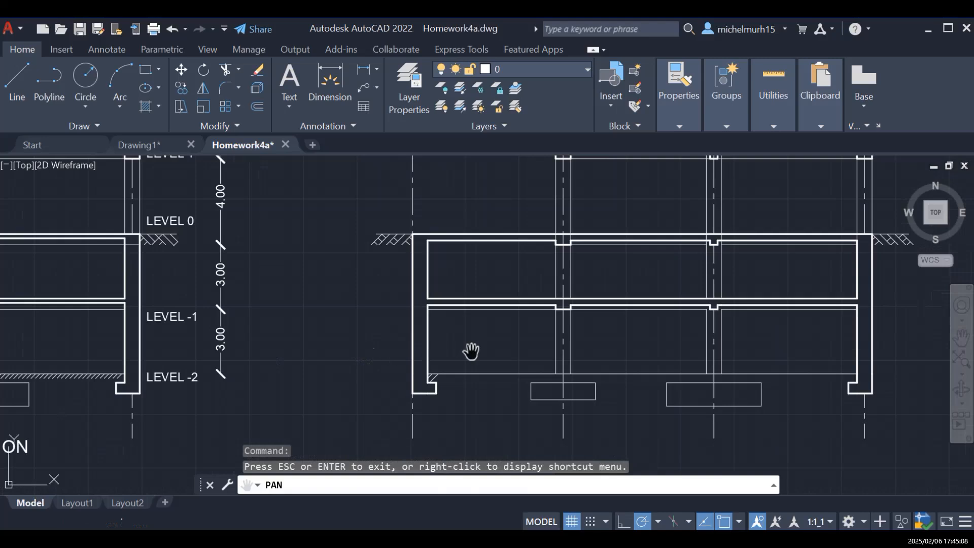
scroll(497, 348, "up", 3)
scroll(218, 376, "down", 5)
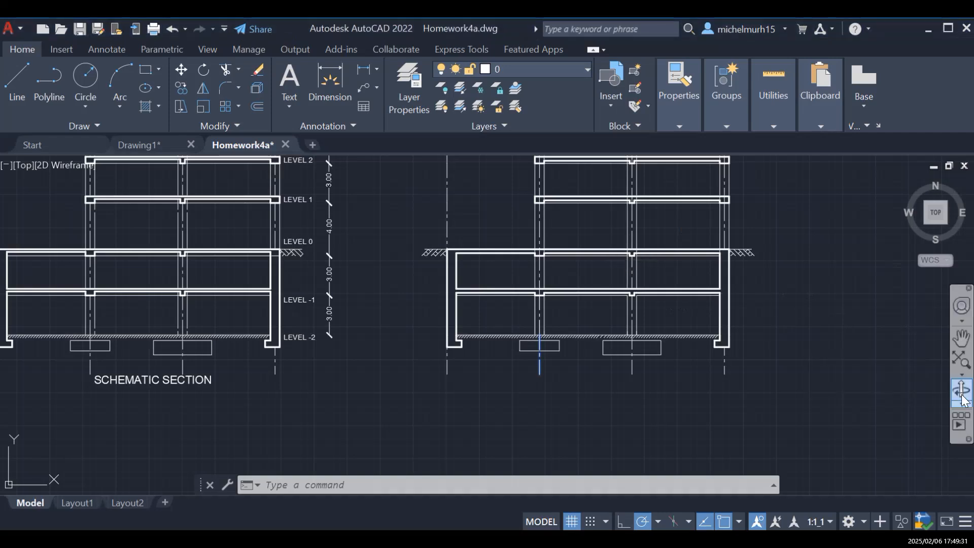
Step: Review the upper levels, roof and grid lines of the copied section against the labelled schematic section
key("Escape")
left_click(961, 337)
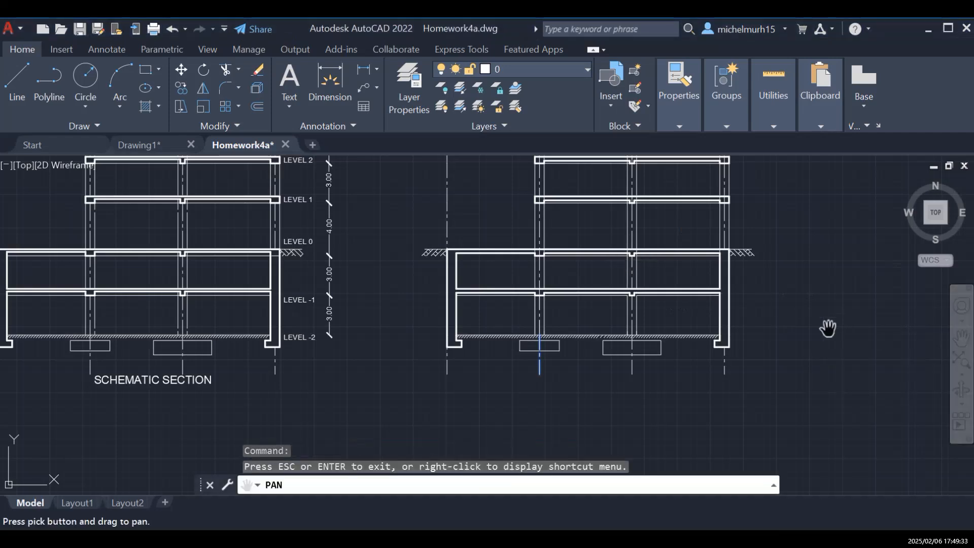
left_click_drag(517, 203, 598, 336)
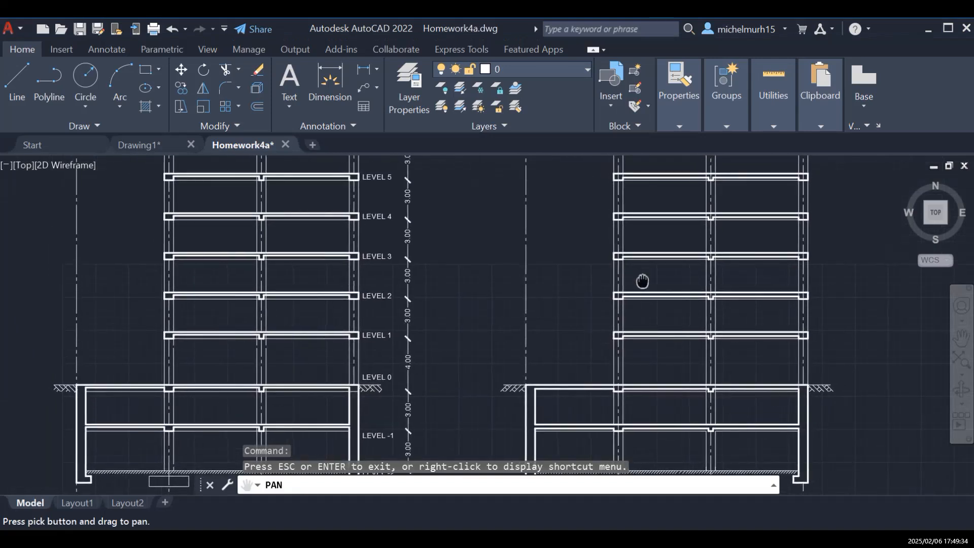
left_click_drag(641, 276, 631, 356)
left_click_drag(629, 291, 630, 333)
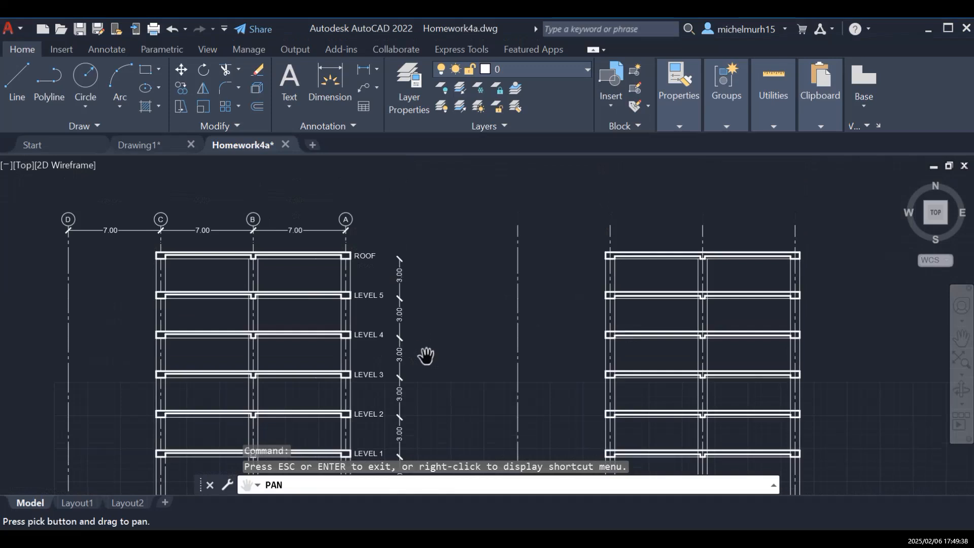
mouse_move(776, 387)
left_mouse_down()
mouse_move(753, 343)
mouse_move(757, 315)
left_mouse_up()
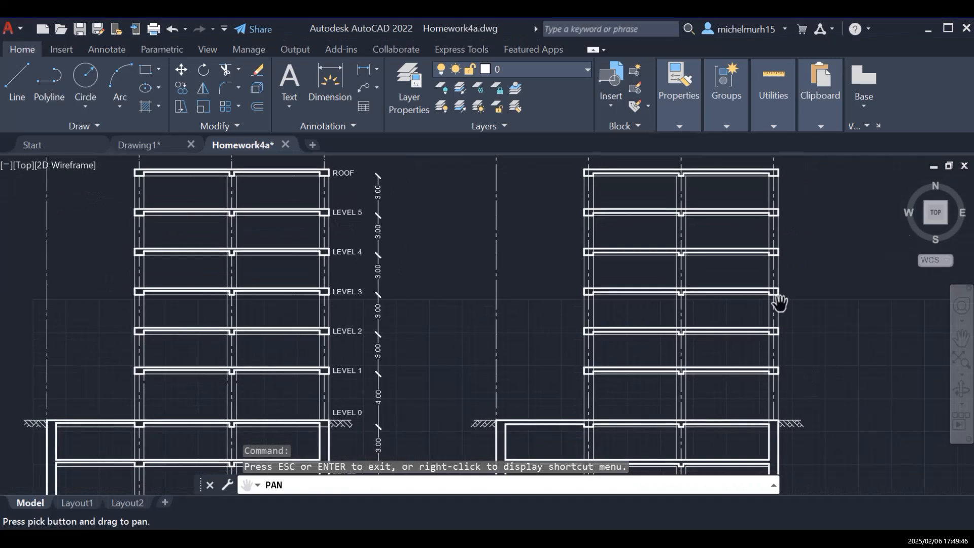
key("Escape")
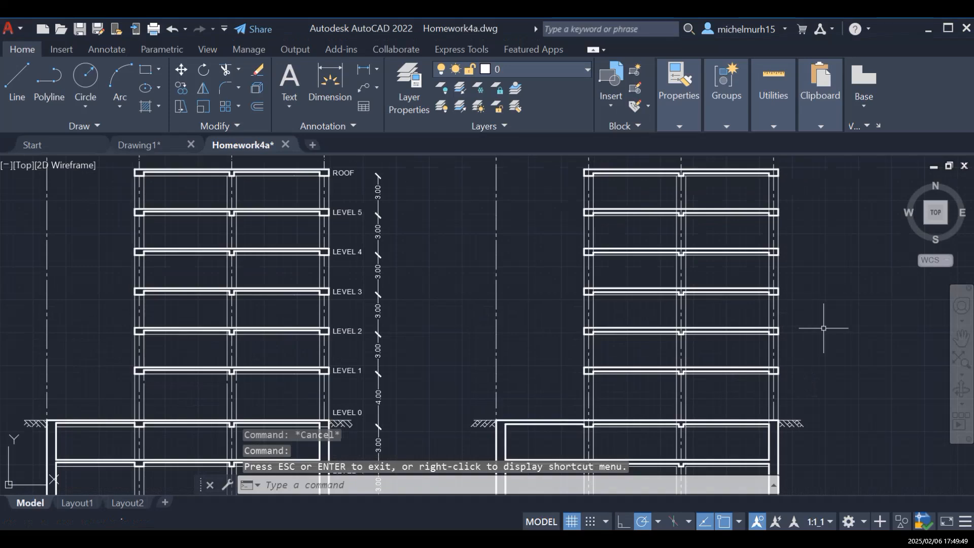
type("TEXT")
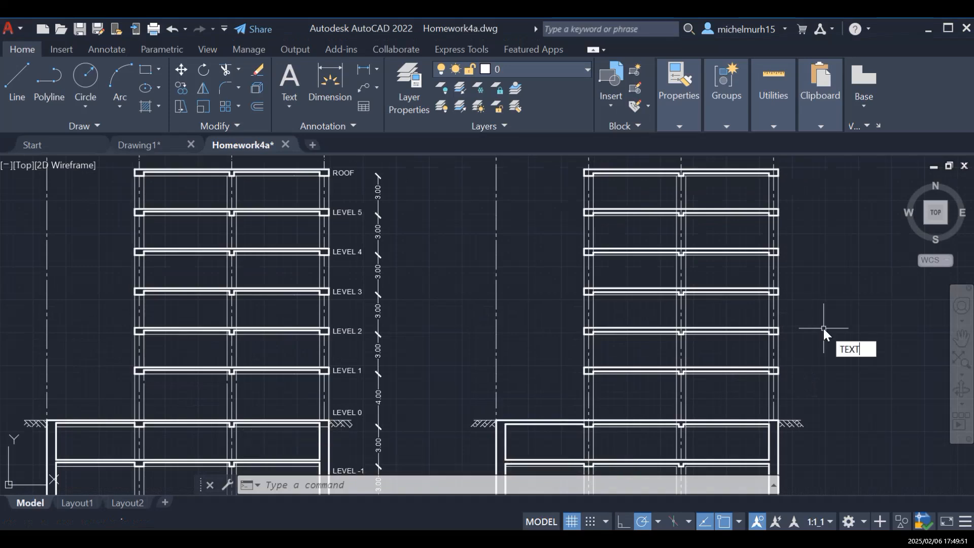
key("Return")
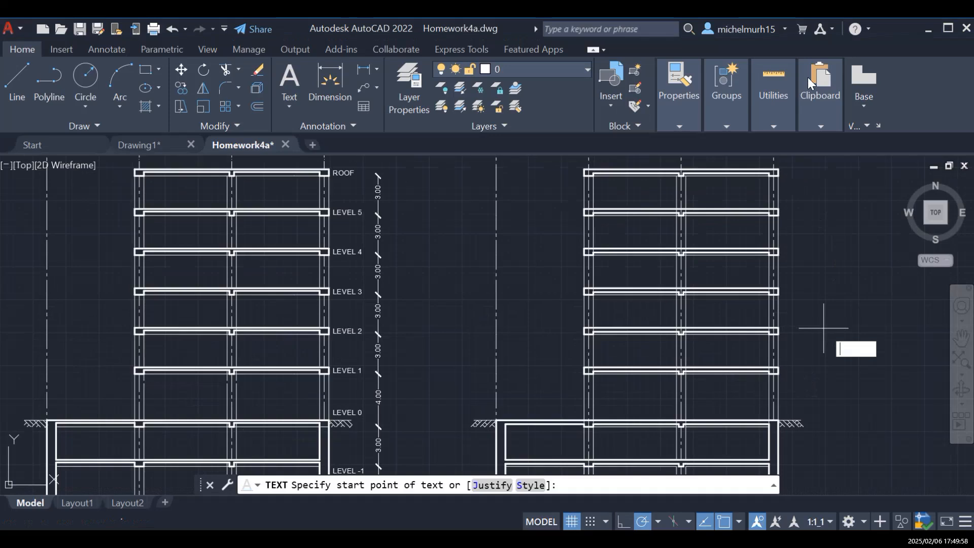
key("Escape")
key("Escape")
left_click(795, 170)
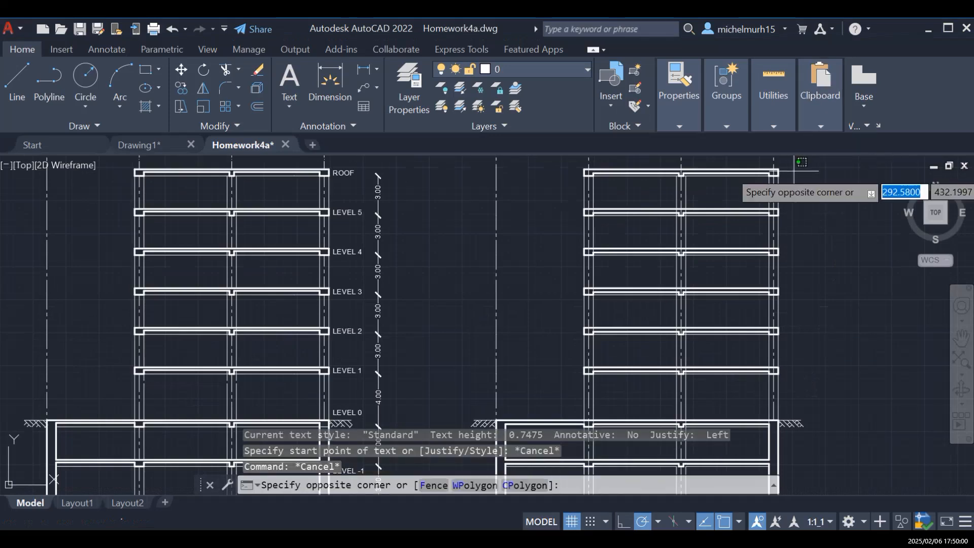
type("text")
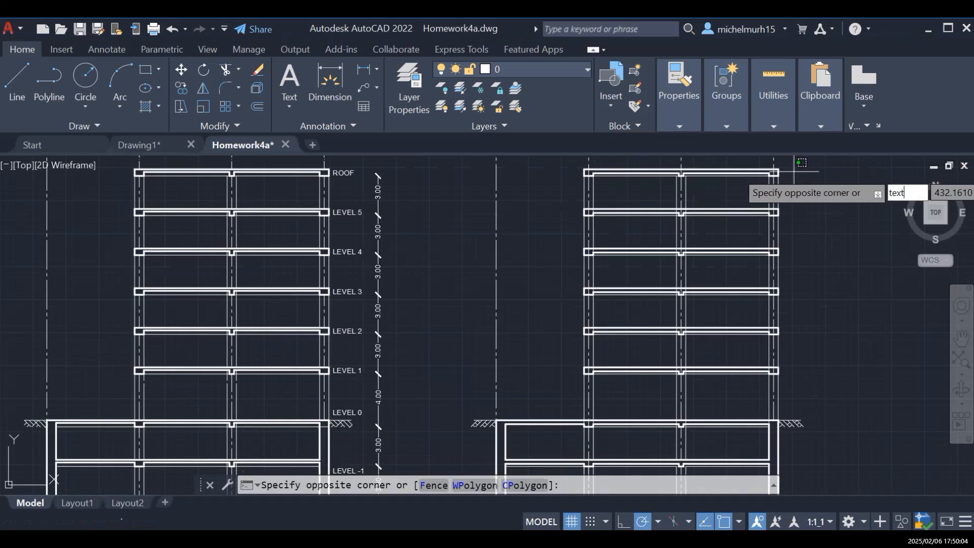
key("Escape")
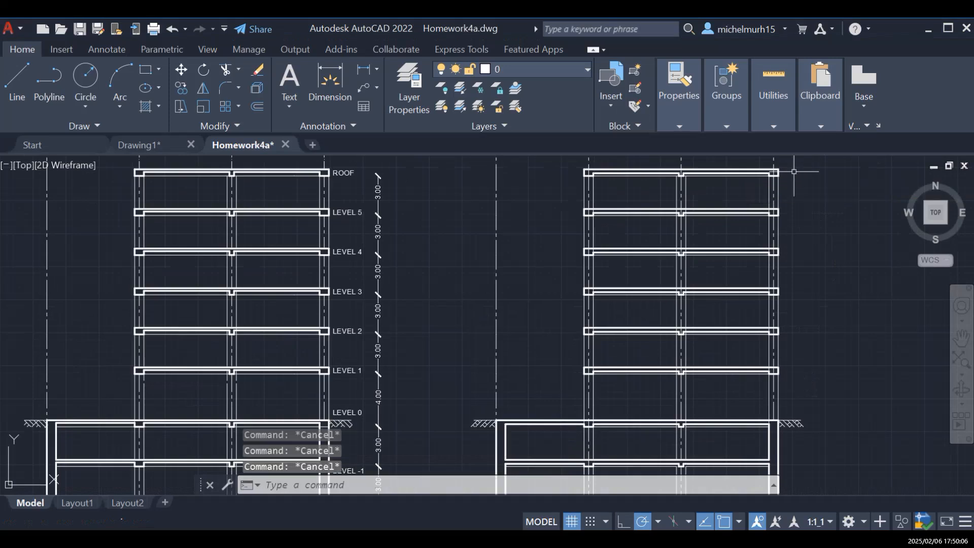
Step: Add a single-line text label ROOF, about 0.5 high with no rotation, beside the roof slab of the copied section
type("text")
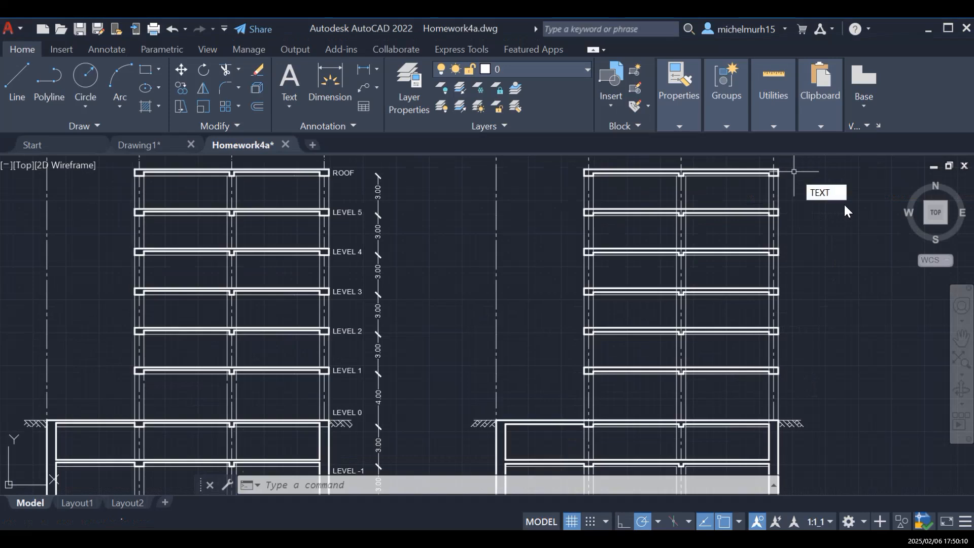
key("Return")
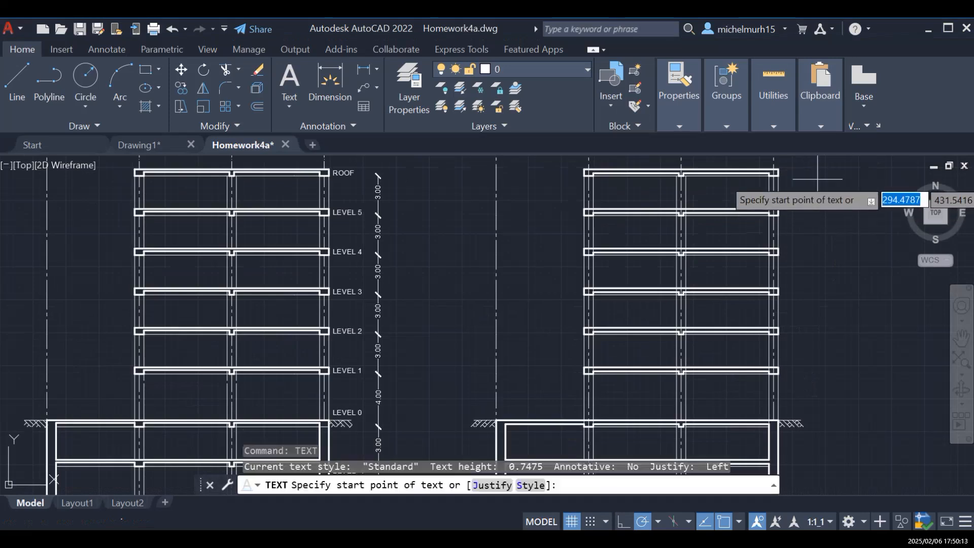
left_click(803, 168)
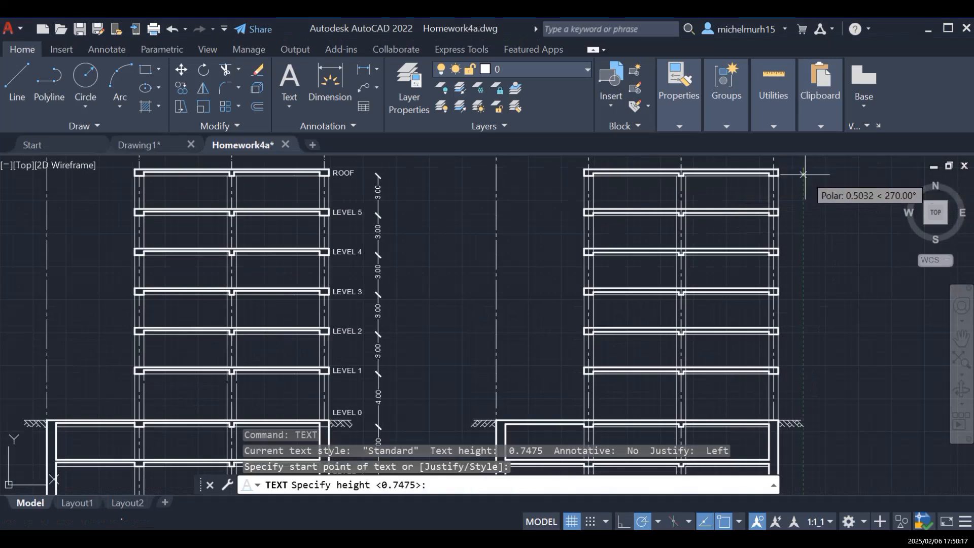
key("Return")
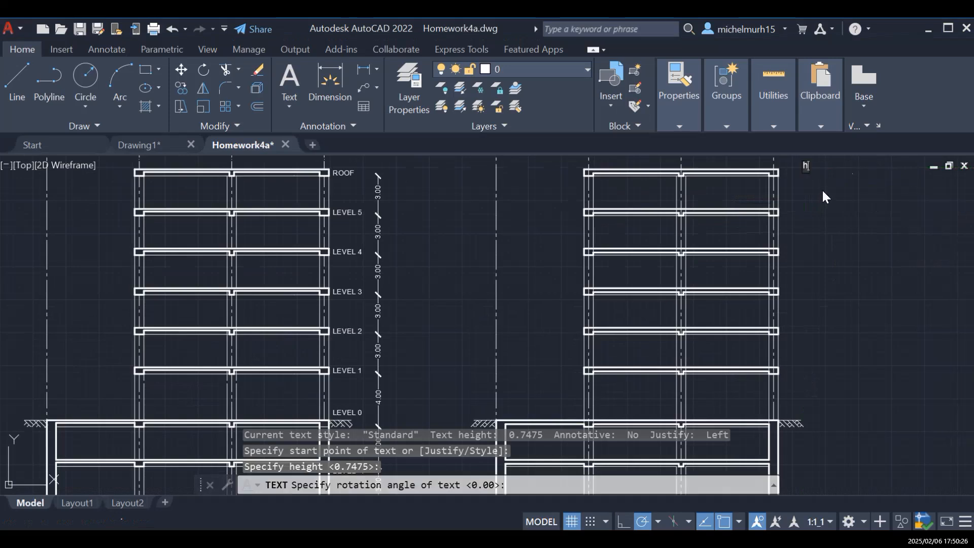
key("BackSpace")
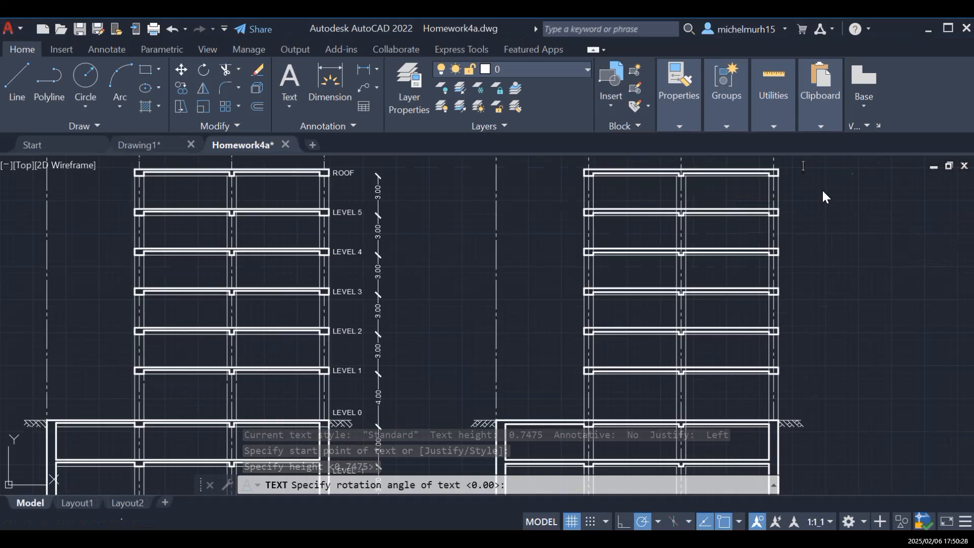
type("ROOF")
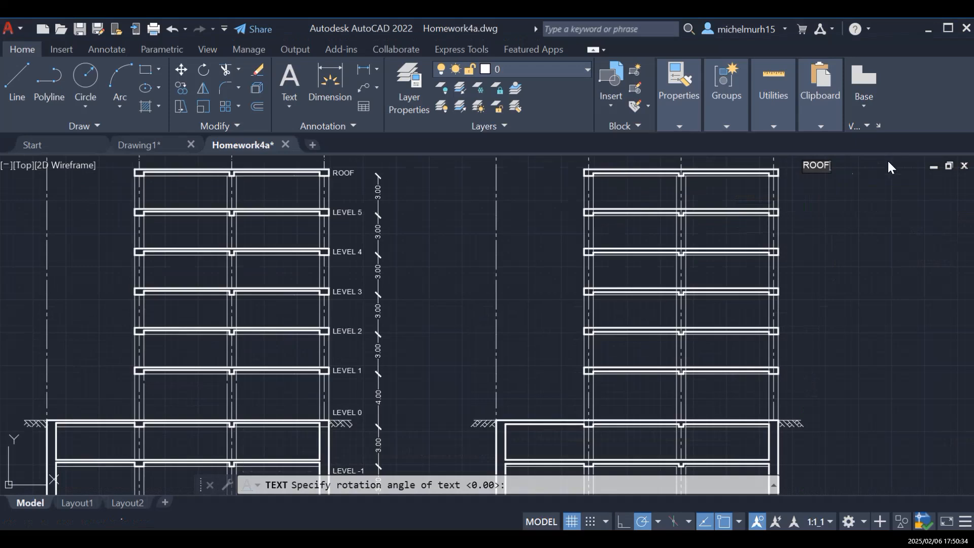
left_click(853, 181)
key("Return")
right_click(825, 163)
left_click(793, 162)
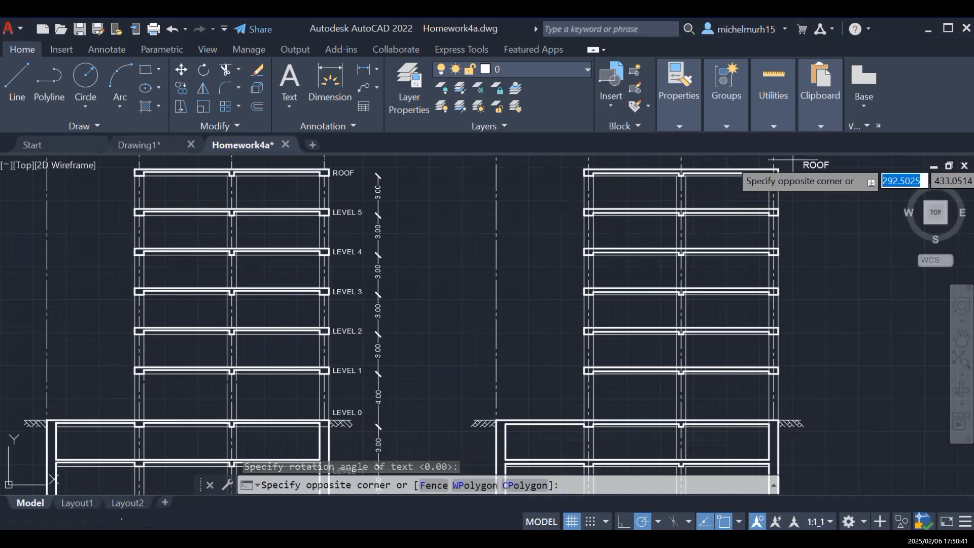
key("Escape")
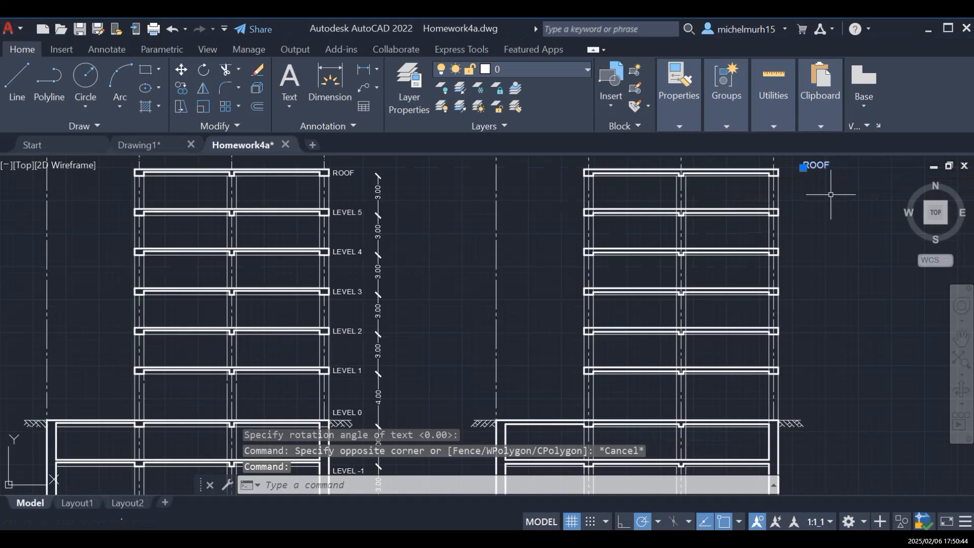
Step: Inspect the style, justification and height of the new ROOF label in its quick properties
right_click(810, 167)
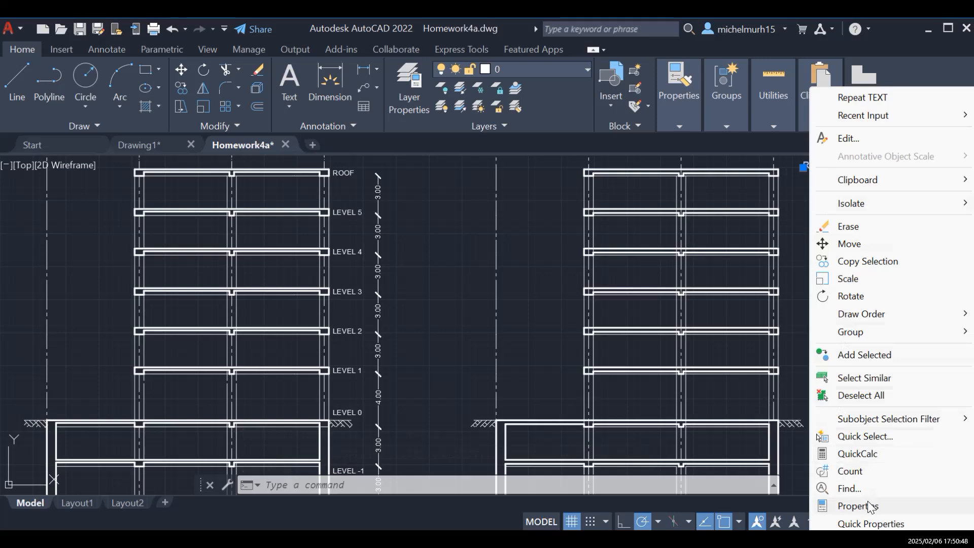
left_click(856, 524)
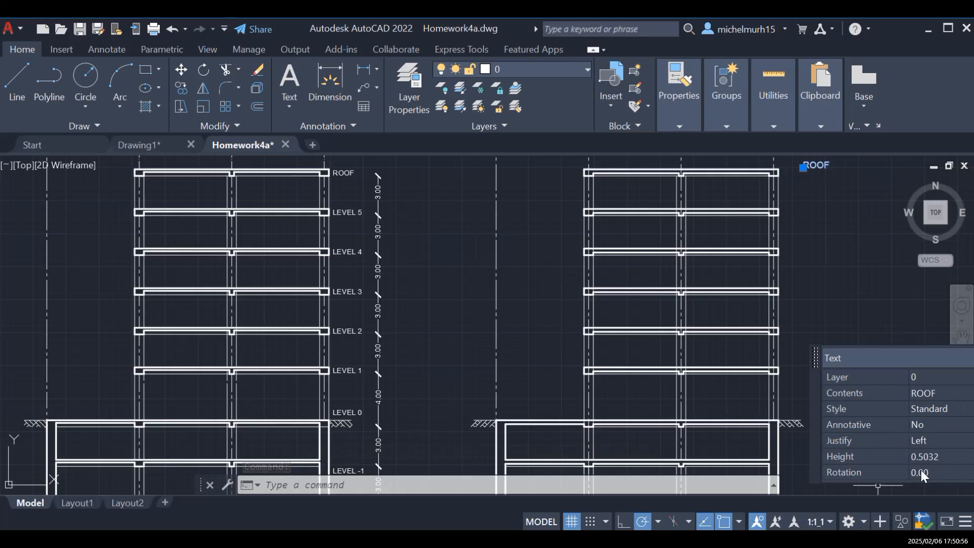
left_click(928, 457)
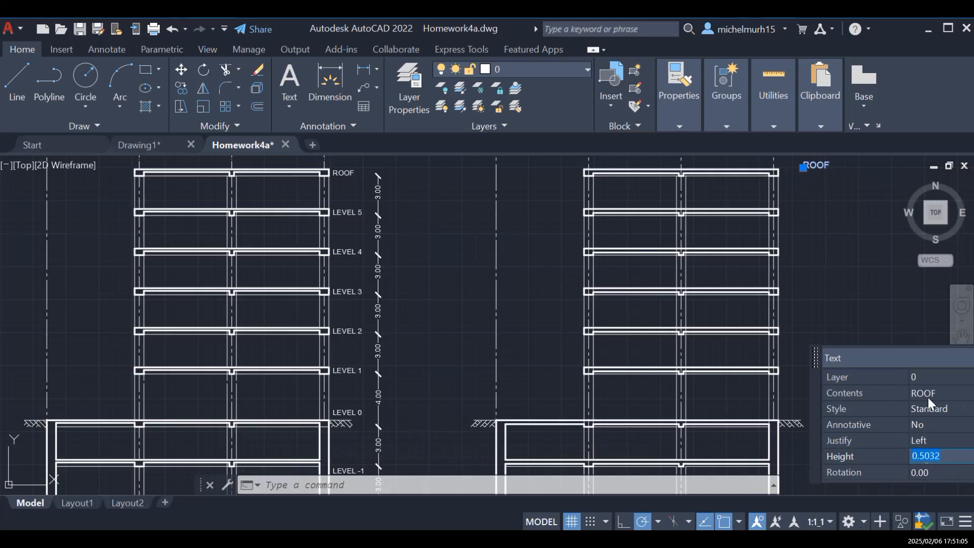
left_click(930, 440)
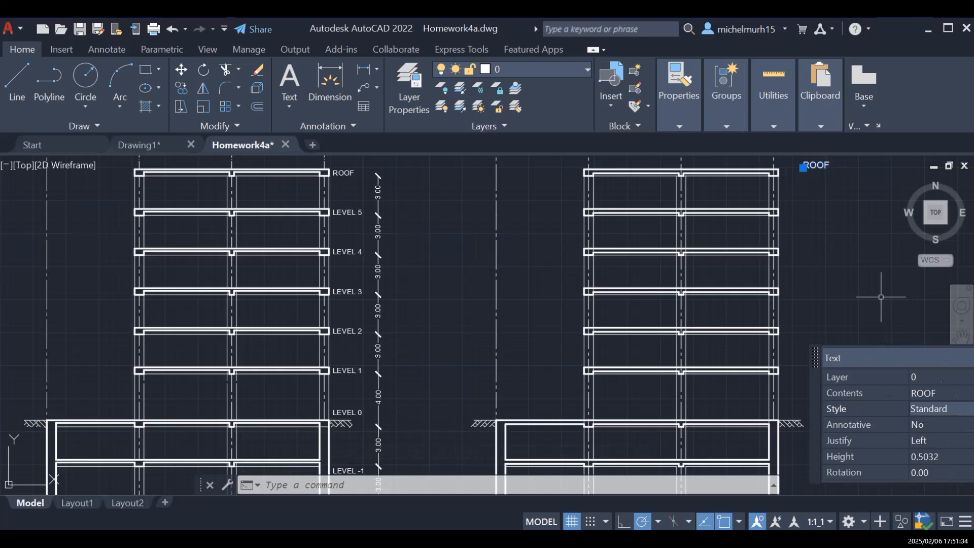
key("Escape")
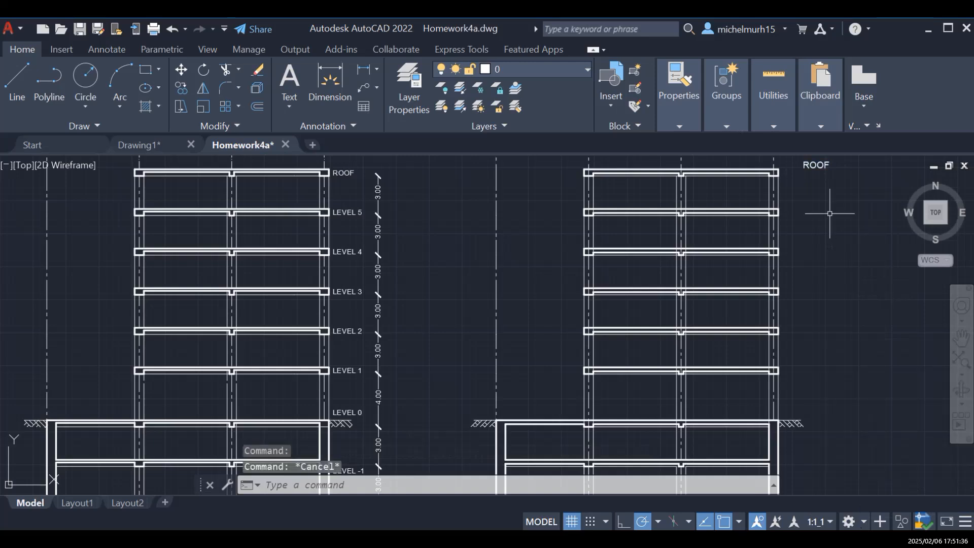
Step: Move the new ROOF label down and closer to the end of the copied section's roof slab, level with the slab
left_click(818, 164)
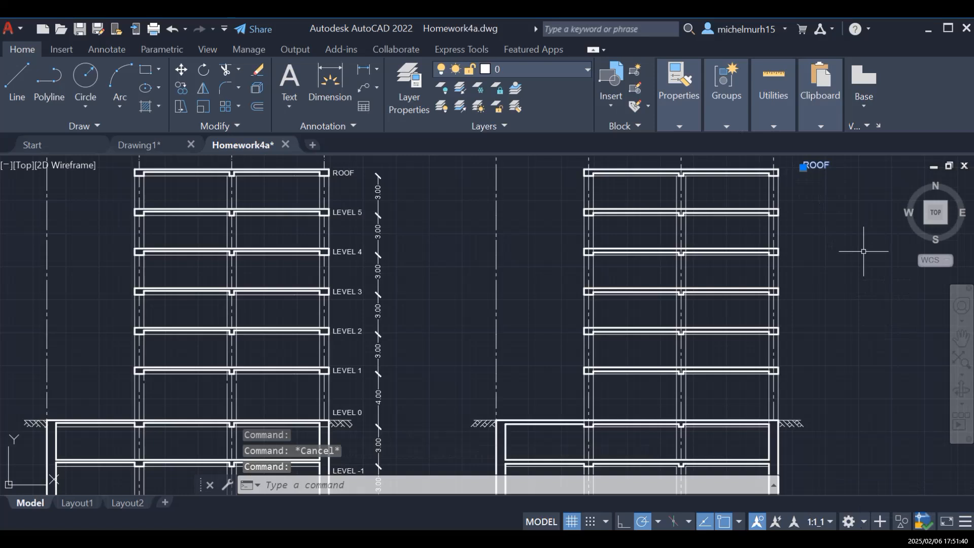
type("move")
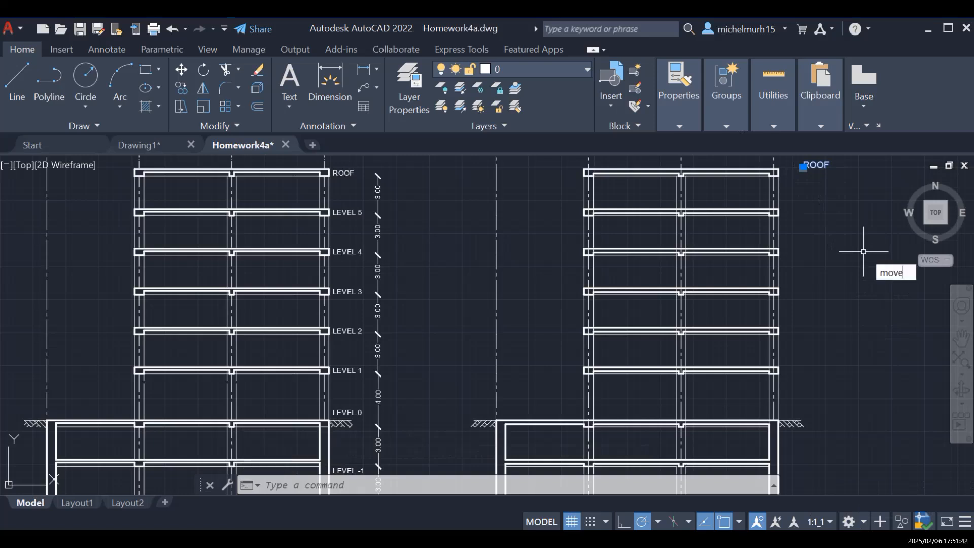
key("Return")
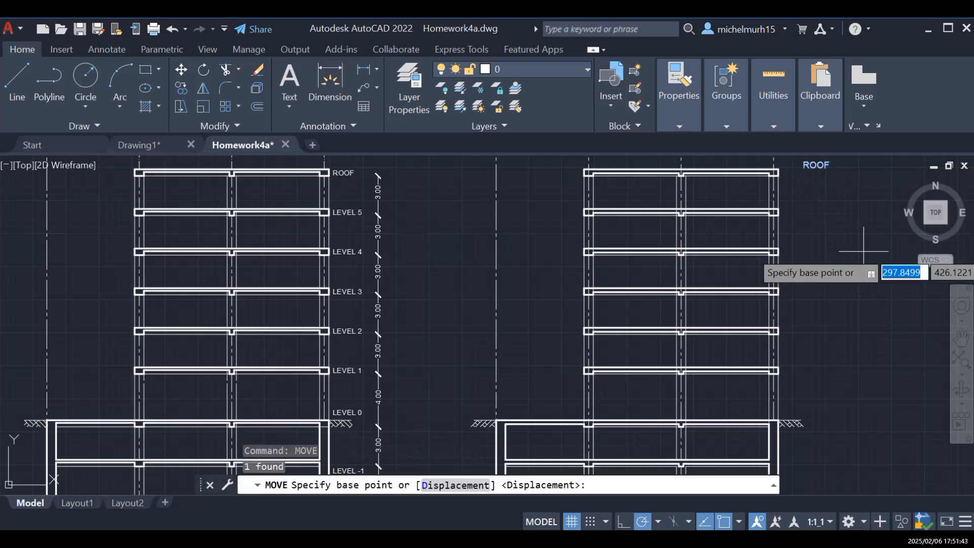
left_click(817, 166)
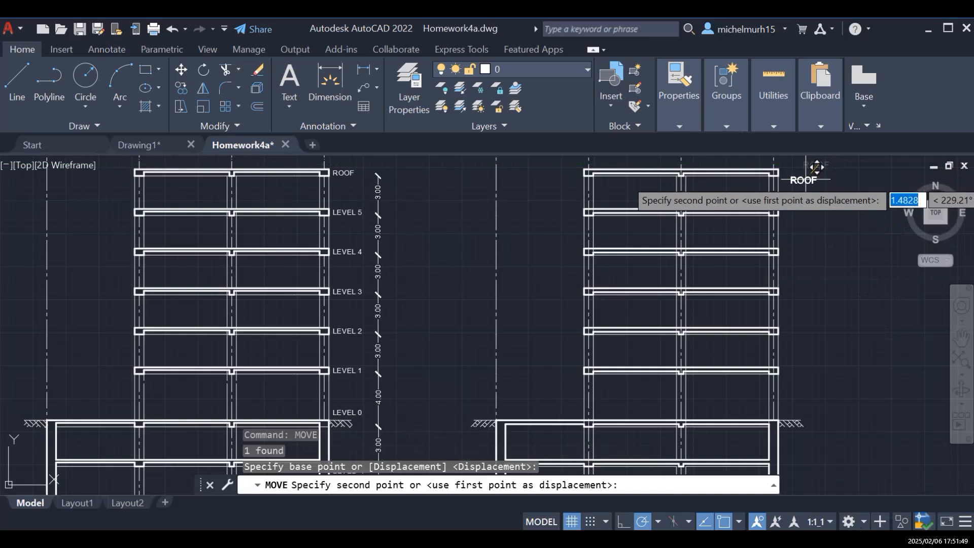
scroll(811, 170, "up", 2)
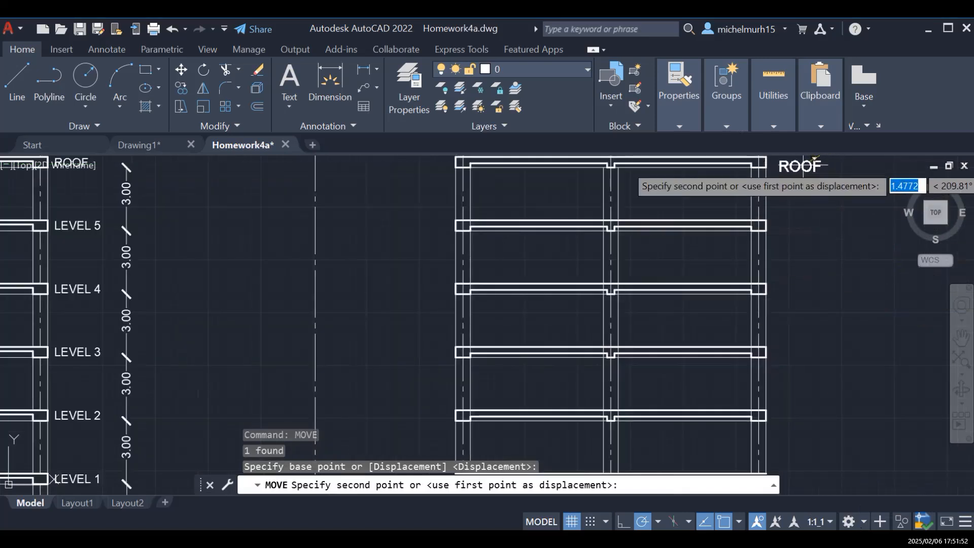
left_click(796, 162)
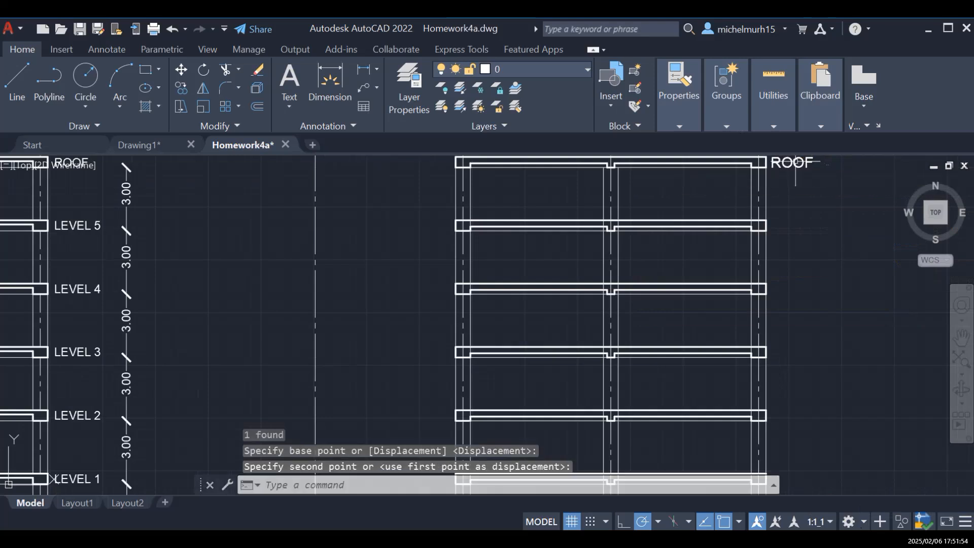
scroll(815, 224, "down", 2)
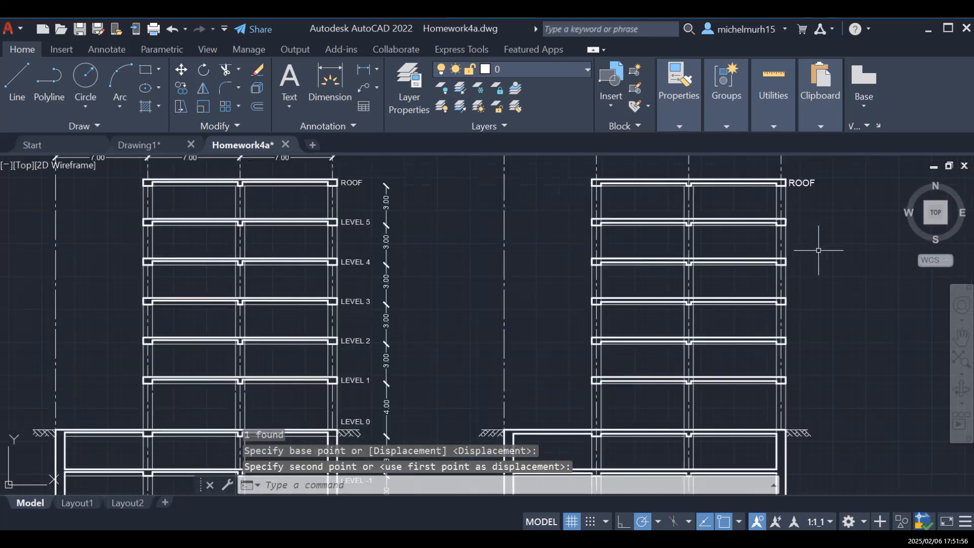
Step: Open the full properties of the moved ROOF label and check its layer and general settings
left_click(809, 180)
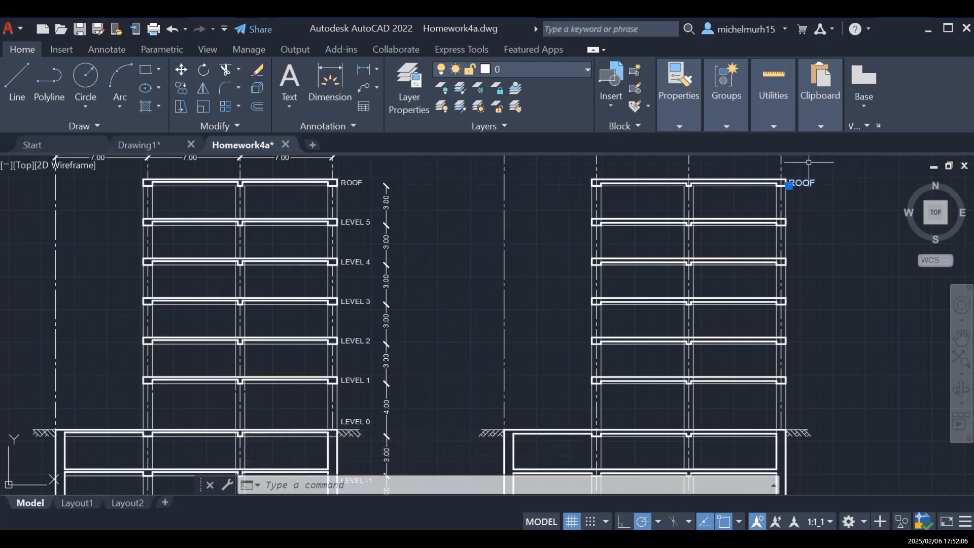
mouse_move(805, 179)
right_click(805, 184)
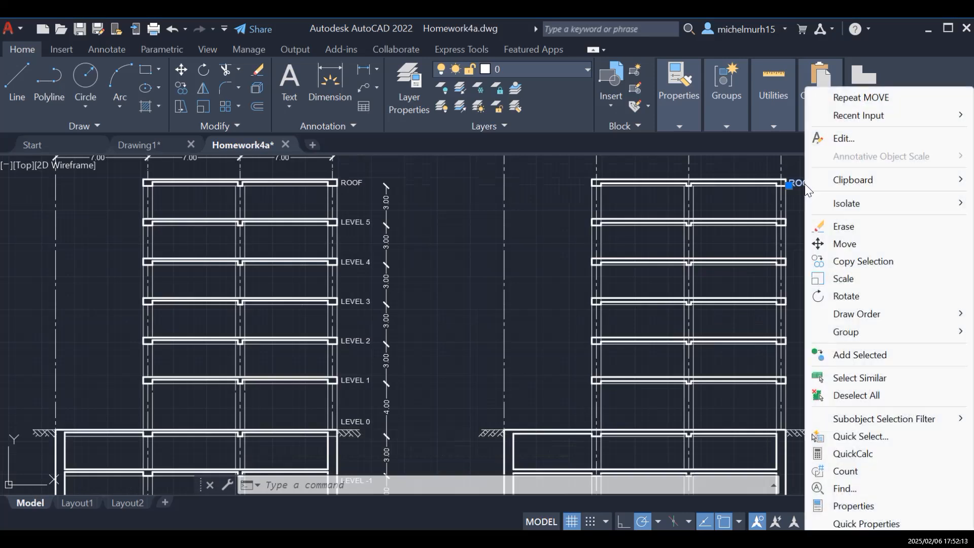
left_click(863, 507)
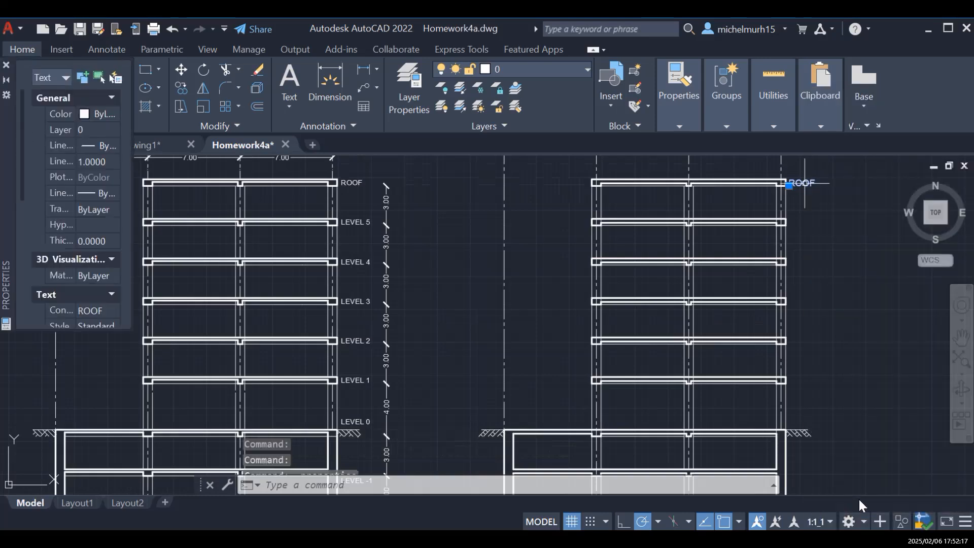
left_click(112, 130)
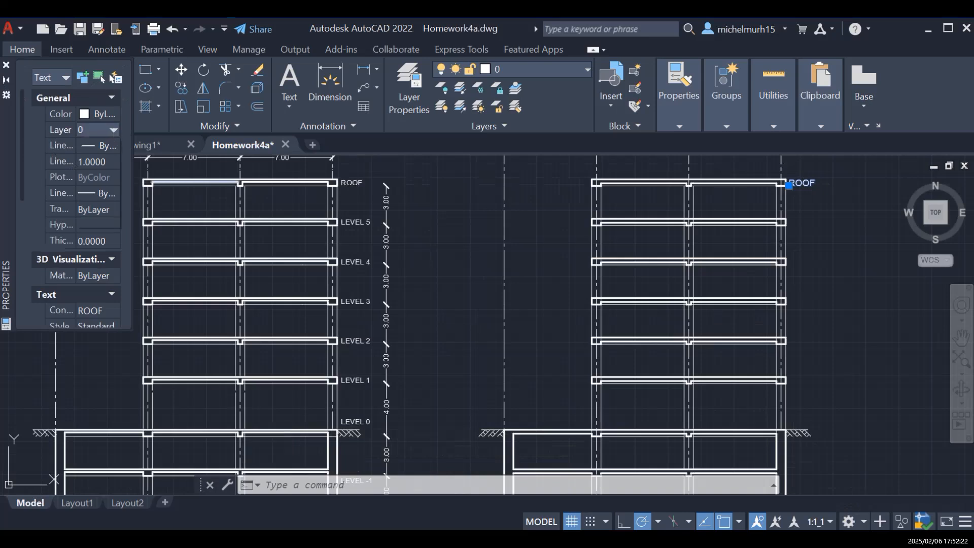
left_click(539, 239)
key("Escape")
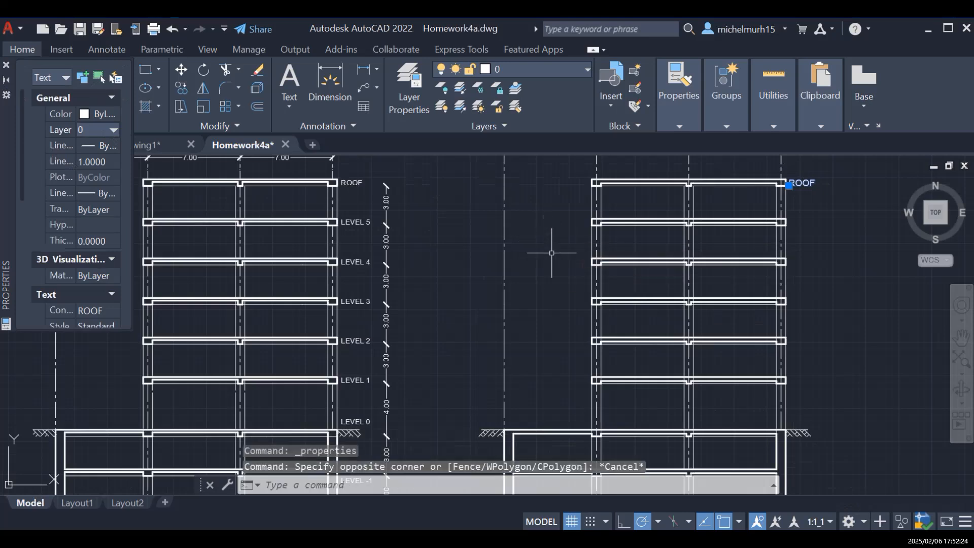
key("Escape")
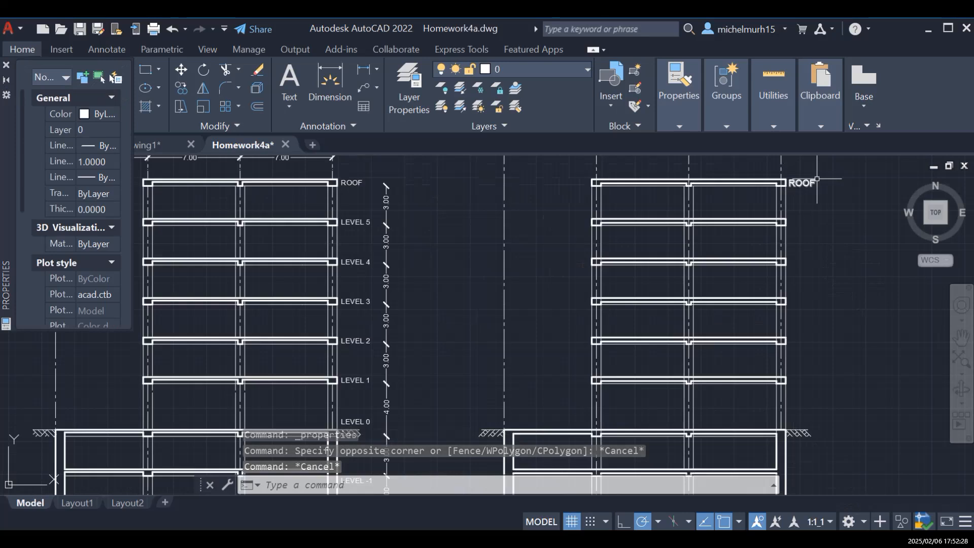
Step: Copy the ROOF label straight down from the roof slab's inner corner to the matching corners of the next four floor slabs
left_click(798, 182)
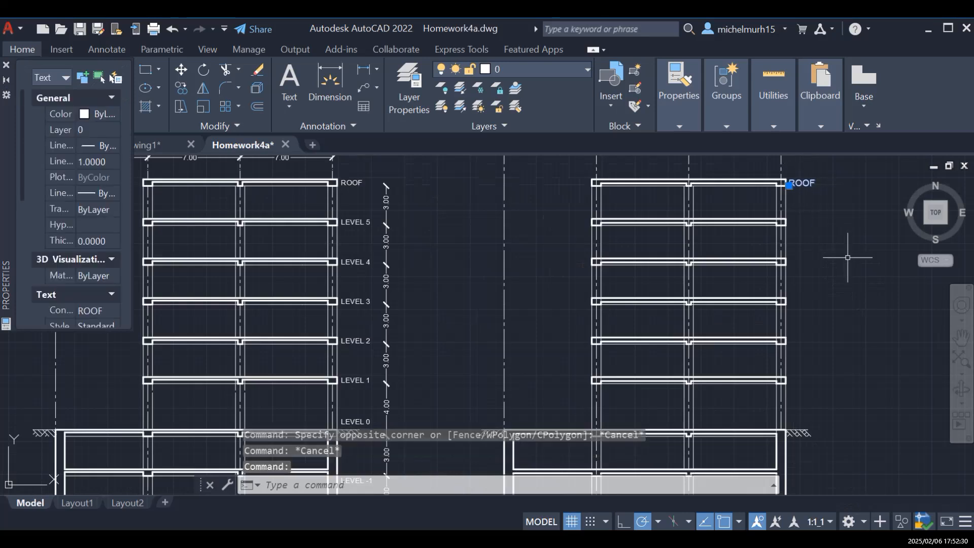
type("copy")
key("Return")
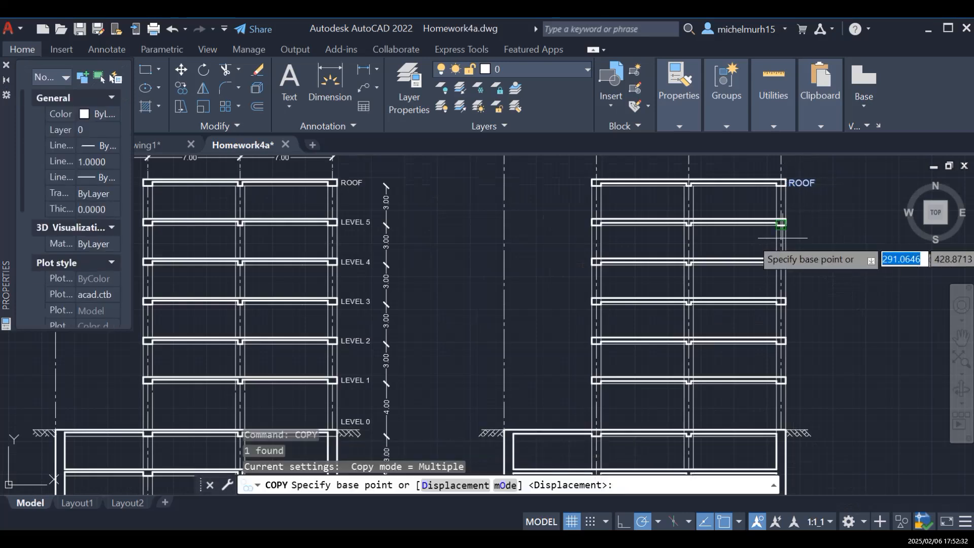
scroll(821, 210, "up", 2)
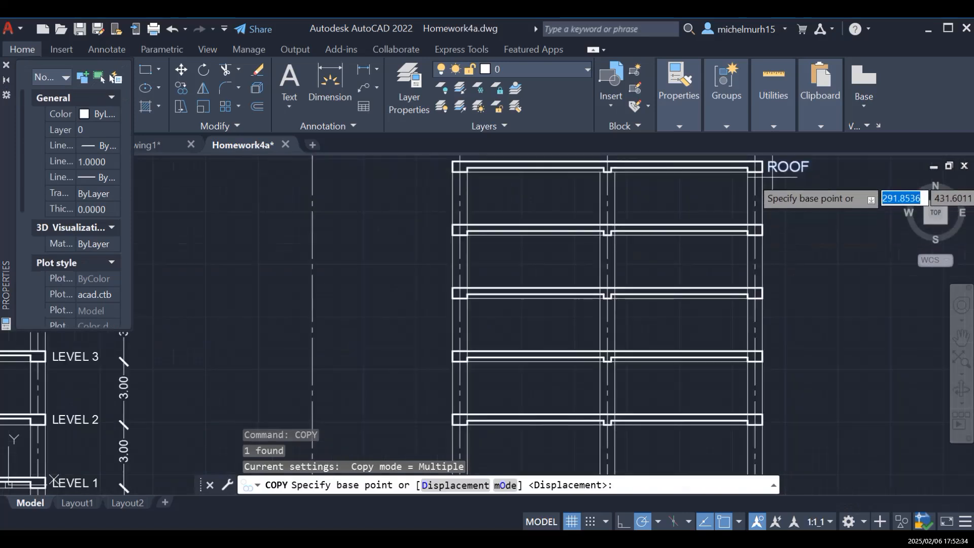
left_click(747, 177)
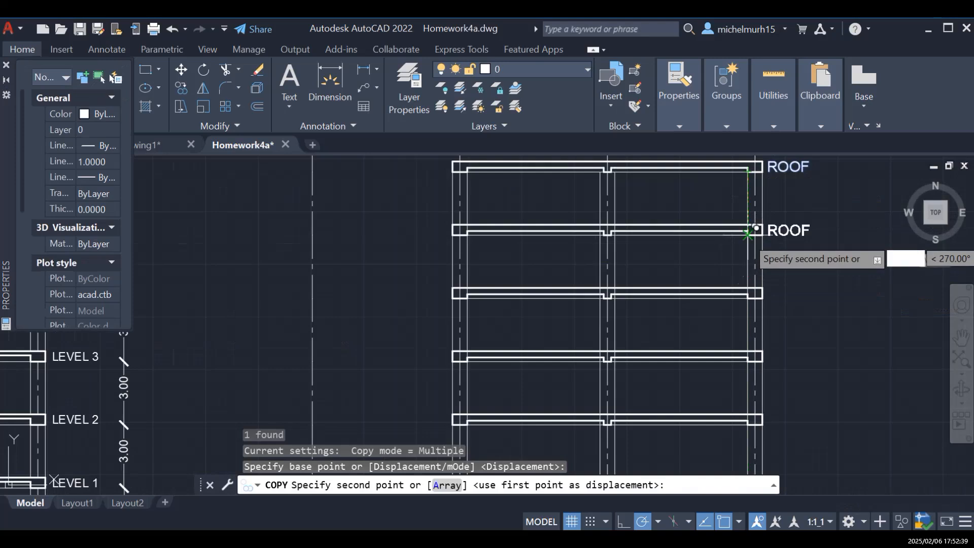
left_click(747, 232)
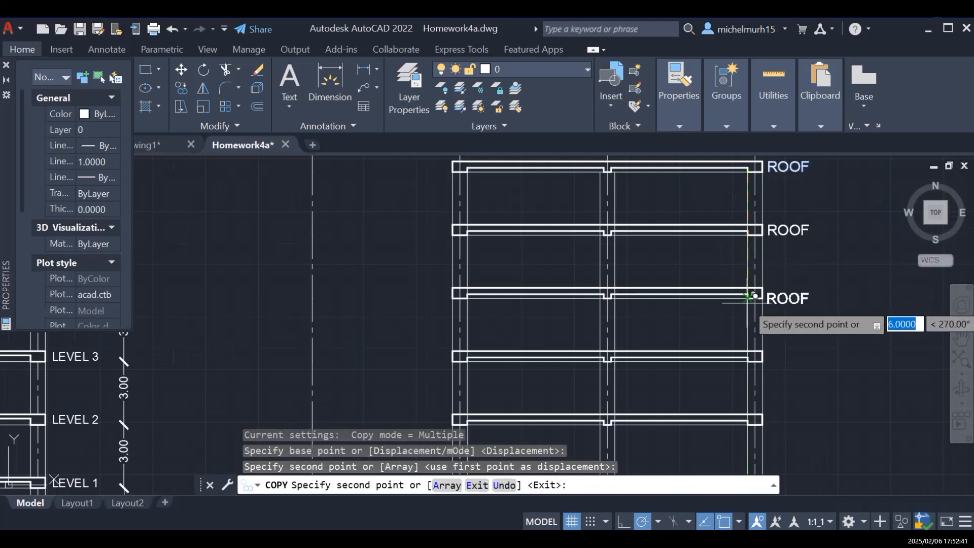
left_click(748, 295)
left_click(749, 358)
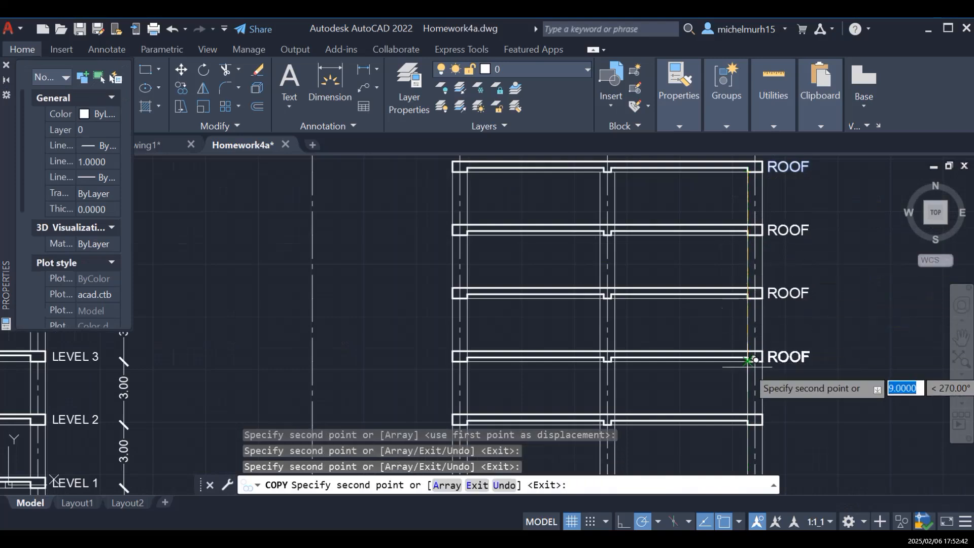
left_click(749, 420)
Step: Add ROOF label copies beside the Level 1 and ground-level slabs, and undo the whole copy operation
scroll(810, 376, "down", 4)
scroll(827, 438, "up", 4)
scroll(822, 453, "up", 3)
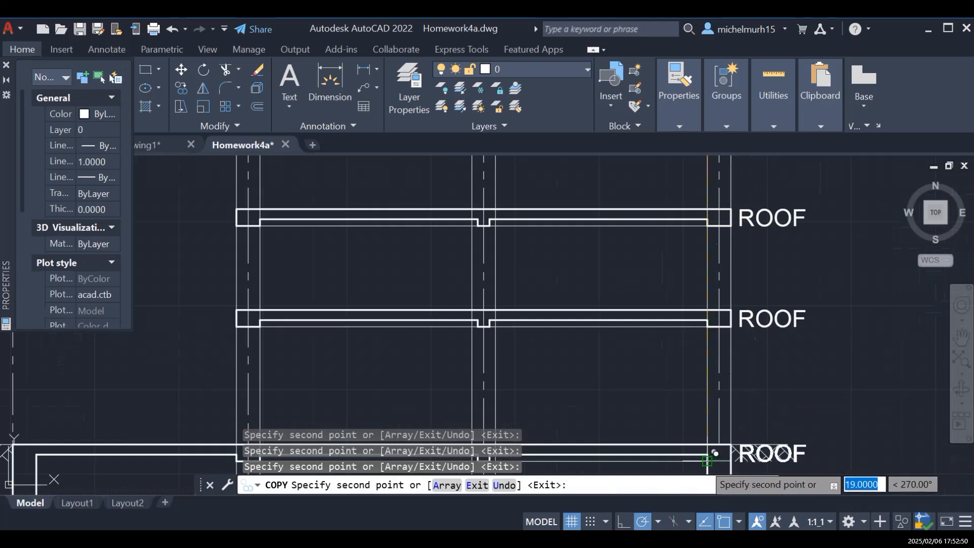
scroll(809, 390, "down", 4)
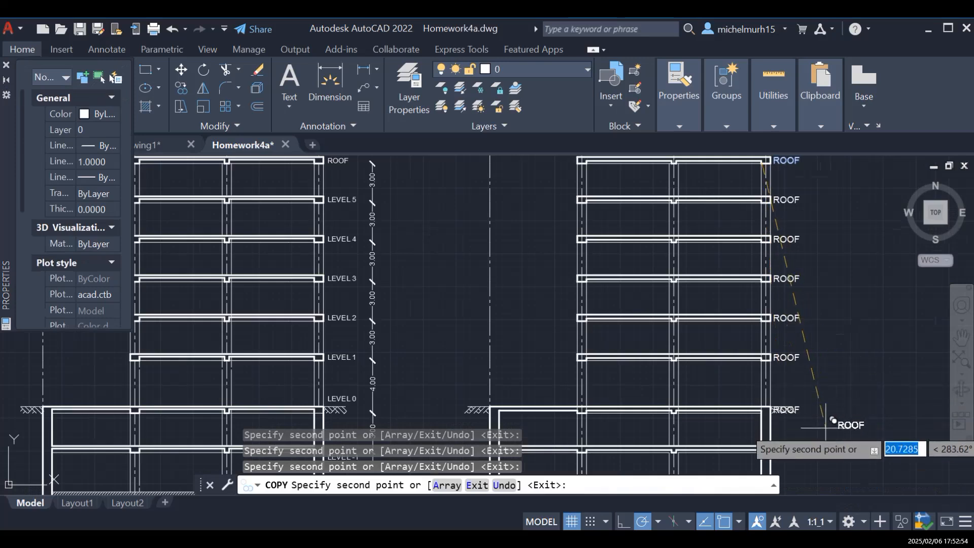
key("Escape")
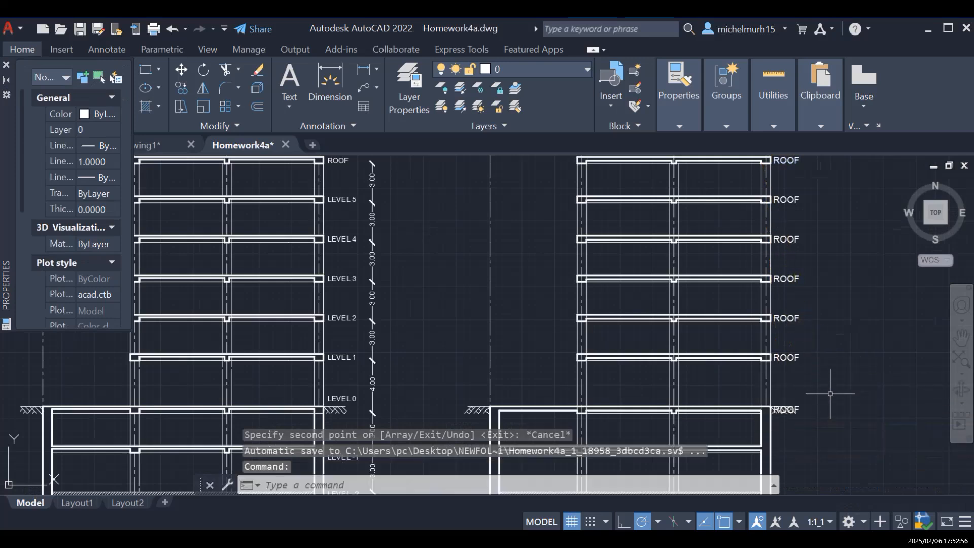
key("ctrl+z")
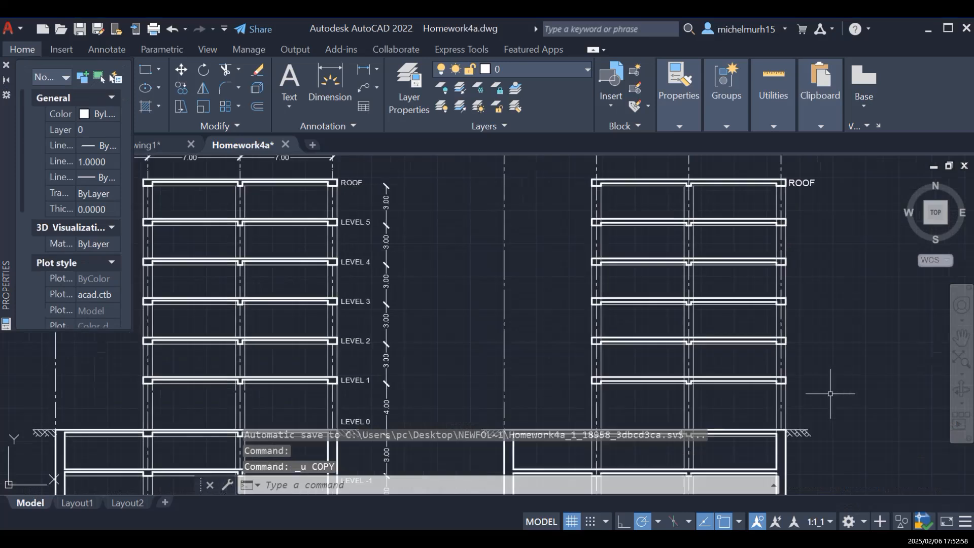
Step: Copy the ROOF label straight down beside the Level 5, 4, 3 and 2 slabs of the copied section, using the roof slab's inner corner as base point
left_click(799, 183)
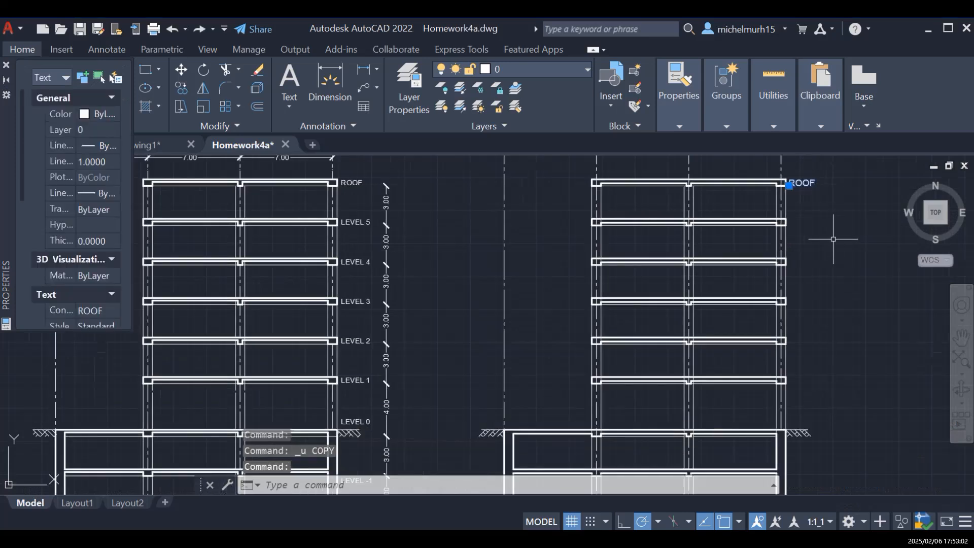
type("copy")
key("Return")
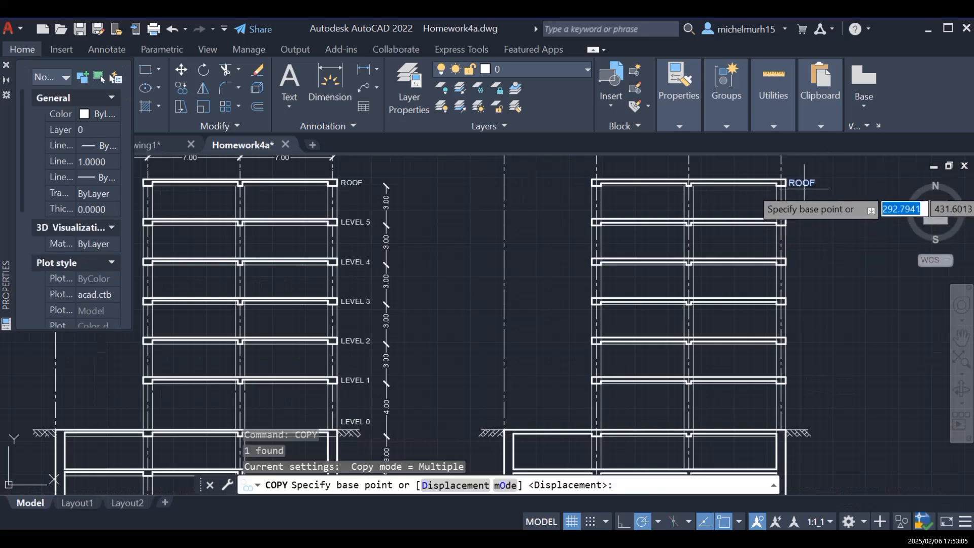
scroll(775, 188, "up", 2)
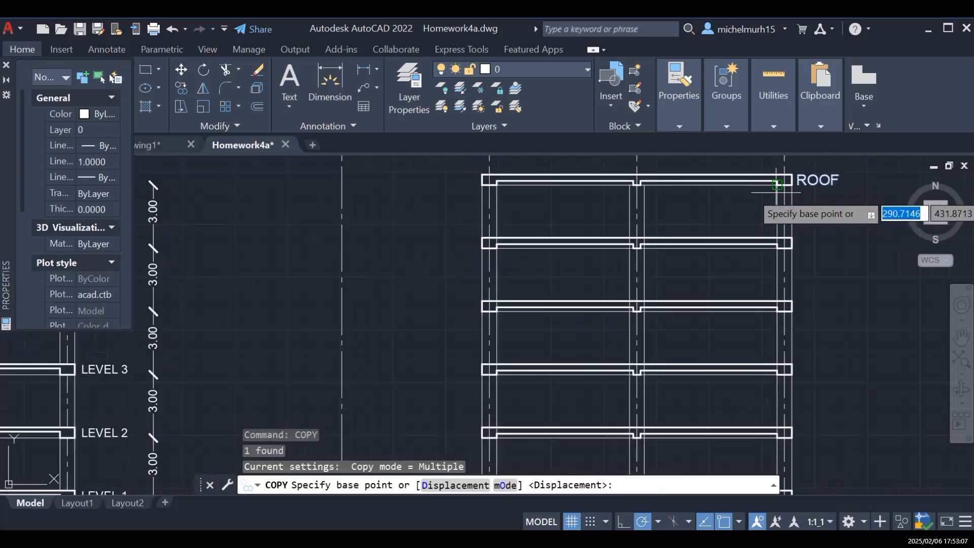
left_click(780, 183)
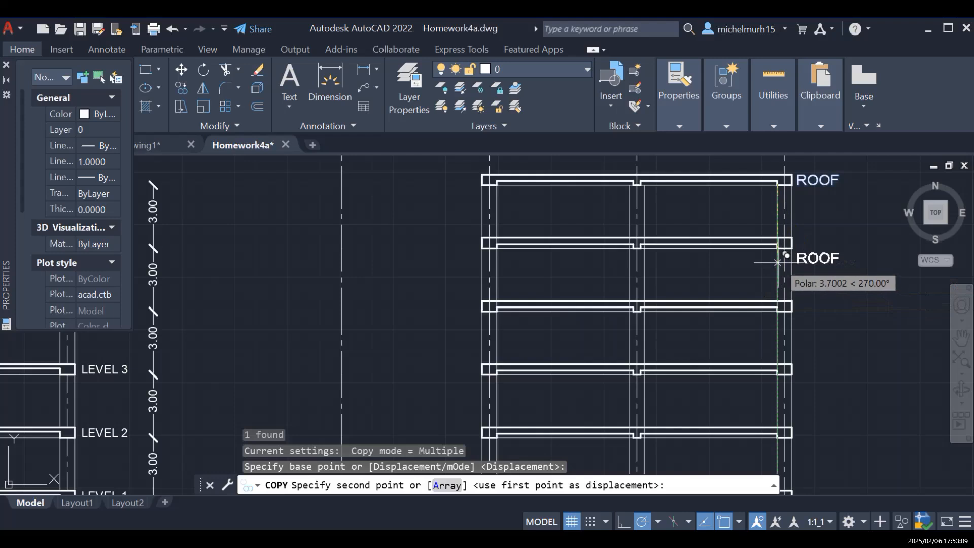
left_click(777, 248)
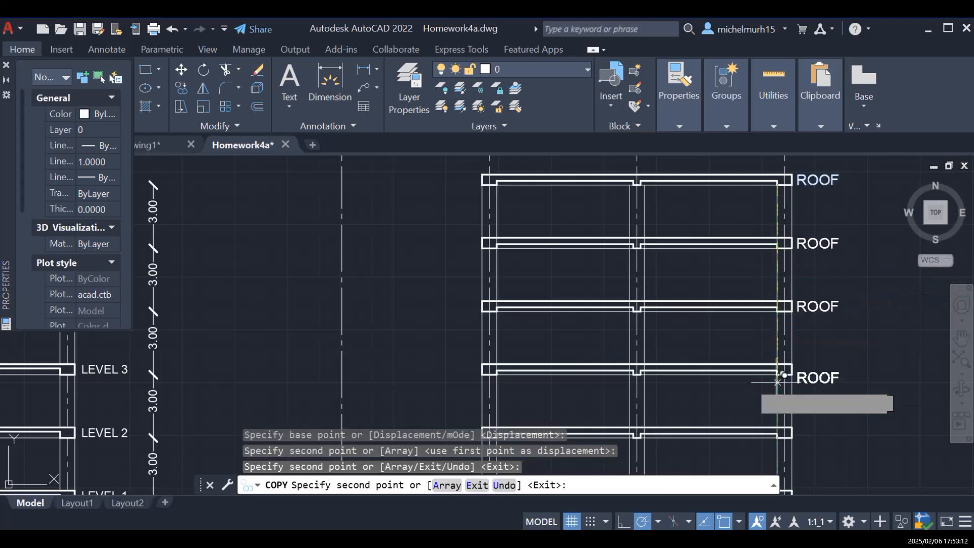
left_click(777, 372)
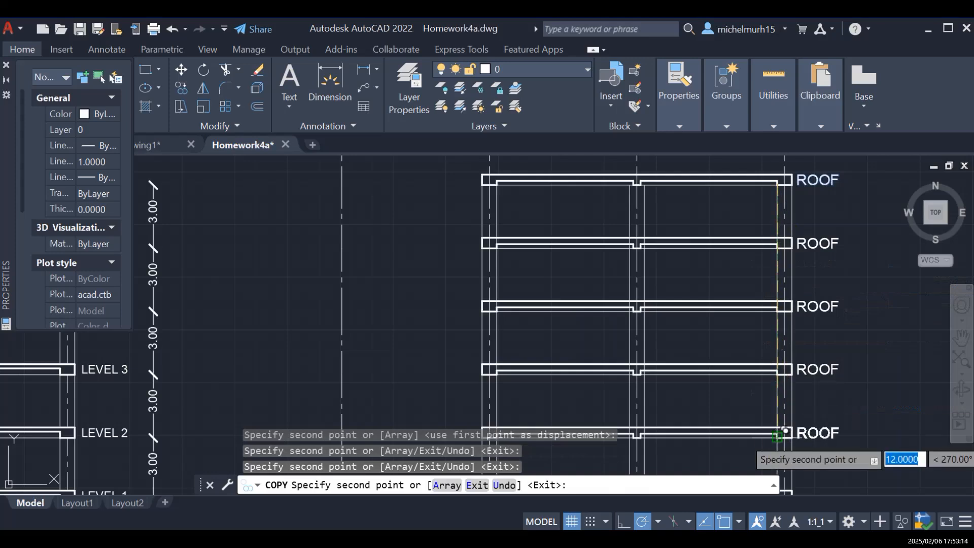
left_click(777, 436)
Step: Place further ROOF label copies beside the Level 1 slab and just above the ground hatching at Level 0
scroll(859, 362, "down", 5)
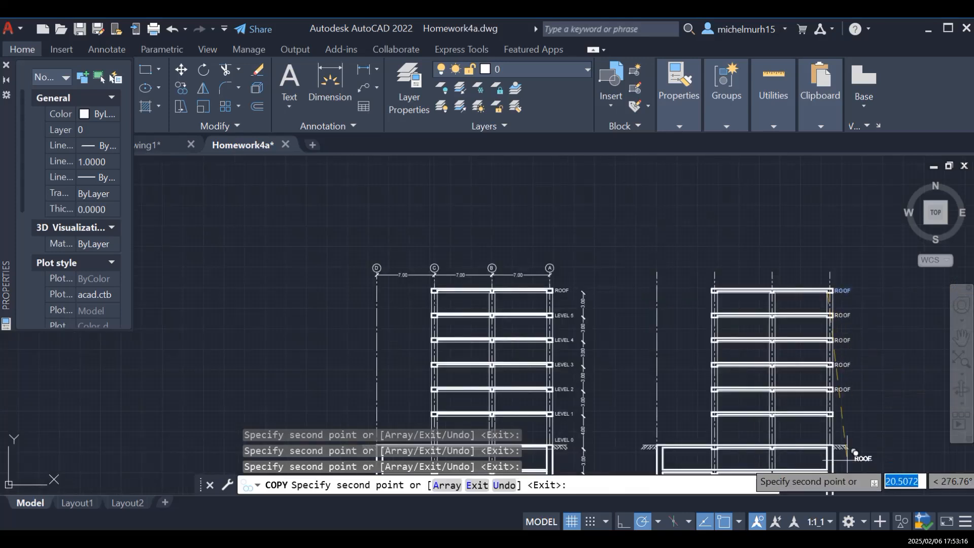
scroll(830, 431, "up", 7)
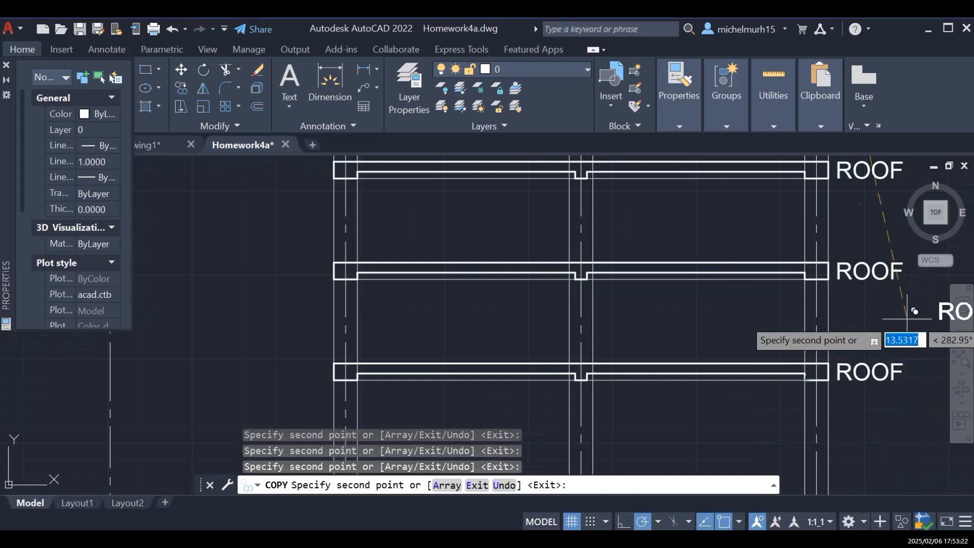
scroll(904, 336, "down", 6)
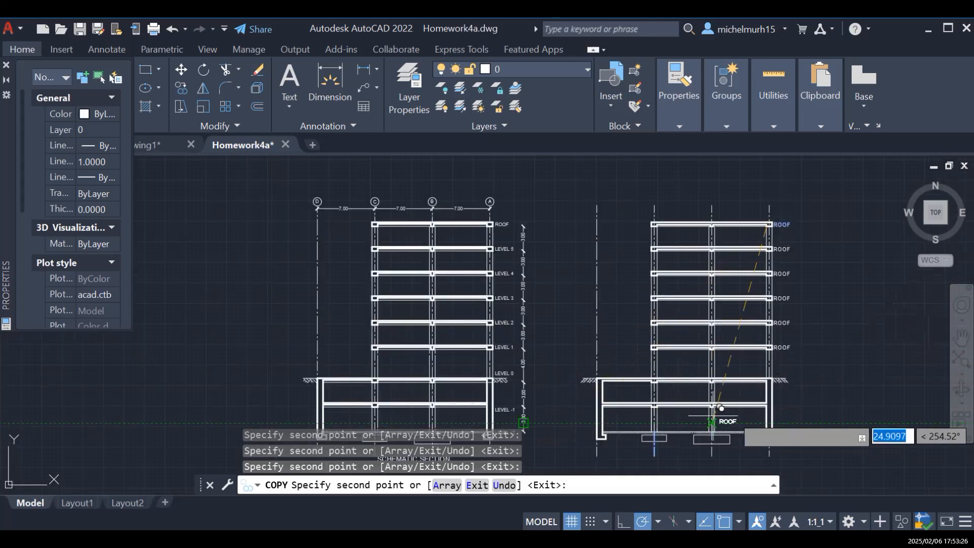
scroll(783, 387, "up", 4)
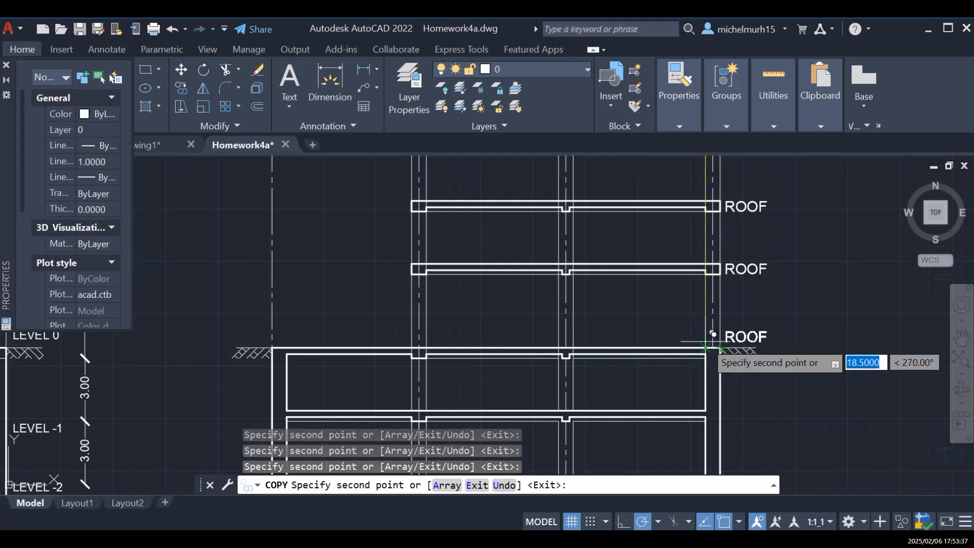
scroll(712, 348, "up", 3)
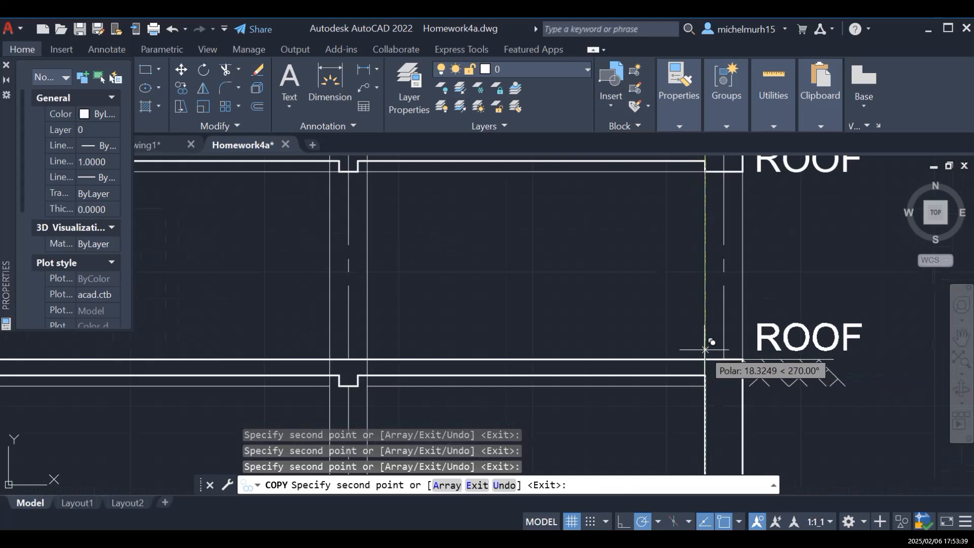
scroll(705, 349, "up", 2)
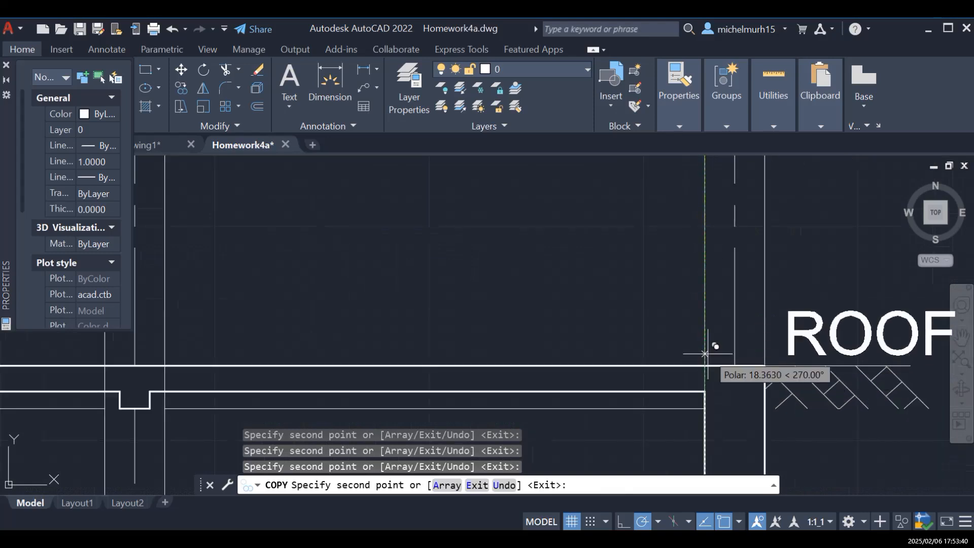
Step: Place the last two ROOF label copies at Level -1 and Level -2 beside the basement, and finish copying
scroll(706, 353, "down", 6)
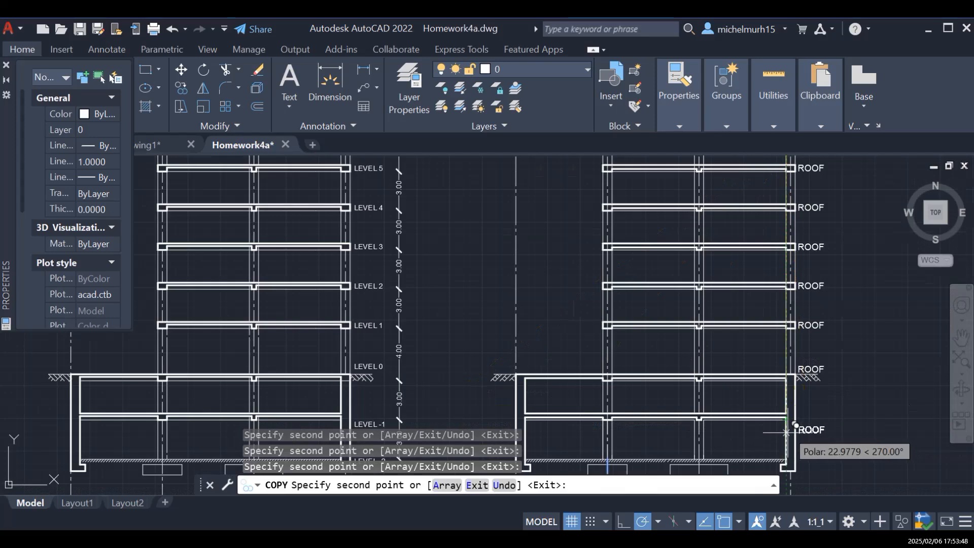
scroll(787, 422, "up", 2)
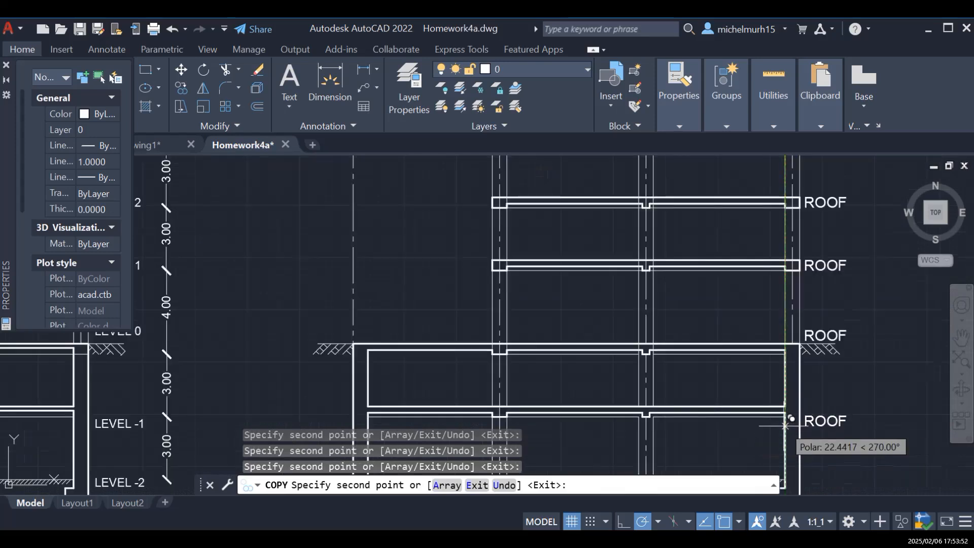
scroll(504, 348, "down", 4)
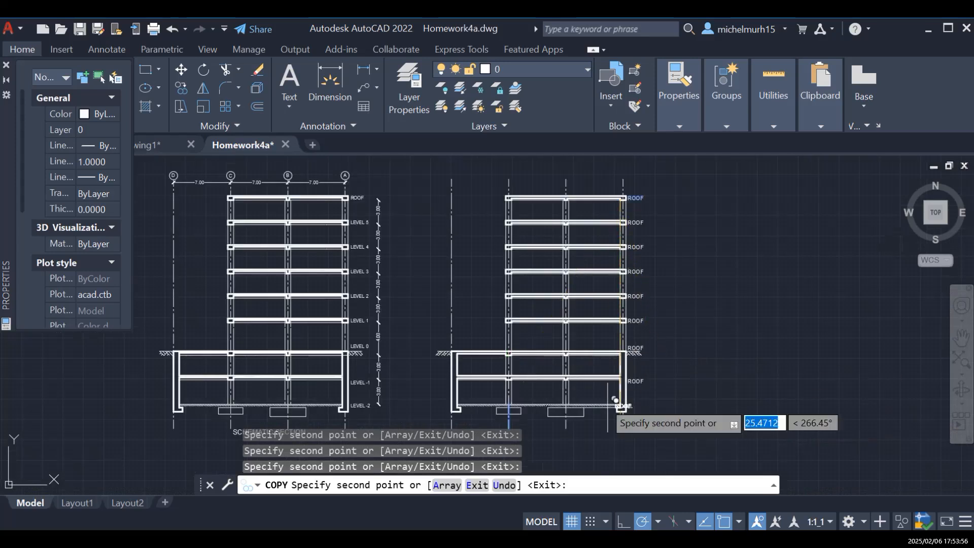
scroll(630, 394, "up", 4)
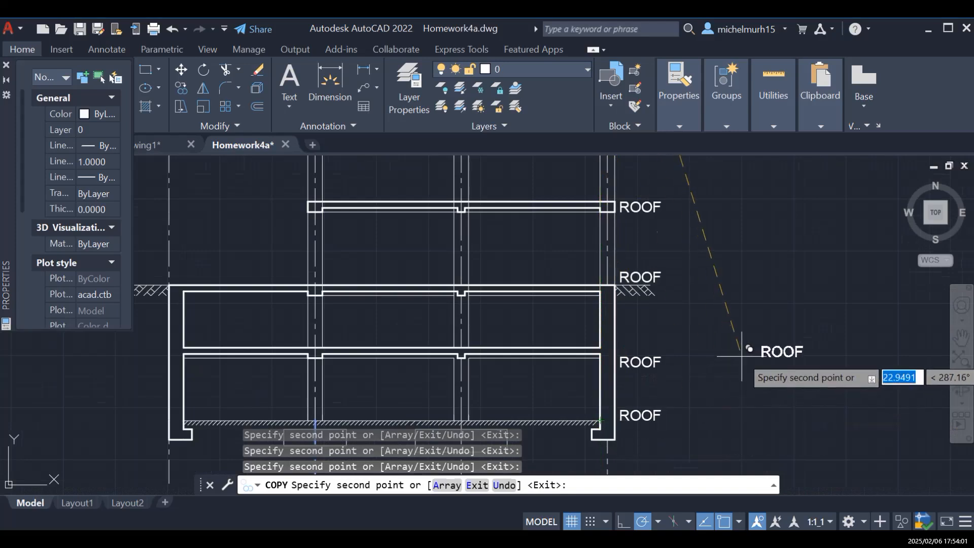
key("Escape")
scroll(742, 356, "down", 5)
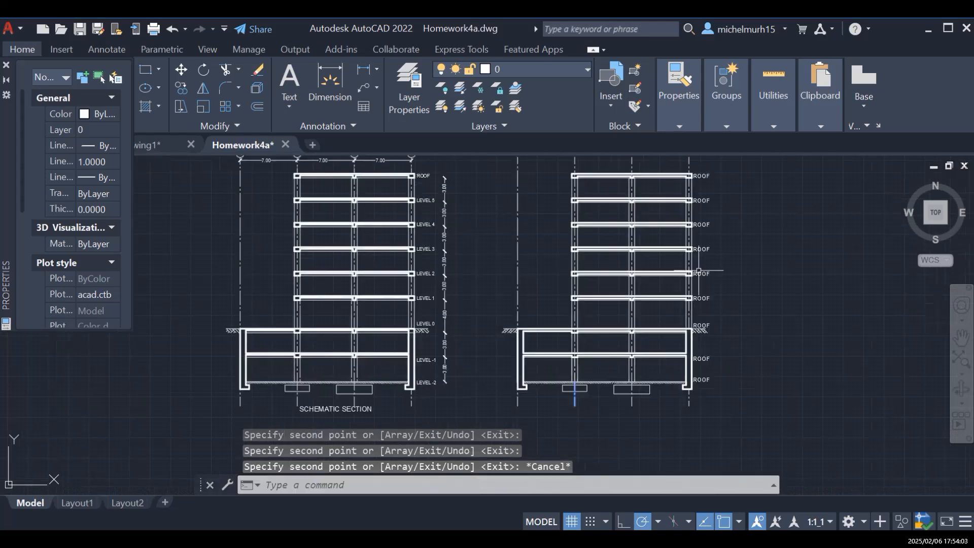
Step: Change the text of the lowest copied ROOF label to LEVEL -2
left_click(705, 379)
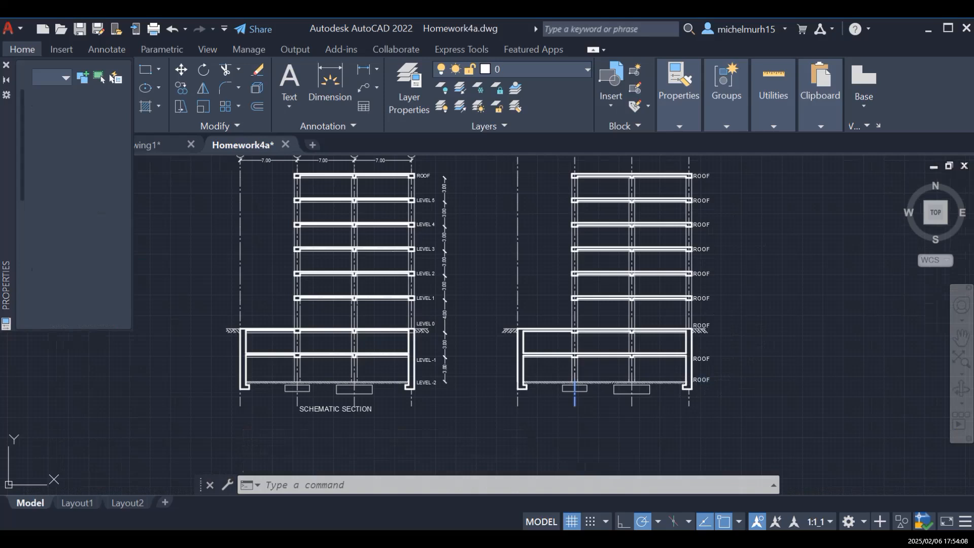
double_click(705, 379)
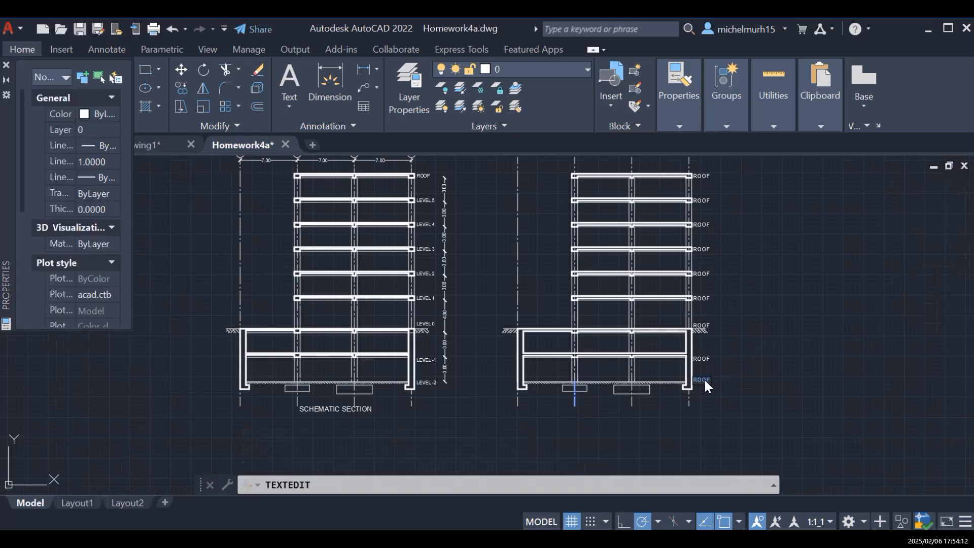
key("Caps_Lock")
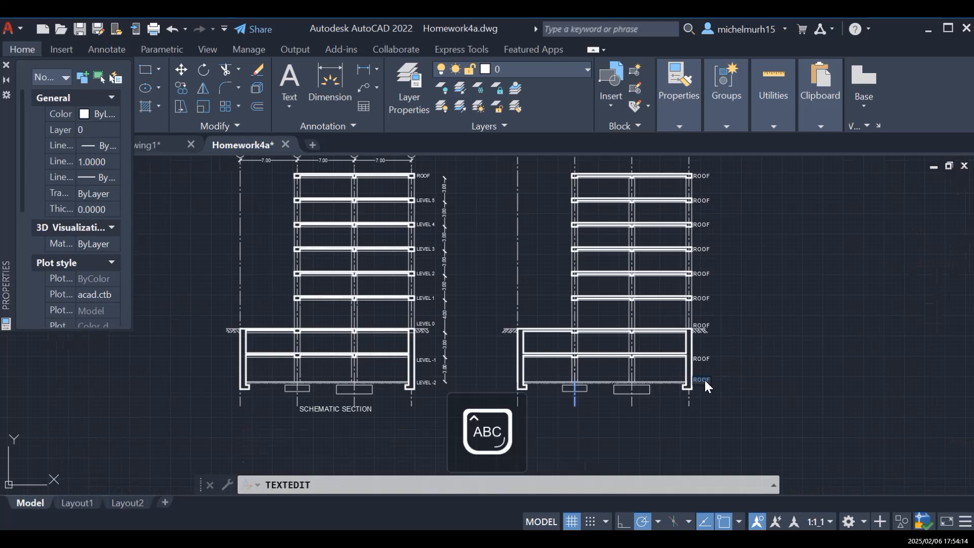
type("LEVEL -2")
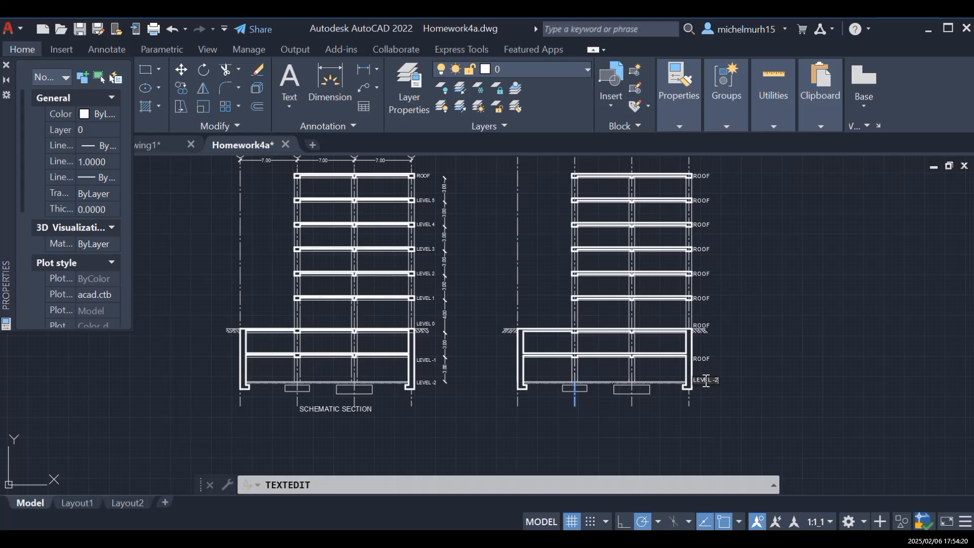
key("Return")
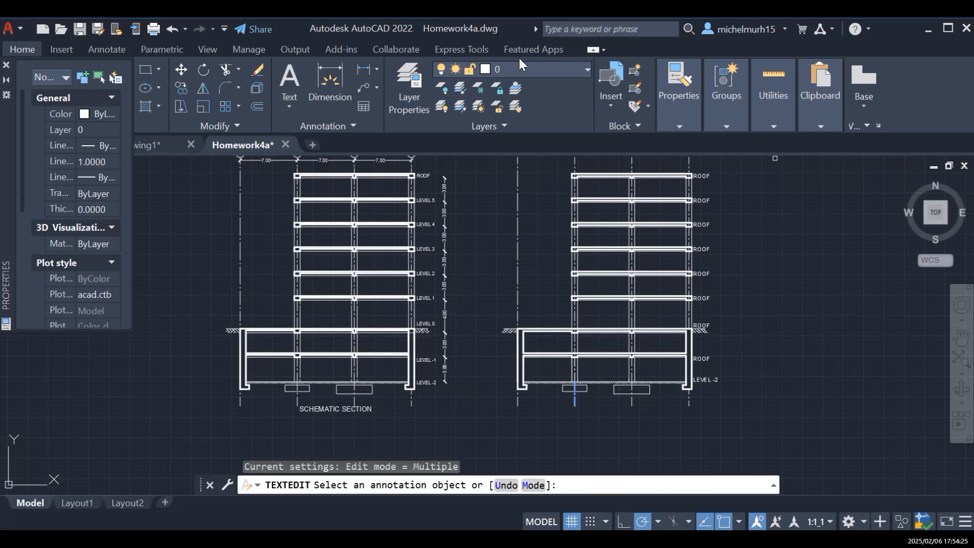
key("Escape")
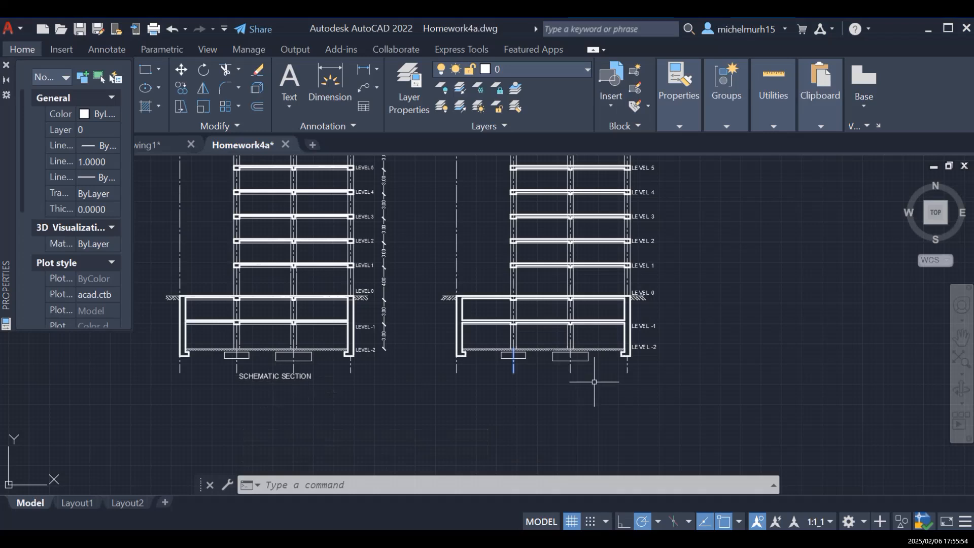
Step: Copy the LEVEL -2 label to just below the footings of the copied section, and finish copying
left_click(645, 346)
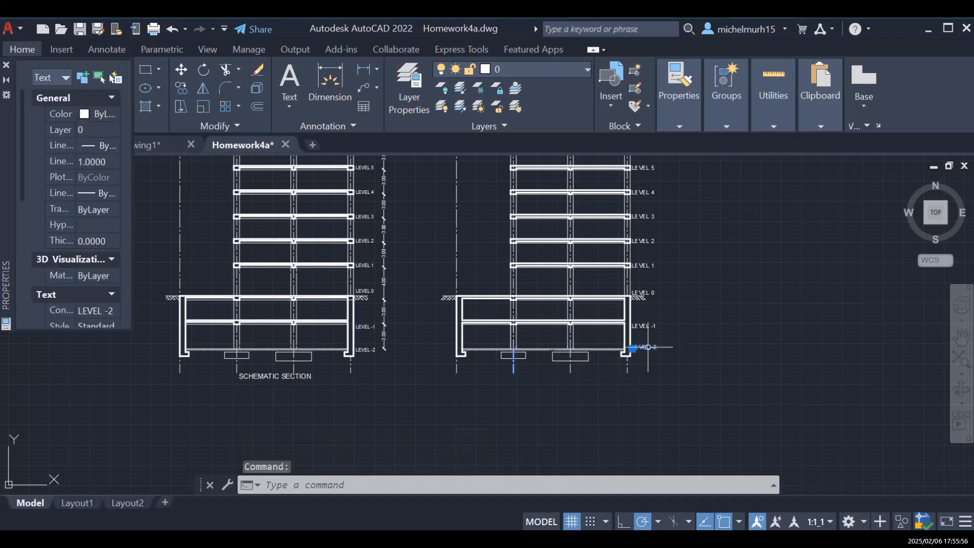
right_click(648, 347)
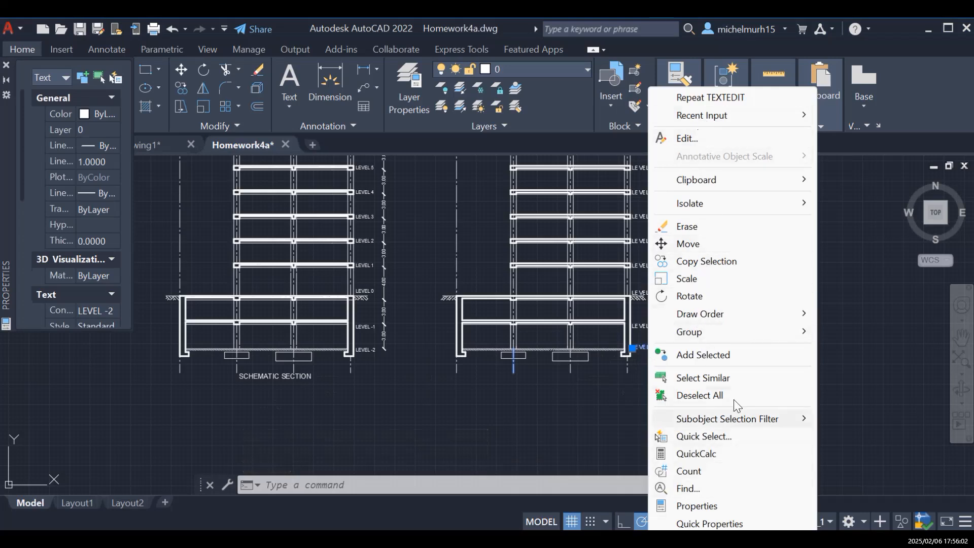
left_click(853, 312)
key("Escape")
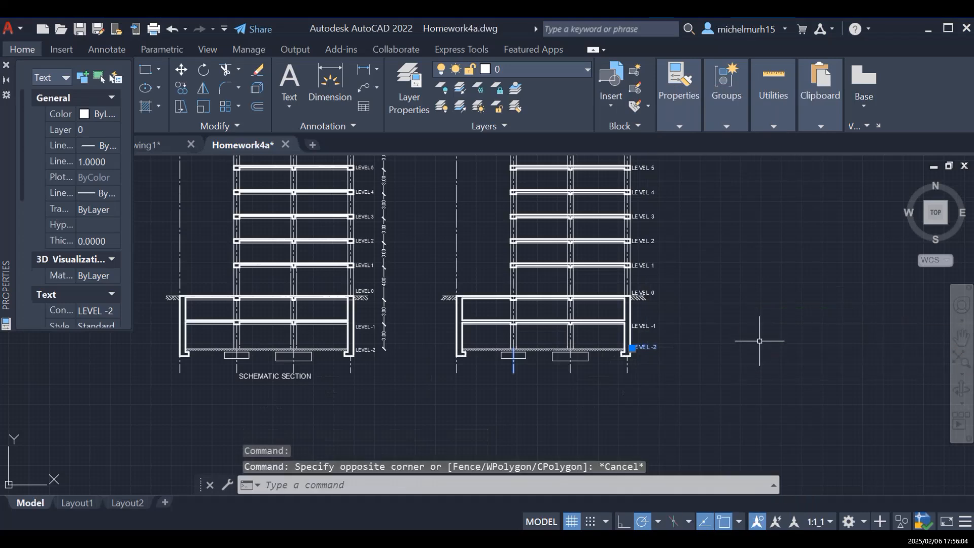
type("COPY")
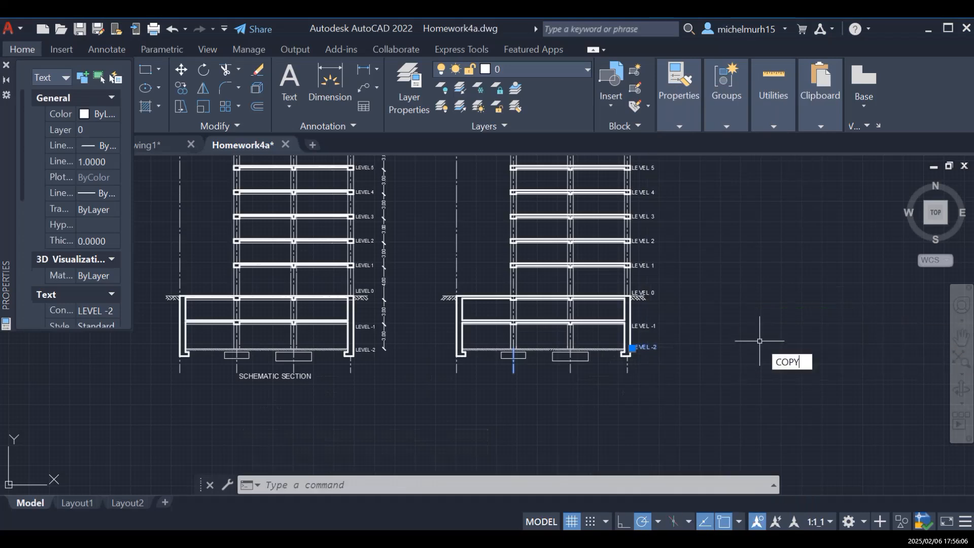
key("Return")
left_click(647, 346)
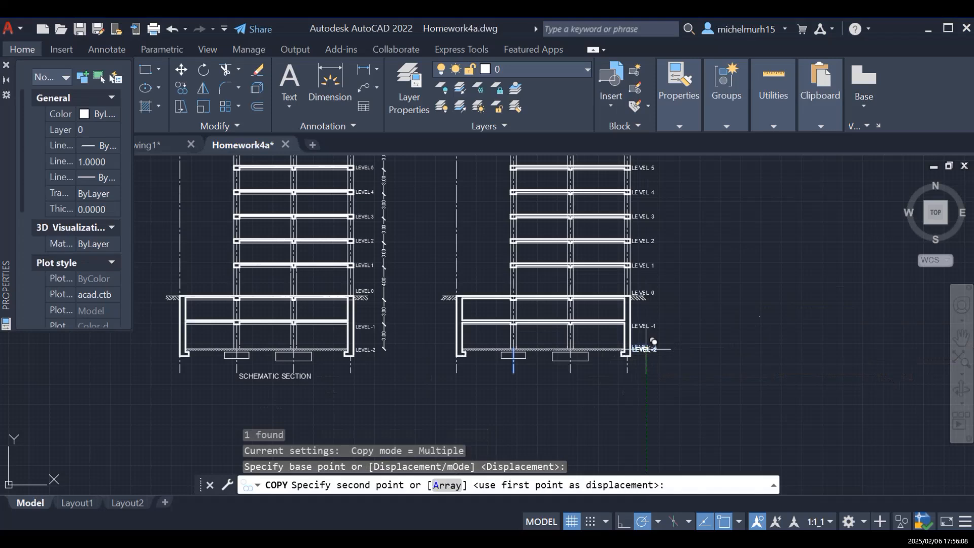
left_click(535, 373)
key("Escape")
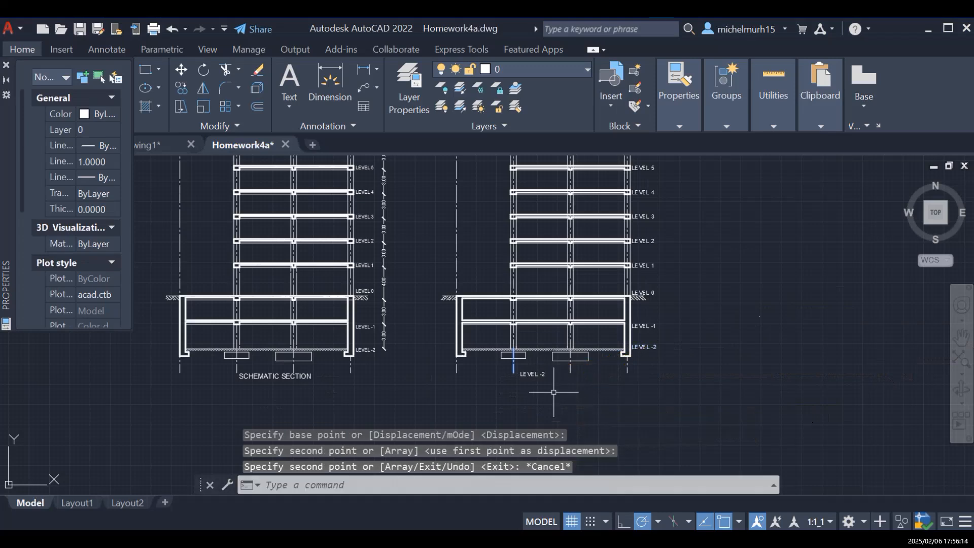
Step: Change the text of the label copied below the footings to SCHEMATIC SECTION
left_click(533, 376)
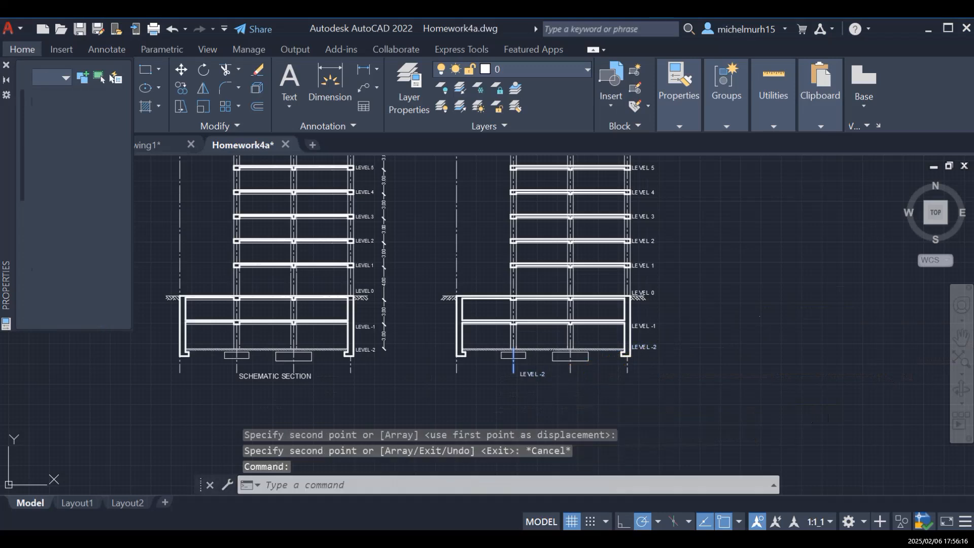
double_click(532, 374)
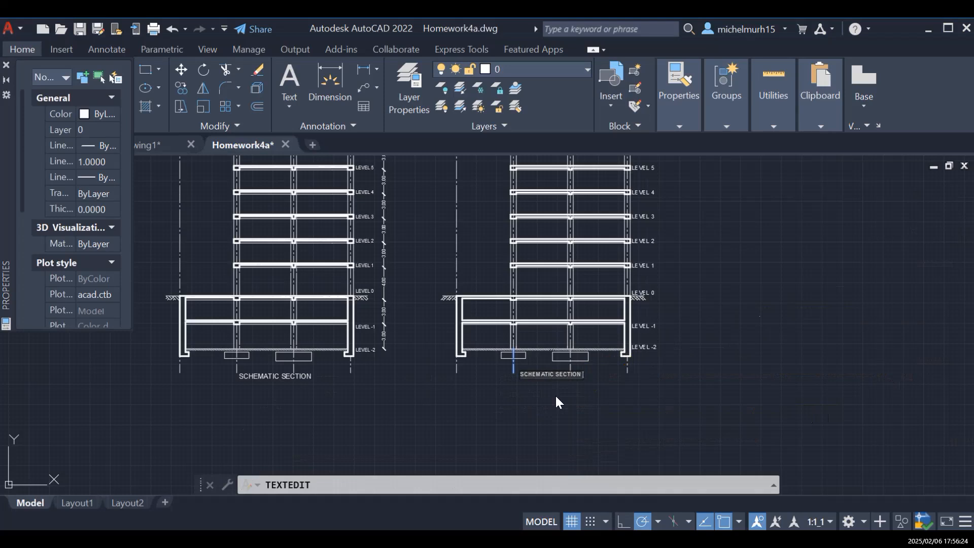
left_click(614, 402)
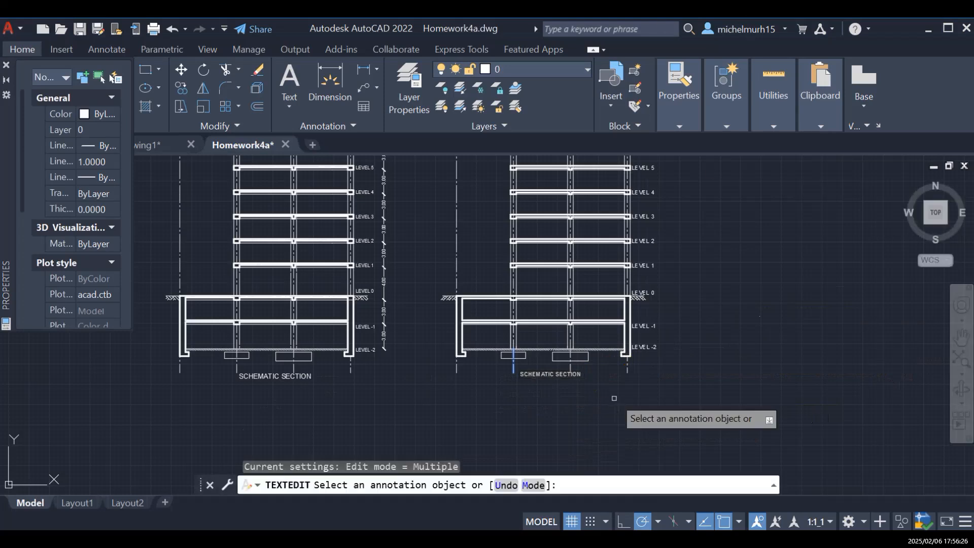
key("Escape")
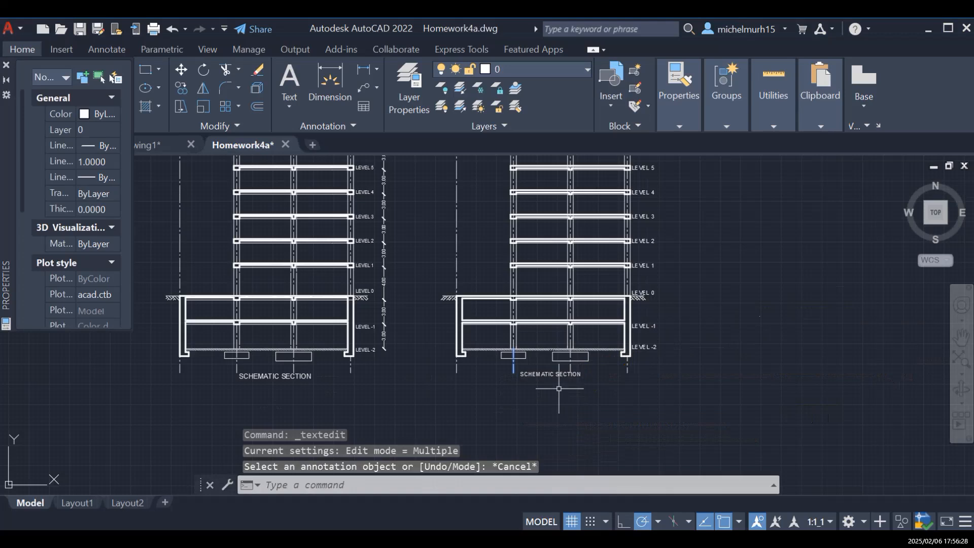
Step: Set the text height of the copied section's SCHEMATIC SECTION title to 0.7032 and deselect it
left_click(550, 374)
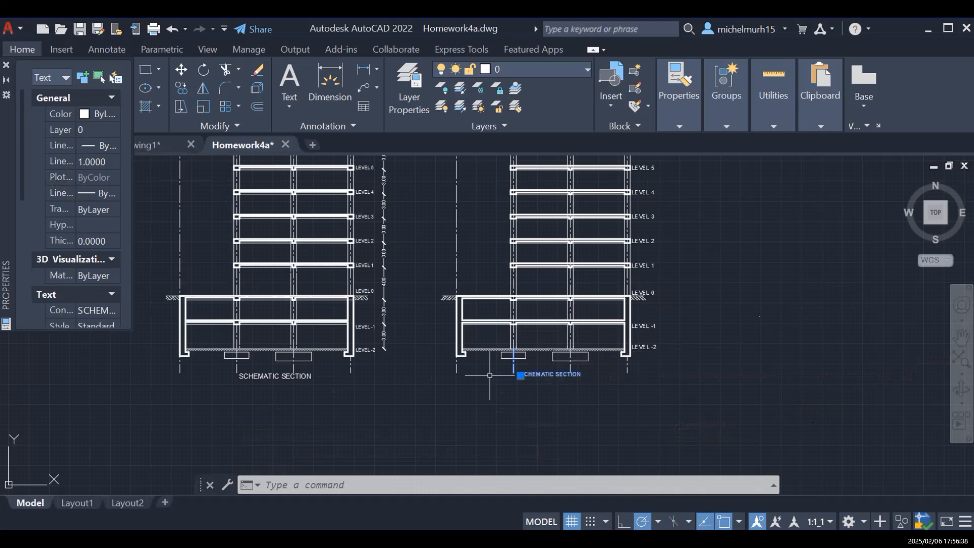
scroll(80, 225, "down", 1)
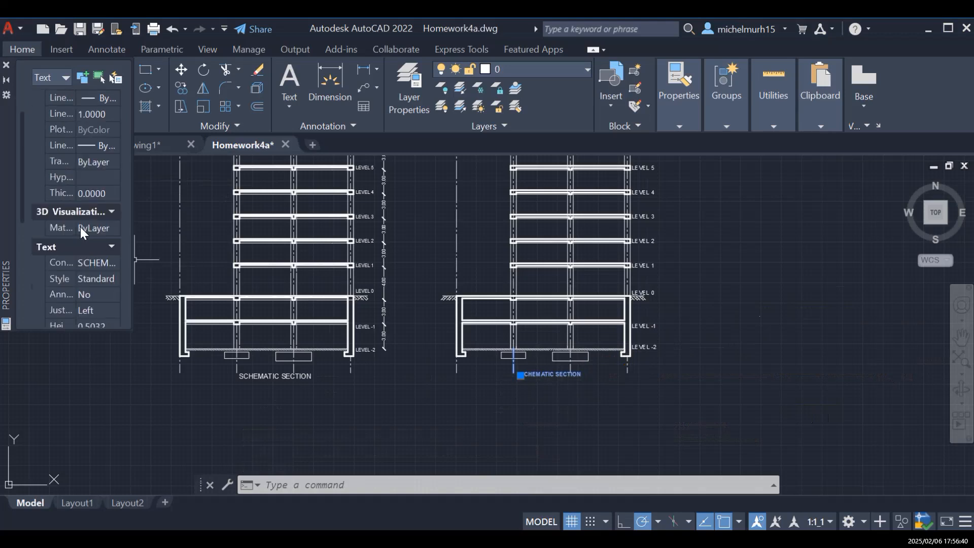
scroll(91, 231, "down", 1)
left_click(102, 263)
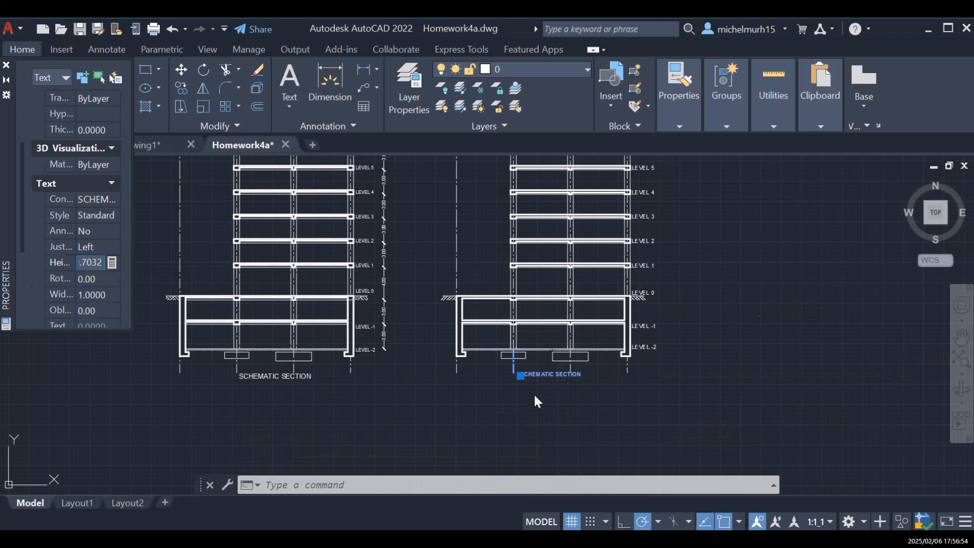
left_click(691, 397)
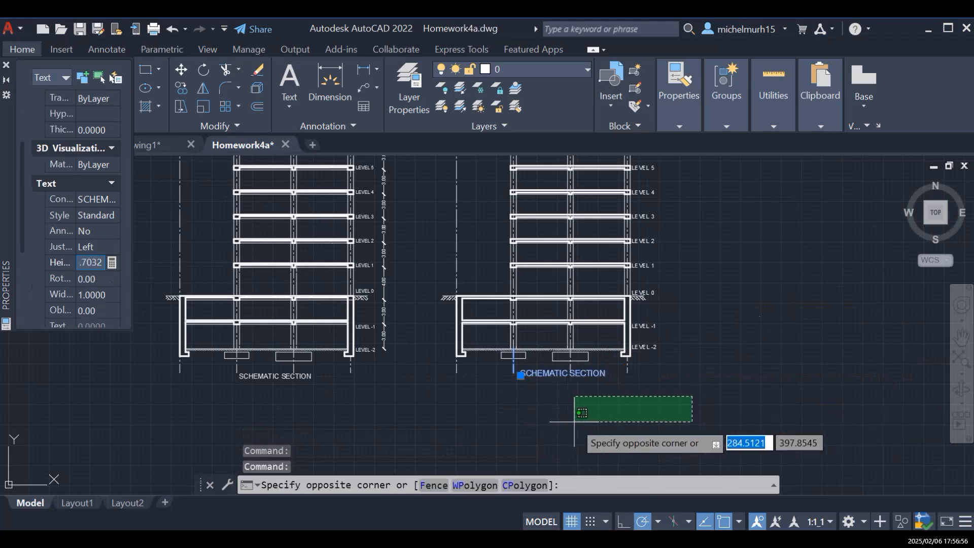
key("Escape")
key("Escape")
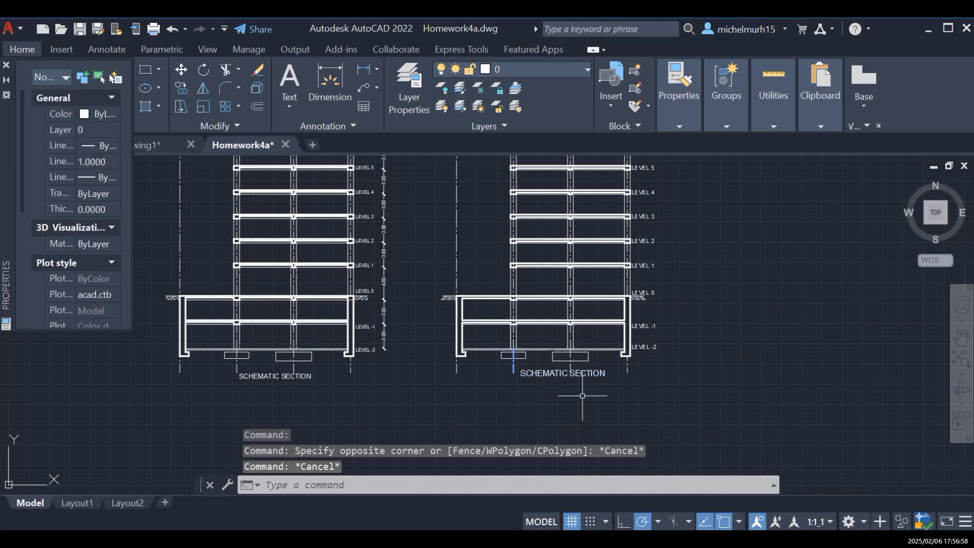
Step: Move the enlarged SCHEMATIC SECTION title slightly beneath the copied section's footings, using the lower end of the third grid line as base point
left_click(585, 376)
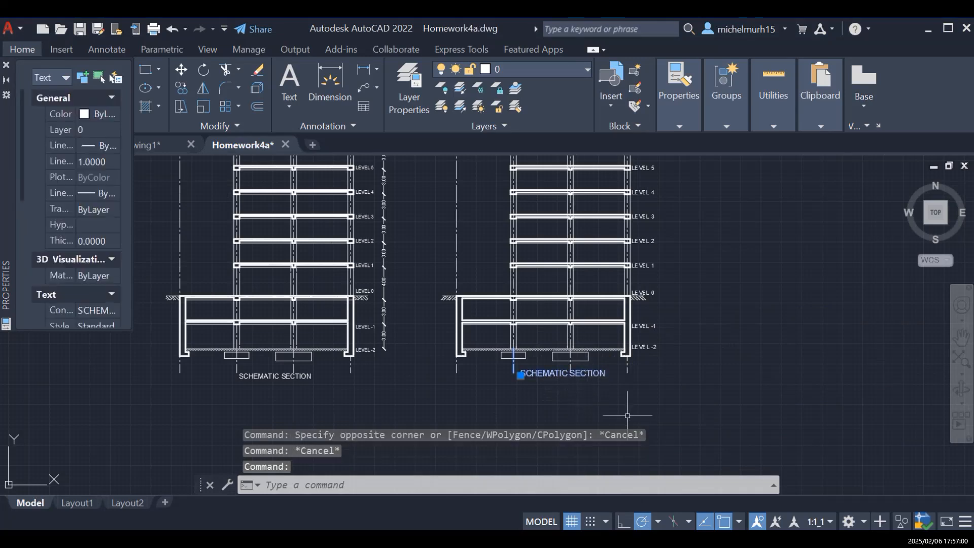
key("Escape")
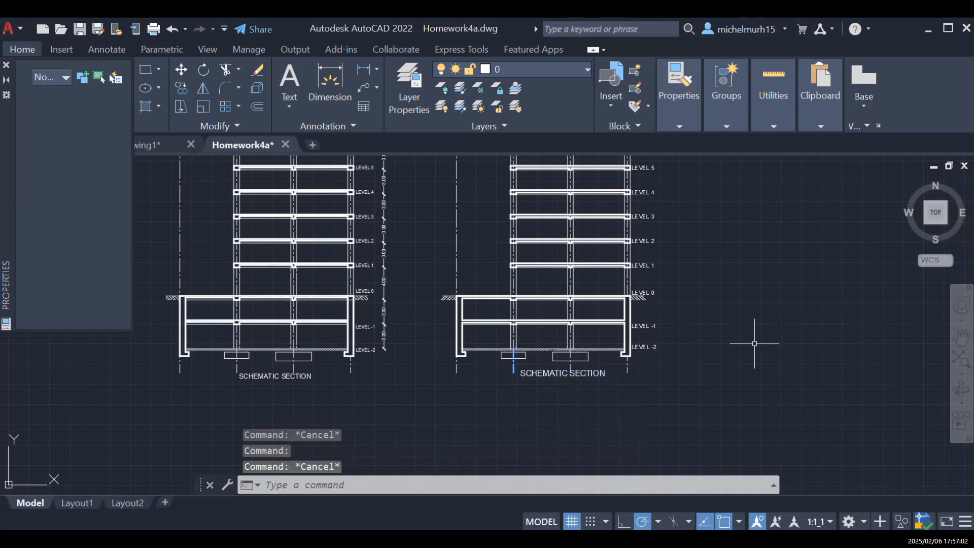
left_click(592, 400)
key("Escape")
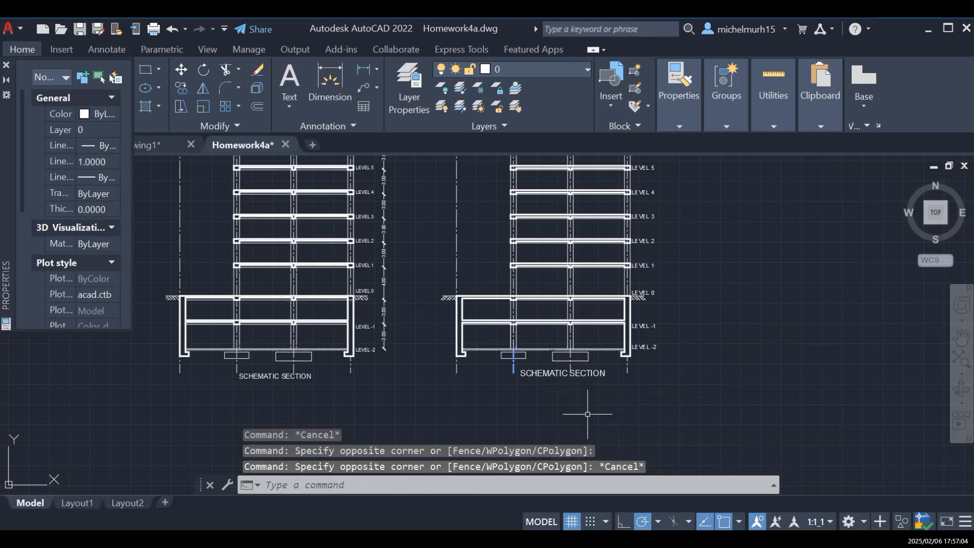
left_click(584, 374)
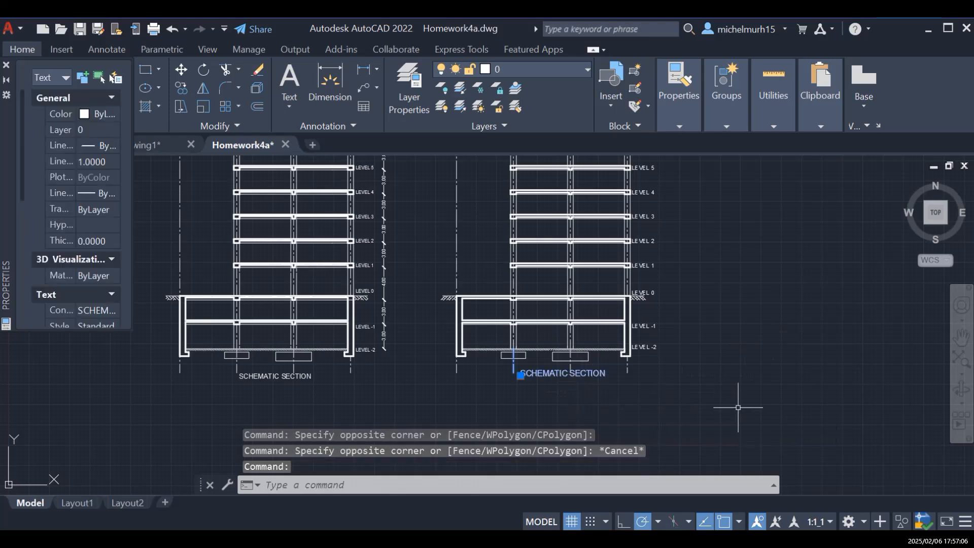
type("MOVE")
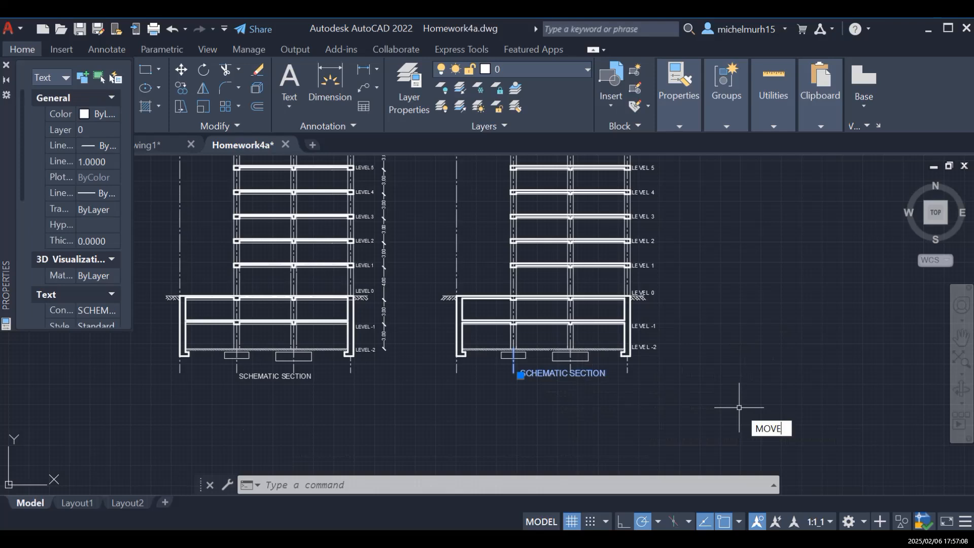
key("Return")
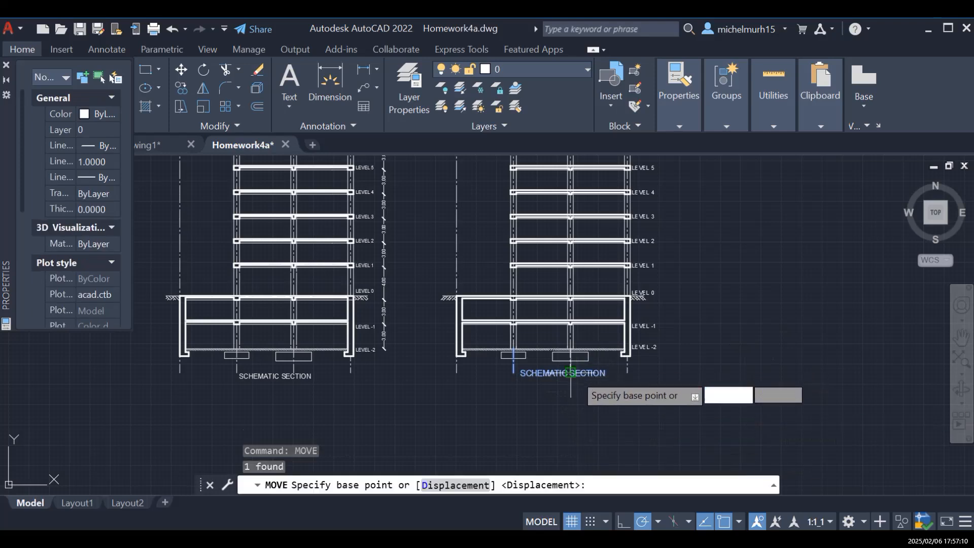
left_click(571, 373)
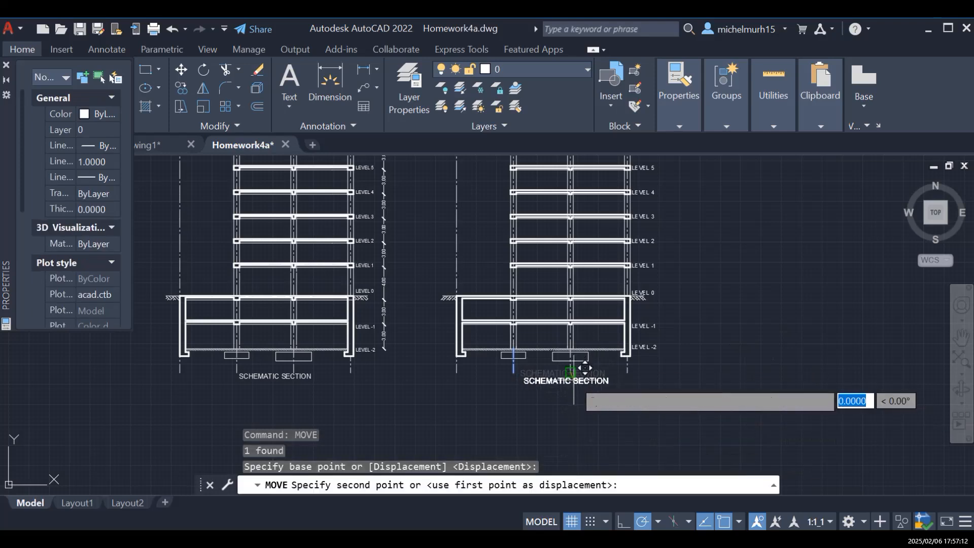
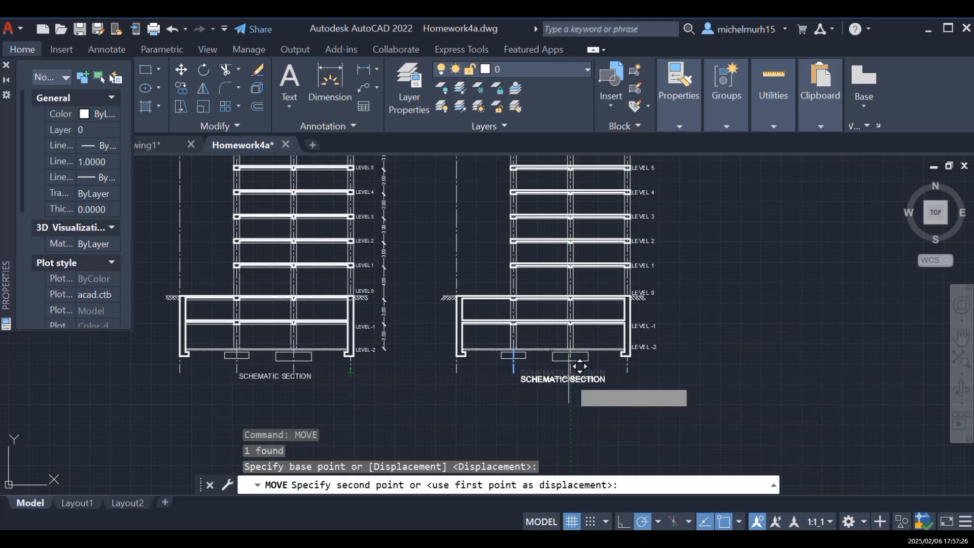
scroll(586, 354, "up", 2)
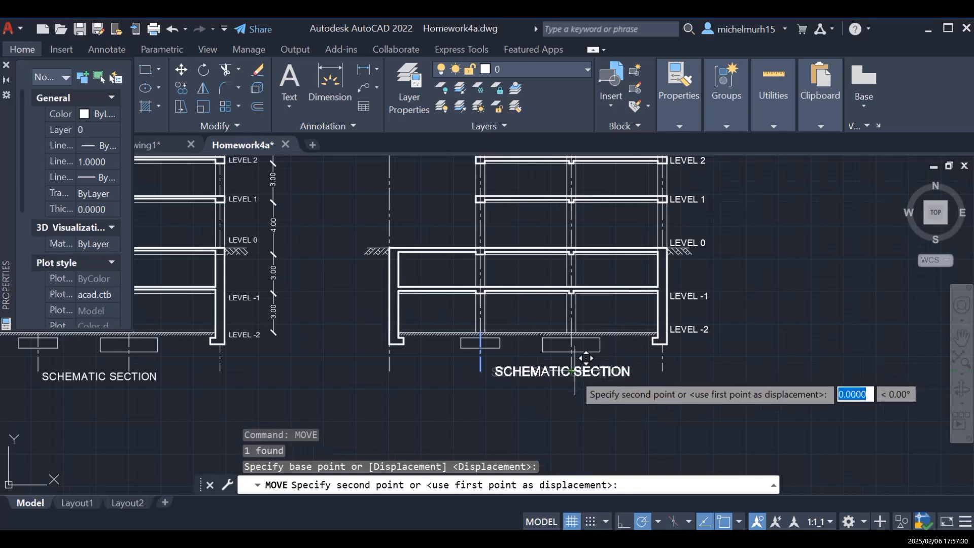
left_click(576, 378)
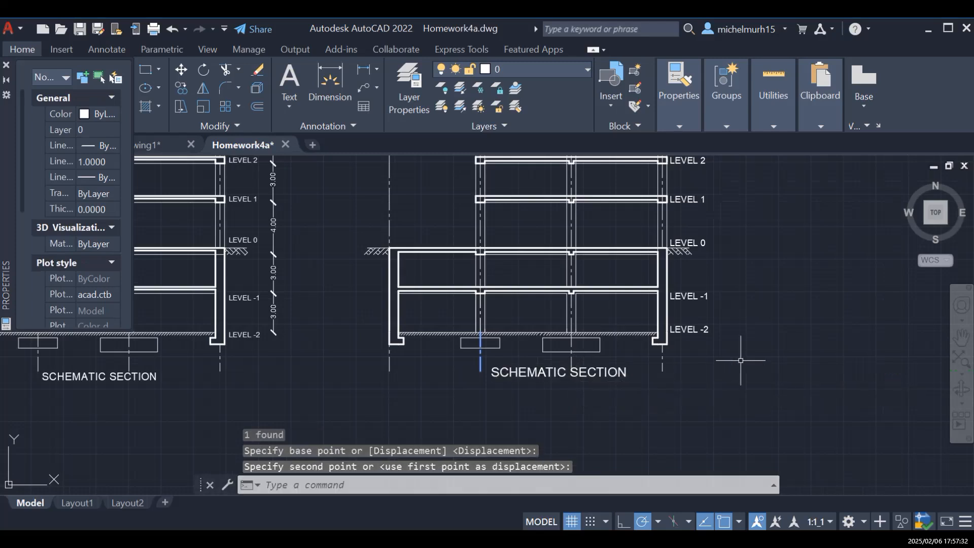
key("Escape")
Step: Close the Properties palette and review the drawing's layers in the Layer Properties Manager, then close it
scroll(804, 392, "down", 4)
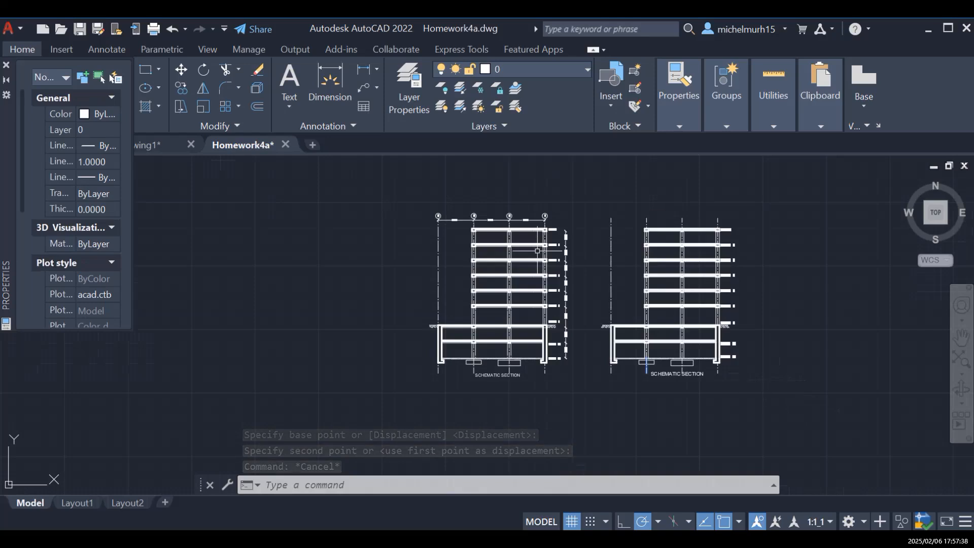
scroll(457, 195, "up", 2)
scroll(577, 238, "up", 2)
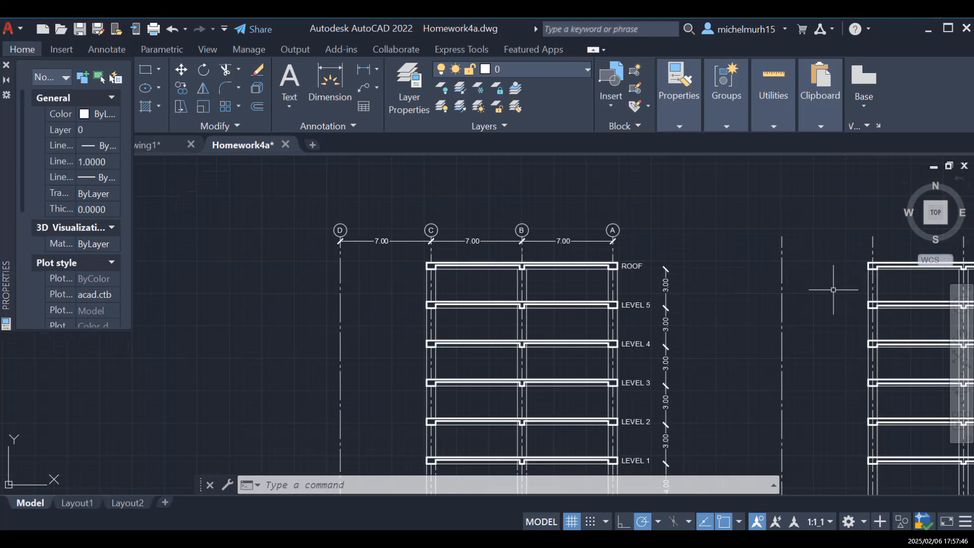
left_click(960, 338)
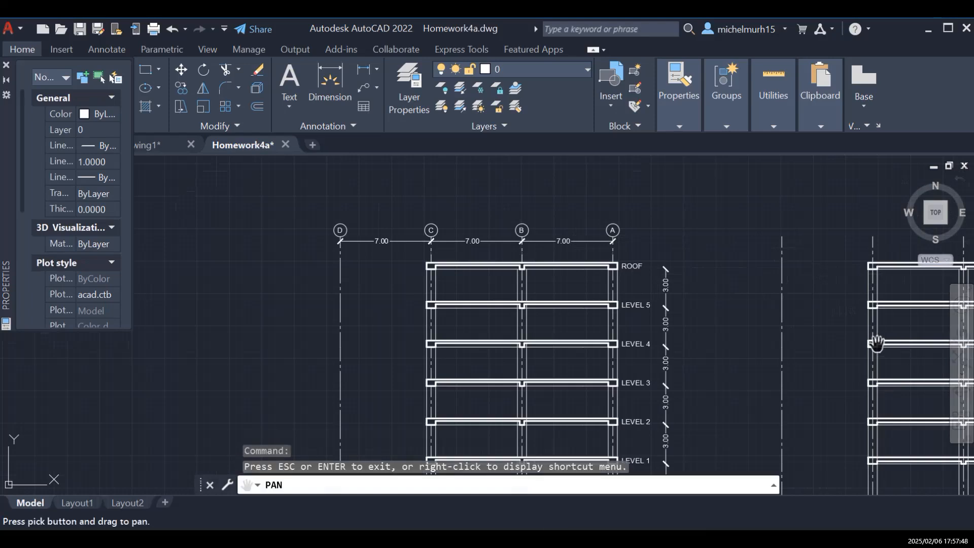
left_click_drag(877, 344, 595, 339)
scroll(718, 322, "down", 2)
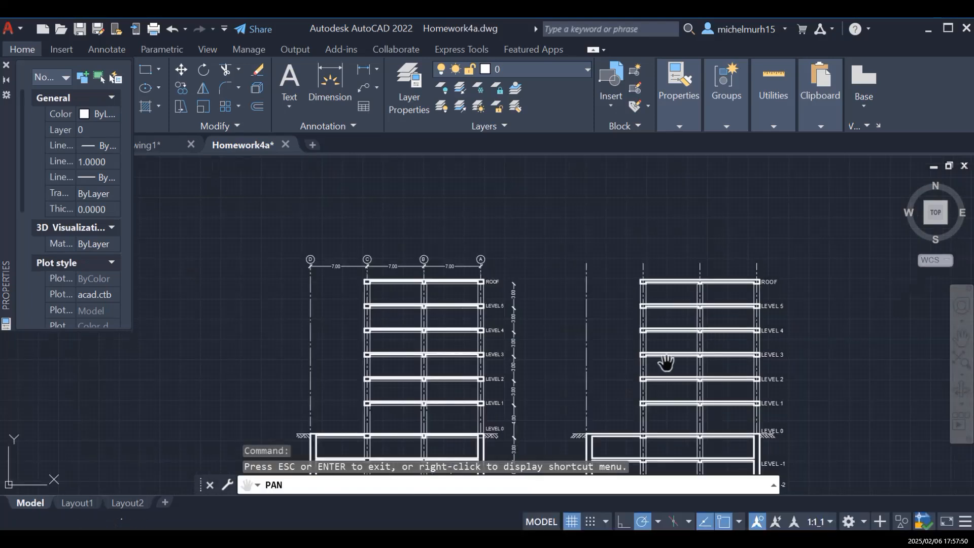
left_click_drag(657, 366, 618, 354)
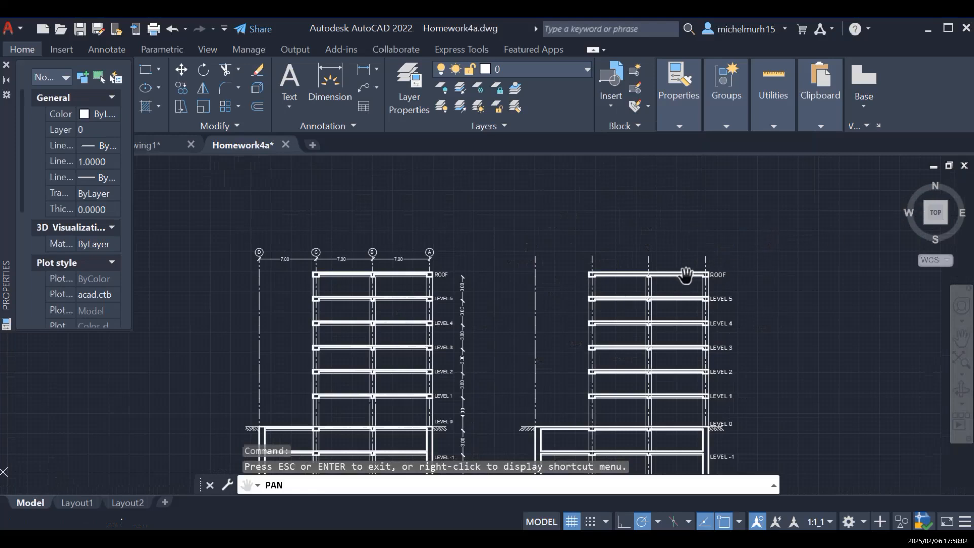
key("Caps_Lock")
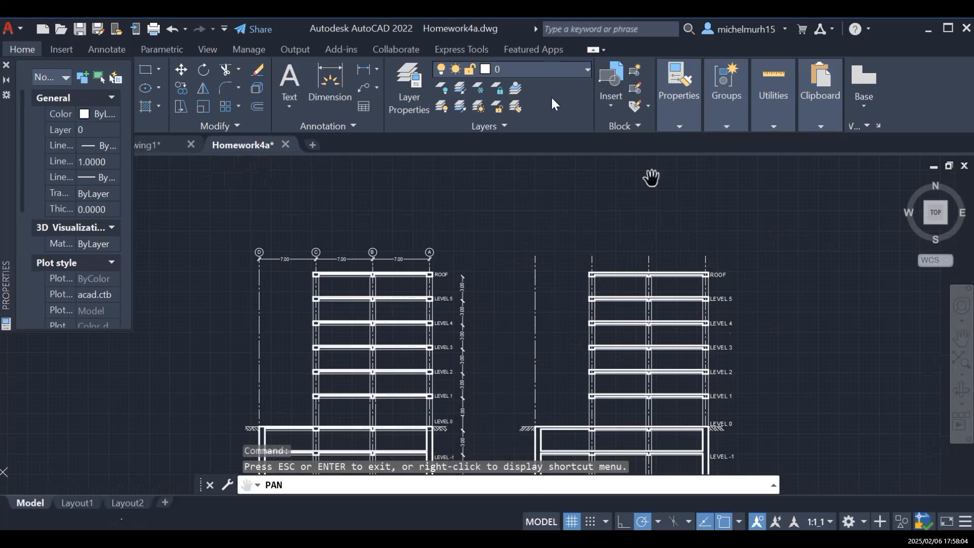
left_click(7, 66)
left_click(409, 101)
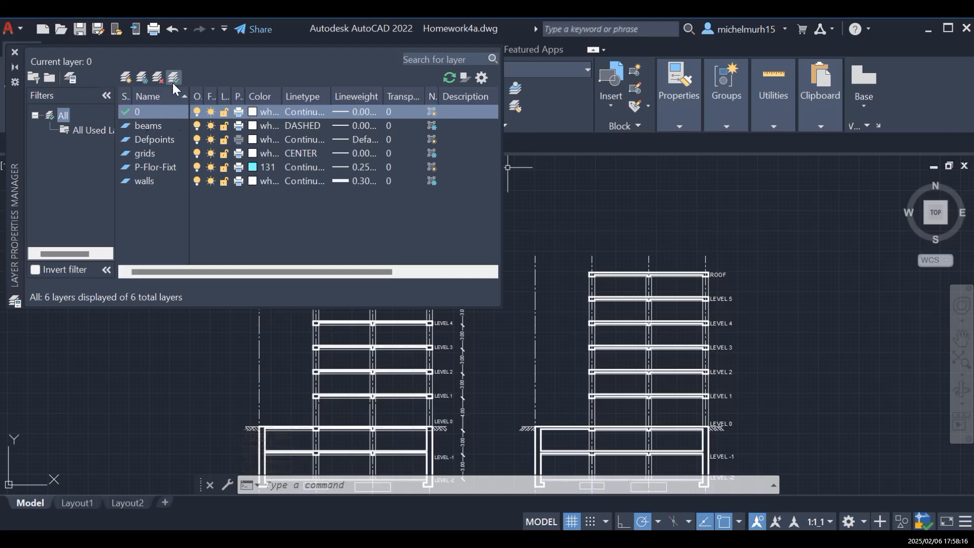
left_click(14, 52)
Step: Draw a circle of about 0.46 radius centred on the upper end of the copied section's second grid line
left_click(89, 86)
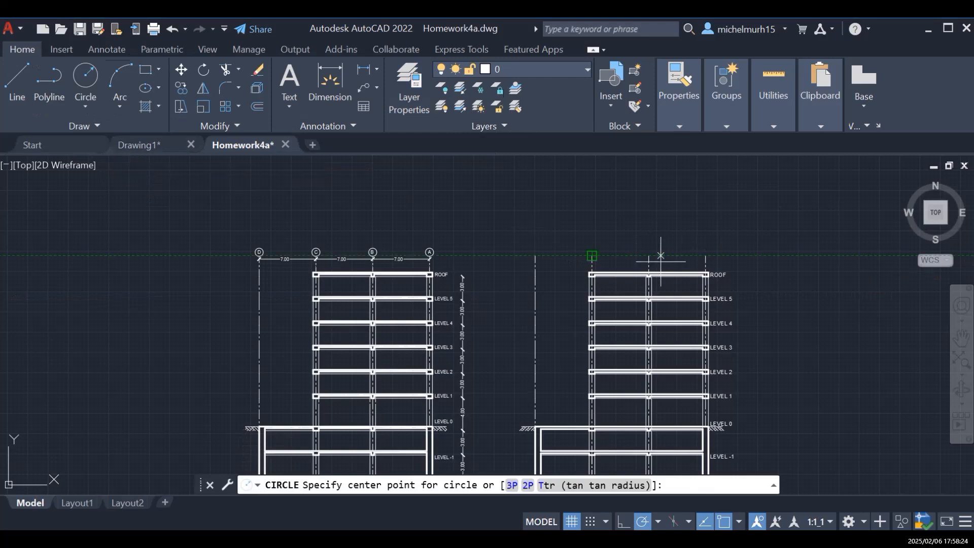
left_click(592, 255)
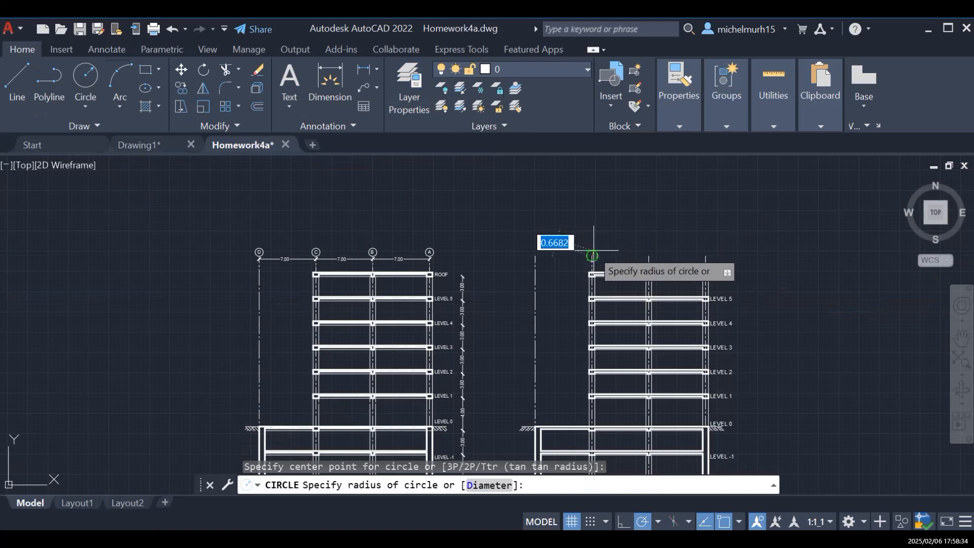
scroll(593, 258, "up", 3)
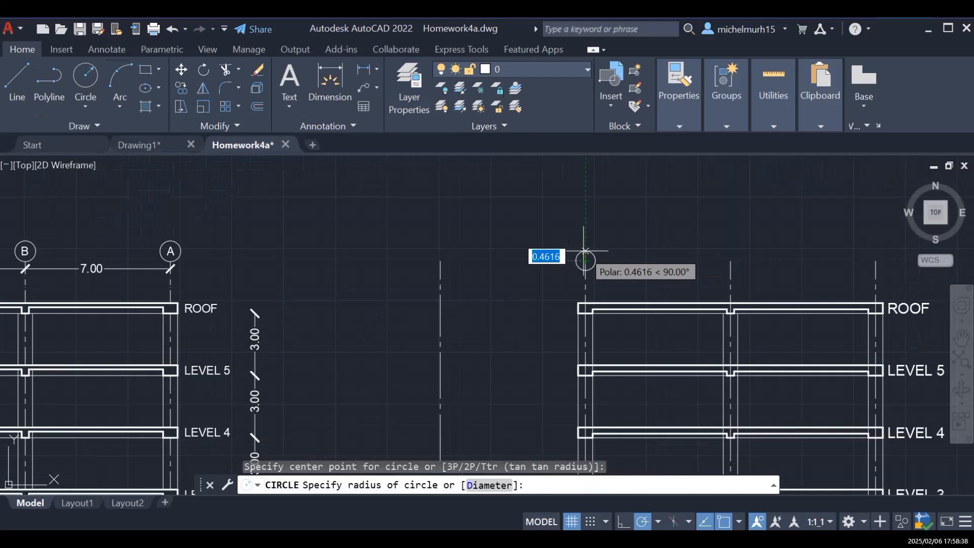
left_click(585, 251)
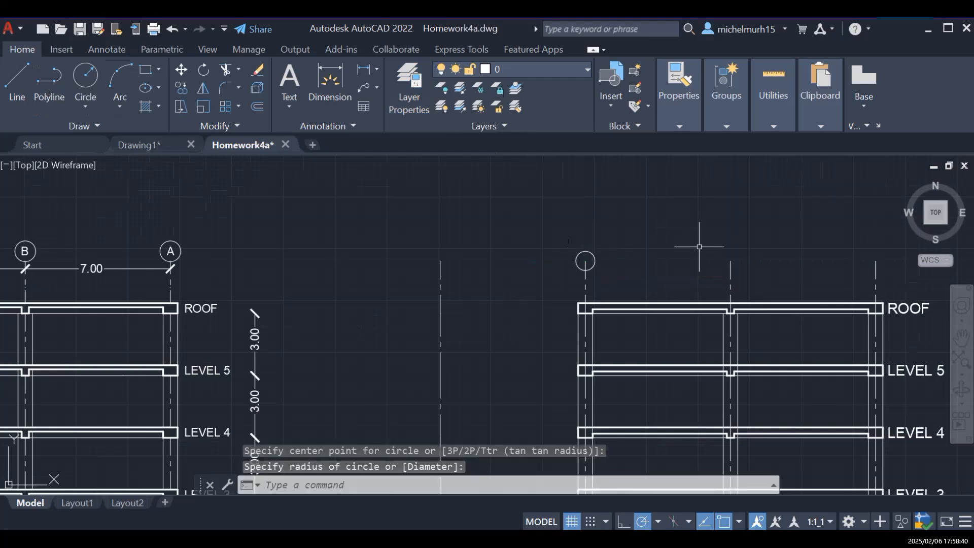
Step: Move the new circle up from its bottom quadrant so that it rests on the upper end of the second grid line
left_click(590, 255)
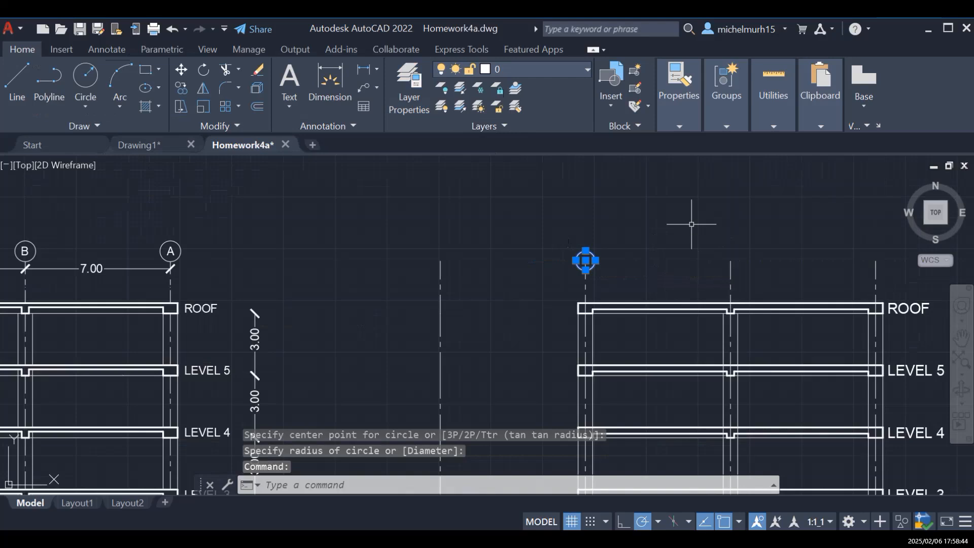
type("move")
key("Return")
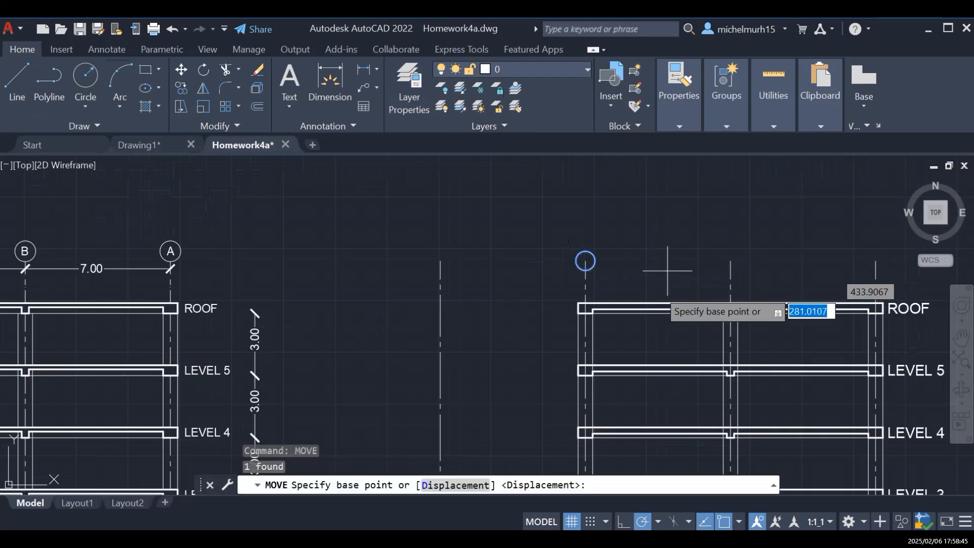
left_click(585, 261)
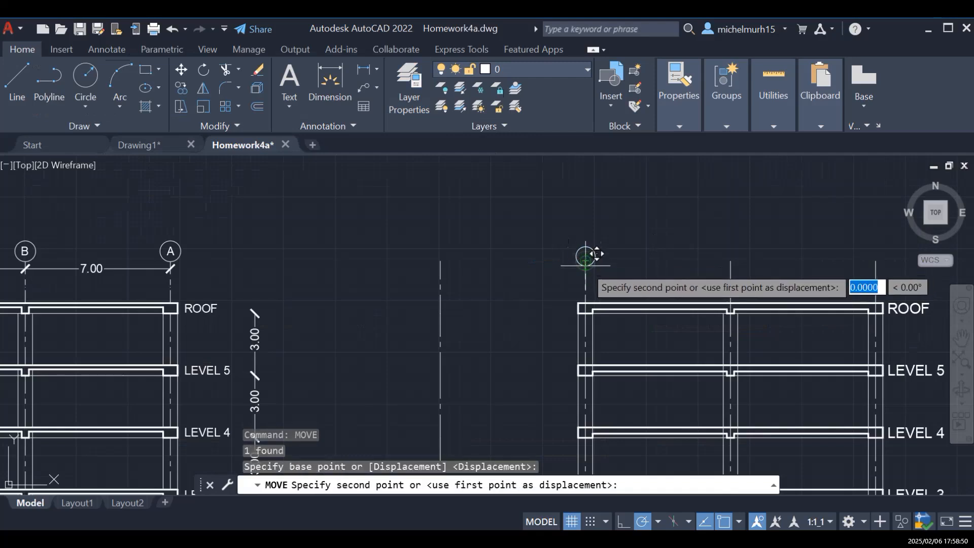
scroll(600, 259, "up", 3)
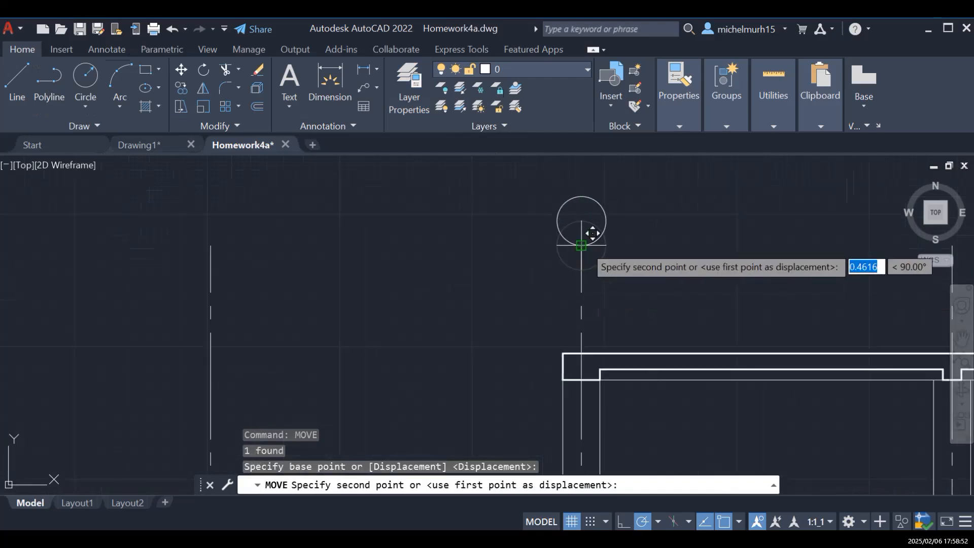
left_click(584, 246)
key("Escape")
scroll(784, 236, "down", 3)
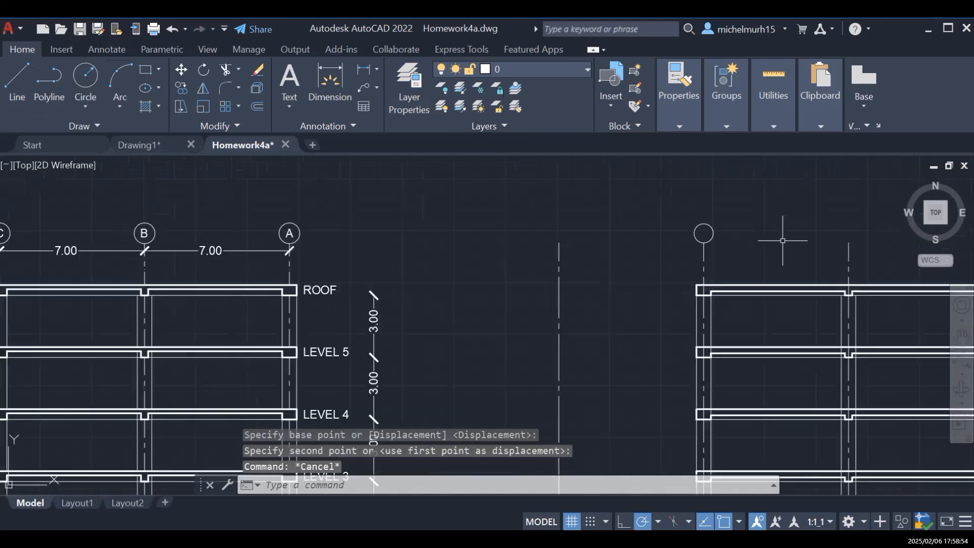
left_click(711, 226)
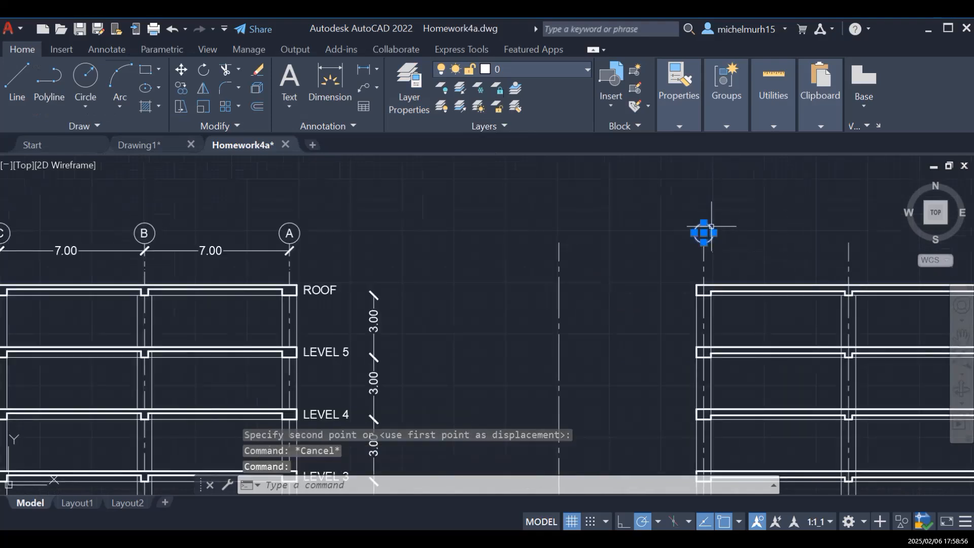
scroll(756, 250, "up", 3)
key("Escape")
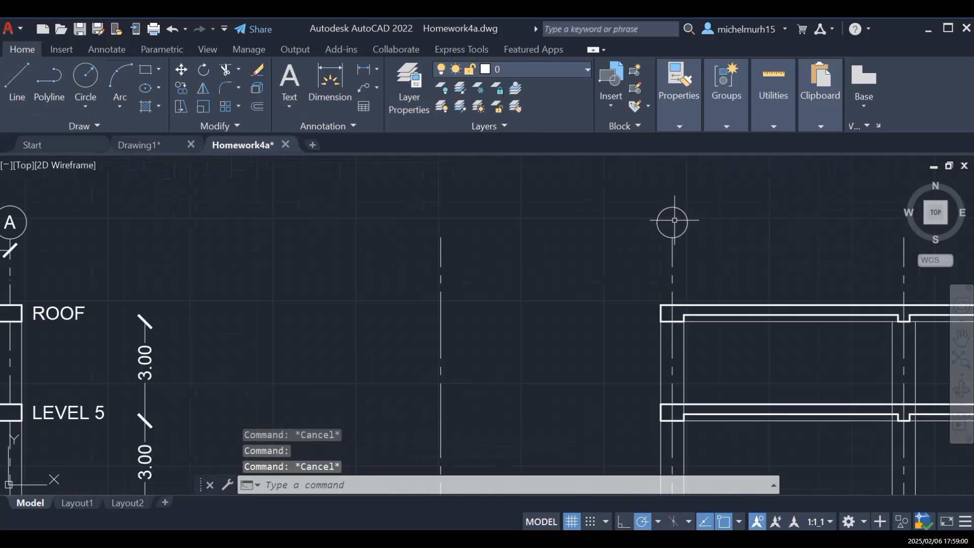
left_click(669, 222)
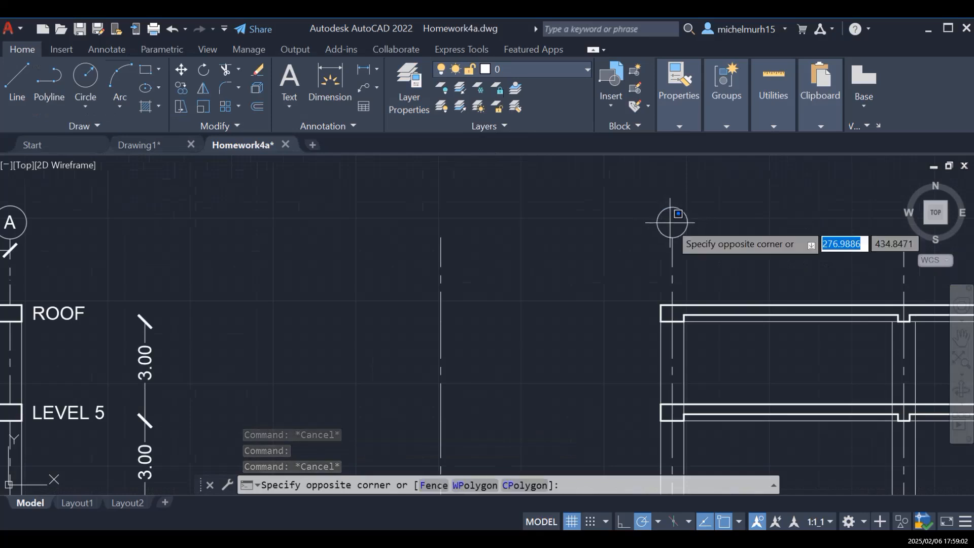
key("Escape")
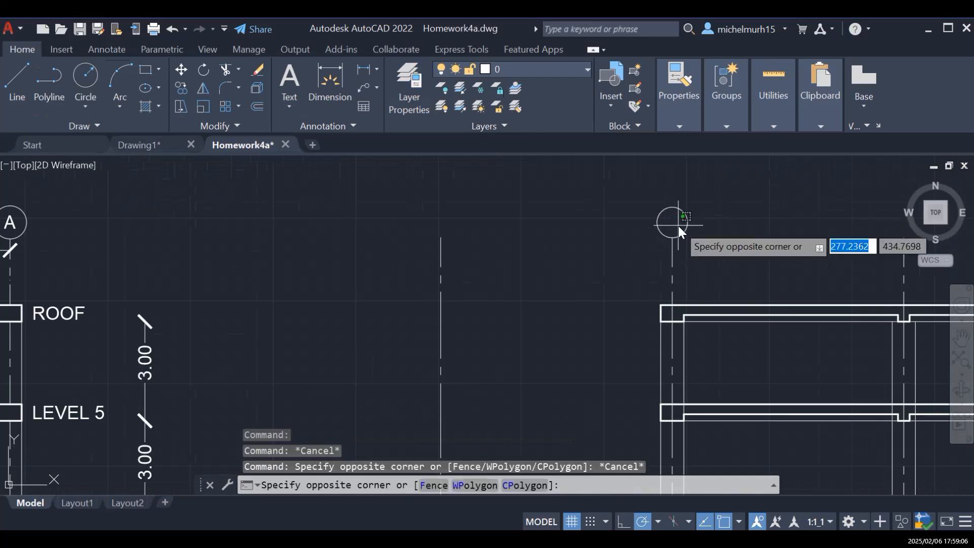
type("tex")
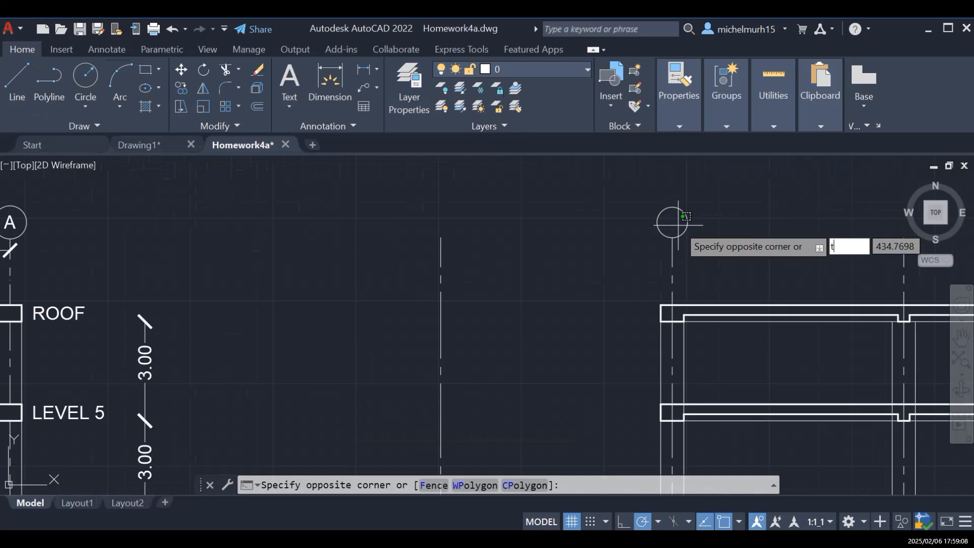
key("Escape")
scroll(678, 223, "up", 3)
scroll(823, 287, "down", 5)
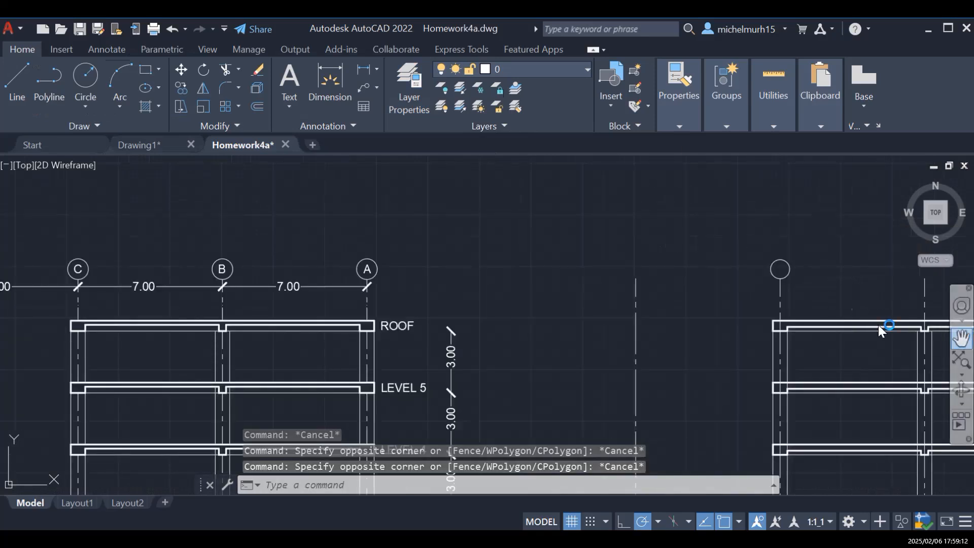
Step: Copy the grid bubble from its bottom quadrant to the upper ends of the copied section's first, third and fourth grid lines
left_click(953, 339)
scroll(847, 311, "down", 5)
mouse_move(852, 321)
left_mouse_down()
mouse_move(717, 330)
mouse_move(609, 318)
left_mouse_up()
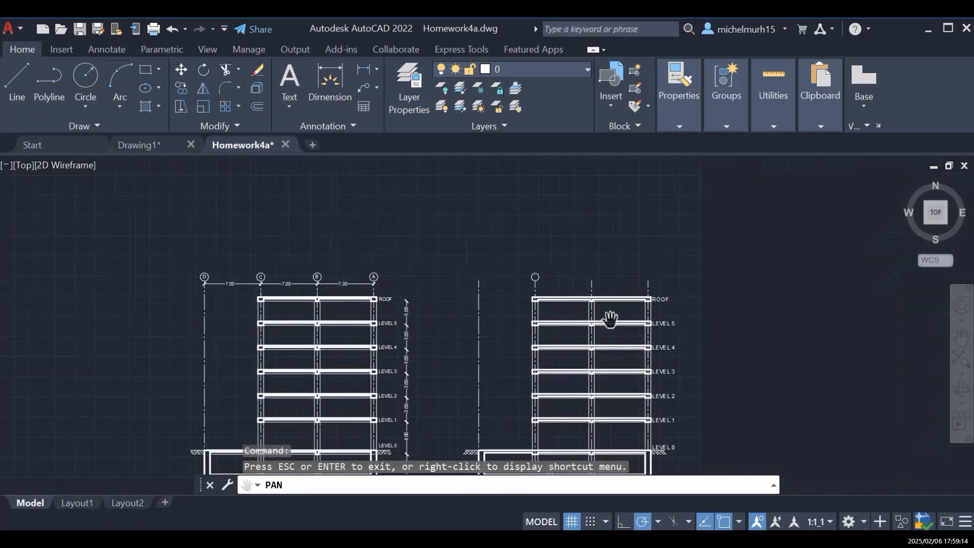
key("Escape")
left_click(535, 276)
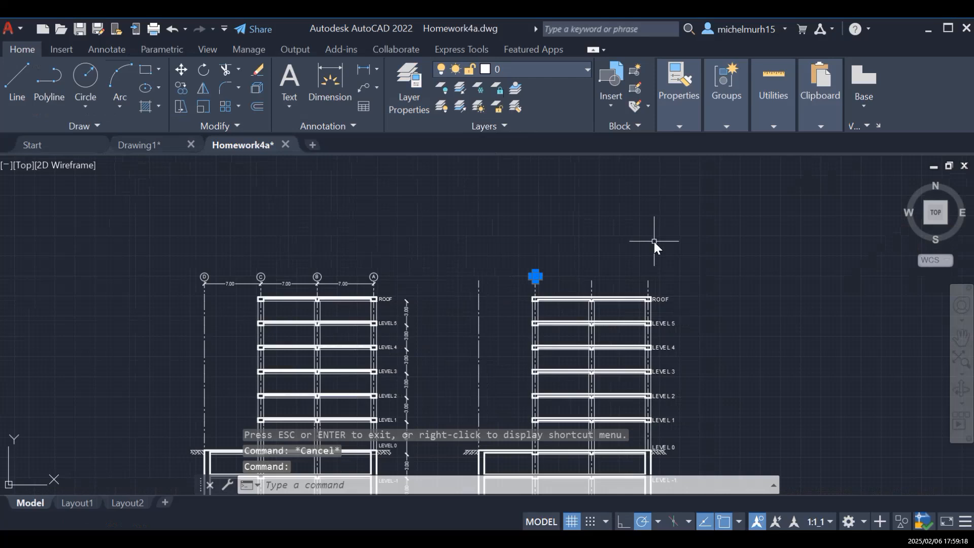
type("co")
key("Return")
scroll(558, 276, "up", 3)
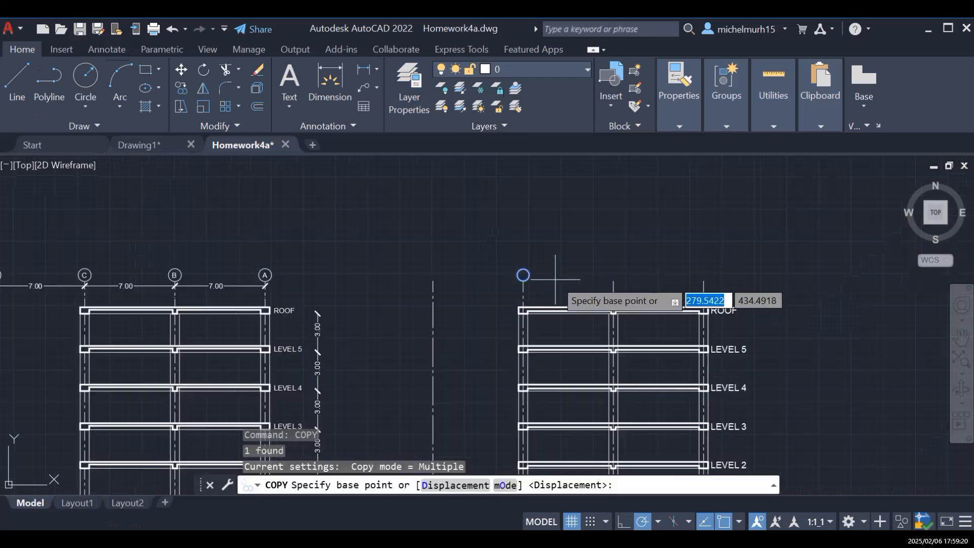
left_click(509, 270)
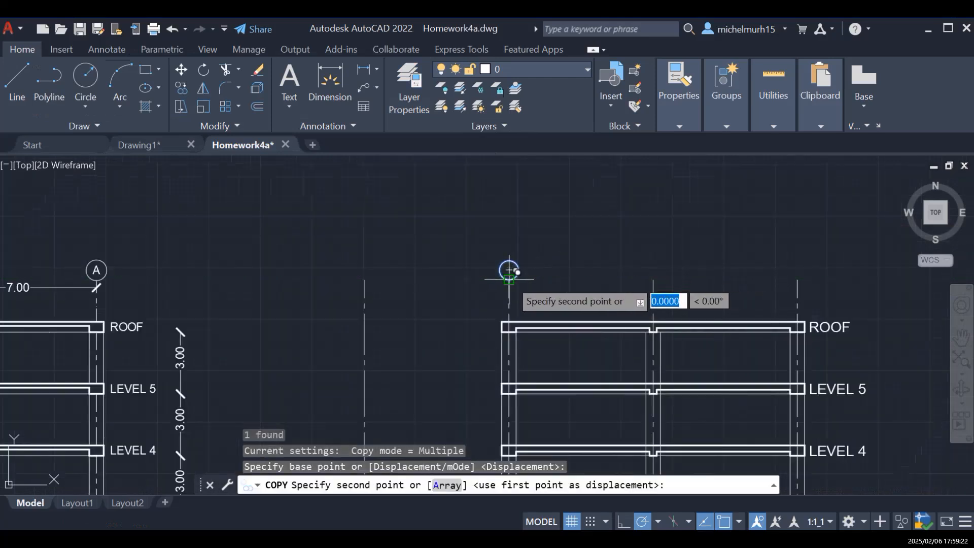
left_click(362, 270)
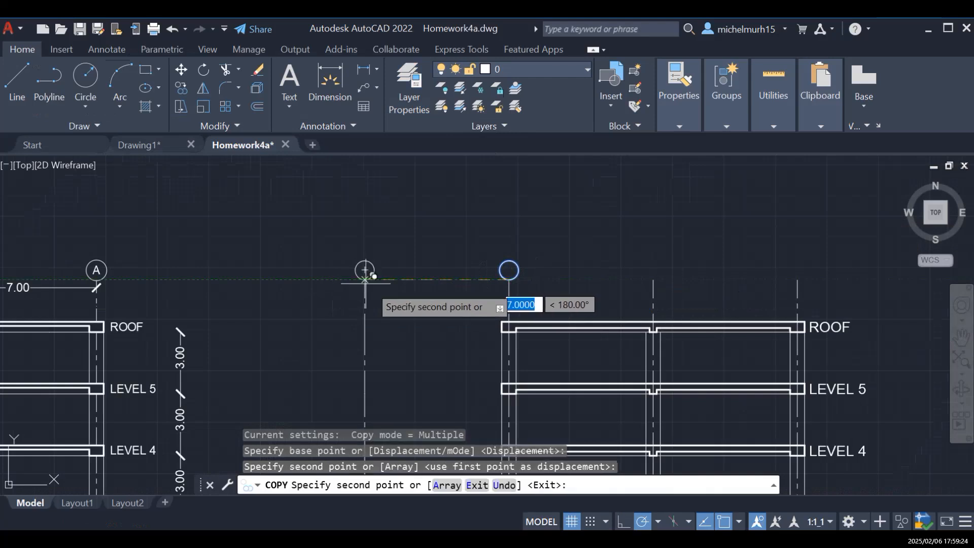
left_click(652, 270)
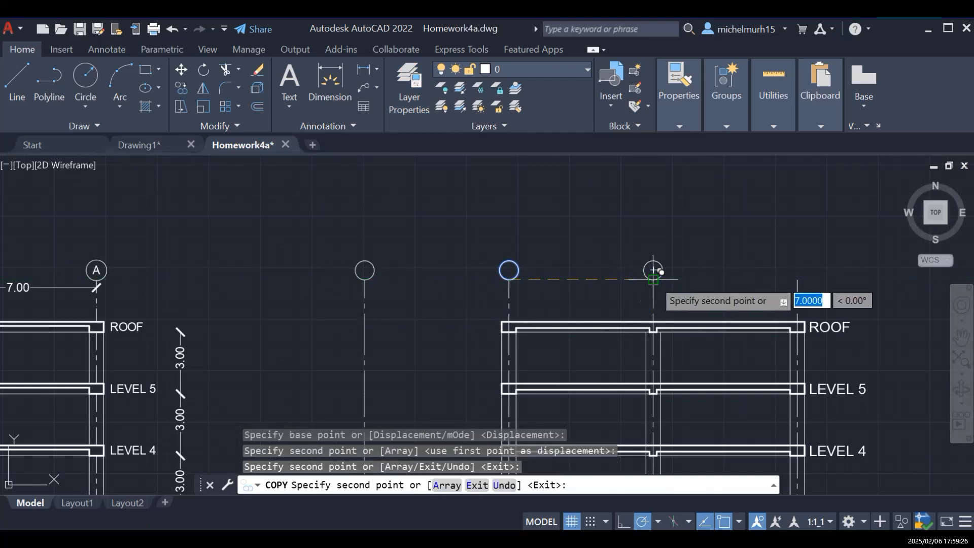
left_click(798, 270)
scroll(672, 276, "down", 5)
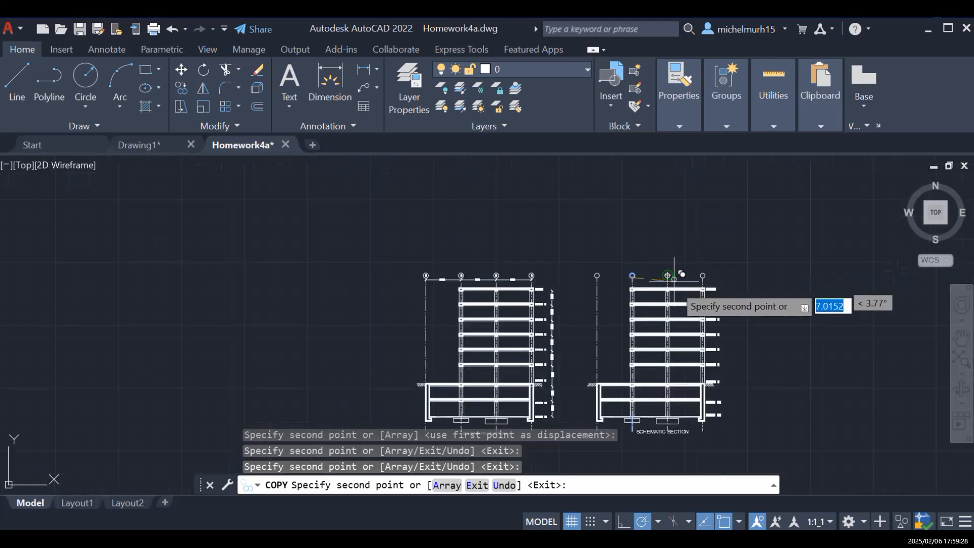
scroll(781, 350, "up", 4)
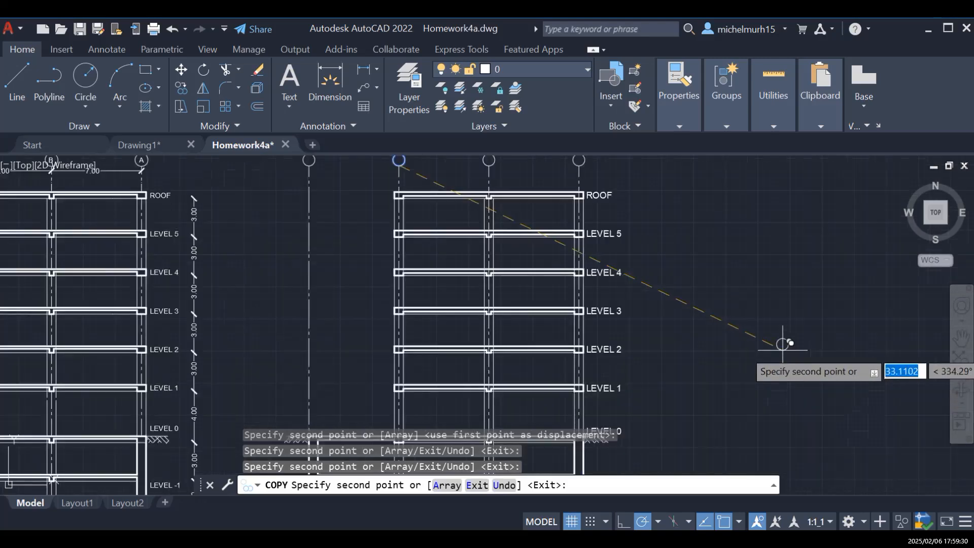
key("Escape")
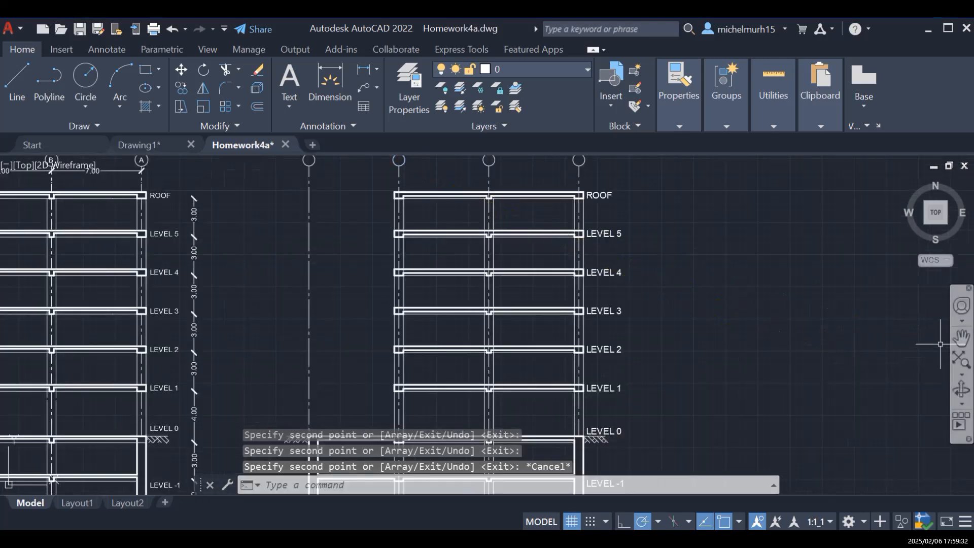
Step: Copy the copied section's ROOF label onto the bubble of its first grid line and select the new label
left_click(960, 338)
left_click_drag(498, 307, 603, 417)
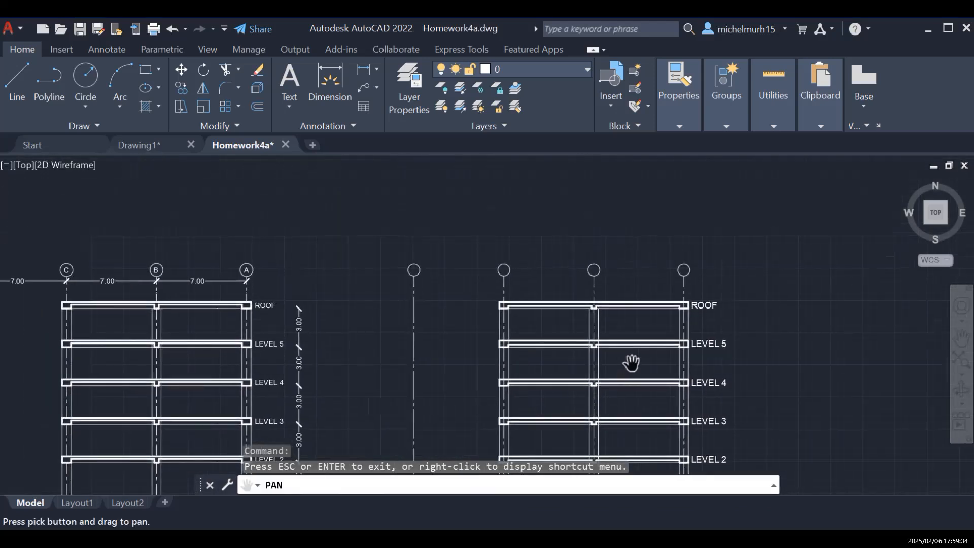
mouse_move(488, 360)
left_mouse_down()
mouse_move(586, 376)
mouse_move(602, 365)
left_mouse_up()
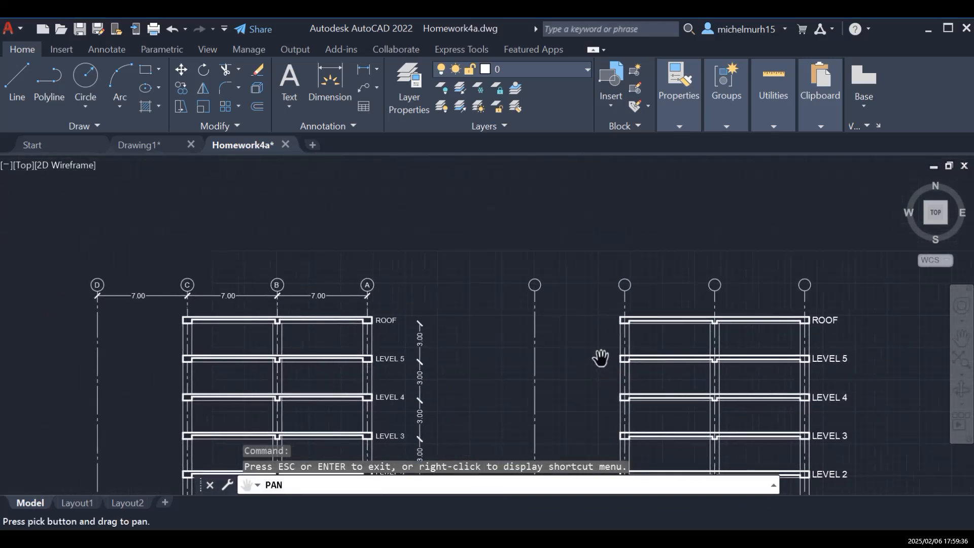
scroll(599, 345, "up", 4)
mouse_move(496, 291)
left_mouse_down()
mouse_move(581, 411)
mouse_move(568, 390)
mouse_move(306, 366)
left_mouse_up()
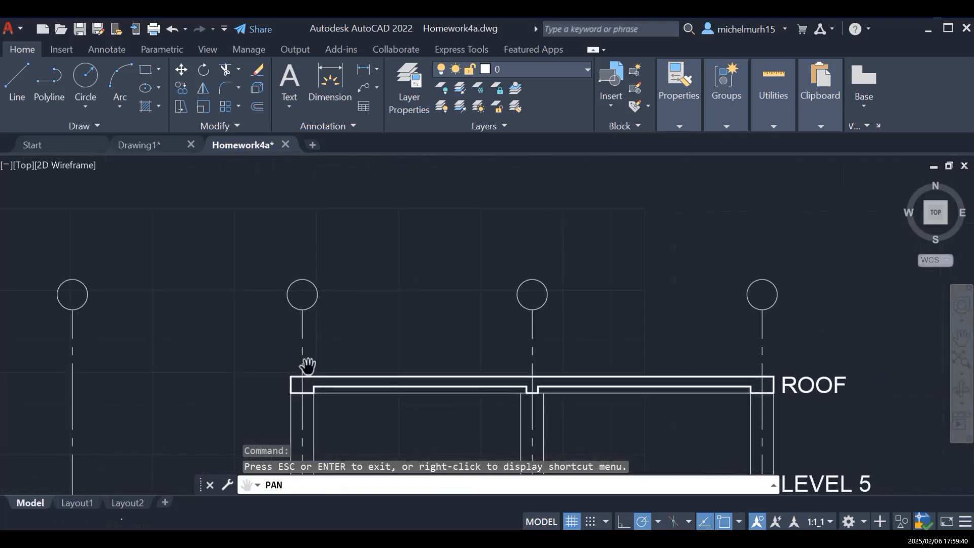
key("Escape")
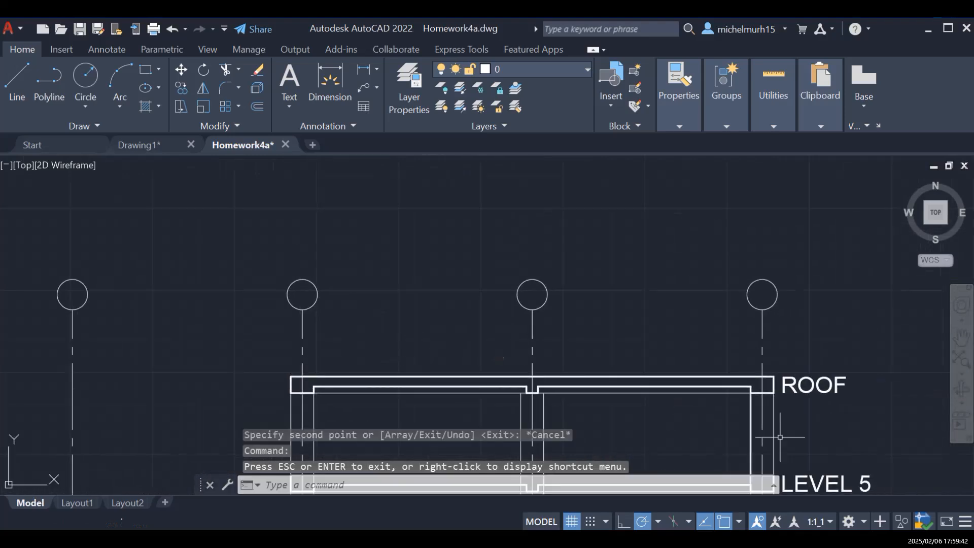
left_click(802, 395)
key("Escape")
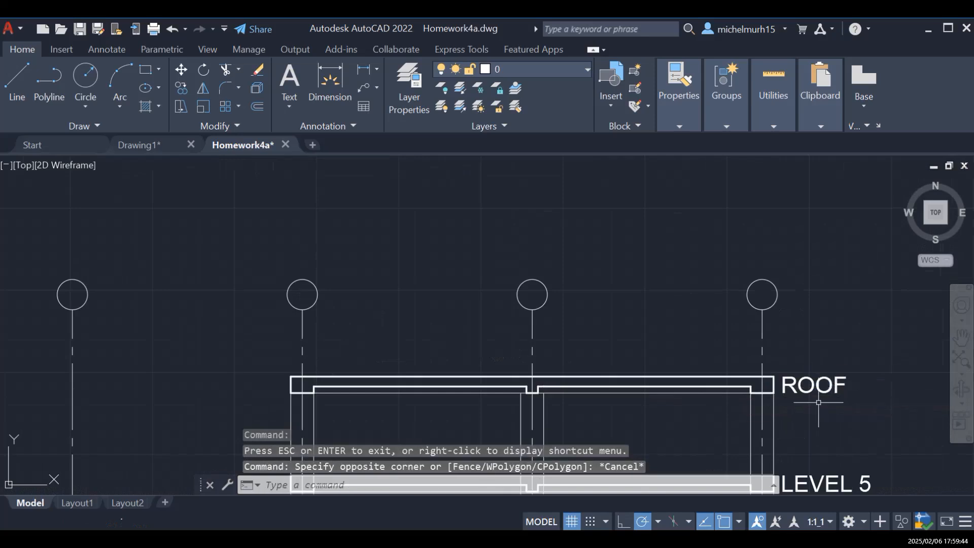
left_click(817, 385)
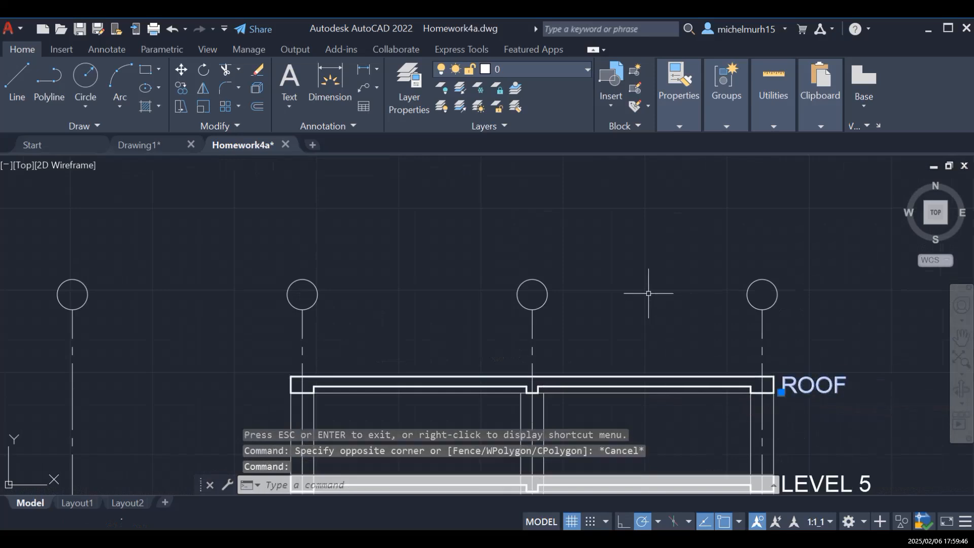
type("copy")
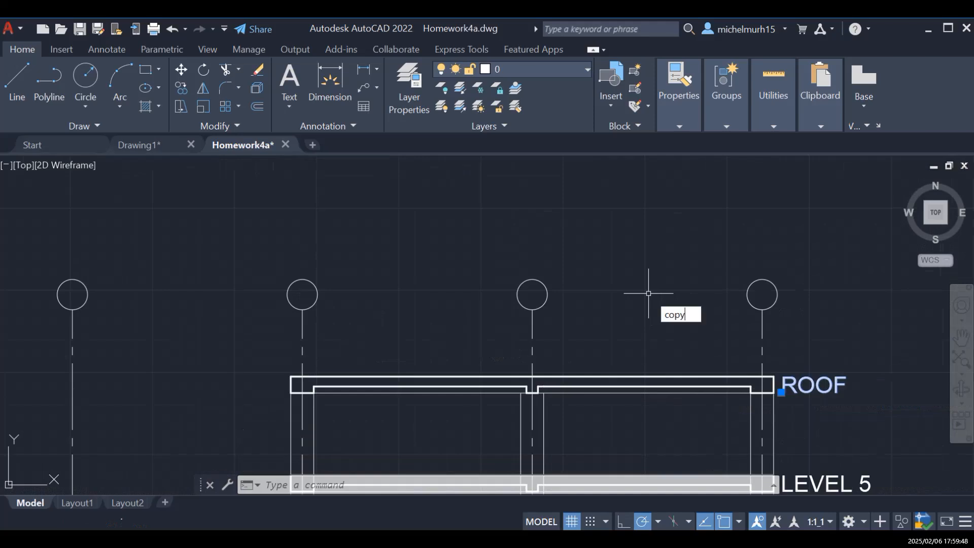
key("Return")
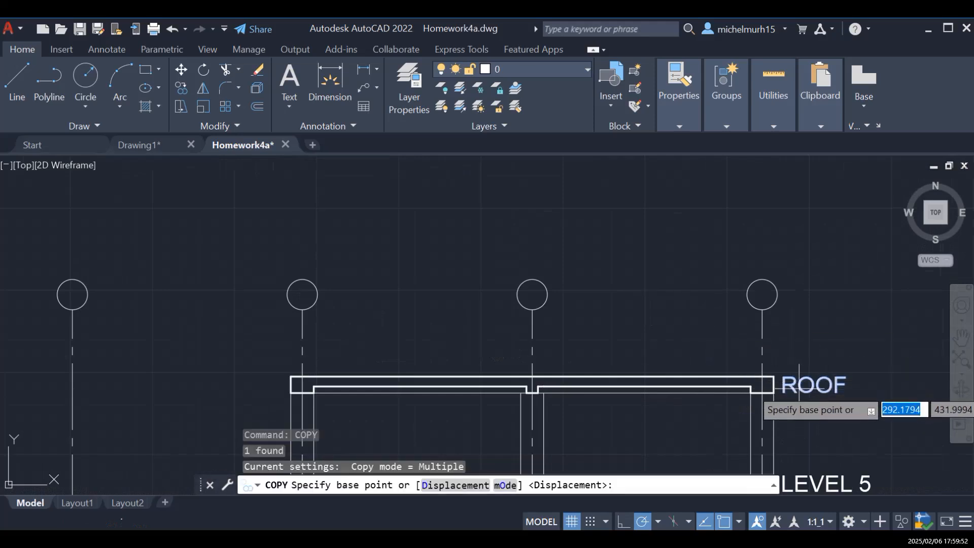
left_click(798, 386)
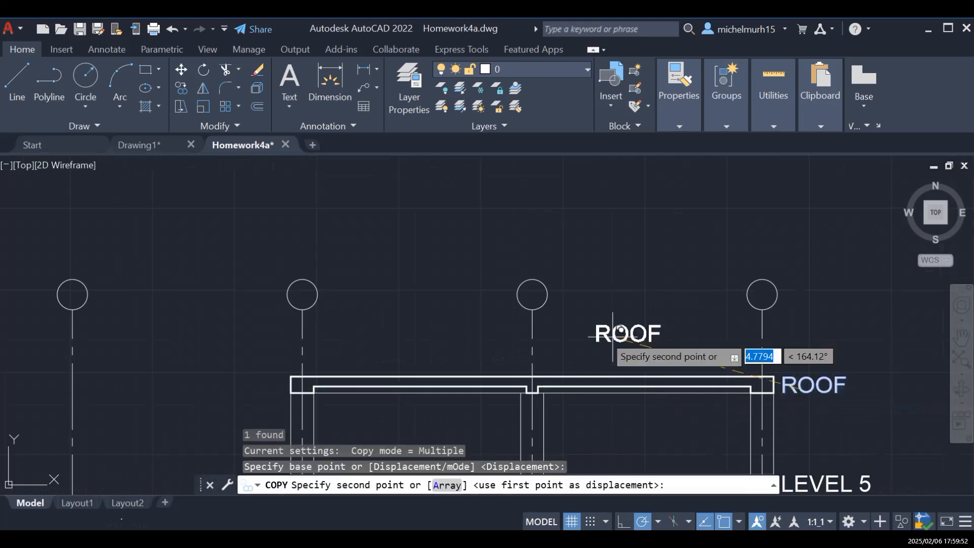
left_click(72, 295)
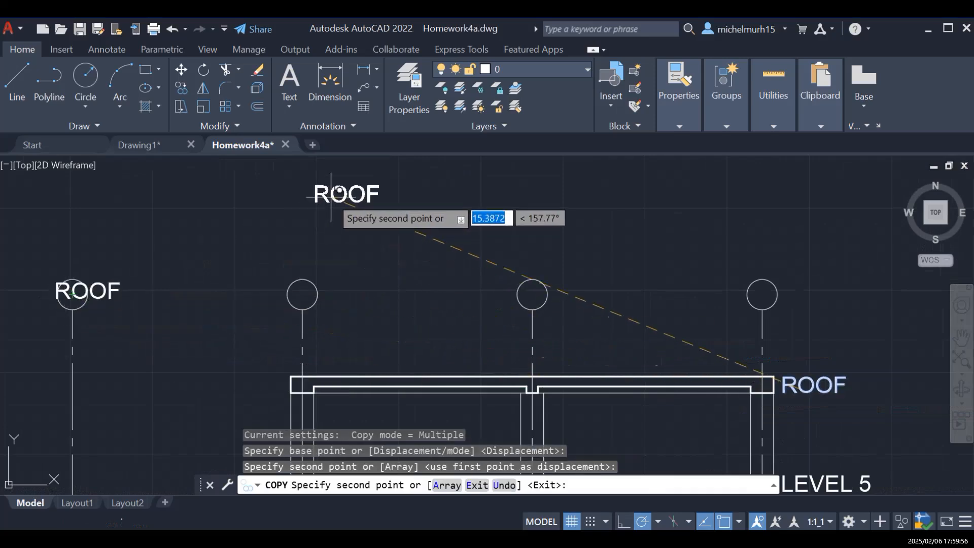
key("Escape")
left_click(113, 291)
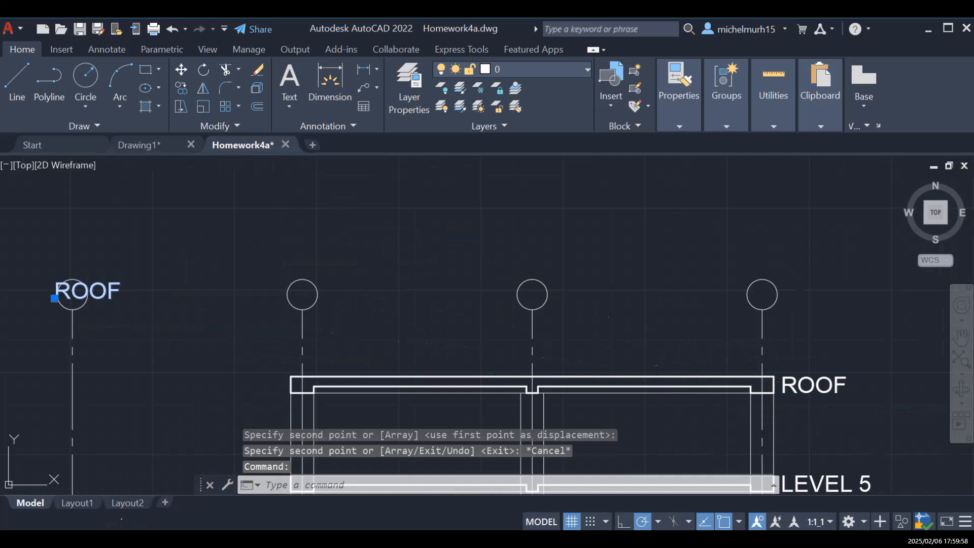
Step: Change the ROOF text on the copied section's first grid bubble to D, spaced to sit inside the circle
double_click(117, 291)
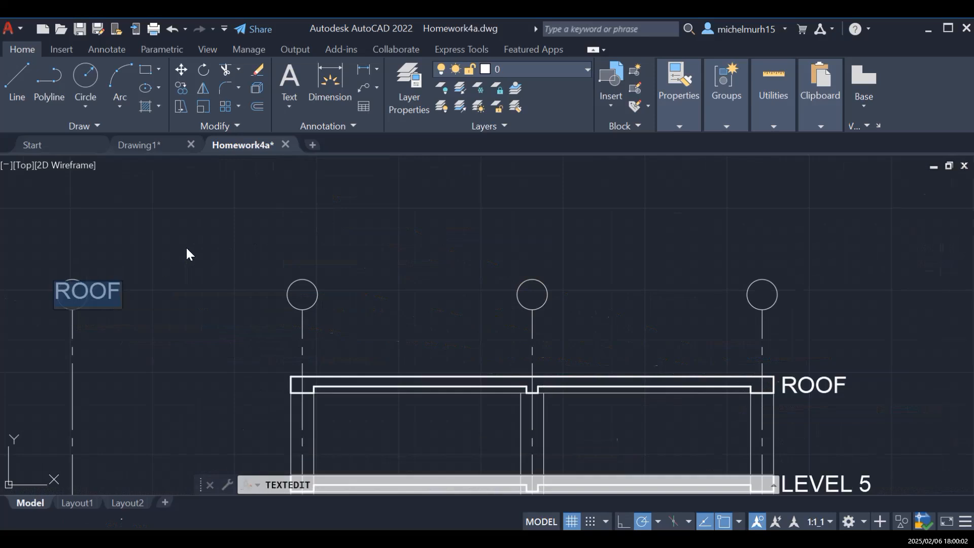
type("d")
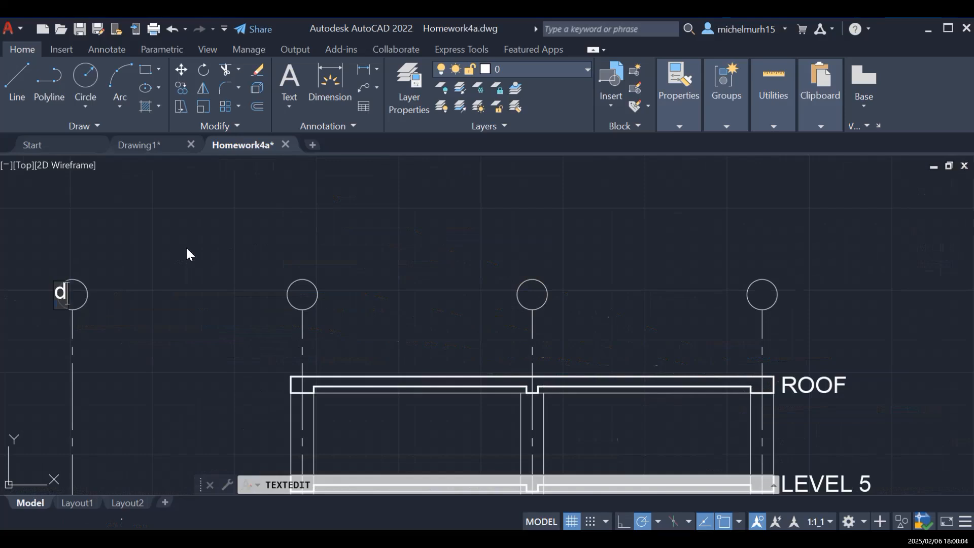
key("BackSpace")
type("D")
key("Left")
left_click(124, 284)
key("Escape")
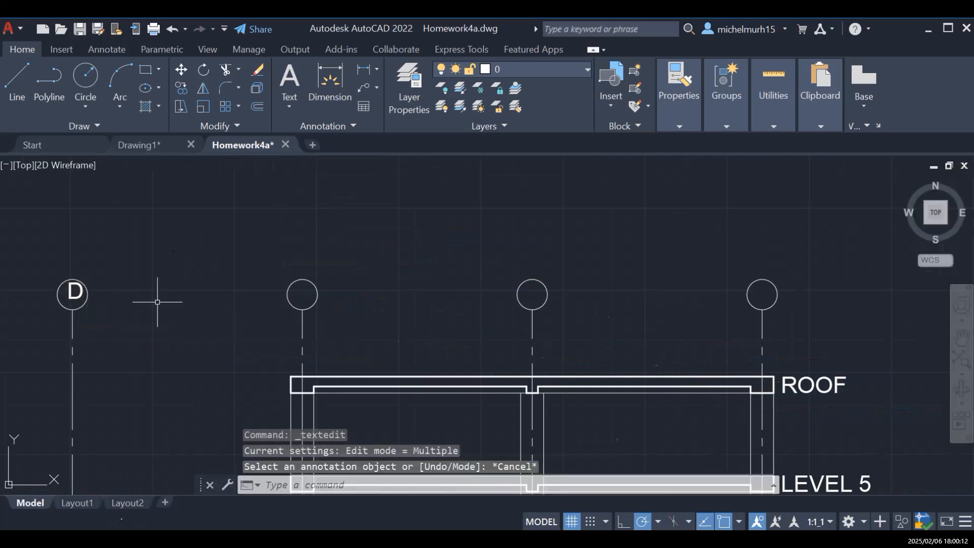
Step: Open the properties of the bubble letter D and set its text height to 0.3032
left_click(81, 294)
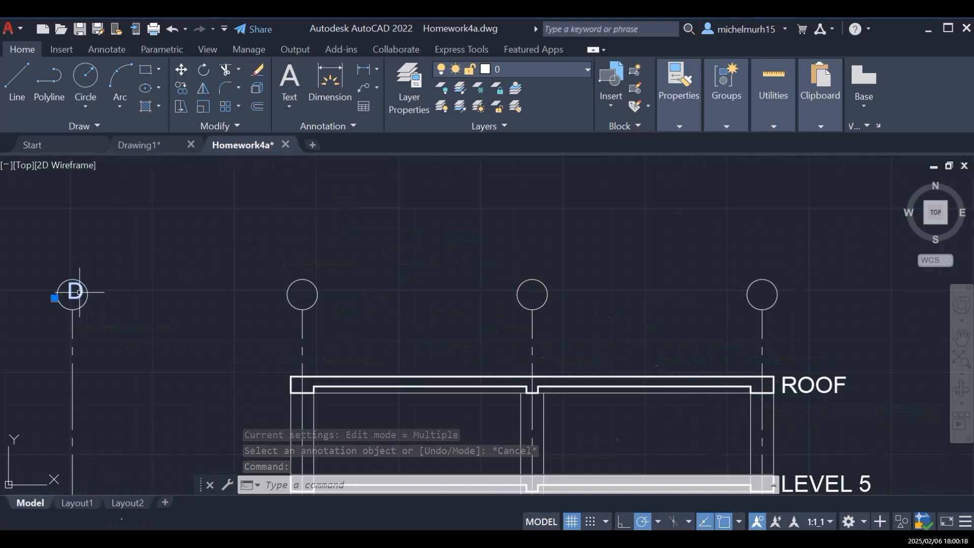
right_click(80, 295)
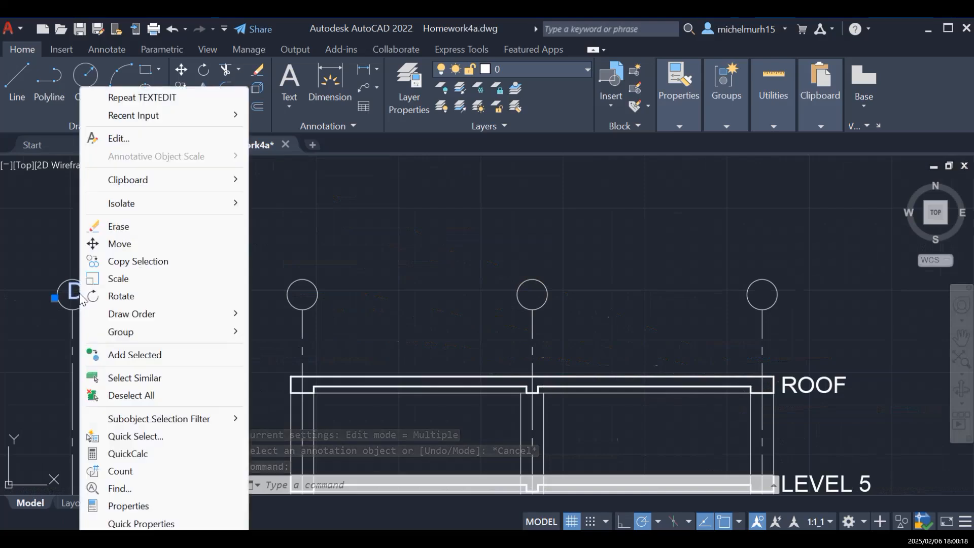
left_click(333, 266)
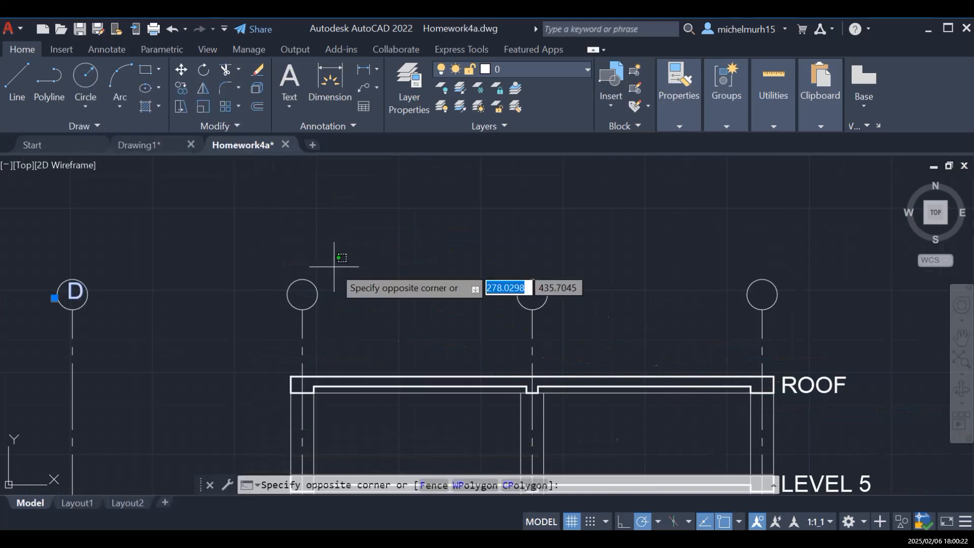
key("Escape")
right_click(80, 298)
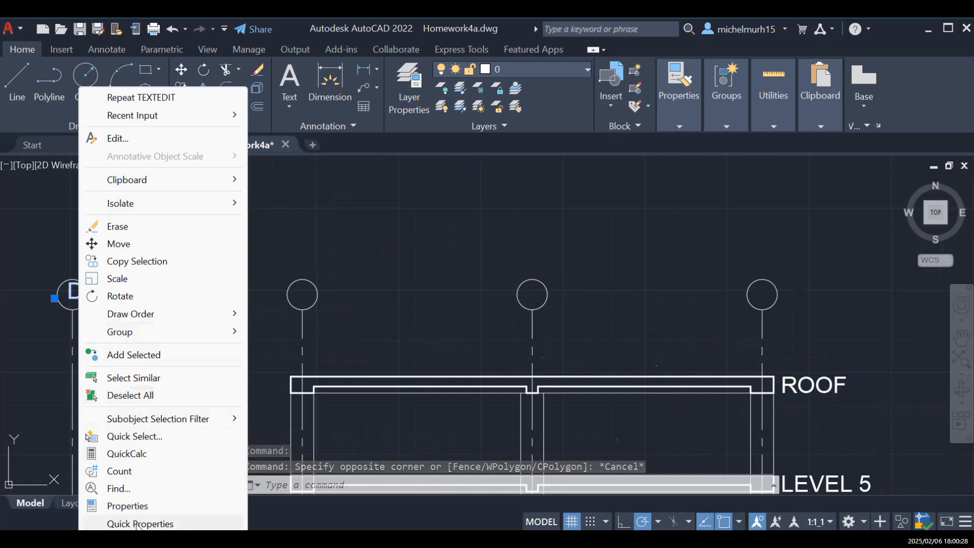
left_click(122, 506)
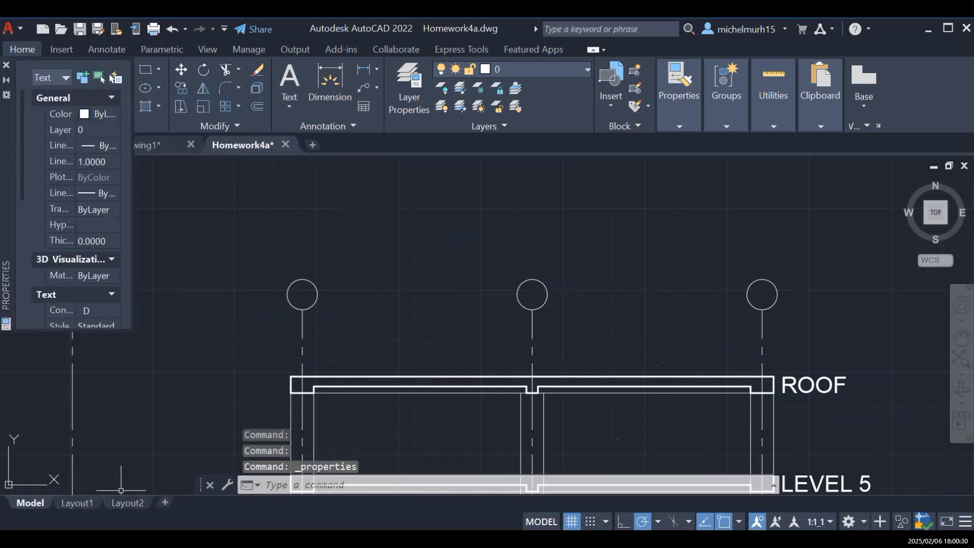
scroll(96, 269, "down", 2)
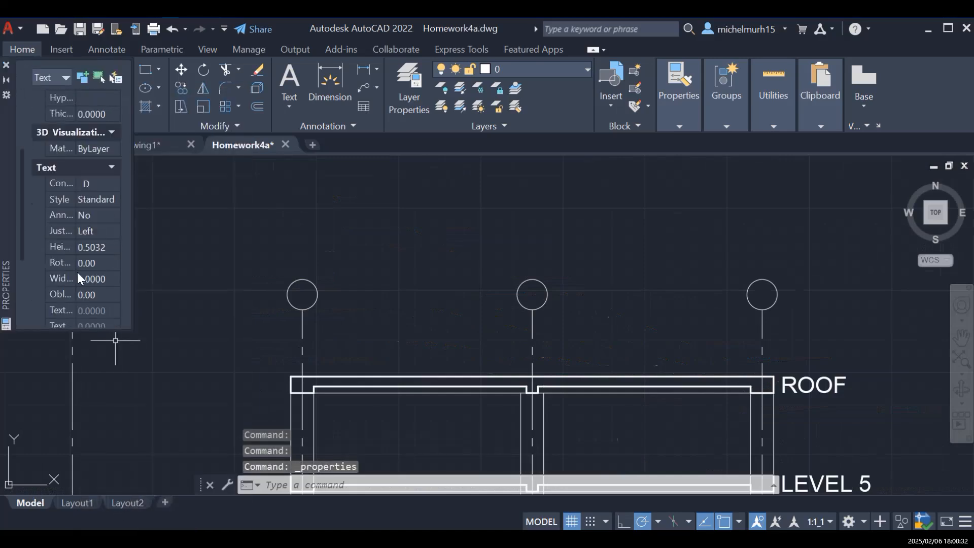
left_click(87, 246)
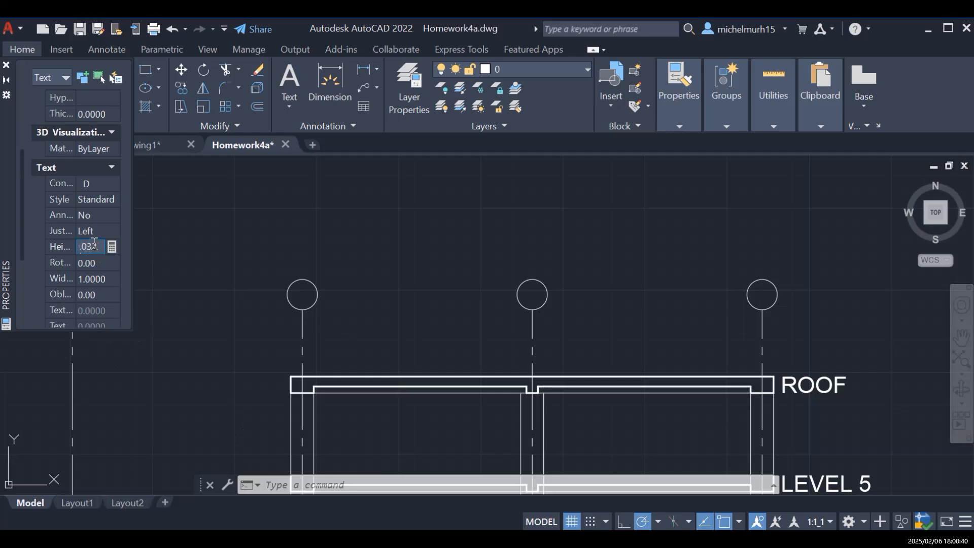
key("Return")
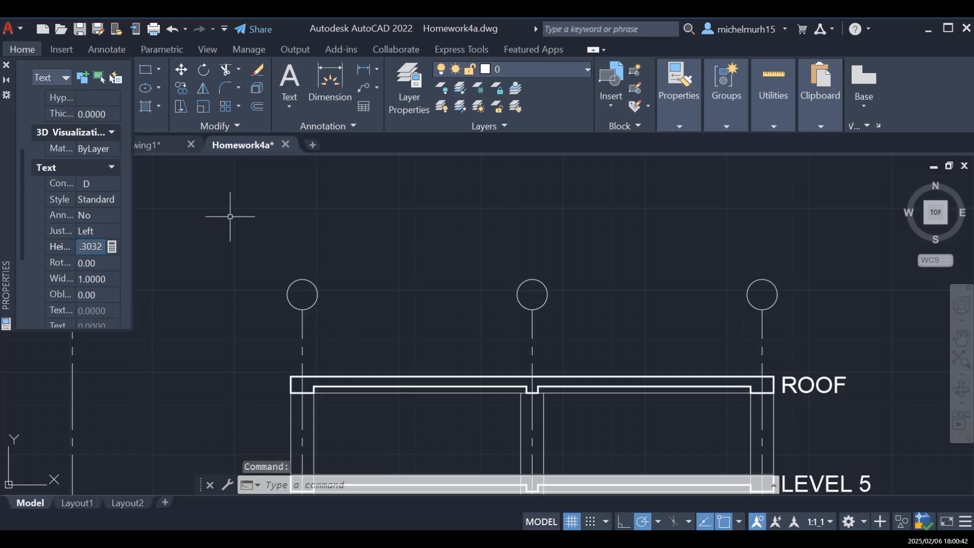
scroll(581, 265, "down", 4)
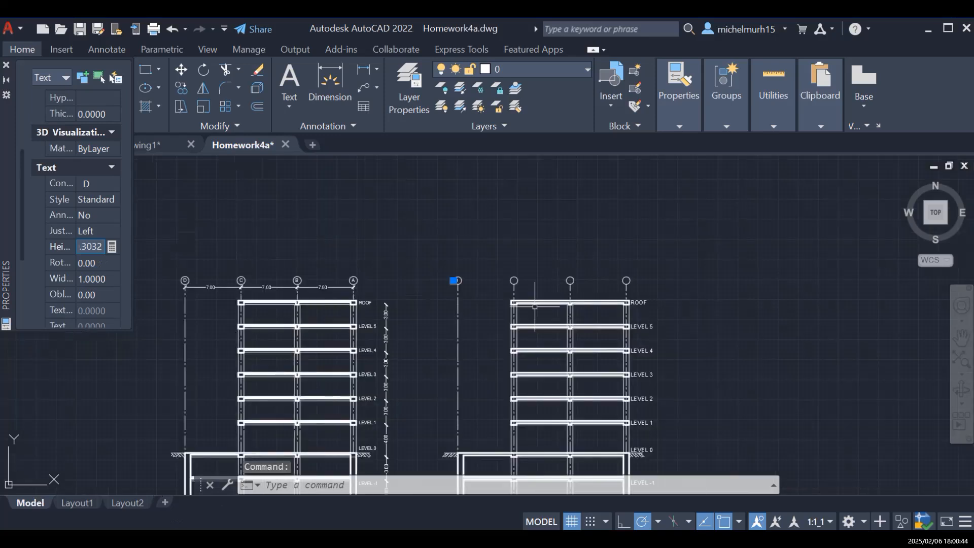
scroll(512, 317, "up", 2)
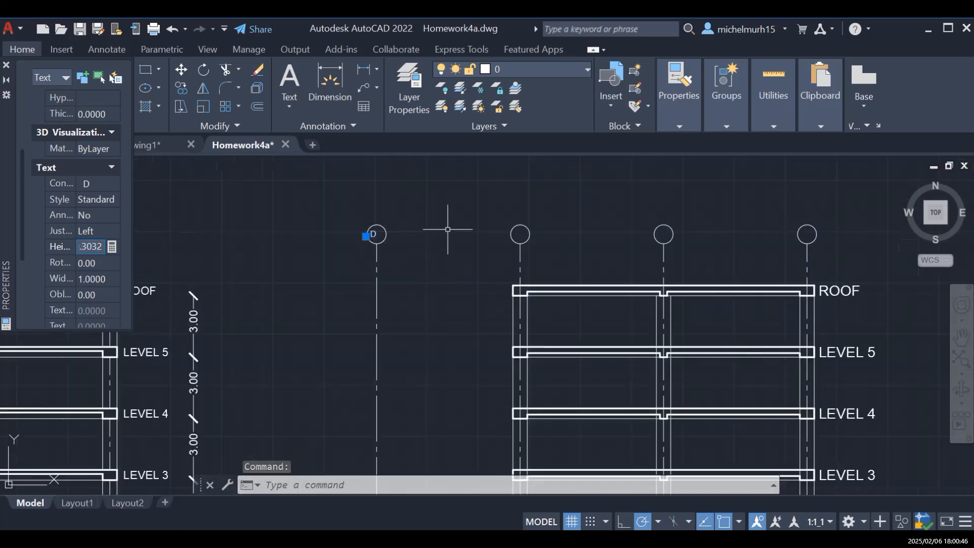
Step: Set the text height of the letter D in the first grid bubble to 0.4032
key("Escape")
left_click(374, 232)
scroll(94, 266, "down", 2)
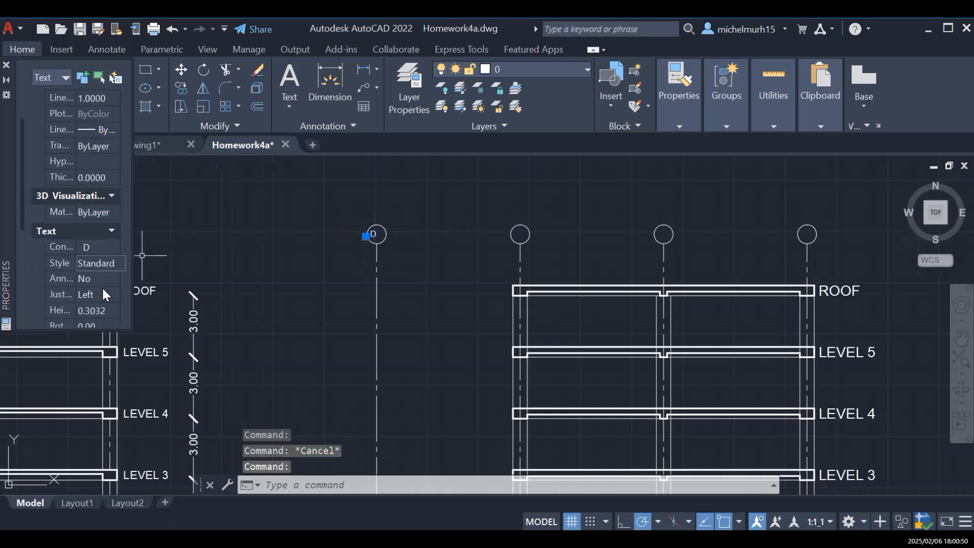
left_click(87, 309)
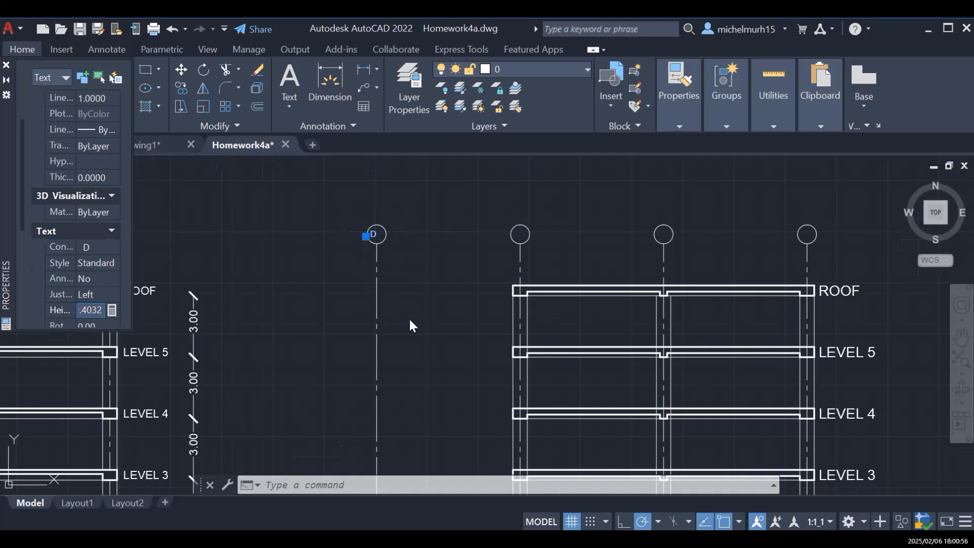
key("Return")
key("Escape")
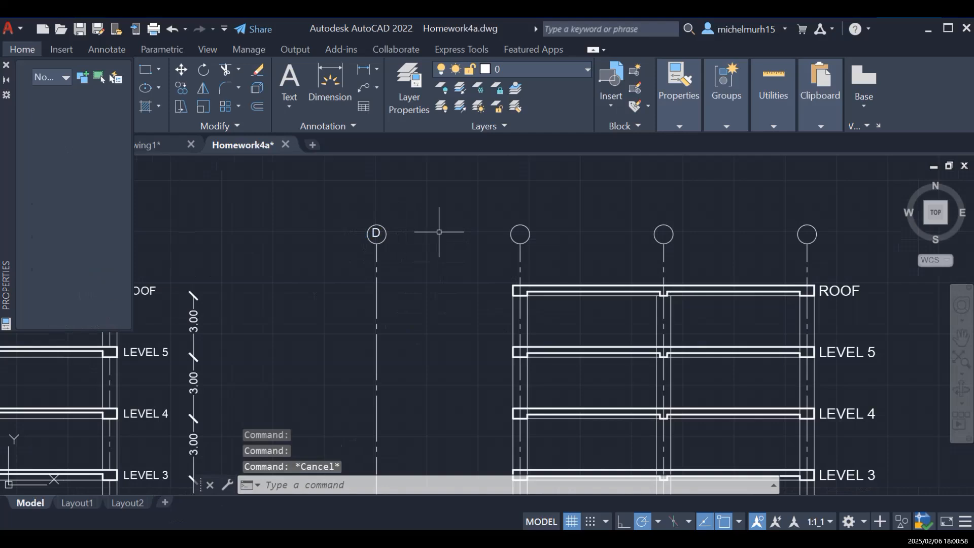
Step: Move the letter D about 0.16 diagonally down and to the right to centre it in the first grid bubble
left_click(376, 233)
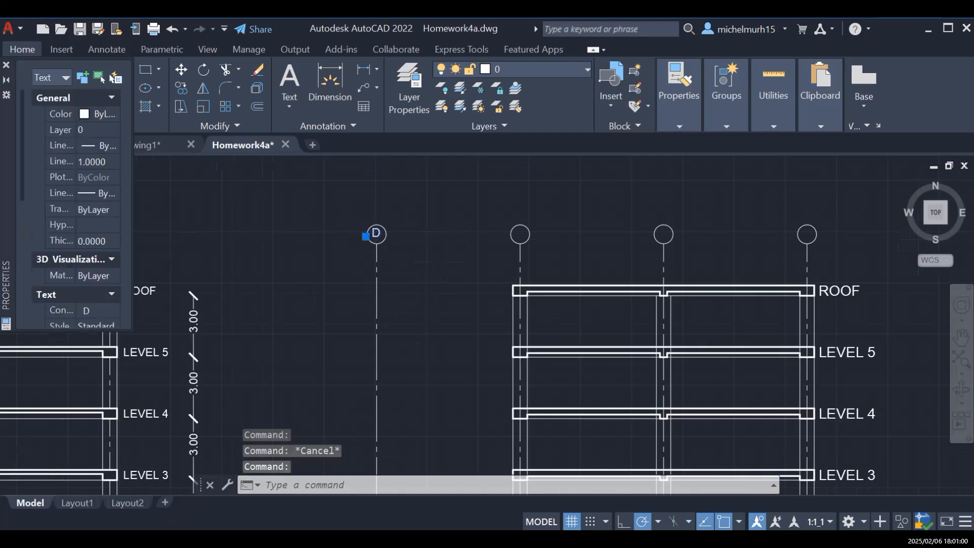
scroll(404, 241, "up", 4)
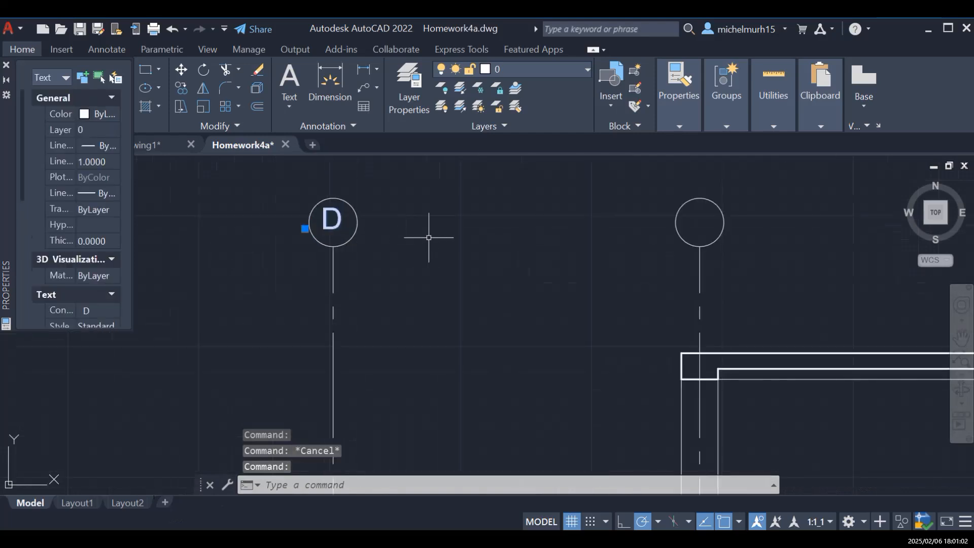
type("move")
key("Return")
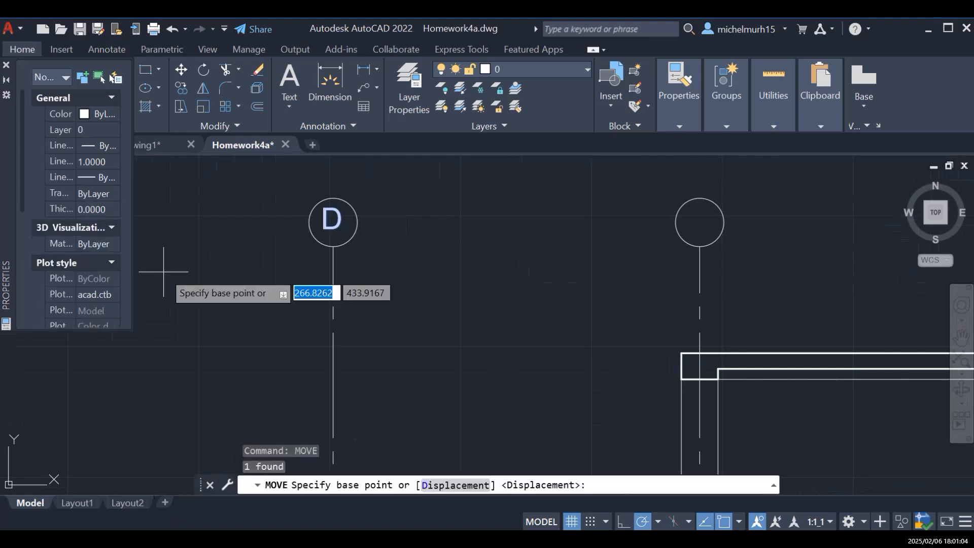
left_click(335, 217)
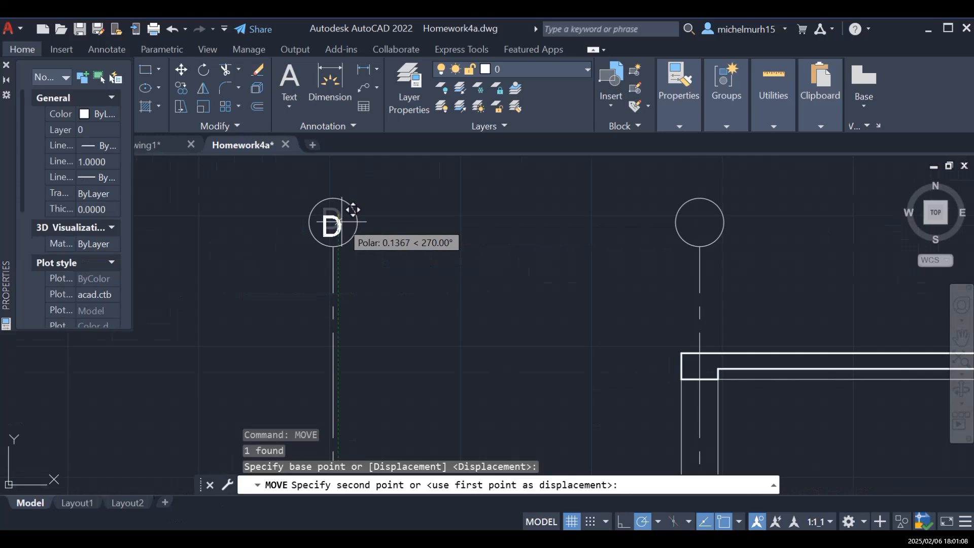
scroll(351, 207, "up", 2)
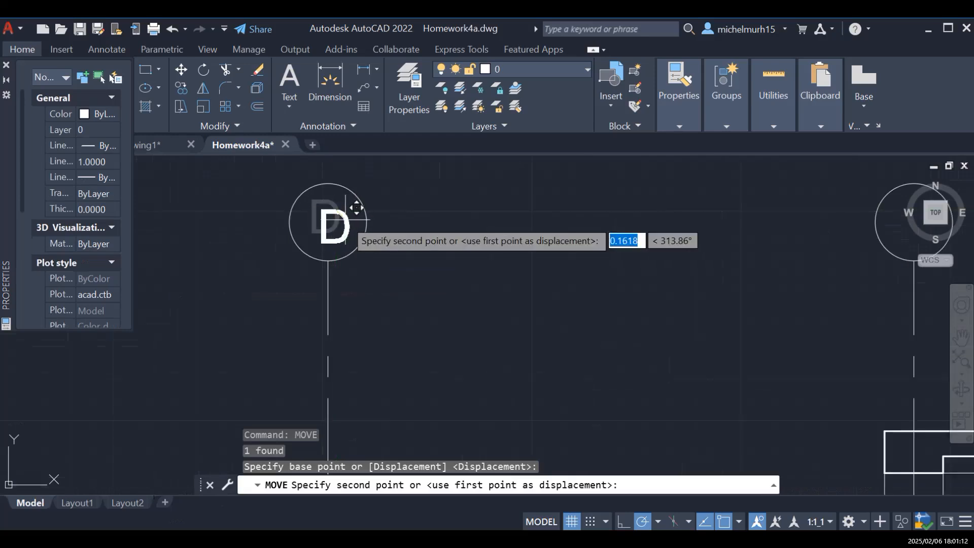
left_click(355, 208)
scroll(480, 221, "down", 4)
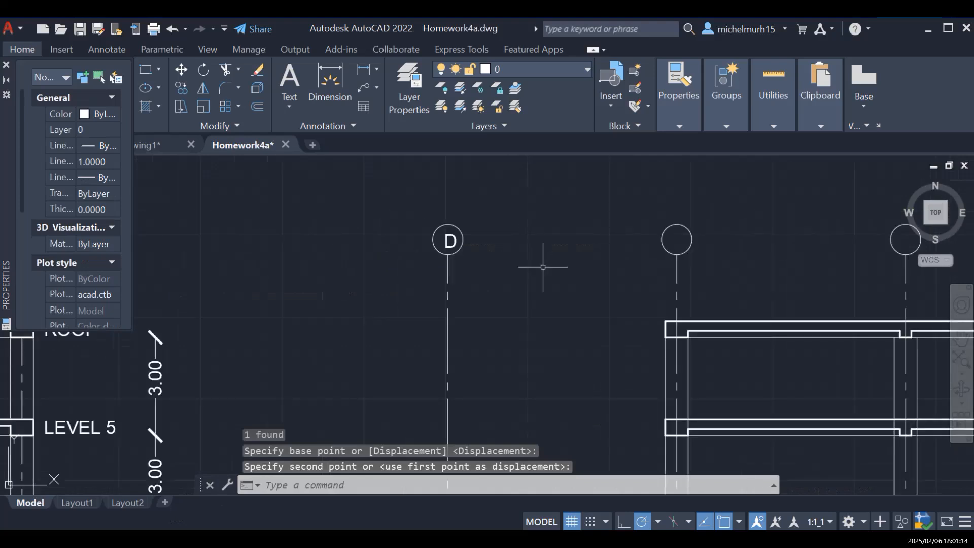
key("Escape")
Step: Copy the letter D from the first bubble's bottom quadrant to the matching points of the second, third and fourth grid bubbles
left_click(448, 239)
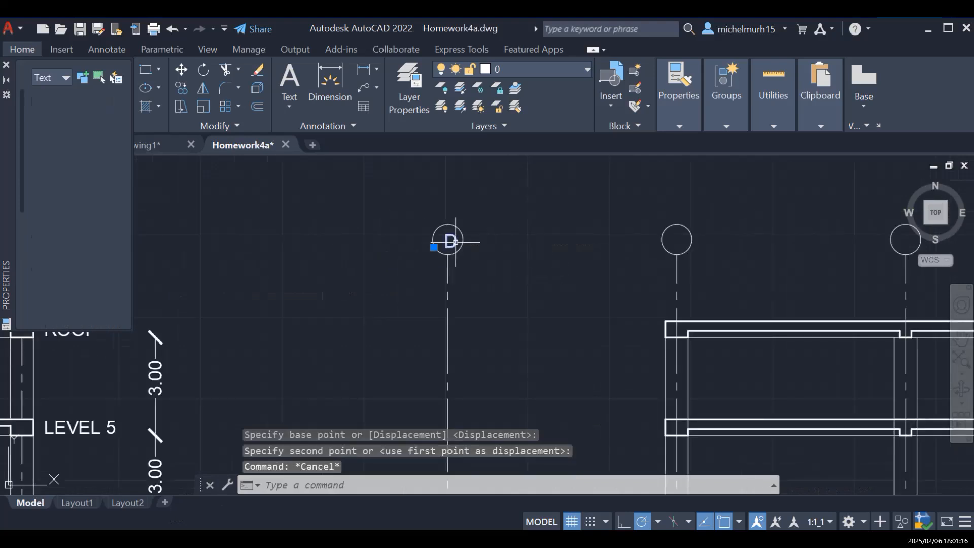
type("cop")
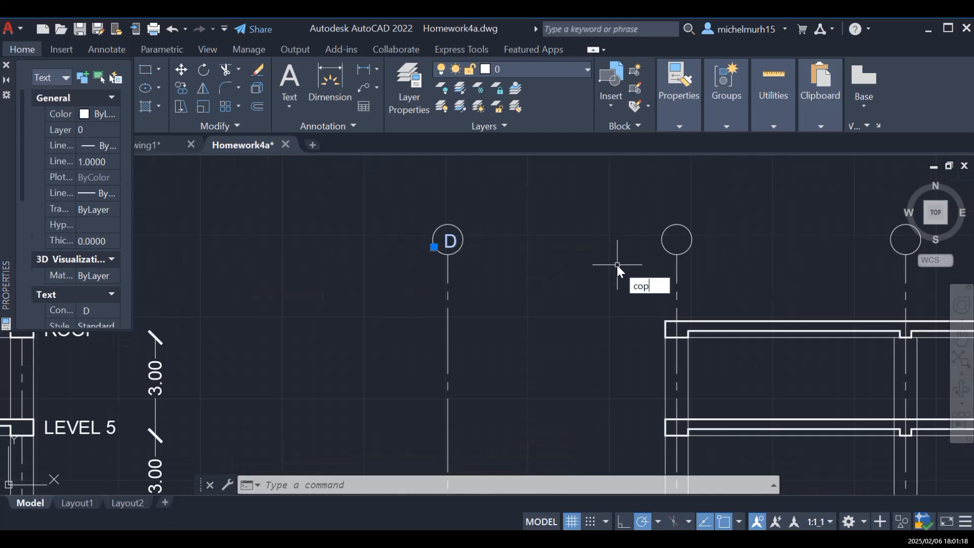
key("Return")
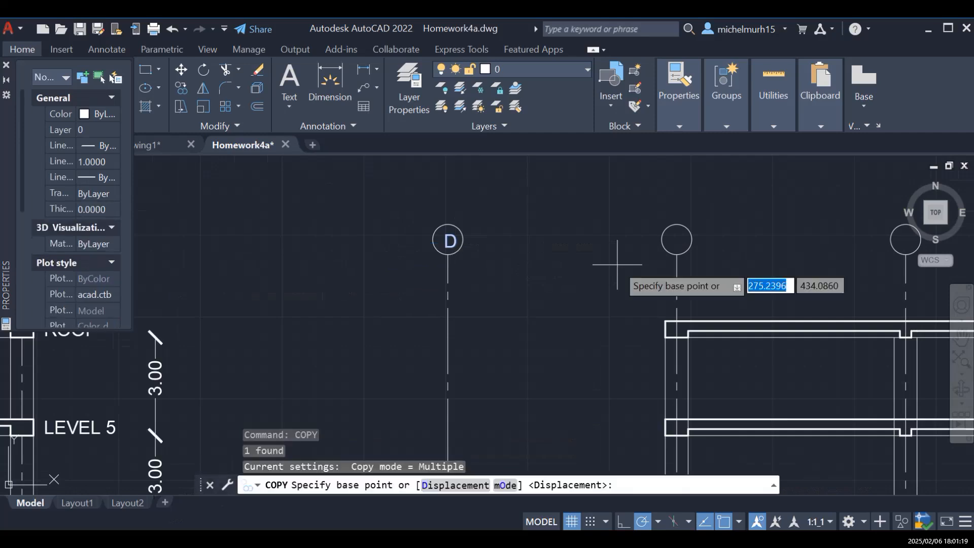
left_click(447, 254)
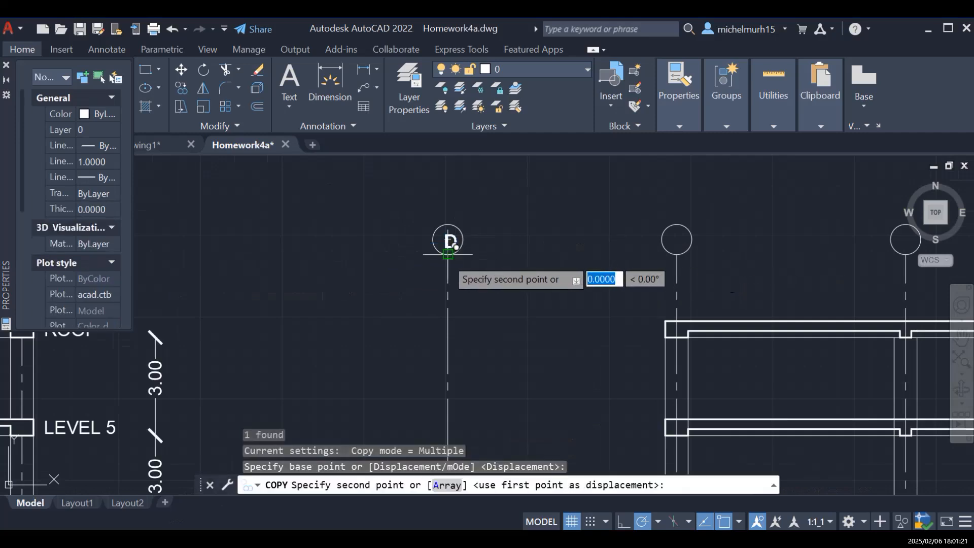
left_click(677, 254)
scroll(902, 318, "down", 3)
scroll(884, 312, "up", 1)
scroll(918, 307, "up", 2)
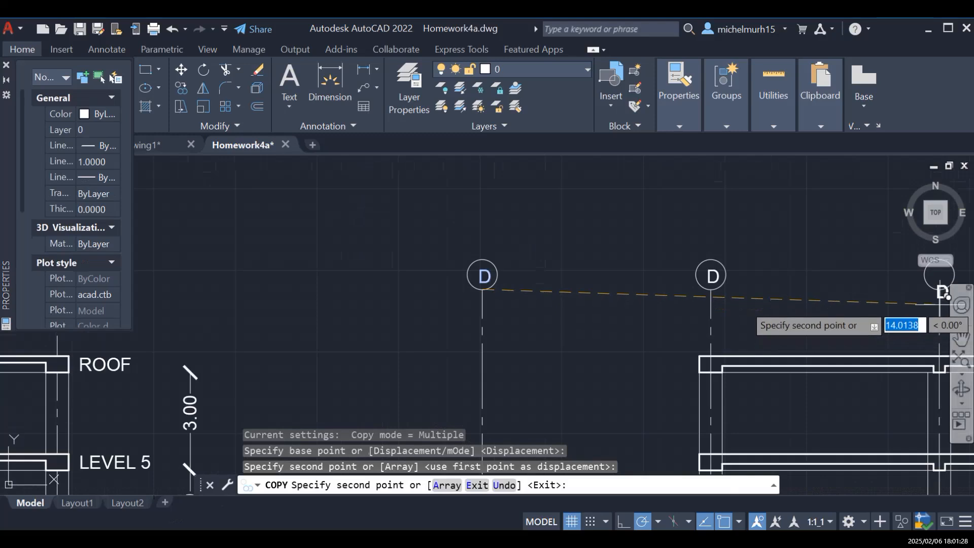
left_click(940, 289)
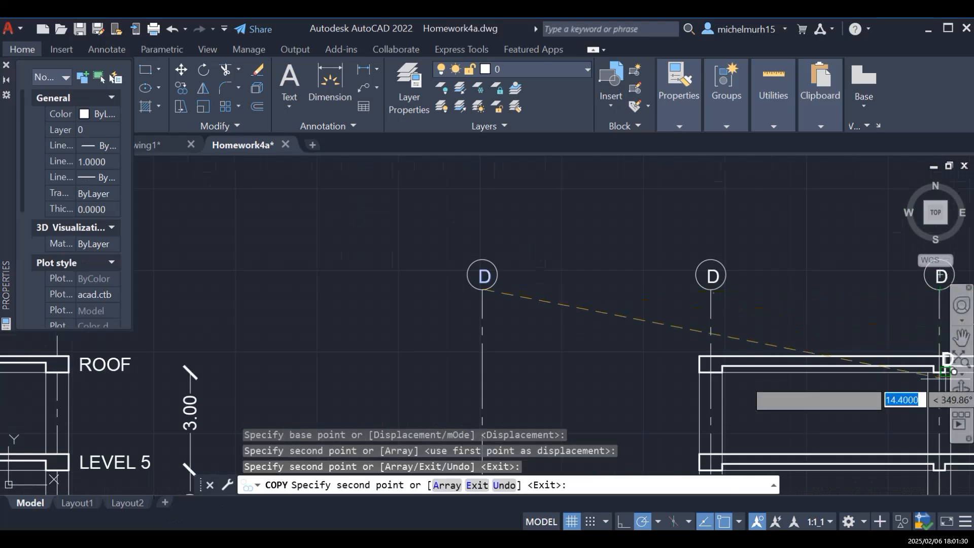
scroll(939, 353, "down", 3)
scroll(865, 348, "up", 4)
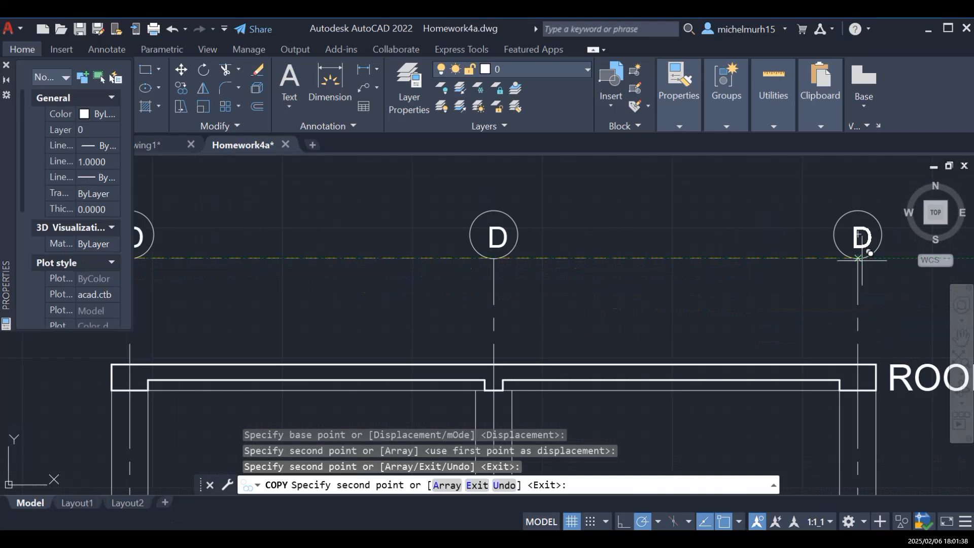
left_click(857, 257)
key("Escape")
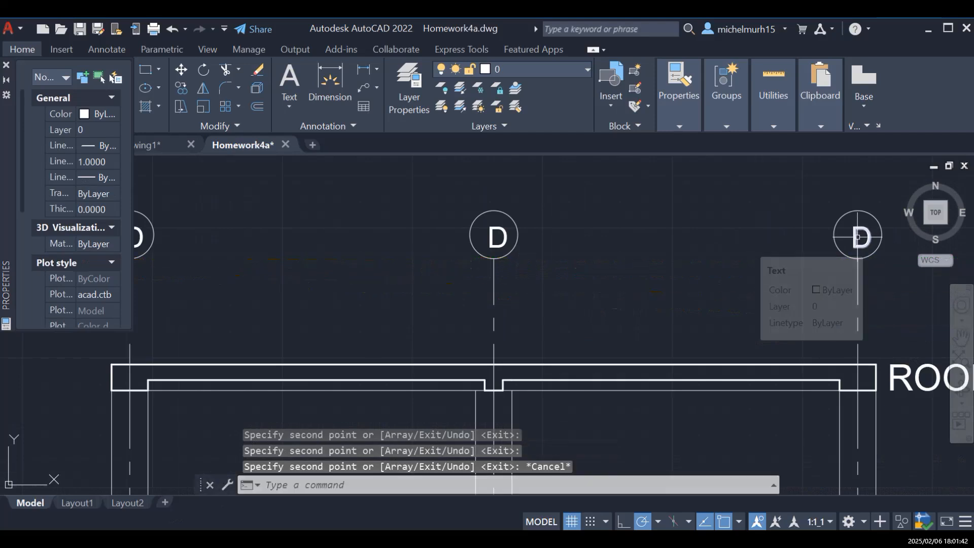
Step: Change the letter in the copied section's fourth grid bubble to A
double_click(858, 236)
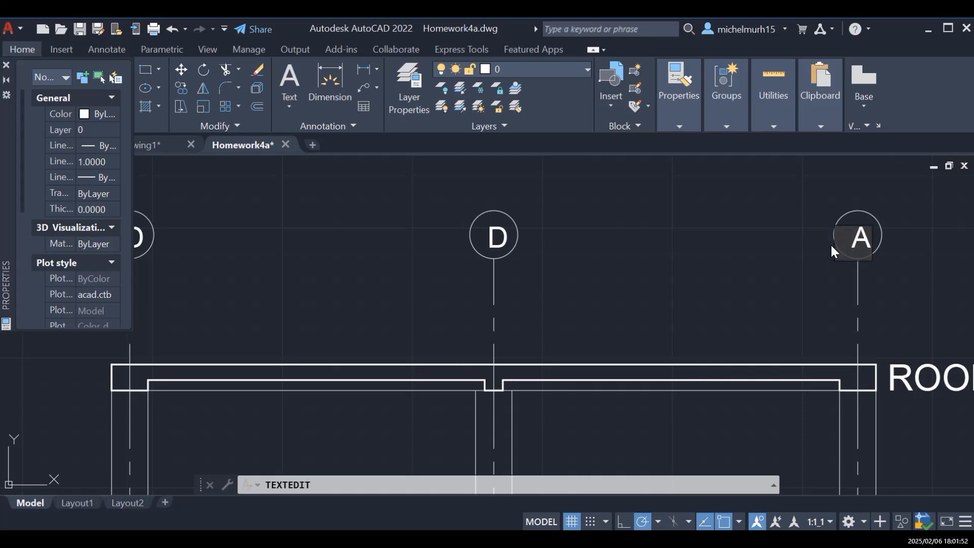
left_click(924, 219)
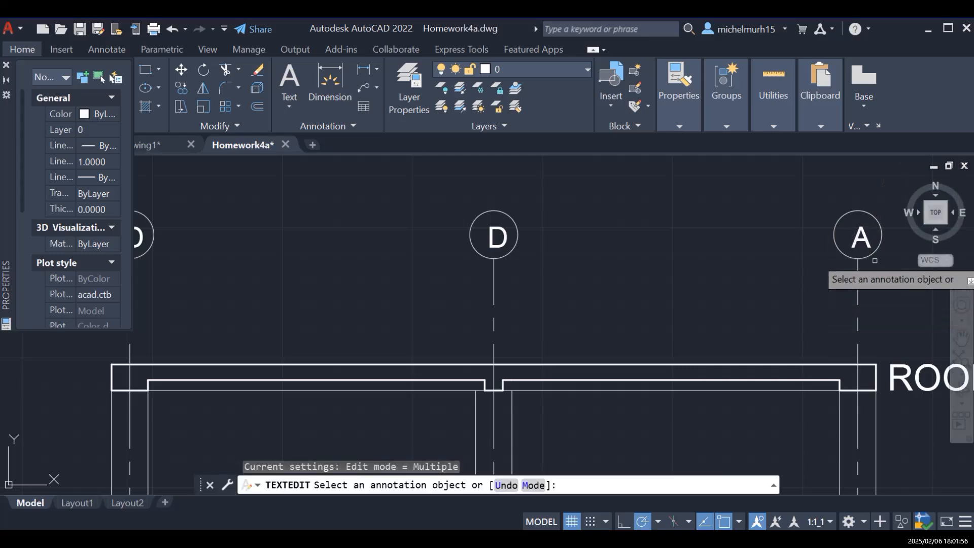
key("Escape")
Step: Change the letter in the copied section's third grid bubble to B, with a leading space to centre it
left_click(474, 243)
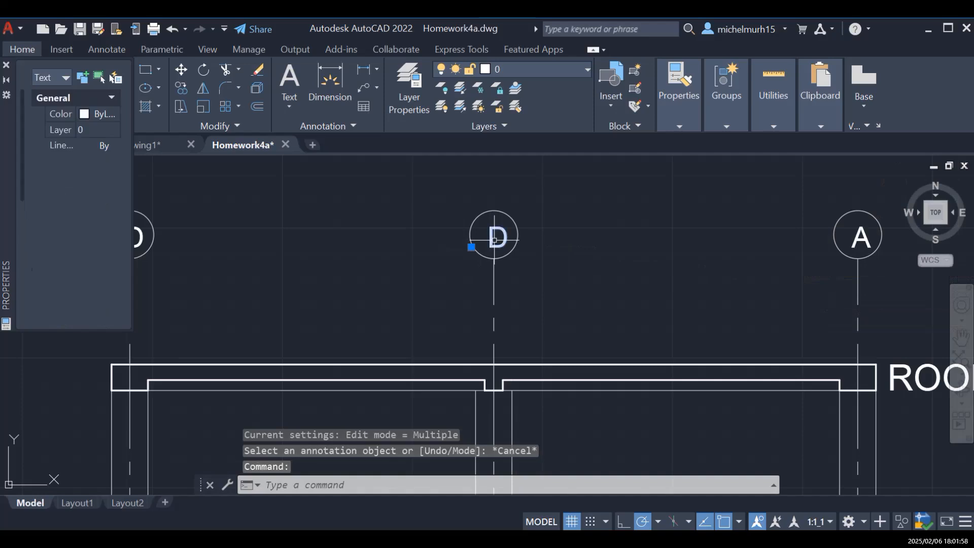
double_click(496, 236)
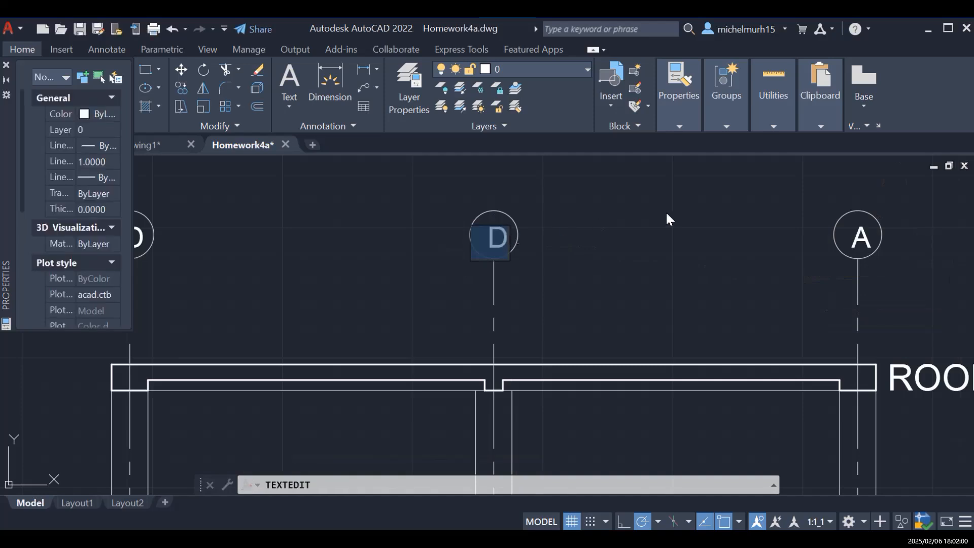
type("B")
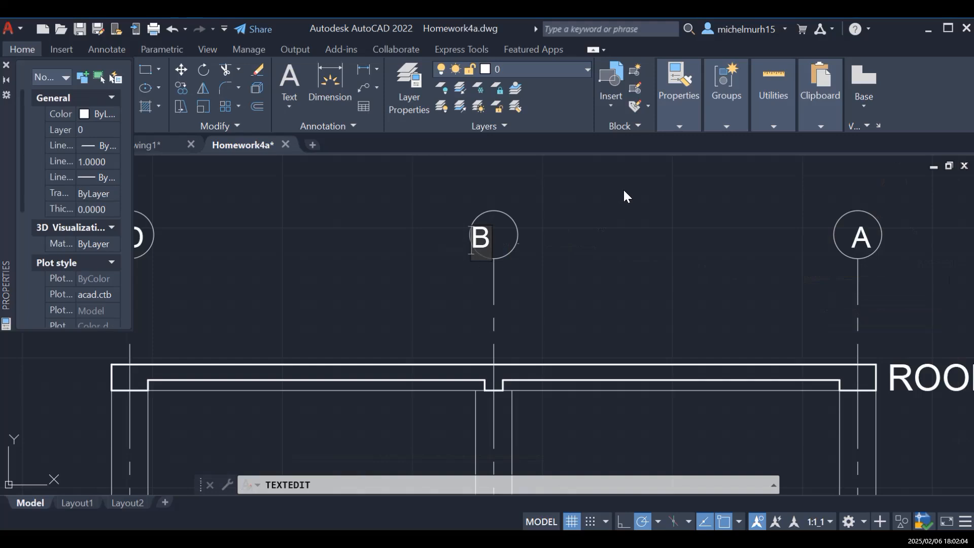
key("Left")
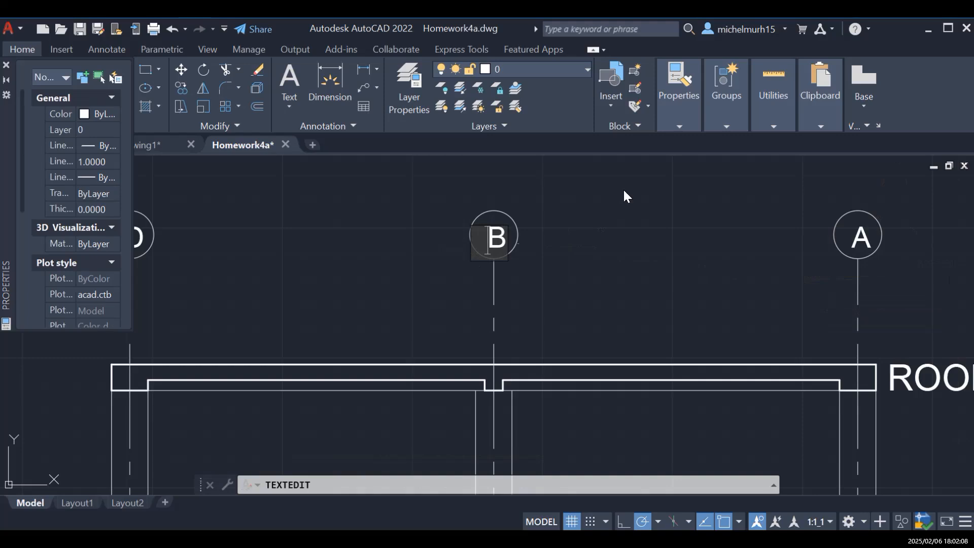
left_click(623, 191)
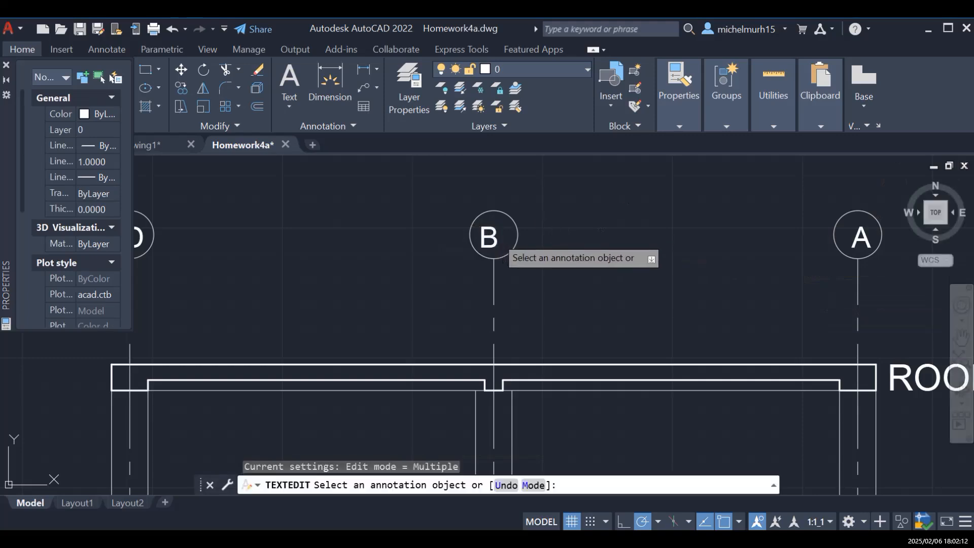
left_click(496, 236)
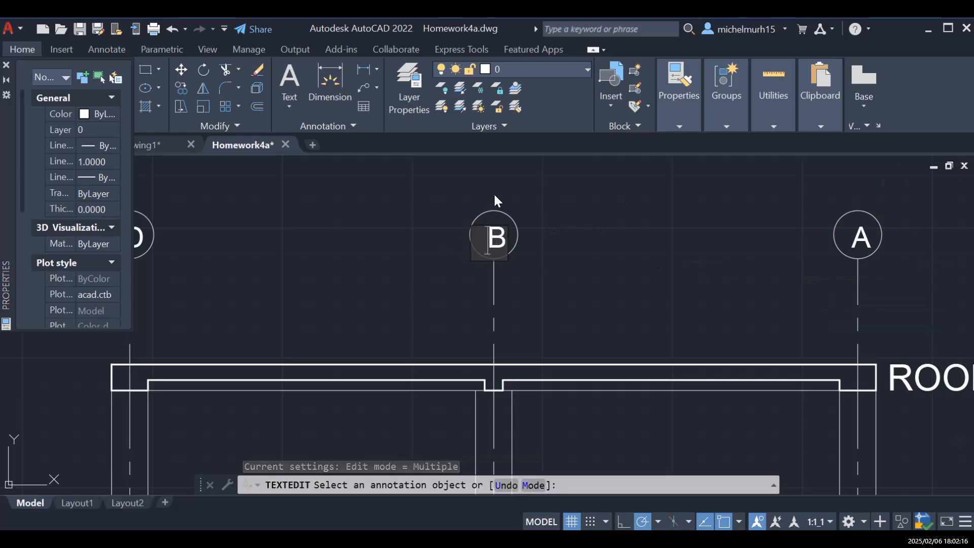
left_click(598, 197)
scroll(431, 241, "down", 6)
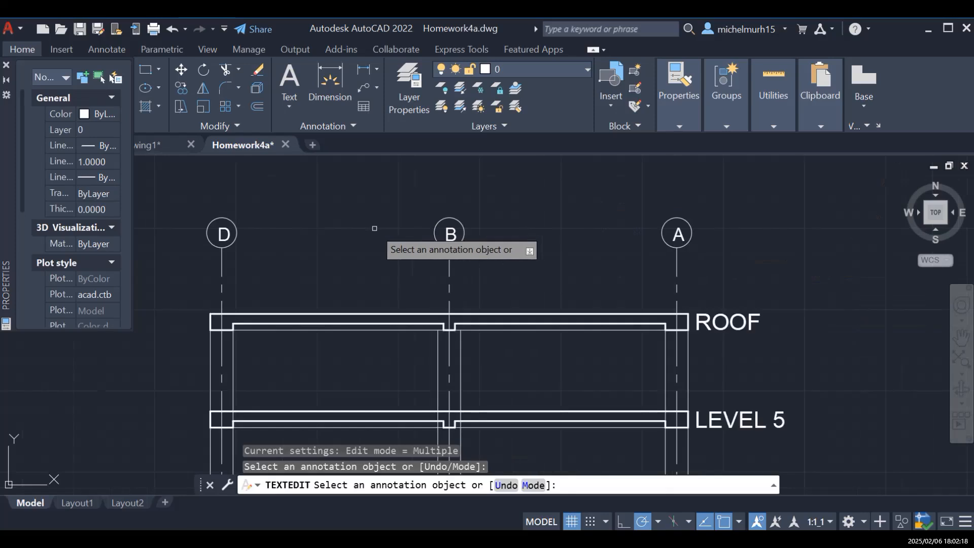
scroll(299, 254, "up", 4)
key("Escape")
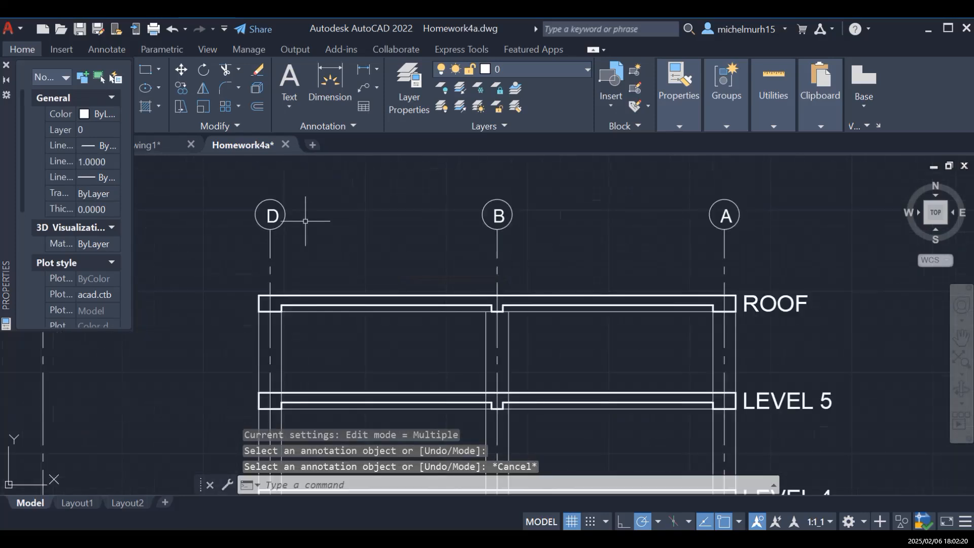
Step: Change the letter in the copied section's second grid bubble to C, with a leading space to centre it
left_click(277, 218)
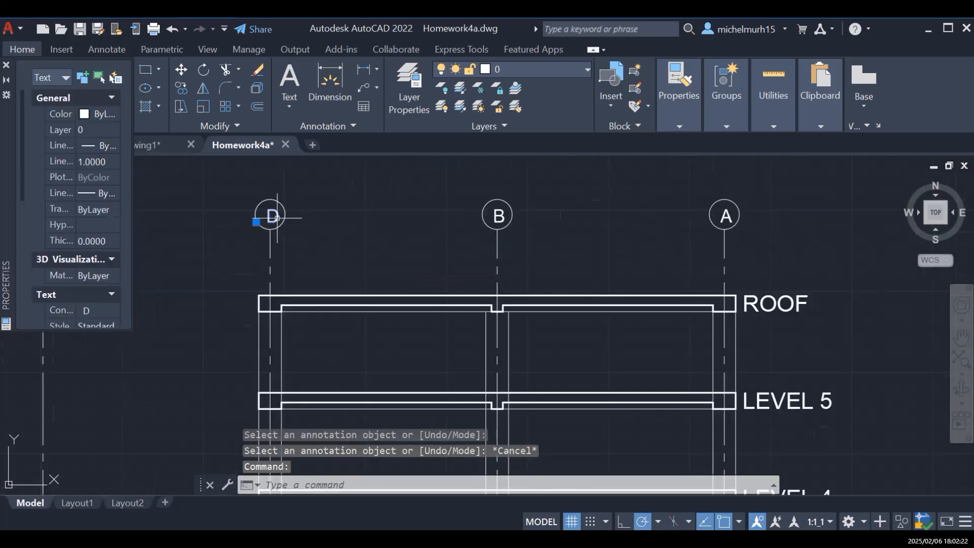
double_click(277, 218)
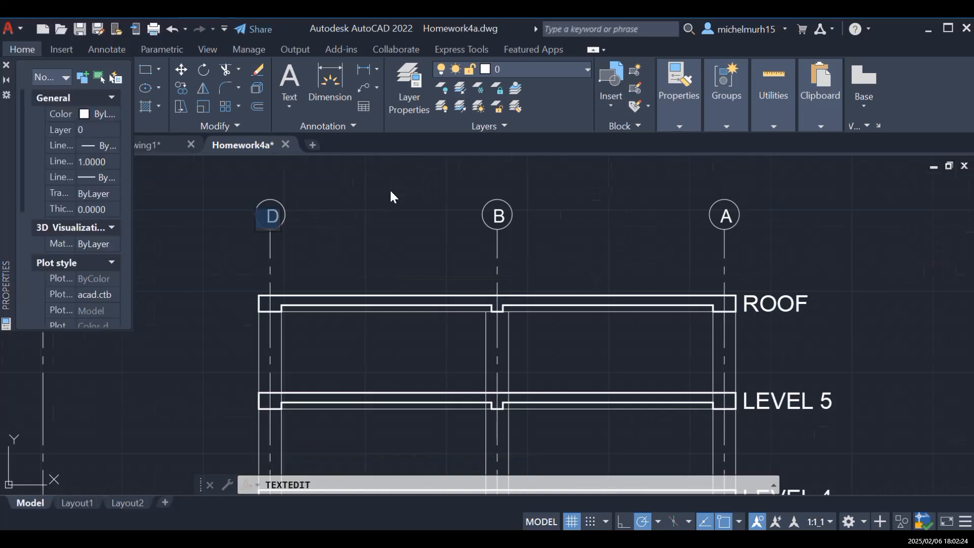
type("C")
key("Left")
left_click(383, 218)
scroll(400, 210, "down", 4)
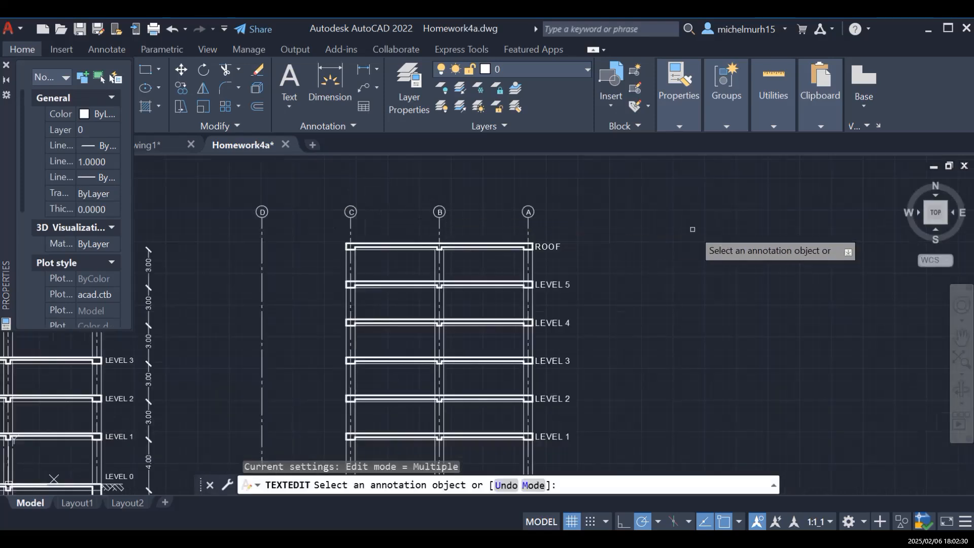
scroll(692, 230, "down", 2)
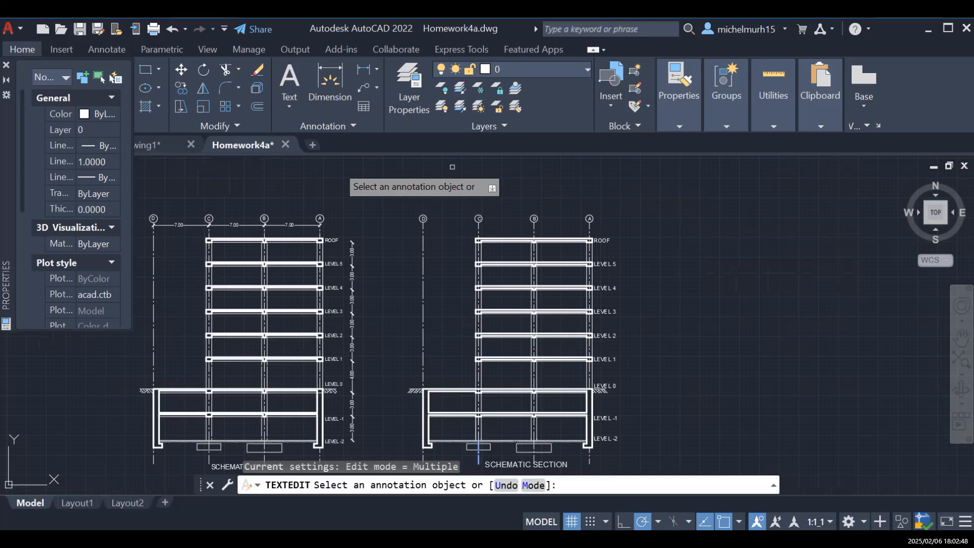
Step: Add an aligned dimension between the bottom quadrants of grid bubbles D and C on the copied section
left_click(113, 49)
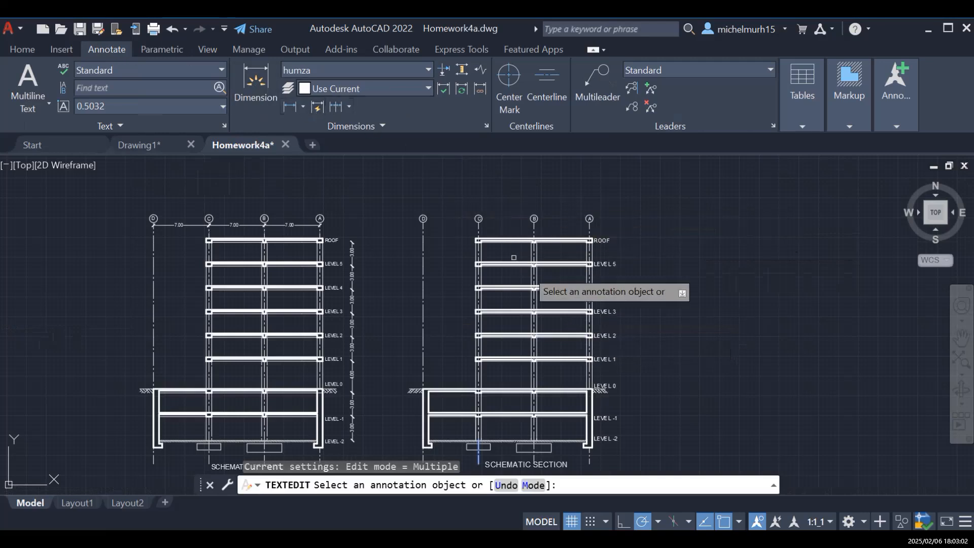
scroll(522, 249, "up", 4)
scroll(474, 234, "down", 4)
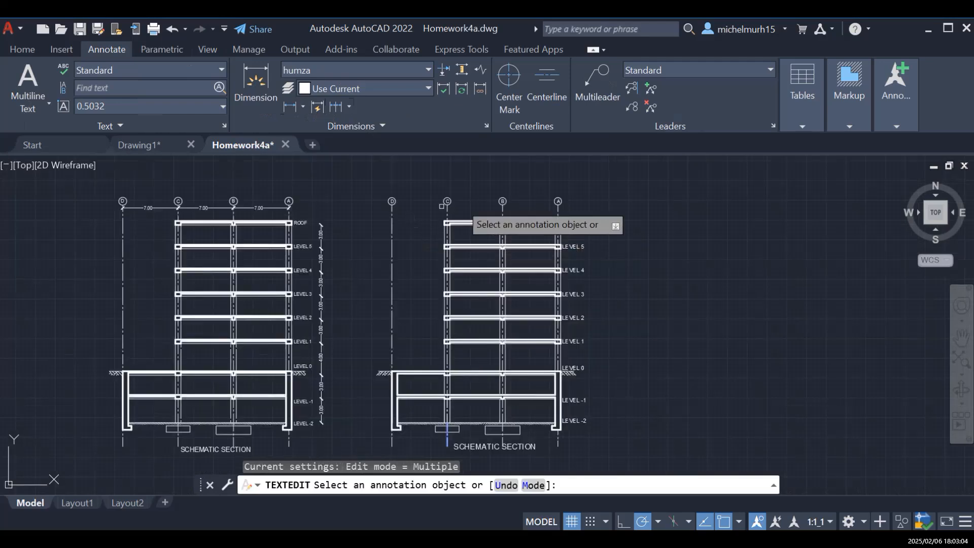
left_click(303, 106)
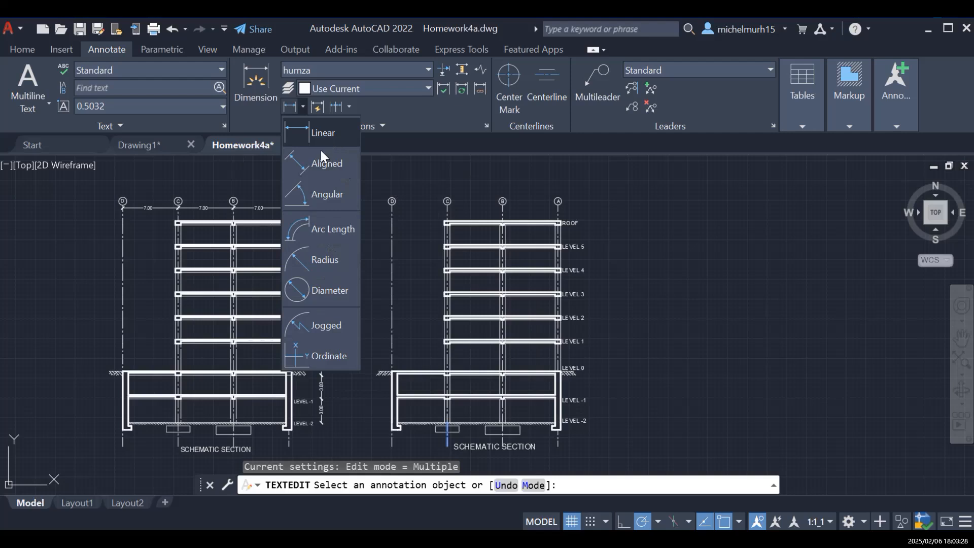
left_click(330, 165)
scroll(402, 231, "up", 2)
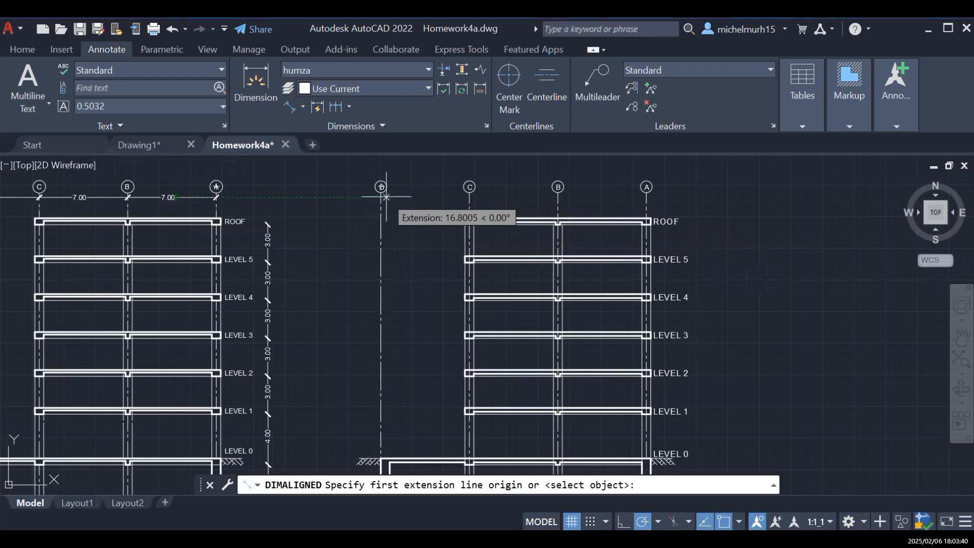
scroll(389, 200, "up", 2)
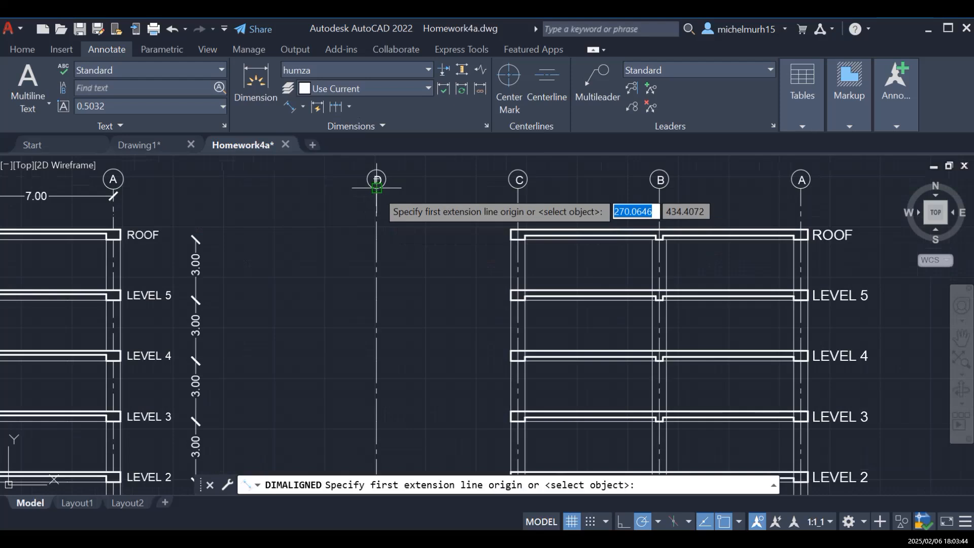
left_click(376, 188)
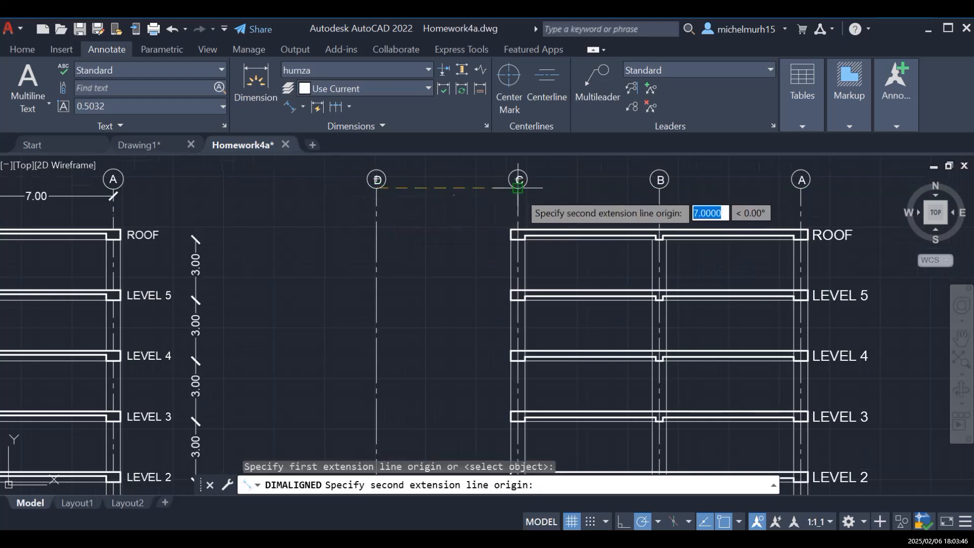
left_click(518, 187)
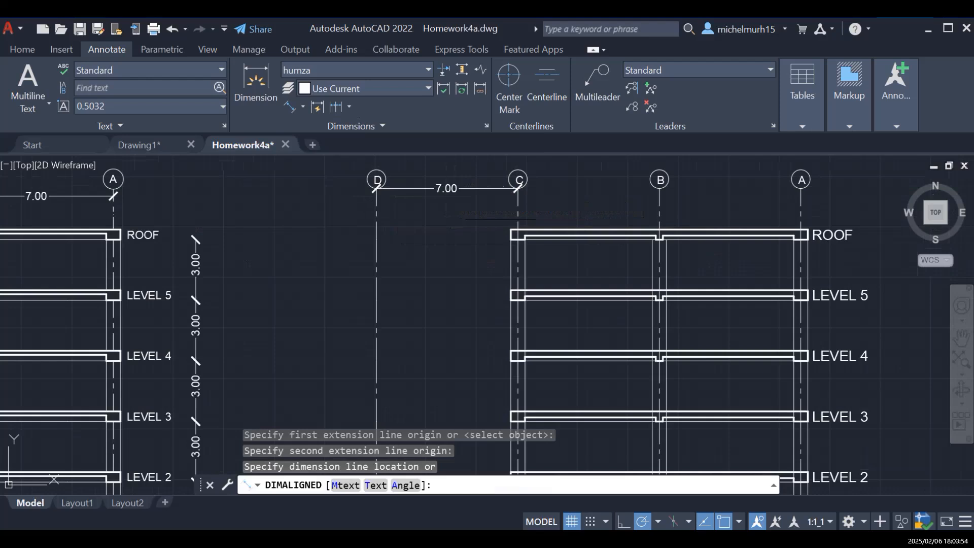
left_click(548, 192)
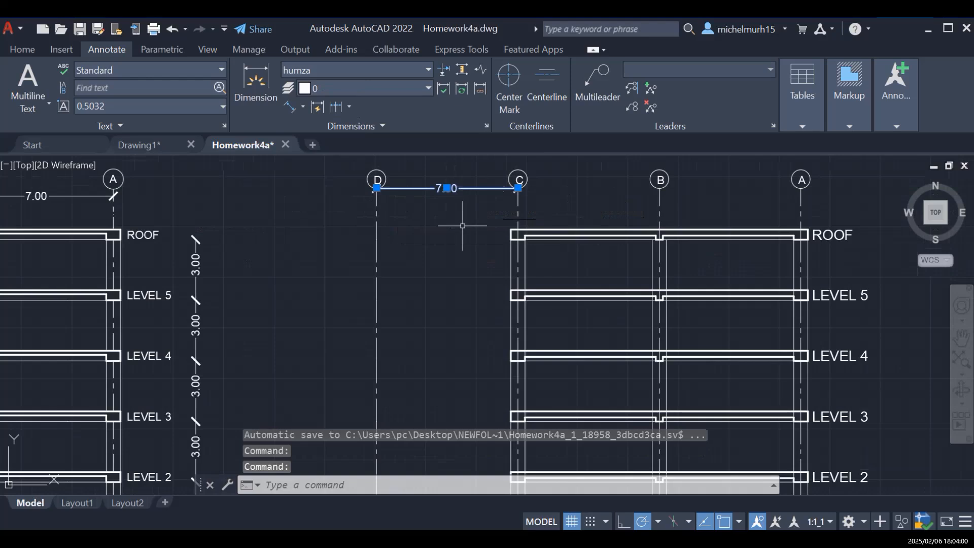
Step: Move the D–C grid dimension straight down, level with the original section's grid dimension line
type("move")
key("Return")
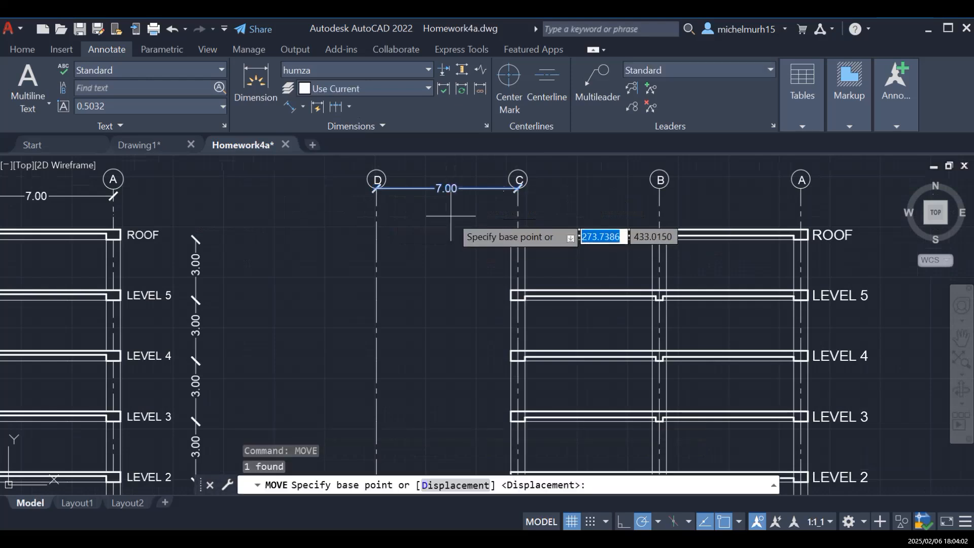
left_click(467, 188)
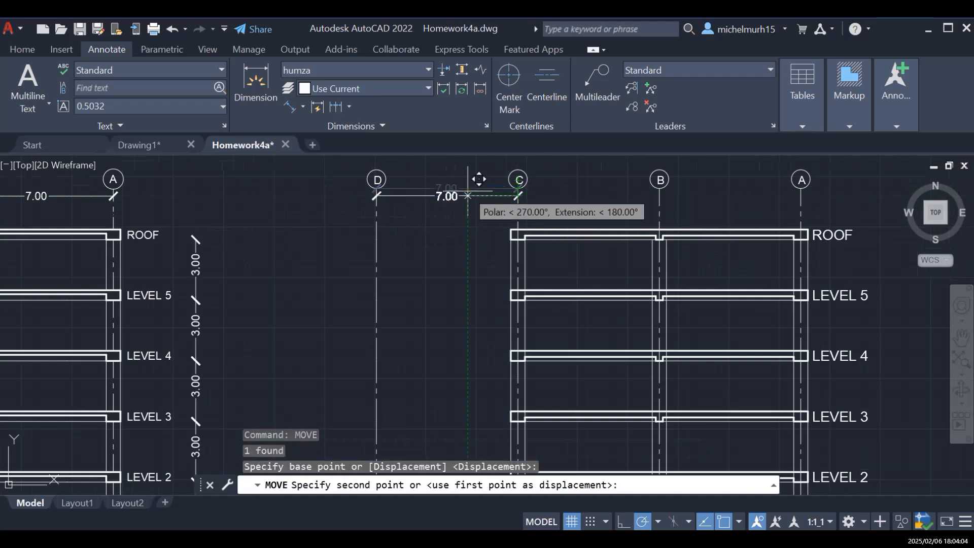
left_click(467, 196)
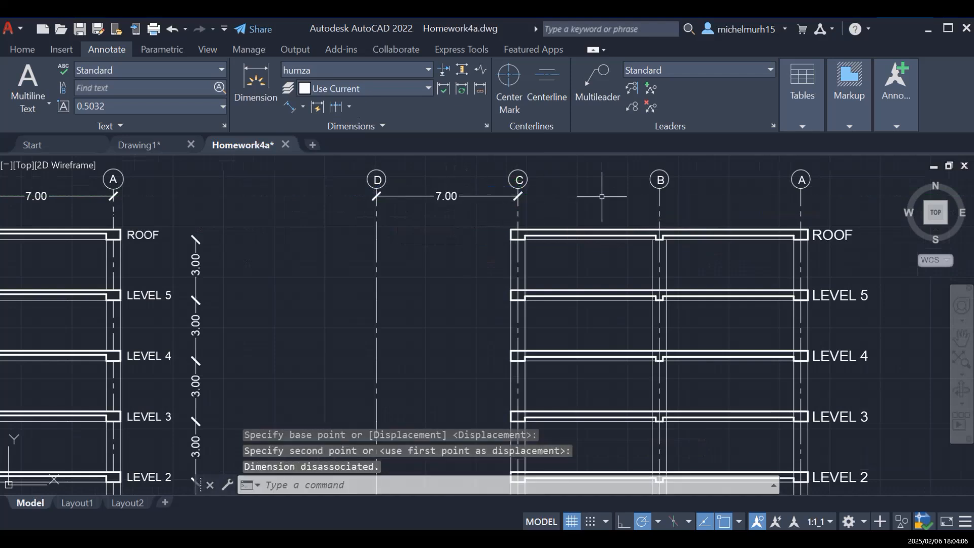
key("Escape")
Step: Copy the D–C grid dimension from its end on grid line C to grid lines B and A
left_click(470, 196)
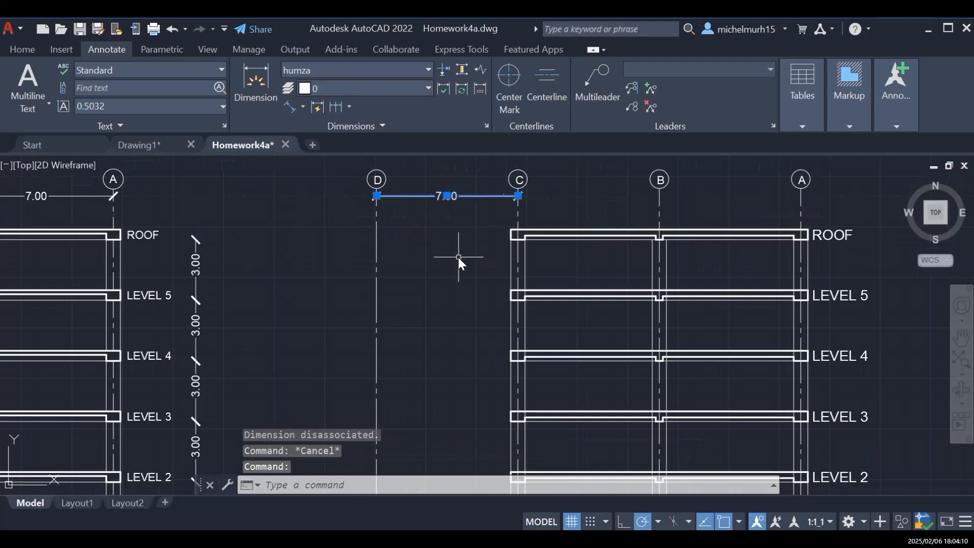
type("copy")
key("Return")
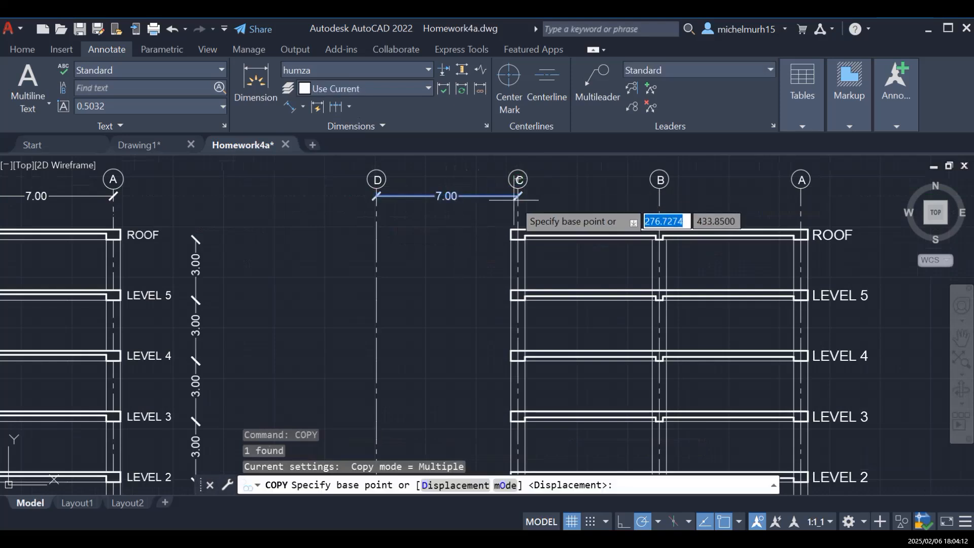
scroll(518, 196, "up", 3)
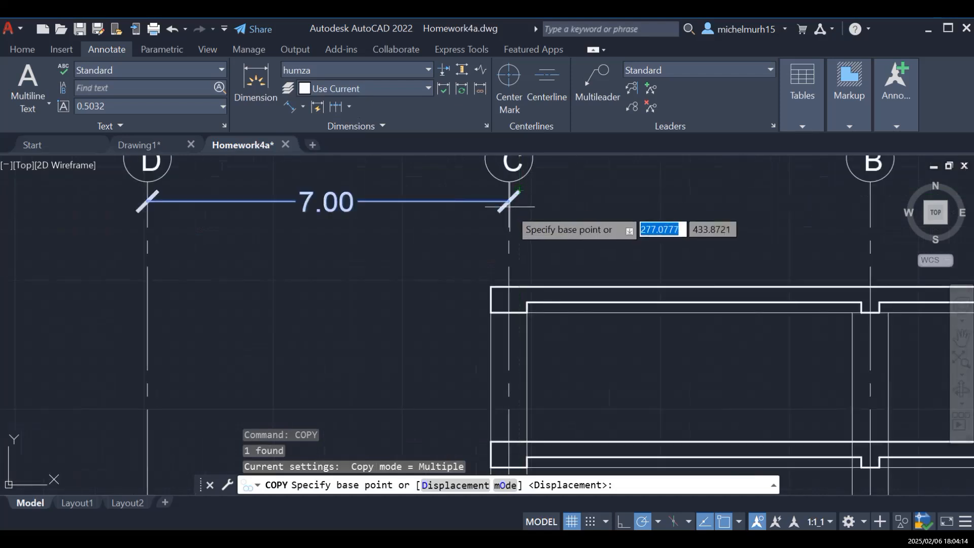
left_click(509, 201)
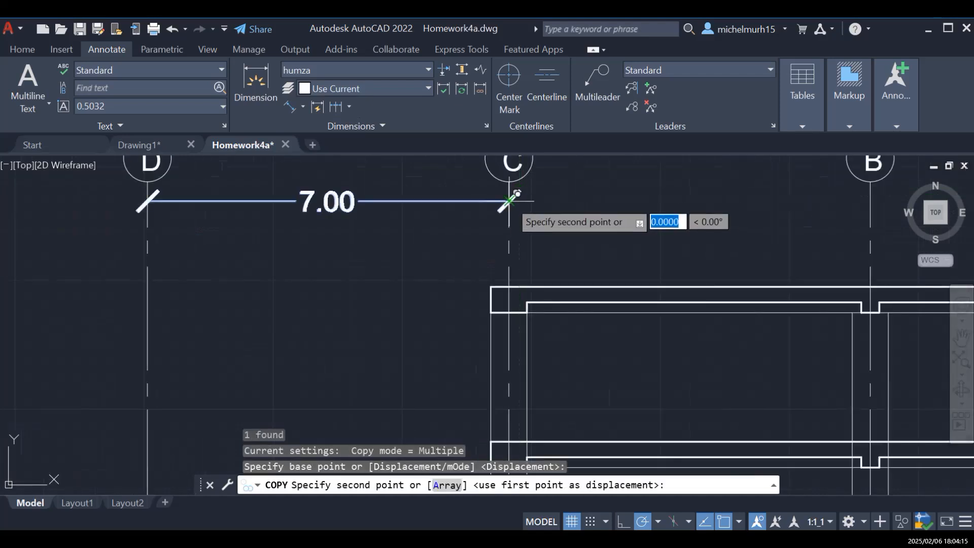
left_click(873, 199)
scroll(873, 202, "down", 6)
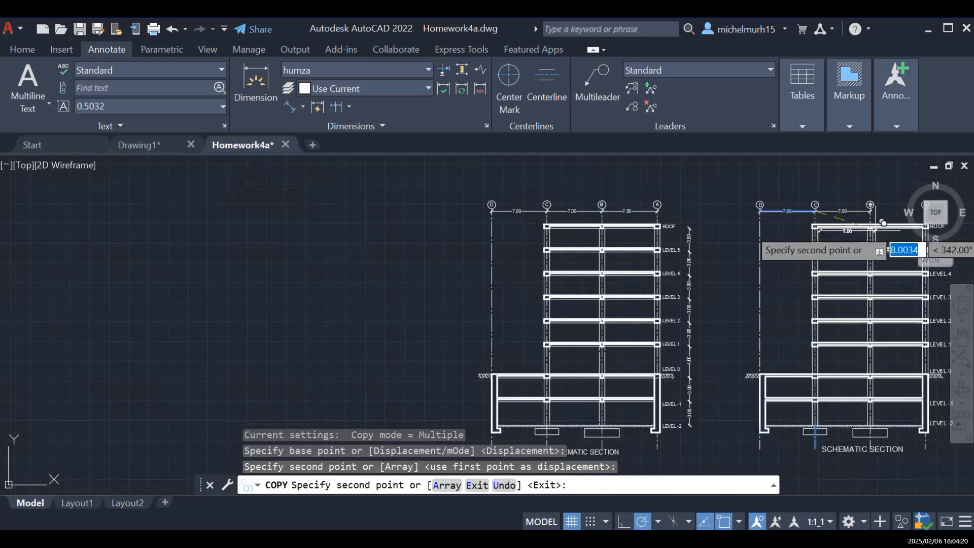
scroll(907, 208, "up", 4)
scroll(903, 229, "down", 4)
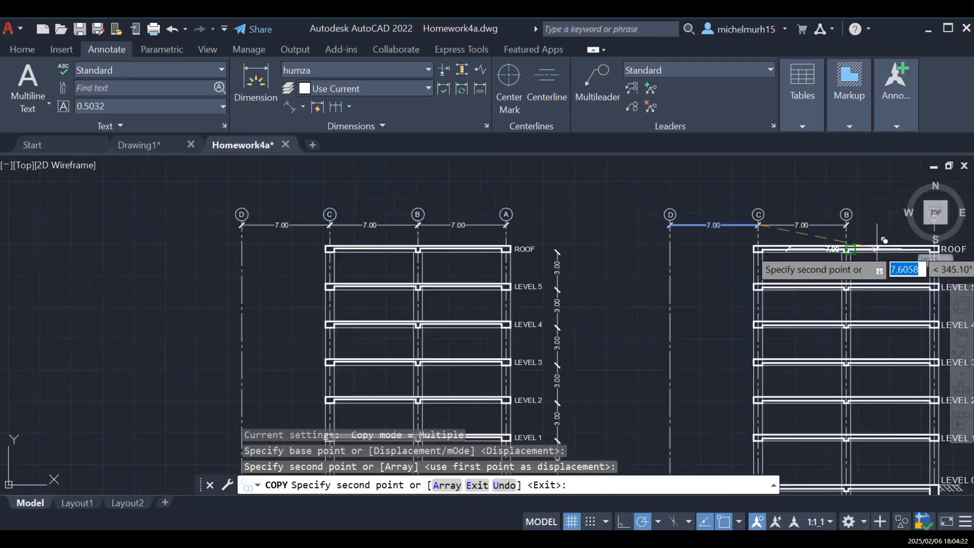
scroll(930, 239, "up", 6)
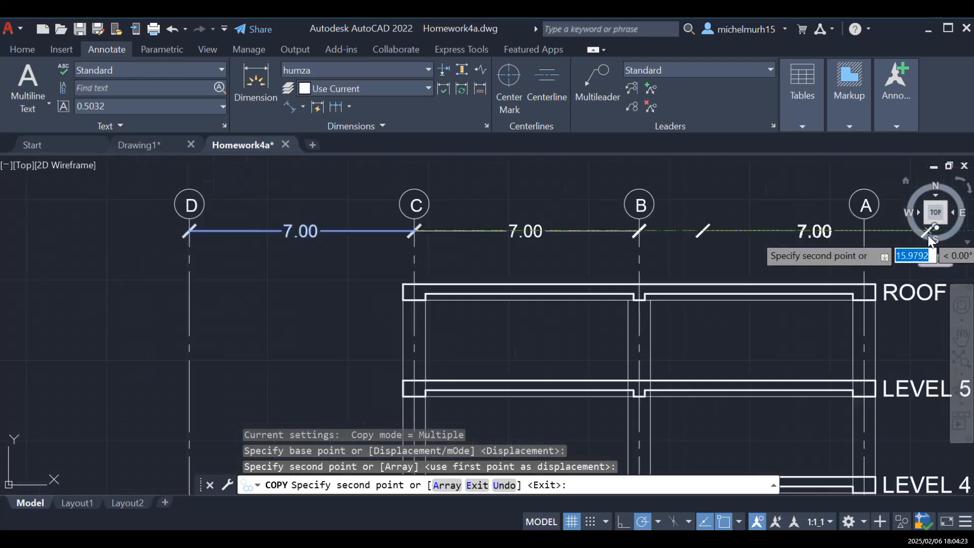
left_click(865, 231)
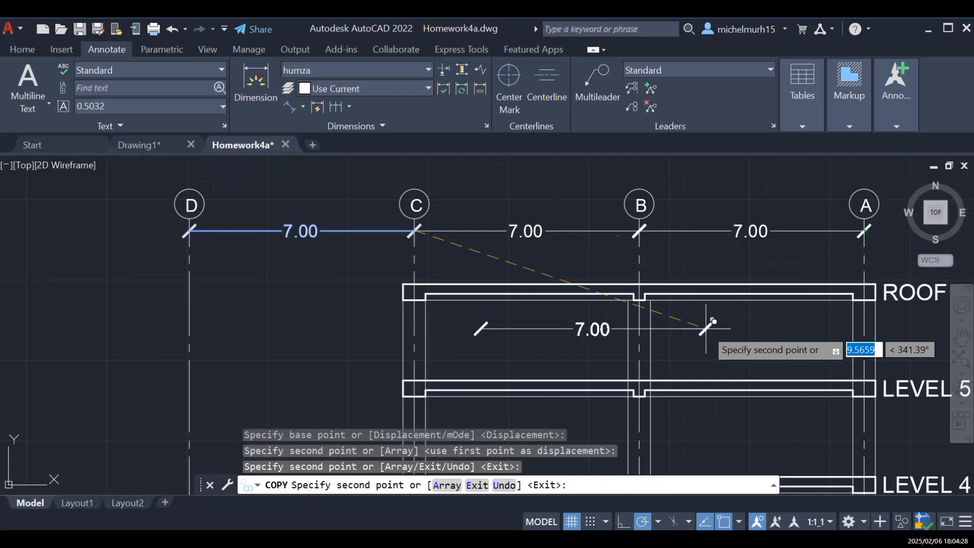
key("Escape")
Step: Add an aligned dimension between the undersides of the Roof and Level 5 slabs near grid A, placed outside the copied section's level labels
scroll(653, 306, "down", 5)
scroll(649, 317, "up", 4)
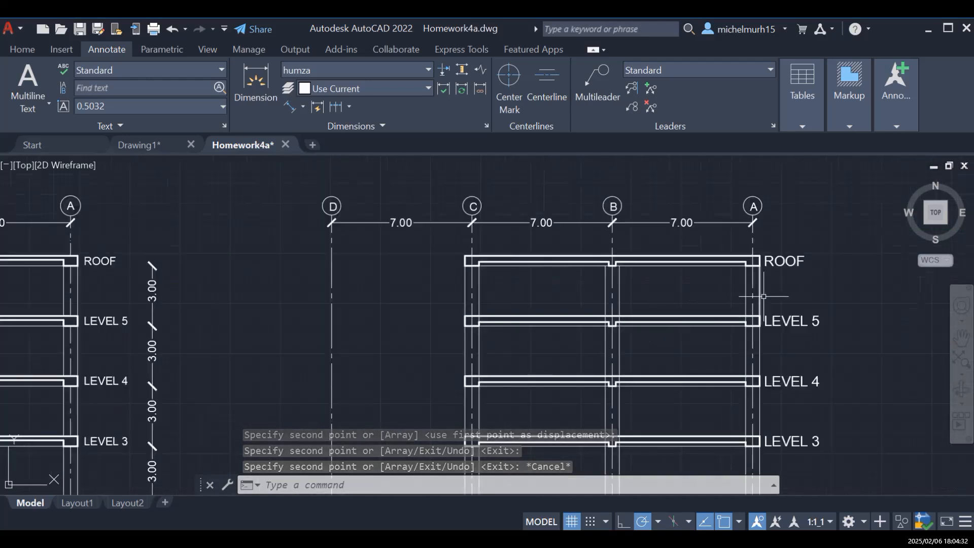
scroll(528, 284, "down", 2)
scroll(528, 284, "down", 2)
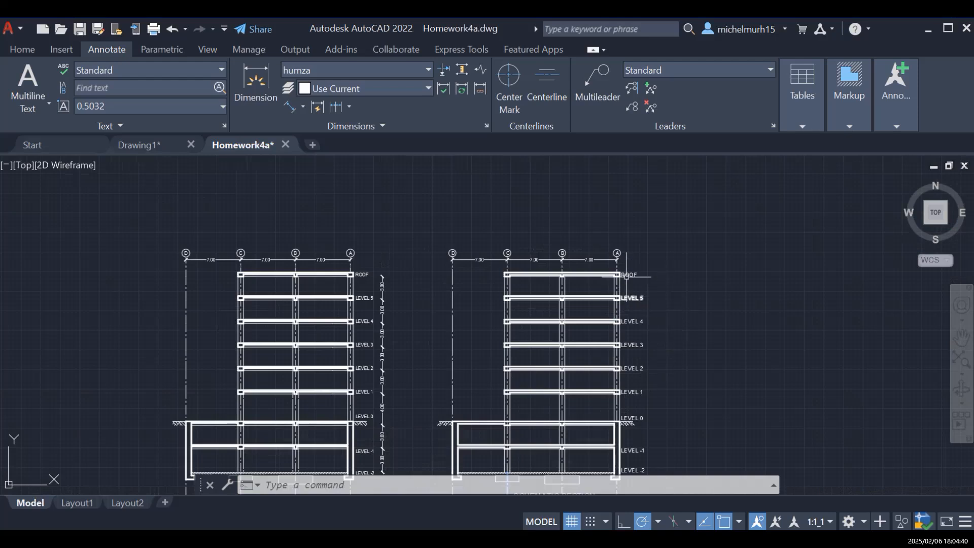
scroll(627, 278, "up", 4)
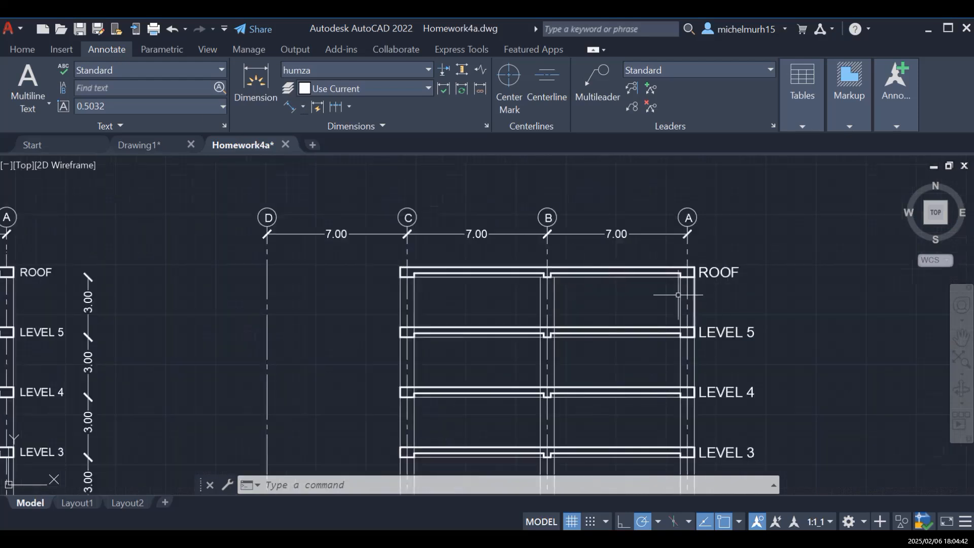
left_click(303, 106)
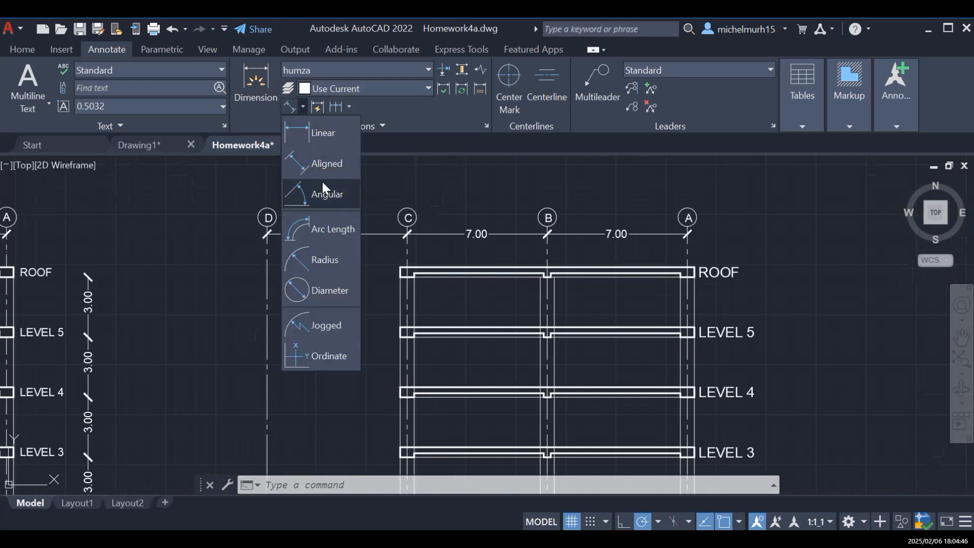
left_click(324, 164)
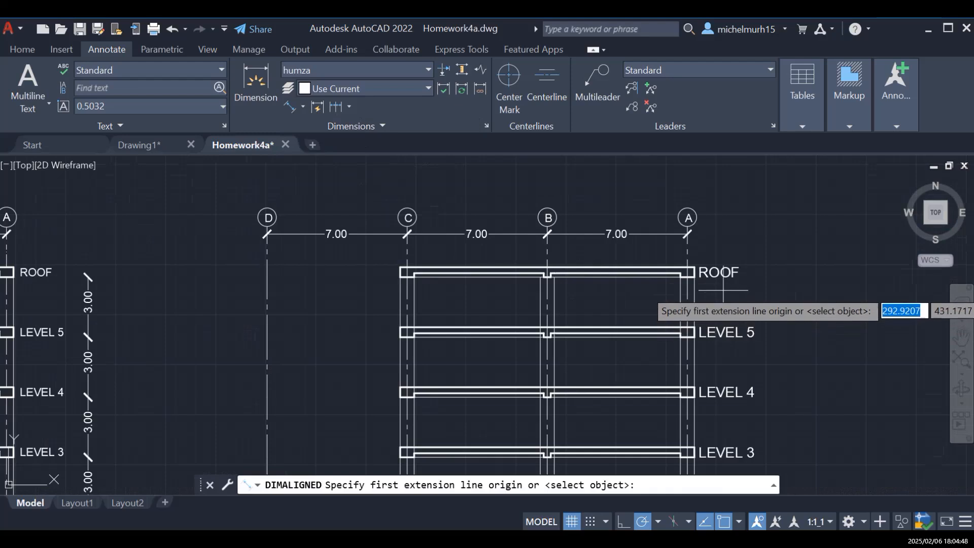
scroll(686, 305, "up", 2)
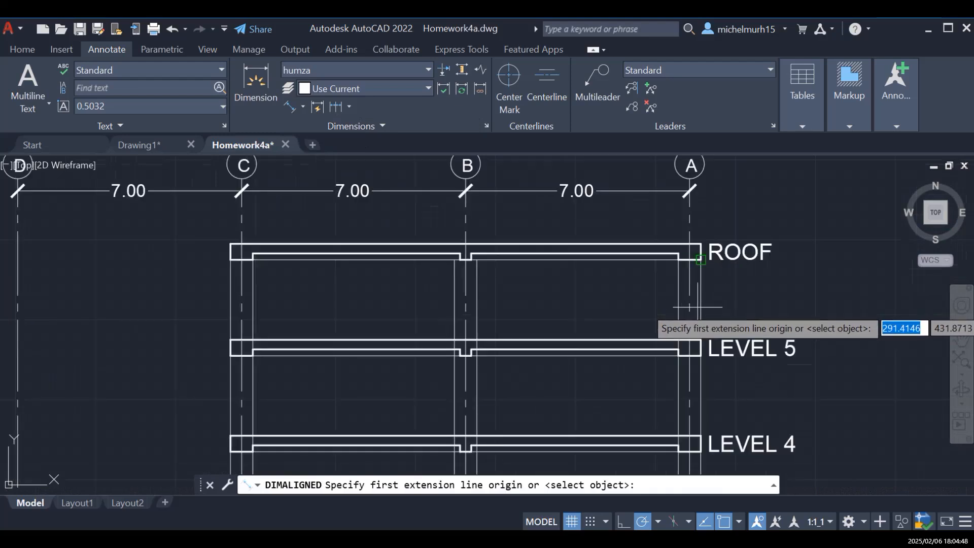
left_click(678, 264)
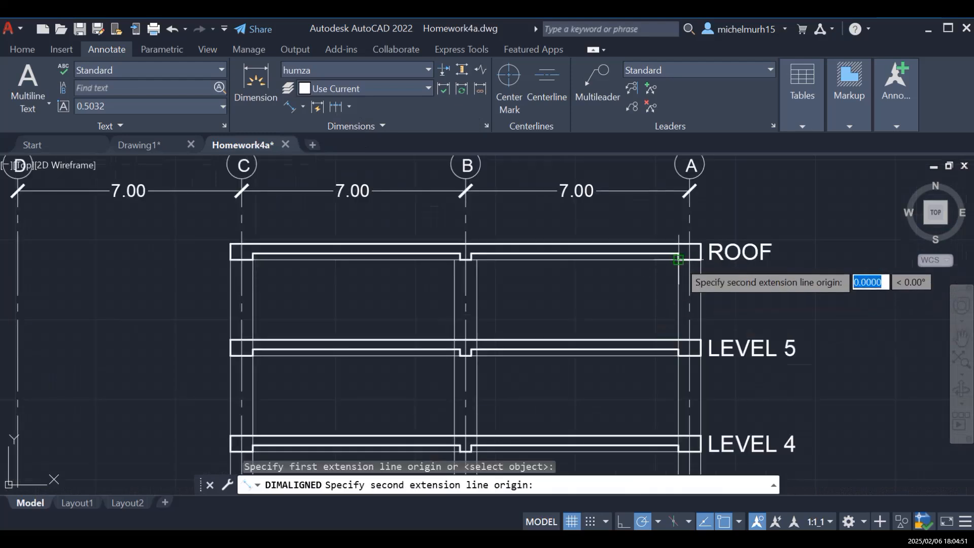
left_click(679, 354)
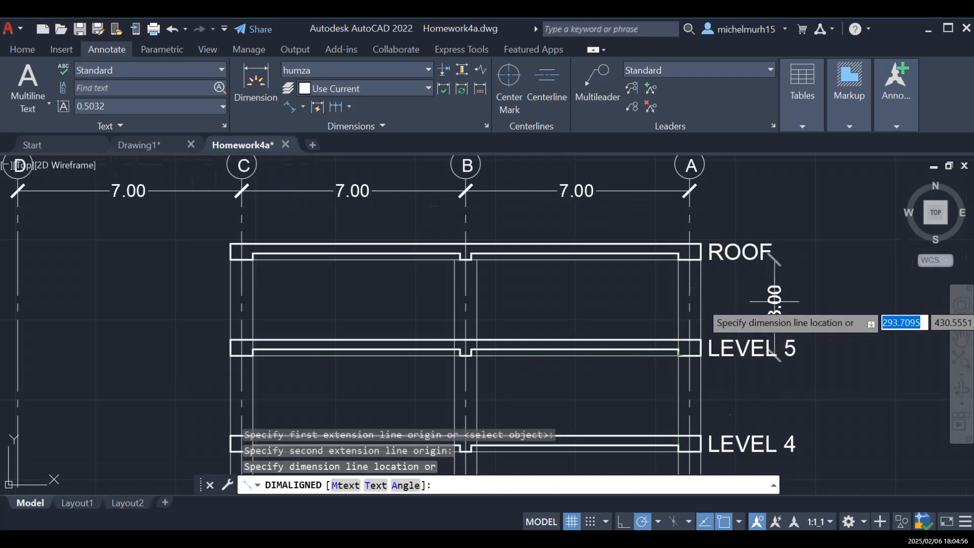
scroll(773, 303, "down", 1)
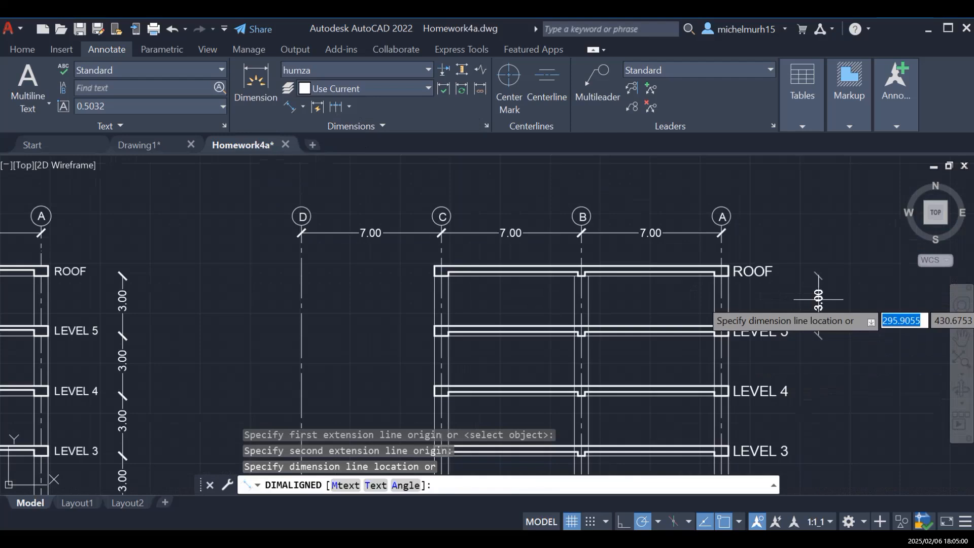
left_click(818, 300)
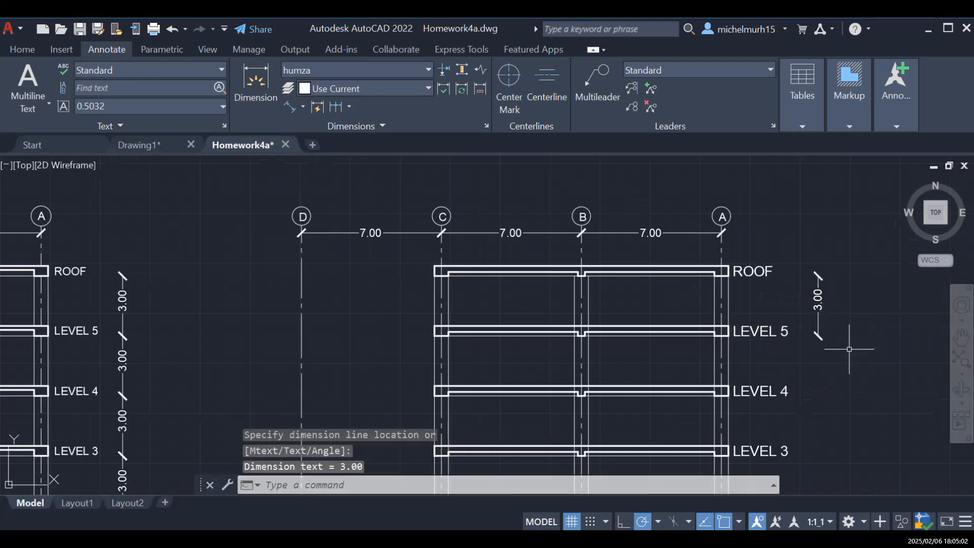
Step: Try to copy the Roof–Level 5 dimension straight down from its lower end, entering a displacement of 3 for both copies
left_click(818, 305)
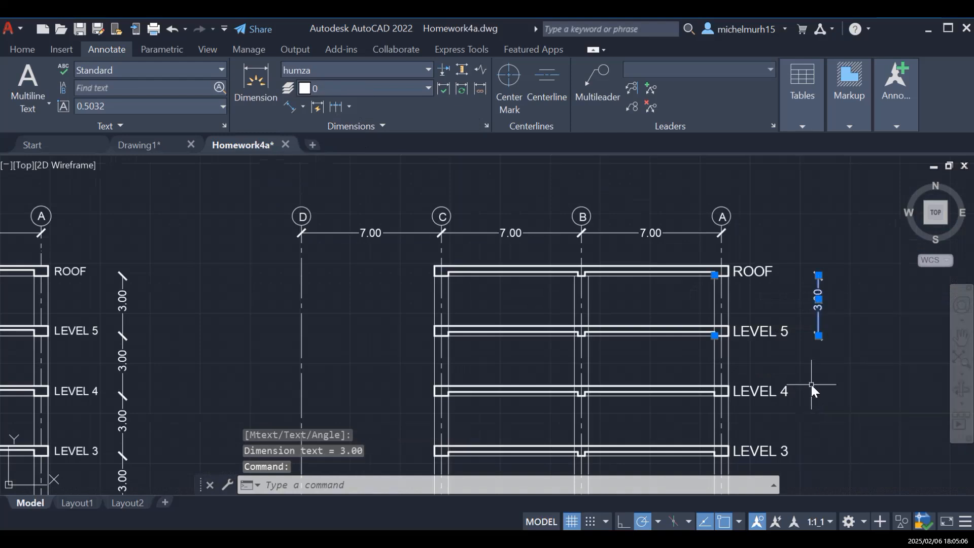
type("copy")
key("Return")
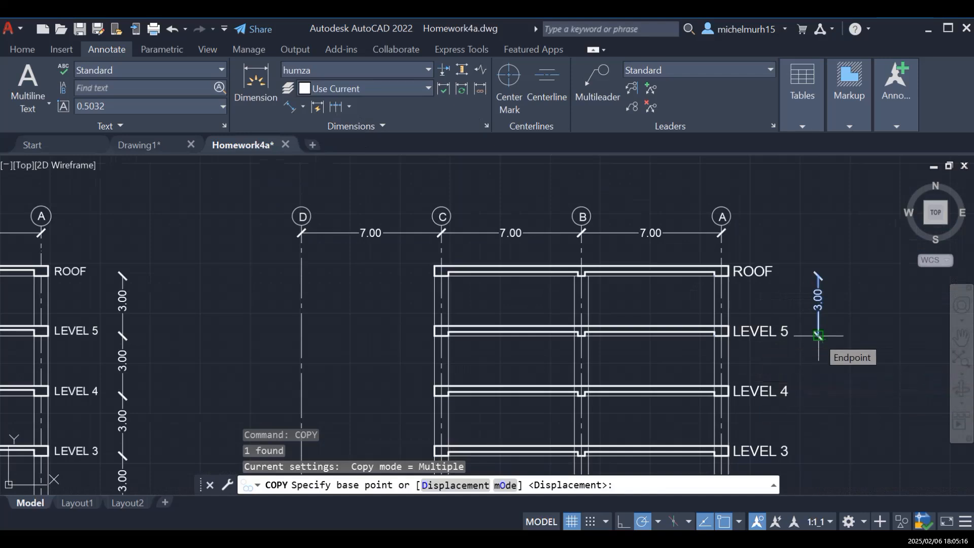
left_click(817, 335)
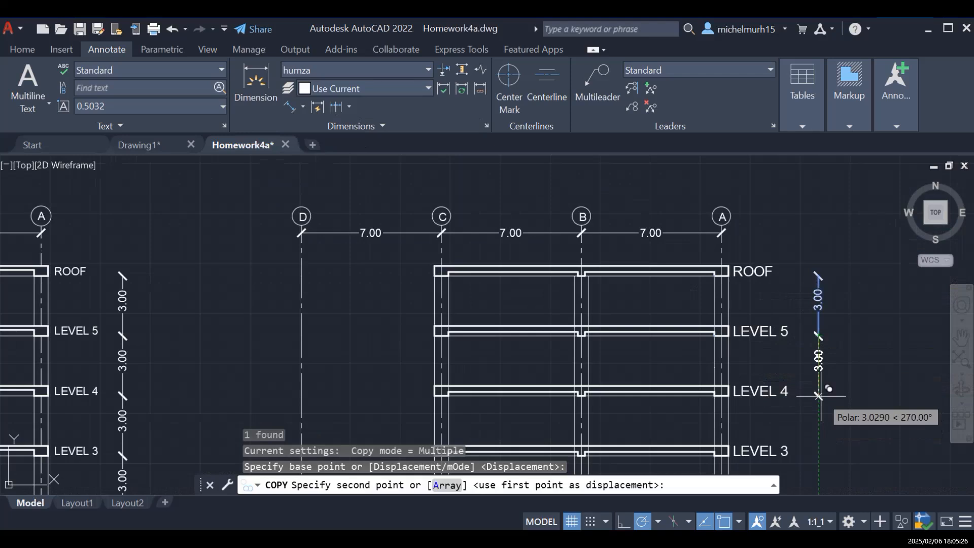
type("3")
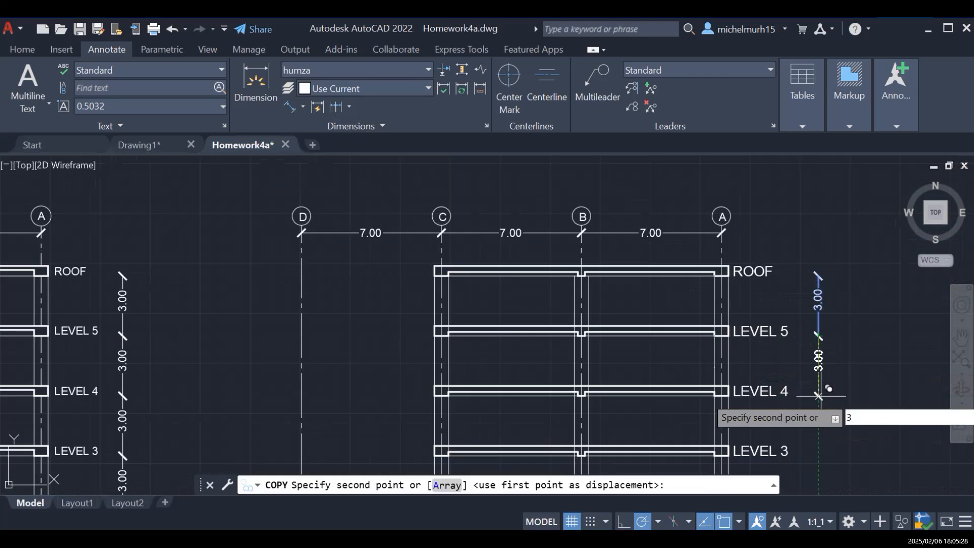
key("Return")
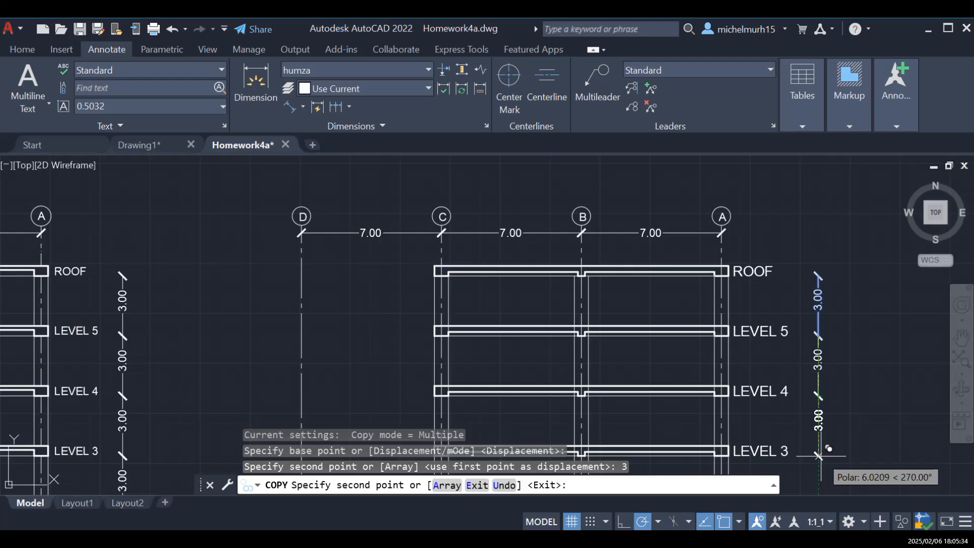
type("3")
key("Return")
scroll(819, 441, "down", 4)
scroll(820, 436, "up", 4)
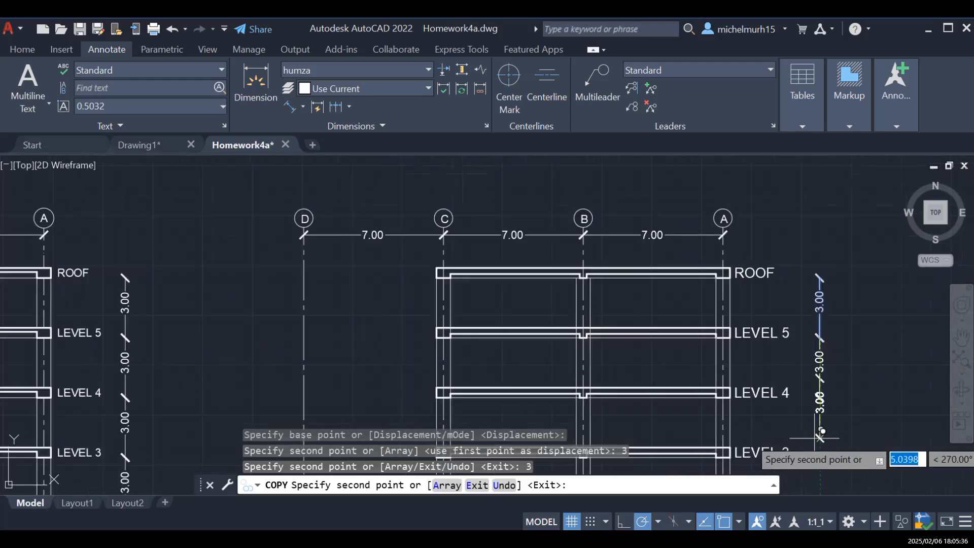
scroll(54, 391, "down", 4)
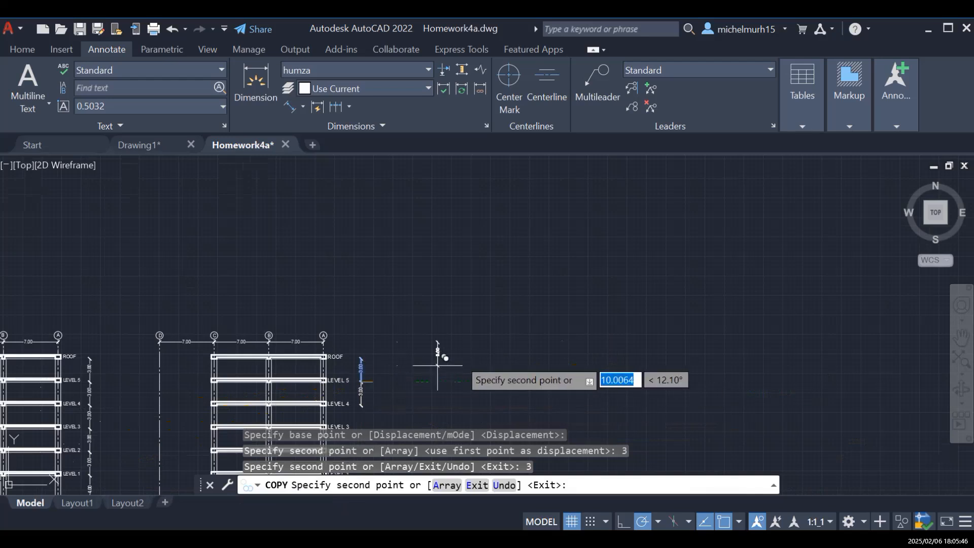
key("Escape")
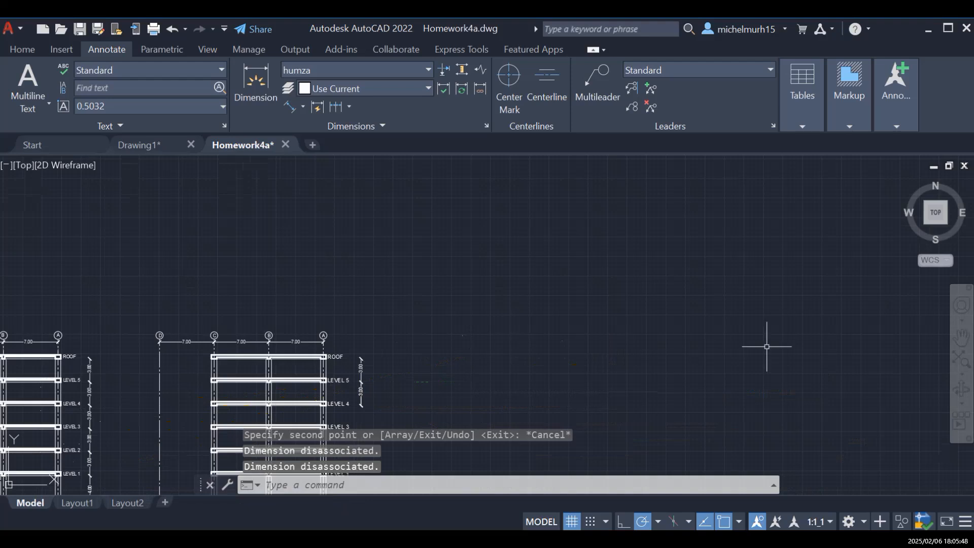
Step: Undo the copies of the Roof–Level 5 dimension
left_click(961, 336)
left_click_drag(561, 400, 729, 319)
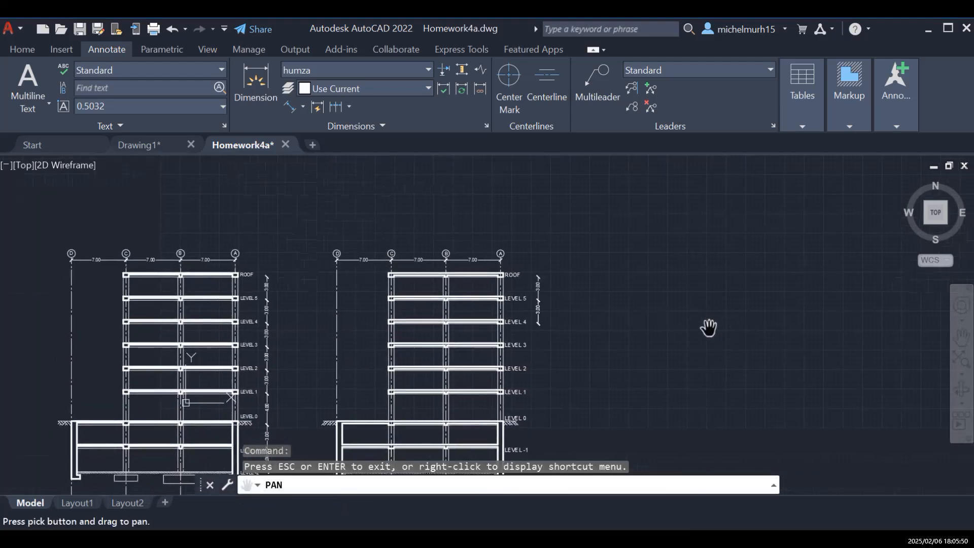
scroll(649, 345, "up", 4)
left_click_drag(459, 264, 487, 340)
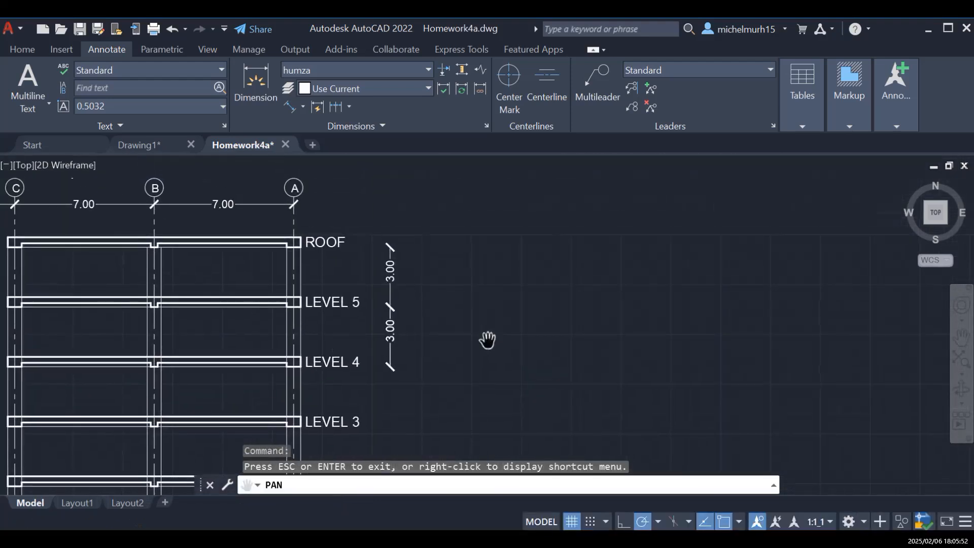
key("Escape")
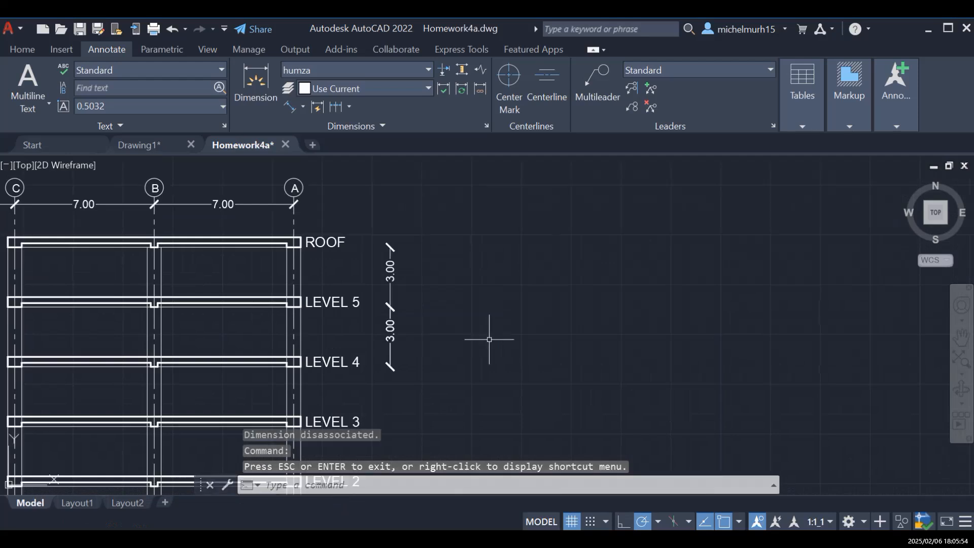
key("ctrl+z")
key("ctrl+z")
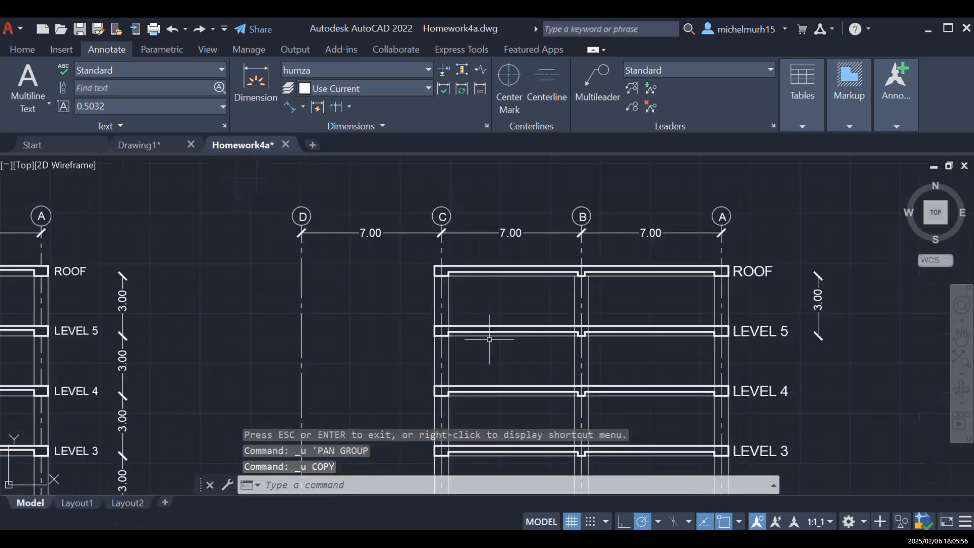
Step: Copy the Roof–Level 5 dimension straight down from its lower end at distances of 3 and 6
left_click(961, 337)
left_click_drag(838, 347, 613, 360)
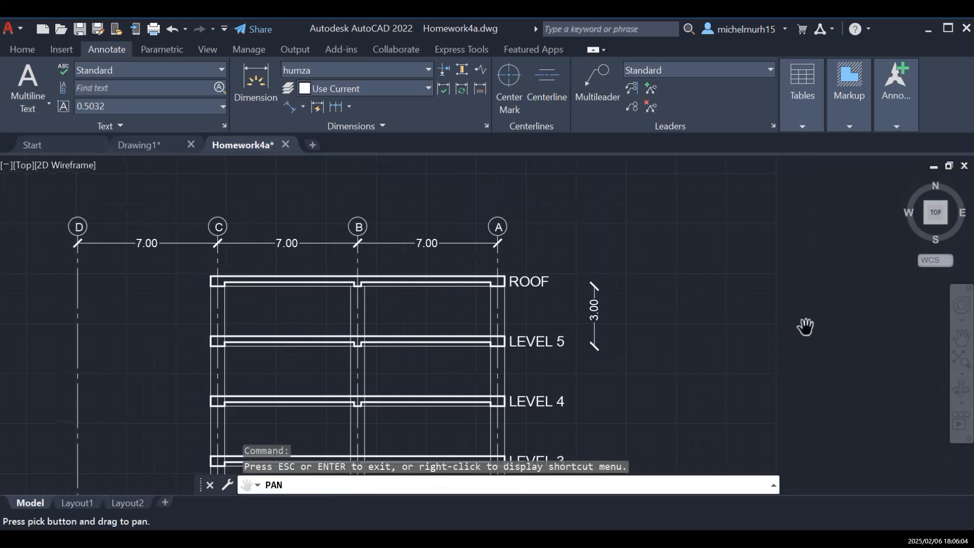
key("Escape")
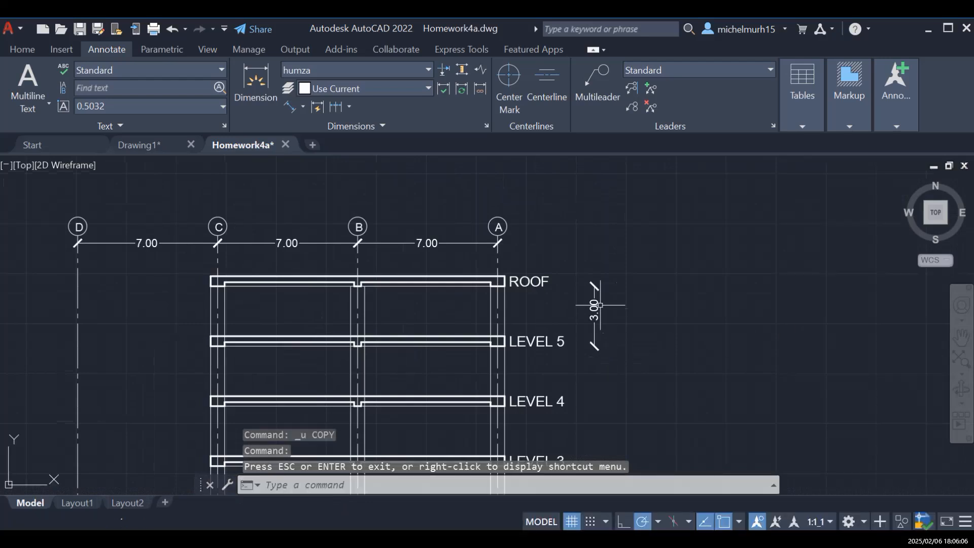
left_click(594, 300)
type("copy")
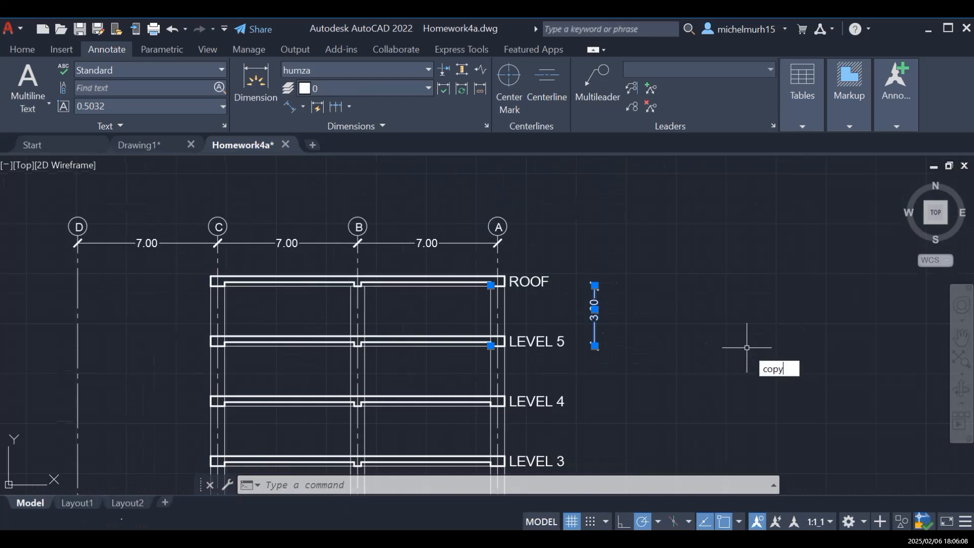
key("Return")
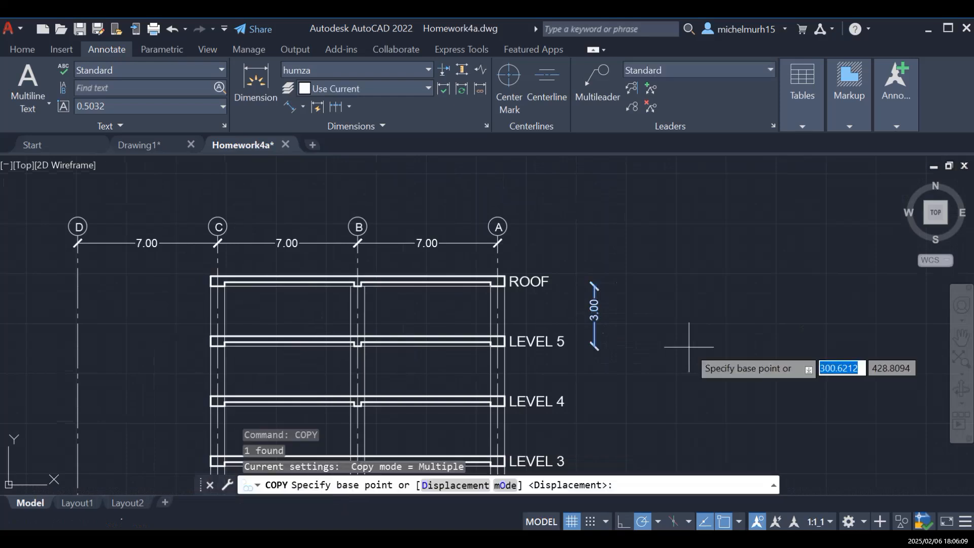
left_click(596, 348)
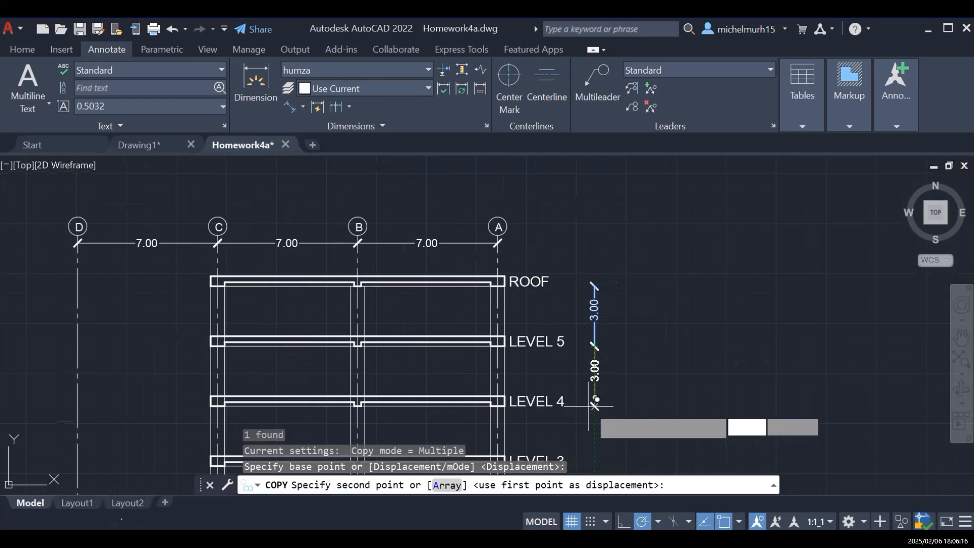
type("3")
key("Return")
scroll(653, 404, "down", 4)
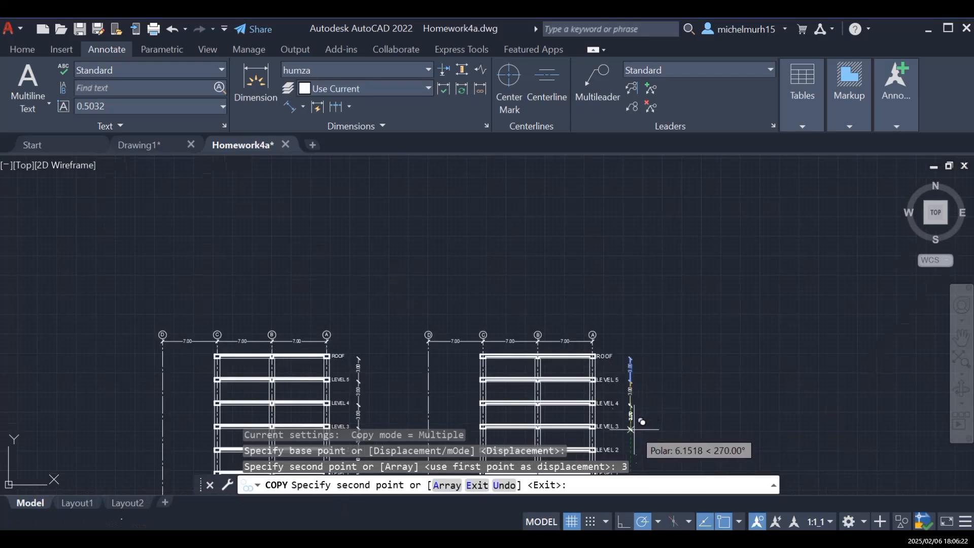
type("6")
key("Return")
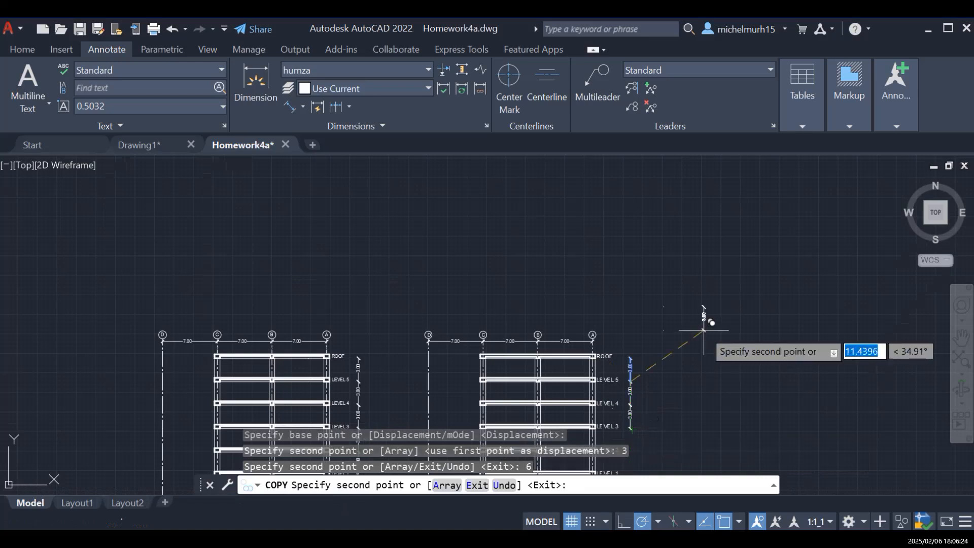
Step: Place two further copies of the storey-height dimension straight down at distances of 9 and 12, continuing the chain to Level 1
scroll(728, 370, "down", 4)
scroll(691, 420, "up", 8)
scroll(684, 414, "down", 4)
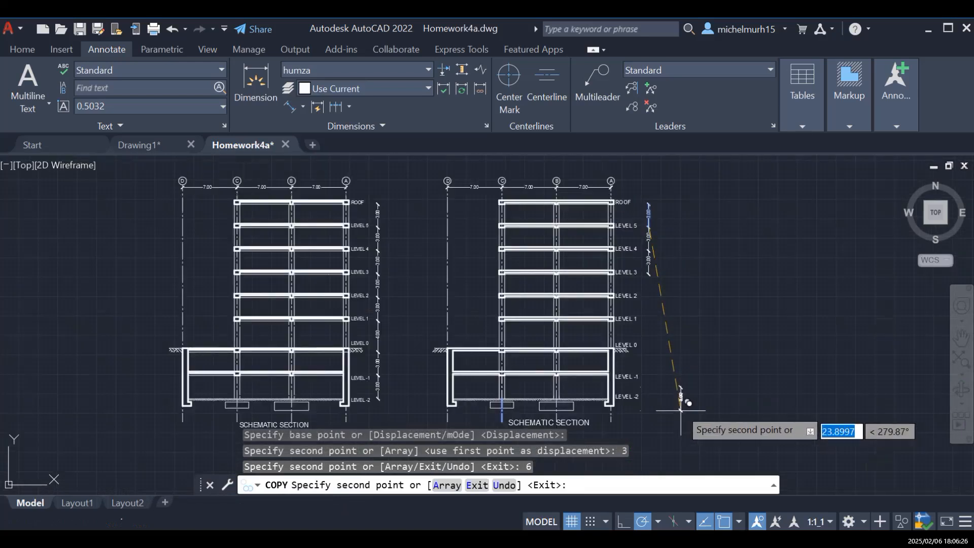
scroll(657, 365, "up", 3)
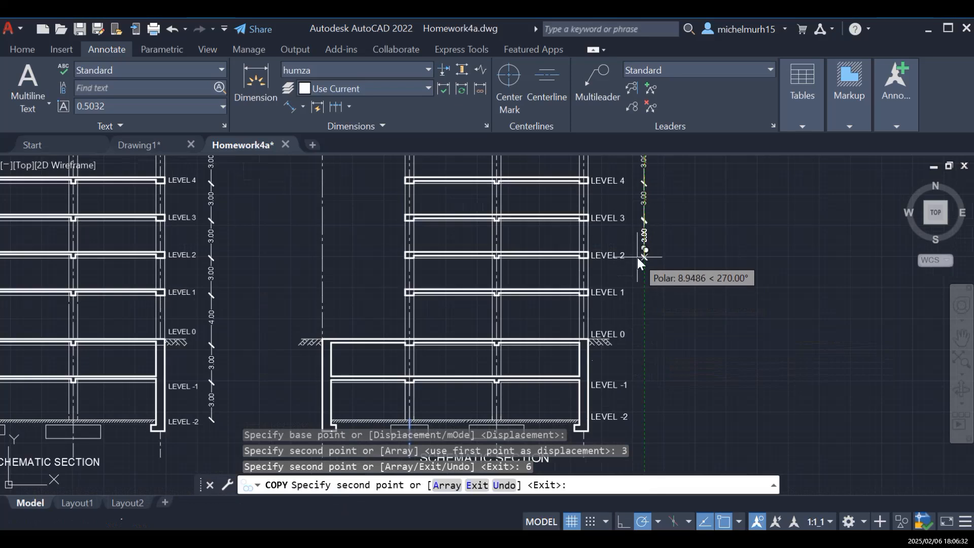
type("9")
key("Return")
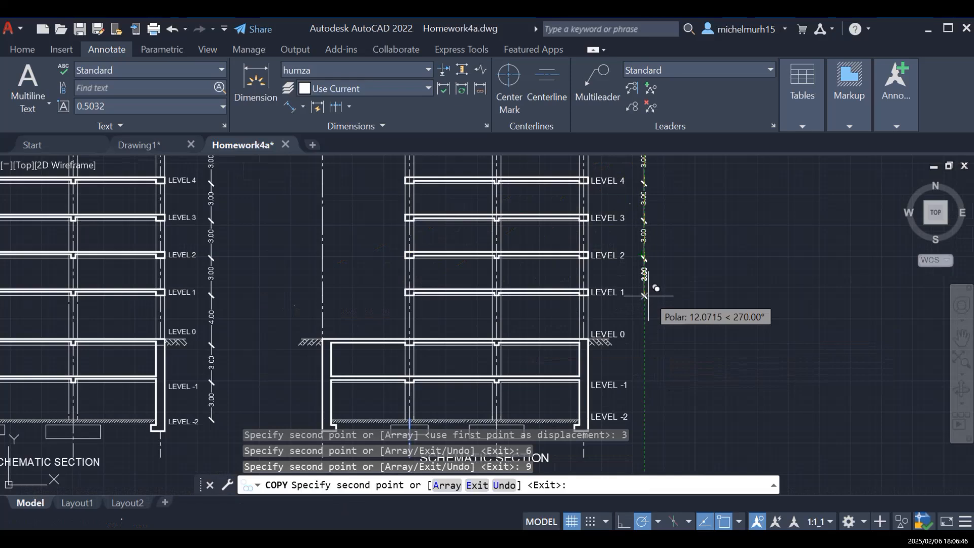
type("12")
key("Return")
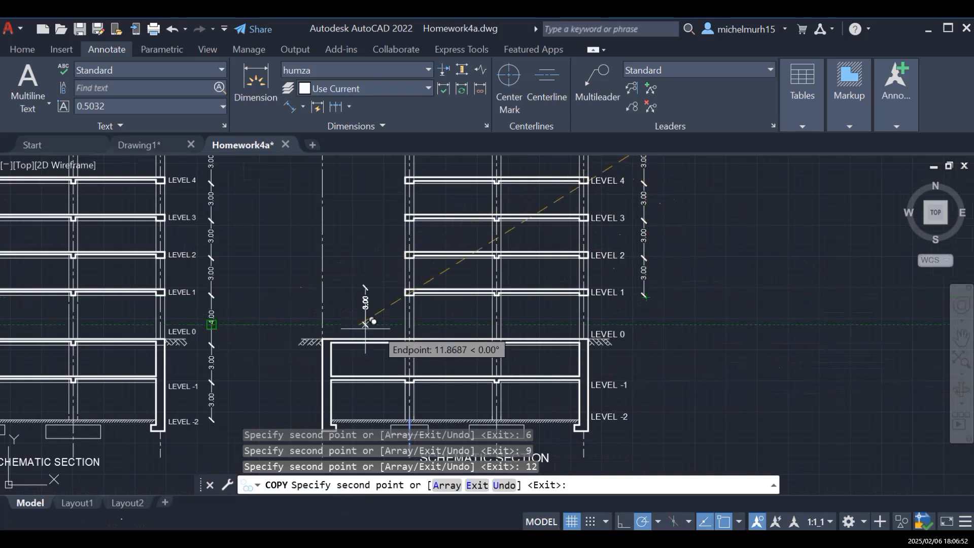
key("Return")
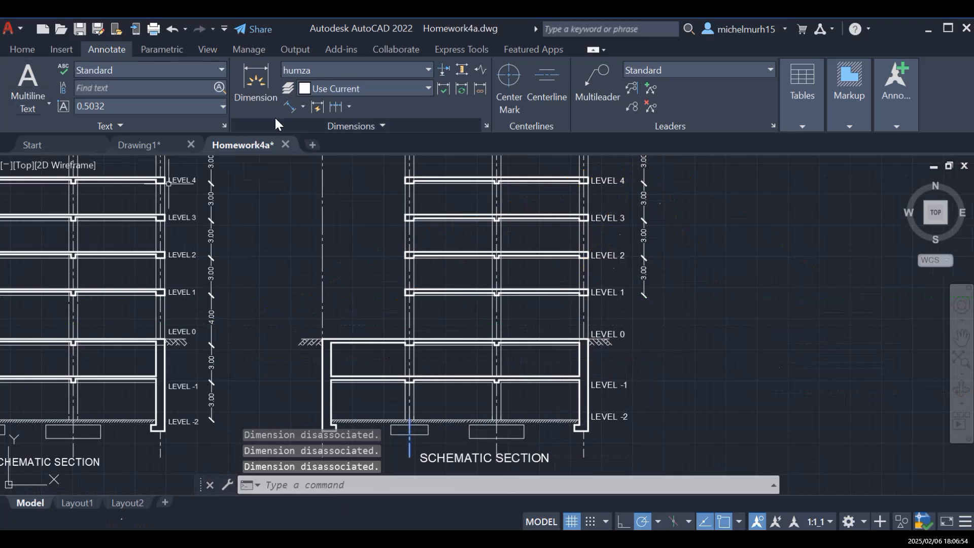
Step: Add an aligned dimension 4 units straight down from the Level 1 end of the storey-height chain, placed in line with it
left_click(296, 107)
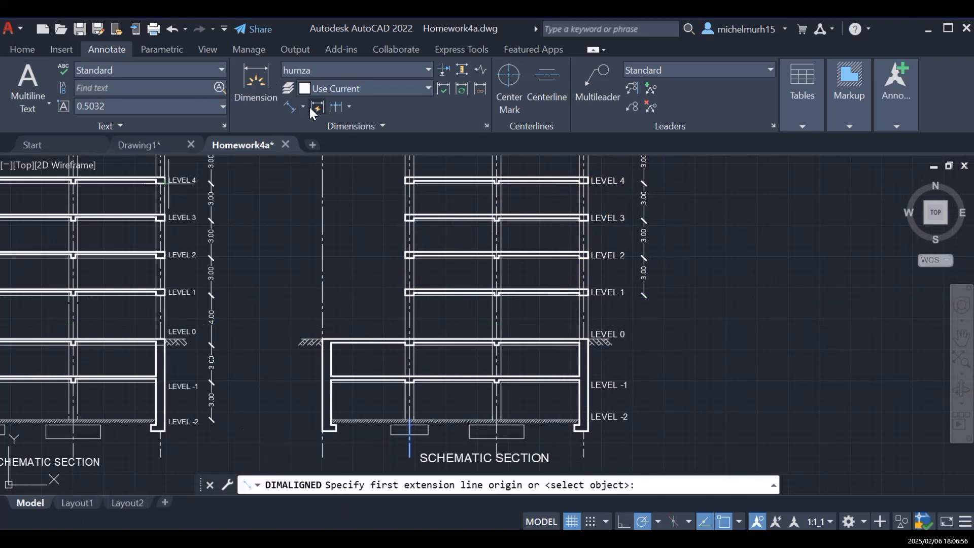
left_click(303, 105)
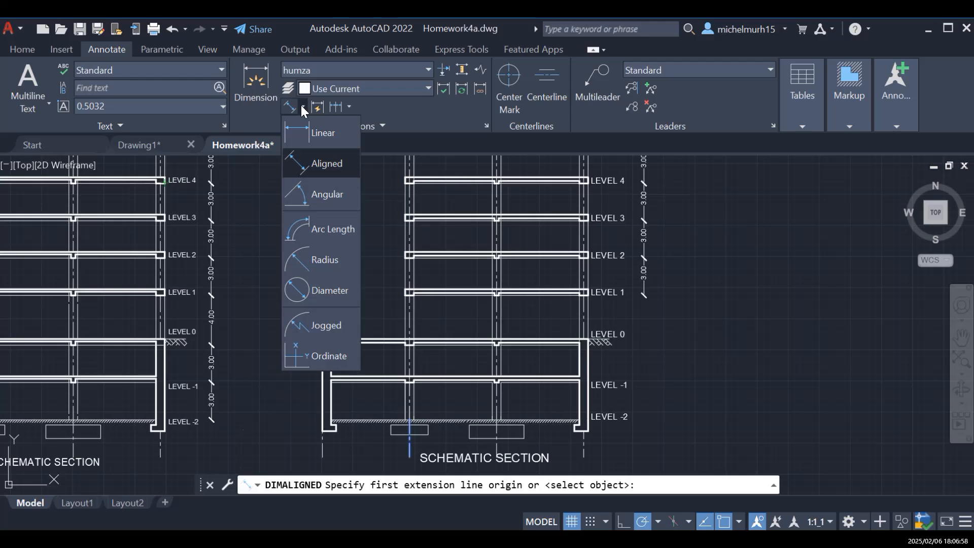
left_click(325, 163)
scroll(597, 333, "up", 2)
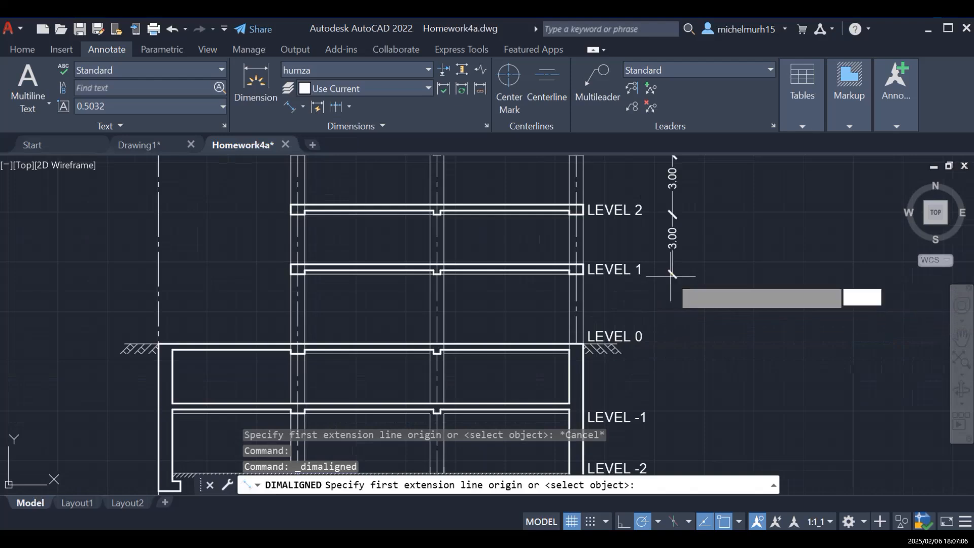
left_click(672, 273)
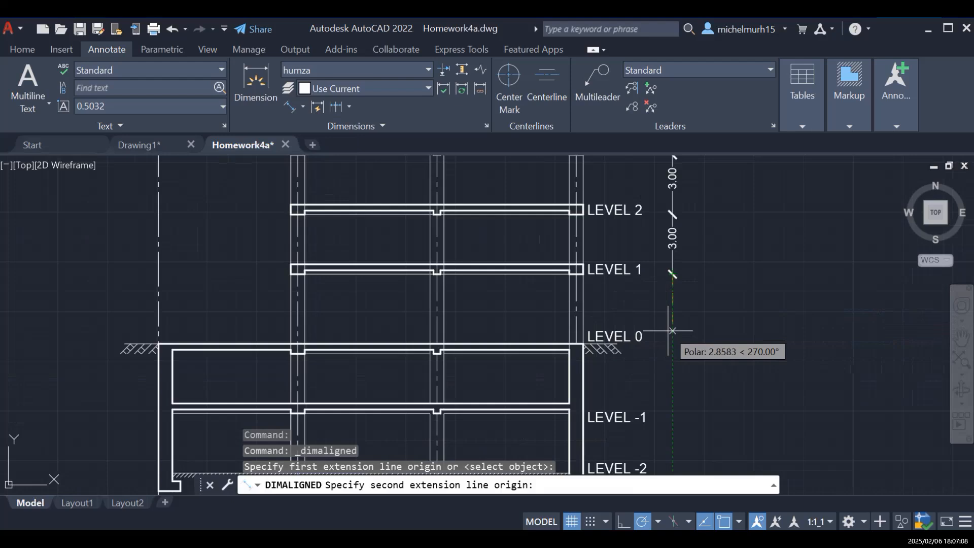
type("4")
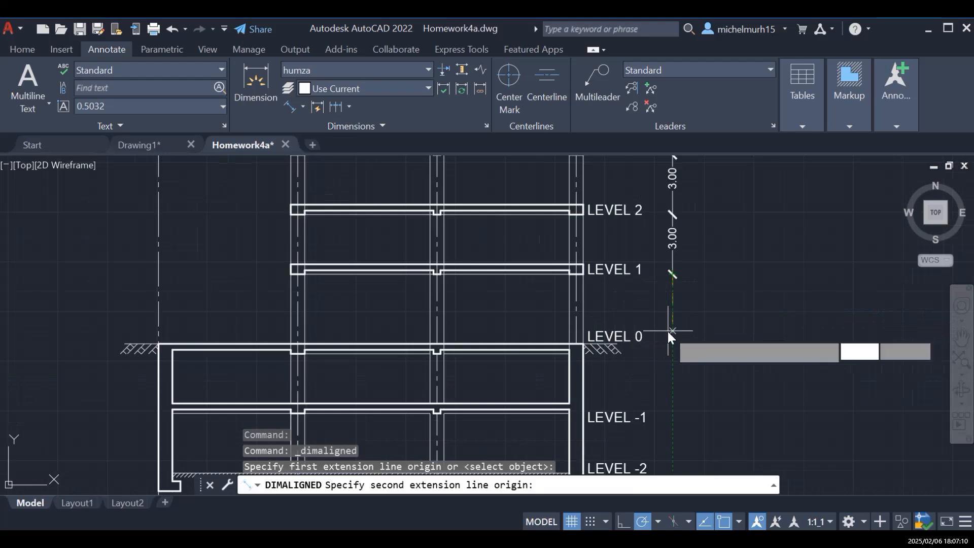
key("Return")
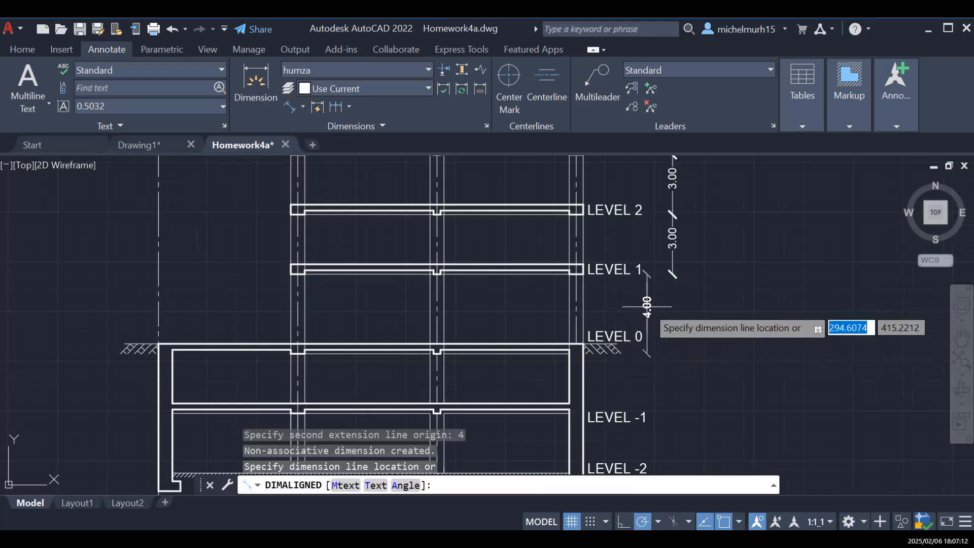
left_click(672, 311)
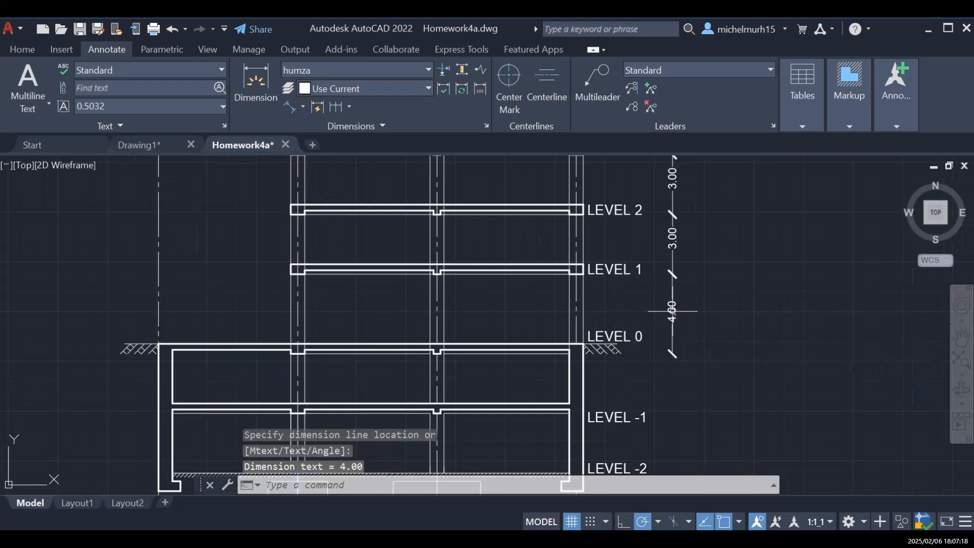
Step: Add an aligned dimension 3 units straight down from the lower end of the 4.00 dimension, in line with the chain
scroll(781, 357, "down", 2)
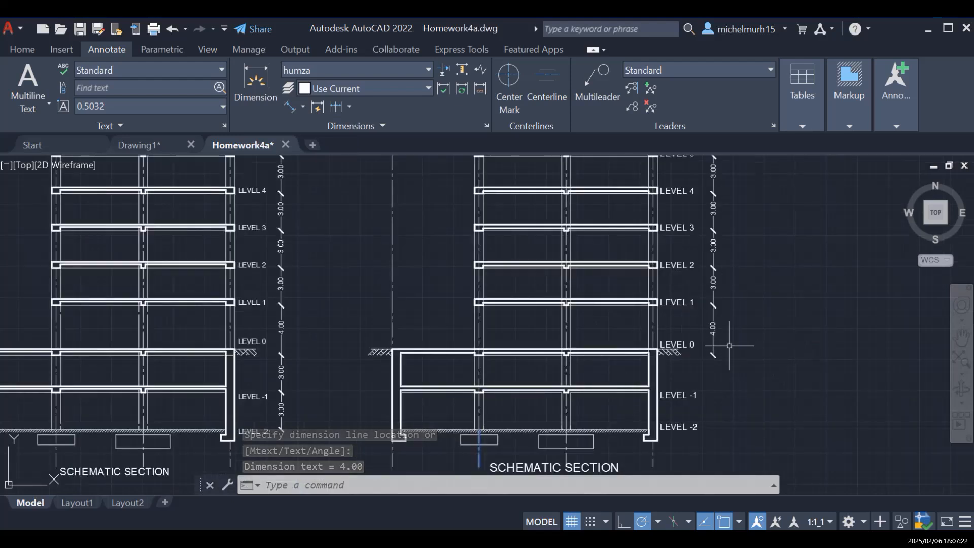
left_click(288, 105)
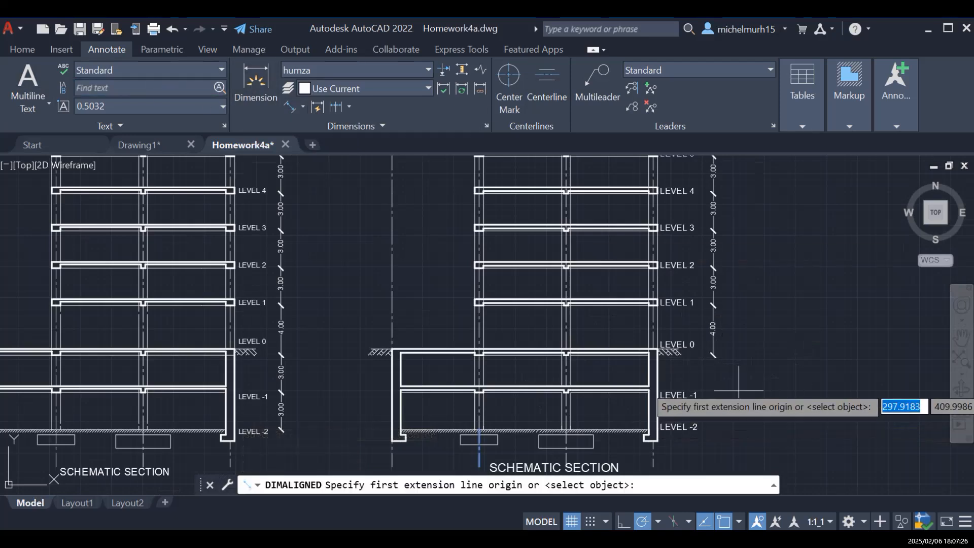
scroll(713, 352, "up", 4)
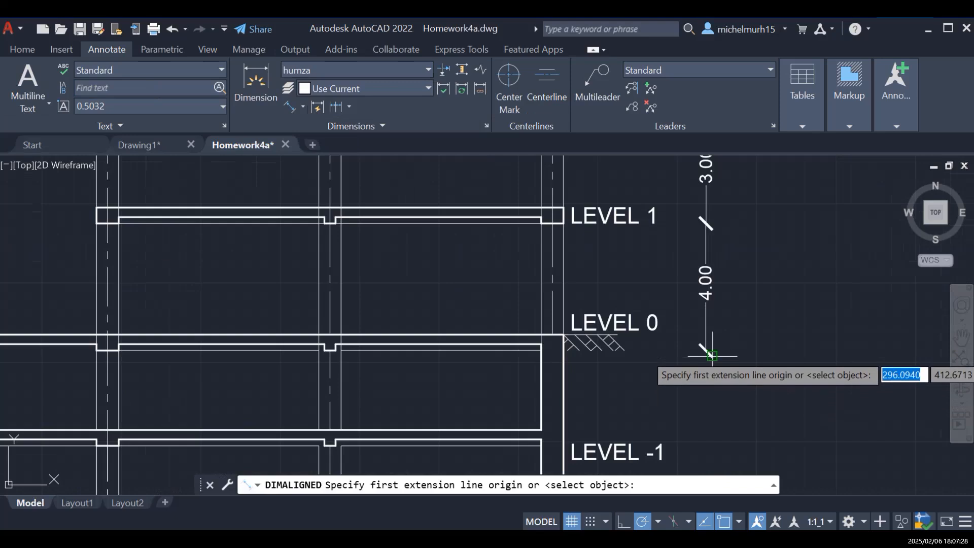
left_click(706, 350)
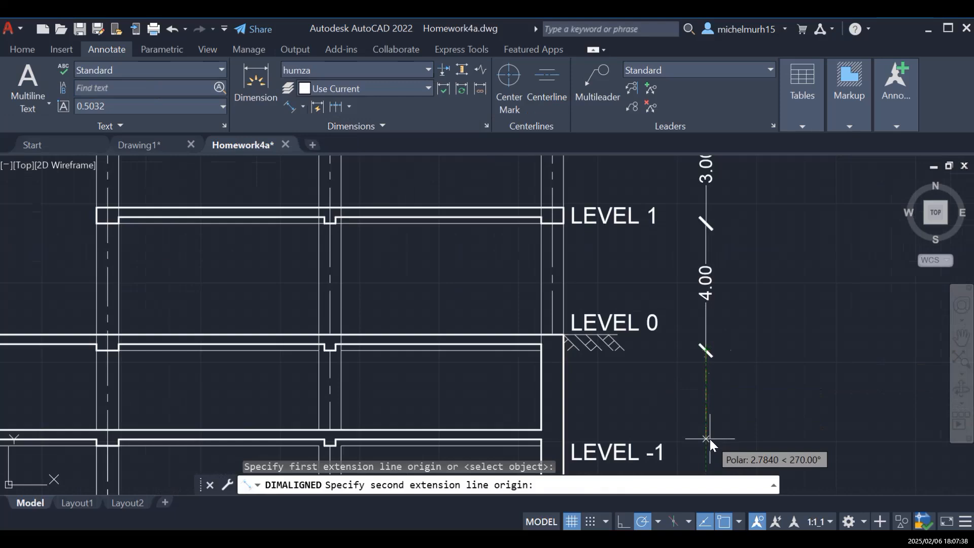
type("3")
key("Return")
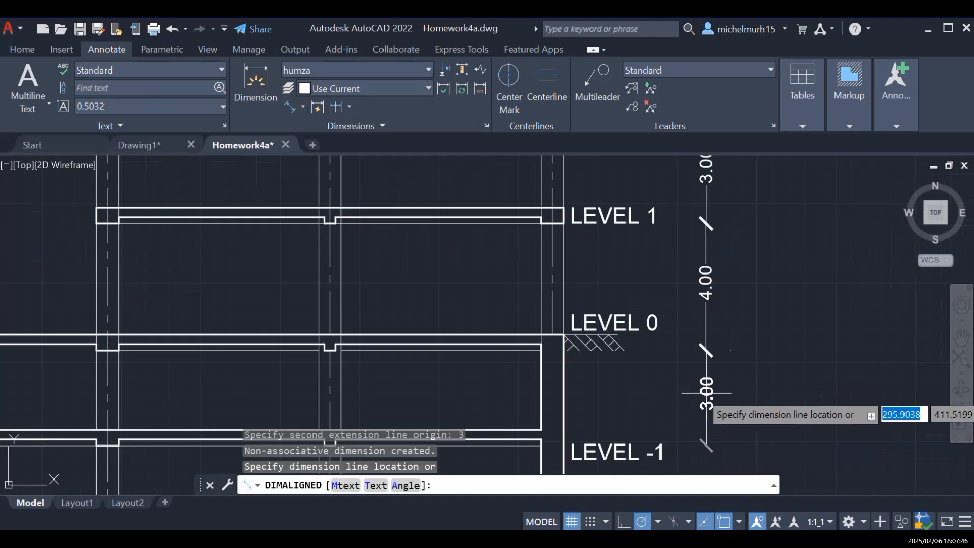
left_click(706, 393)
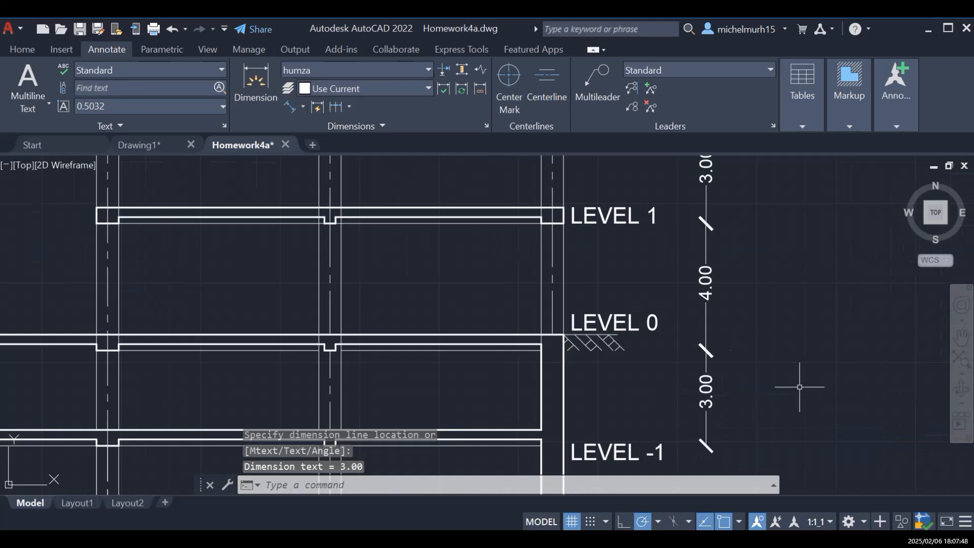
Step: Delete the 3.00 dimension between Level 0 and Level -1
scroll(753, 376, "up", 4)
scroll(755, 370, "up", 2)
scroll(745, 371, "down", 6)
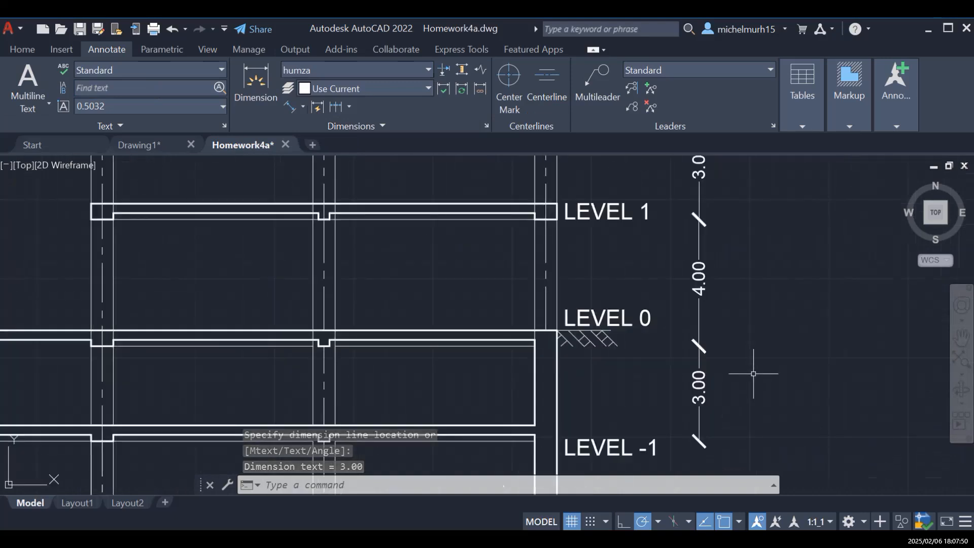
left_click(699, 387)
mouse_move(698, 386)
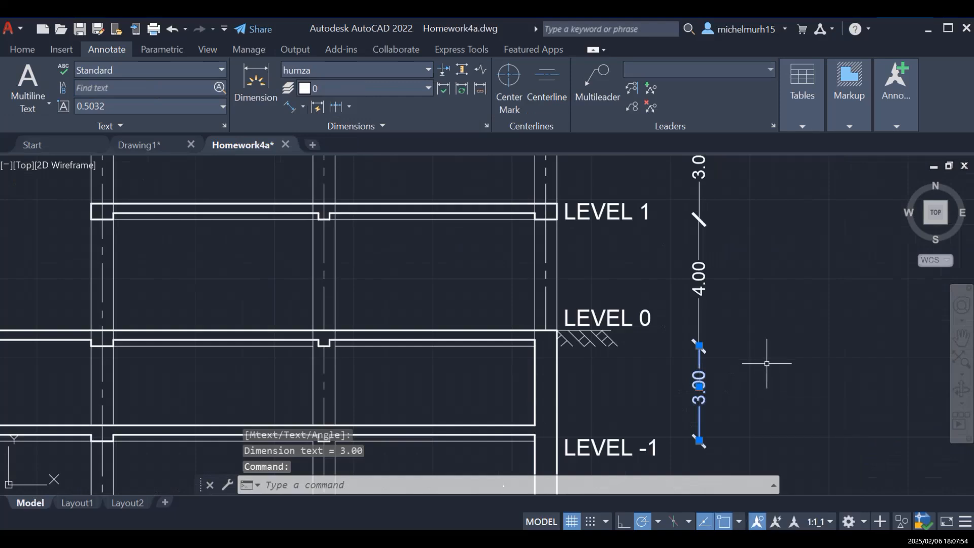
key("Delete")
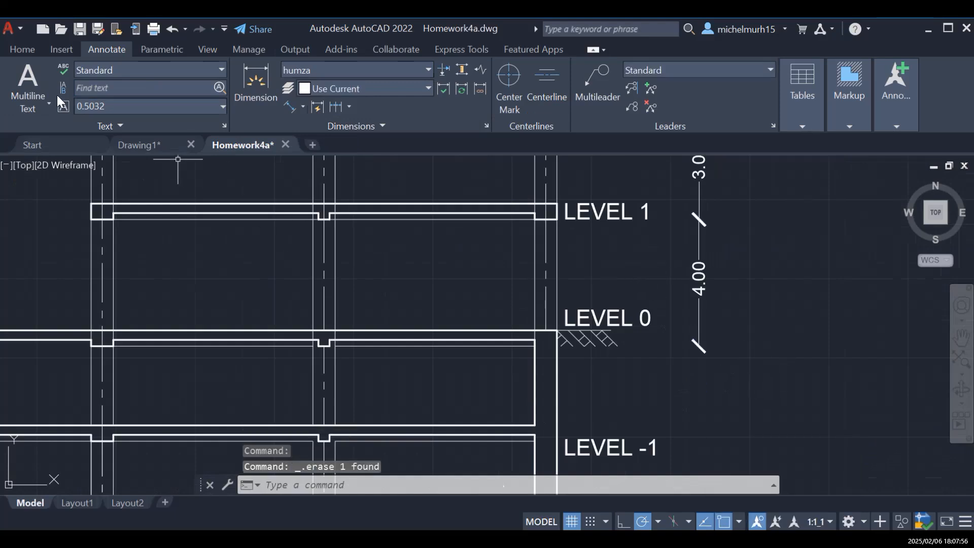
Step: Dimension the Level 0 to Level -1 storey between the slab underside corners at the right basement wall, aligned with the storey-height chain
left_click(290, 106)
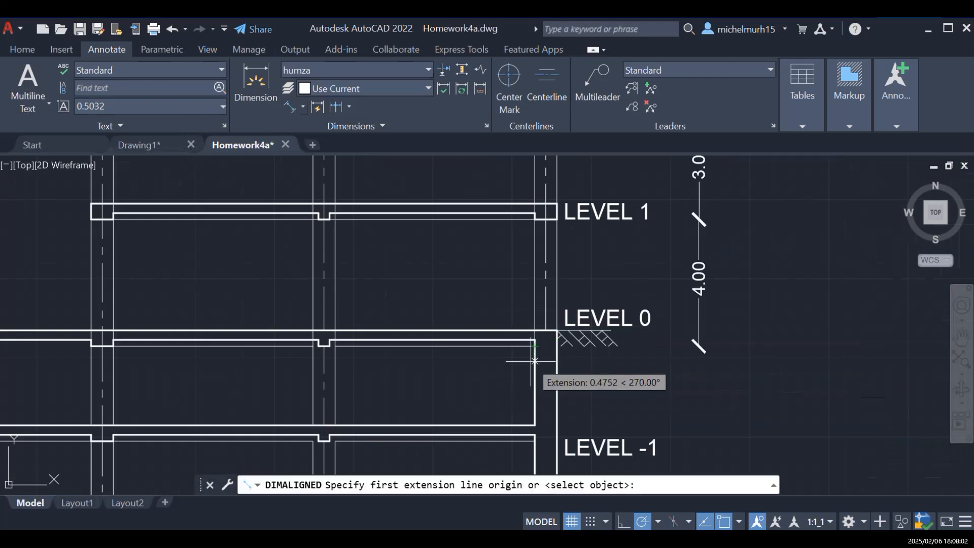
left_click(535, 345)
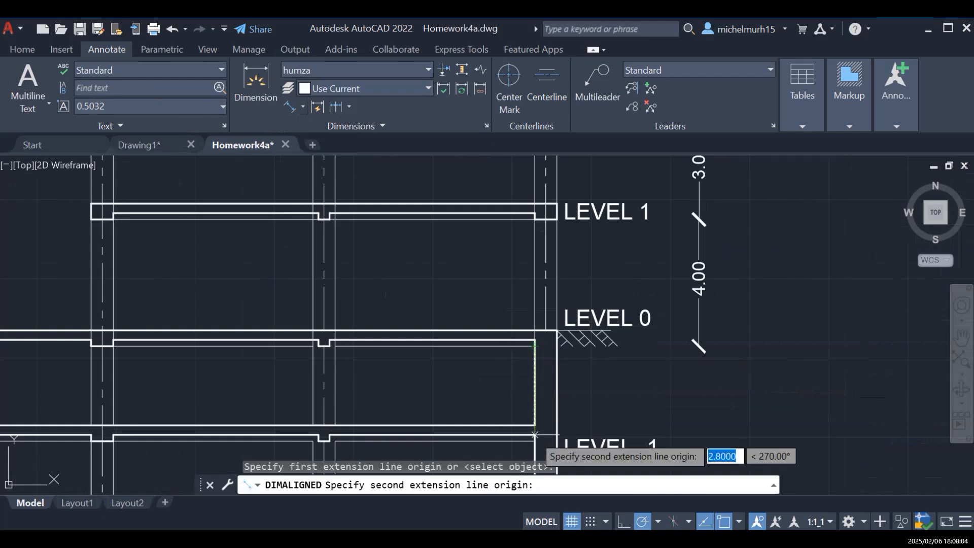
left_click(534, 442)
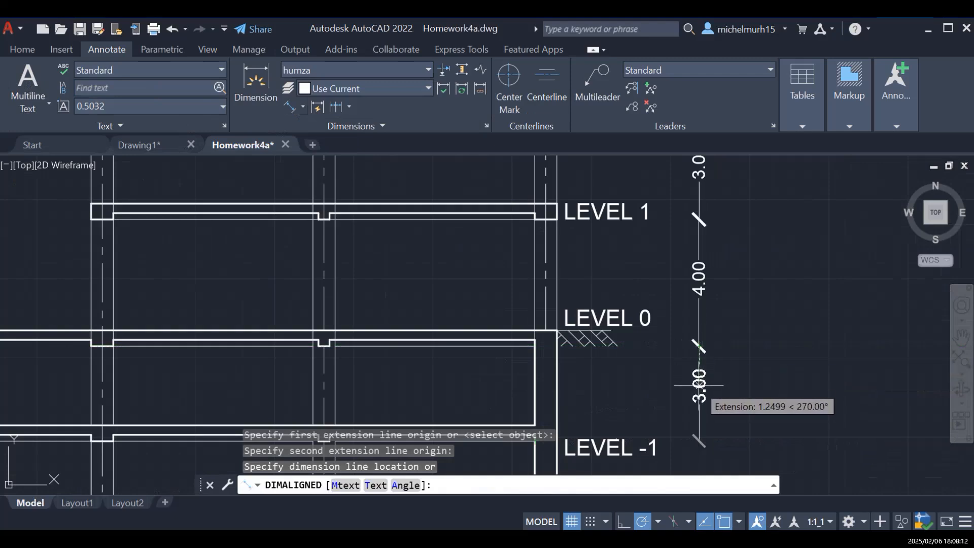
left_click(699, 386)
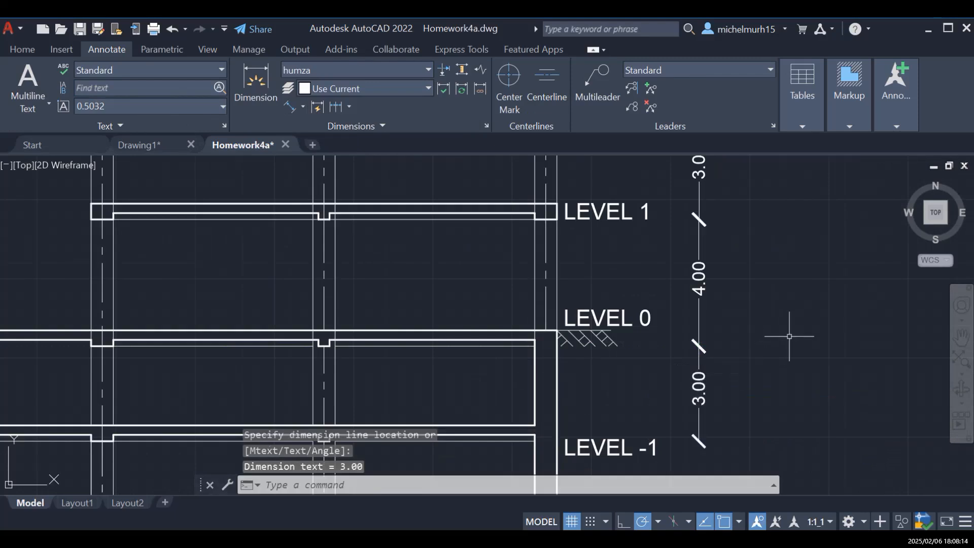
Step: Copy the Level 0 to Level -1 dimension down from the Level -1 slab corner to the Level -2 floor line at the right wall
scroll(789, 336, "down", 4)
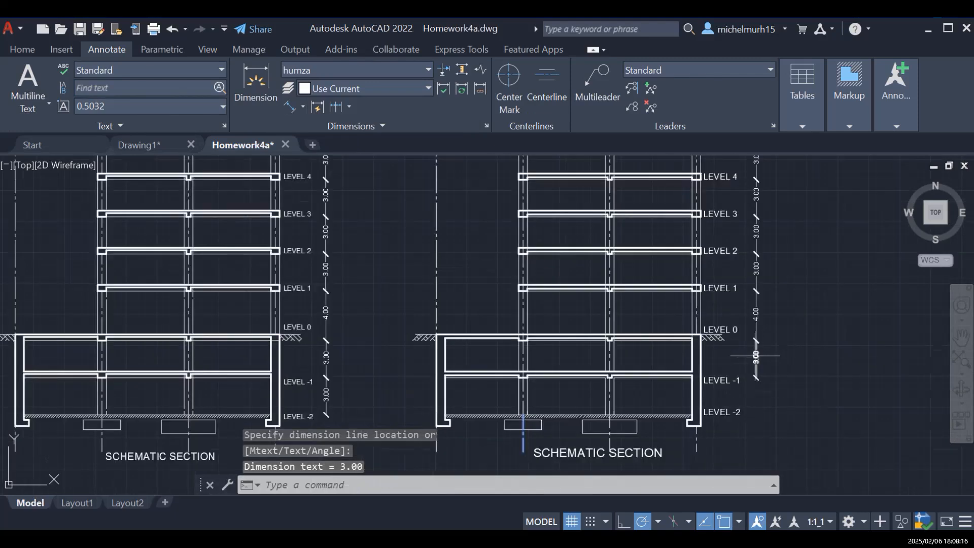
left_click(755, 355)
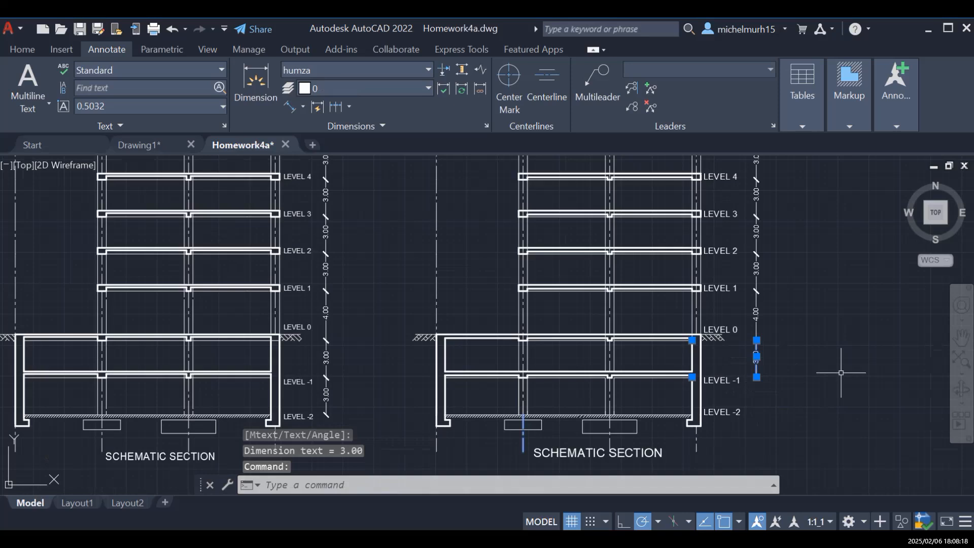
type("co")
key("Return")
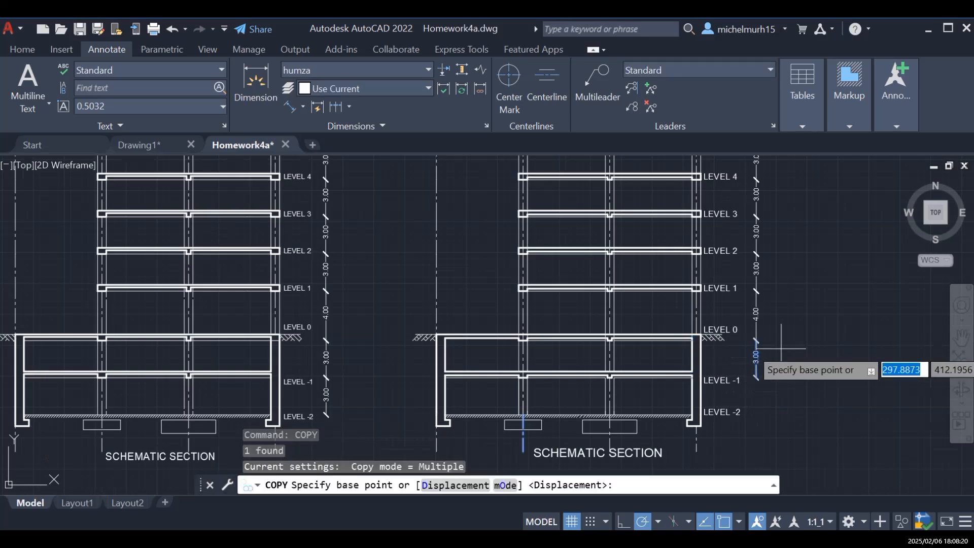
scroll(780, 349, "up", 4)
scroll(721, 423, "down", 5)
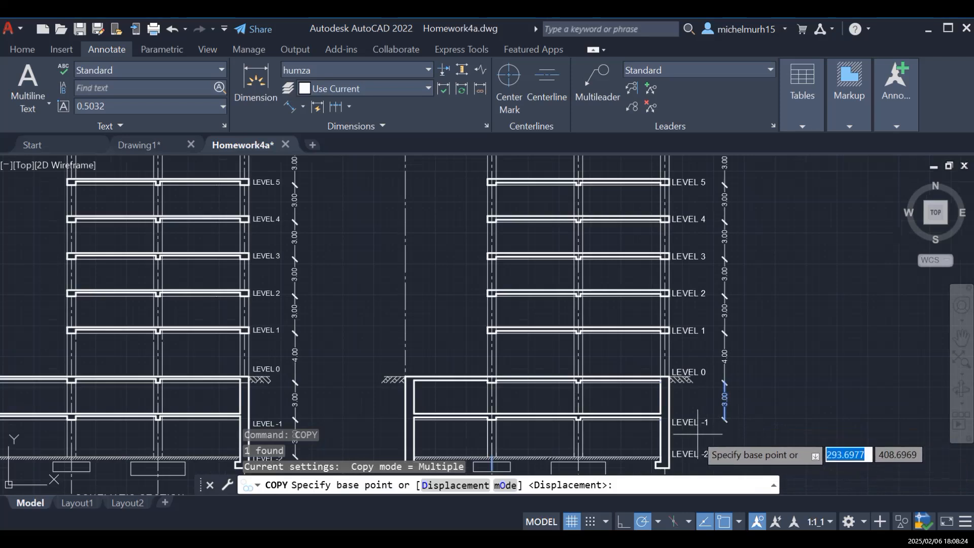
scroll(672, 445, "up", 4)
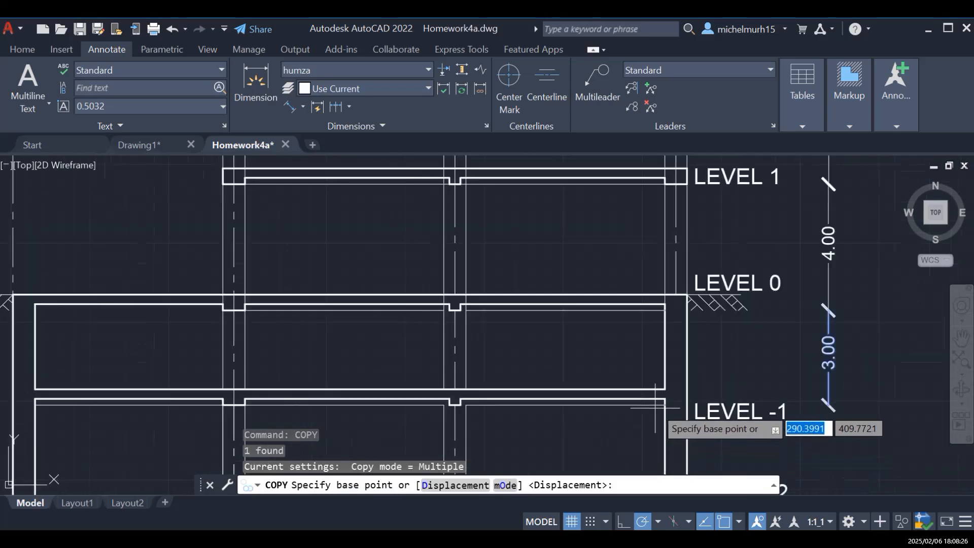
left_click(664, 404)
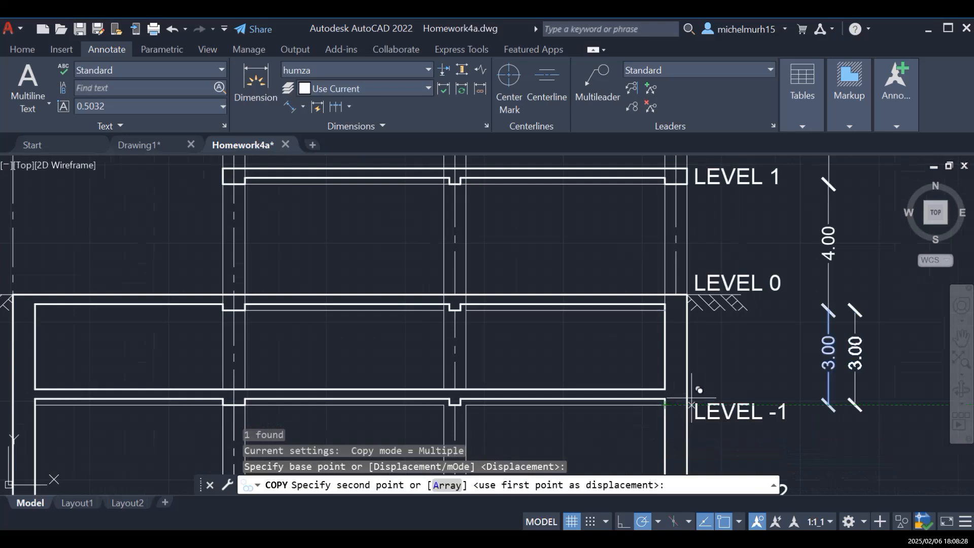
scroll(700, 385, "down", 5)
scroll(695, 426, "up", 5)
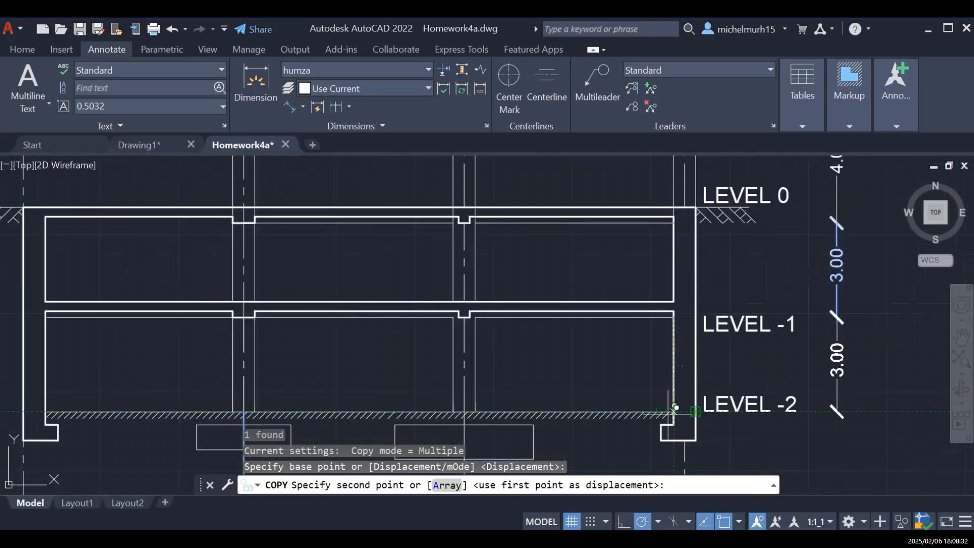
scroll(672, 427, "up", 5)
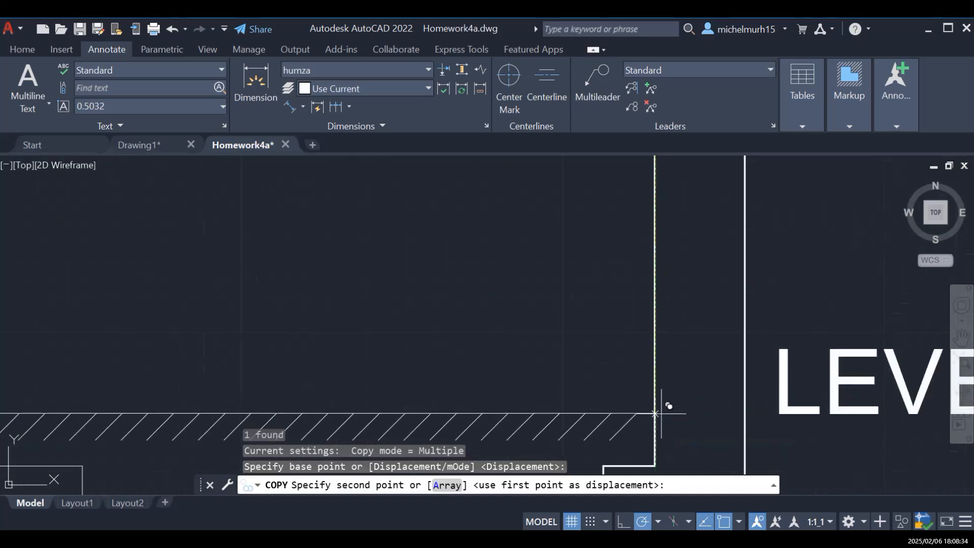
left_click(658, 410)
scroll(721, 355, "down", 4)
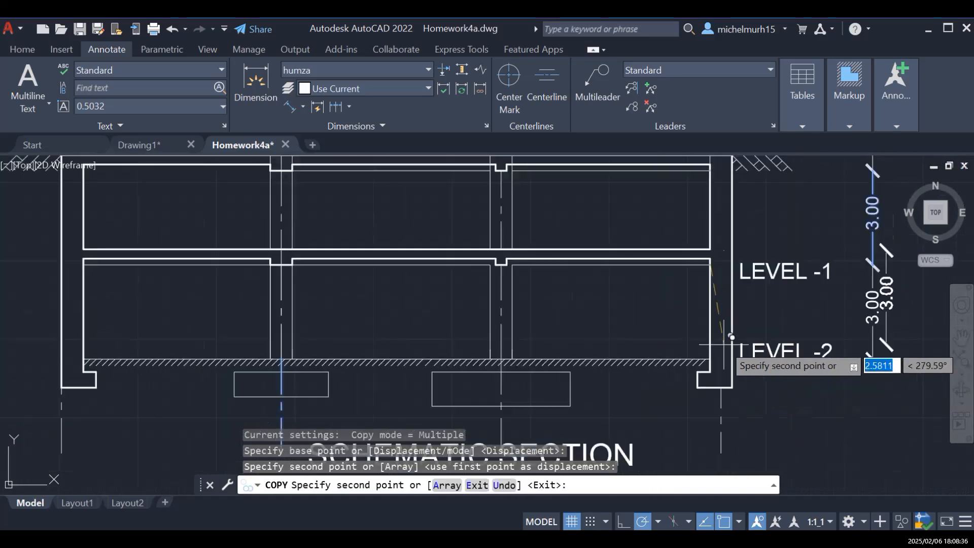
key("Escape")
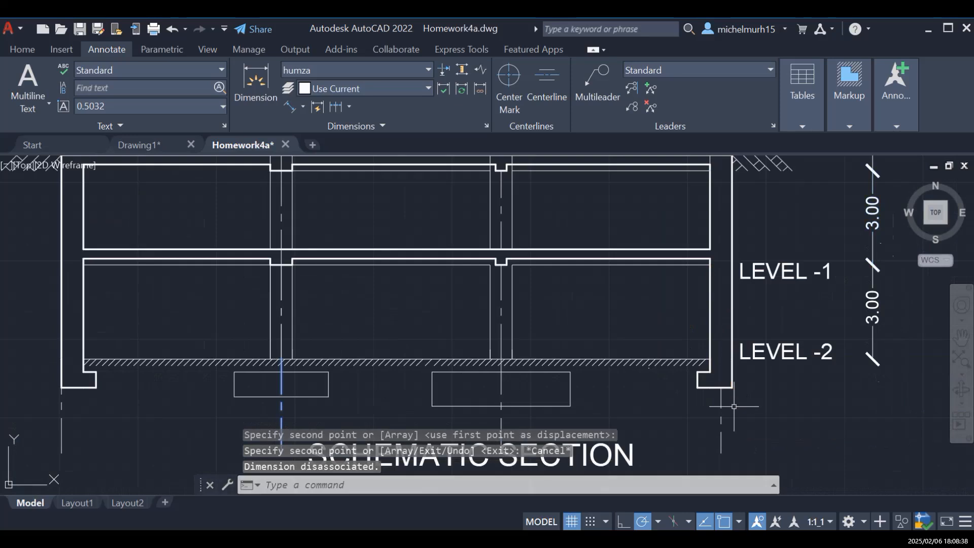
Step: Compare the redrawn section with the original from the roof down to the footings, checking level labels and storey-height dimensions
scroll(730, 401, "down", 4)
scroll(747, 346, "down", 2)
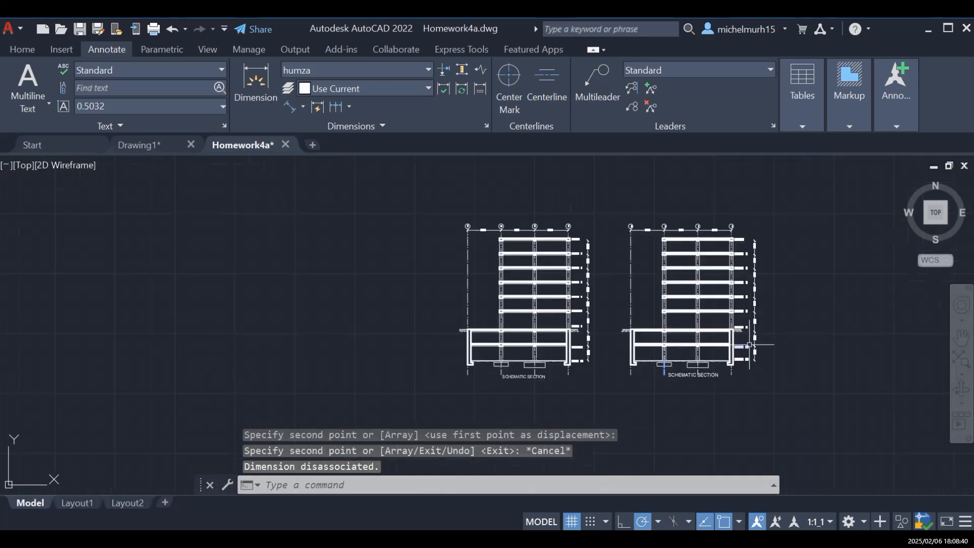
mouse_move(749, 345)
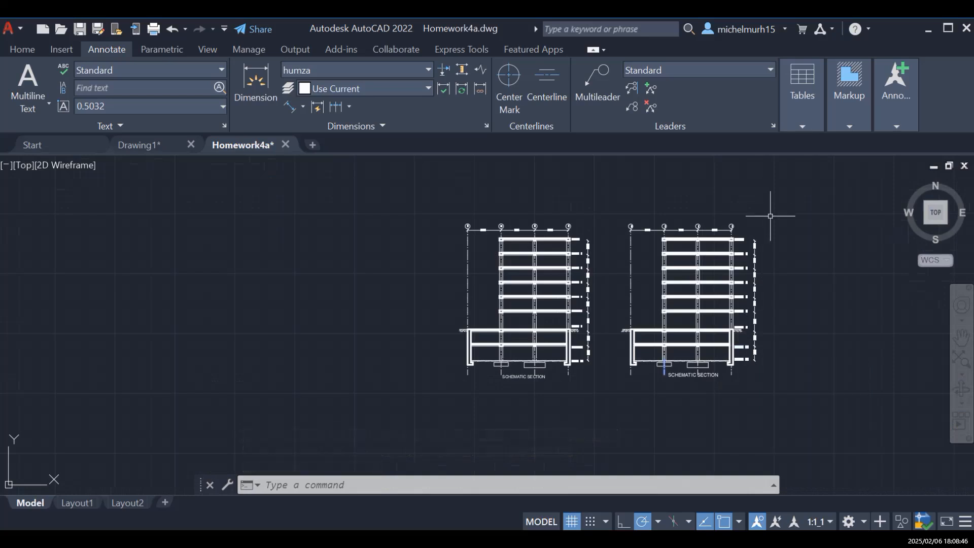
scroll(768, 213, "up", 4)
left_click(961, 336)
left_click_drag(798, 381, 803, 301)
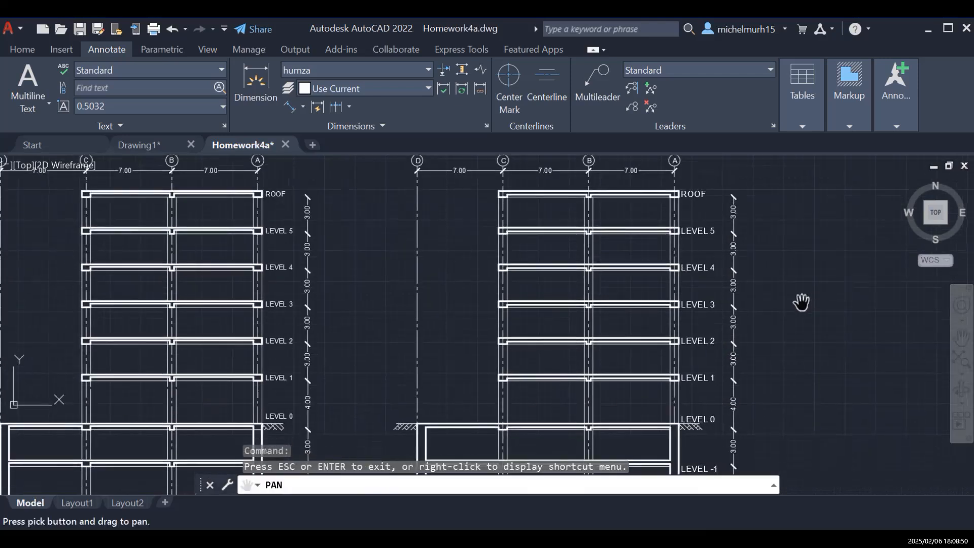
left_click_drag(793, 370, 798, 319)
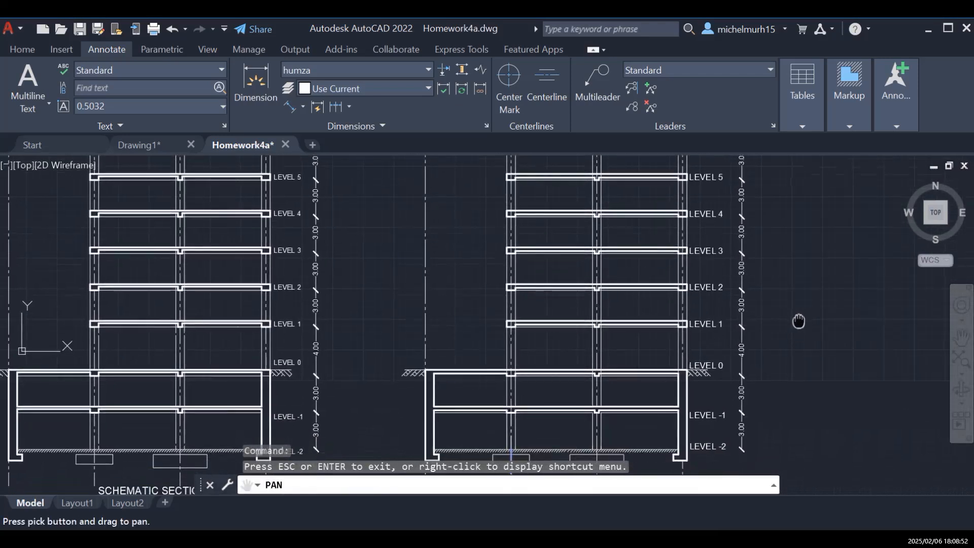
left_click_drag(785, 384, 778, 344)
left_click_drag(815, 421, 815, 391)
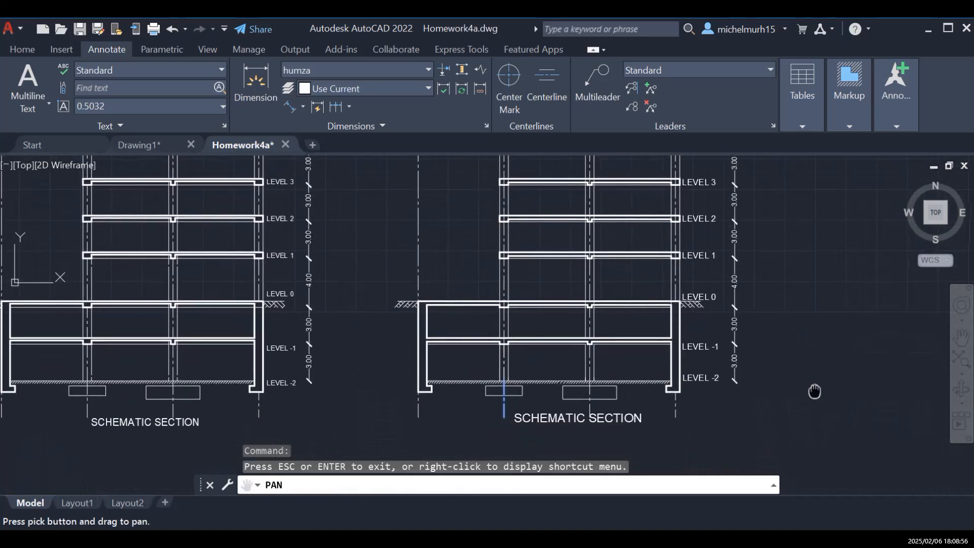
Step: Open the plot setup and define a Window plot area enclosing the redrawn section with its grid bubbles, dimensions and title
left_click_drag(606, 268, 606, 358)
scroll(545, 294, "down", 2)
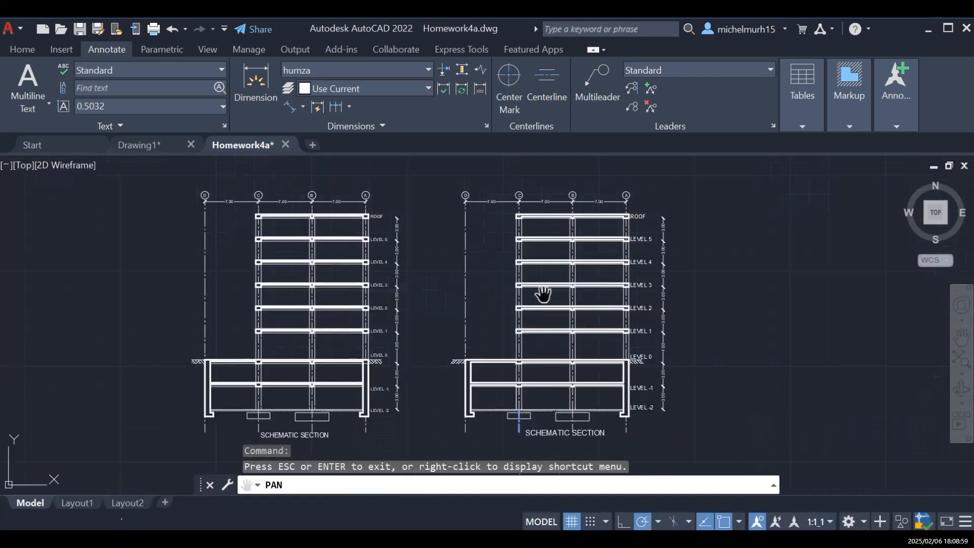
left_click(8, 31)
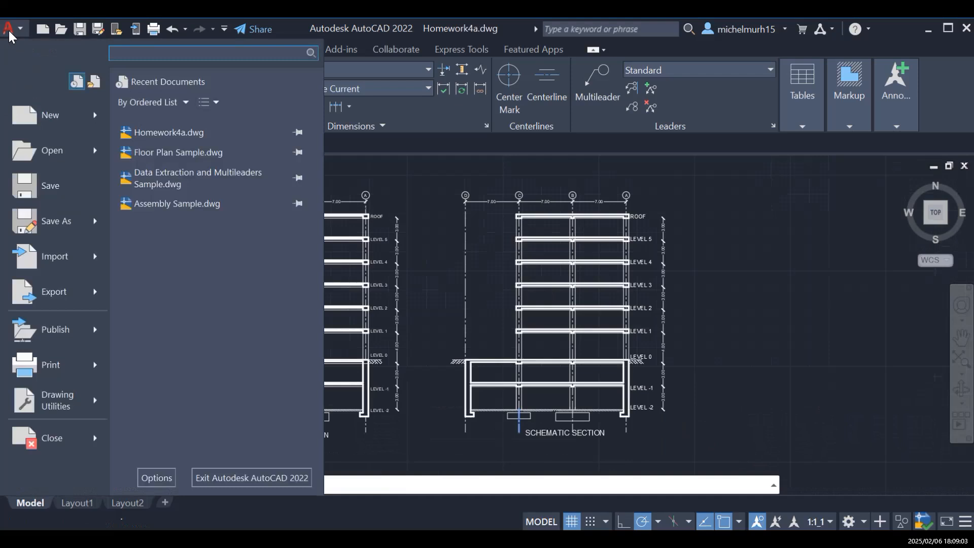
left_click(88, 365)
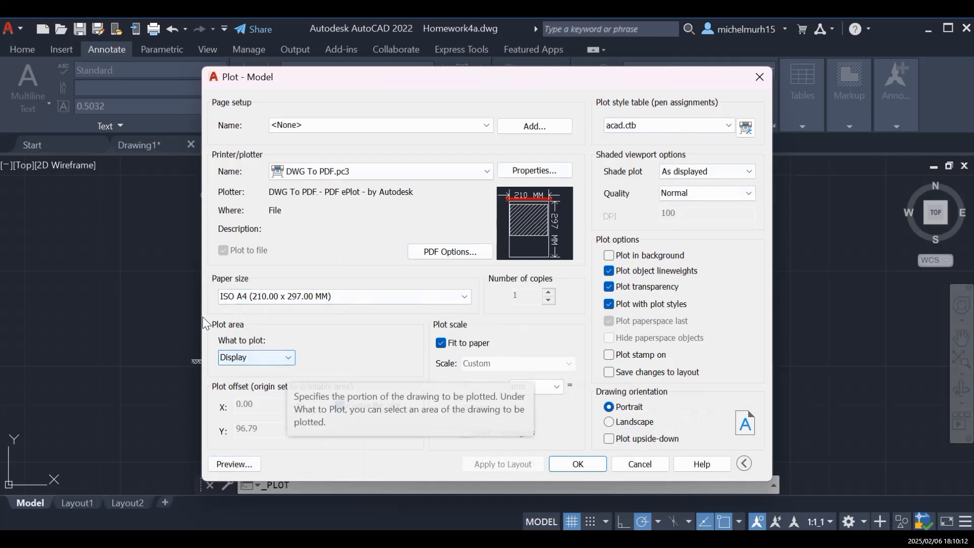
left_click(282, 361)
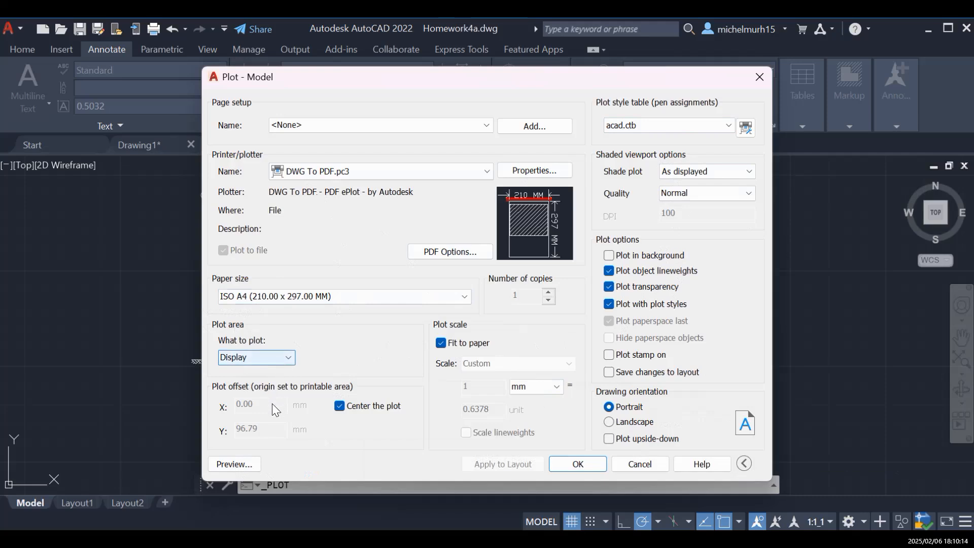
left_click(270, 396)
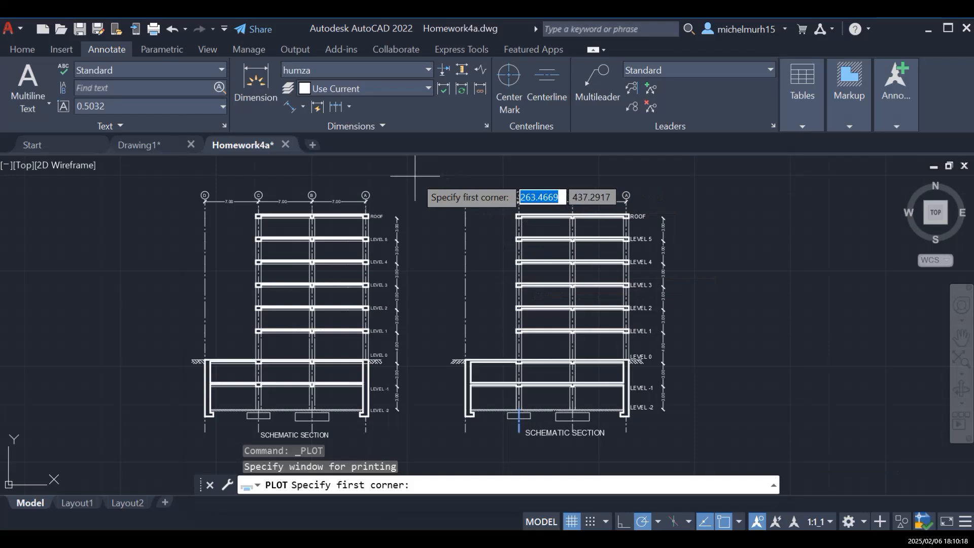
left_click(415, 176)
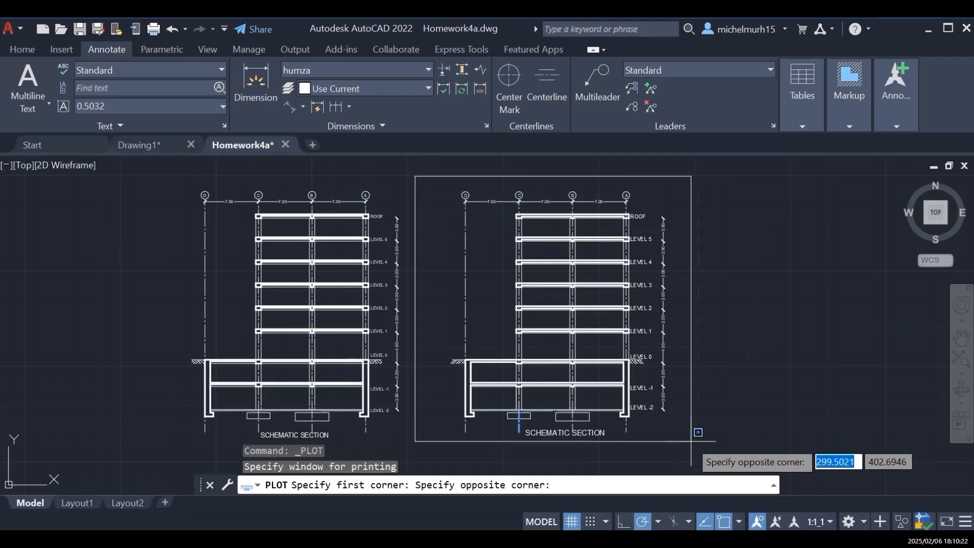
left_click(696, 444)
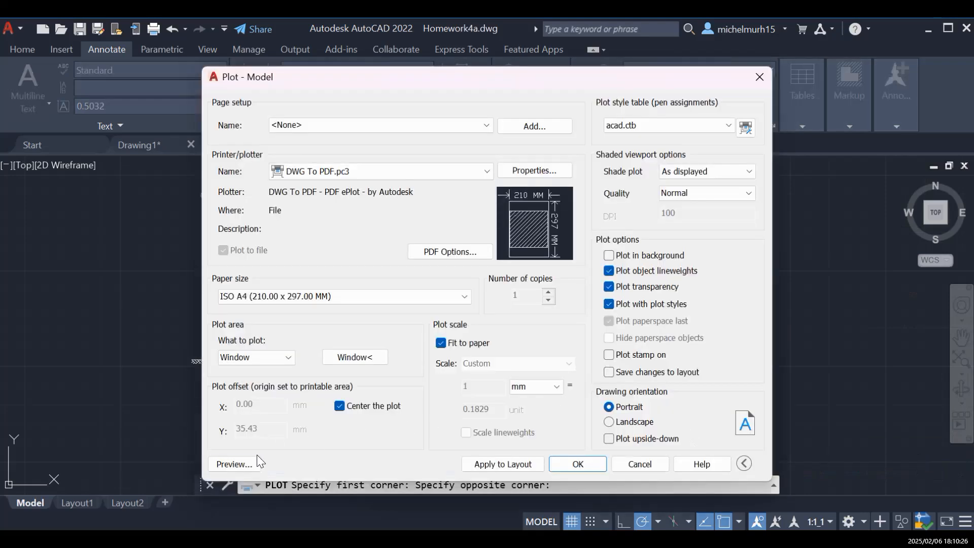
Step: Preview the plot and examine the redrawn section's linework, level labels and dimensions on the sheet
left_click(251, 462)
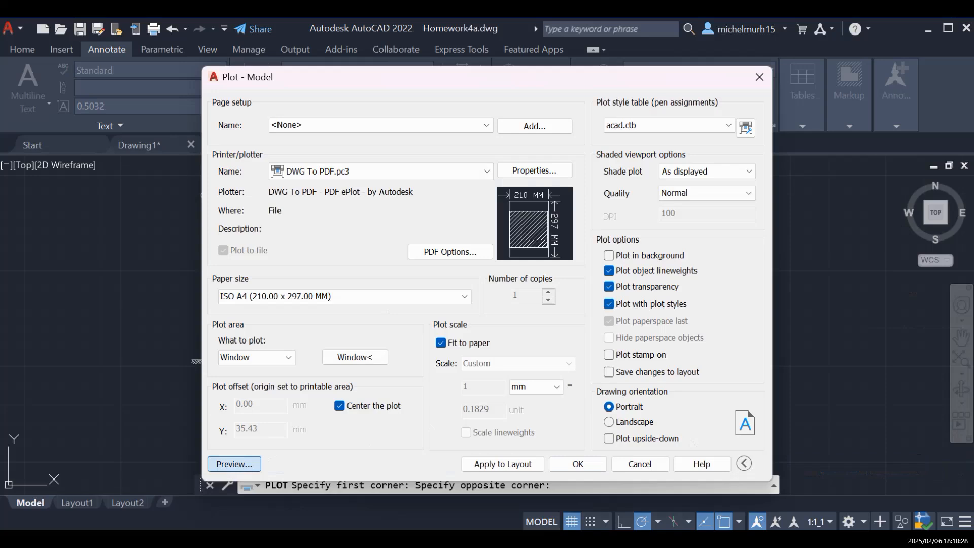
scroll(596, 282, "up", 4)
scroll(574, 293, "down", 2)
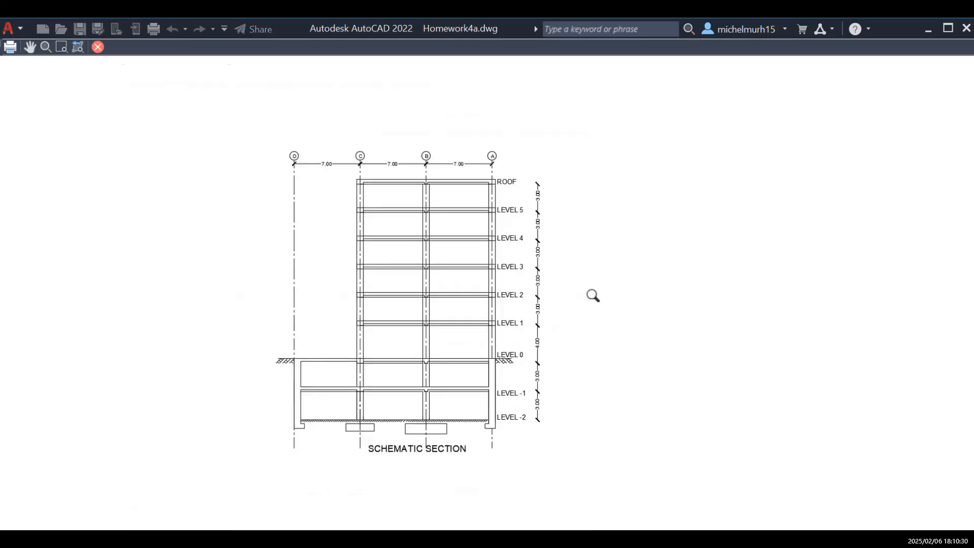